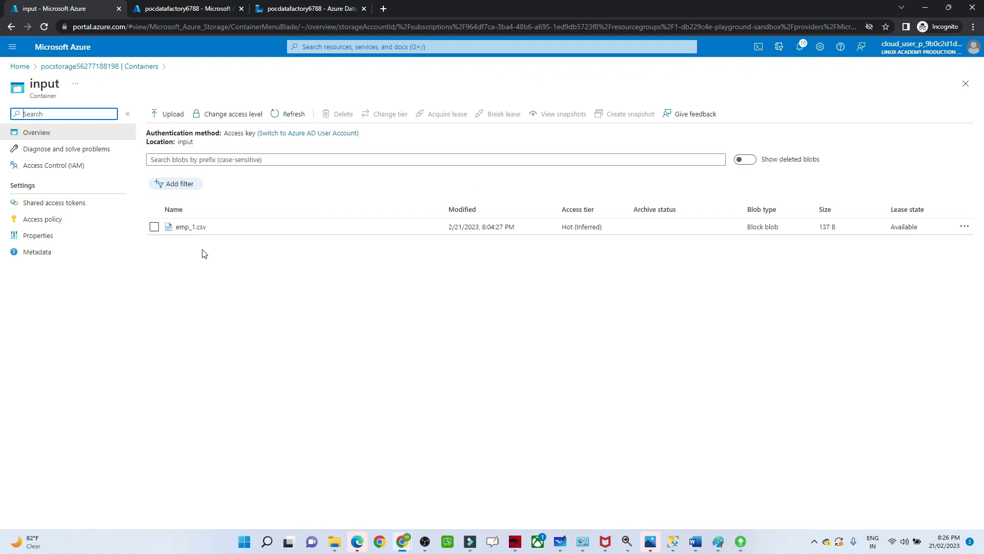
Preview emp_1.csv's contents as a table, then close its details.
{"action": "left_click", "coordinate": [193, 229]}
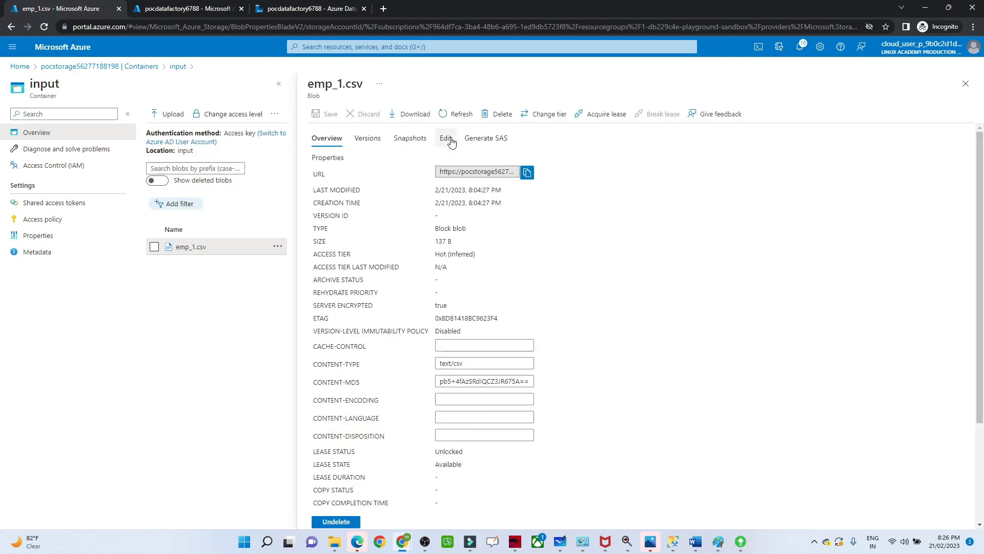
{"action": "left_click", "coordinate": [447, 139]}
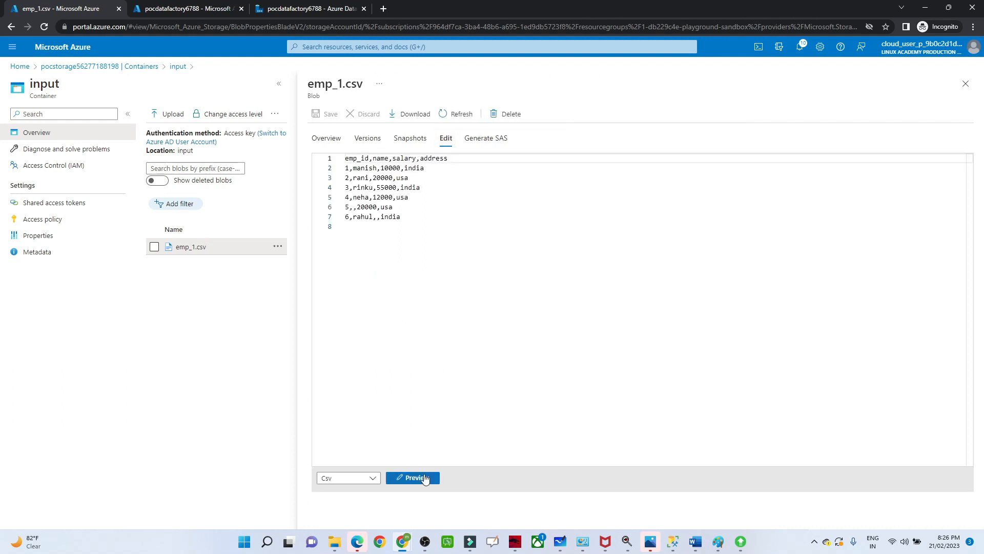
{"action": "left_click", "coordinate": [424, 478]}
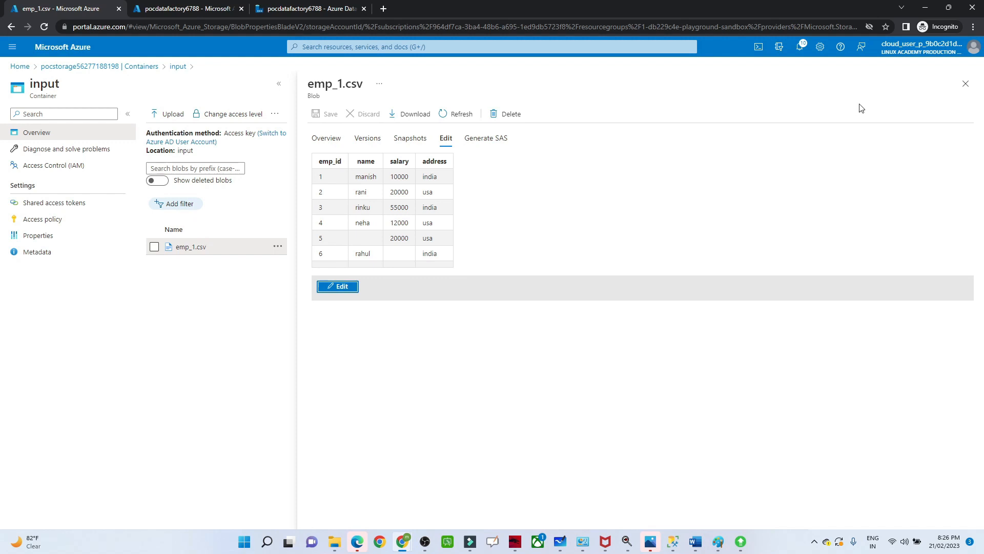
{"action": "left_click", "coordinate": [966, 83]}
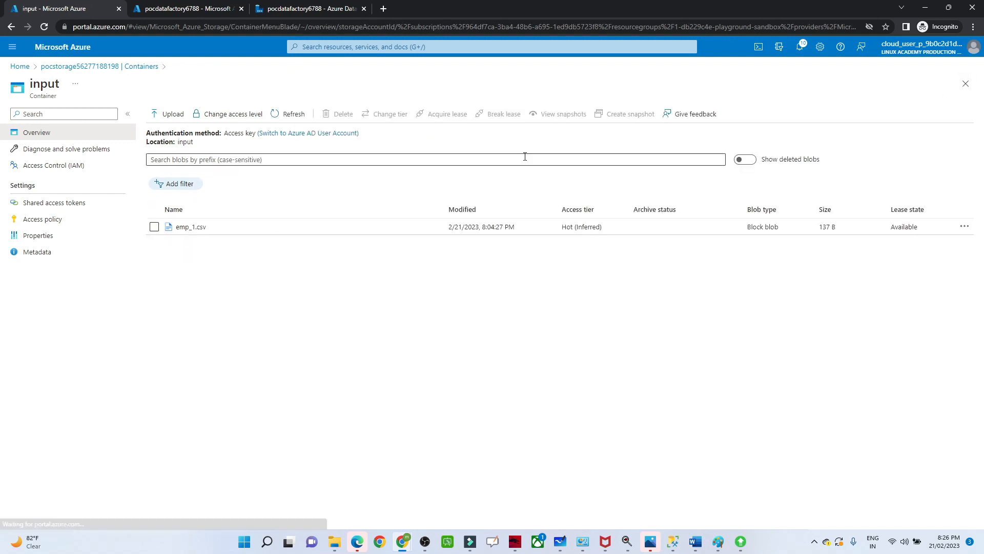
Confirm the output container holds no blobs and return to the container list.
{"action": "left_click", "coordinate": [104, 67]}
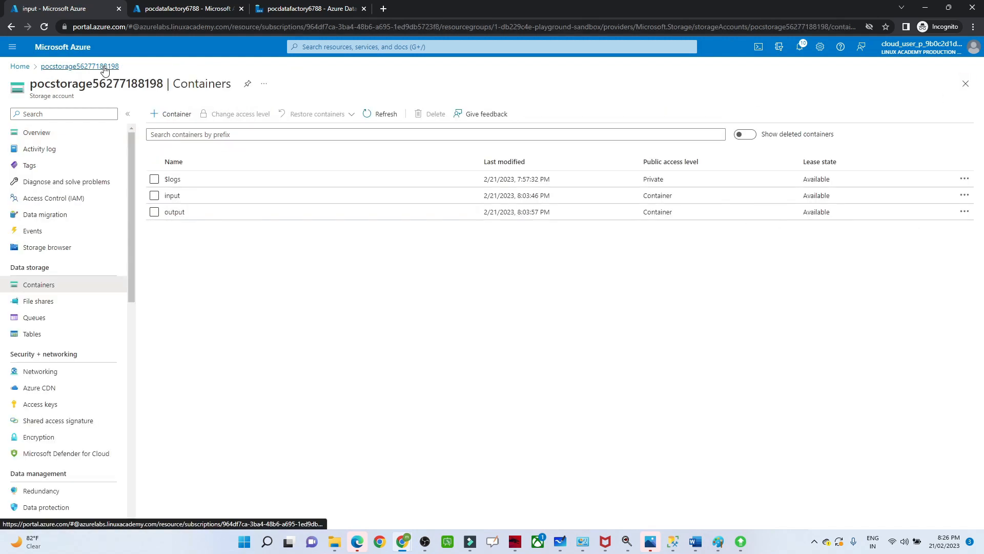
{"action": "left_click", "coordinate": [176, 212]}
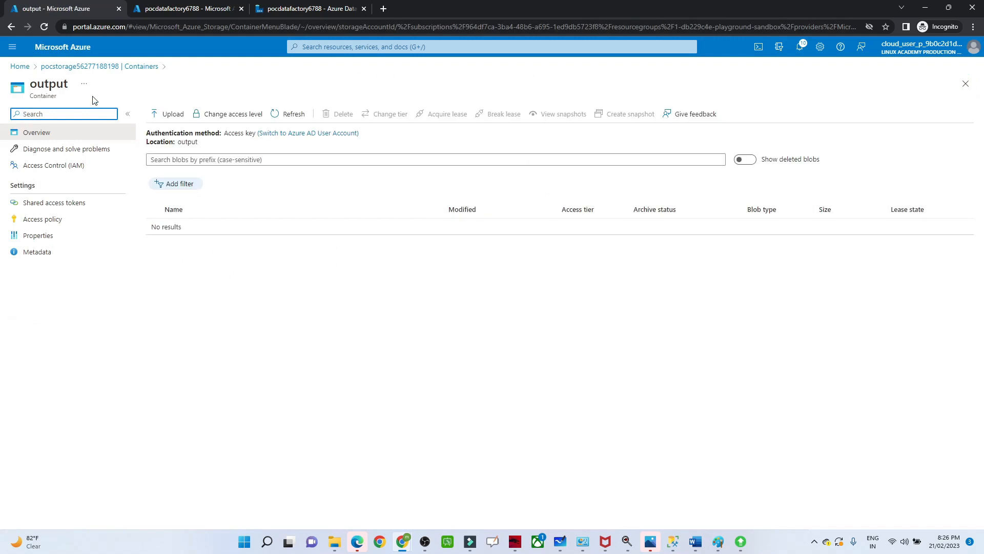
{"action": "left_click", "coordinate": [74, 66]}
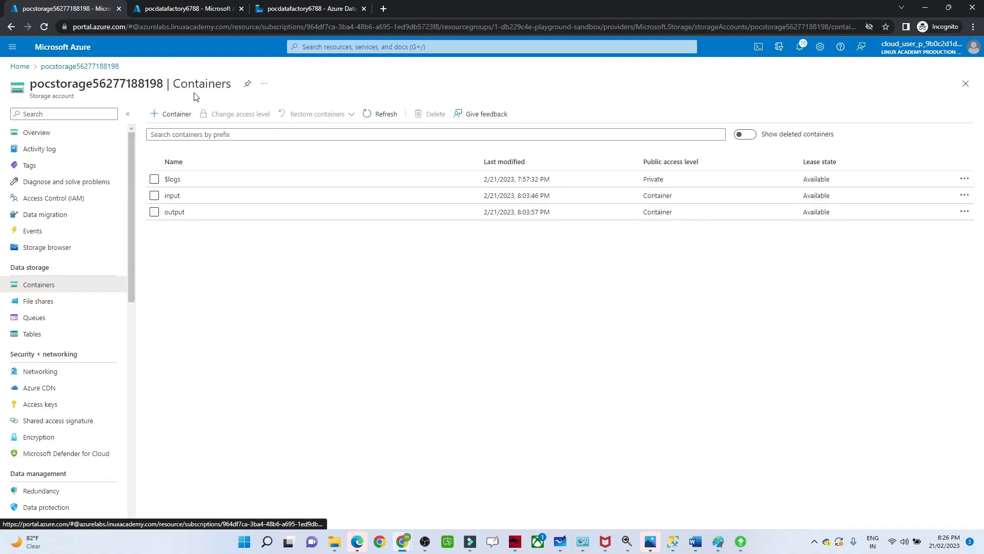
In the Data Factory Author hub, add a new empty pipeline named pipeline1.
{"action": "left_click", "coordinate": [286, 5]}
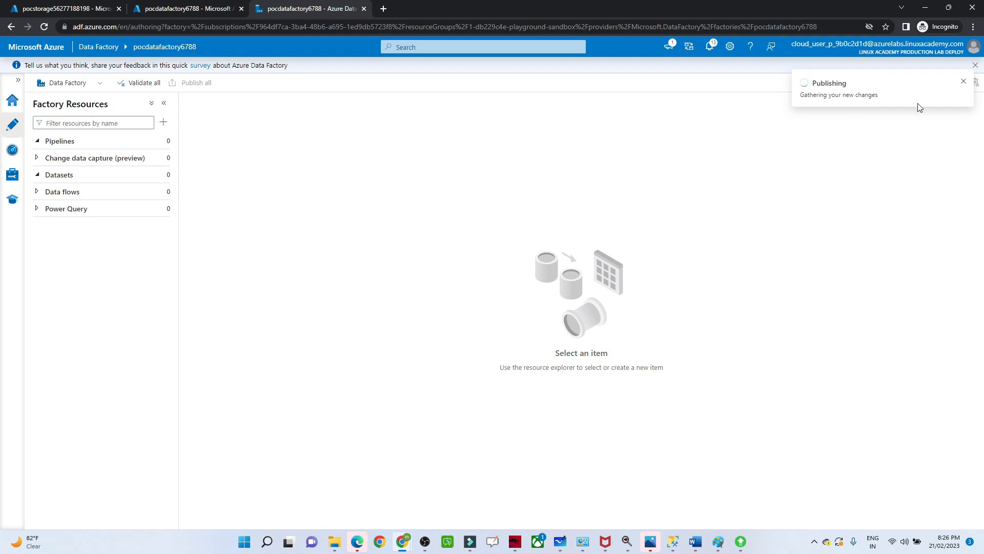
{"action": "left_click", "coordinate": [961, 83]}
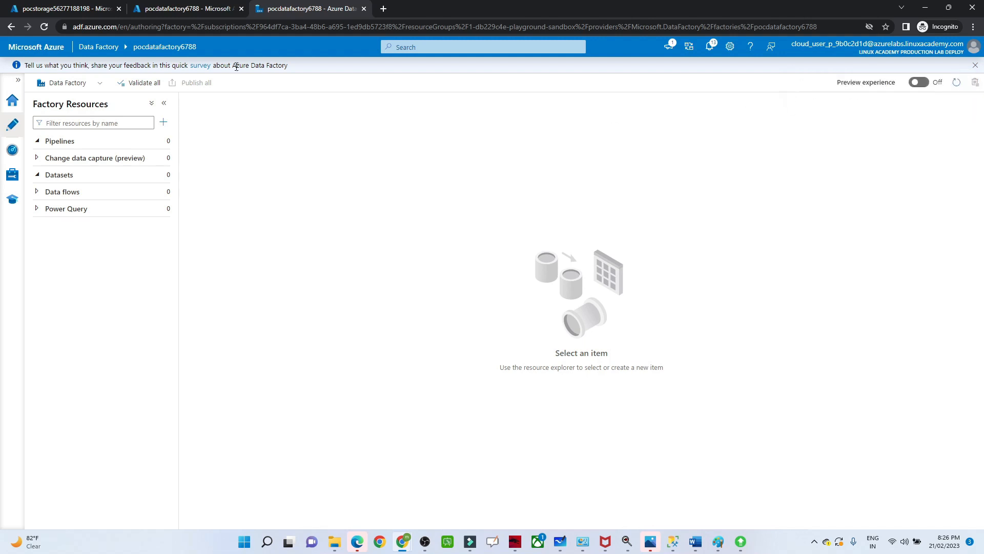
{"action": "left_click", "coordinate": [11, 101]}
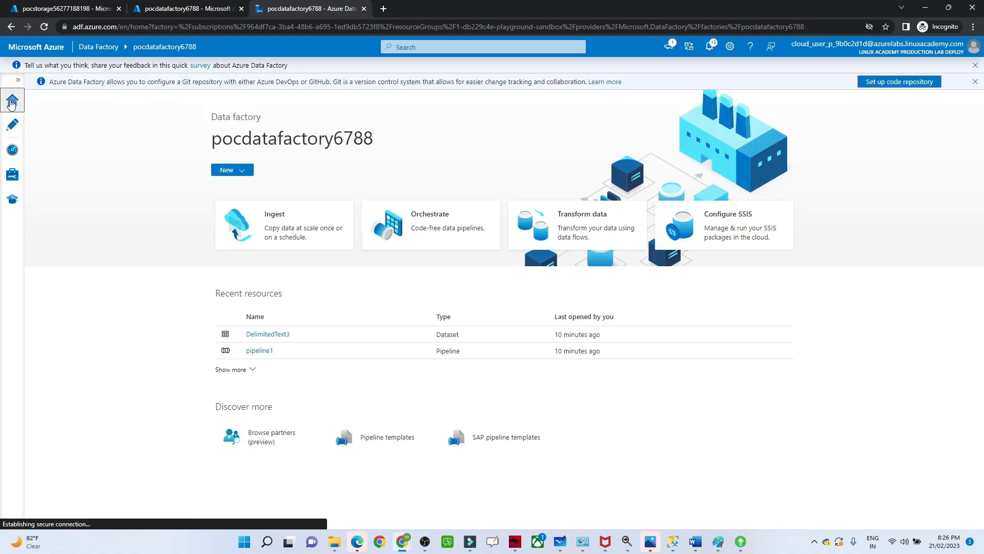
{"action": "left_click", "coordinate": [13, 129]}
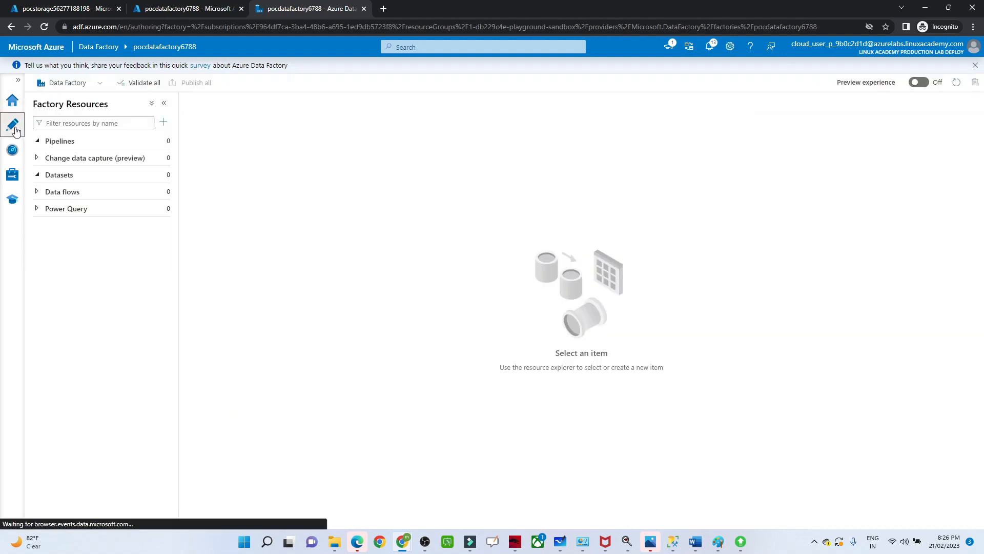
{"action": "left_click", "coordinate": [162, 142]}
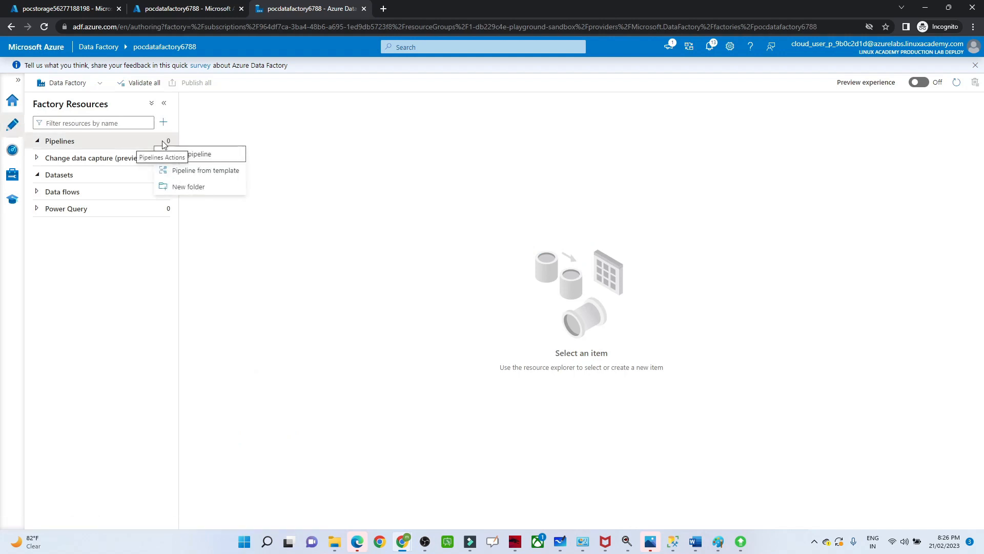
{"action": "left_click", "coordinate": [194, 155]}
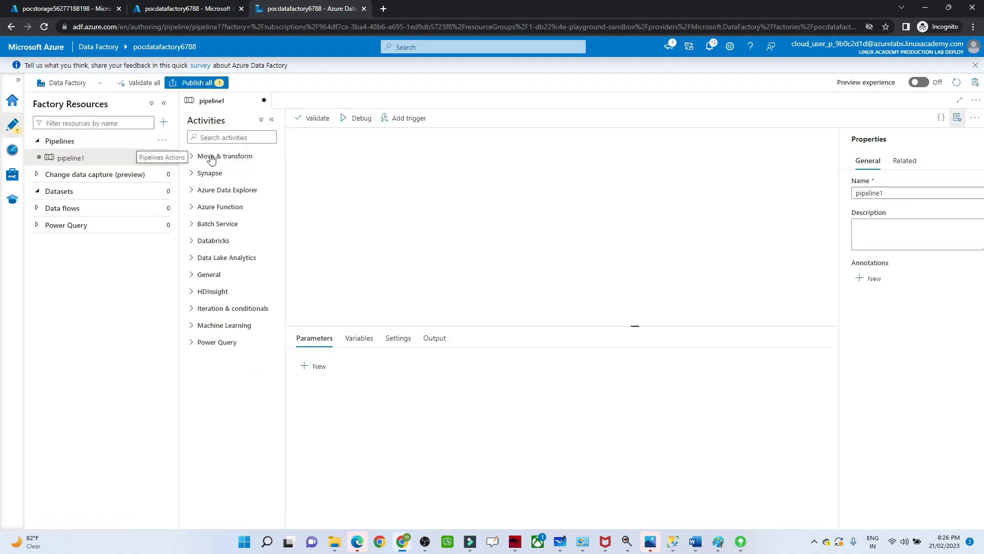
Add a Copy data activity named input_to_output_copy and show its Source settings.
{"action": "left_click", "coordinate": [218, 159]}
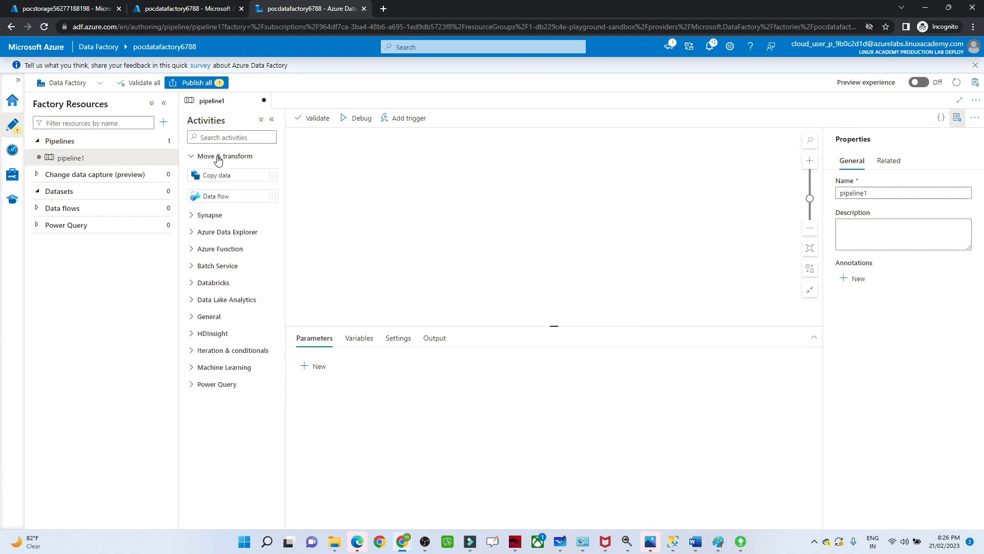
{"action": "left_click_drag", "start_coordinate": [225, 177], "coordinate": [535, 189]}
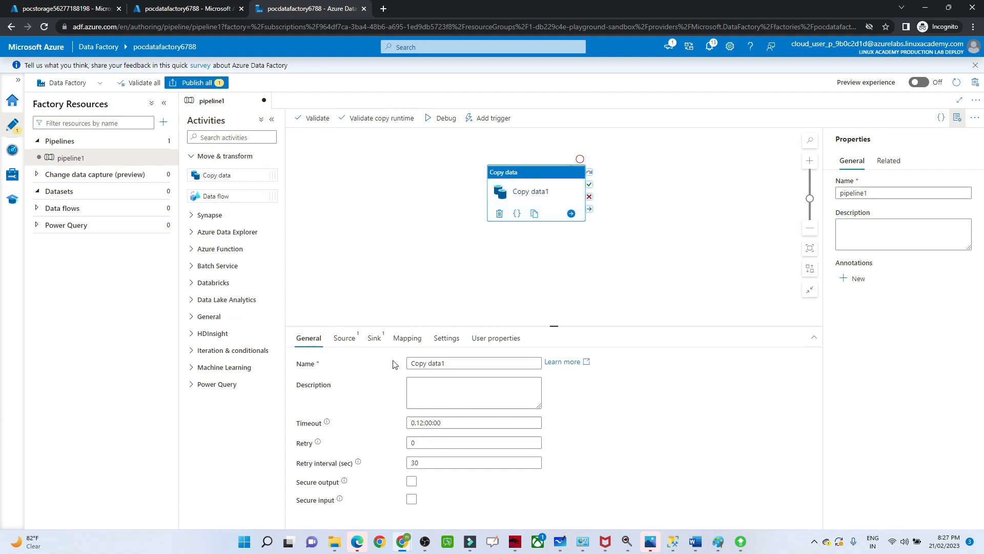
{"action": "left_click_drag", "start_coordinate": [452, 365], "coordinate": [401, 367]}
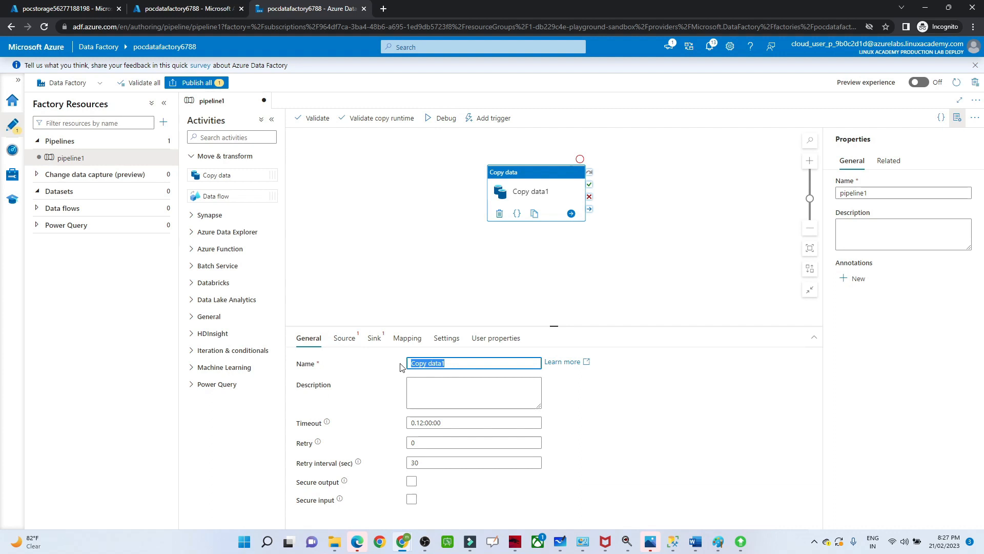
{"action": "type", "text": "input_to_output_copy"}
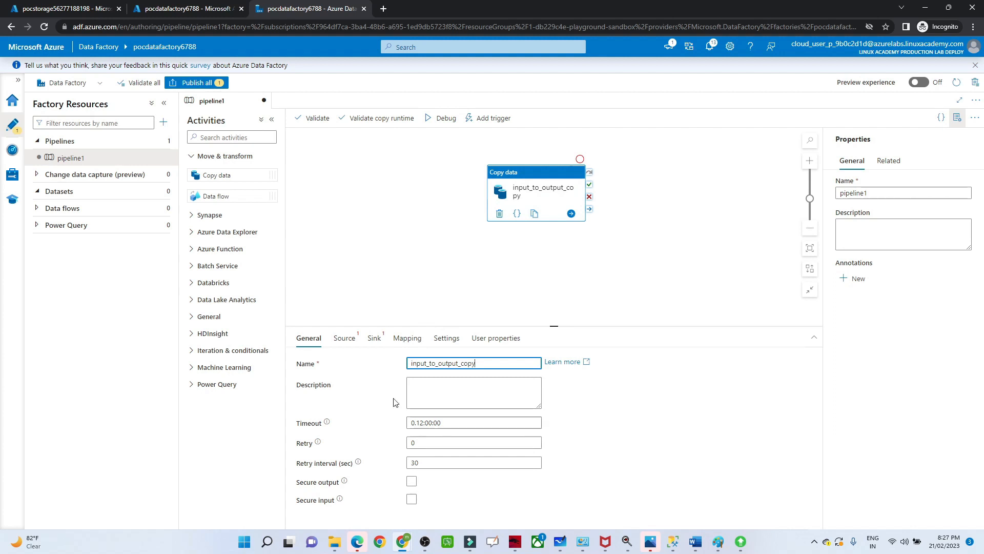
{"action": "left_click", "coordinate": [345, 339]}
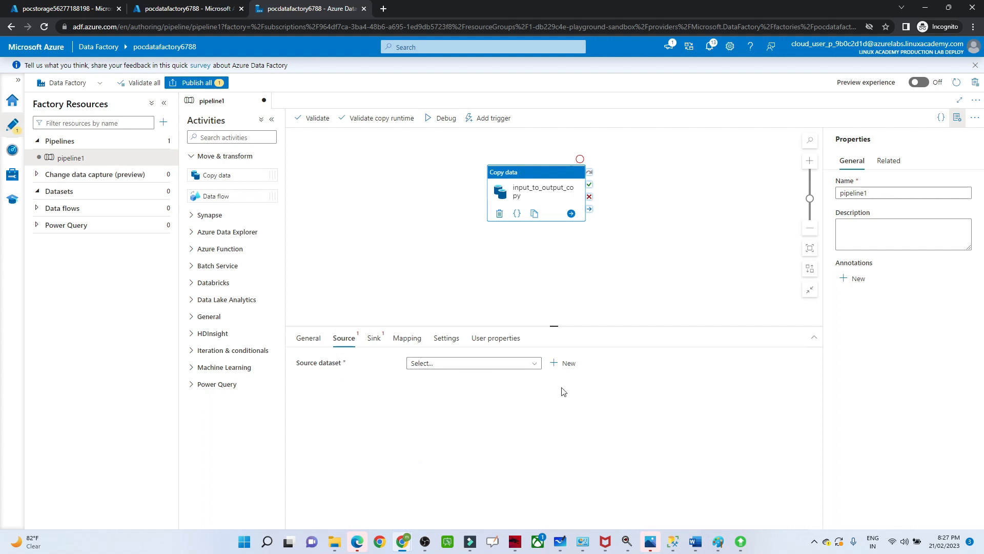
Start a new Azure Blob Storage DelimitedText source dataset, DelimitedText1, with a new linked service.
{"action": "left_click", "coordinate": [565, 365]}
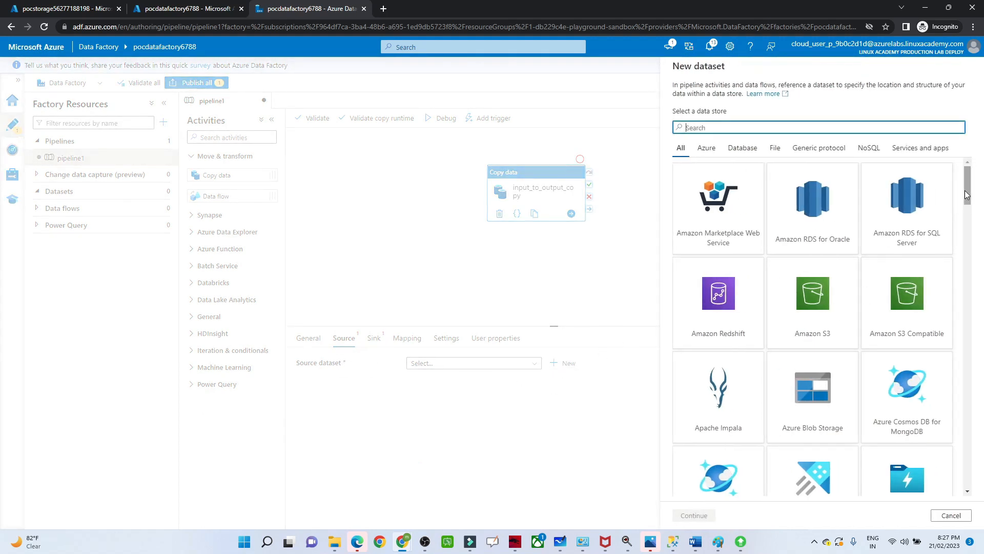
{"action": "left_click_drag", "start_coordinate": [966, 194], "coordinate": [965, 204]}
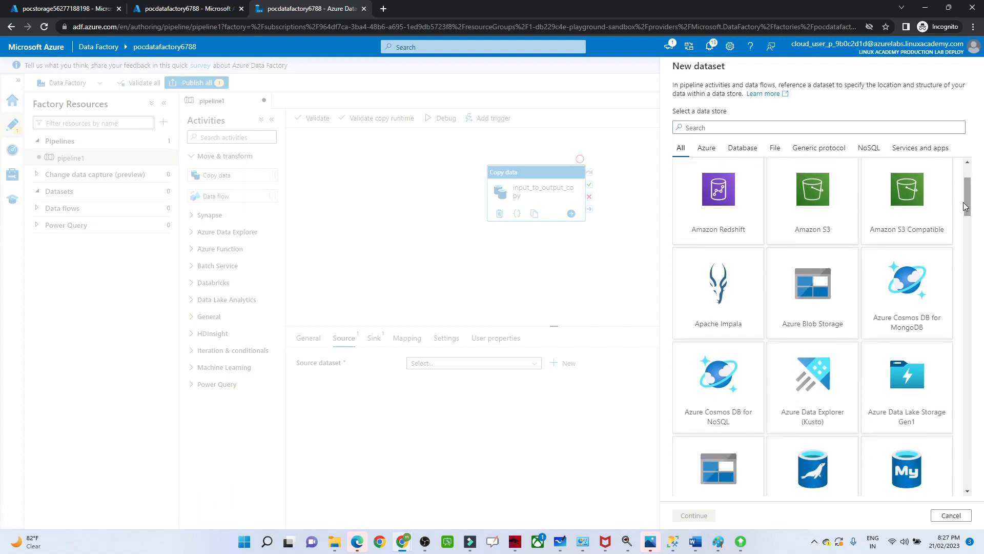
{"action": "left_click", "coordinate": [807, 299]}
{"action": "left_click", "coordinate": [695, 515]}
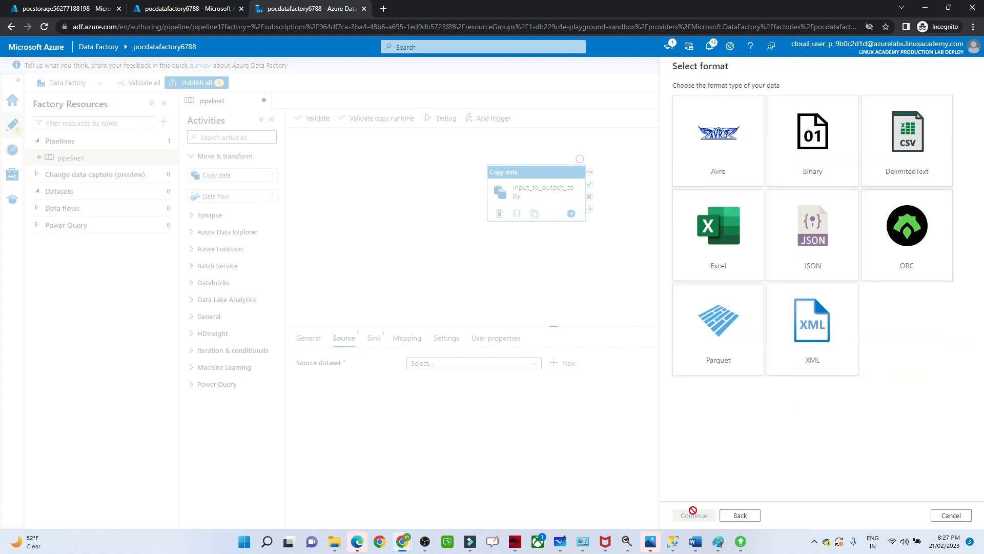
{"action": "left_click", "coordinate": [904, 145]}
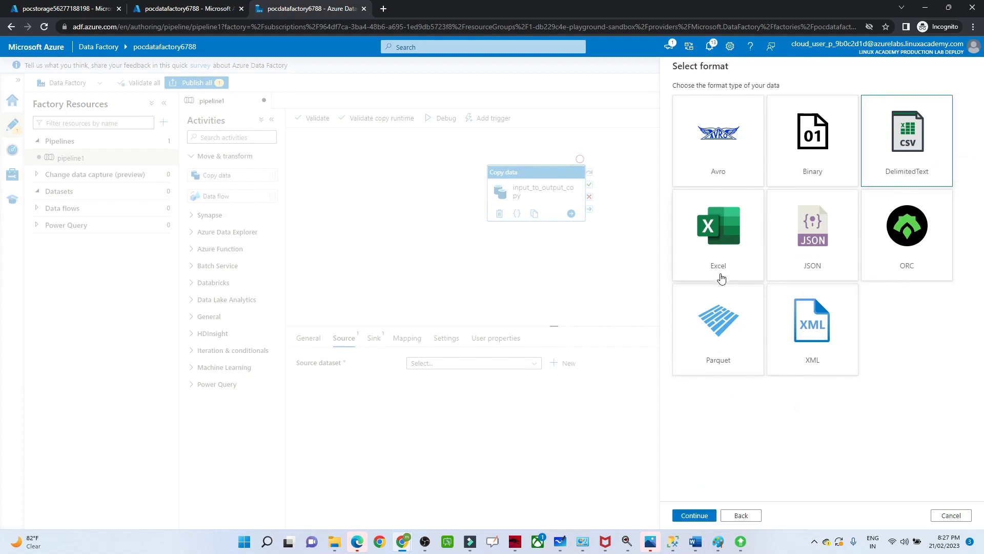
{"action": "left_click", "coordinate": [694, 515]}
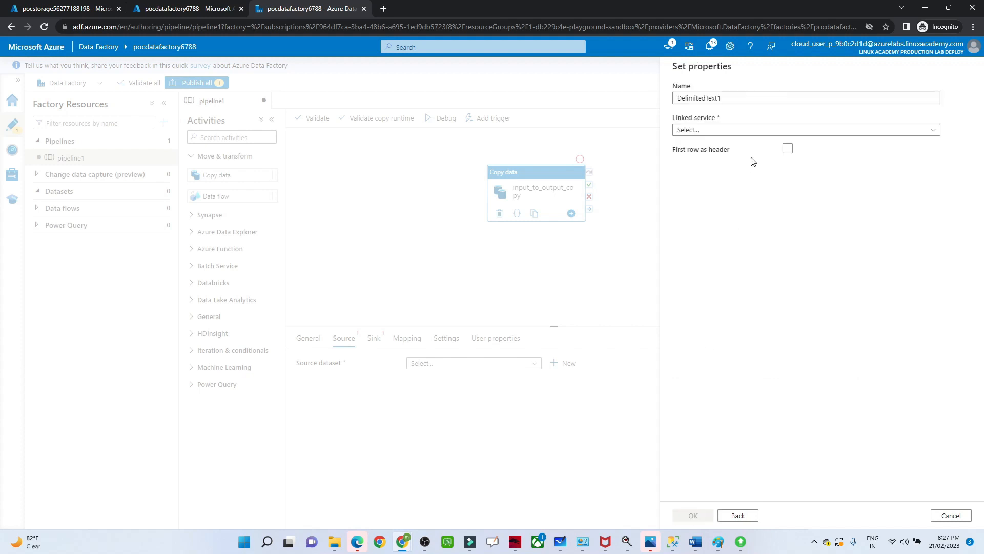
{"action": "left_click", "coordinate": [717, 131]}
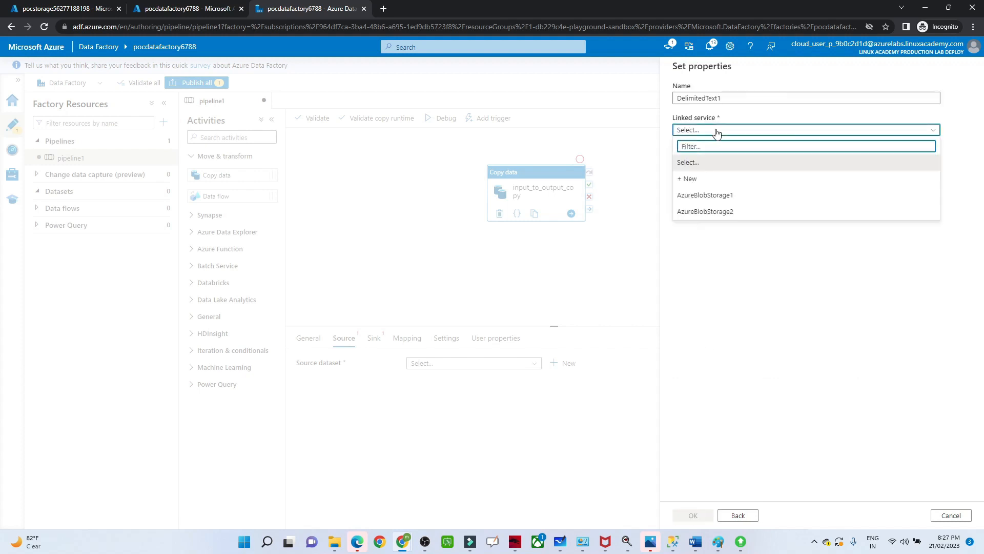
{"action": "left_click", "coordinate": [691, 179]}
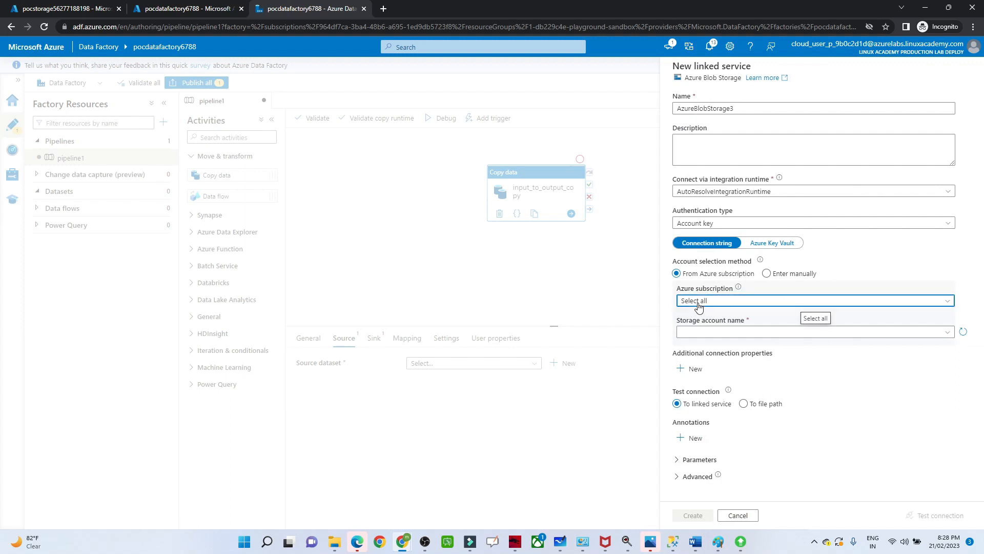
Connect AzureBlobStorage3 to the lab subscription's storage account, test it, and create it.
{"action": "left_click", "coordinate": [699, 303]}
{"action": "left_click", "coordinate": [704, 332]}
{"action": "left_click", "coordinate": [705, 332]}
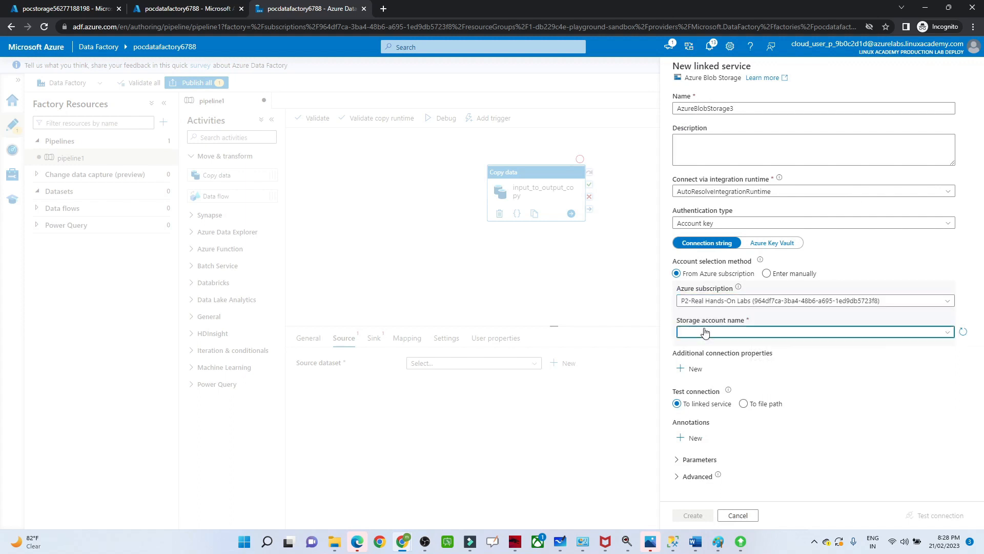
{"action": "left_click", "coordinate": [707, 346]}
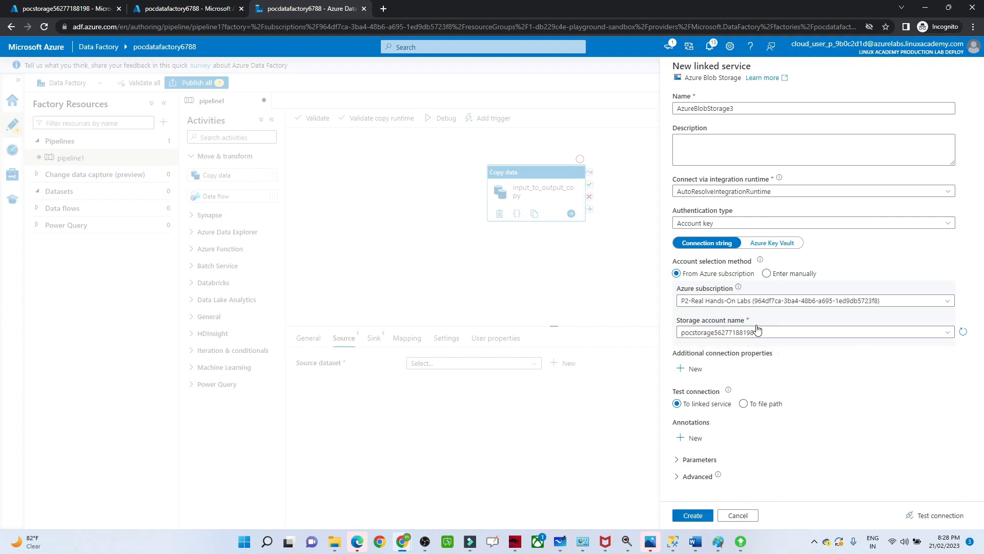
{"action": "left_click", "coordinate": [930, 515]}
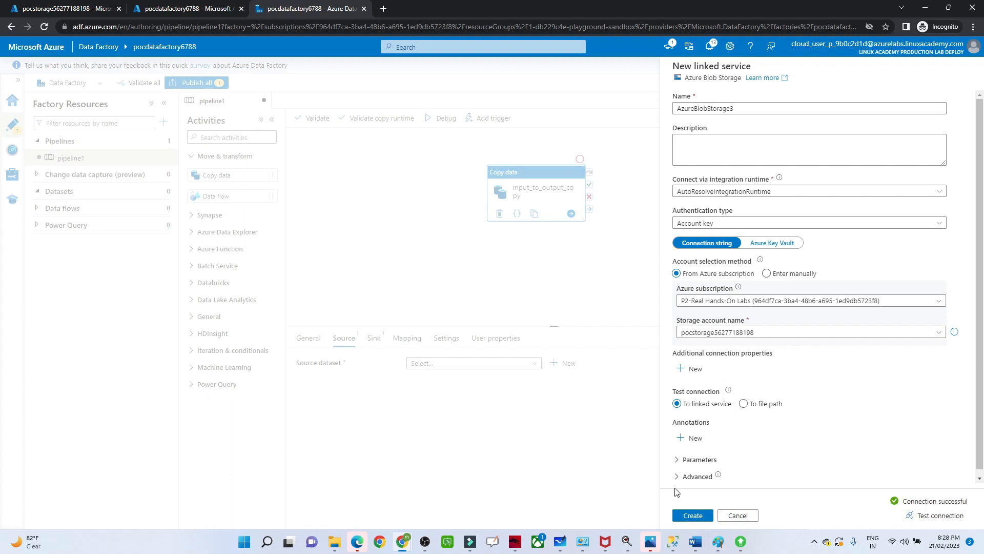
{"action": "left_click", "coordinate": [692, 515]}
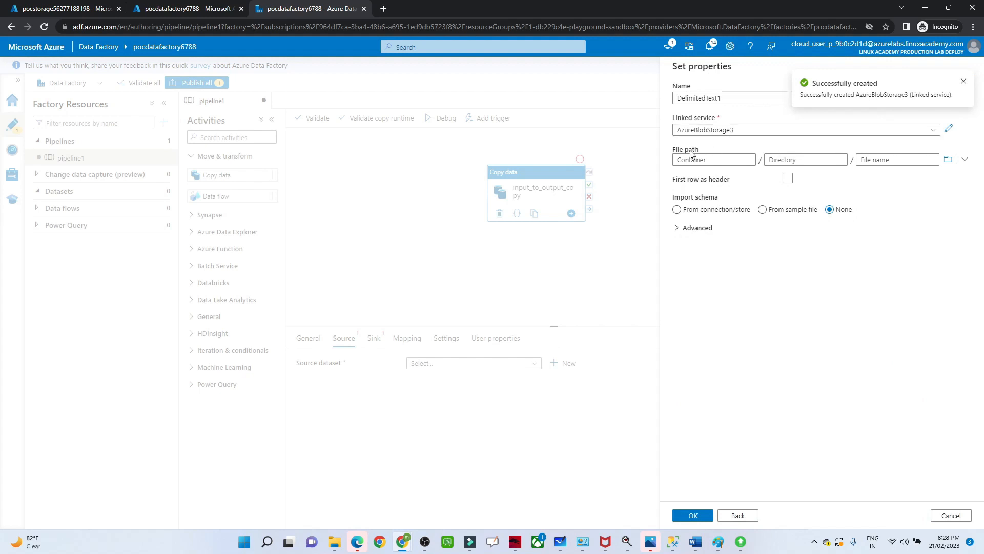
Point DelimitedText1 at input/emp_1.csv with first row as header and preview its six rows.
{"action": "left_click", "coordinate": [948, 159]}
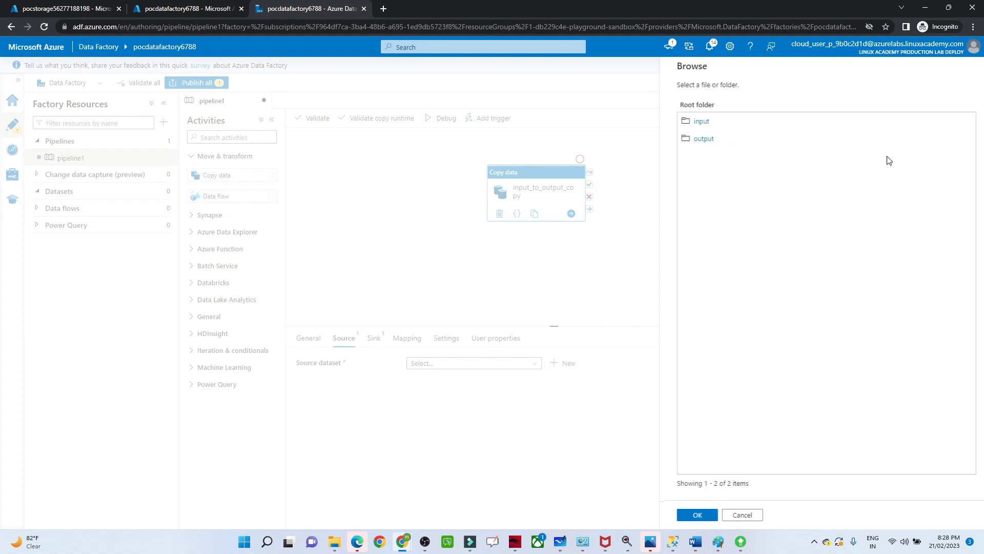
{"action": "left_click", "coordinate": [698, 122]}
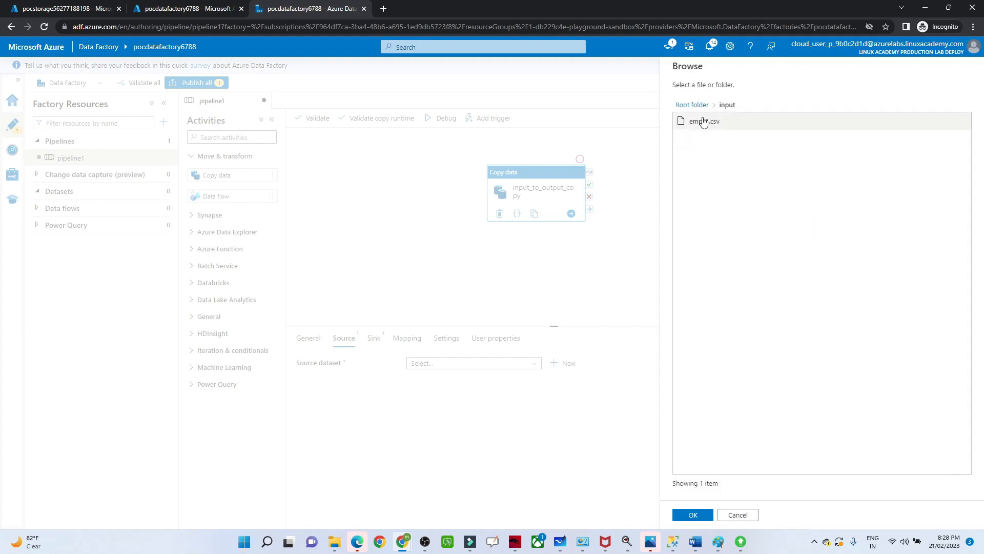
{"action": "left_click", "coordinate": [704, 122]}
{"action": "left_click", "coordinate": [686, 516]}
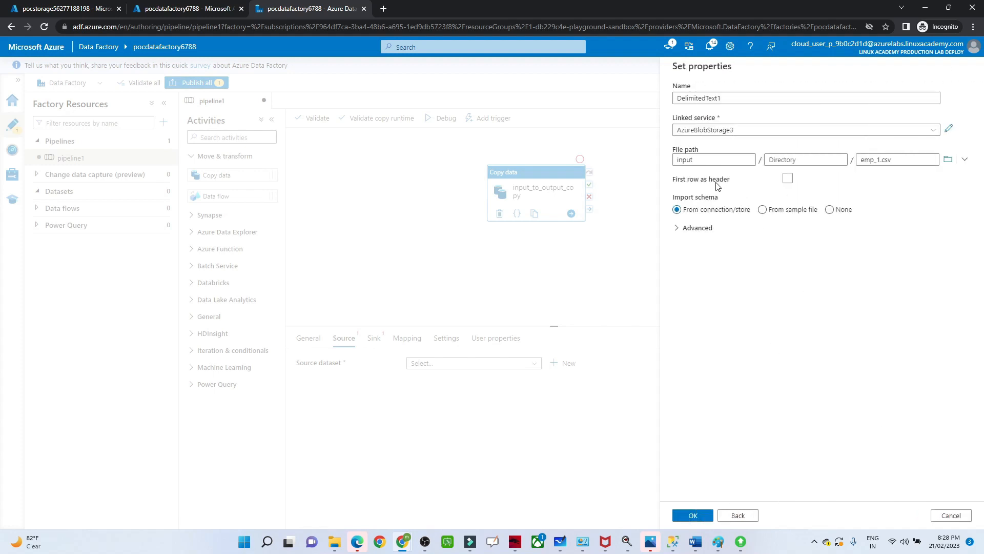
{"action": "left_click", "coordinate": [788, 178]}
{"action": "left_click", "coordinate": [690, 518]}
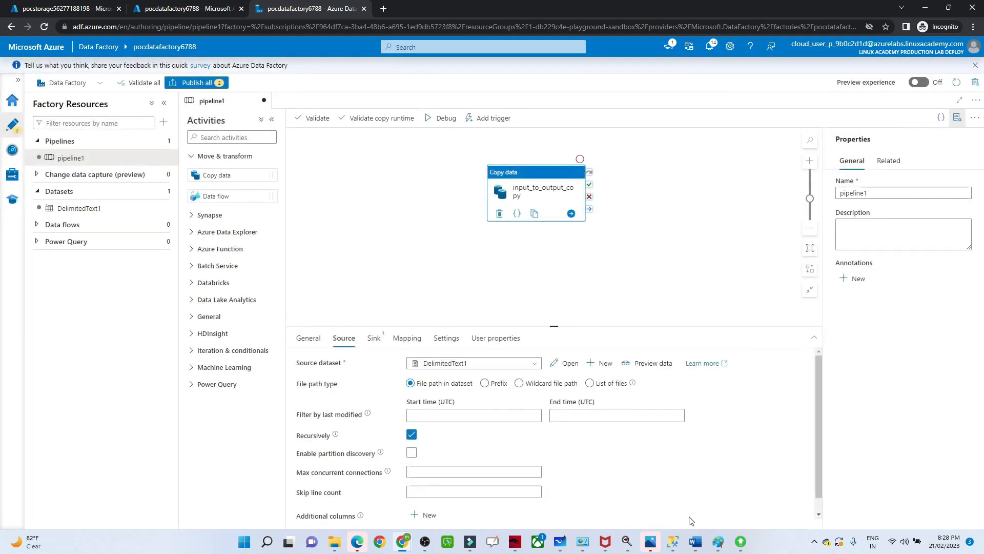
{"action": "left_click", "coordinate": [655, 367]}
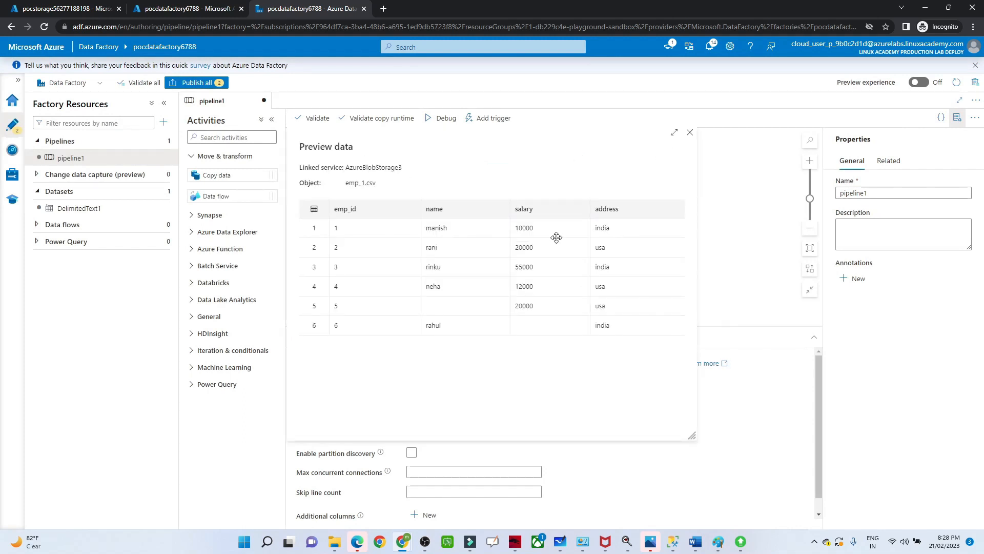
{"action": "left_click", "coordinate": [690, 134]}
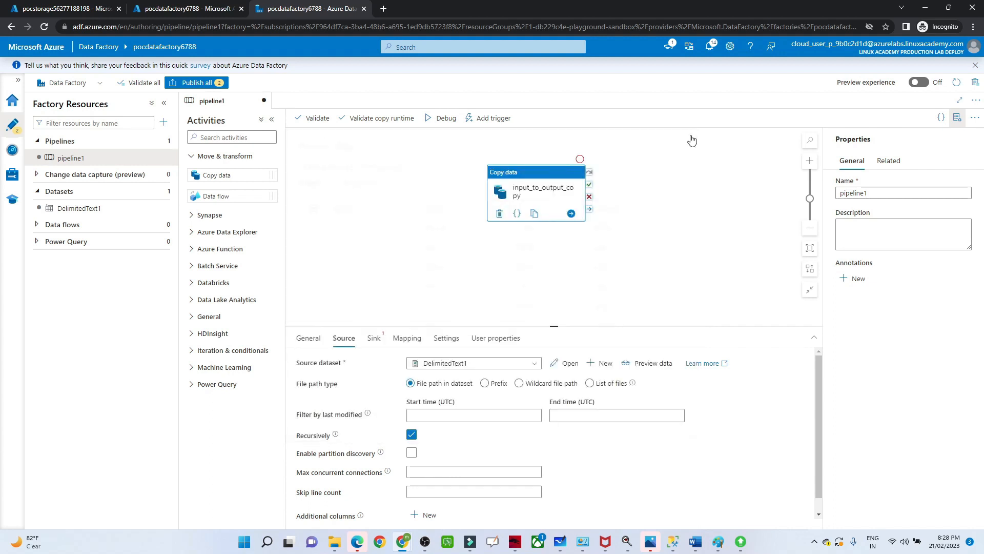
Start a new Azure Blob Storage JSON sink dataset with a new linked service.
{"action": "left_click", "coordinate": [374, 339]}
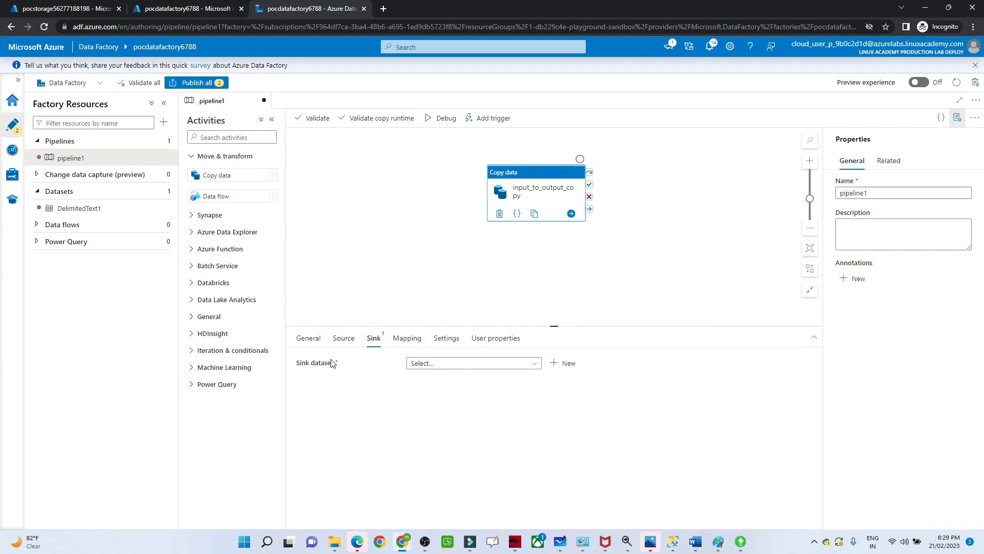
{"action": "left_click", "coordinate": [566, 363]}
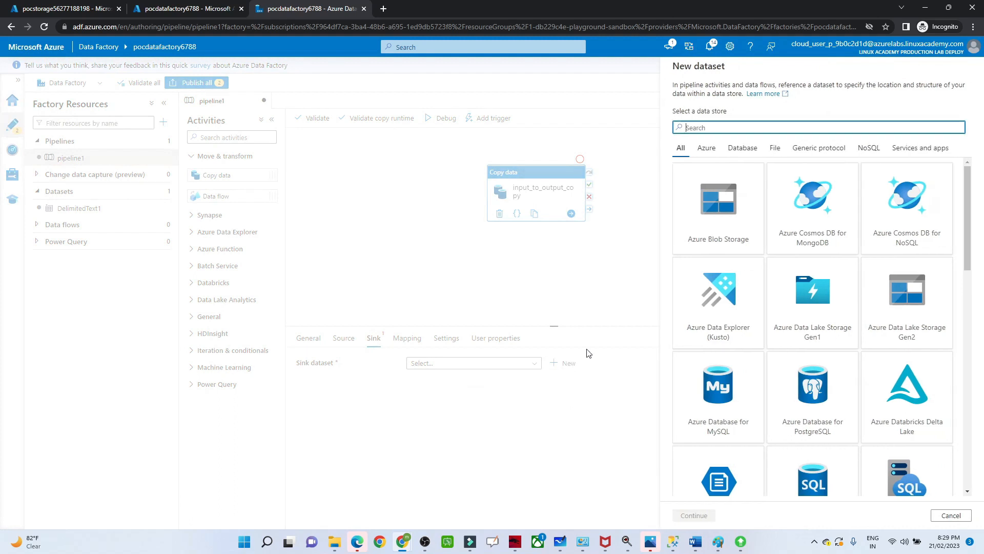
{"action": "left_click", "coordinate": [714, 233]}
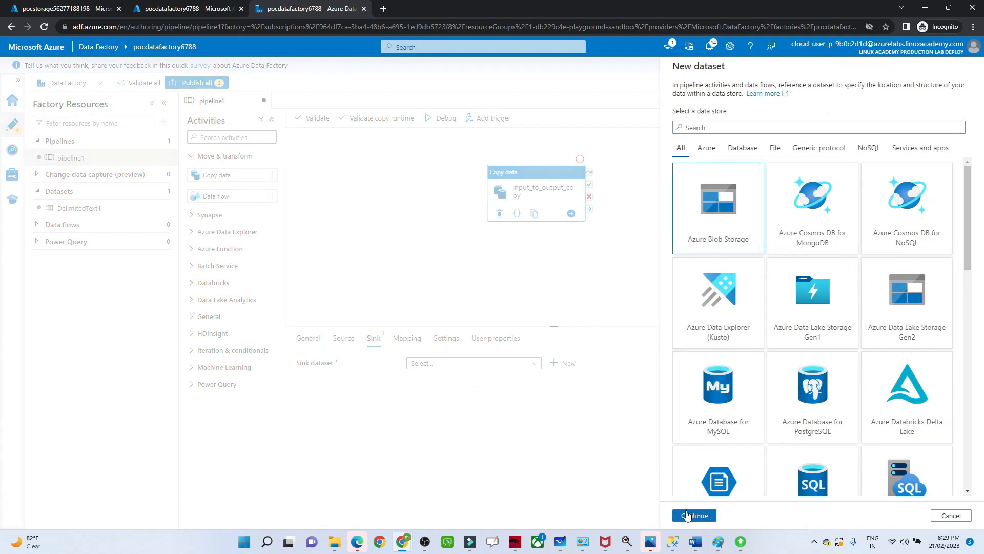
{"action": "left_click", "coordinate": [687, 516]}
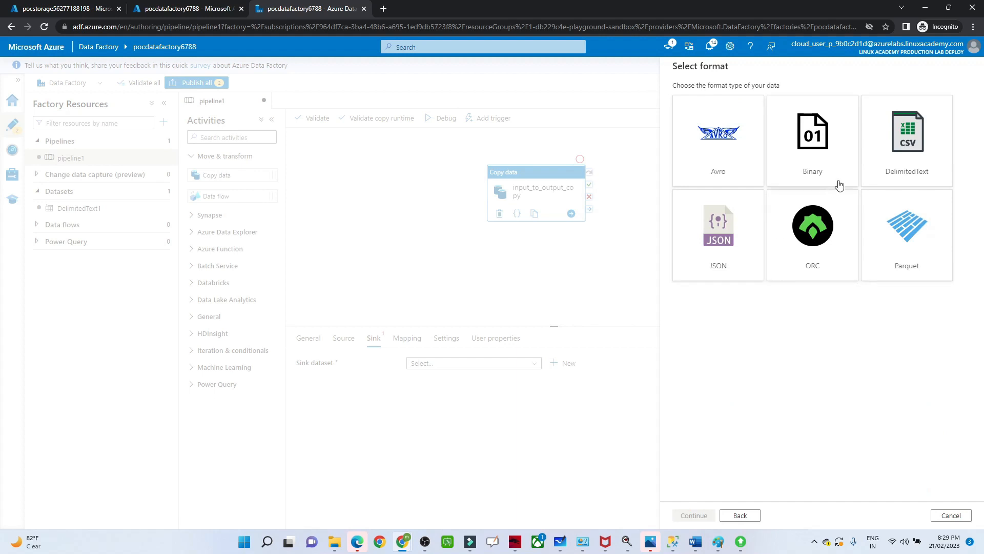
{"action": "left_click", "coordinate": [700, 240]}
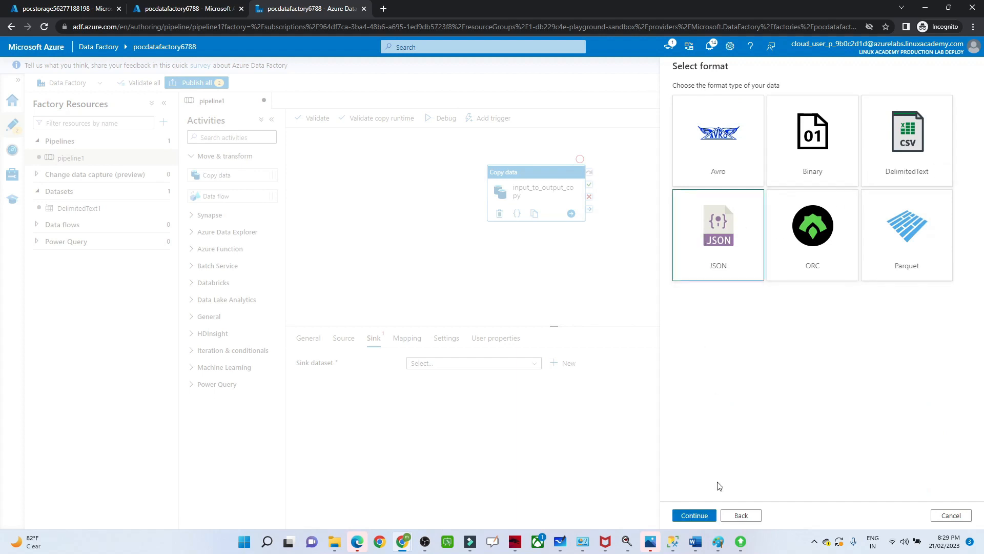
{"action": "left_click", "coordinate": [705, 511]}
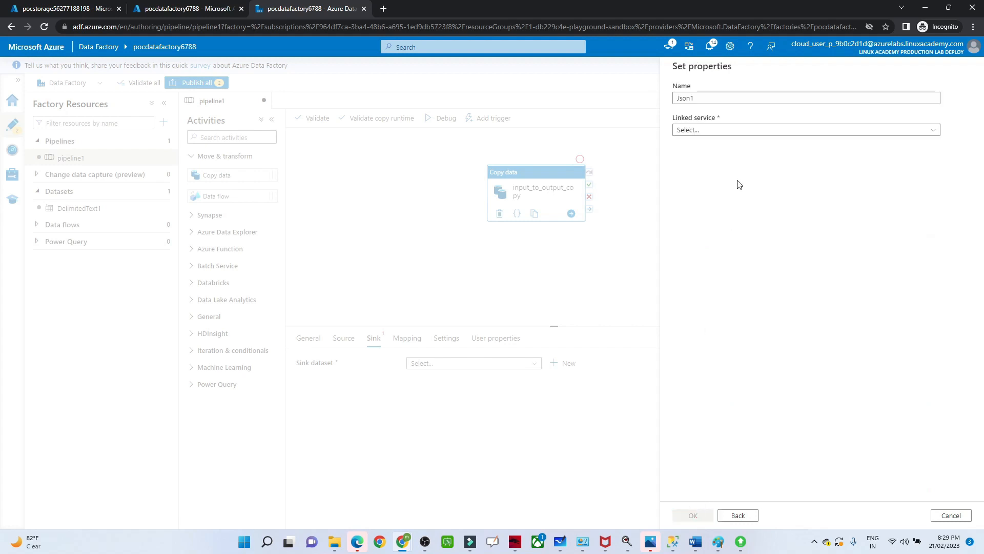
{"action": "left_click", "coordinate": [710, 131]}
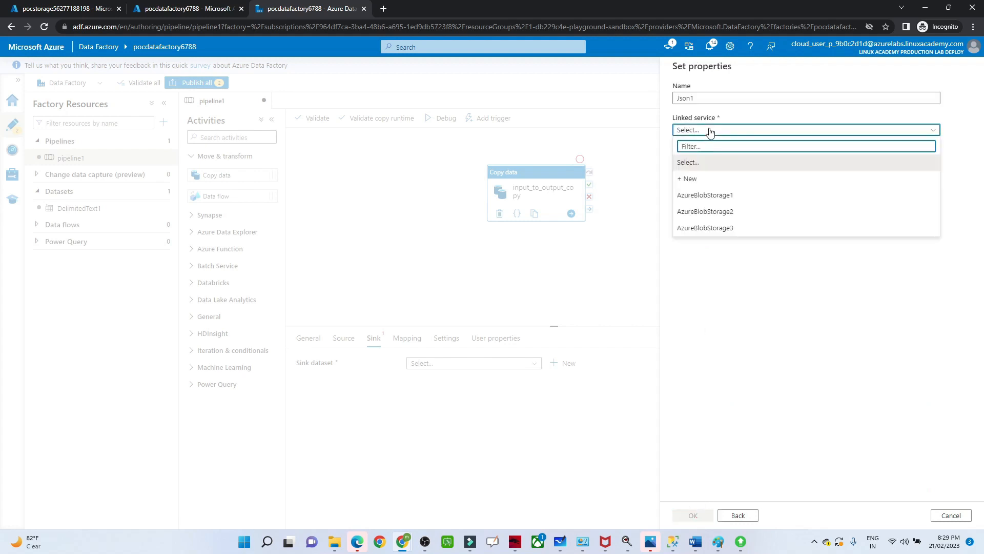
{"action": "left_click", "coordinate": [696, 180]}
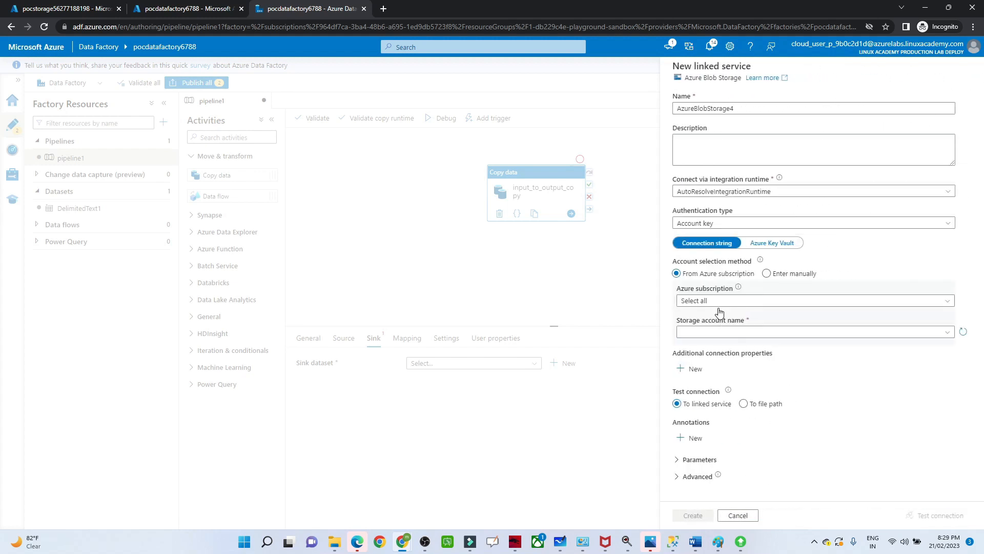
Create linked service AzureBlobStorage4 on the lab subscription's storage account.
{"action": "left_click", "coordinate": [719, 302]}
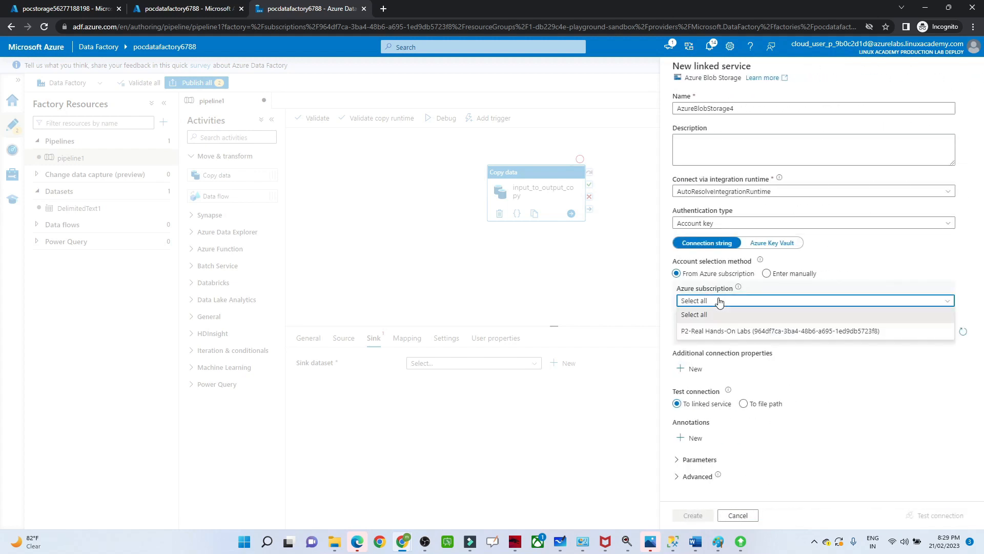
{"action": "left_click", "coordinate": [698, 332]}
{"action": "left_click", "coordinate": [699, 333]}
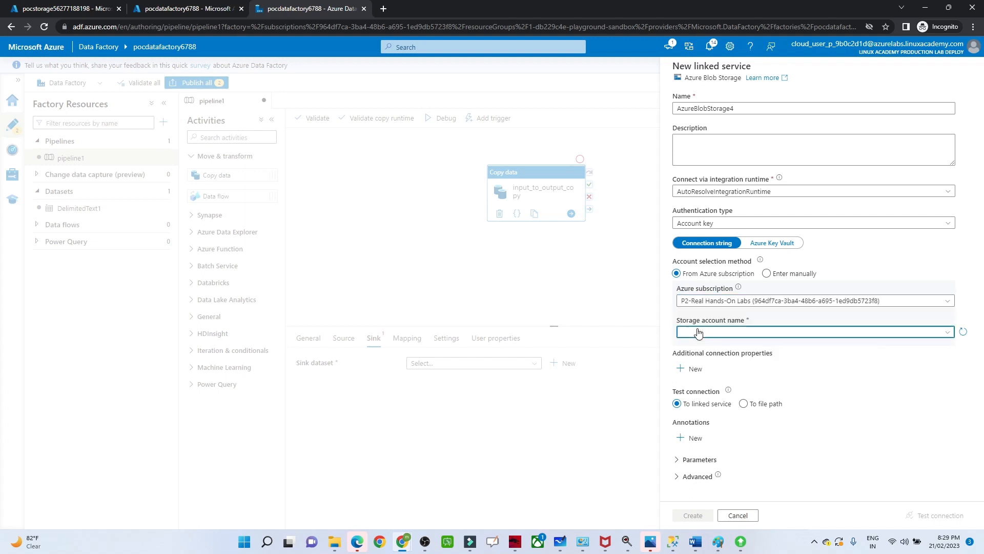
{"action": "left_click", "coordinate": [693, 516]}
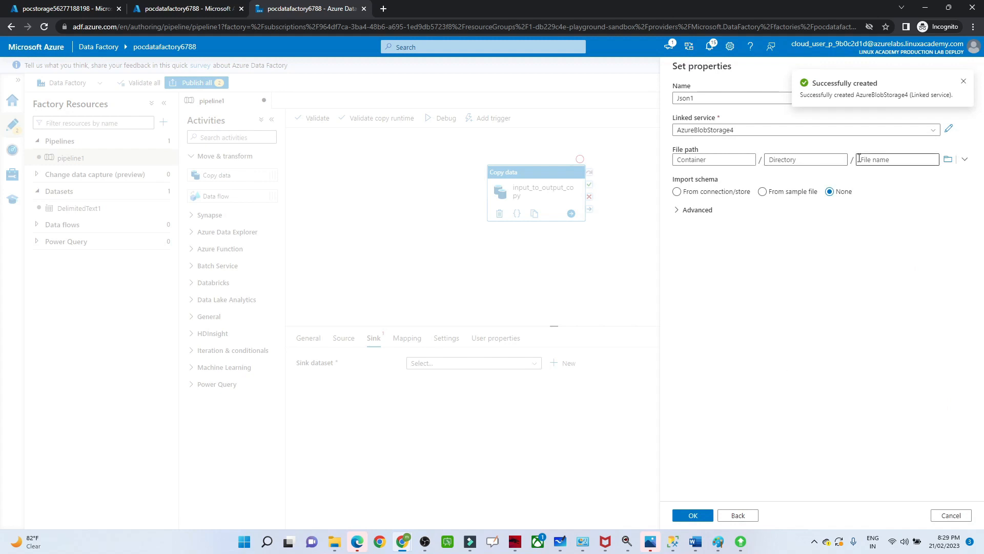
Set Json1's file path to the output container and create it as the sink.
{"action": "left_click", "coordinate": [947, 161]}
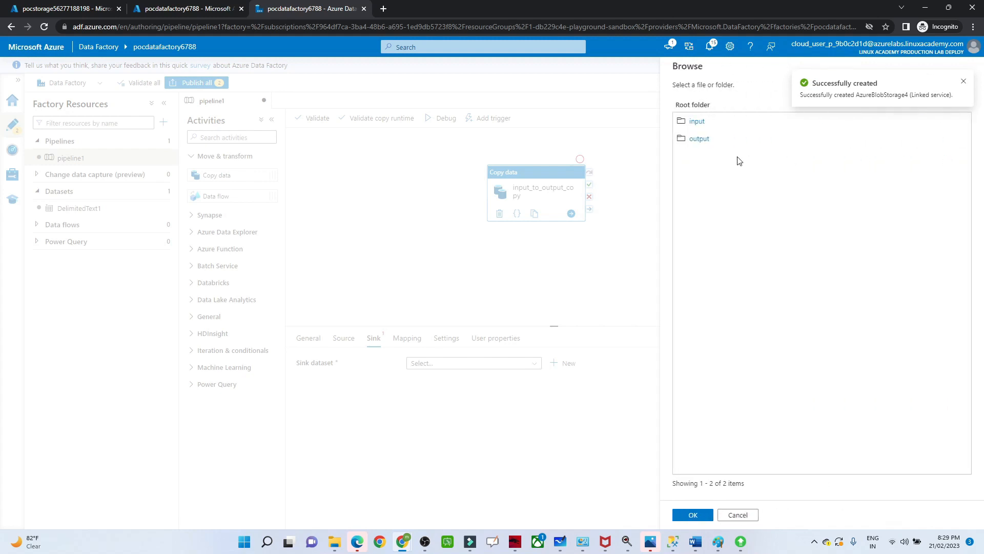
{"action": "left_click", "coordinate": [700, 139]}
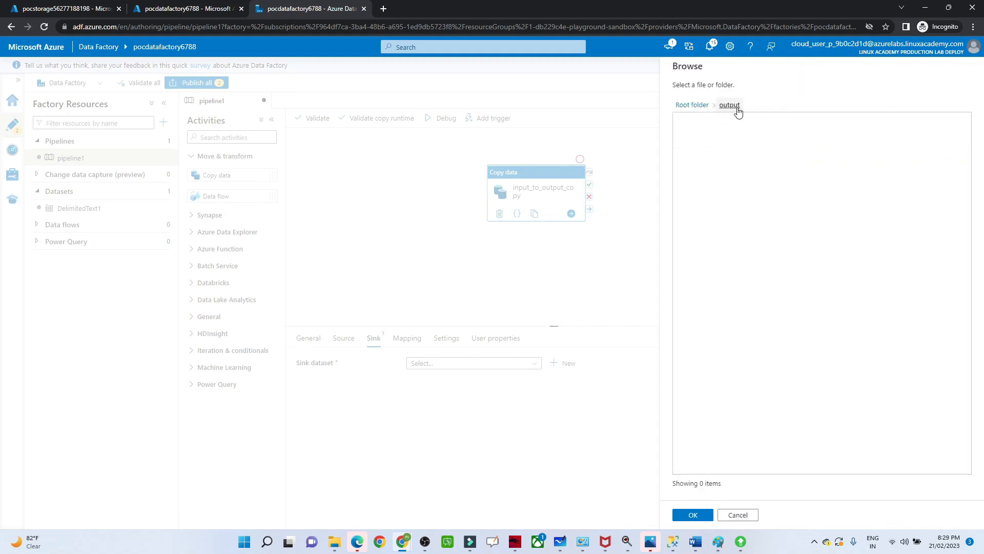
{"action": "left_click", "coordinate": [695, 517]}
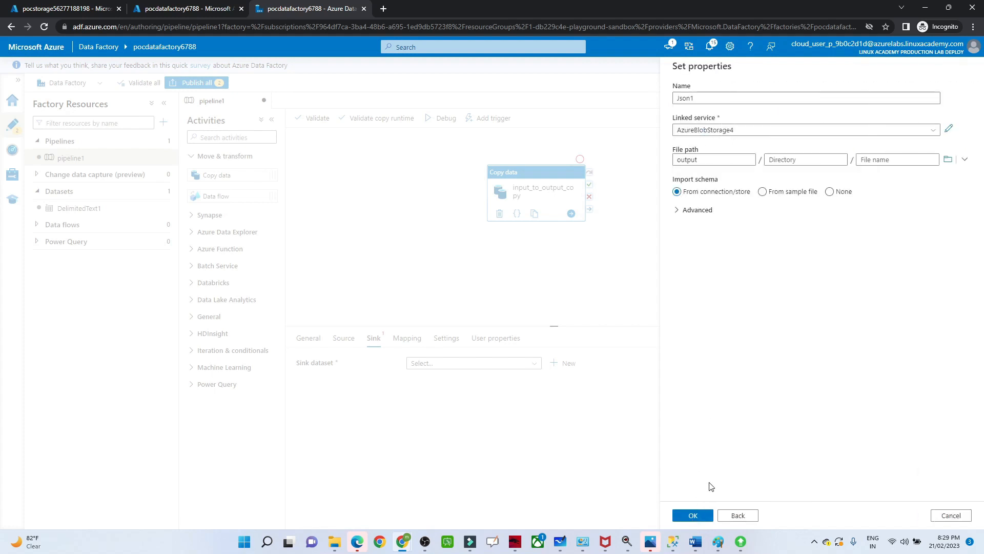
{"action": "left_click", "coordinate": [694, 516]}
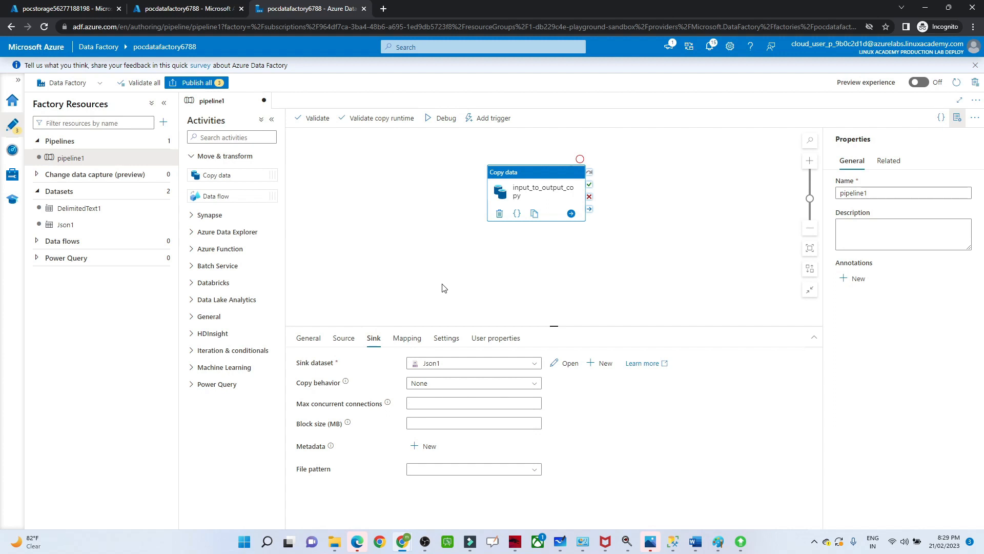
Validate pipeline1 with no errors and publish all three pending changes.
{"action": "left_click", "coordinate": [314, 120]}
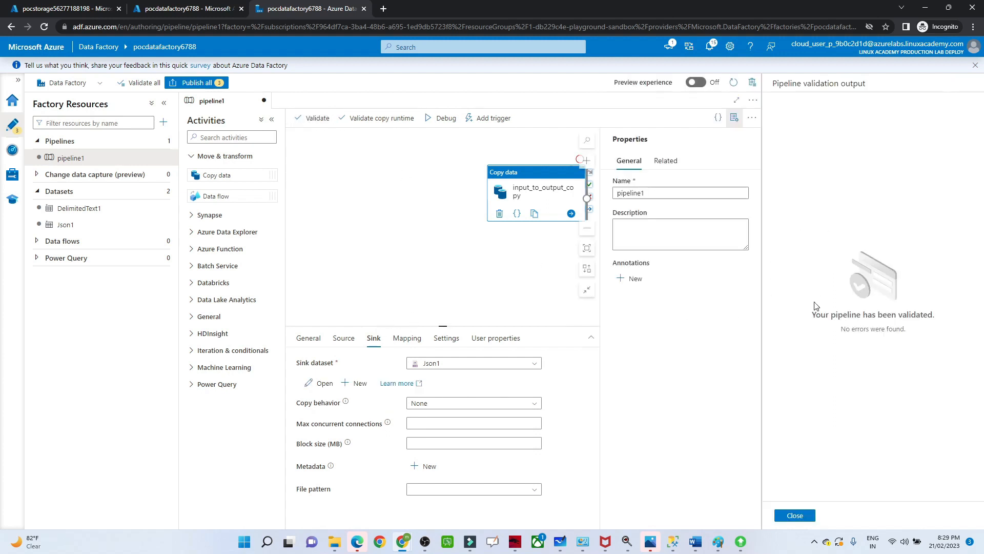
{"action": "left_click", "coordinate": [796, 515]}
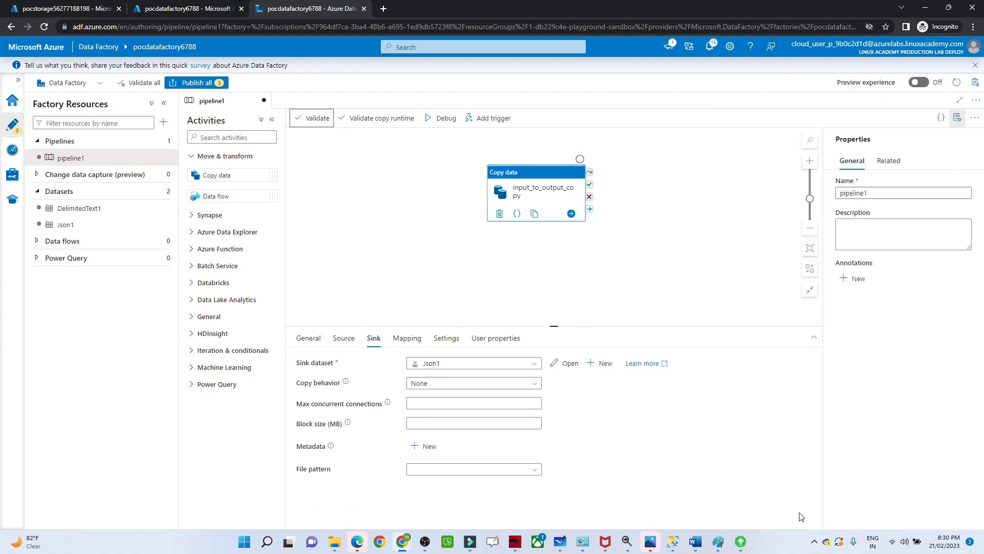
{"action": "left_click", "coordinate": [200, 83]}
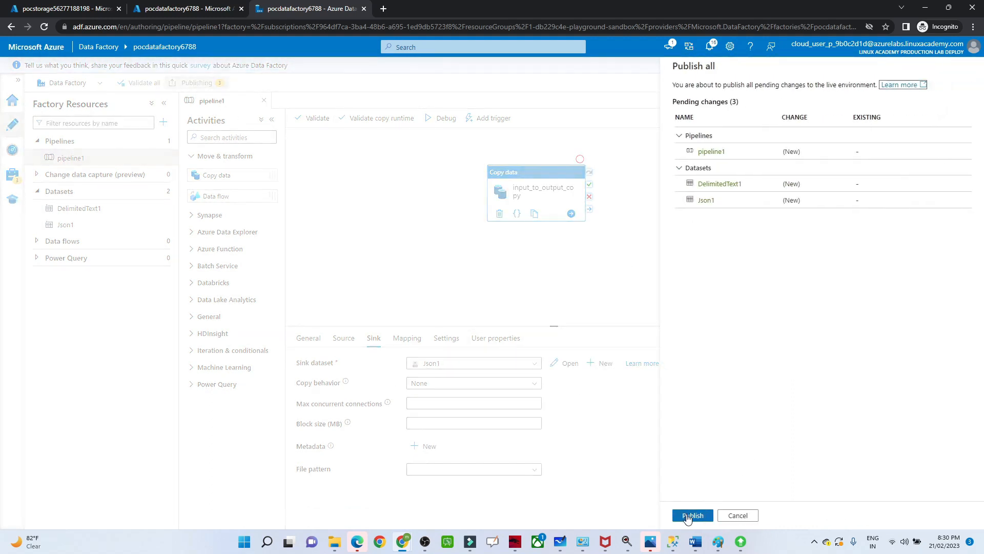
{"action": "left_click", "coordinate": [693, 515]}
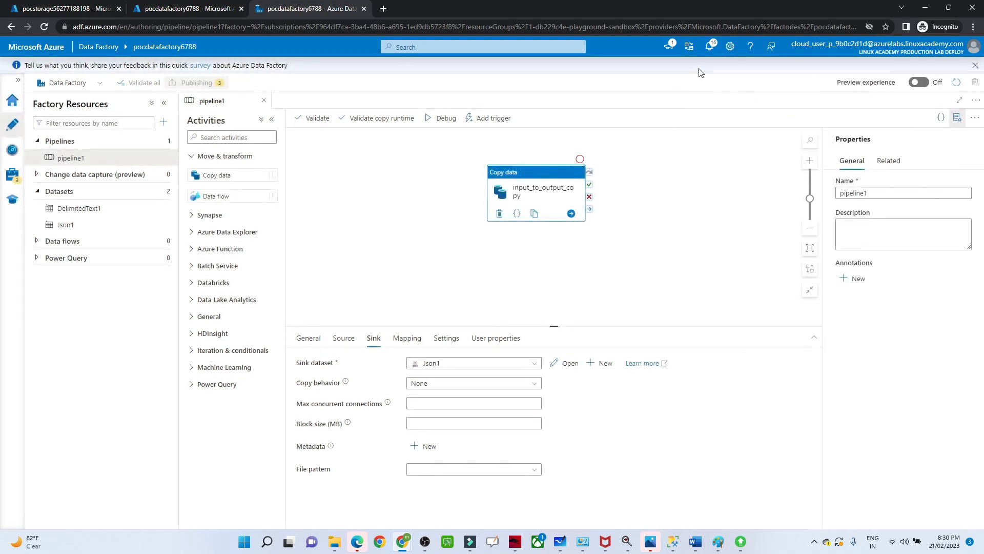
{"action": "left_click", "coordinate": [711, 49]}
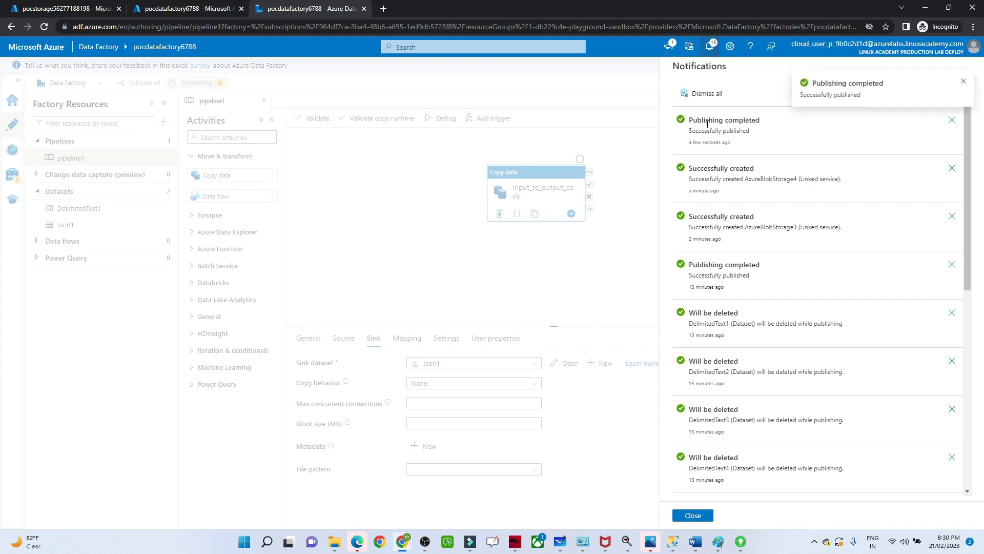
{"action": "left_click", "coordinate": [692, 516]}
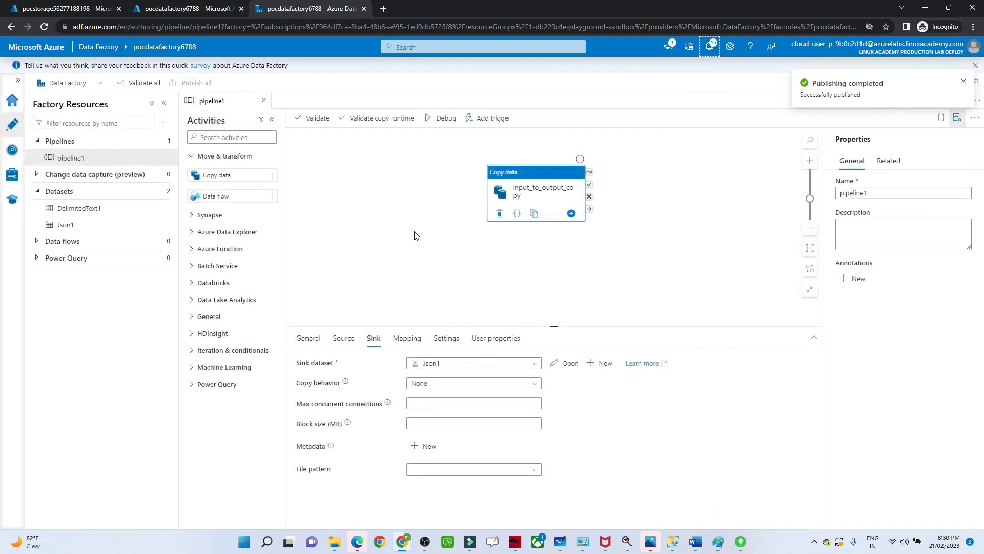
Trigger an on-demand run of pipeline1 using Trigger now.
{"action": "left_click", "coordinate": [486, 123]}
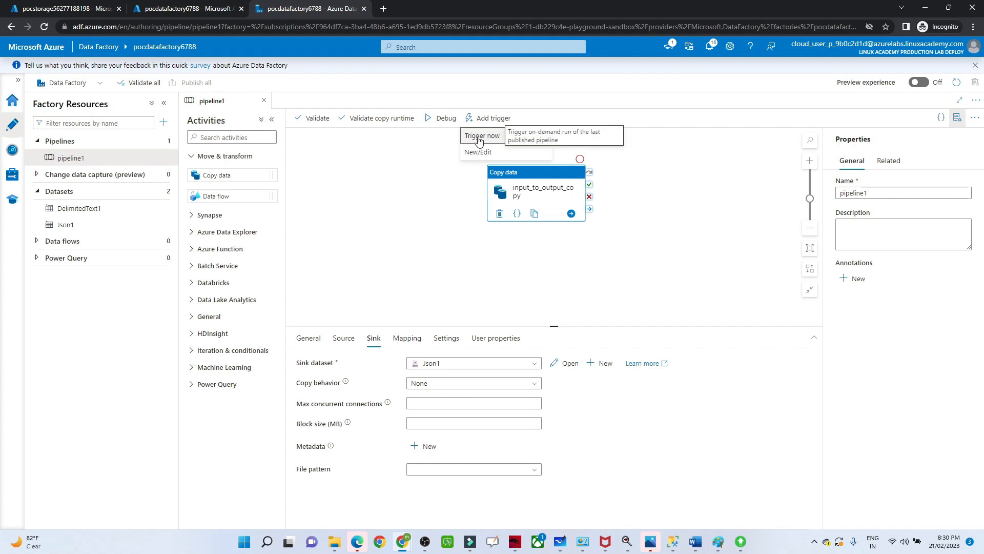
{"action": "left_click", "coordinate": [487, 140]}
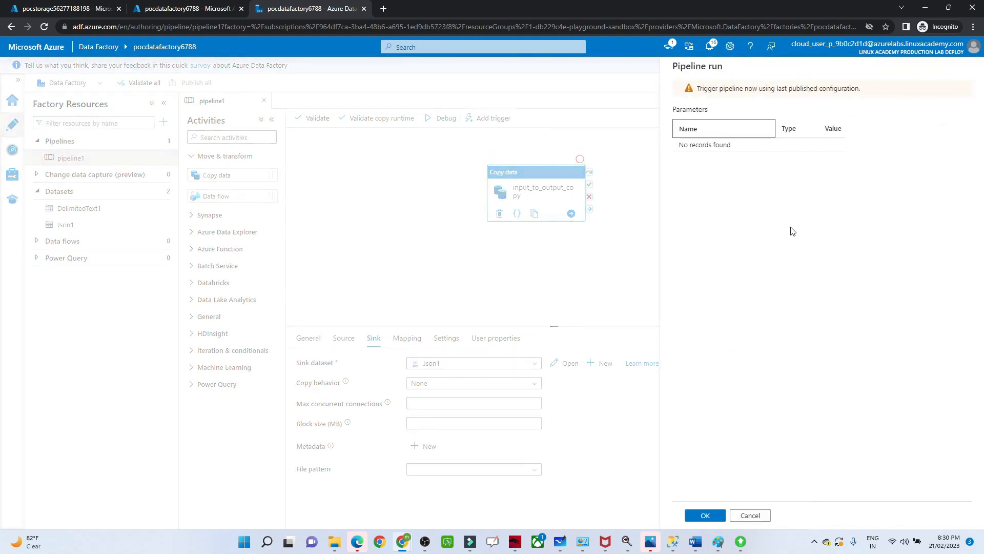
{"action": "left_click", "coordinate": [705, 516]}
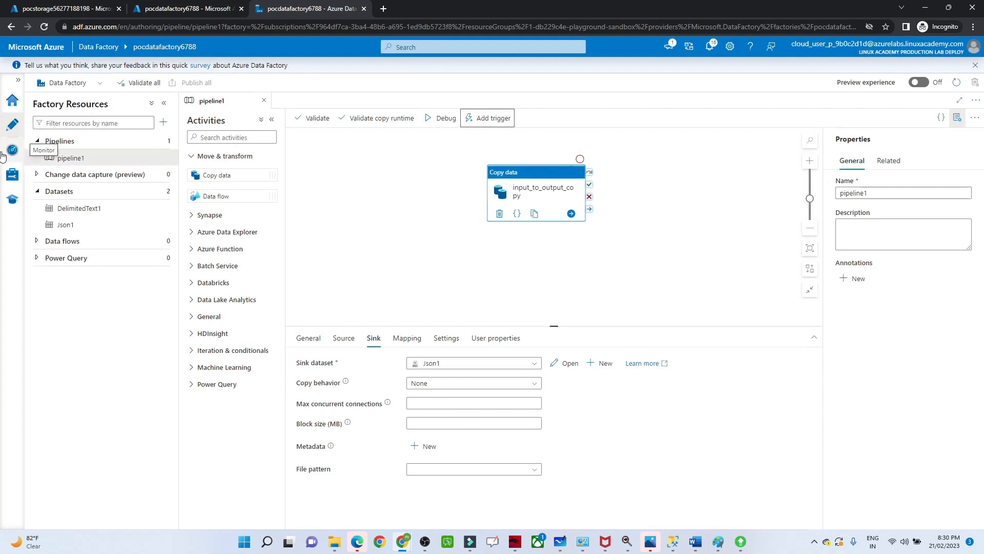
Refresh the pipeline runs monitor until the 8:30:49 PM pipeline1 run shows Succeeded.
{"action": "left_click", "coordinate": [12, 154]}
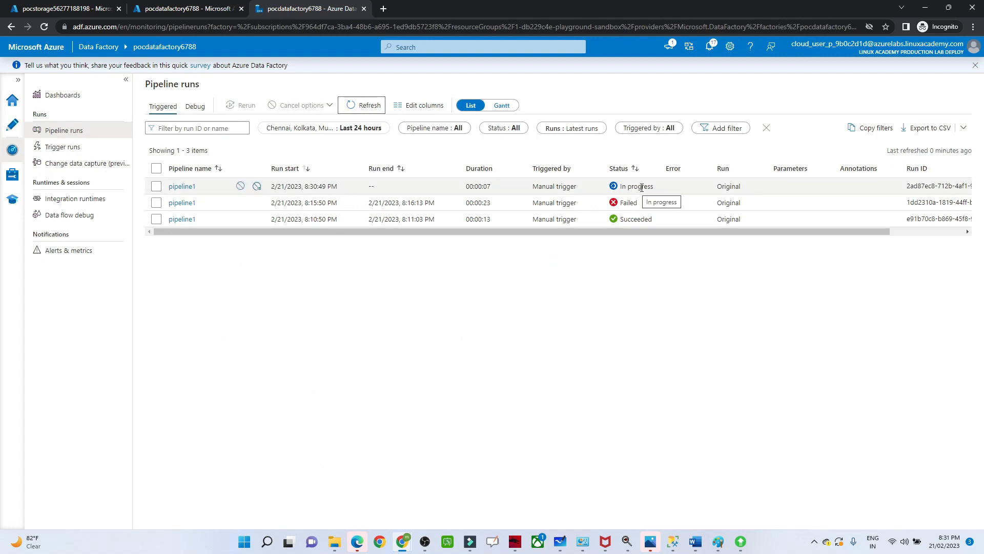
{"action": "left_click", "coordinate": [367, 110]}
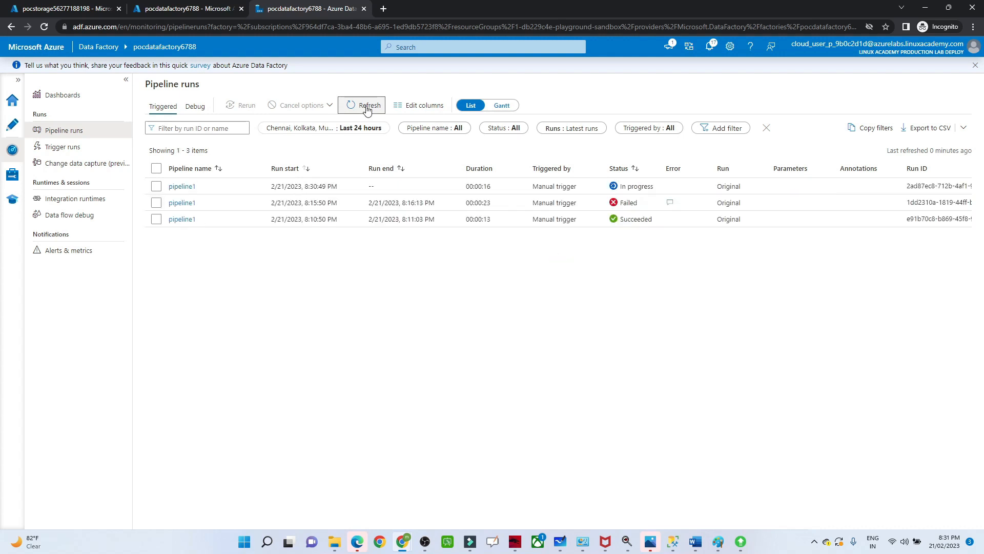
{"action": "left_click", "coordinate": [366, 111]}
{"action": "left_click", "coordinate": [367, 110]}
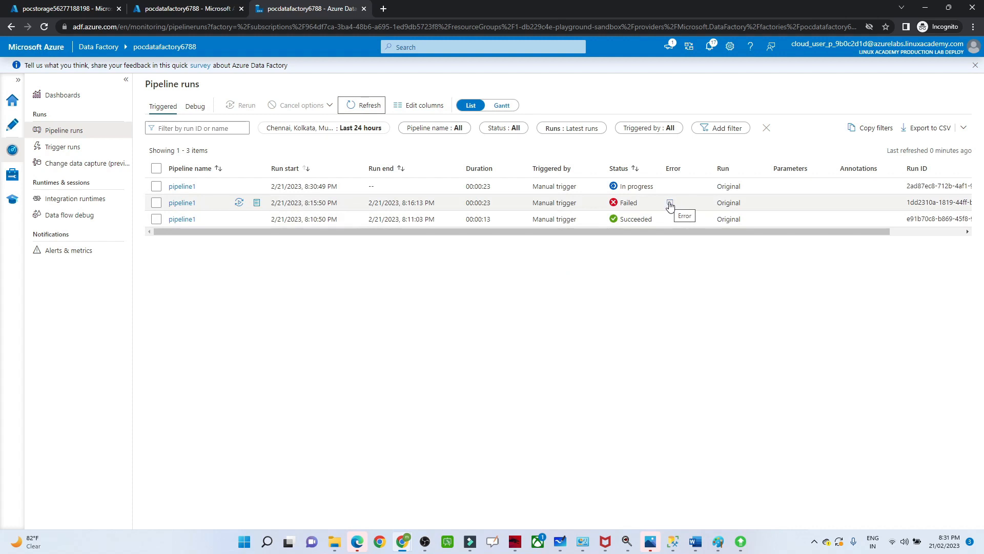
{"action": "left_click", "coordinate": [360, 109]}
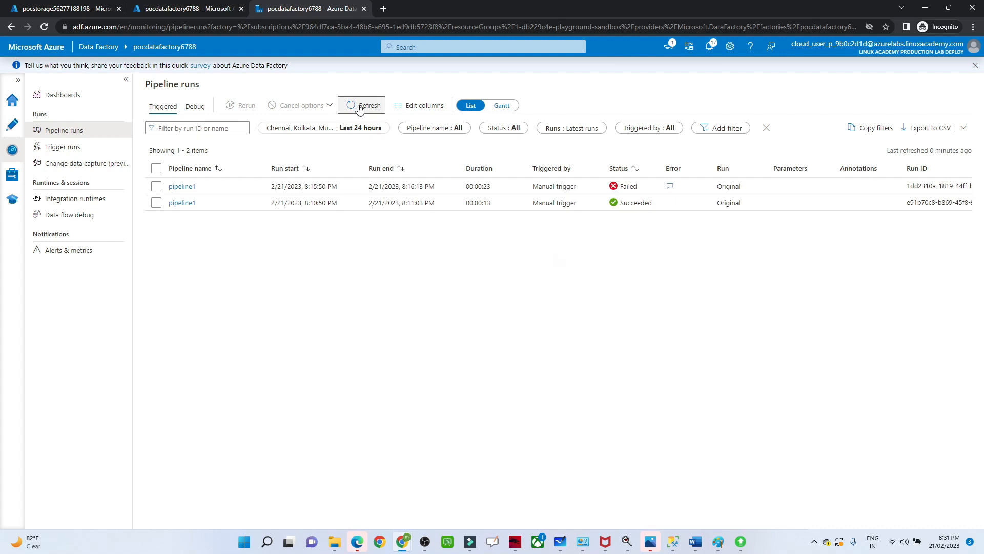
{"action": "left_click", "coordinate": [360, 109]}
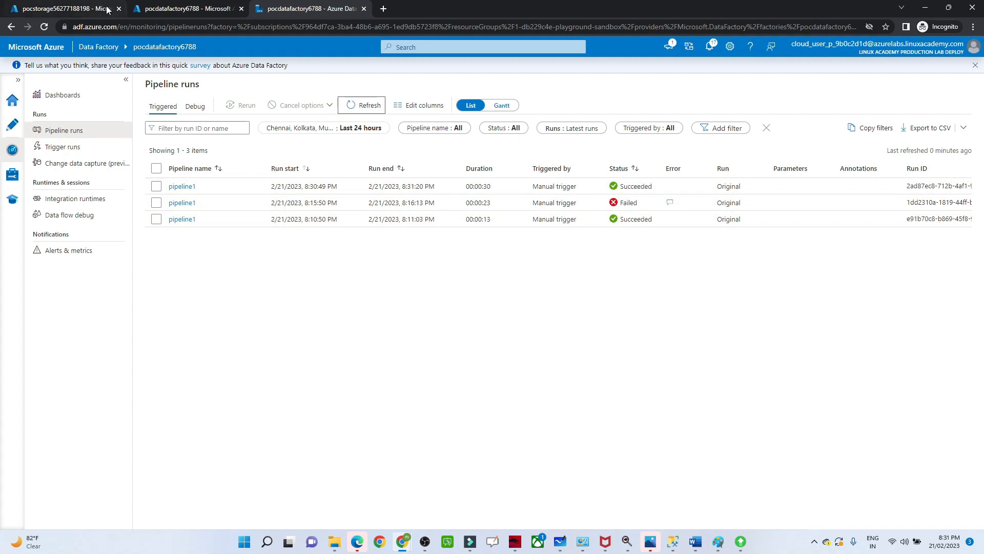
{"action": "left_click", "coordinate": [58, 7]}
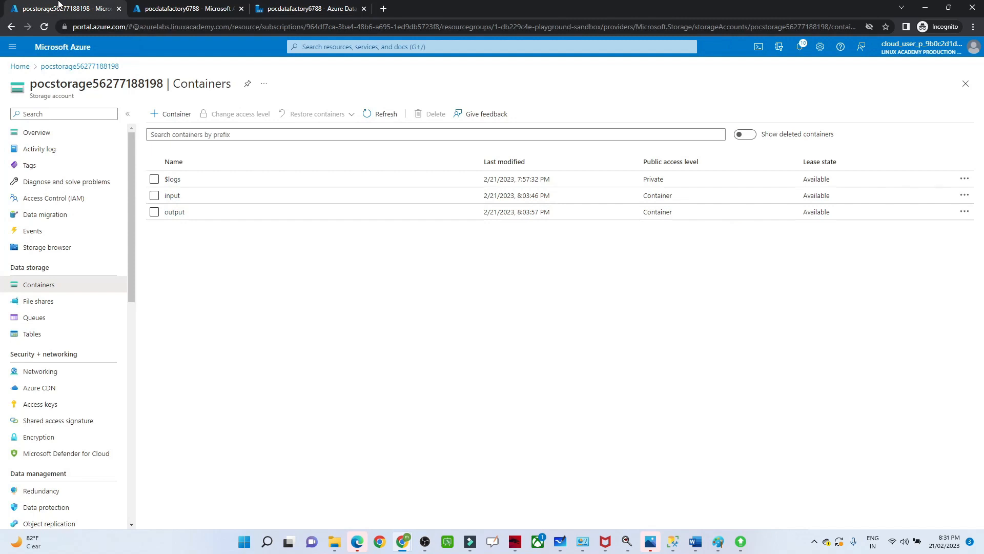
{"action": "left_click", "coordinate": [174, 212]}
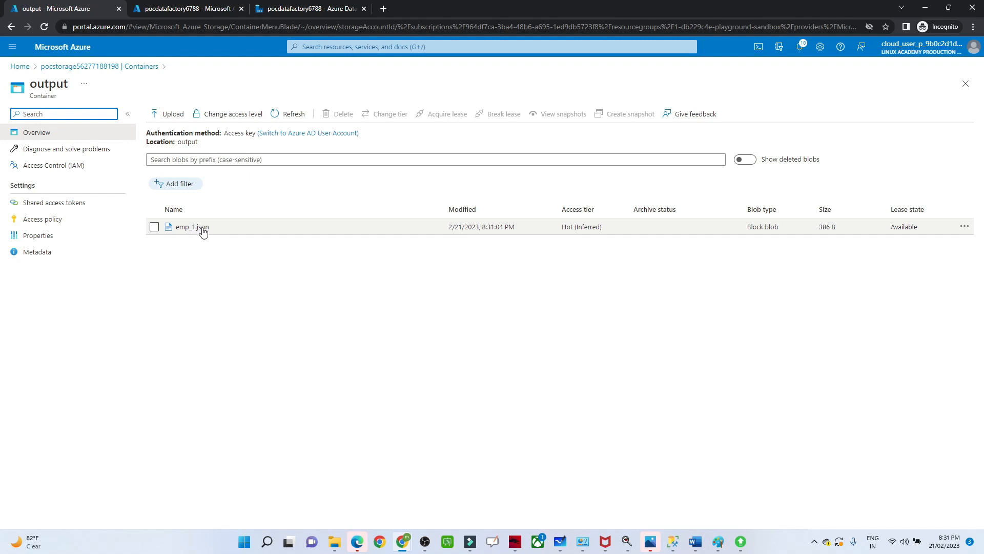
{"action": "left_click", "coordinate": [302, 5]}
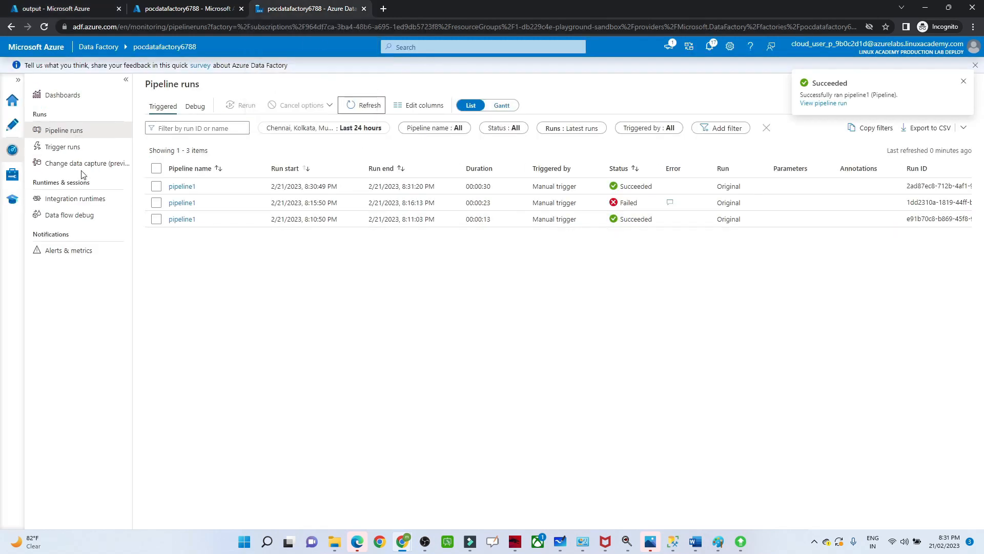
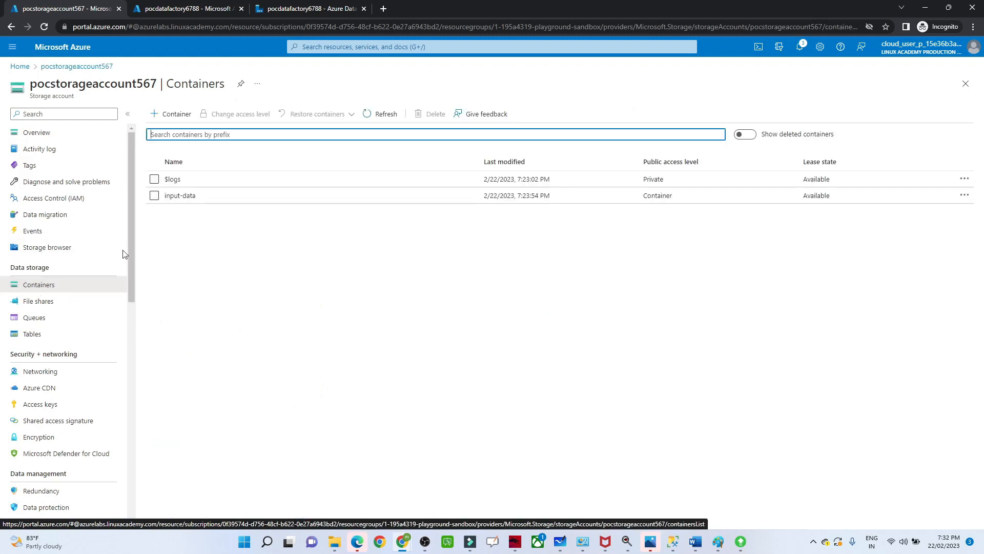
Open pocstorageaccount567's input-data container to list the emp_1.csv blob (137 B).
{"action": "left_click", "coordinate": [180, 197]}
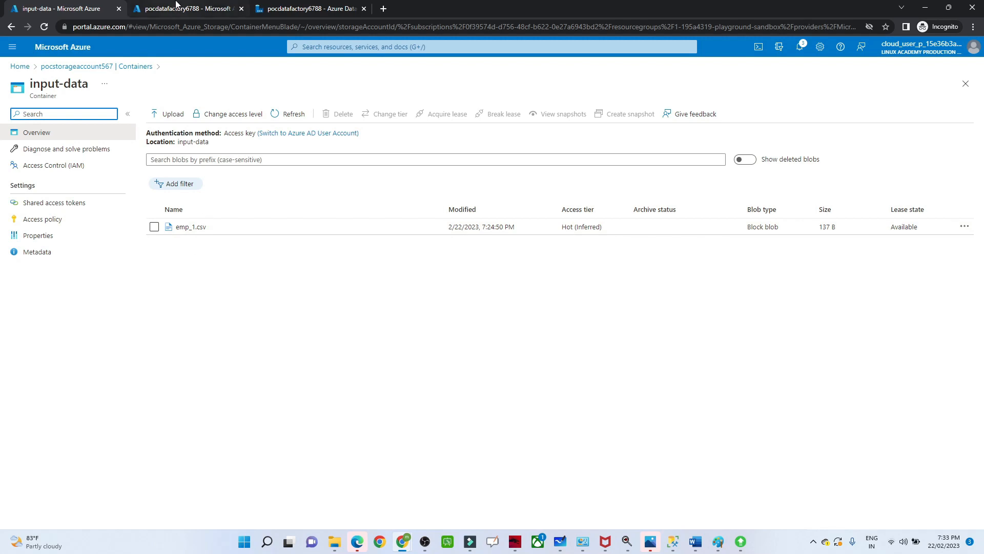
In ADF Studio, create a new empty pipeline named pipeline1 from the Pipelines actions menu.
{"action": "left_click", "coordinate": [176, 3]}
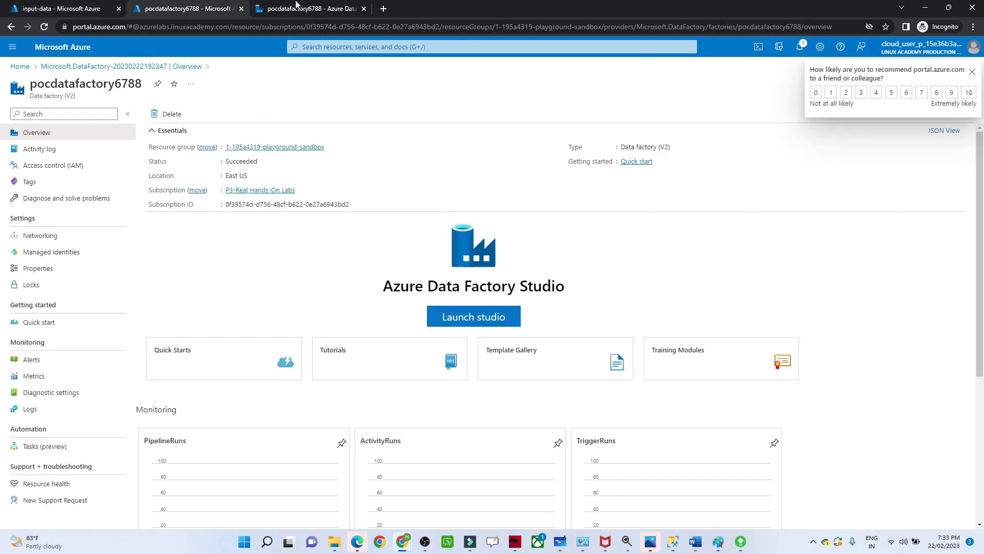
{"action": "left_click", "coordinate": [293, 5]}
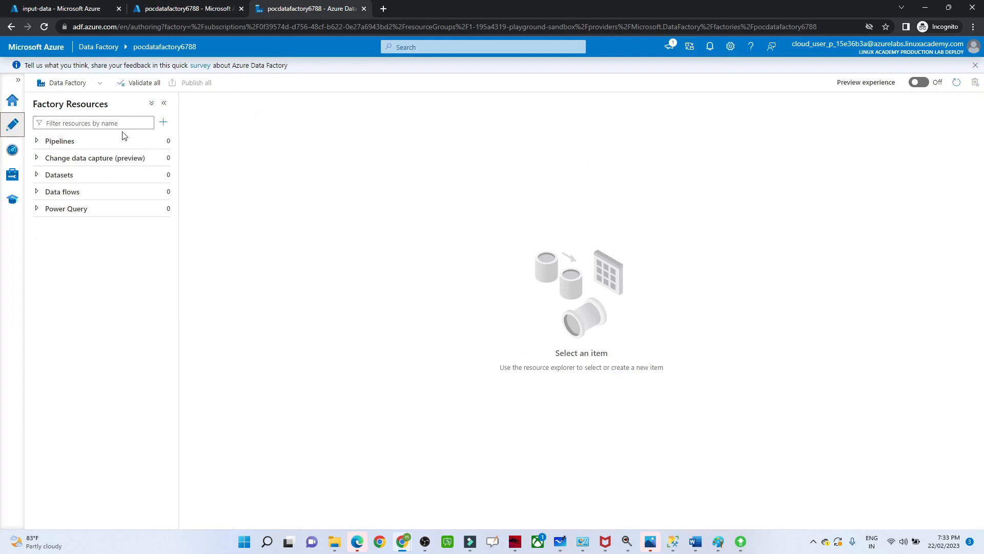
{"action": "left_click", "coordinate": [161, 143]}
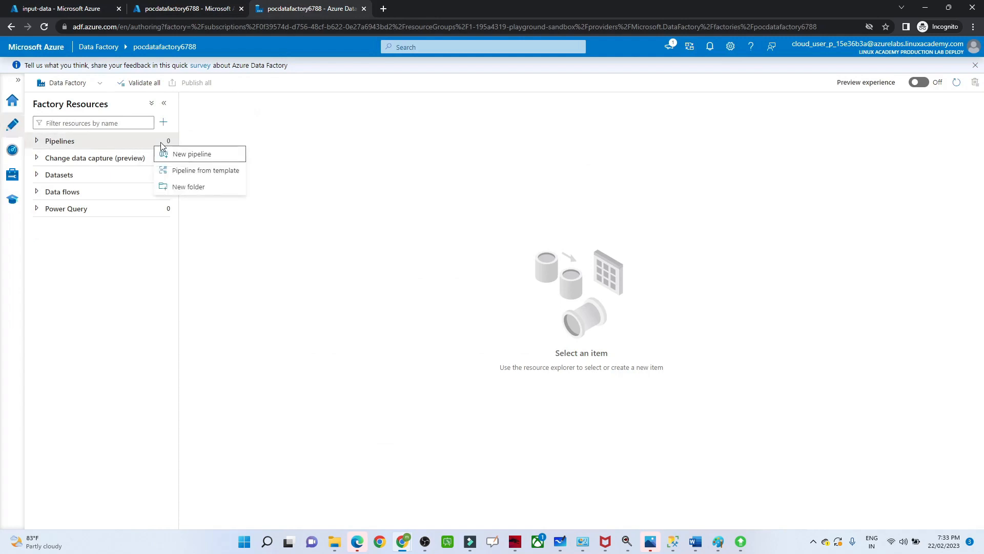
{"action": "left_click", "coordinate": [176, 155]}
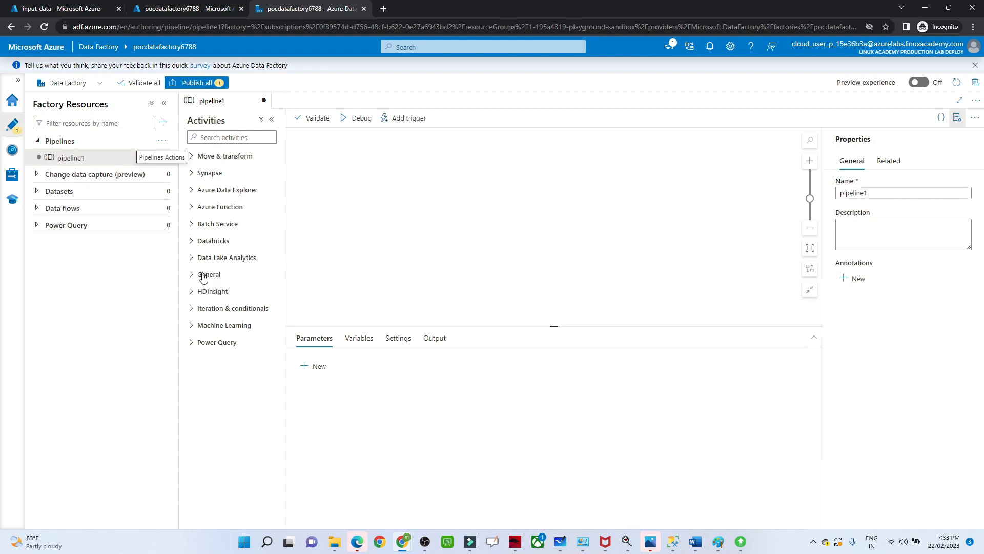
Place a Delete activity from General onto pipeline1's canvas and name it 'Delete input data'.
{"action": "left_click", "coordinate": [194, 158]}
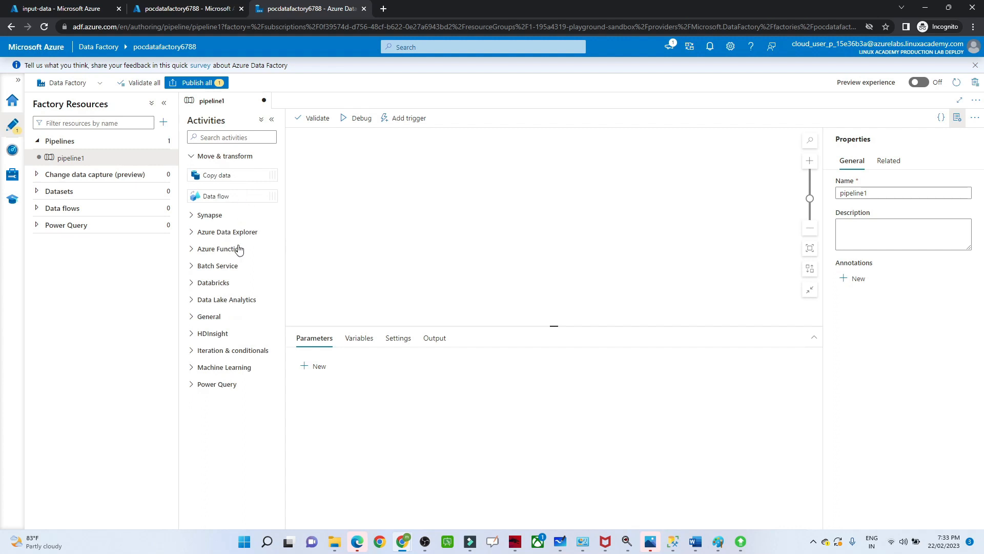
{"action": "left_click", "coordinate": [194, 318]}
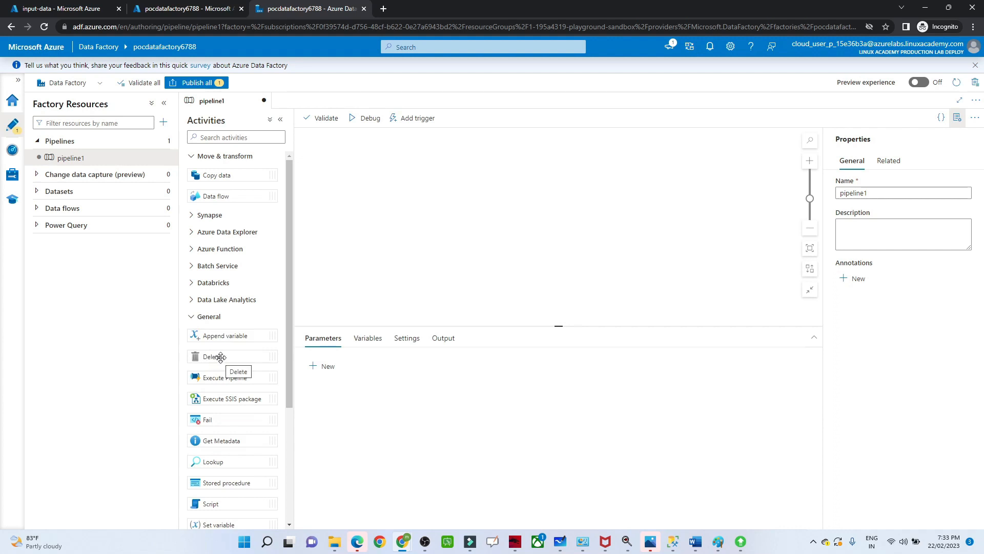
{"action": "left_click_drag", "start_coordinate": [220, 358], "coordinate": [500, 216]}
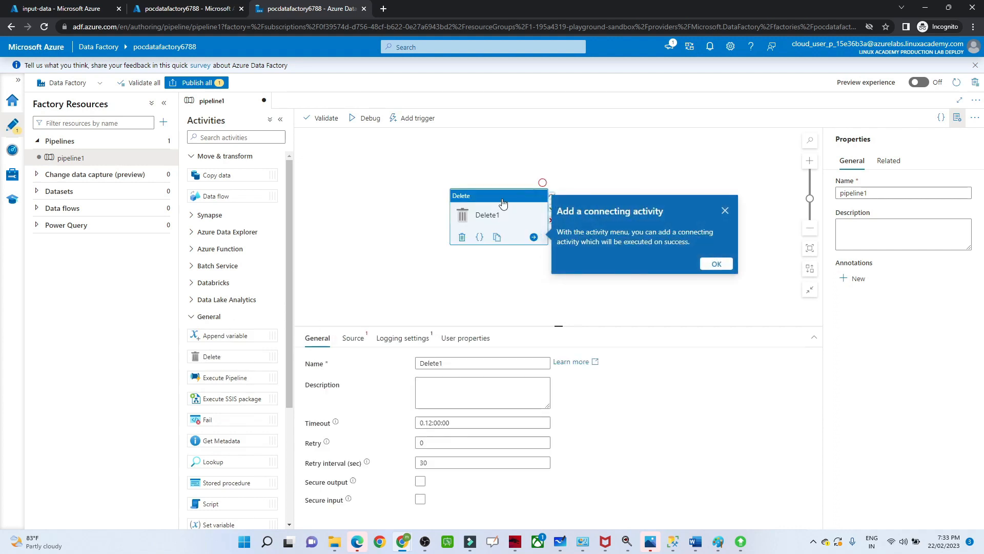
{"action": "left_click", "coordinate": [452, 364]}
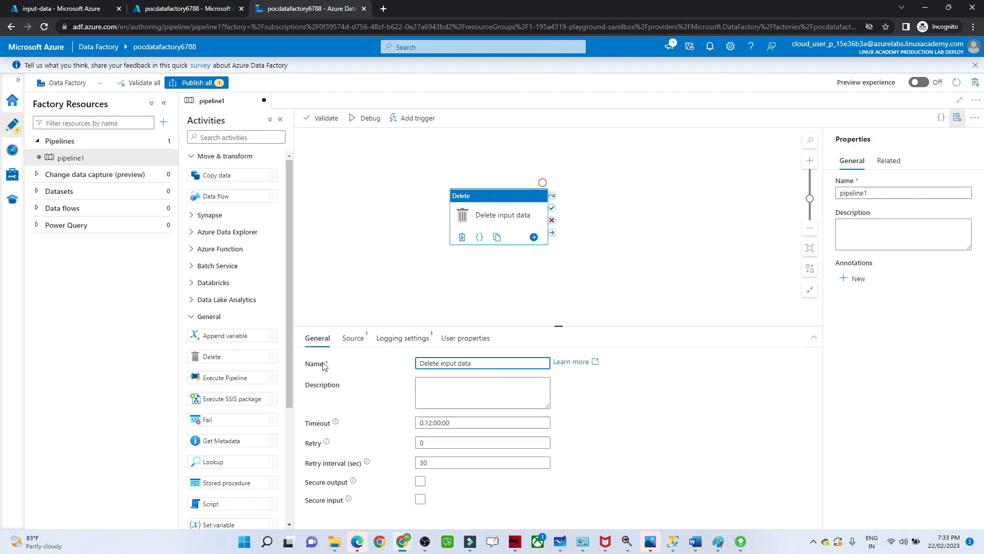
{"action": "left_click", "coordinate": [349, 341]}
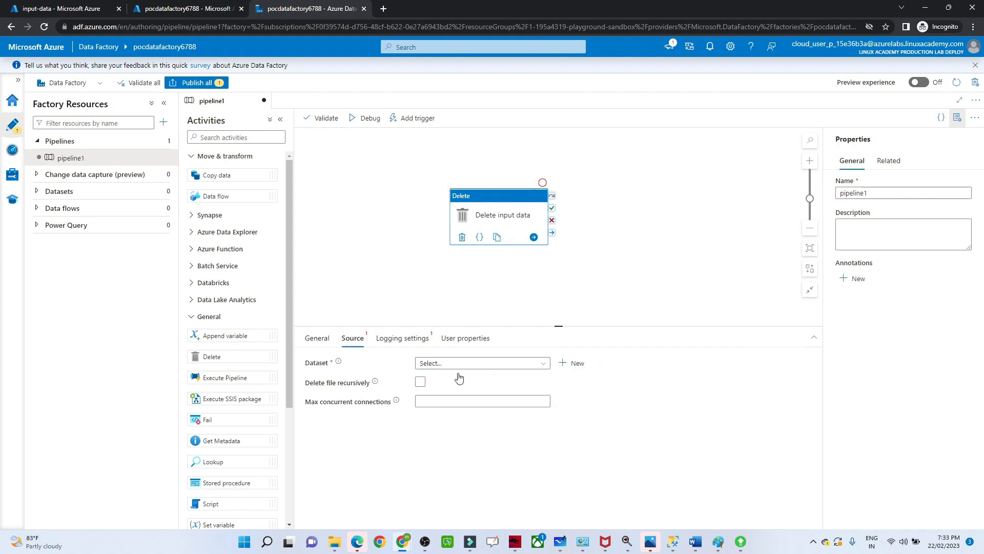
Start a new Azure Blob Storage dataset as the Delete activity's source.
{"action": "left_click", "coordinate": [570, 364]}
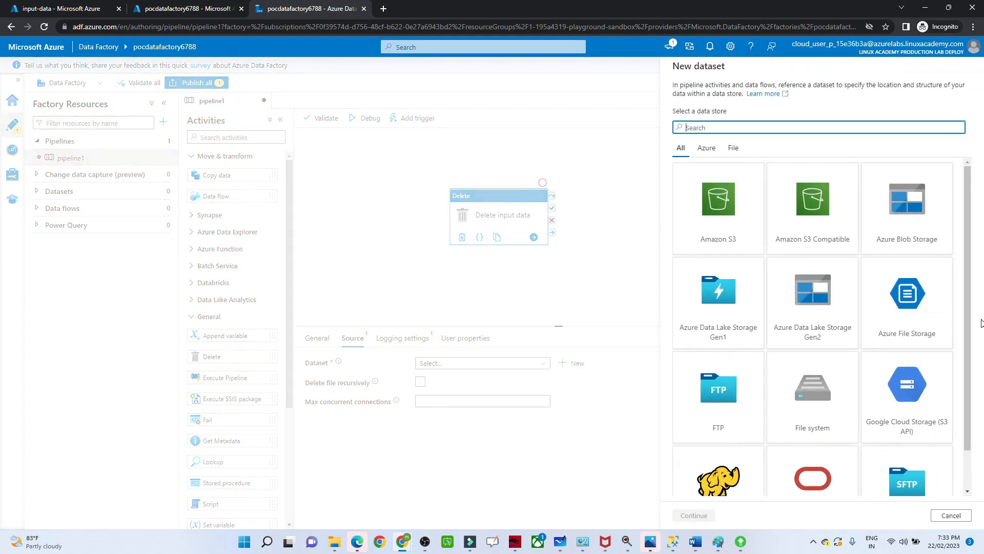
{"action": "left_click", "coordinate": [970, 338]}
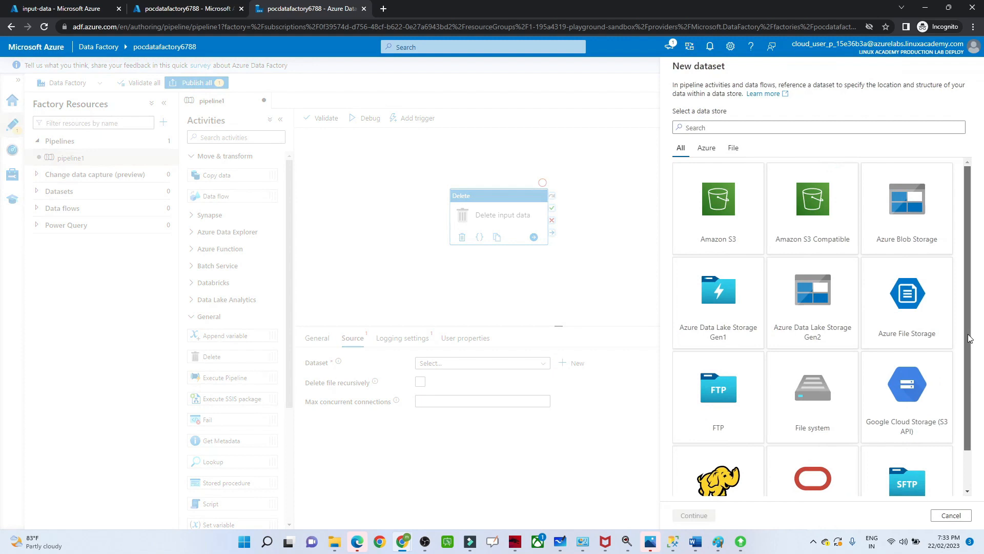
{"action": "left_click", "coordinate": [906, 236]}
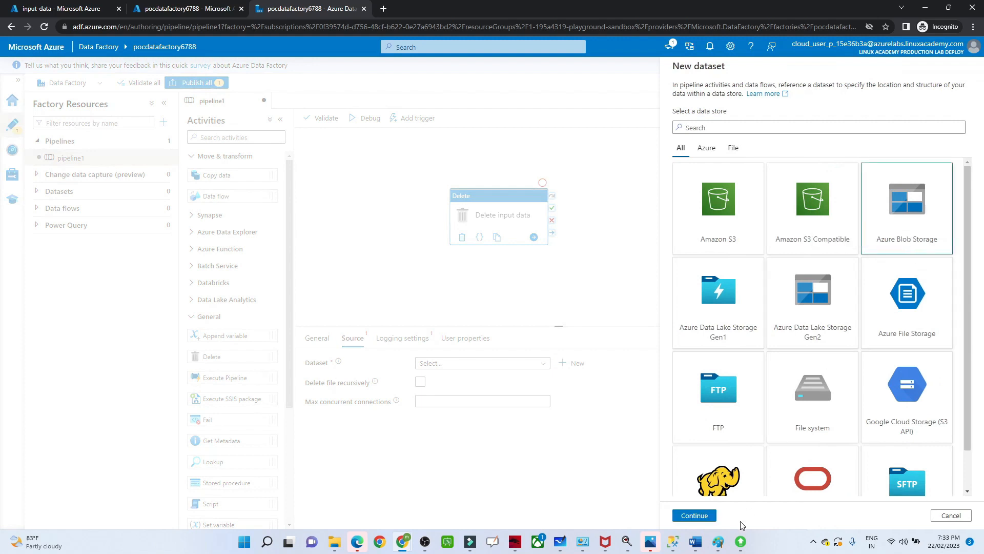
{"action": "left_click", "coordinate": [696, 516]}
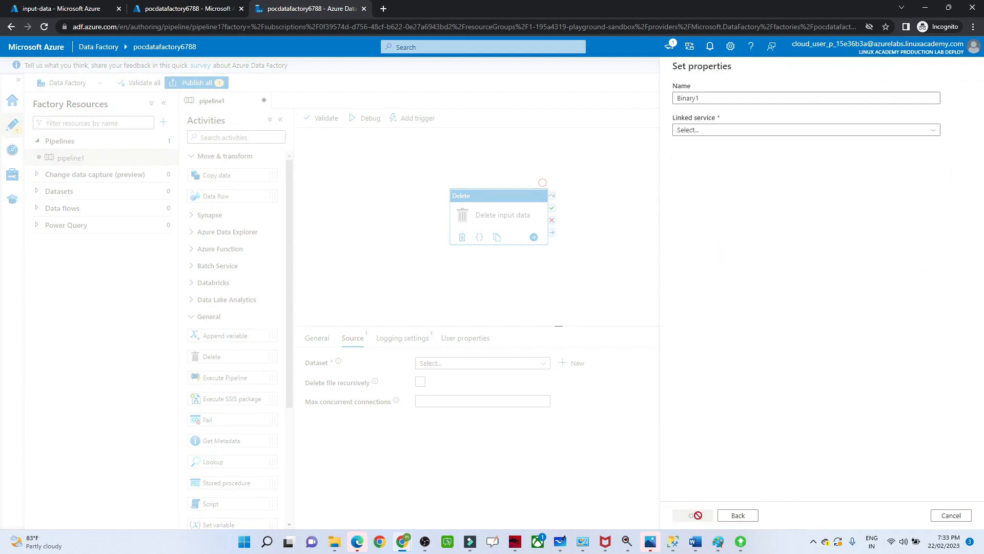
Create linked service AzureBlobStorage1 to pocstorageaccount567 (P3-Real Hands-On Labs), with a successful connection test.
{"action": "left_click", "coordinate": [697, 132]}
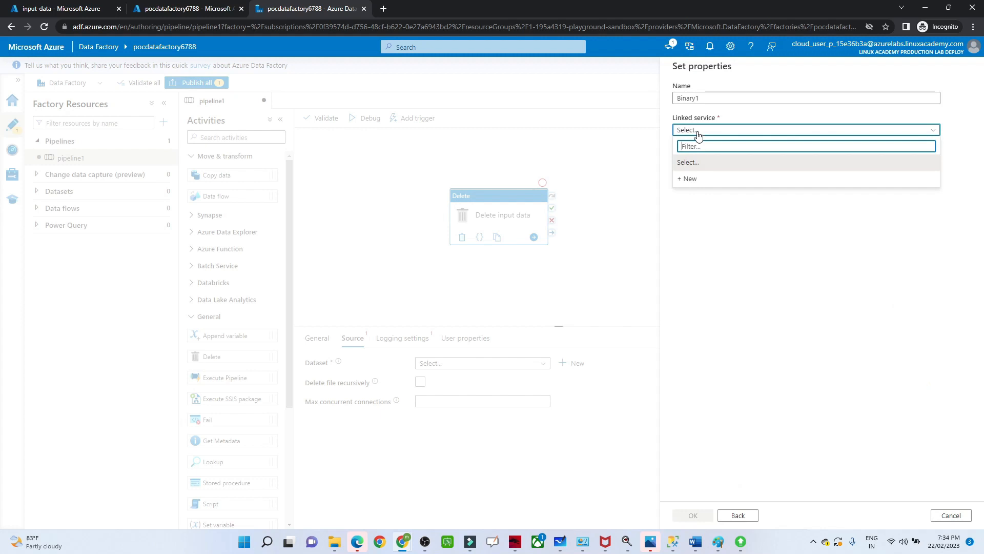
{"action": "left_click", "coordinate": [694, 182]}
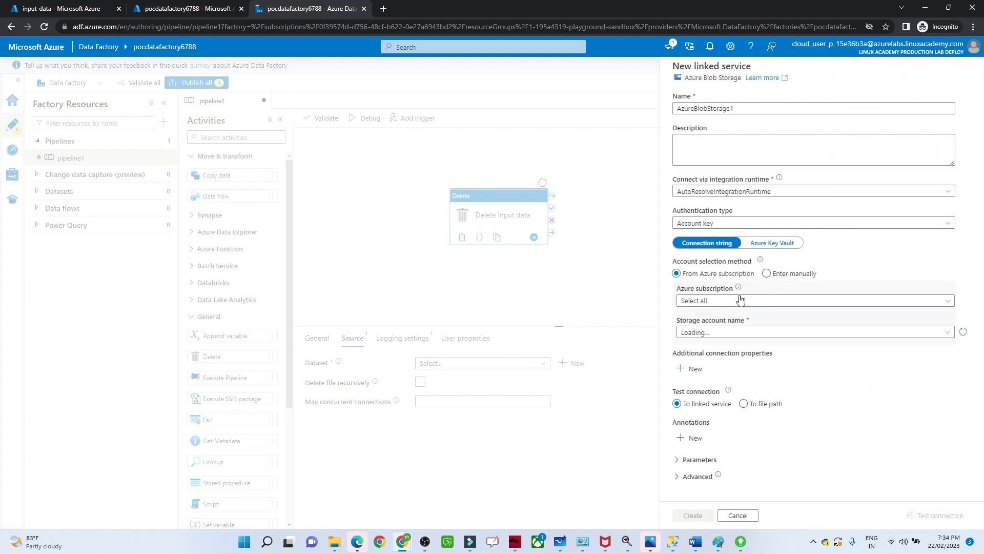
{"action": "left_click", "coordinate": [709, 303]}
{"action": "left_click", "coordinate": [696, 330]}
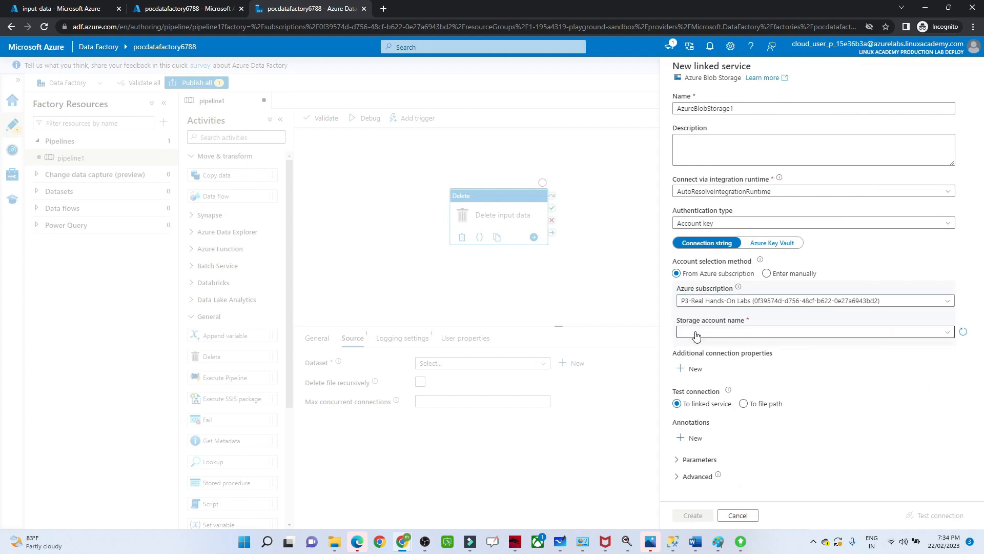
{"action": "left_click", "coordinate": [696, 333]}
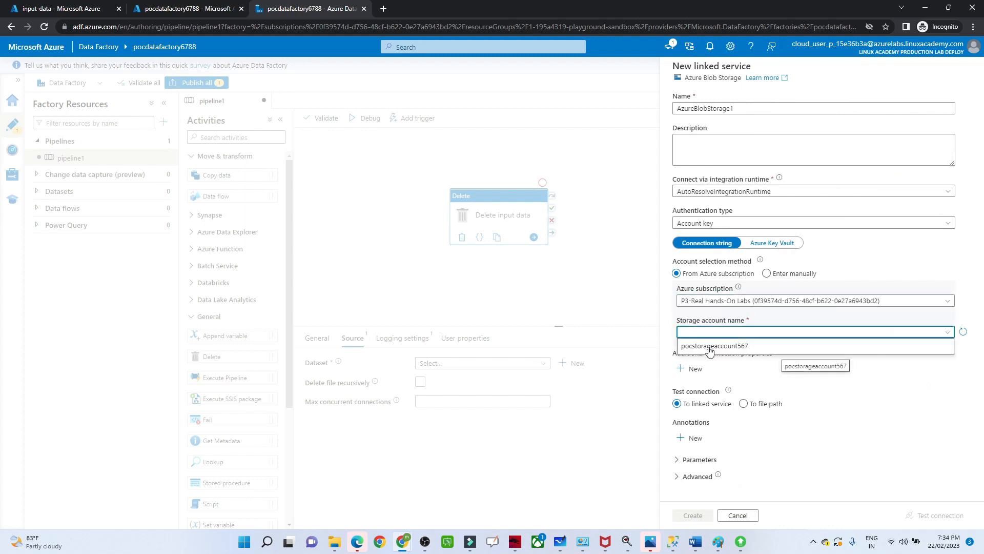
{"action": "left_click", "coordinate": [710, 347]}
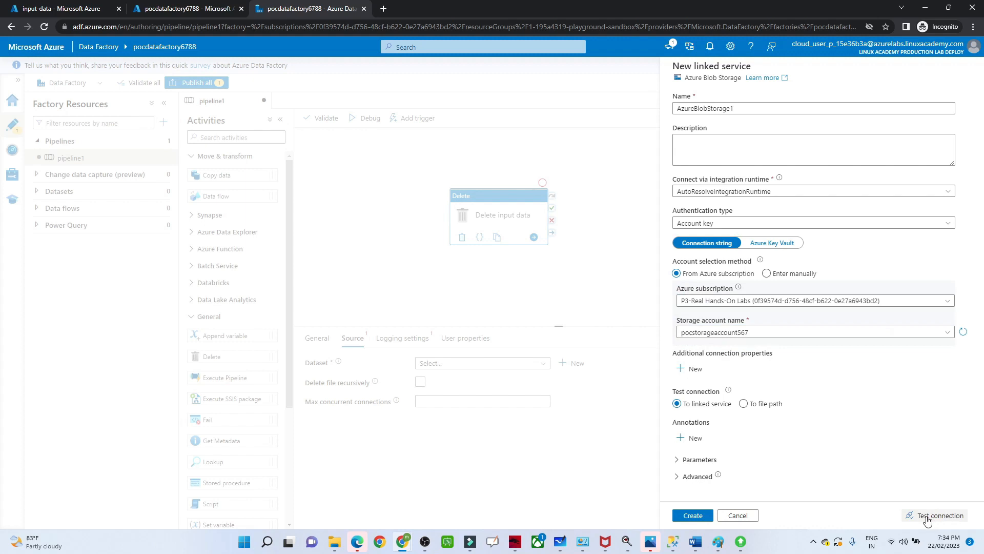
{"action": "left_click", "coordinate": [930, 516]}
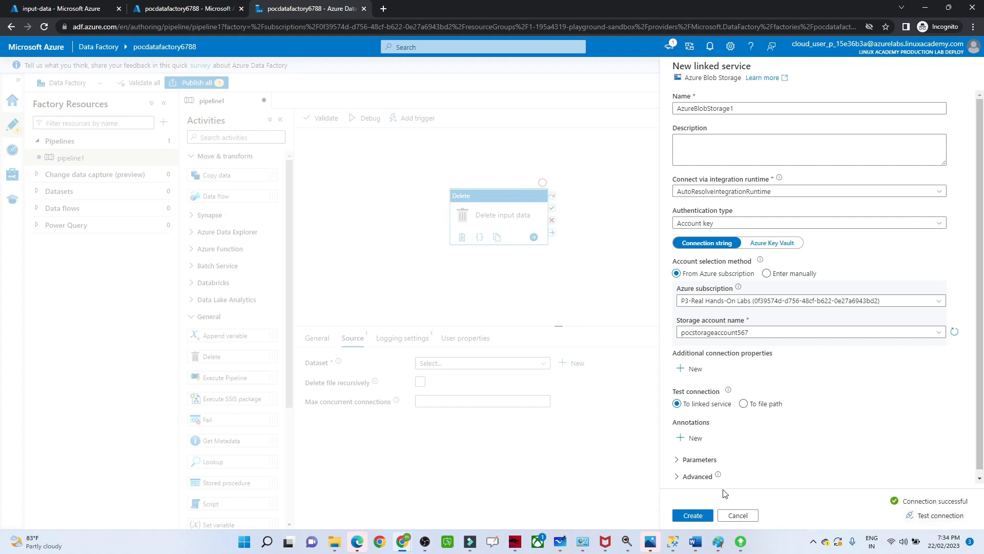
{"action": "left_click", "coordinate": [694, 515]}
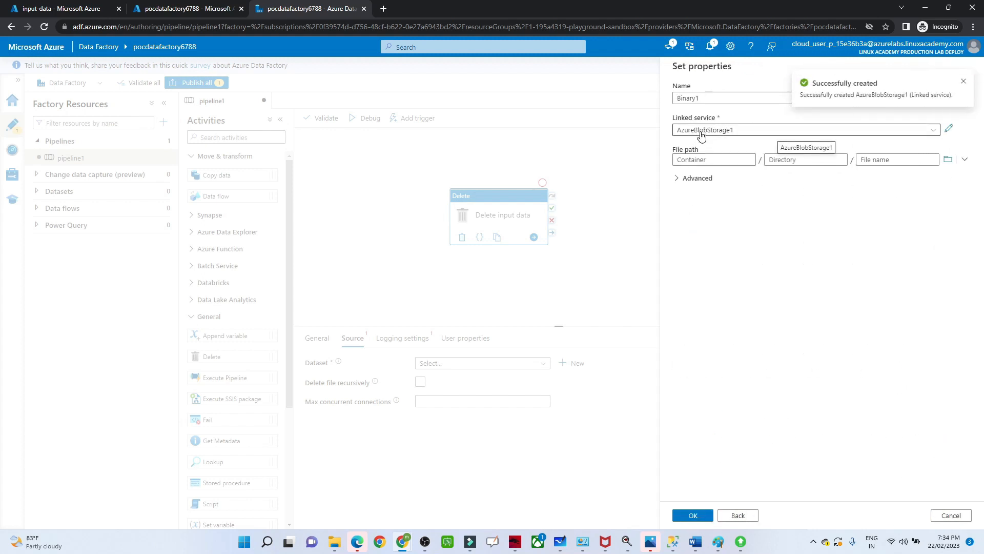
Point the Binary1 dataset at input-data/emp_1.csv and save it as the Delete source.
{"action": "left_click", "coordinate": [947, 159]}
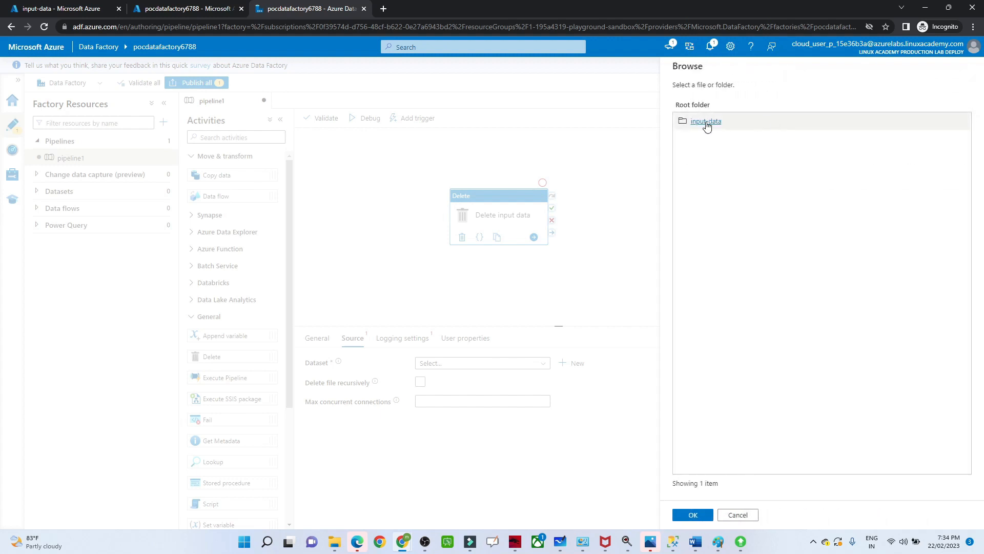
{"action": "left_click", "coordinate": [706, 125]}
{"action": "left_click", "coordinate": [706, 125]}
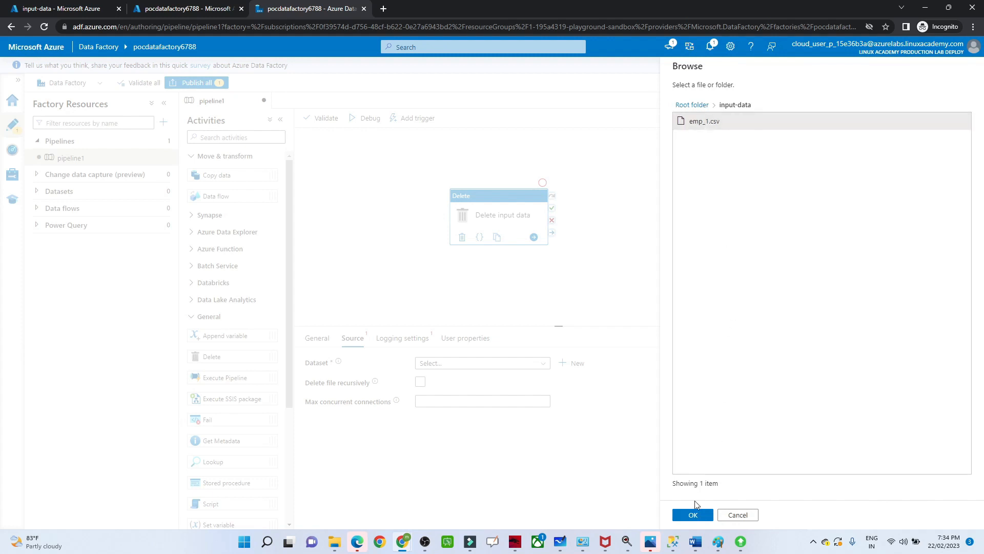
{"action": "left_click", "coordinate": [693, 515]}
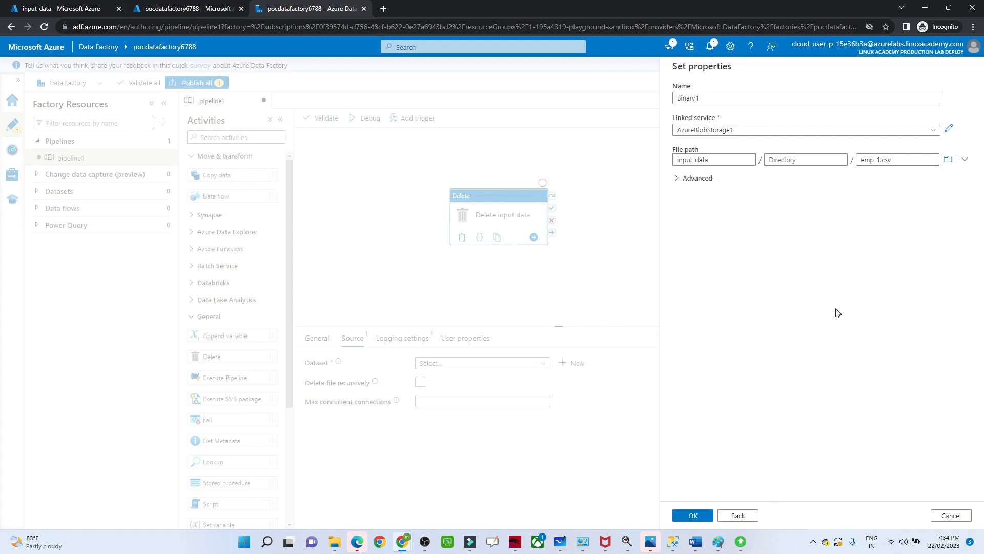
{"action": "left_click", "coordinate": [693, 517]}
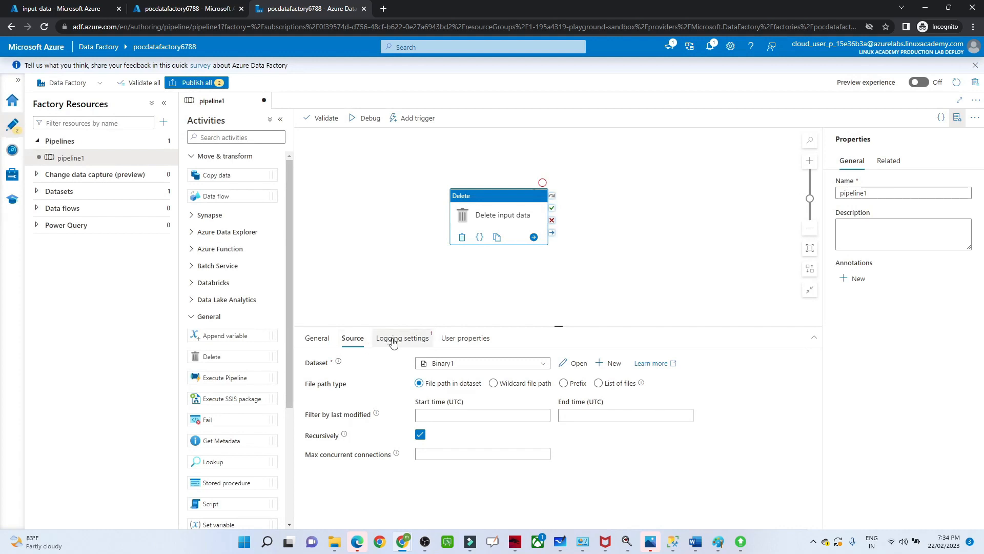
Enable Delete activity logging through AzureBlobStorage1 to input-data, confirming the connection succeeds.
{"action": "left_click", "coordinate": [393, 342]}
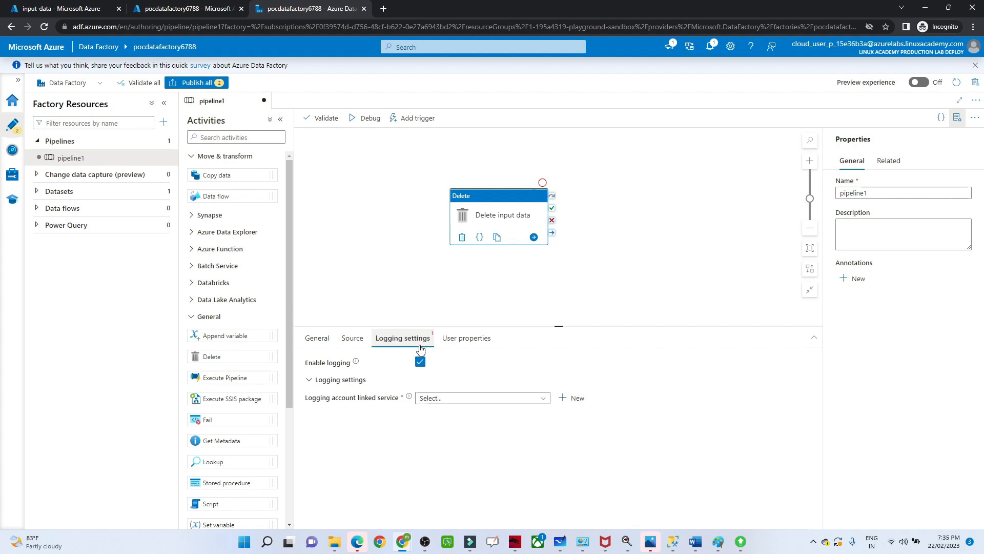
{"action": "left_click", "coordinate": [455, 399]}
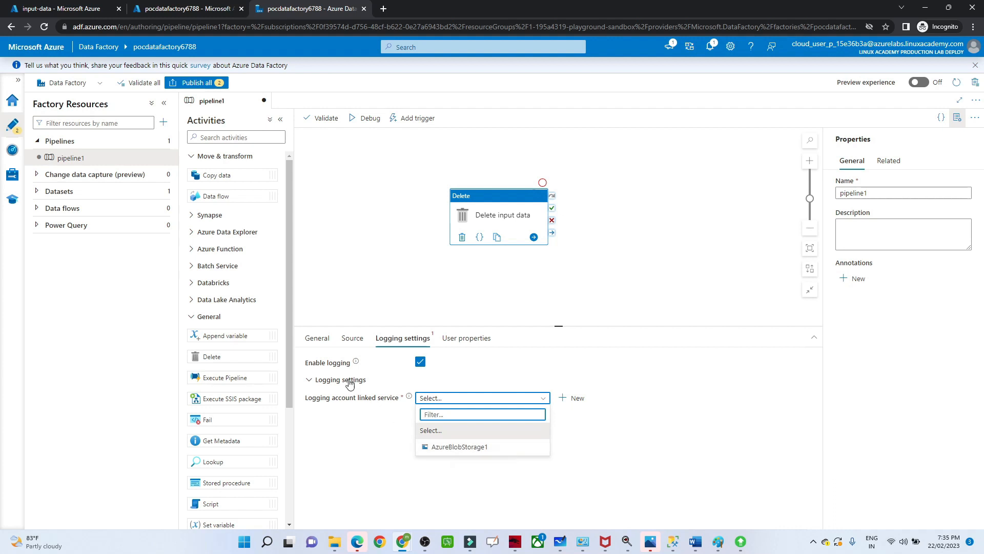
{"action": "left_click", "coordinate": [455, 447]}
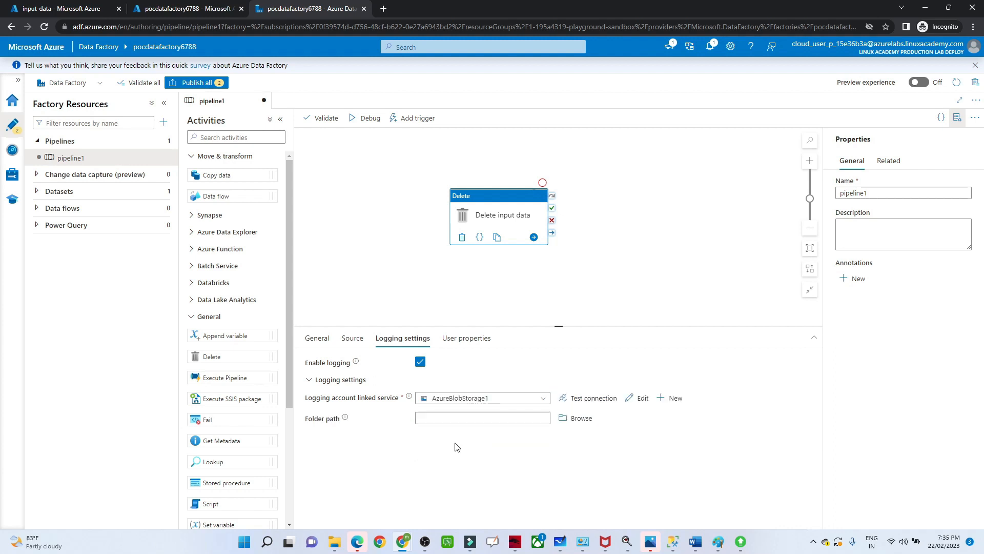
{"action": "left_click", "coordinate": [585, 398]}
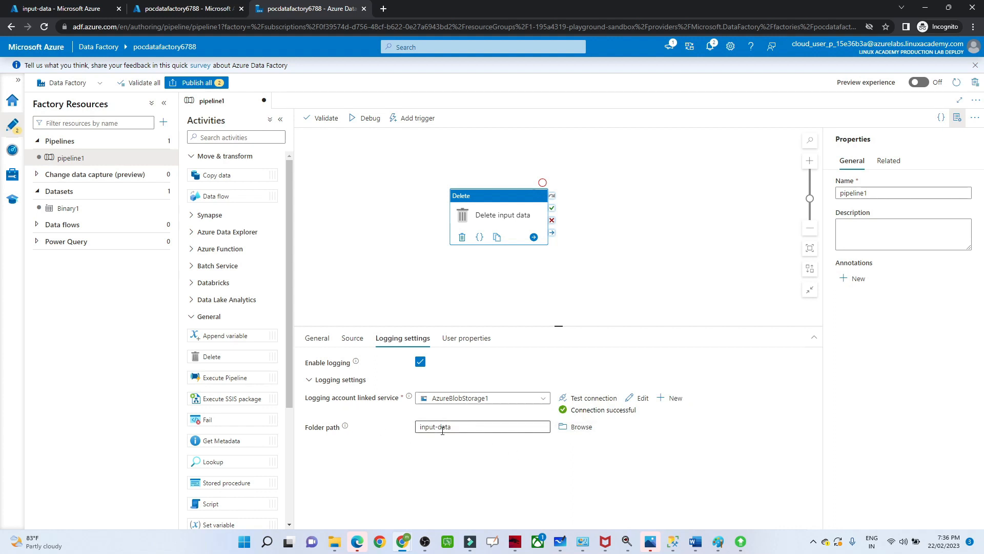
Validate pipeline1 with no errors and publish the pipeline and Binary1 dataset changes.
{"action": "left_click", "coordinate": [317, 124]}
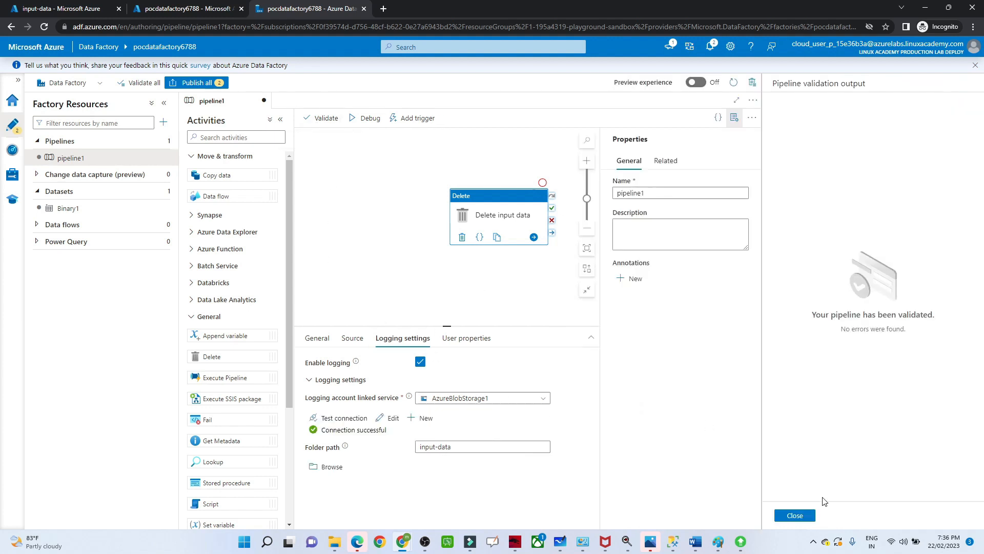
{"action": "left_click", "coordinate": [794, 516]}
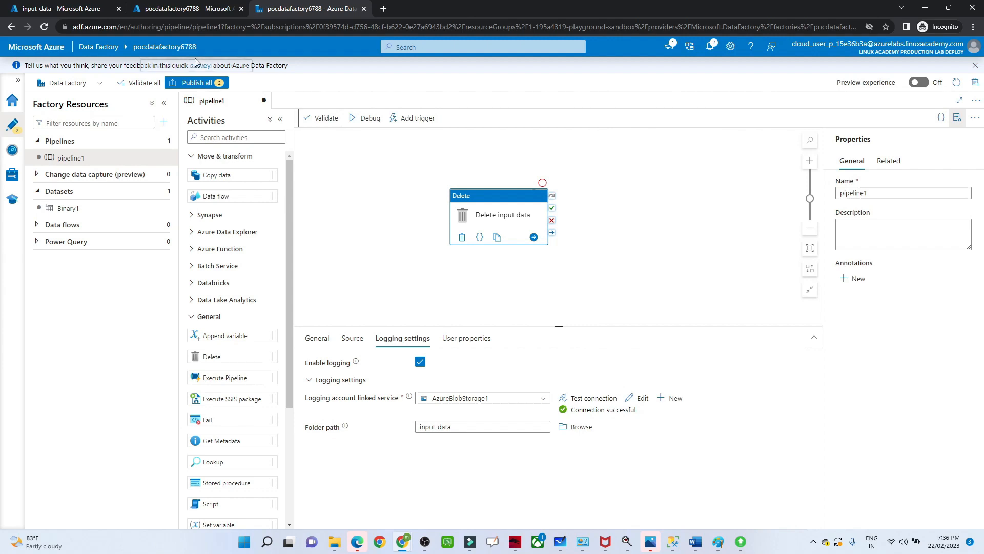
{"action": "left_click", "coordinate": [199, 79]}
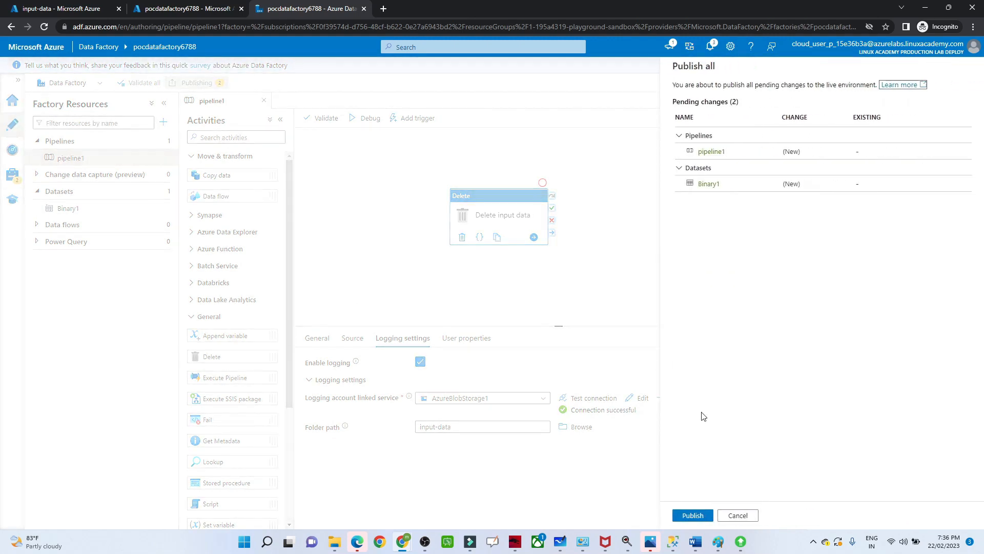
{"action": "left_click", "coordinate": [693, 515]}
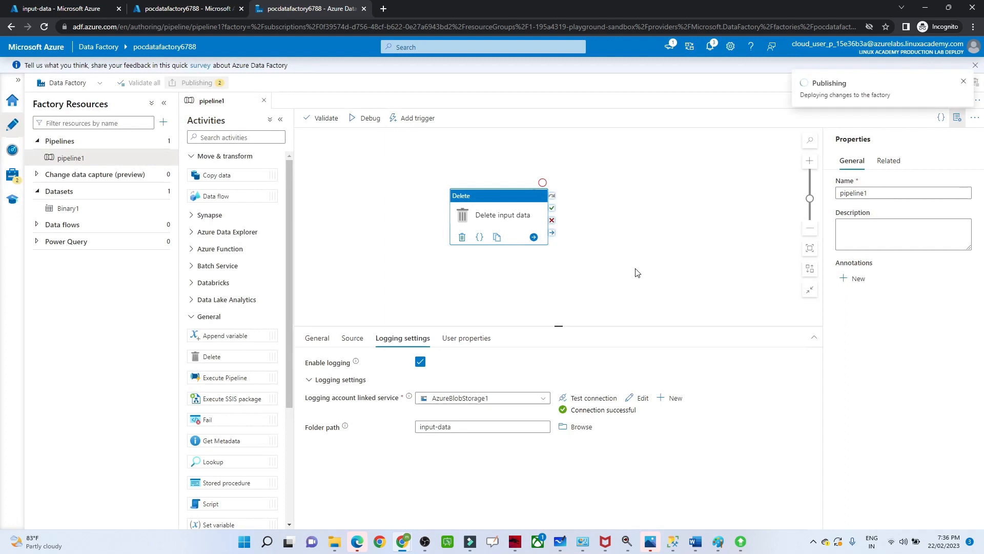
{"action": "left_click", "coordinate": [32, 4]}
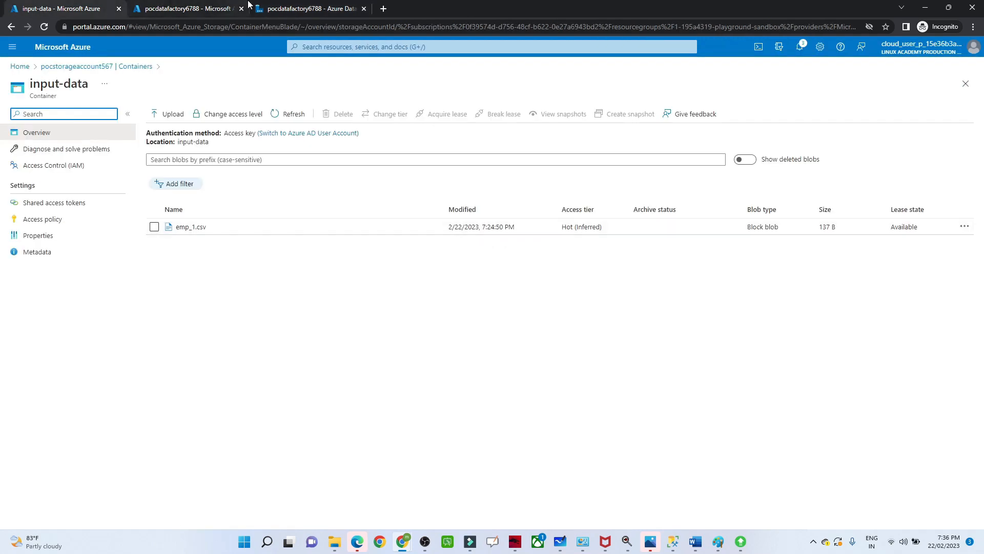
{"action": "left_click", "coordinate": [288, 8]}
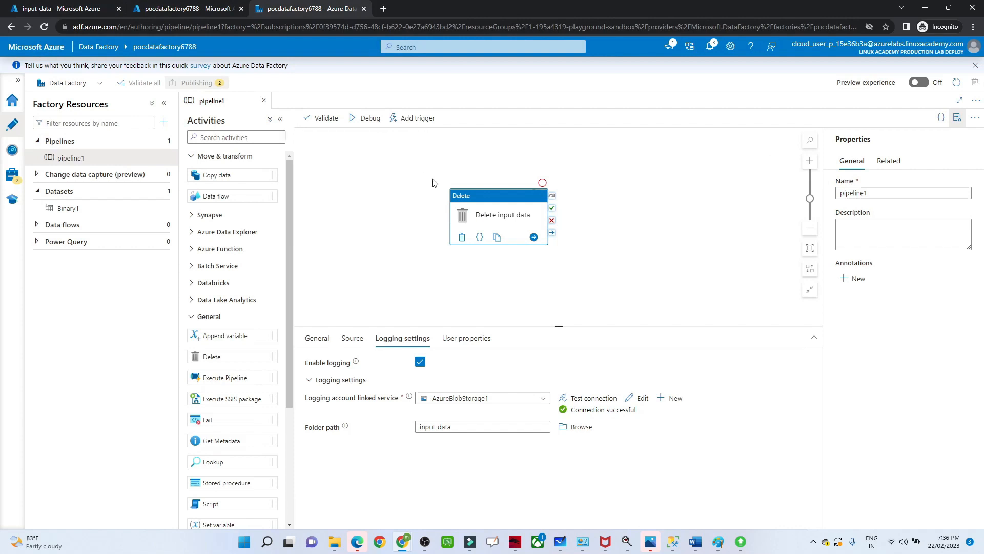
Check publishing has finished, then start a pipeline1 run with Trigger now.
{"action": "left_click", "coordinate": [710, 46]}
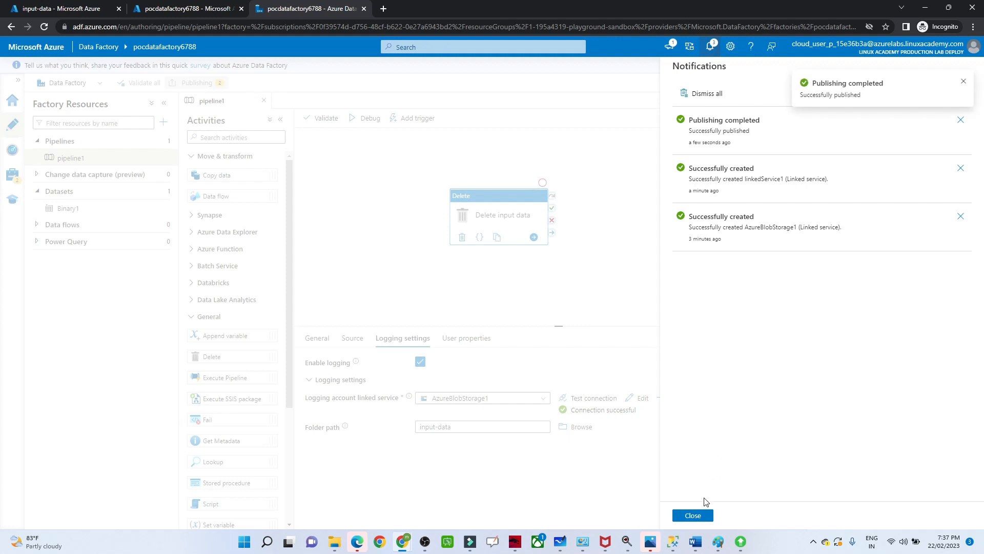
{"action": "left_click", "coordinate": [692, 515]}
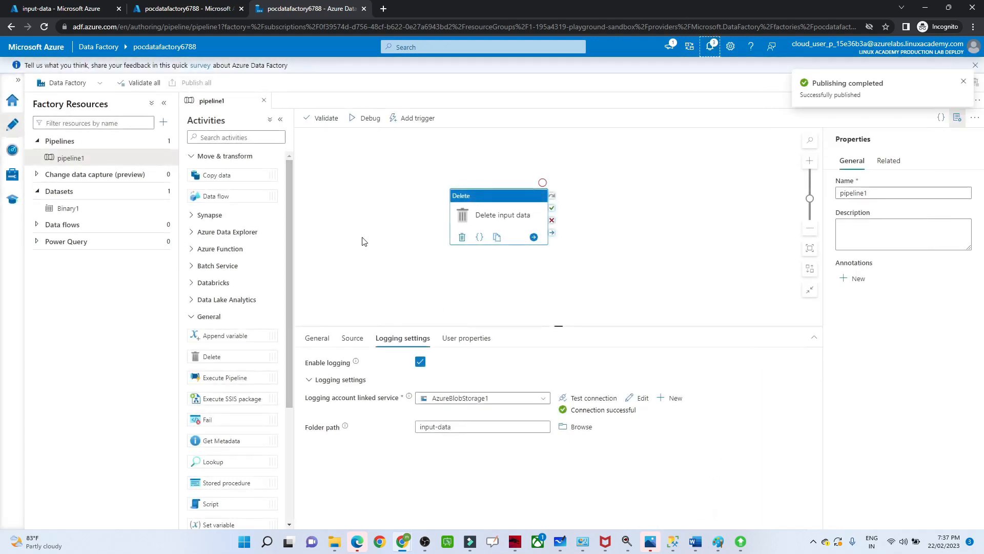
{"action": "left_click", "coordinate": [410, 119]}
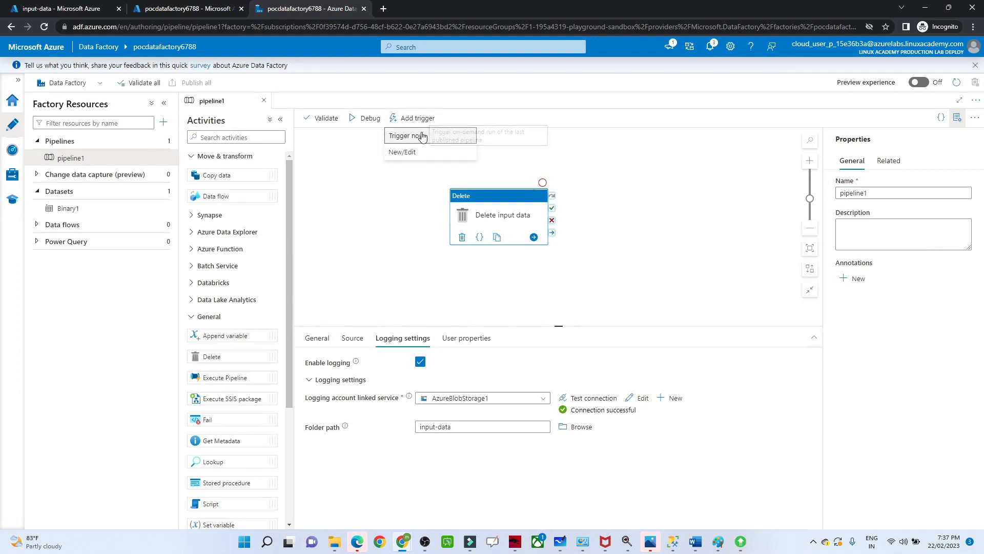
{"action": "left_click", "coordinate": [418, 135]}
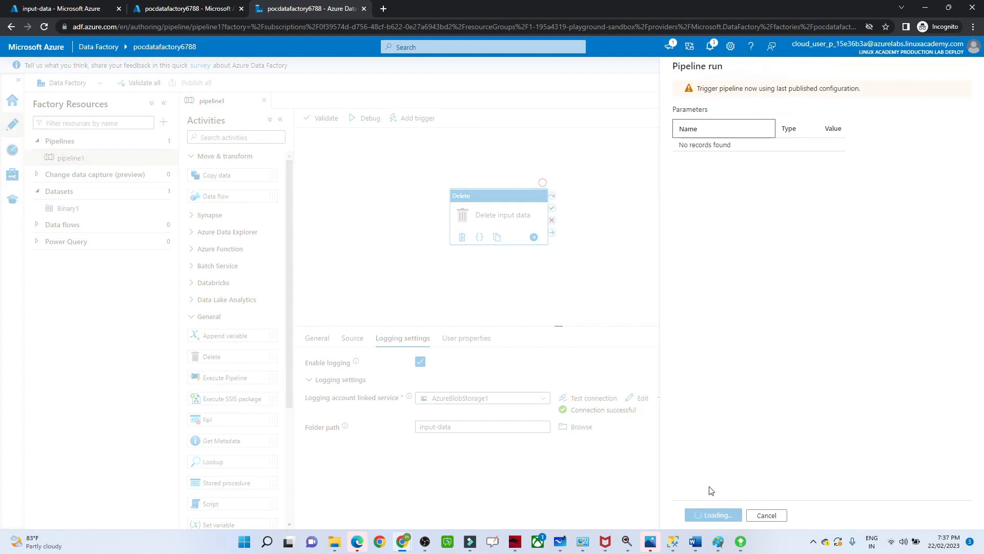
{"action": "left_click", "coordinate": [706, 516]}
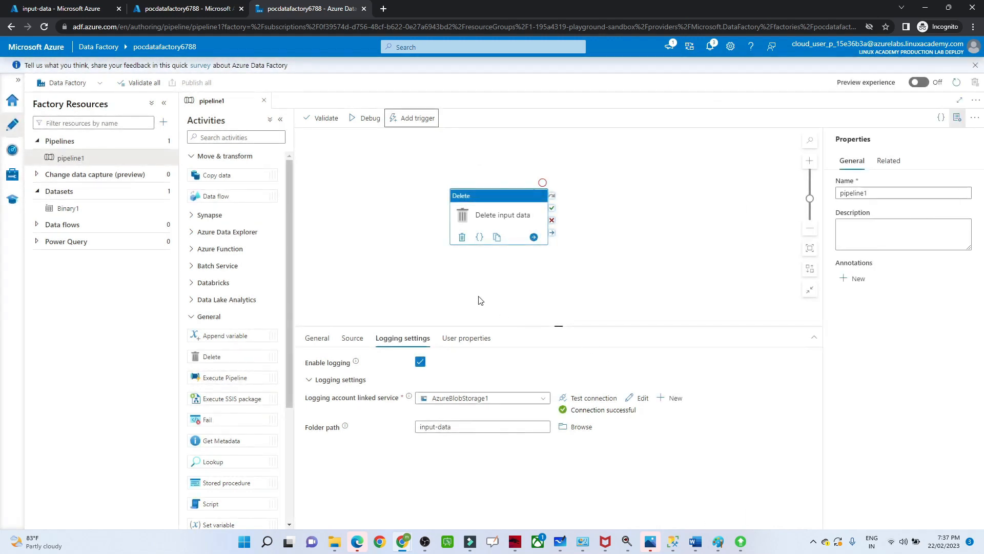
Refresh Pipeline runs until the manual pipeline1 run shows Succeeded in 00:00:06.
{"action": "left_click", "coordinate": [13, 150]}
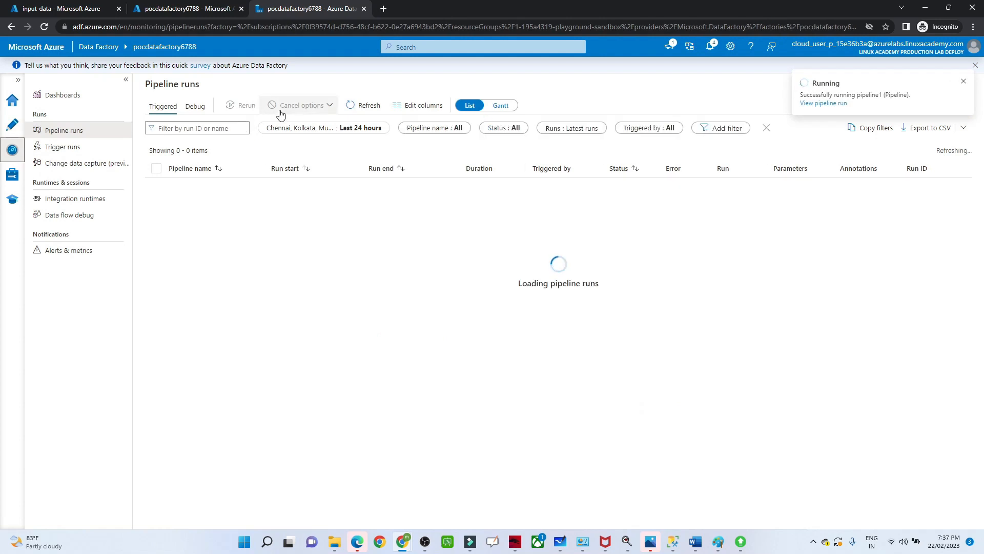
{"action": "left_click", "coordinate": [362, 106]}
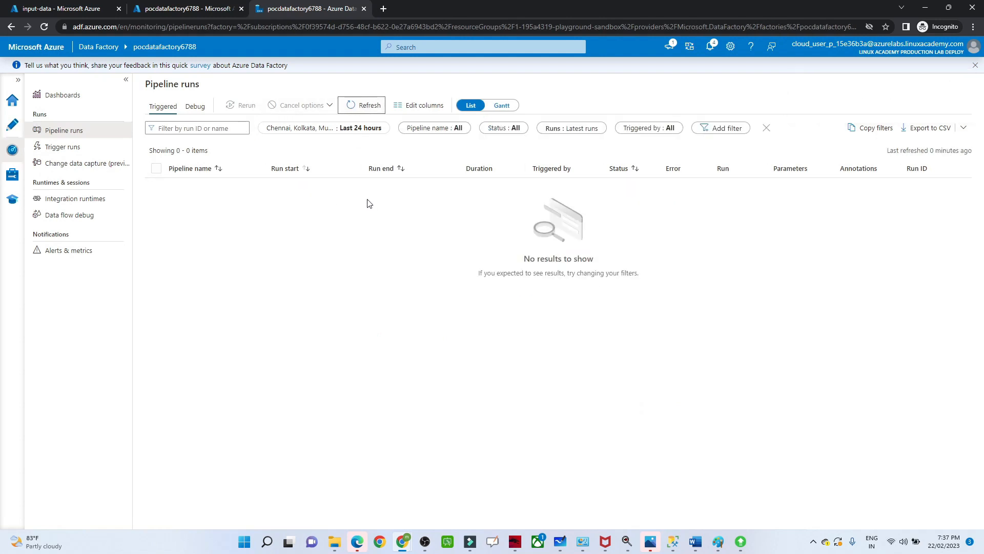
{"action": "left_click", "coordinate": [367, 109]}
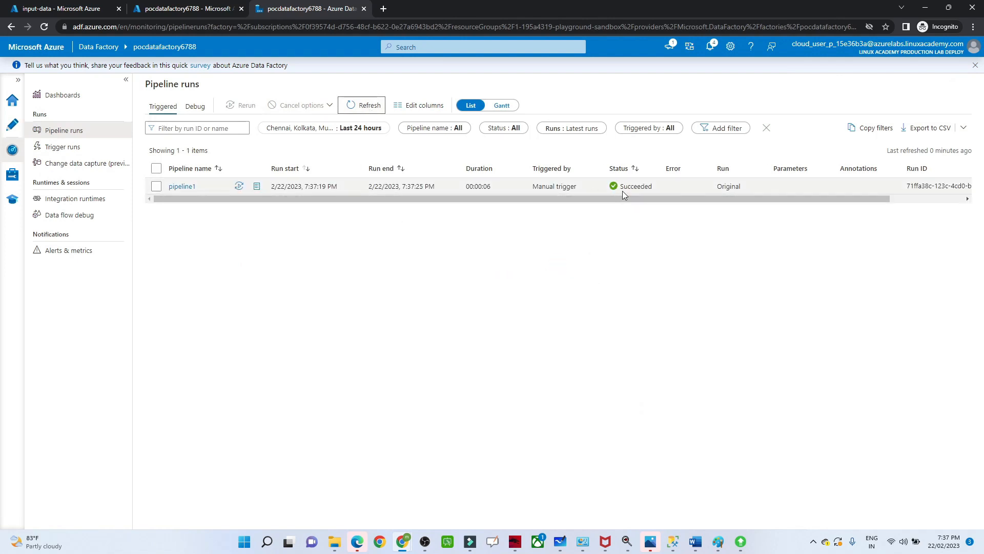
Refresh input-data to confirm emp_1.csv is deleted and only a log folder remains.
{"action": "left_click", "coordinate": [78, 6]}
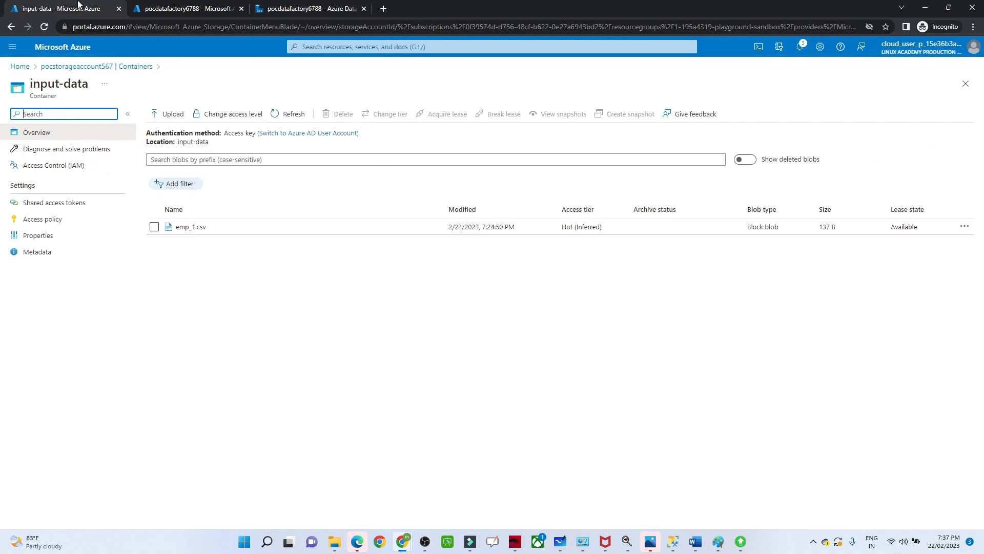
{"action": "left_click", "coordinate": [283, 112]}
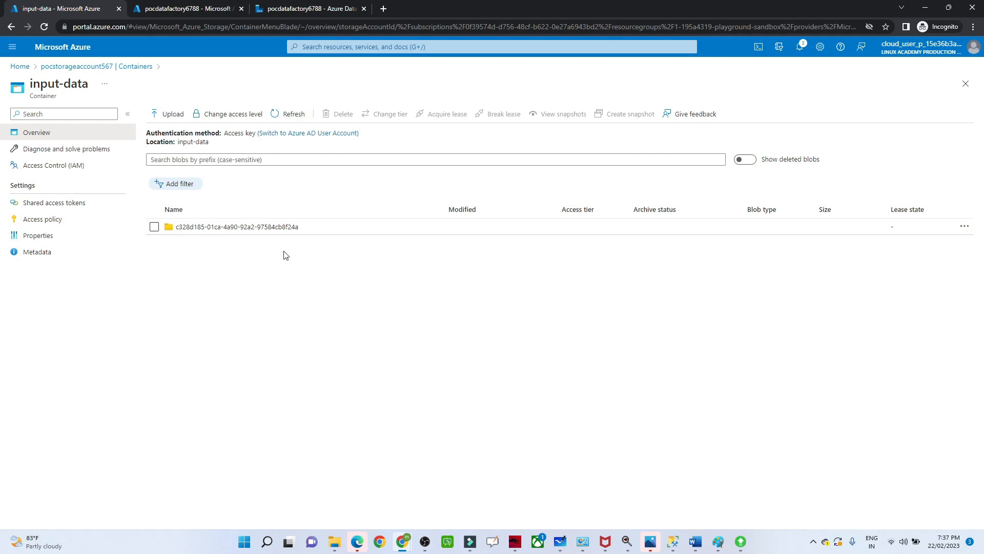
{"action": "left_click", "coordinate": [277, 4]}
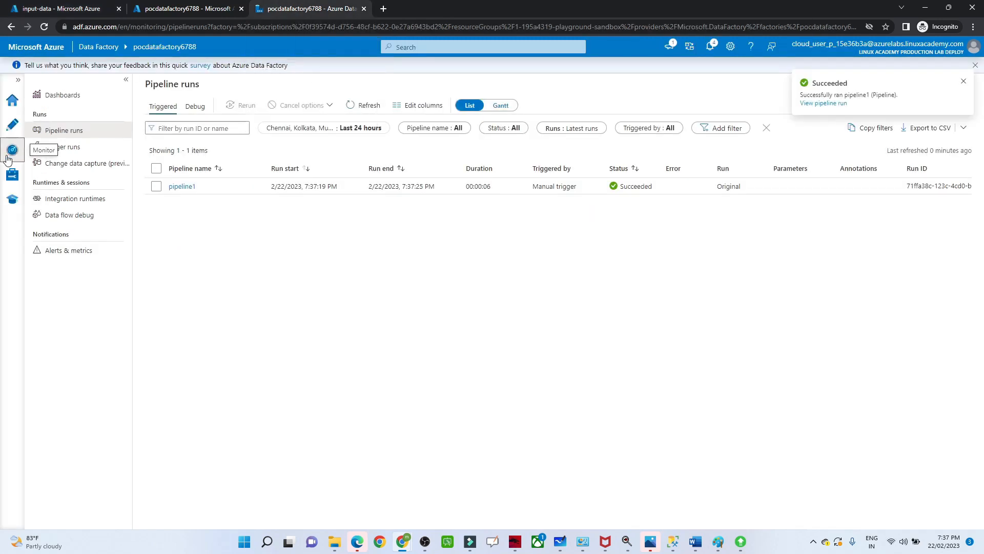
Recheck the Delete activity's Logging folder path input-data, then return to the container.
{"action": "left_click", "coordinate": [13, 125]}
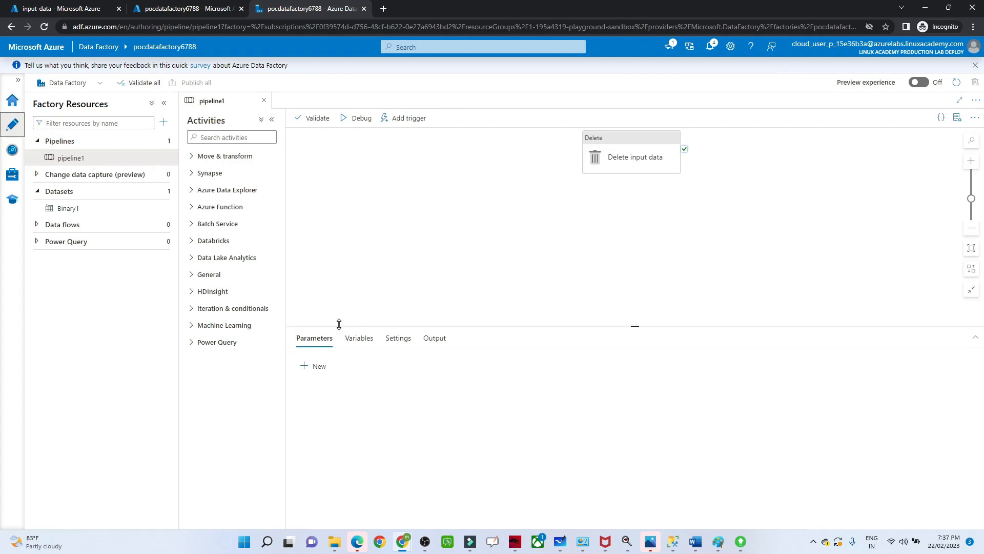
{"action": "left_click", "coordinate": [628, 140]}
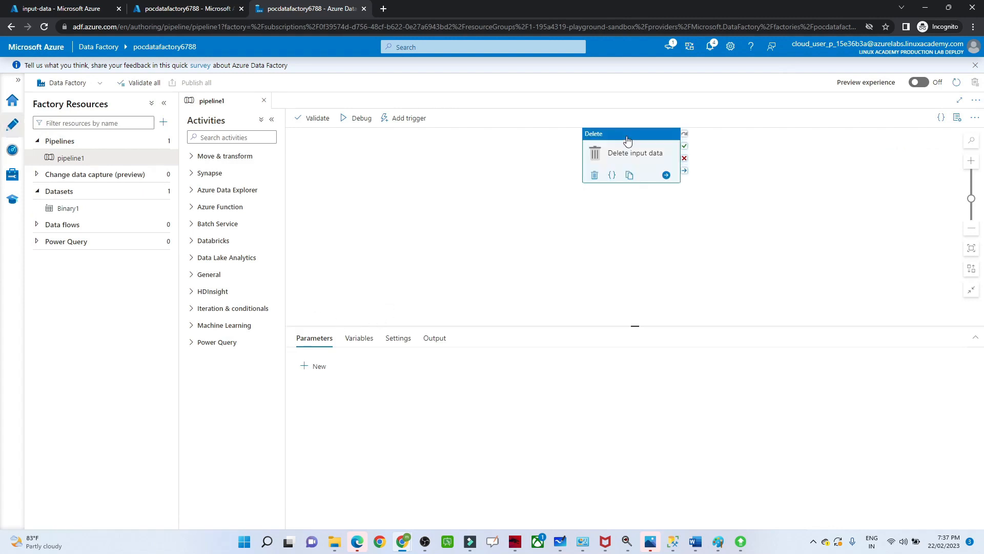
{"action": "left_click", "coordinate": [395, 340]}
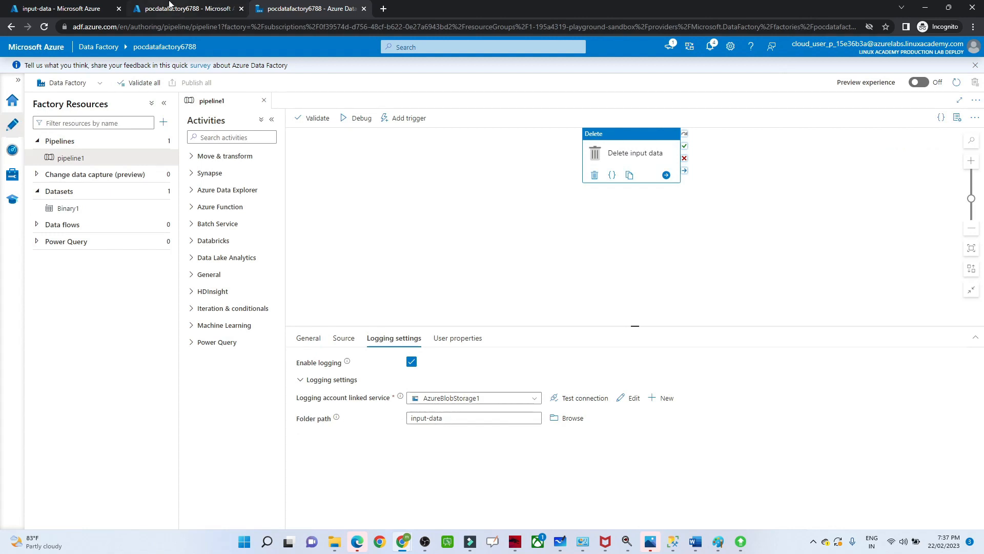
{"action": "left_click", "coordinate": [56, 8]}
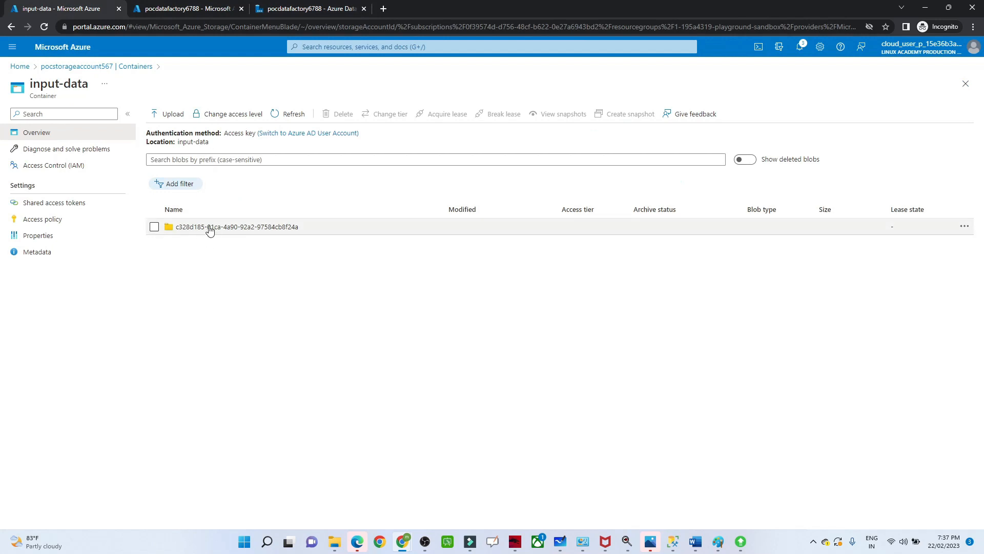
Check the log CSV in input-data's log folder, then return to pipeline1 in Data Factory.
{"action": "left_click", "coordinate": [193, 227]}
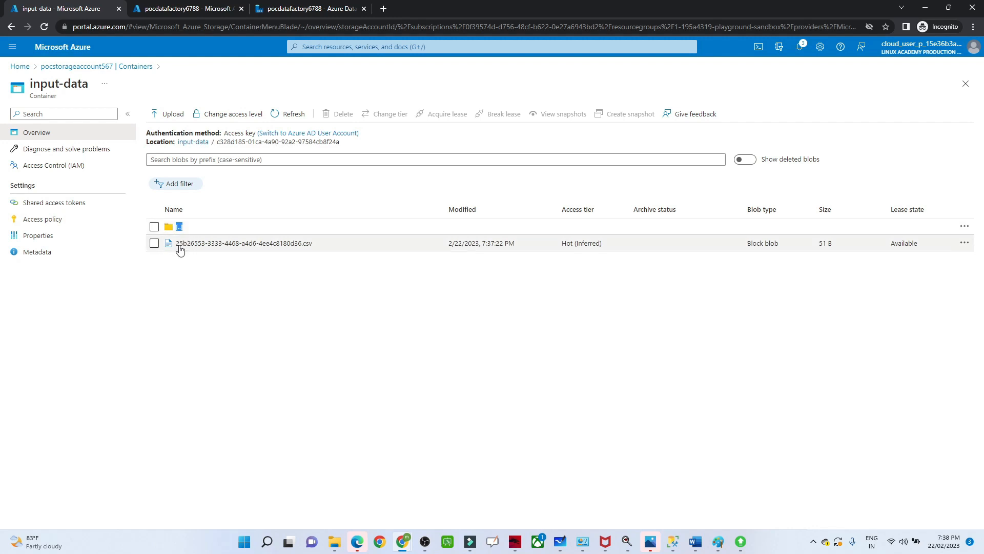
{"action": "left_click", "coordinate": [125, 67]}
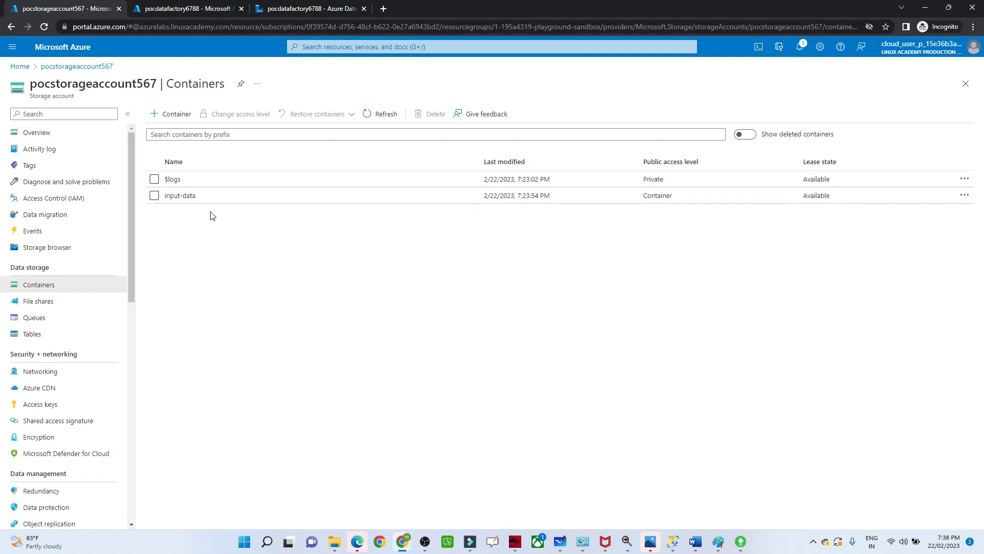
{"action": "left_click", "coordinate": [190, 197]}
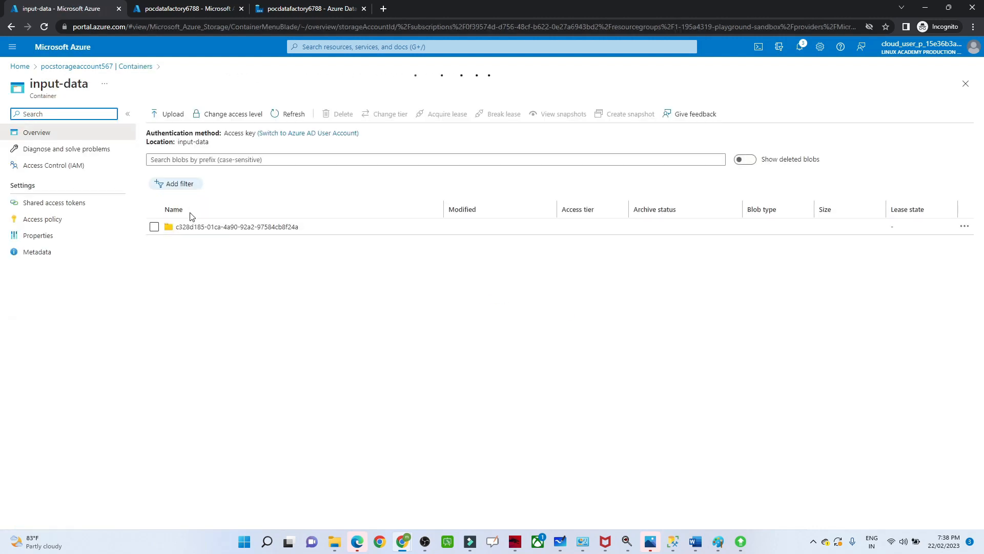
{"action": "left_click", "coordinate": [132, 67]}
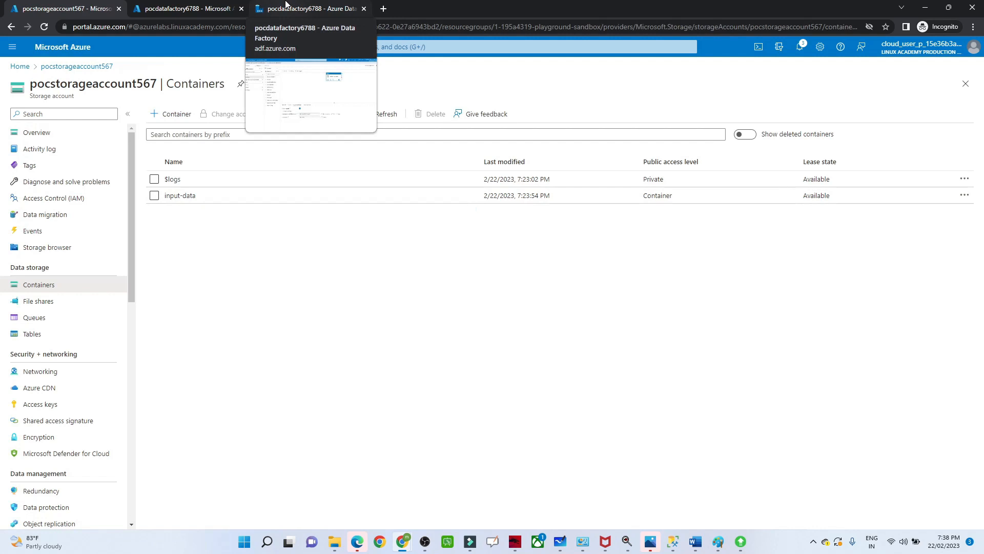
{"action": "left_click", "coordinate": [285, 5]}
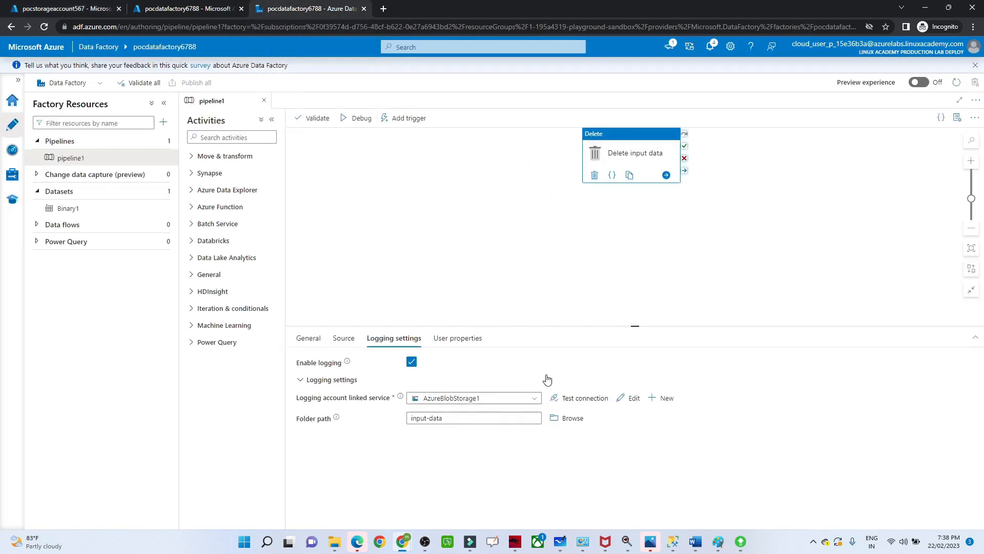
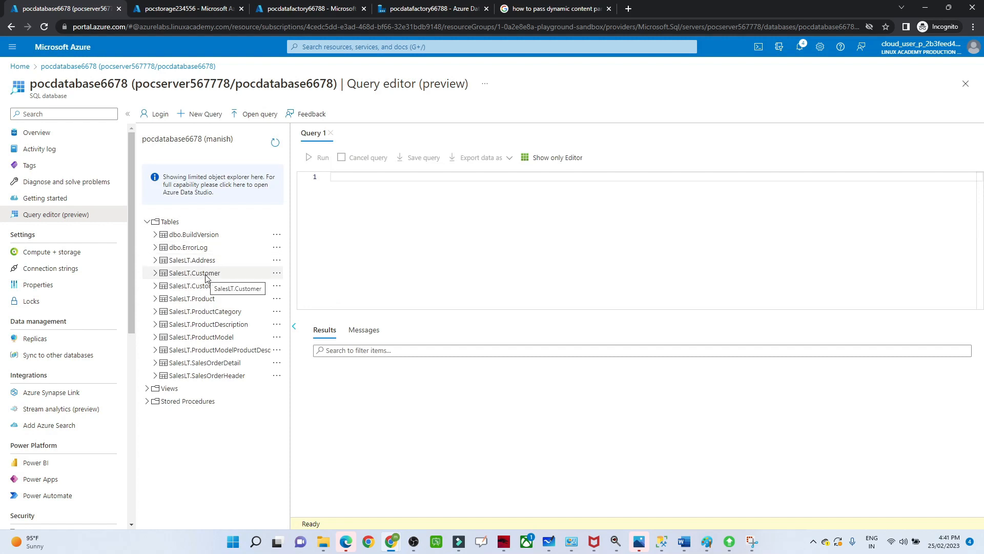
Preview the top 1000 SalesLT.Customer rows to check Title and FirstName values, then return to Data Factory.
{"action": "left_click", "coordinate": [276, 275]}
{"action": "left_click", "coordinate": [310, 289]}
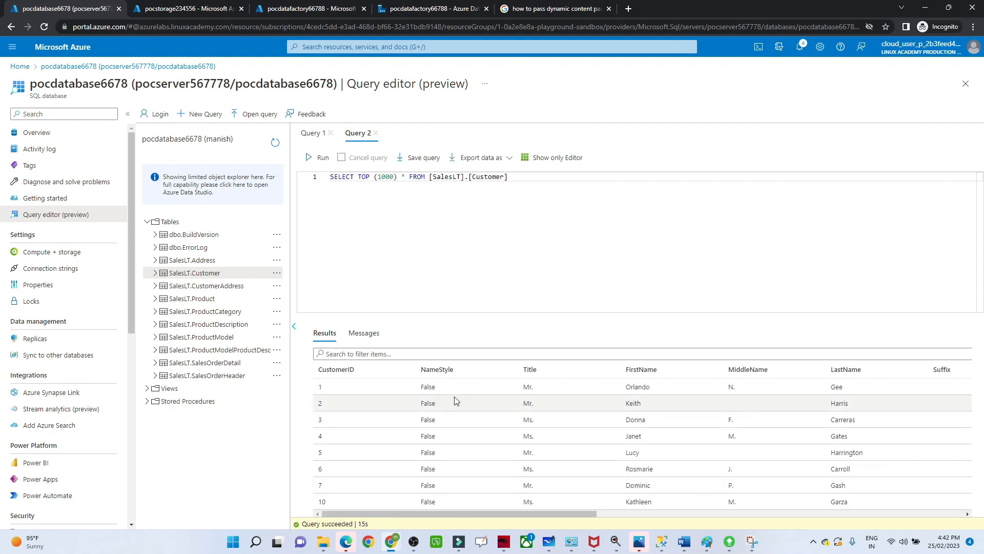
{"action": "left_click_drag", "start_coordinate": [559, 518], "coordinate": [502, 515]}
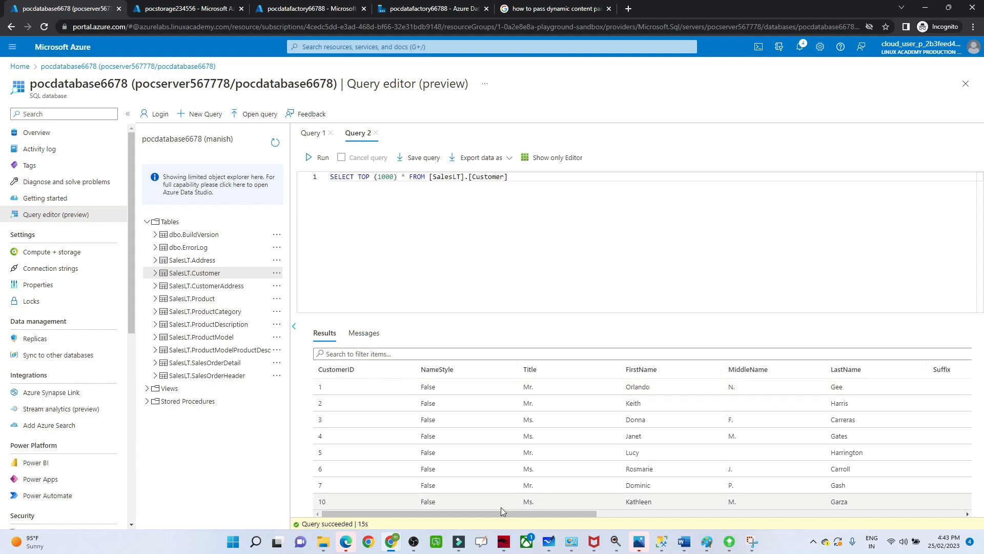
{"action": "left_click_drag", "start_coordinate": [496, 517], "coordinate": [496, 517]}
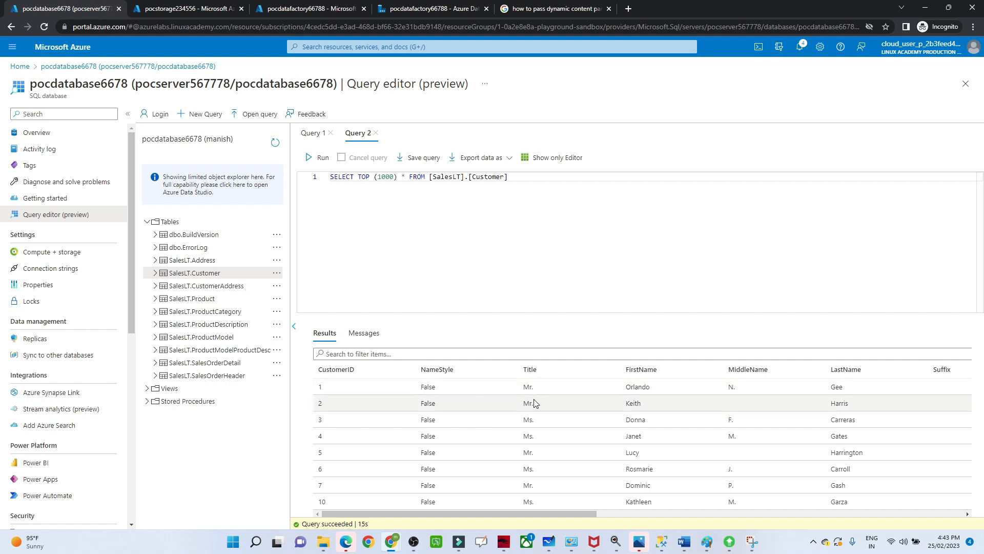
{"action": "left_click_drag", "start_coordinate": [553, 513], "coordinate": [607, 521]}
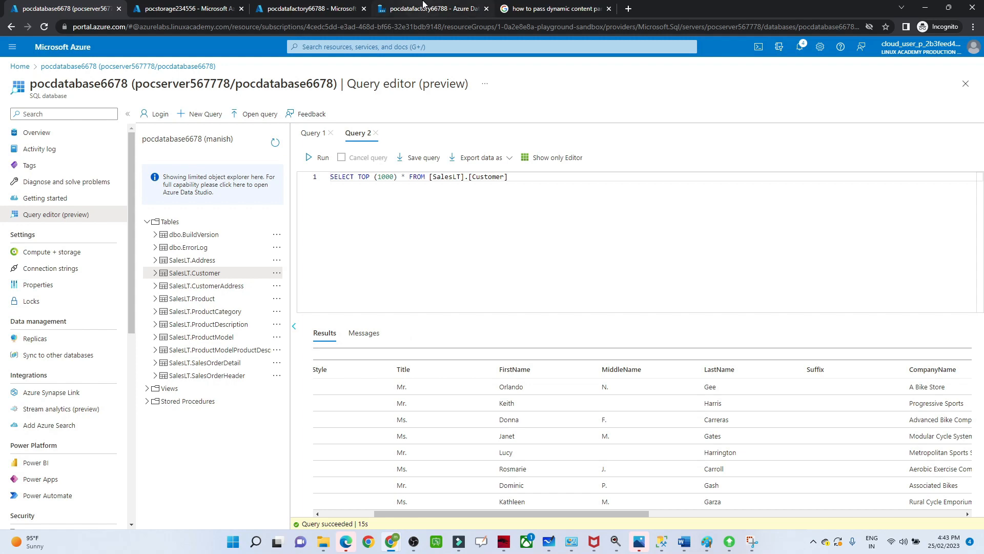
{"action": "left_click", "coordinate": [405, 9]}
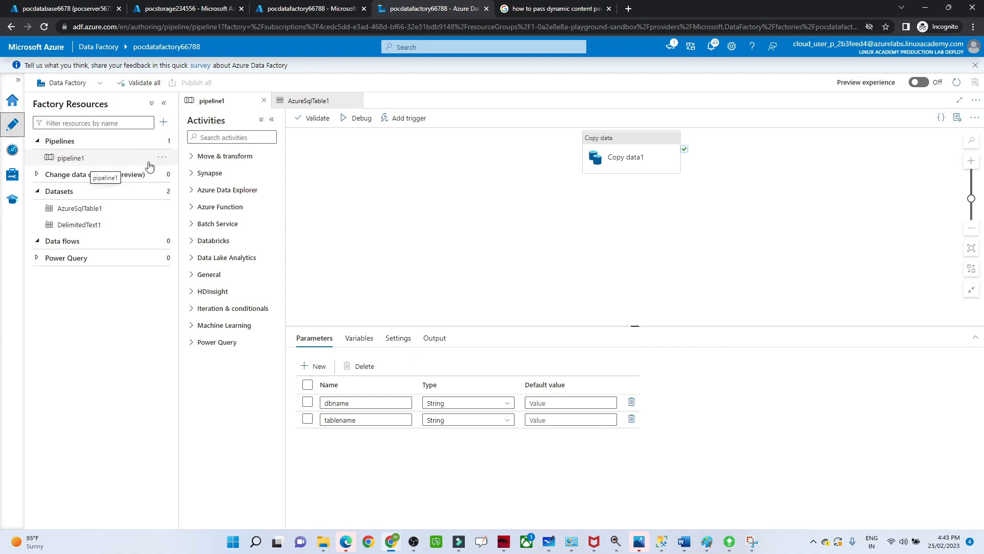
Create a new data flow with source1 and begin a new dataset from its Source settings.
{"action": "left_click", "coordinate": [78, 242]}
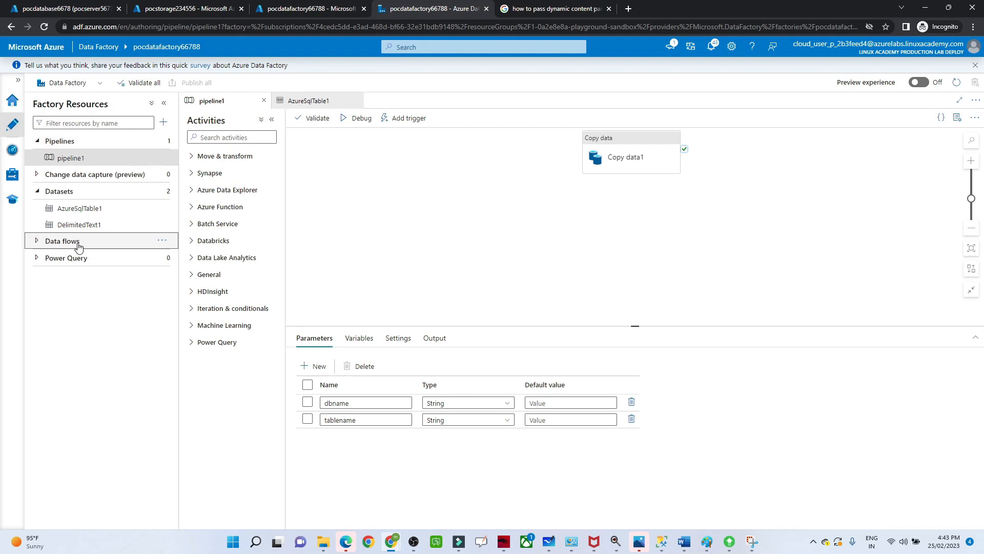
{"action": "left_click", "coordinate": [162, 243]}
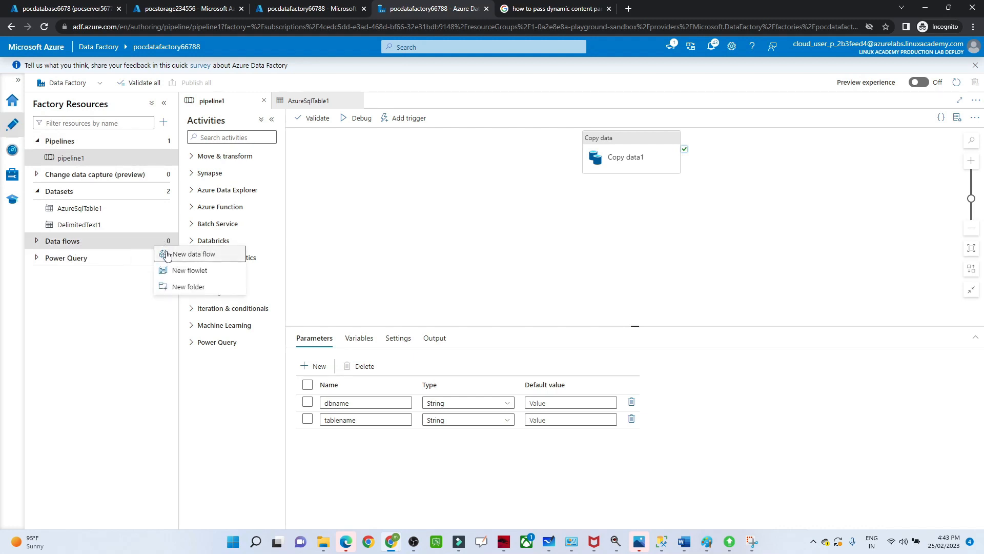
{"action": "left_click", "coordinate": [181, 256]}
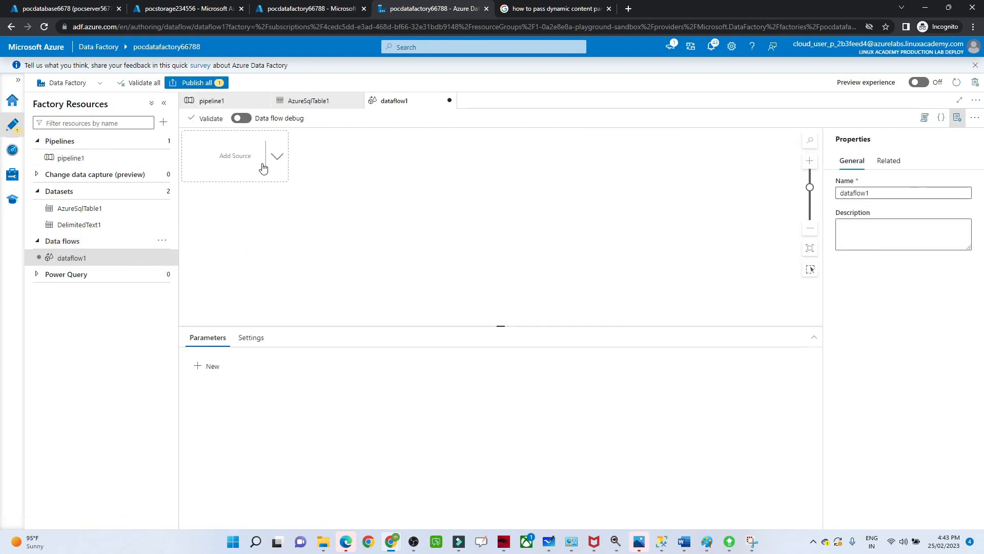
{"action": "left_click", "coordinate": [263, 167]}
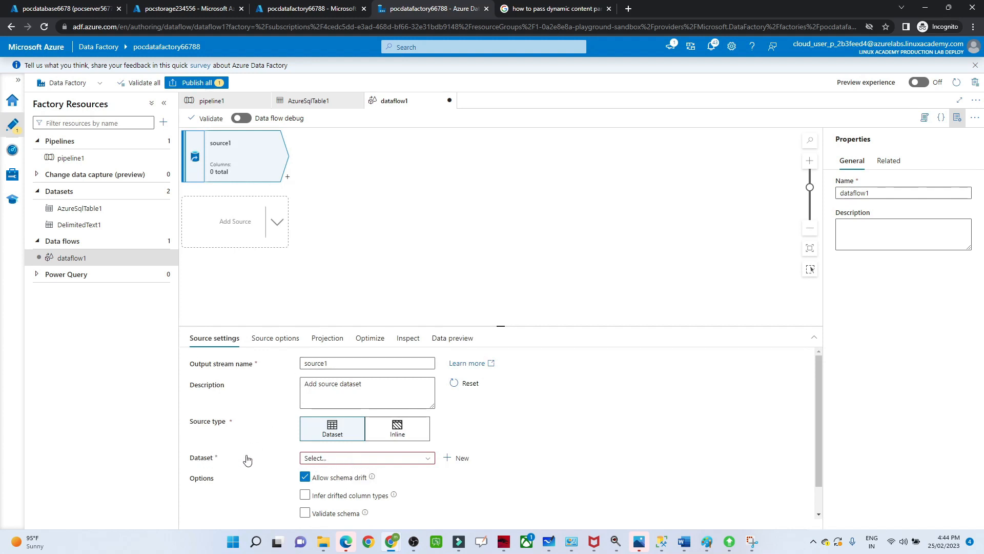
{"action": "left_click", "coordinate": [455, 462]}
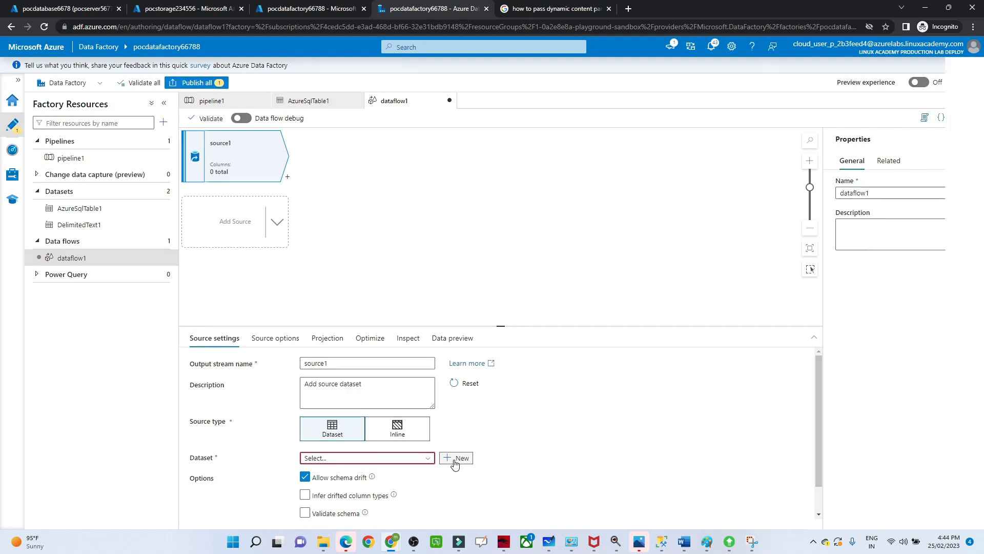
{"action": "mouse_move", "coordinate": [969, 197]}
{"action": "left_mouse_down"}
{"action": "mouse_move", "coordinate": [980, 291]}
{"action": "mouse_move", "coordinate": [967, 217]}
{"action": "mouse_move", "coordinate": [962, 241]}
{"action": "mouse_move", "coordinate": [957, 212]}
{"action": "left_mouse_up"}
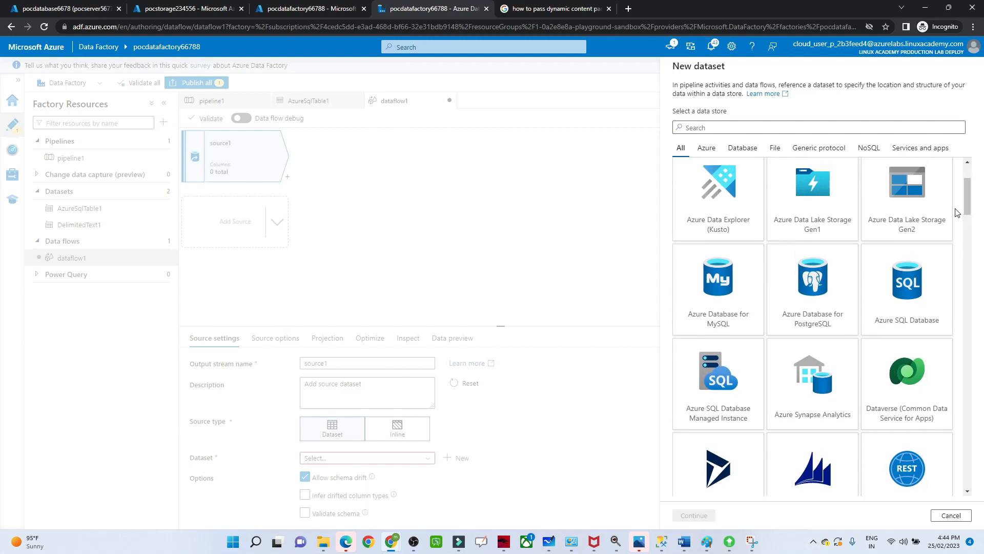
Choose Azure SQL Database and point a new linked service at pocserver567778's pocdatabase6678.
{"action": "left_click", "coordinate": [895, 304]}
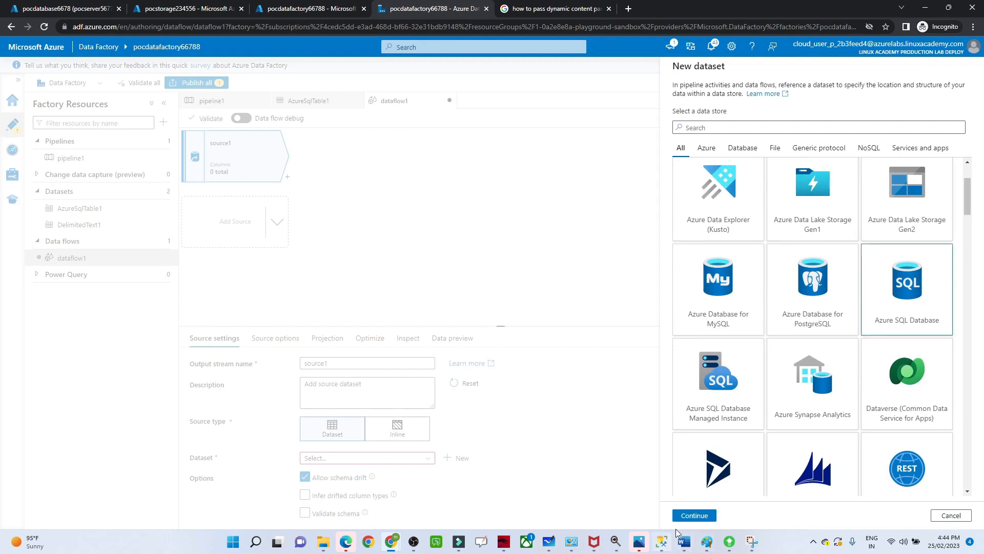
{"action": "left_click", "coordinate": [687, 517]}
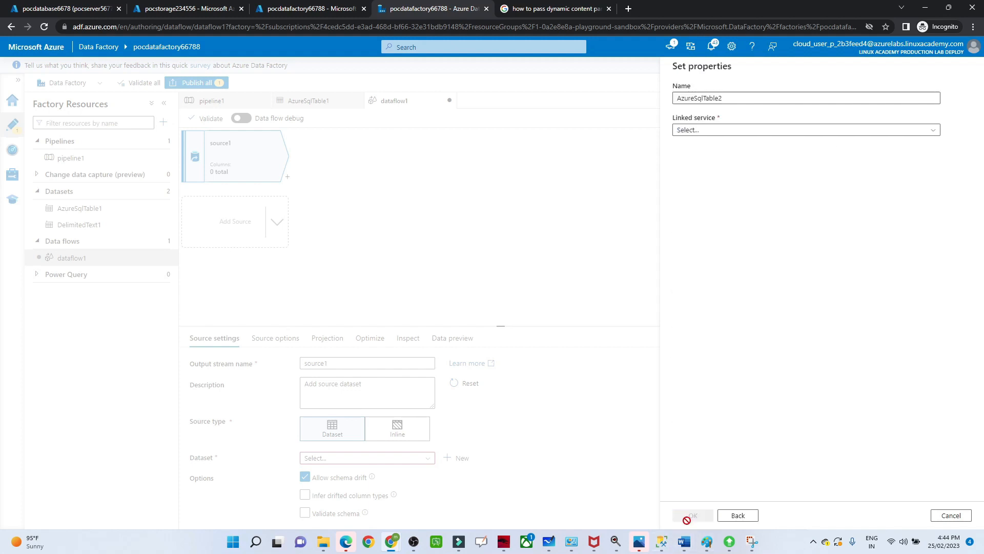
{"action": "left_click", "coordinate": [685, 132]}
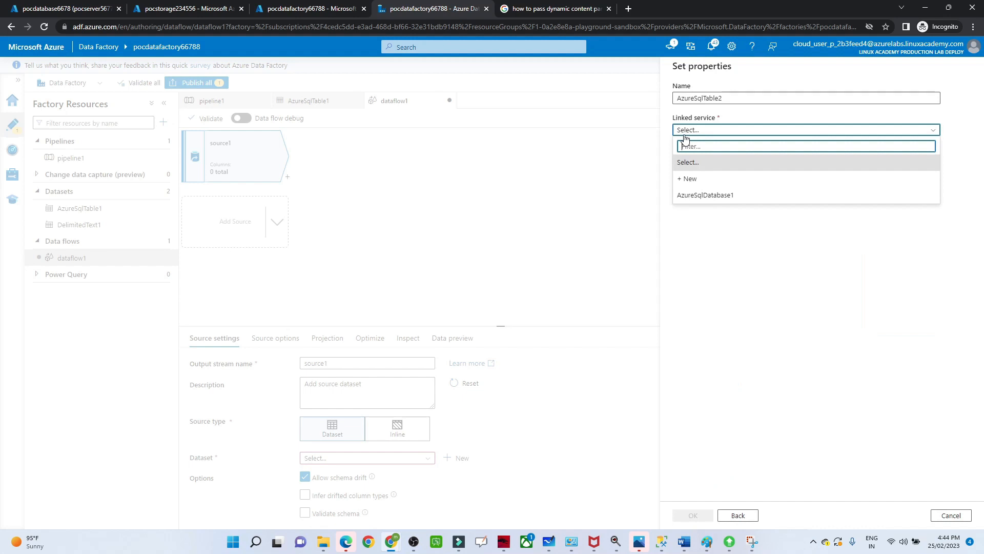
{"action": "left_click", "coordinate": [698, 178]}
{"action": "left_click", "coordinate": [711, 271]}
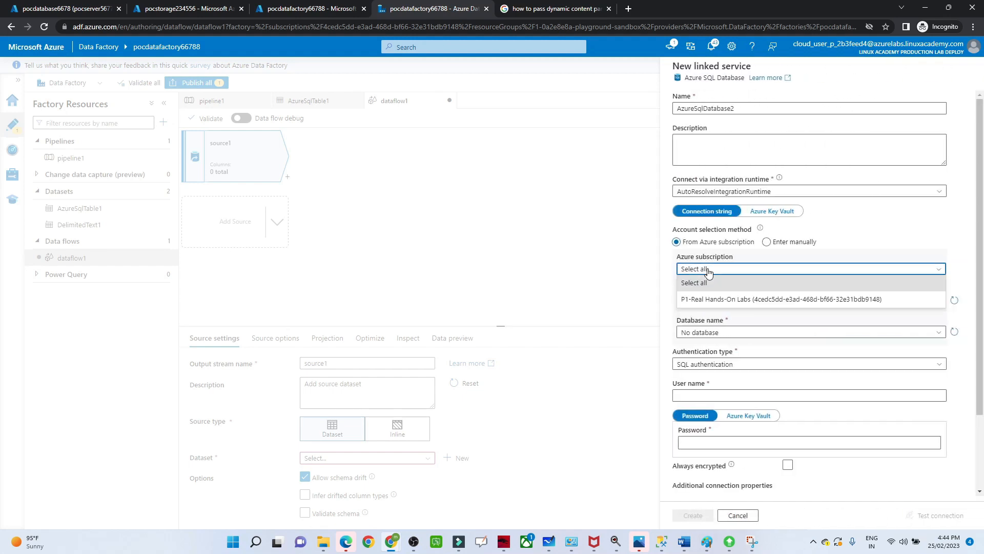
{"action": "left_click", "coordinate": [699, 302]}
{"action": "left_click", "coordinate": [698, 301]}
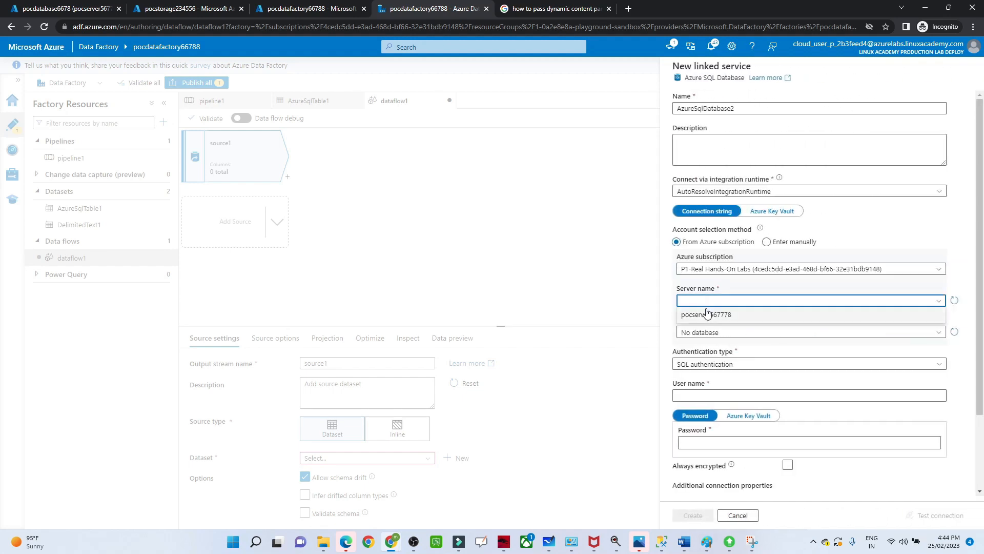
{"action": "left_click", "coordinate": [703, 314]}
{"action": "left_click", "coordinate": [708, 333]}
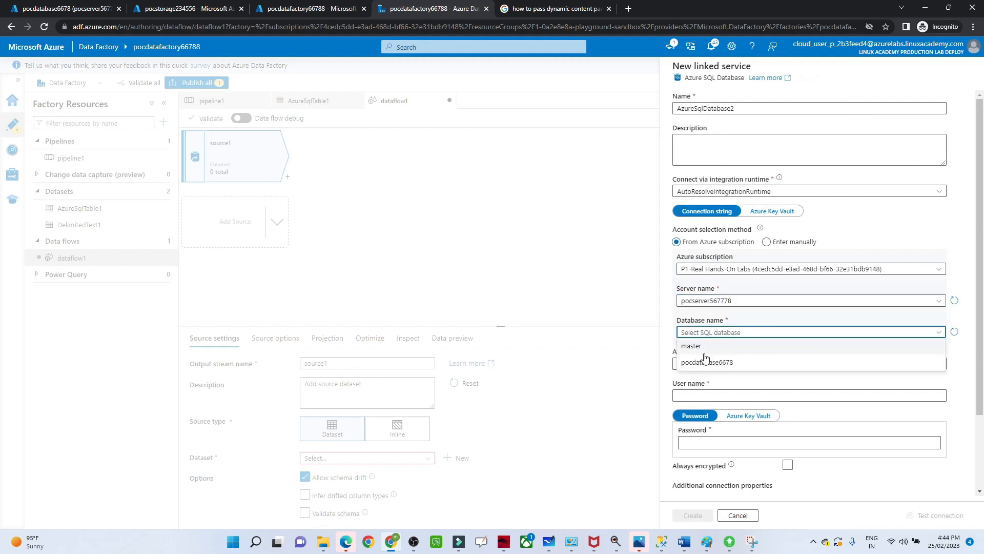
{"action": "left_click", "coordinate": [703, 360]}
Enter the SQL login credentials, test the connection, and create the linked service.
{"action": "left_click", "coordinate": [692, 395]}
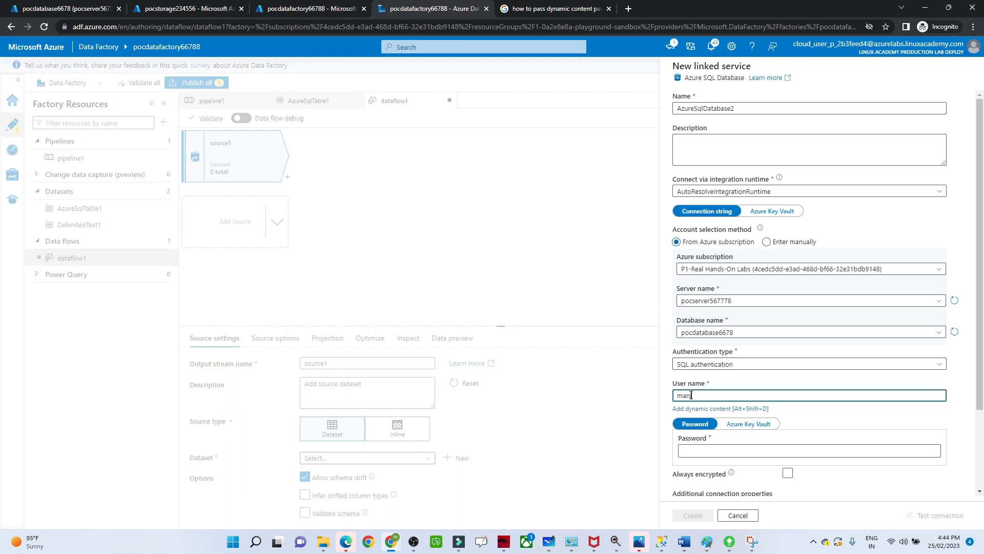
{"action": "left_click", "coordinate": [695, 451]}
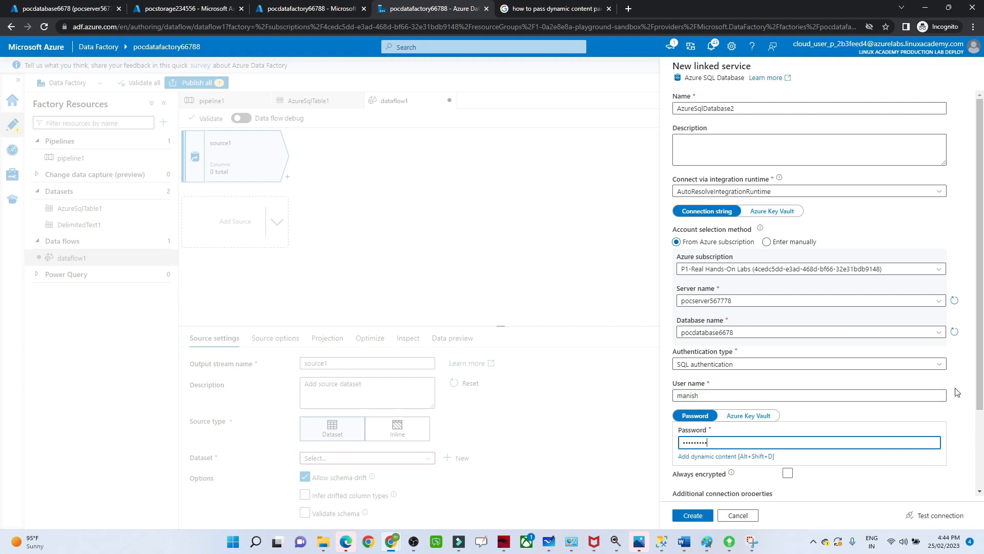
{"action": "scroll", "coordinate": [957, 393], "scroll_direction": "down", "scroll_amount": 2}
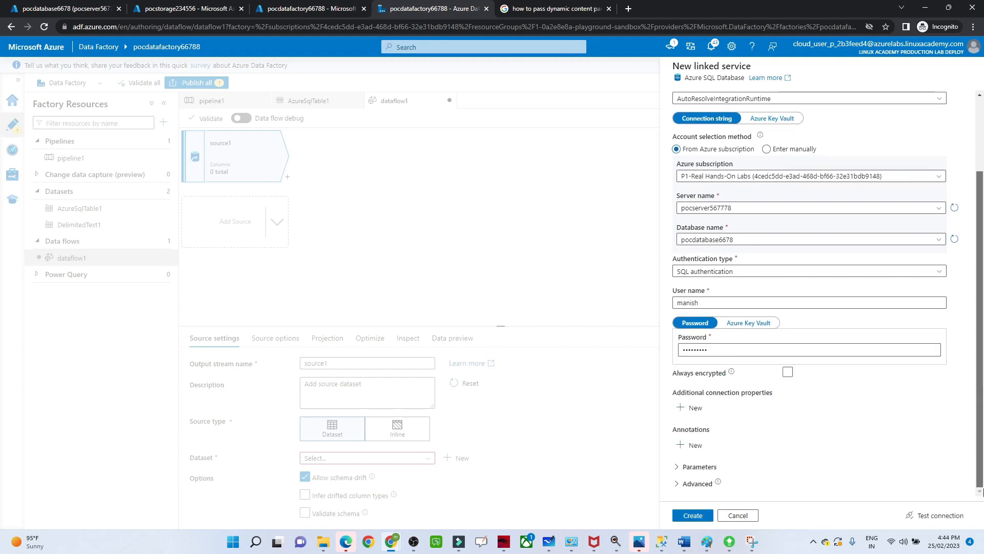
{"action": "left_click", "coordinate": [937, 515]}
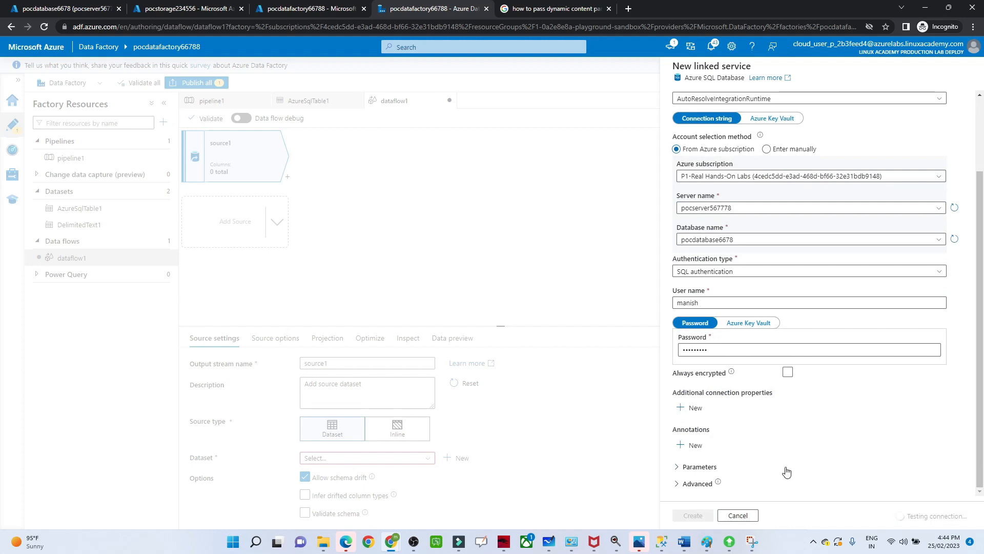
{"action": "left_click", "coordinate": [691, 517]}
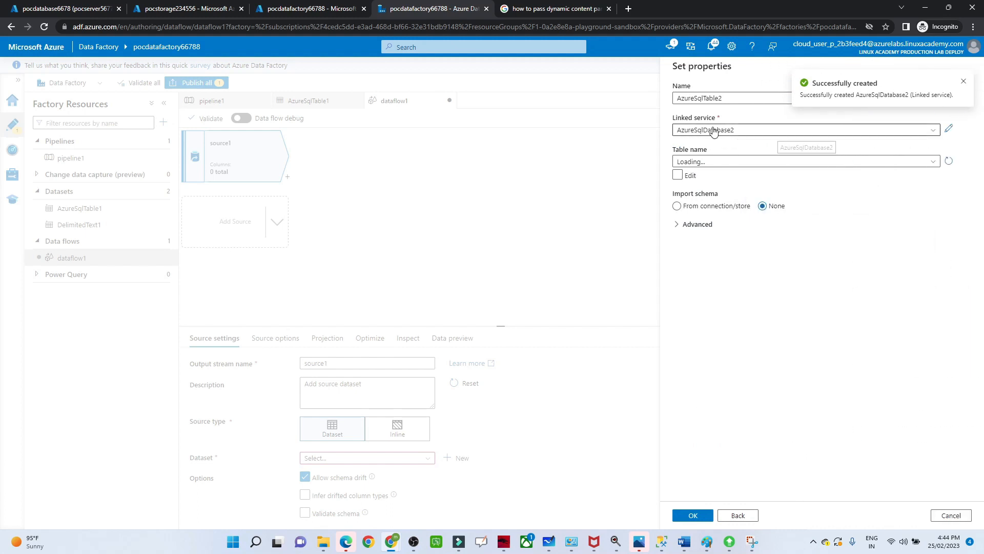
Select the SalesLT.Customer table to create the AzureSqlTable2 dataset.
{"action": "left_click", "coordinate": [700, 163]}
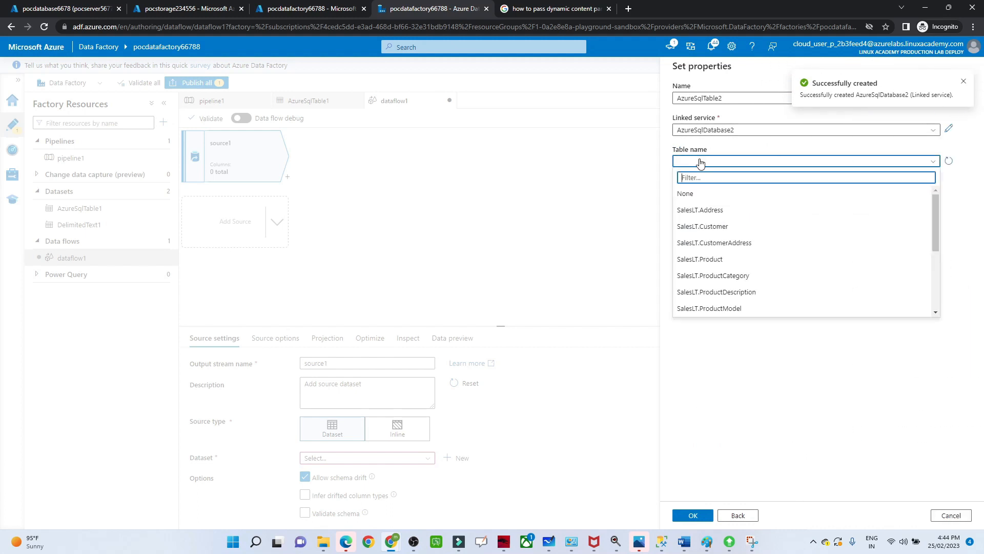
{"action": "left_click", "coordinate": [705, 226]}
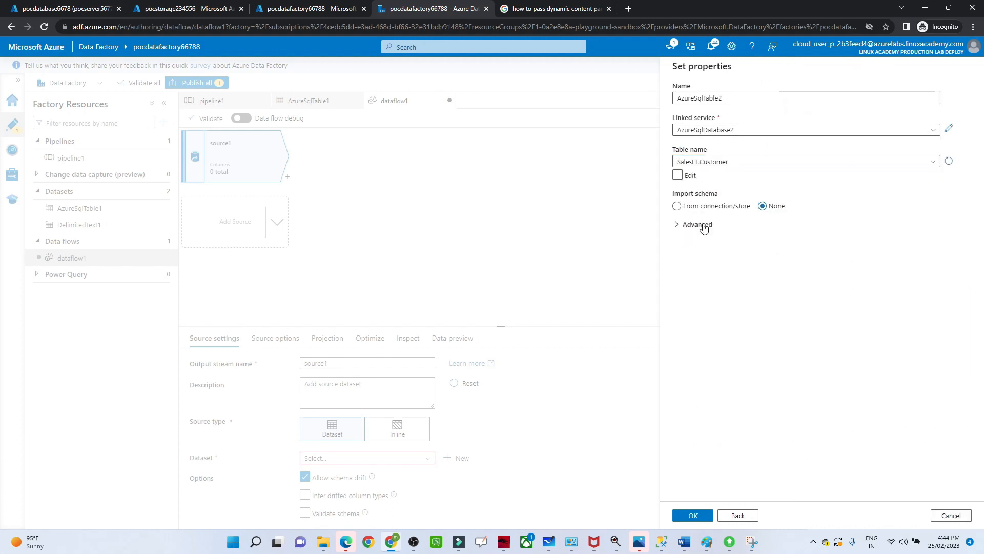
{"action": "left_click", "coordinate": [702, 514]}
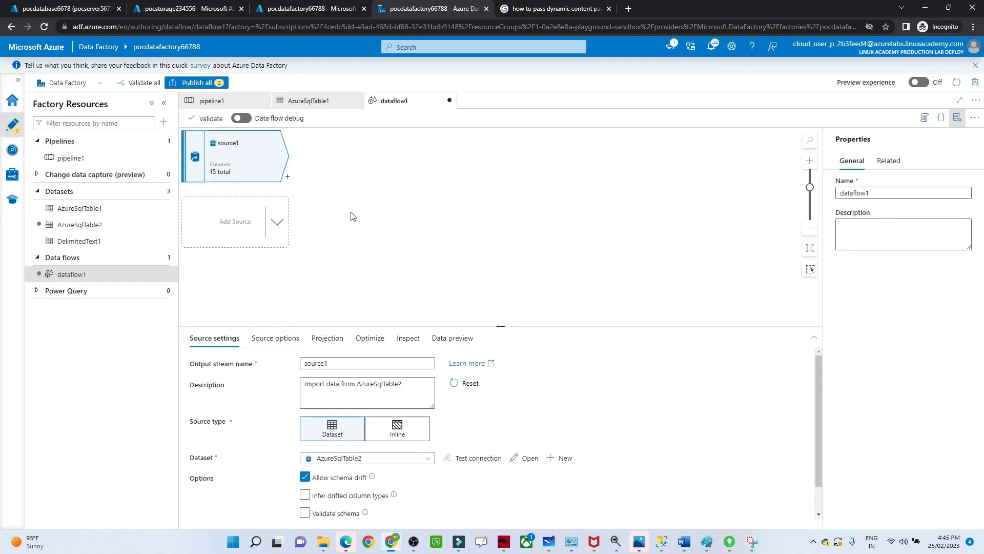
Turn on data flow debug and refresh the source1 preview, showing 100 of 847 customer rows.
{"action": "left_click", "coordinate": [241, 118]}
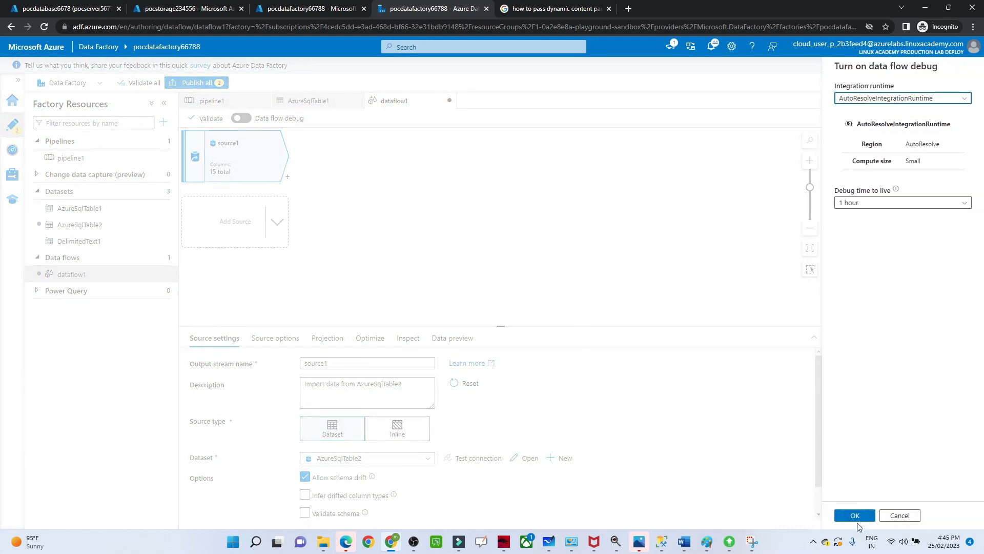
{"action": "left_click", "coordinate": [855, 517]}
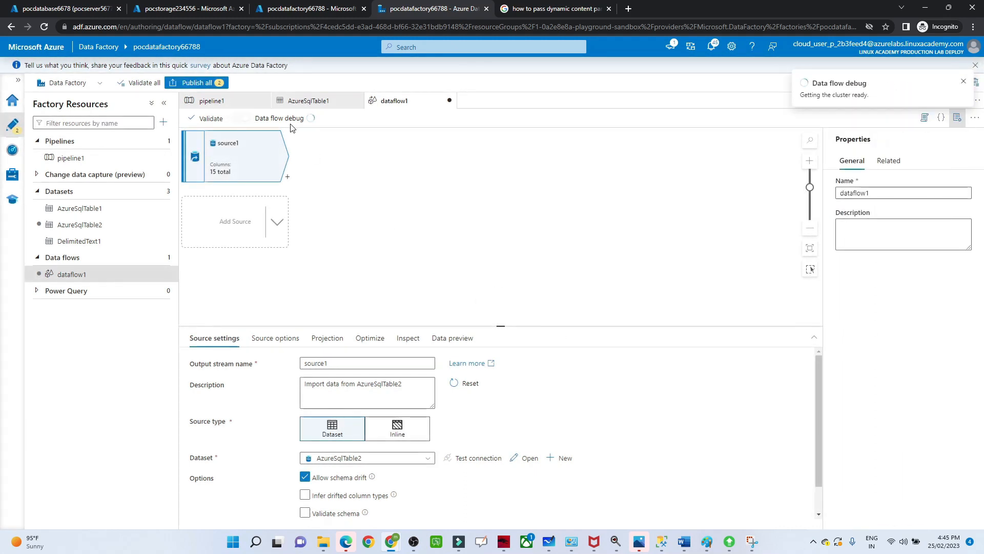
{"action": "left_click", "coordinate": [457, 339]}
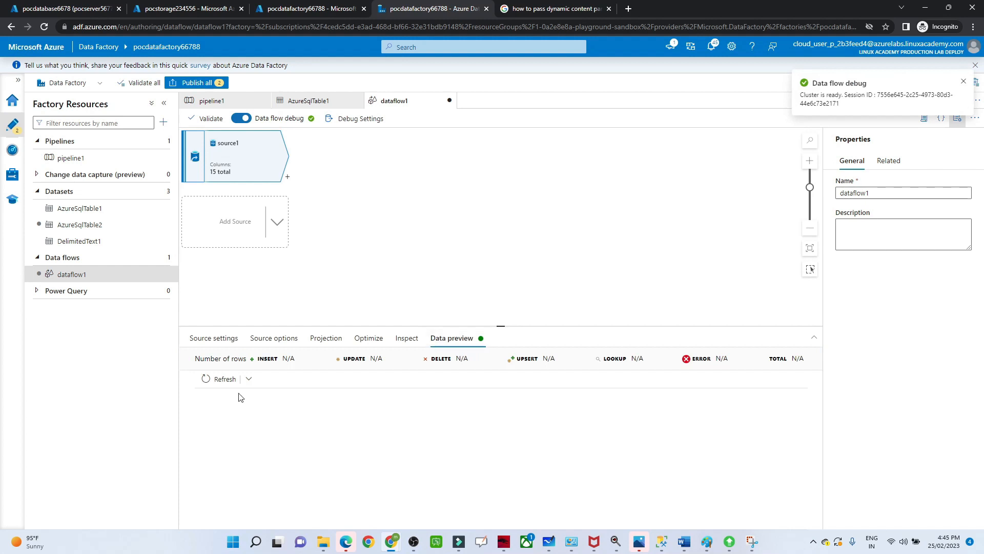
{"action": "left_click", "coordinate": [221, 379]}
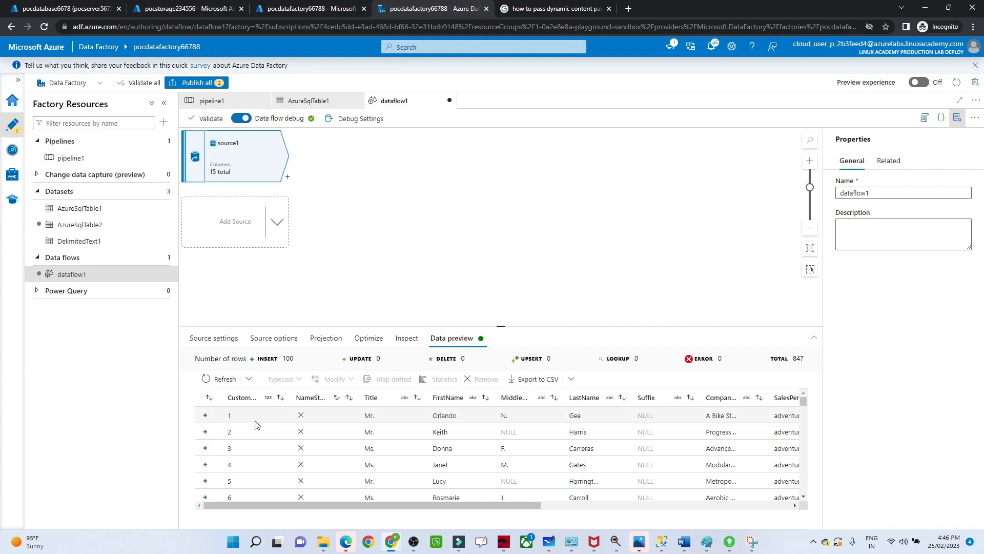
{"action": "left_click_drag", "start_coordinate": [437, 503], "coordinate": [387, 544]}
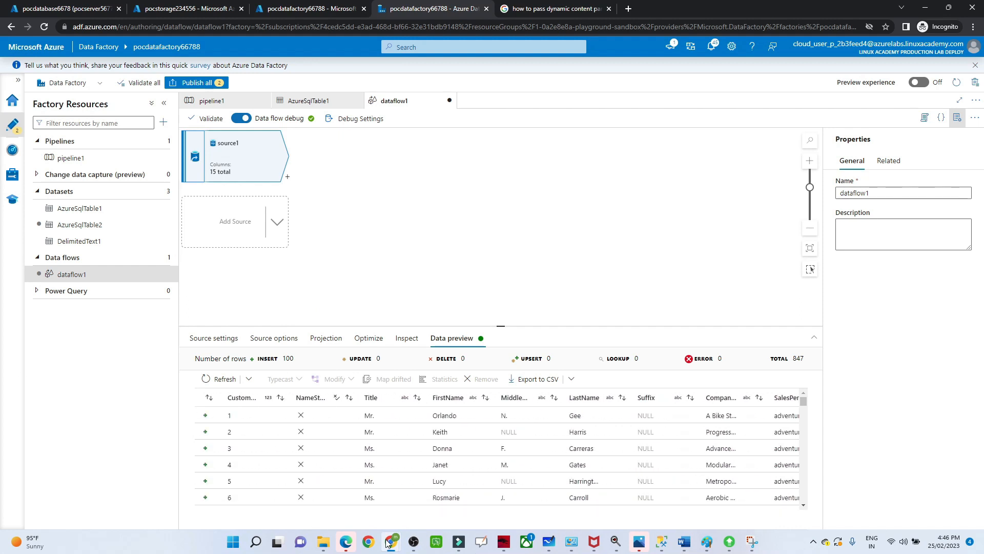
Add filter1 after source1 with the filter expression Title=='Mr.'.
{"action": "left_click", "coordinate": [287, 178]}
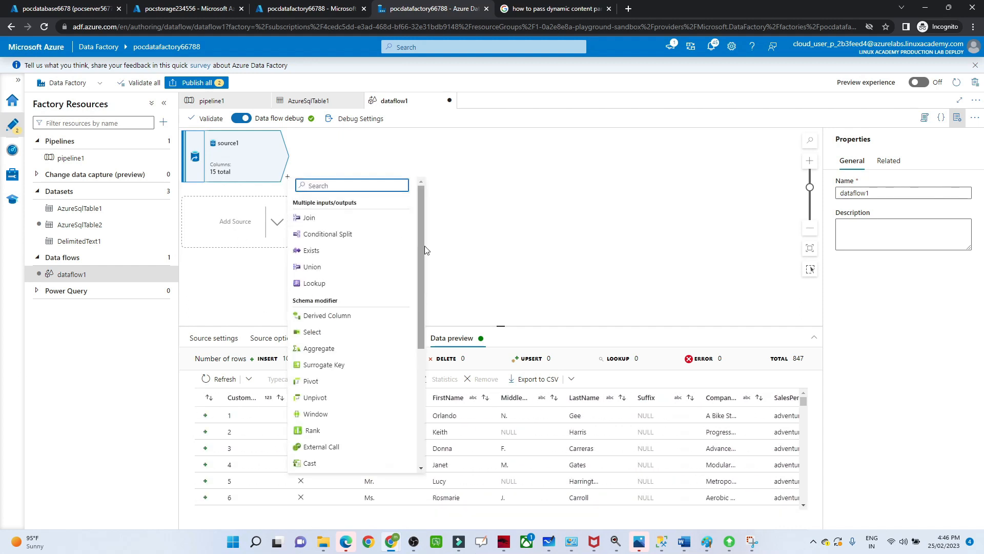
{"action": "left_click_drag", "start_coordinate": [420, 250], "coordinate": [409, 373]}
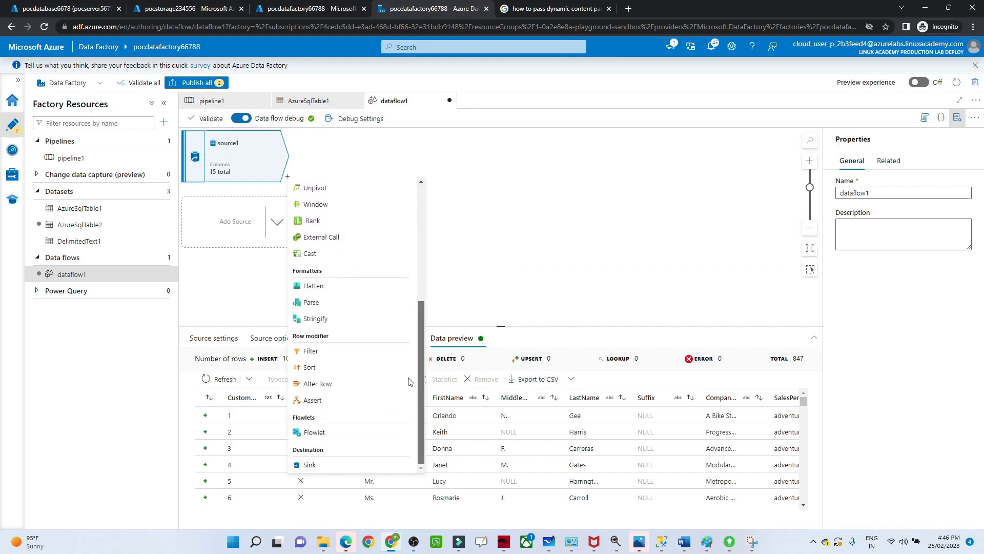
{"action": "mouse_move", "coordinate": [411, 370]}
{"action": "left_mouse_down"}
{"action": "mouse_move", "coordinate": [419, 244]}
{"action": "mouse_move", "coordinate": [418, 380]}
{"action": "left_mouse_up"}
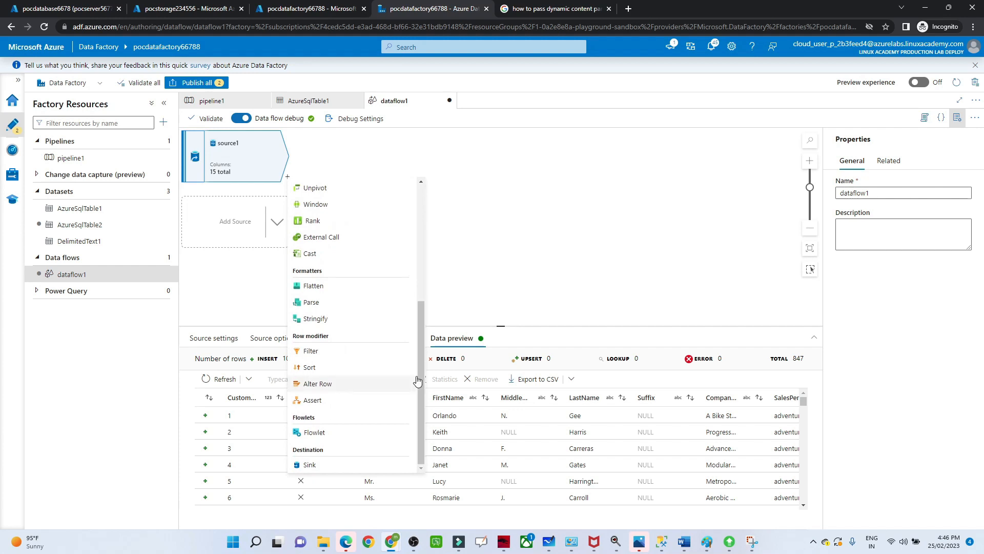
{"action": "left_click", "coordinate": [311, 351]}
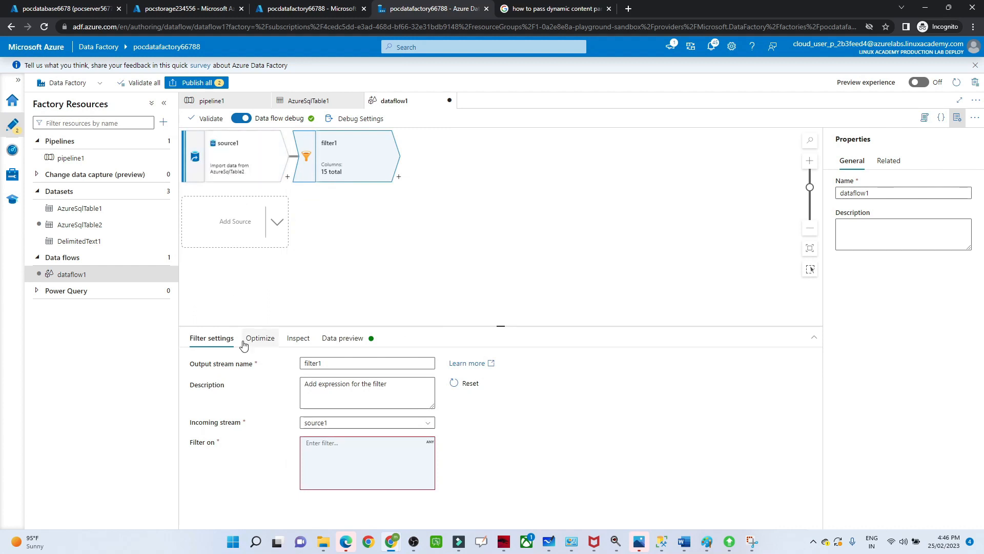
{"action": "left_click", "coordinate": [333, 463]}
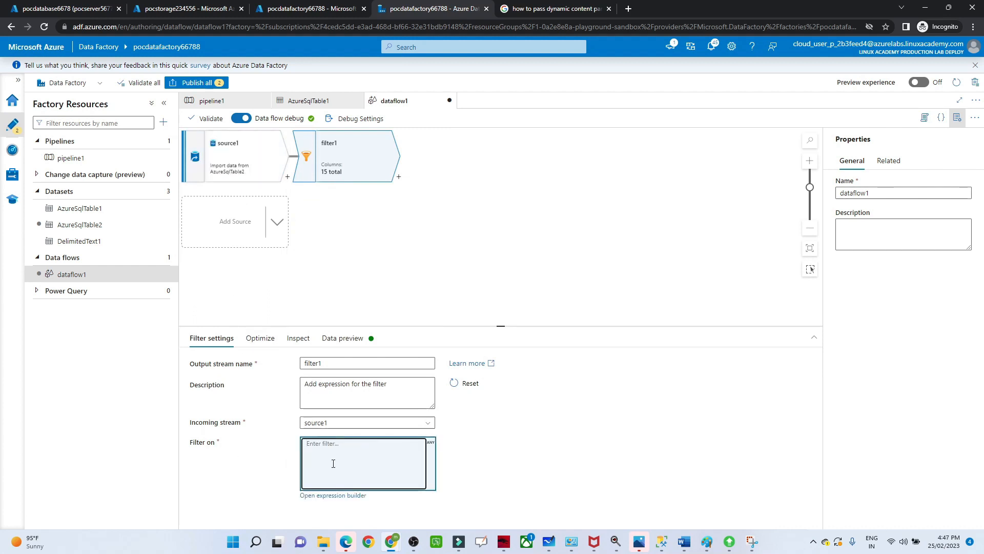
{"action": "left_click", "coordinate": [336, 496]}
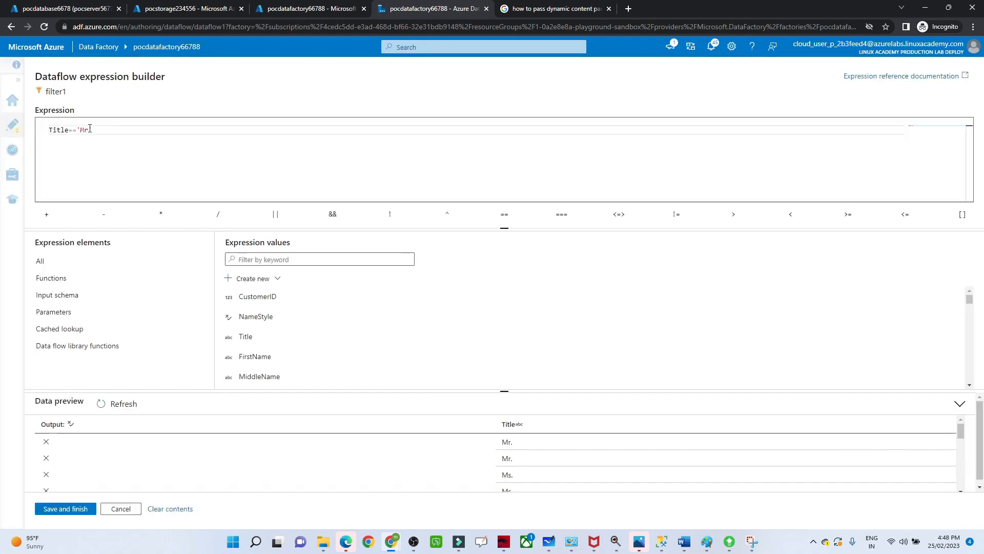
{"action": "type", "text": ".'"}
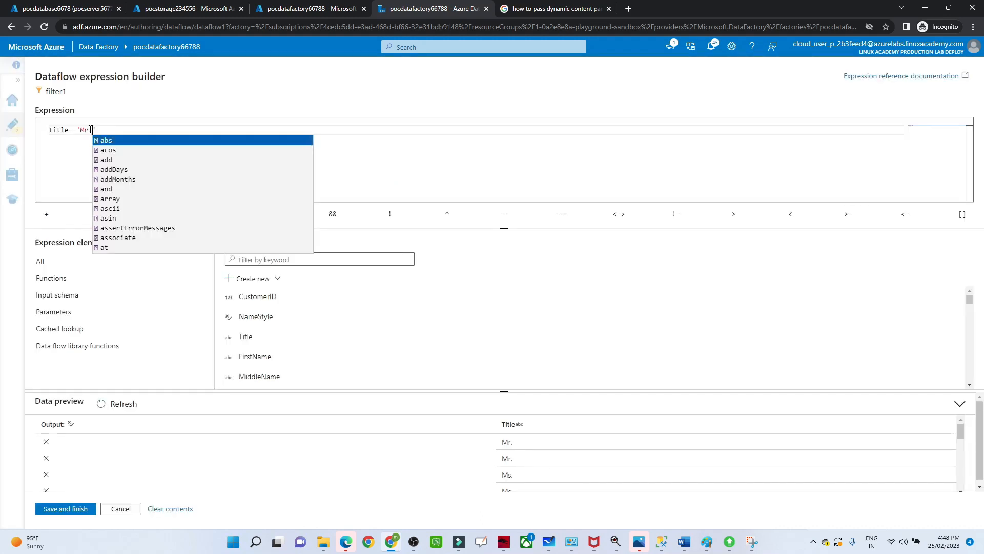
{"action": "type", "text": "'"}
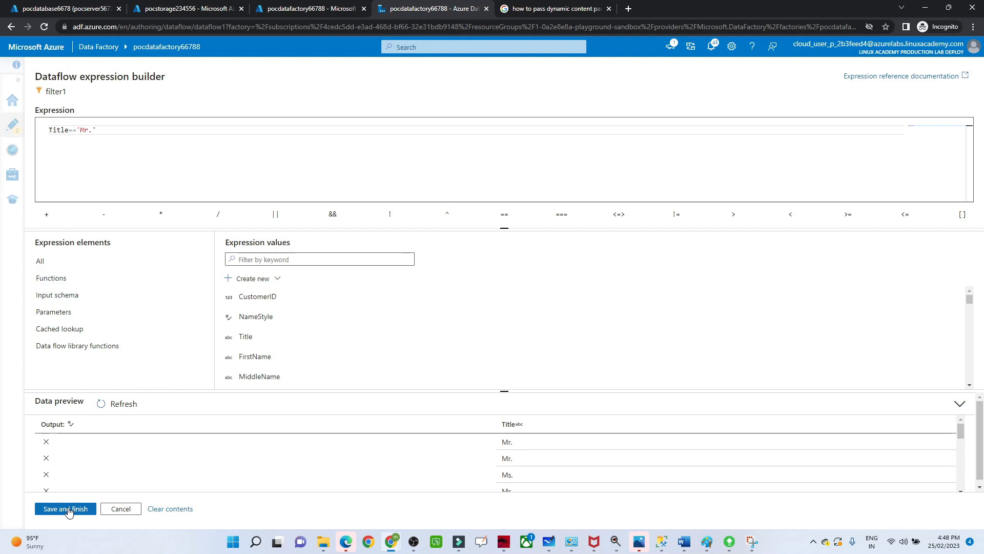
{"action": "left_click", "coordinate": [115, 405]}
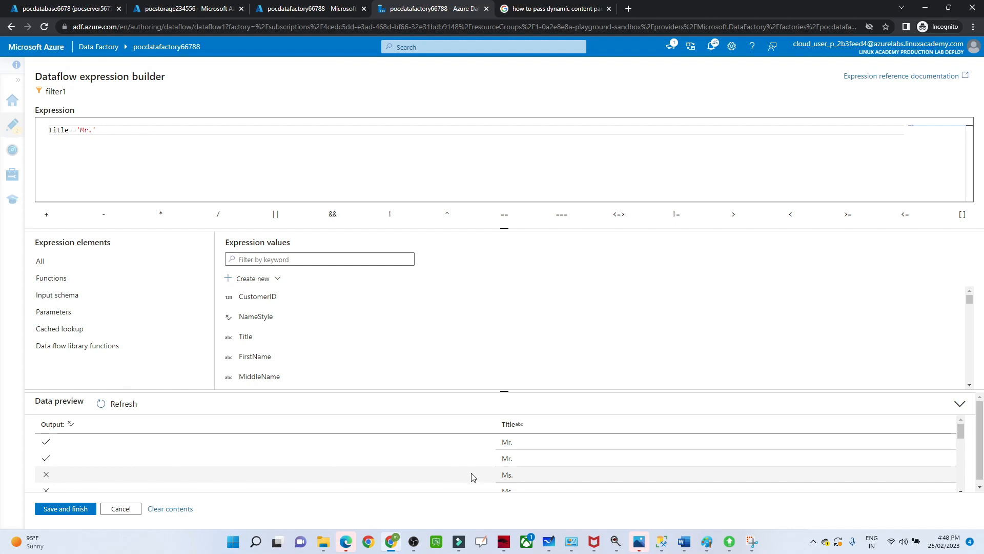
Save the Title=='Mr.' expression and refresh filter1's preview, now 490 rows all titled Mr.
{"action": "left_click", "coordinate": [55, 509]}
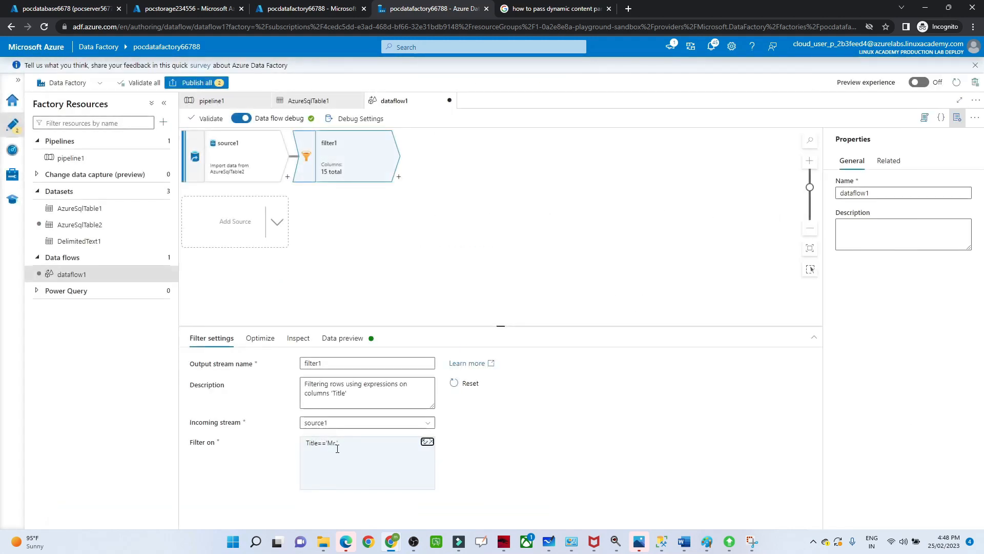
{"action": "left_click", "coordinate": [341, 338]}
{"action": "left_click", "coordinate": [220, 382]}
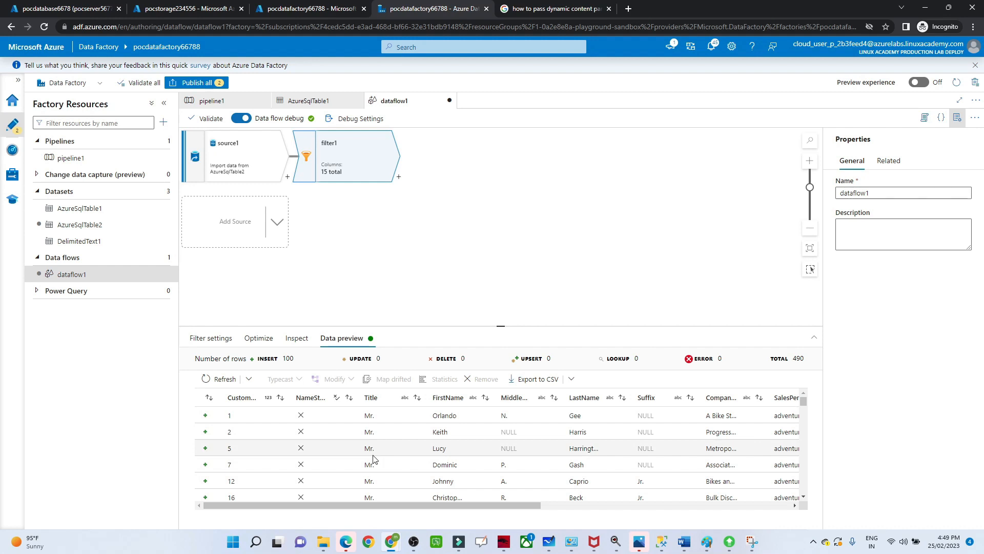
Add a Sort transformation after filter1 and make it case insensitive.
{"action": "left_click", "coordinate": [399, 178]}
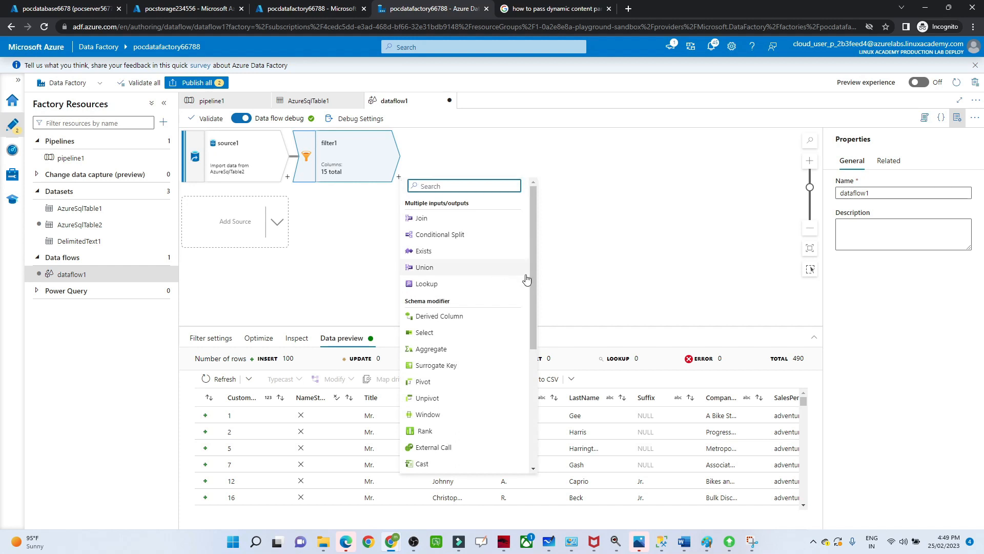
{"action": "left_click_drag", "start_coordinate": [531, 288], "coordinate": [535, 407]}
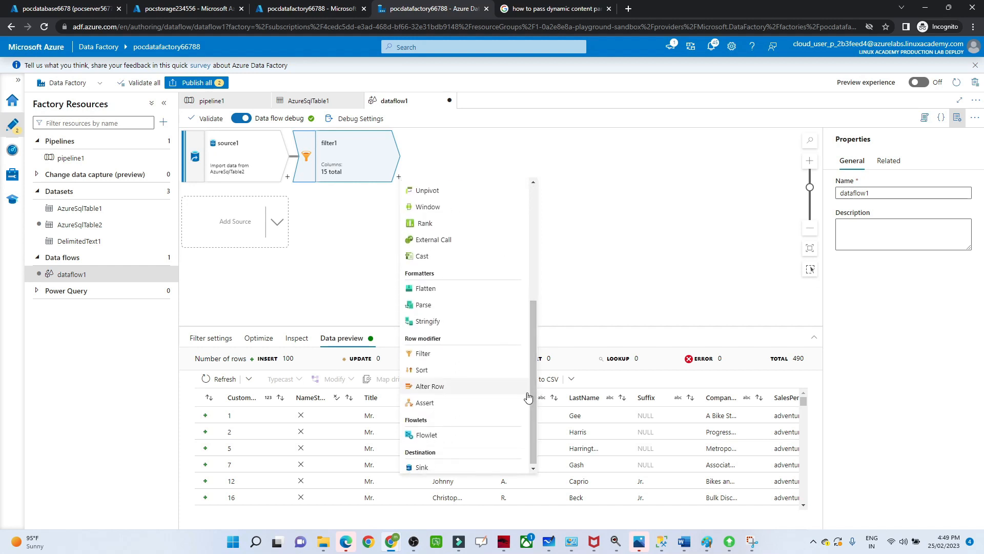
{"action": "left_click", "coordinate": [419, 372]}
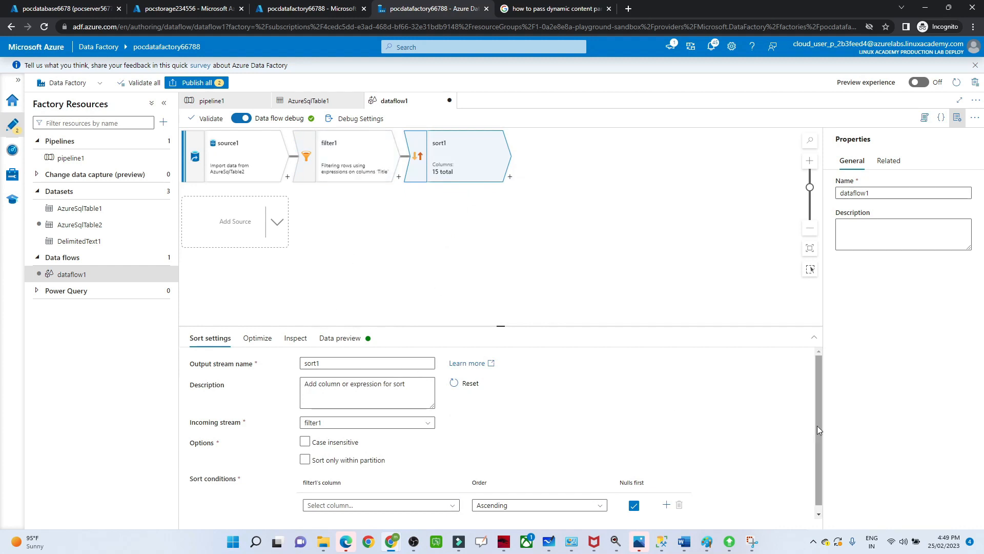
{"action": "left_click_drag", "start_coordinate": [818, 430], "coordinate": [820, 466]}
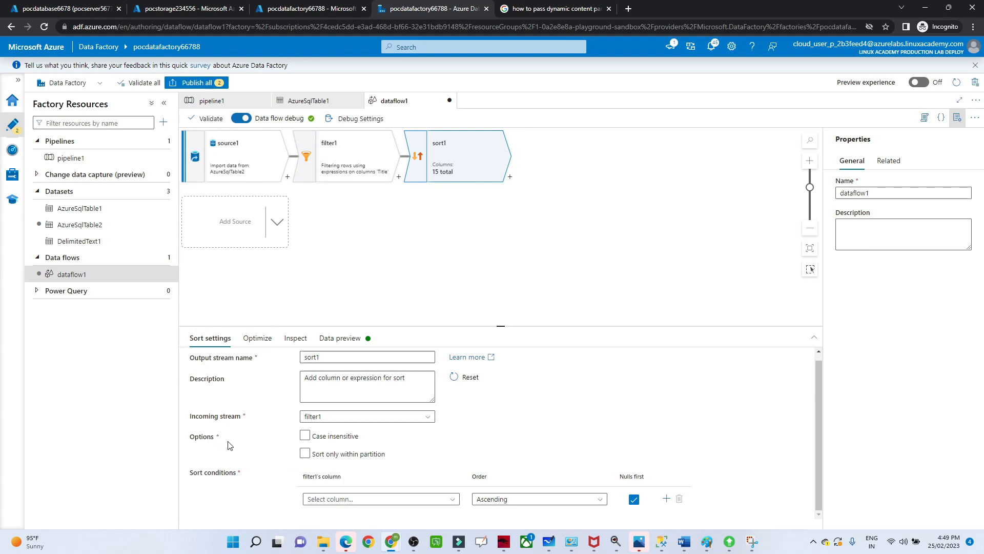
{"action": "left_click", "coordinate": [305, 437]}
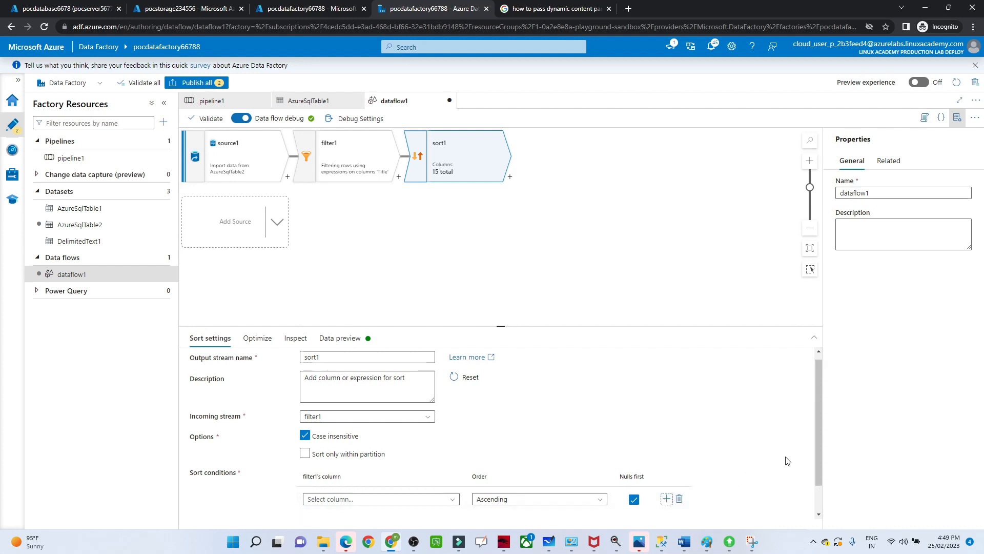
Sort ascending by FirstName and remove the empty second sort condition.
{"action": "left_click_drag", "start_coordinate": [820, 469], "coordinate": [814, 500]}
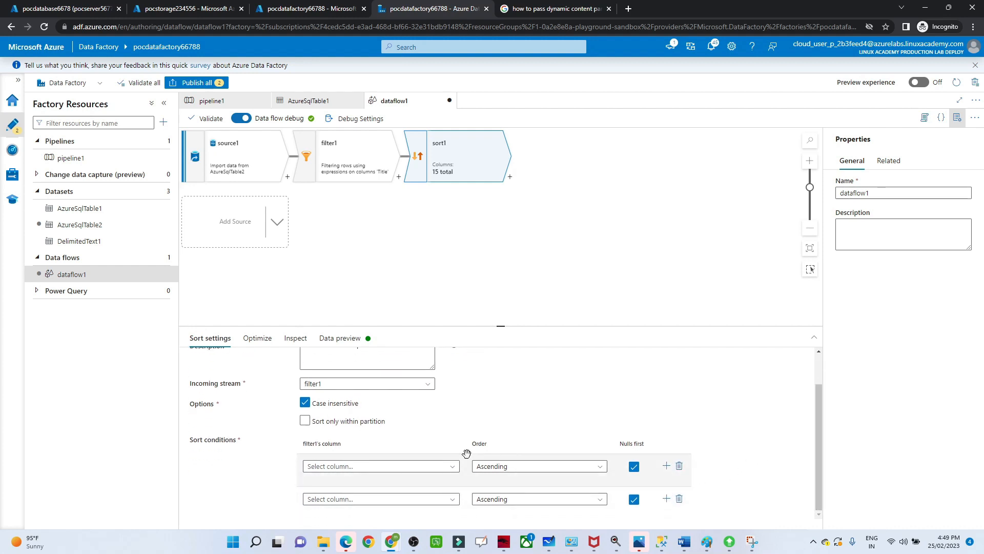
{"action": "left_click", "coordinate": [438, 467]}
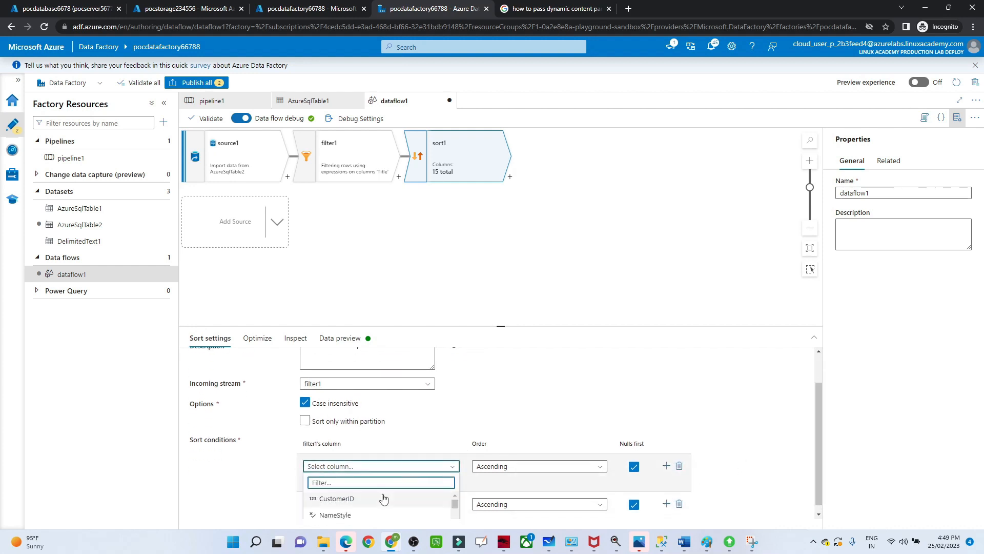
{"action": "scroll", "coordinate": [458, 514], "scroll_direction": "down", "scroll_amount": 1}
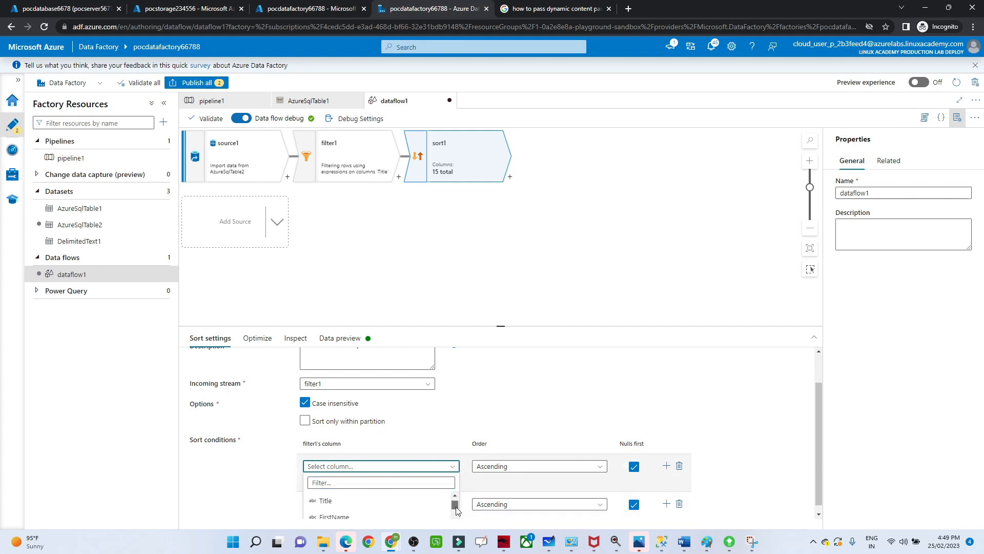
{"action": "left_click", "coordinate": [354, 515]}
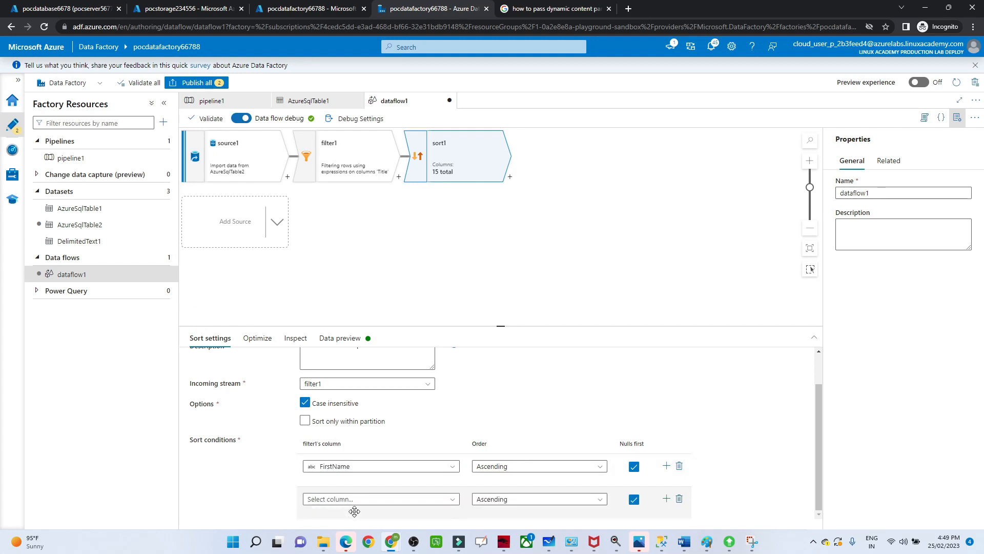
{"action": "left_click", "coordinate": [526, 467]}
{"action": "left_click", "coordinate": [526, 467]}
{"action": "left_click", "coordinate": [679, 500]}
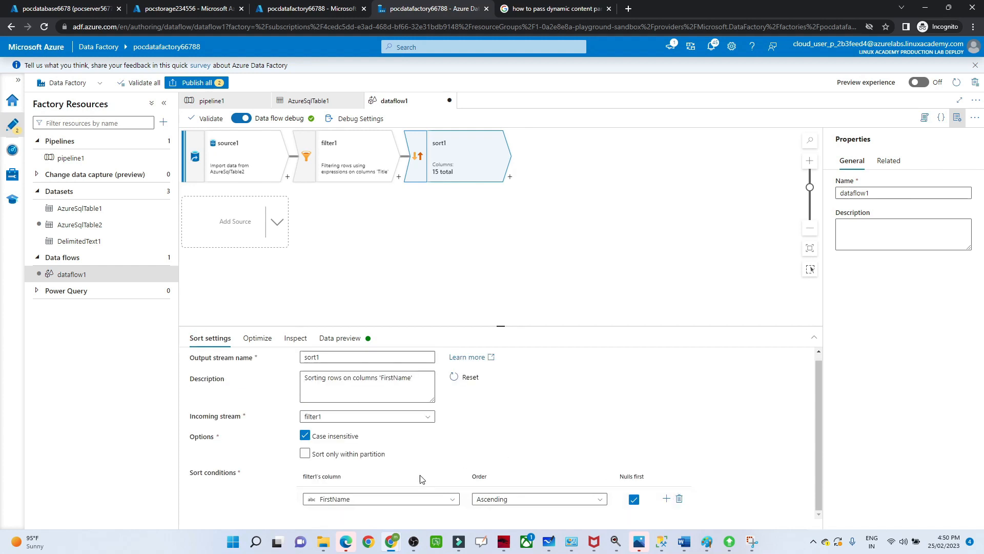
{"action": "left_click", "coordinate": [318, 338]}
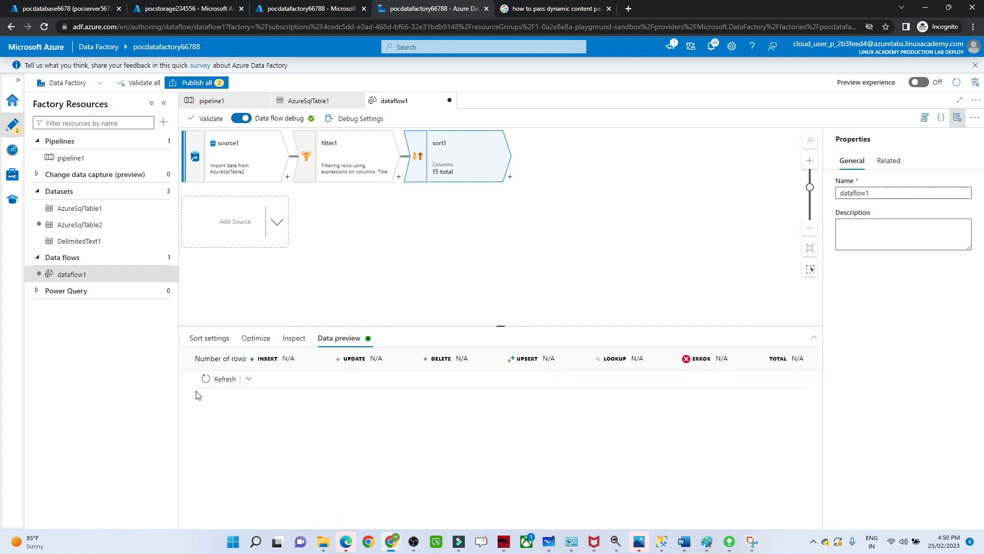
Refresh sort1's preview to show 100 of 490 rows ordered by FirstName, starting with Abraham.
{"action": "left_click", "coordinate": [207, 379]}
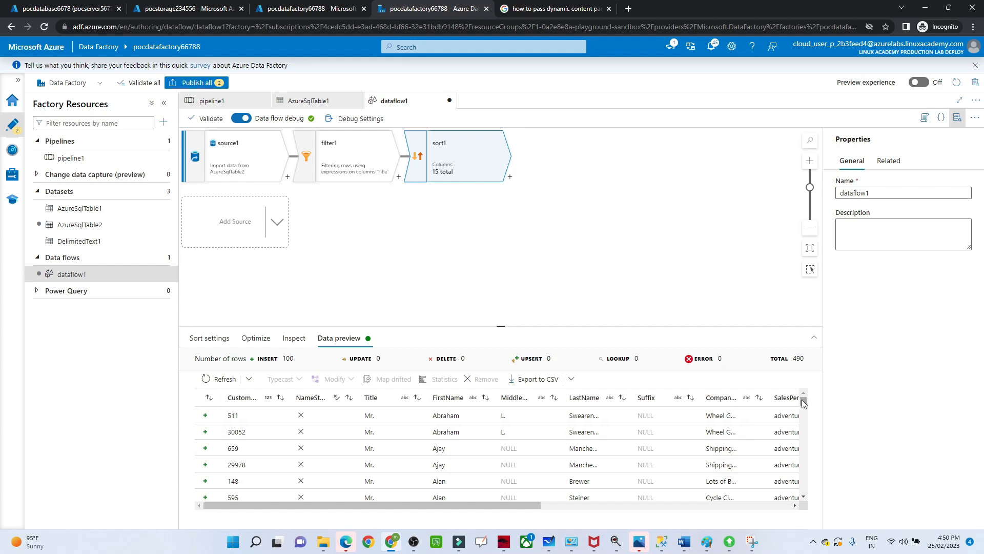
Add sink1 after sort1 with a Dataset sink type and begin a new dataset.
{"action": "left_click", "coordinate": [510, 178]}
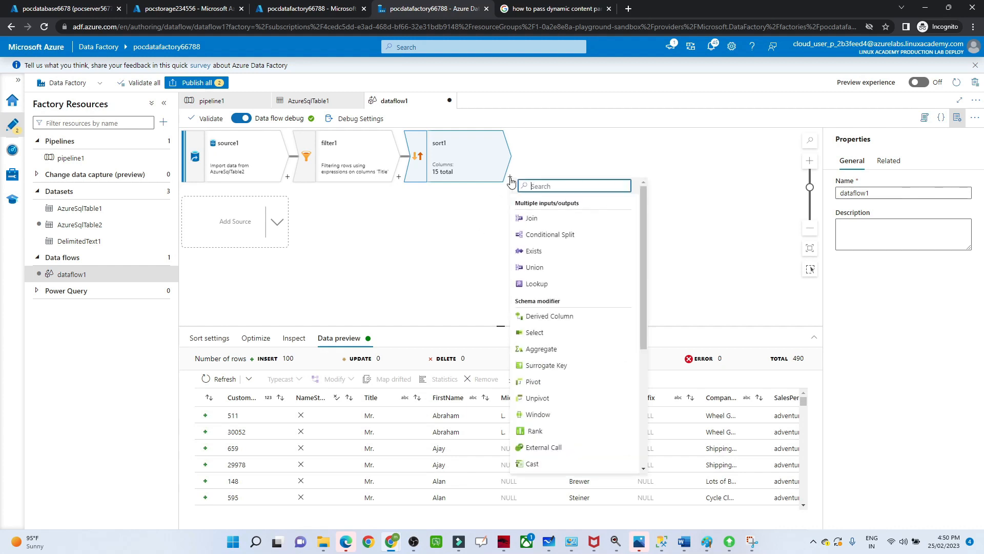
{"action": "left_click_drag", "start_coordinate": [644, 278], "coordinate": [644, 393]}
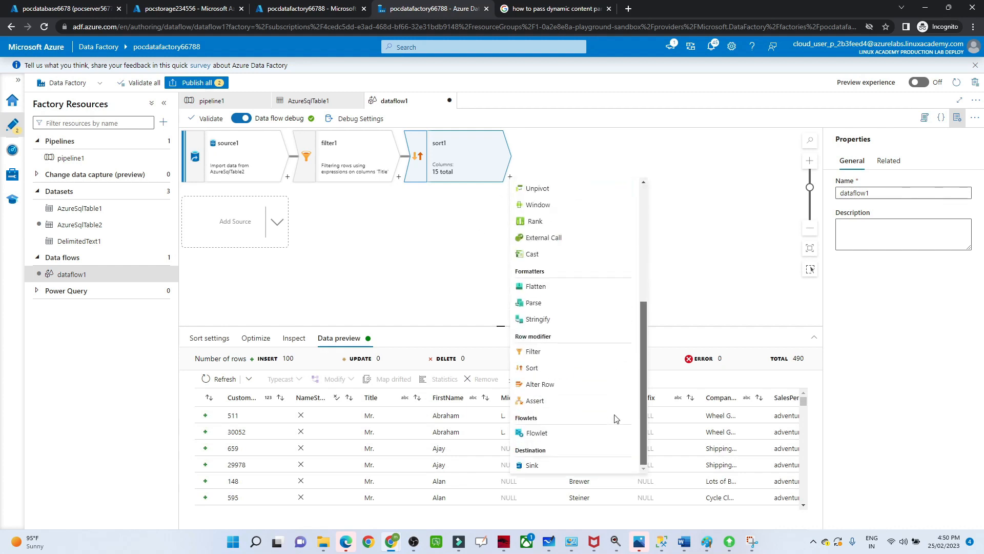
{"action": "left_click", "coordinate": [533, 466]}
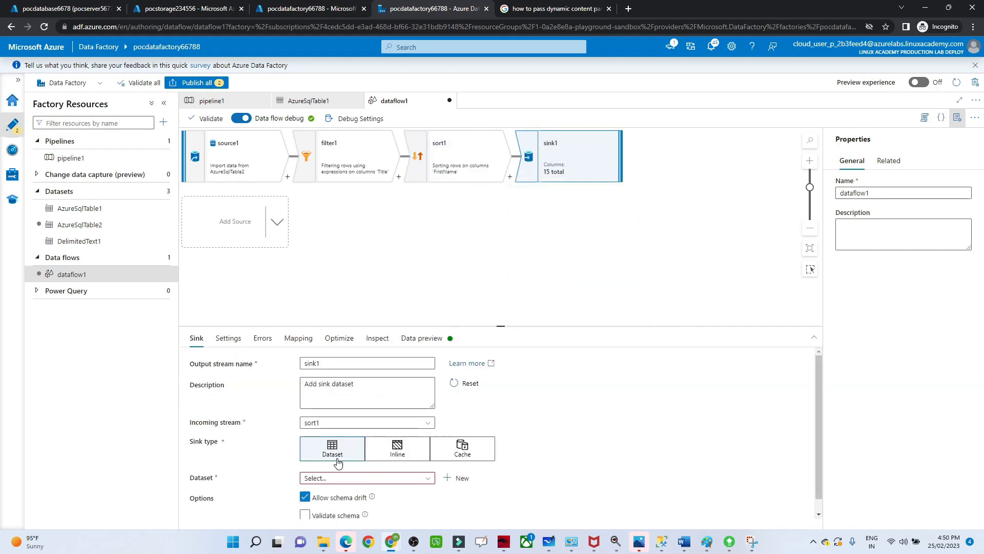
{"action": "left_click", "coordinate": [460, 479]}
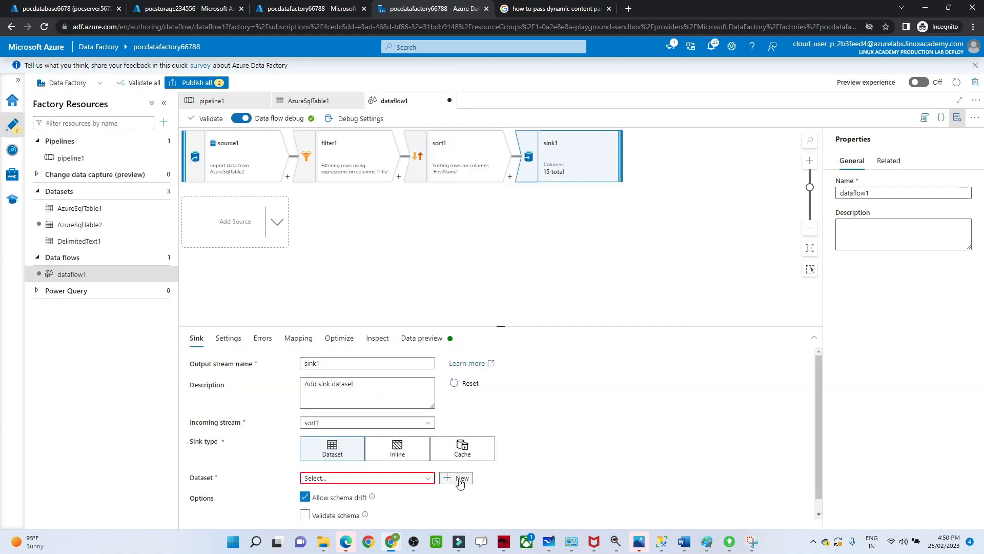
Choose Azure Blob Storage with the DelimitedText format for the sink dataset.
{"action": "left_click", "coordinate": [700, 242]}
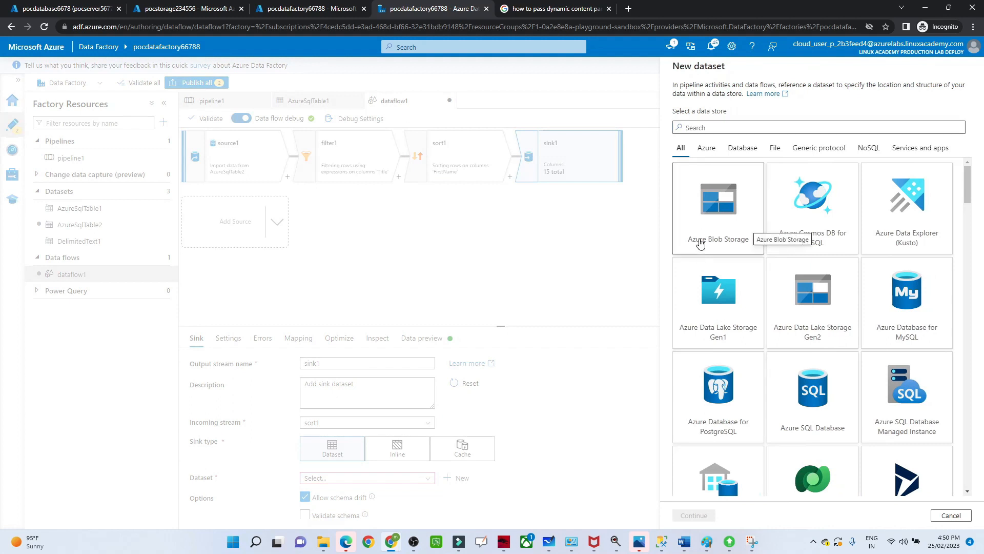
{"action": "left_click", "coordinate": [695, 516]}
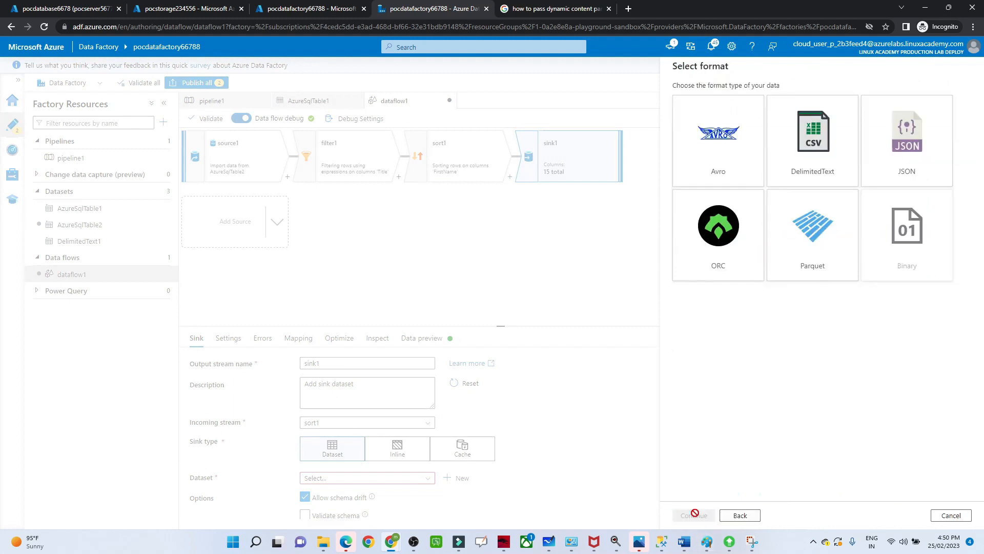
{"action": "left_click", "coordinate": [805, 160]}
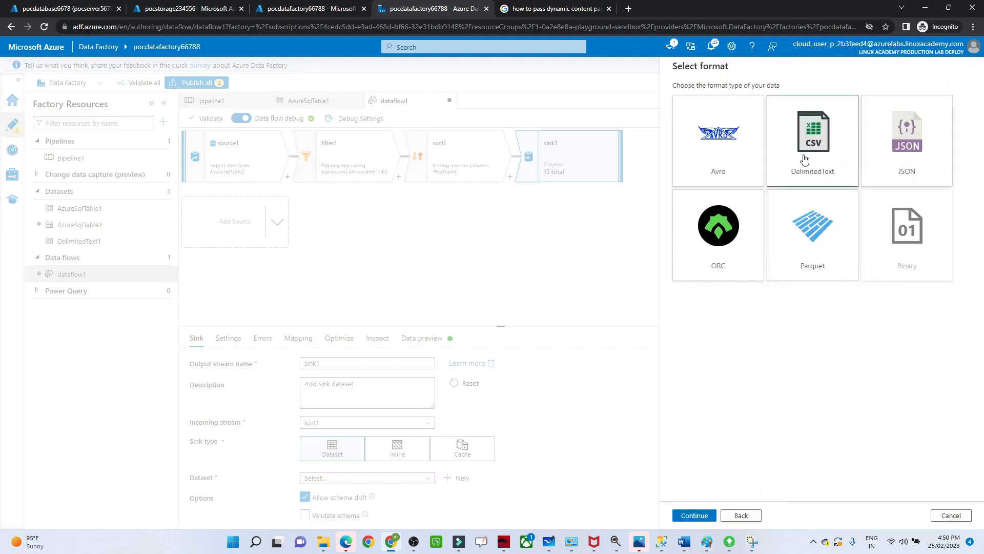
{"action": "left_click", "coordinate": [693, 516]}
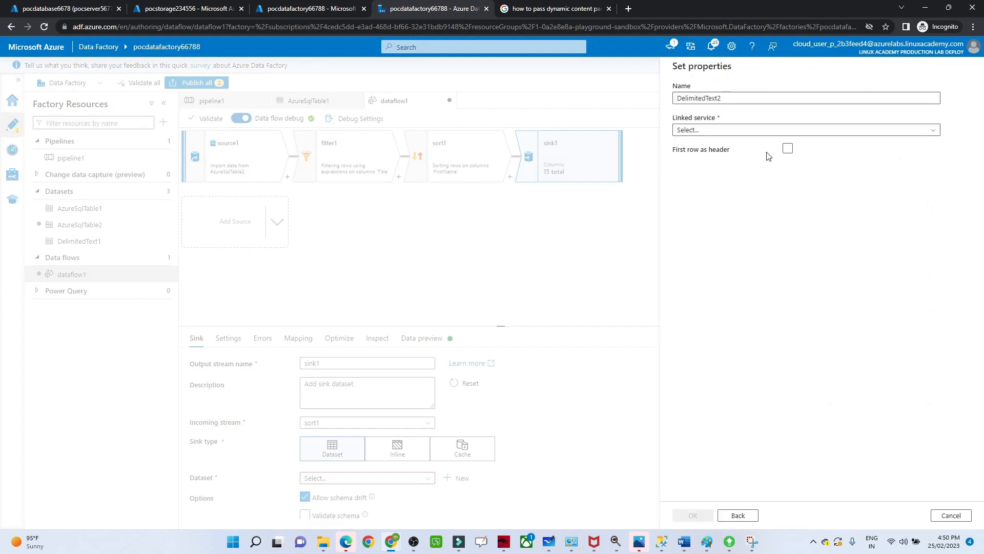
Create a new blob storage linked service on the pocstorage234556 account.
{"action": "left_click", "coordinate": [730, 132]}
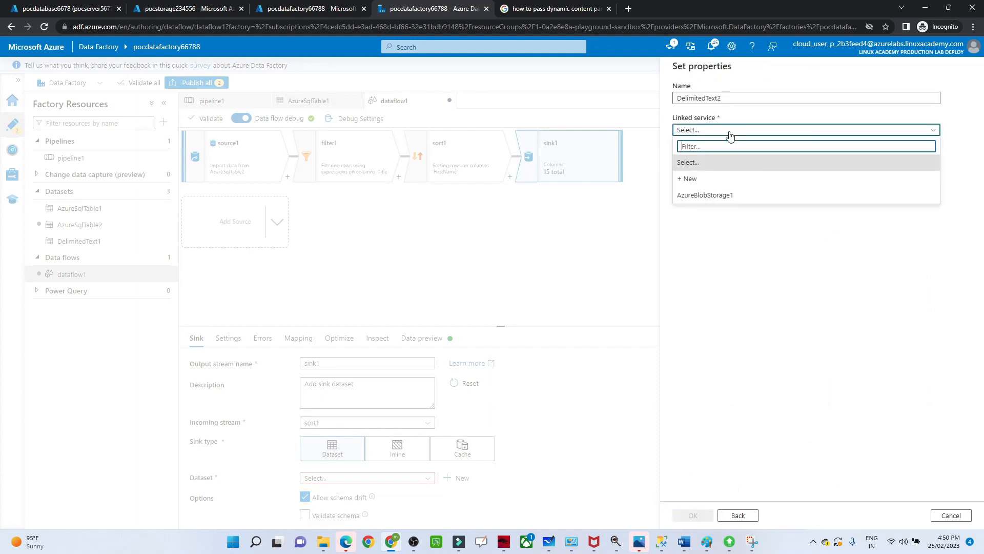
{"action": "left_click", "coordinate": [695, 180]}
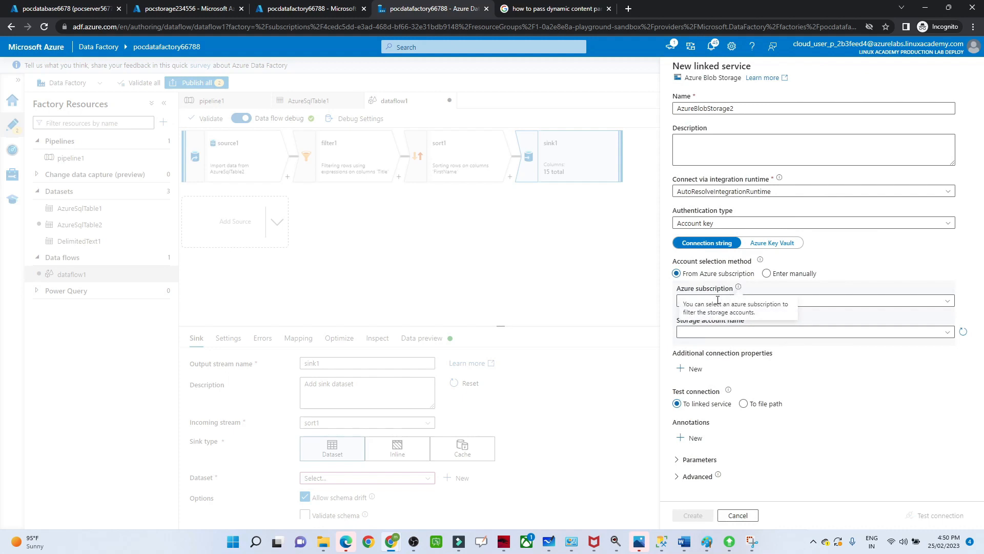
{"action": "left_click", "coordinate": [820, 302]}
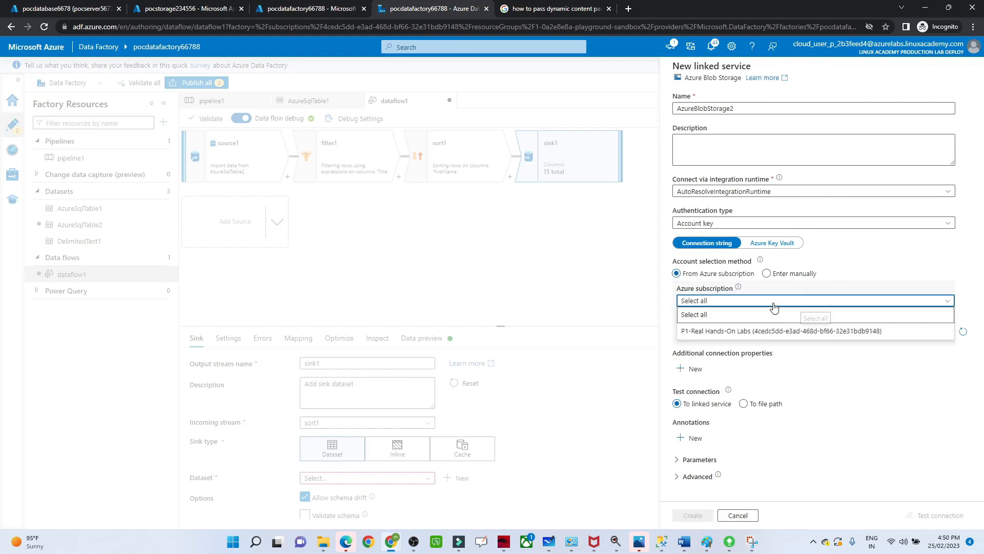
{"action": "left_click", "coordinate": [745, 332]}
{"action": "left_click", "coordinate": [745, 332]}
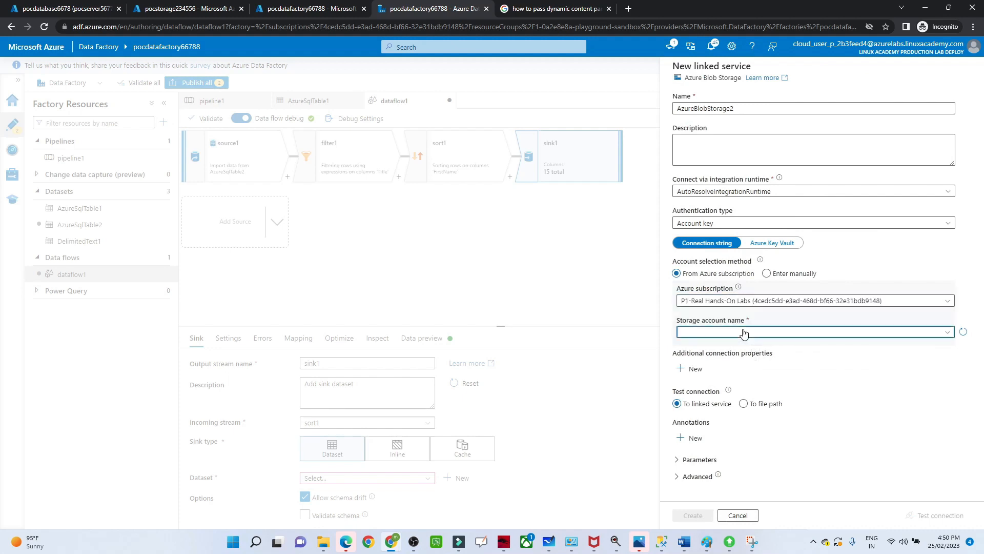
{"action": "left_click", "coordinate": [725, 349]}
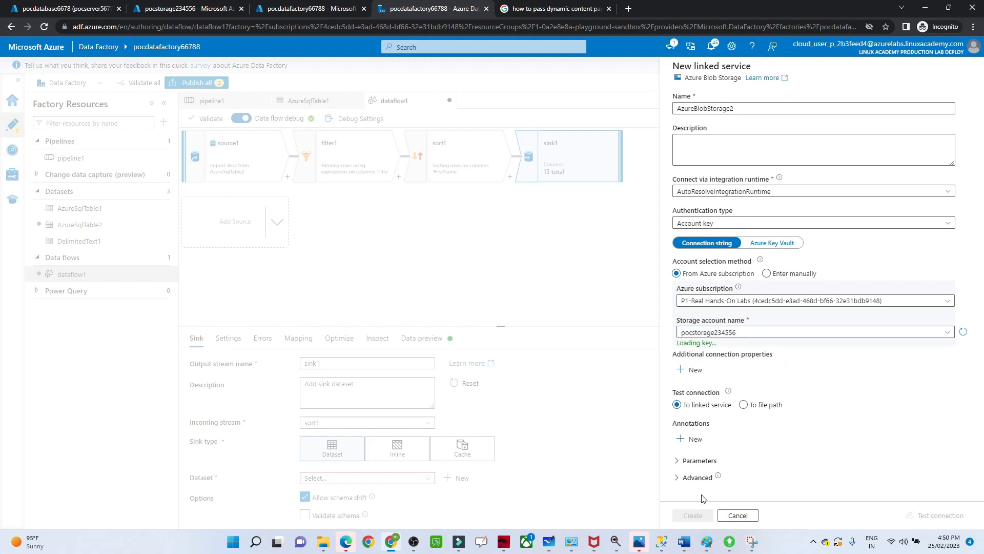
{"action": "left_click", "coordinate": [693, 515]}
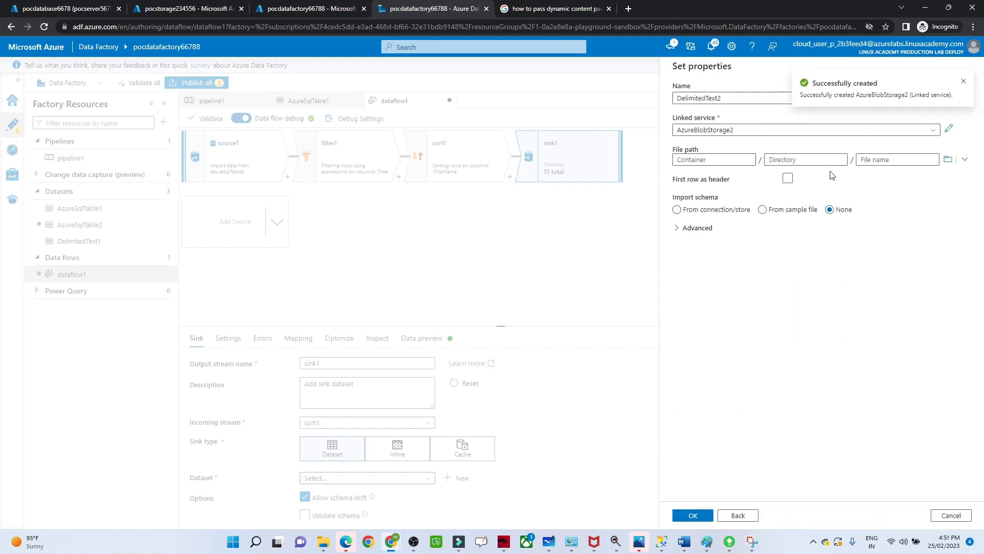
Set the file path to dataflowoutput with first row as header and save DelimitedText2.
{"action": "left_click", "coordinate": [948, 159]}
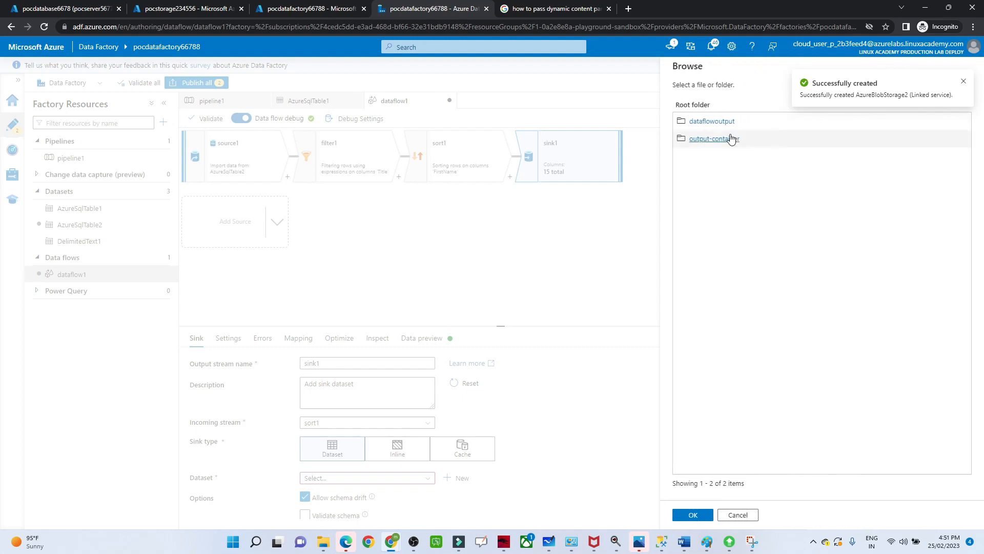
{"action": "left_click", "coordinate": [716, 122]}
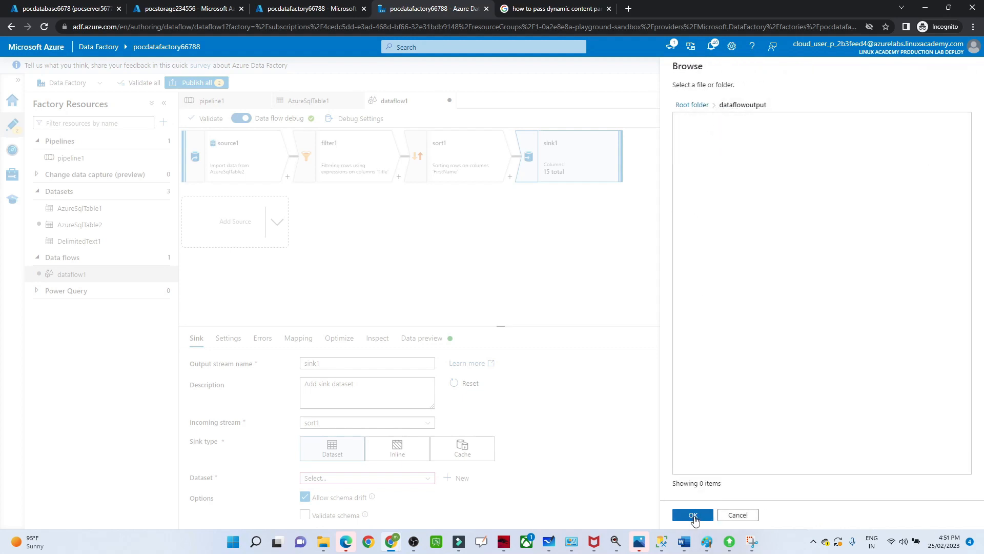
{"action": "left_click", "coordinate": [693, 515]}
{"action": "left_click", "coordinate": [788, 178]}
{"action": "left_click", "coordinate": [691, 516]}
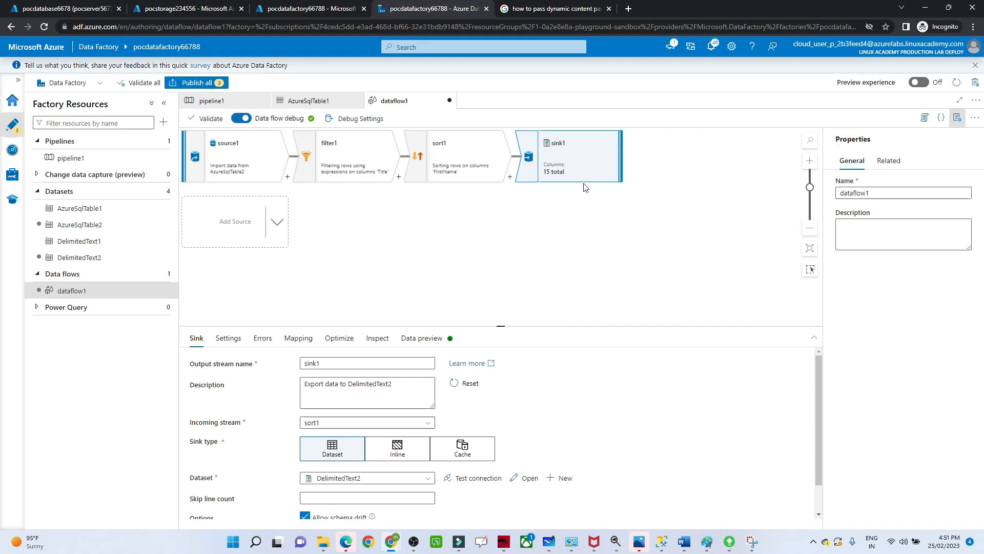
Preview sink1's 490 Mr. rows sorted by FirstName, then bring up the Pipelines actions menu.
{"action": "left_click", "coordinate": [434, 344]}
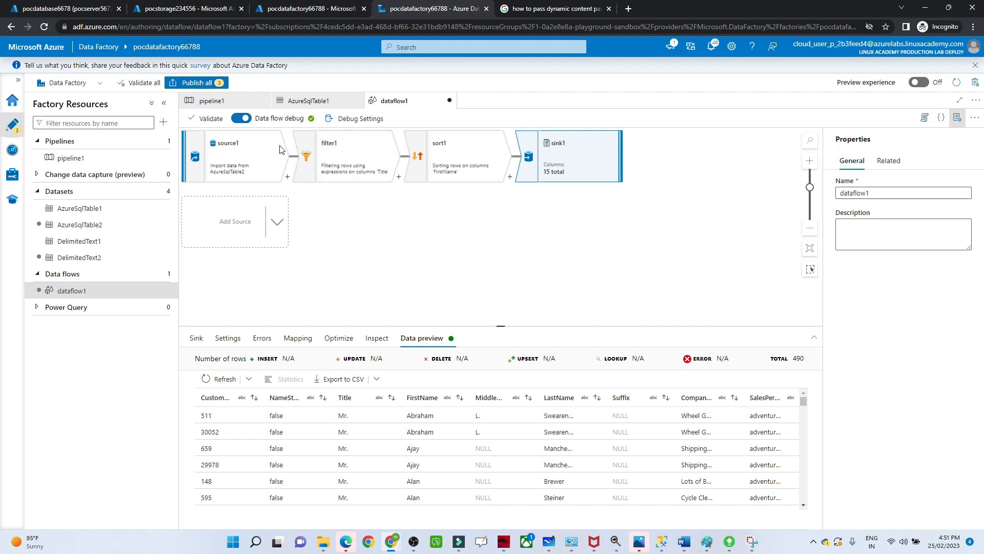
{"action": "left_click", "coordinate": [163, 145]}
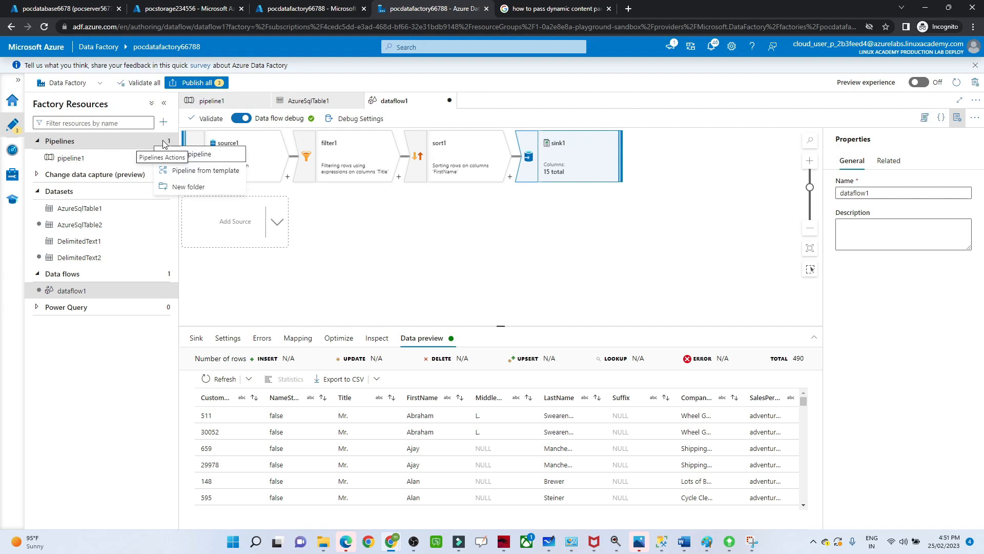
Create pipeline2 with a Data flow activity that runs dataflow1.
{"action": "left_click", "coordinate": [193, 155]}
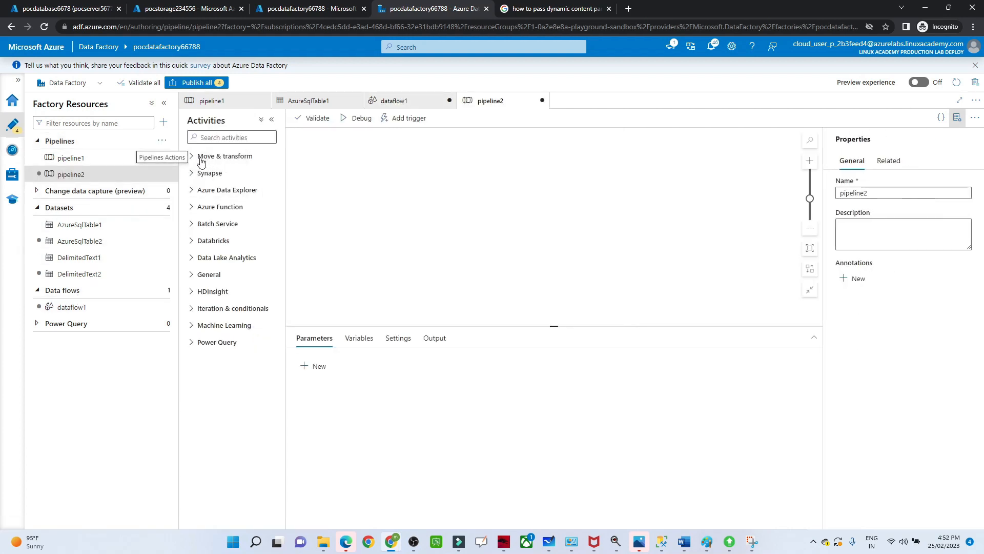
{"action": "left_click_drag", "start_coordinate": [85, 311], "coordinate": [430, 208]}
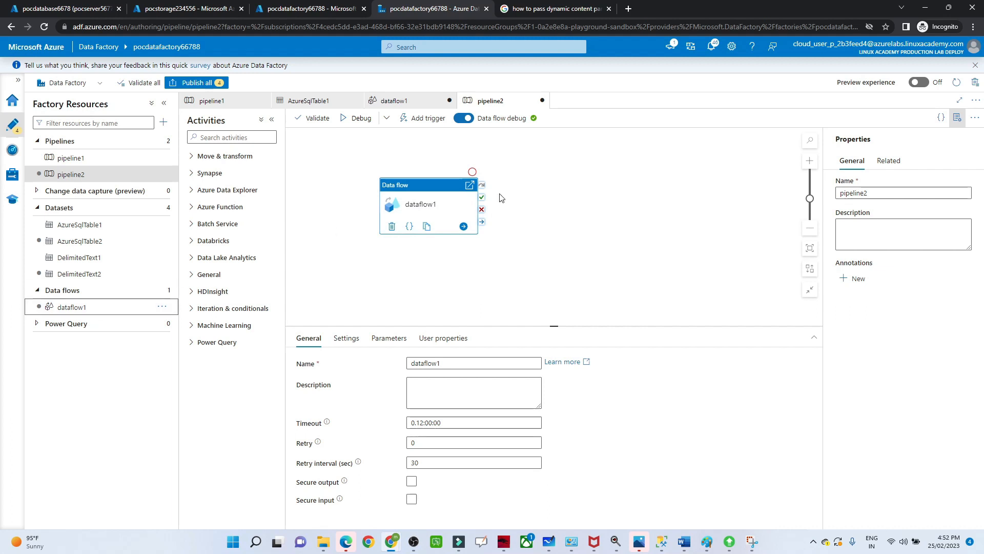
{"action": "left_click", "coordinate": [438, 262]}
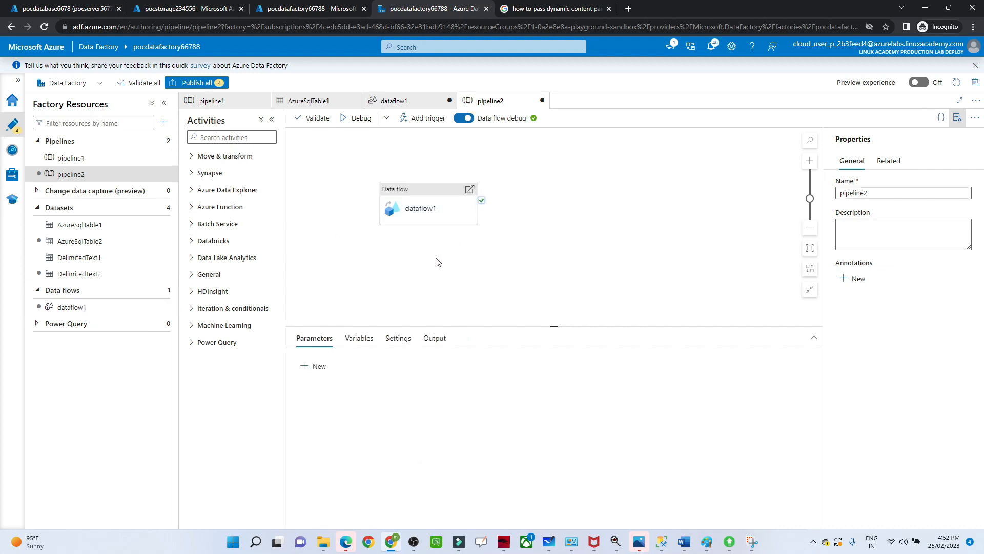
{"action": "left_click", "coordinate": [421, 193]}
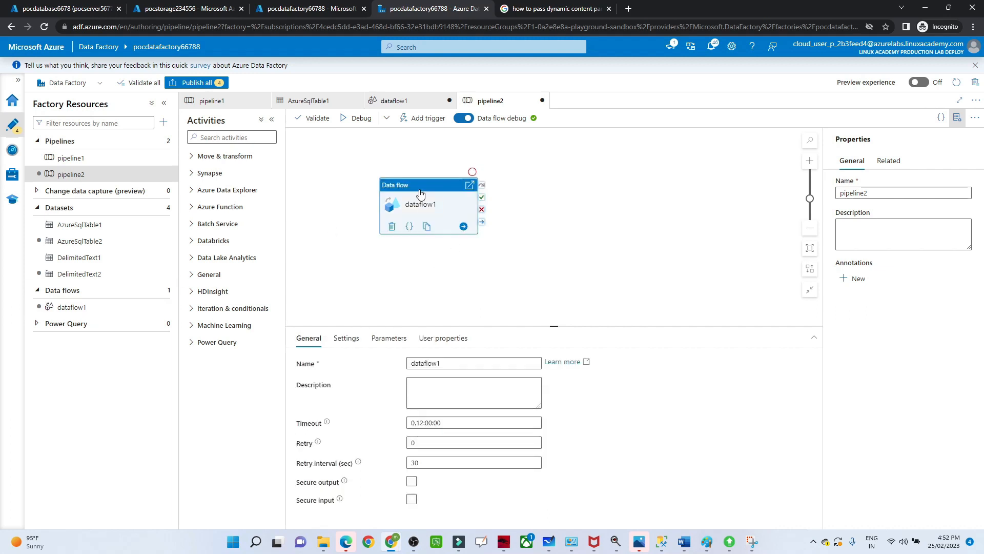
Publish all pending changes, trigger pipeline2 now, and go to the Pipeline runs monitor.
{"action": "left_click", "coordinate": [207, 84]}
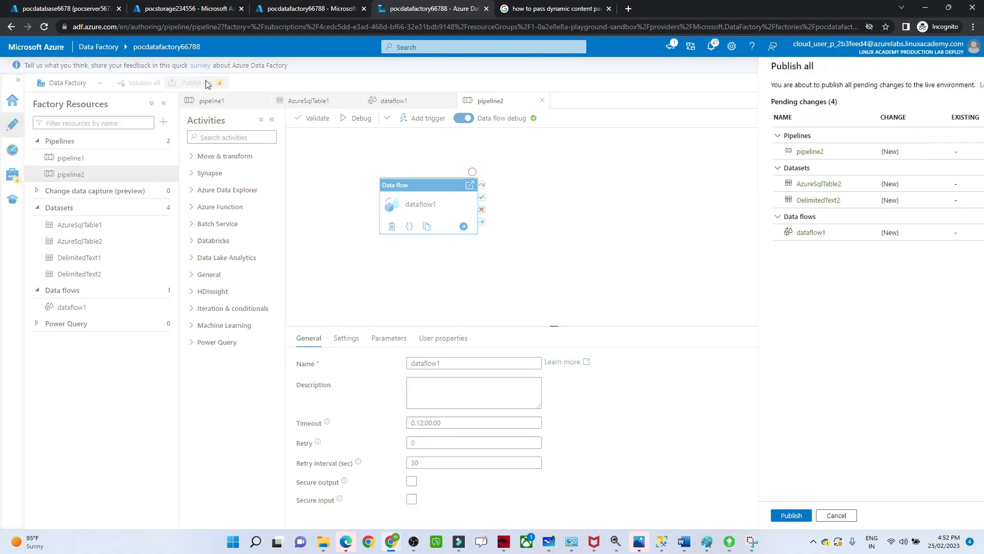
{"action": "left_click", "coordinate": [691, 515]}
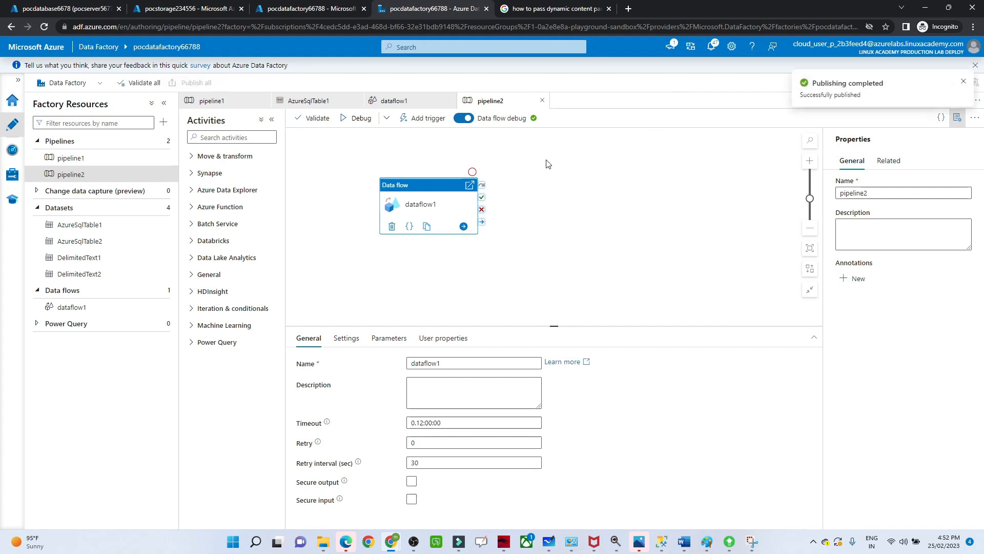
{"action": "left_click", "coordinate": [424, 118]}
{"action": "left_click", "coordinate": [433, 137]}
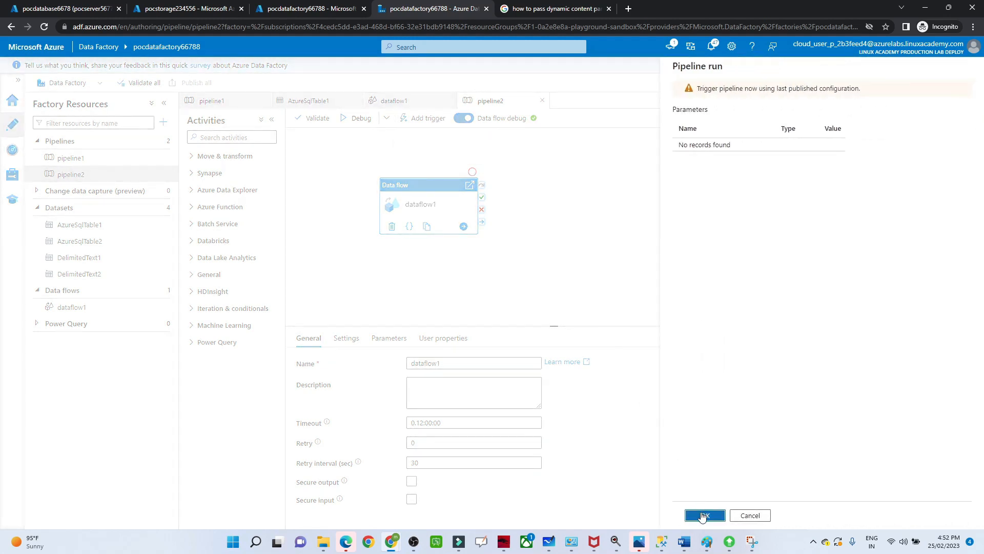
{"action": "left_click", "coordinate": [703, 515]}
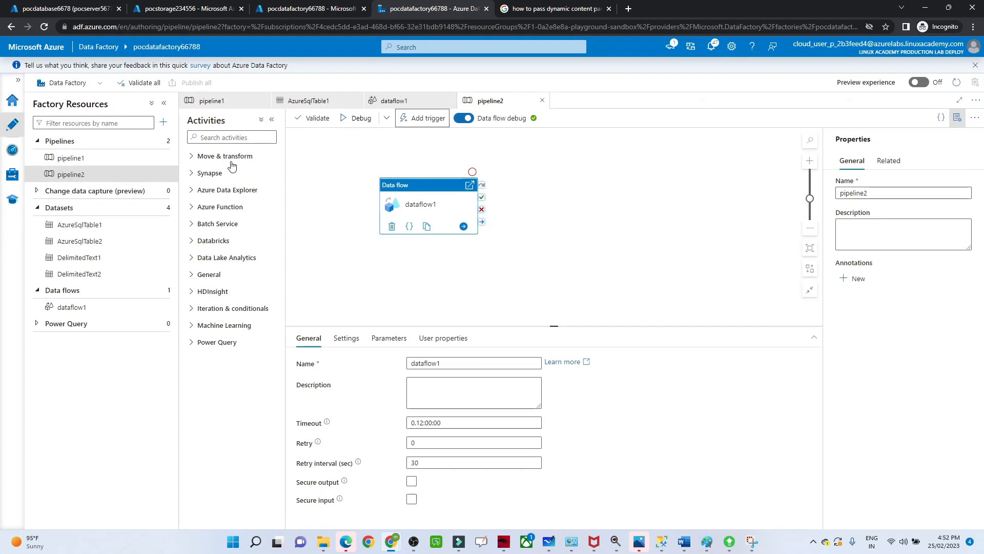
{"action": "left_click", "coordinate": [8, 150]}
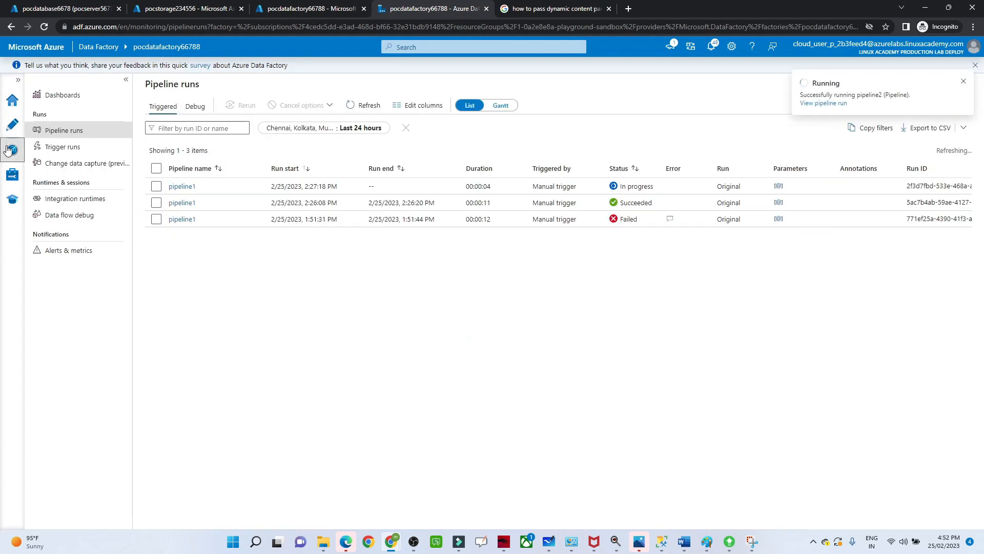
Refresh the Pipeline runs list until pipeline2 shows Succeeded after 00:04:01.
{"action": "left_click", "coordinate": [365, 105]}
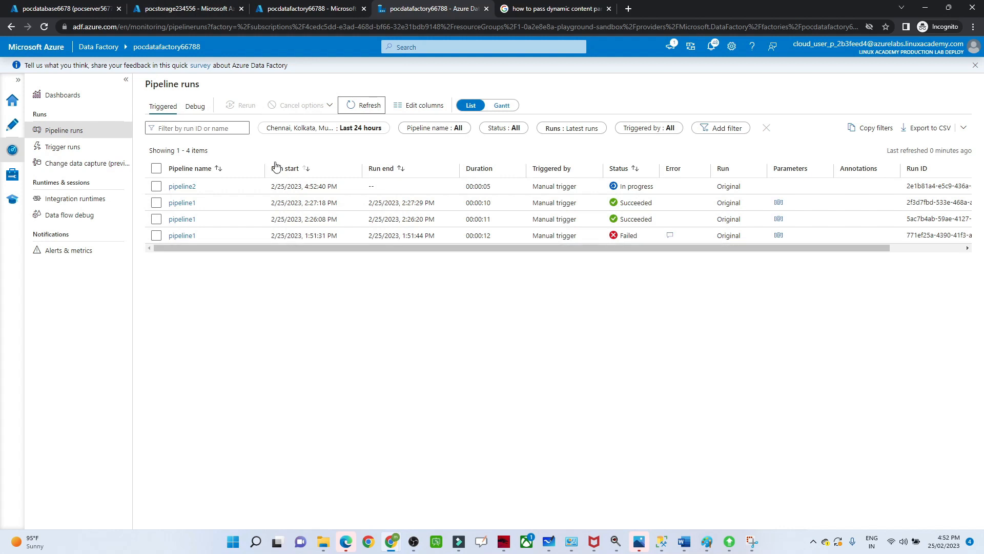
{"action": "left_click", "coordinate": [362, 106]}
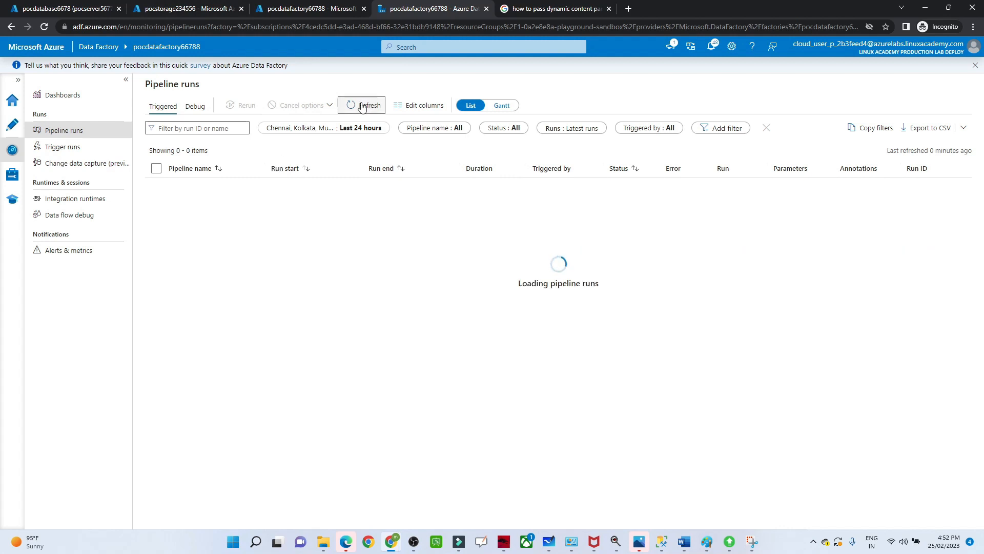
{"action": "left_click", "coordinate": [362, 106]}
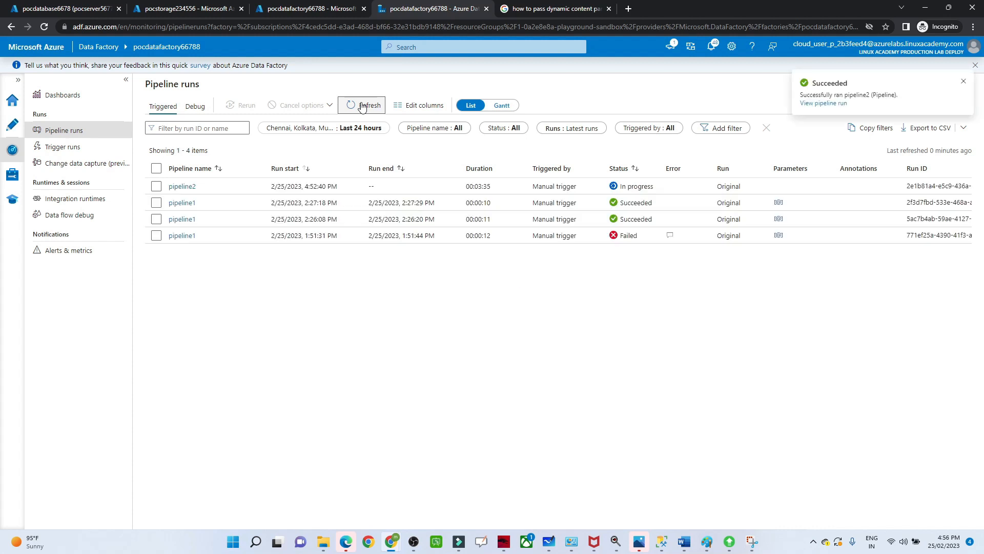
{"action": "left_click", "coordinate": [360, 104]}
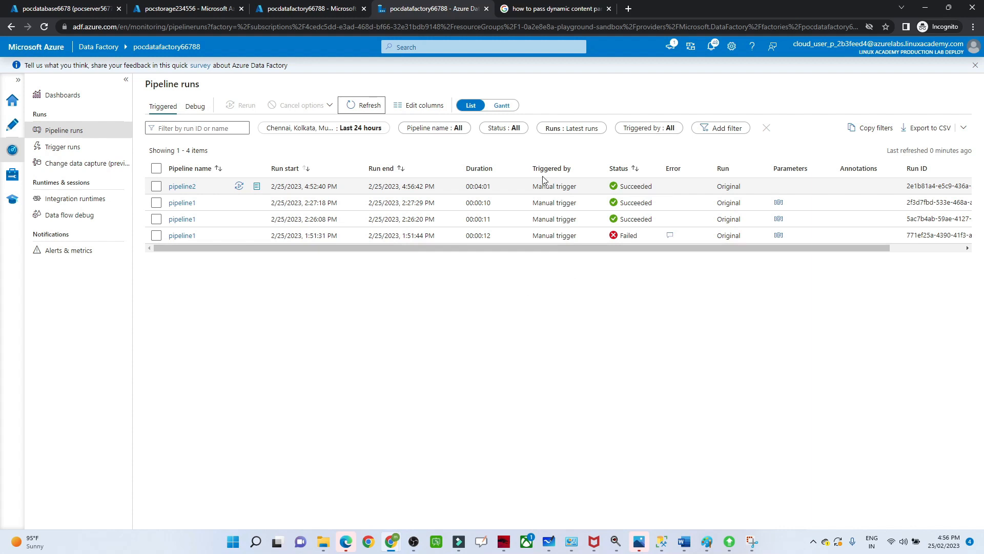
Preview the part-00000 CSV in dataflowoutput as a table, confirming Mr. rows sorted by FirstName.
{"action": "left_click", "coordinate": [175, 5]}
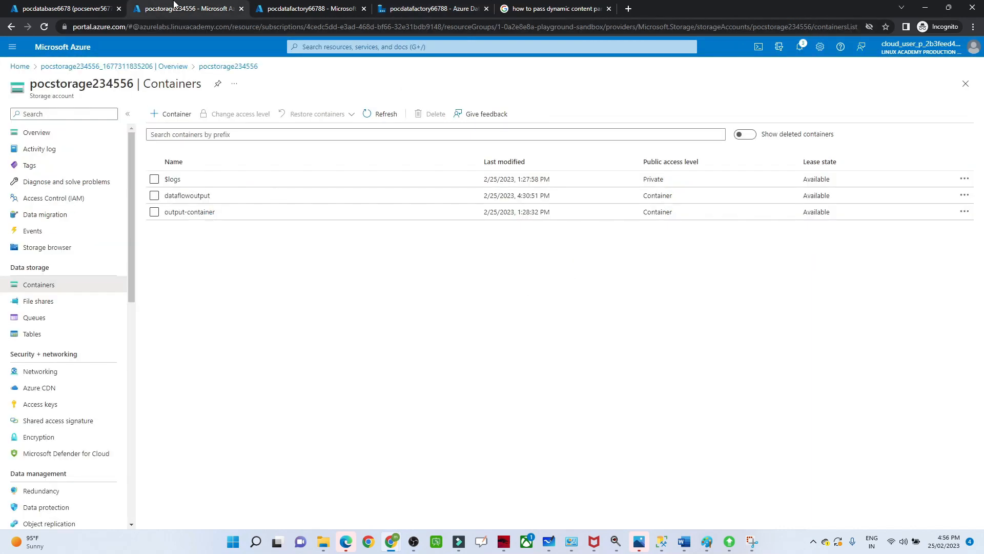
{"action": "left_click", "coordinate": [193, 196]}
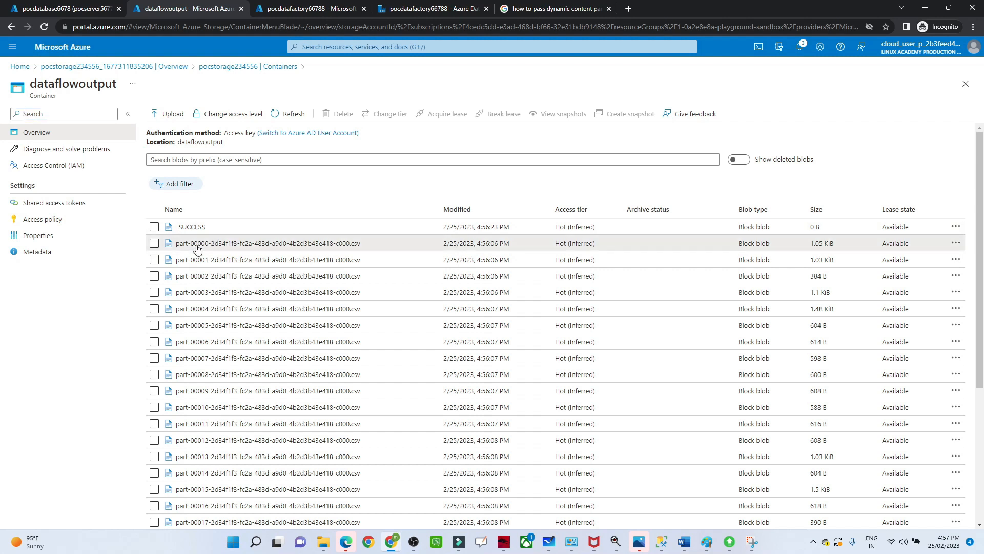
{"action": "left_click", "coordinate": [196, 244]}
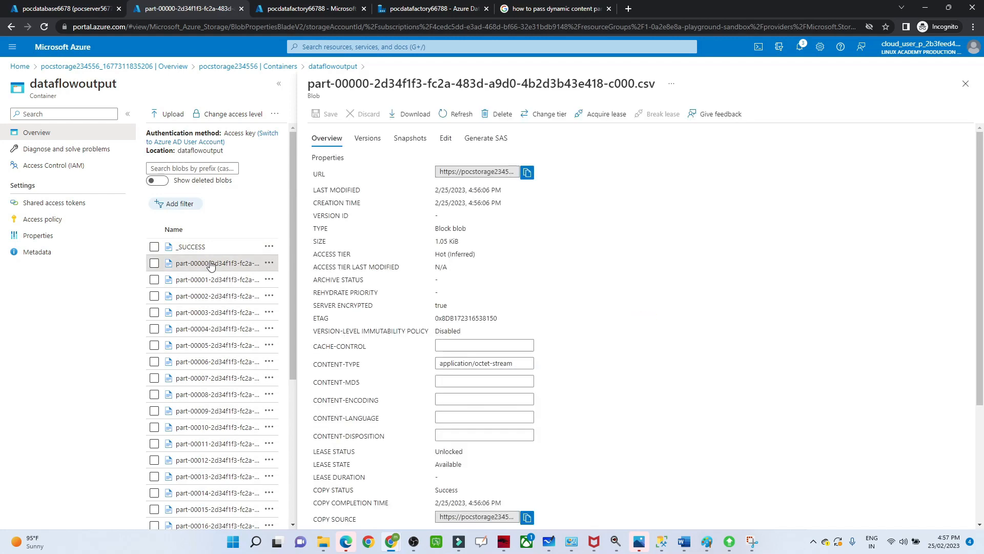
{"action": "left_click", "coordinate": [445, 139]}
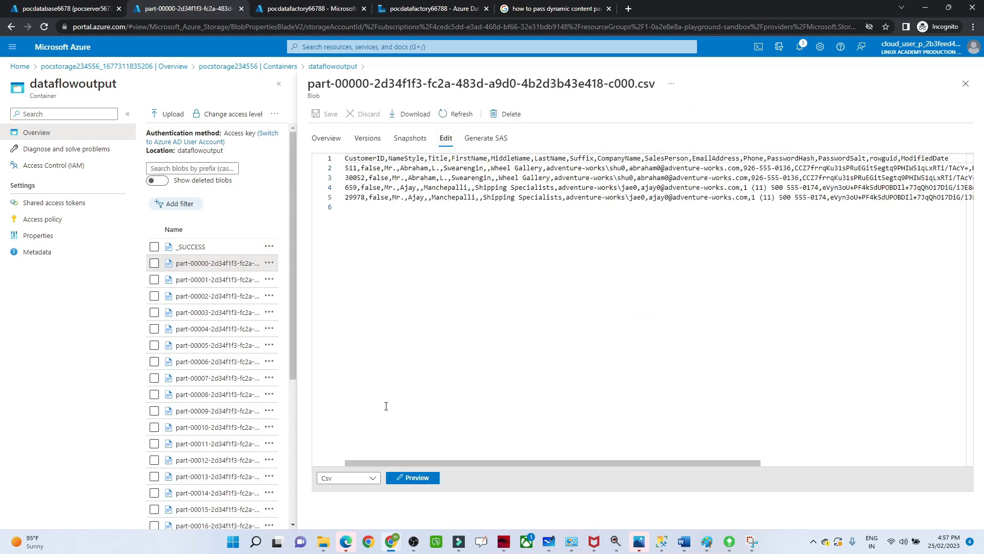
{"action": "left_click", "coordinate": [413, 479]}
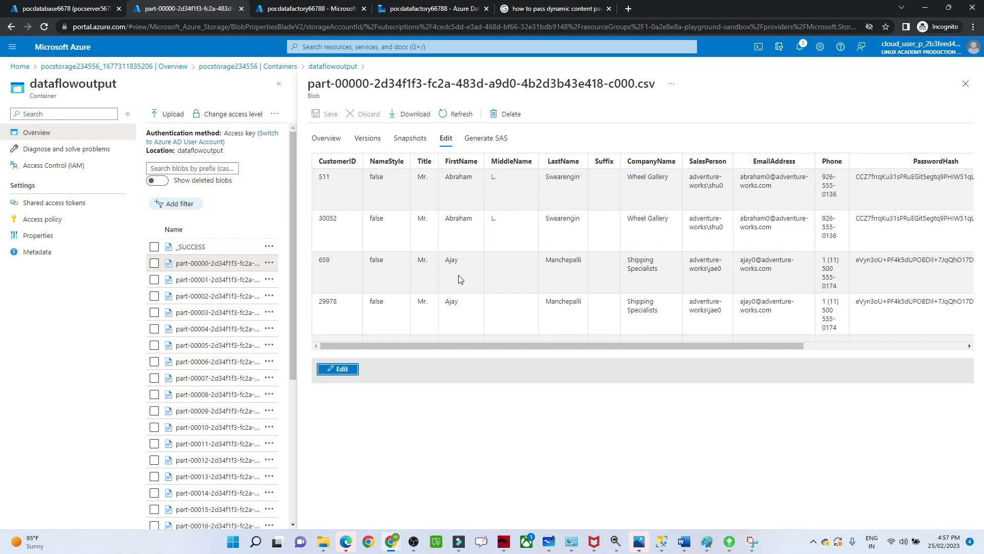
{"action": "left_click", "coordinate": [966, 84]}
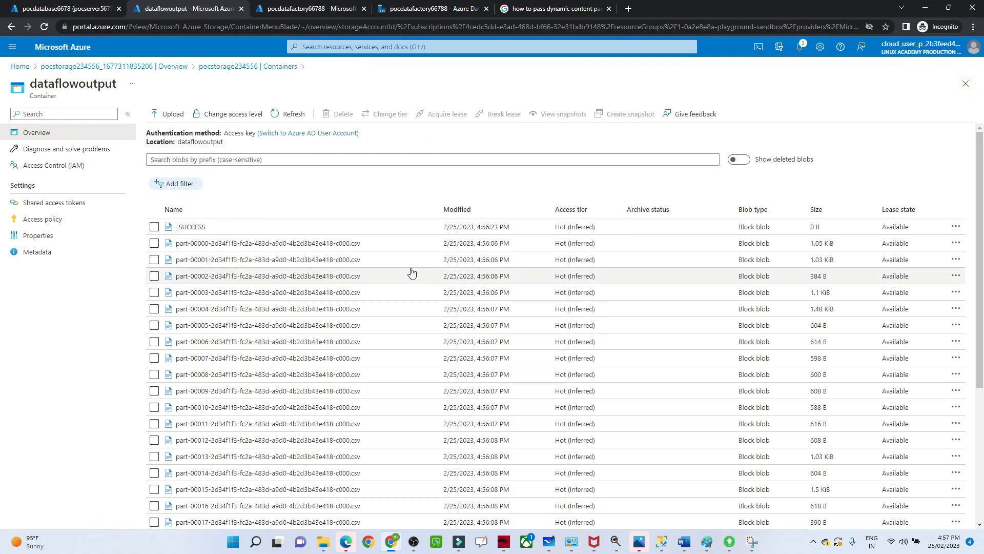
Return to Data Factory authoring and open the dataflow1 data flow.
{"action": "left_click", "coordinate": [319, 4]}
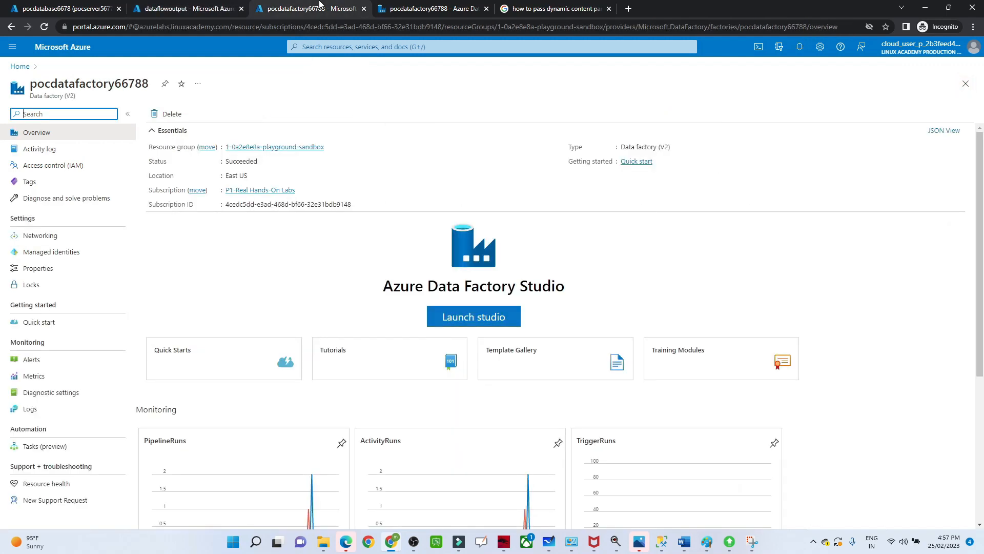
{"action": "left_click", "coordinate": [403, 8]}
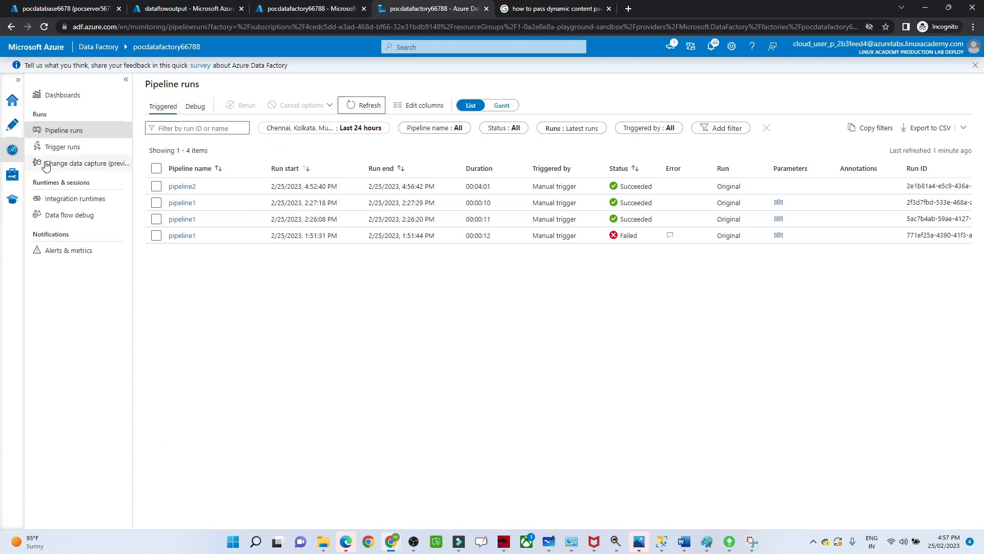
{"action": "left_click", "coordinate": [15, 128]}
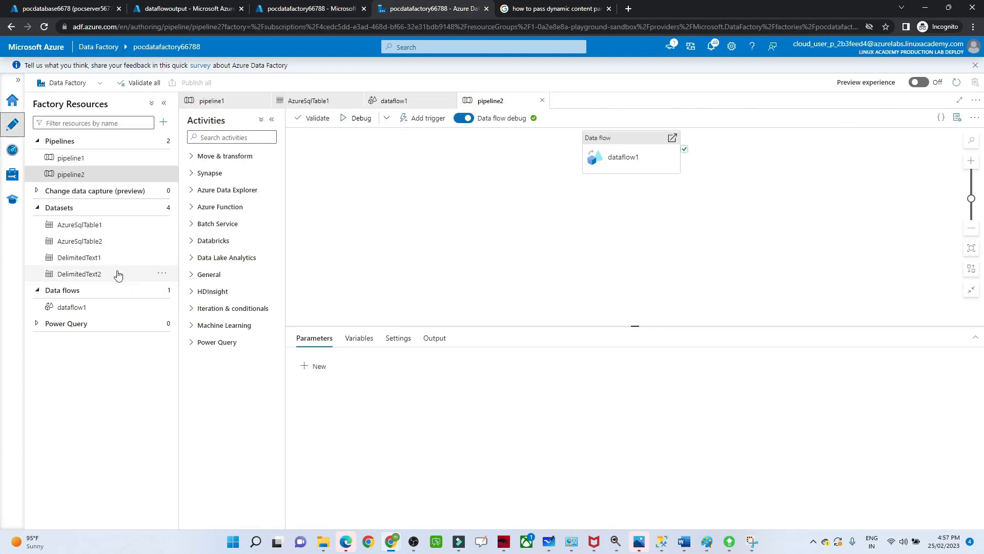
{"action": "left_click", "coordinate": [69, 307]}
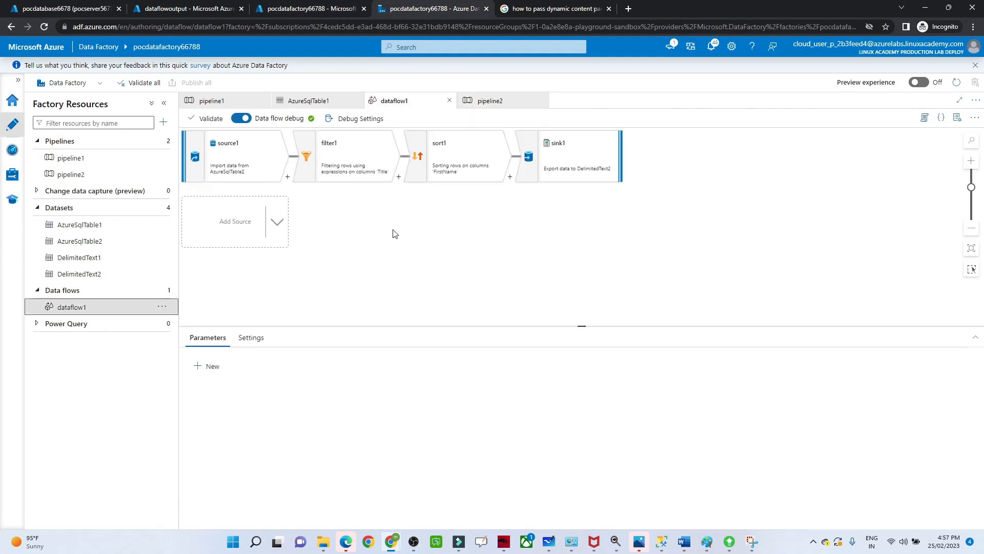
Set sink1's Optimize partitioning to Single partition.
{"action": "left_click", "coordinate": [573, 156]}
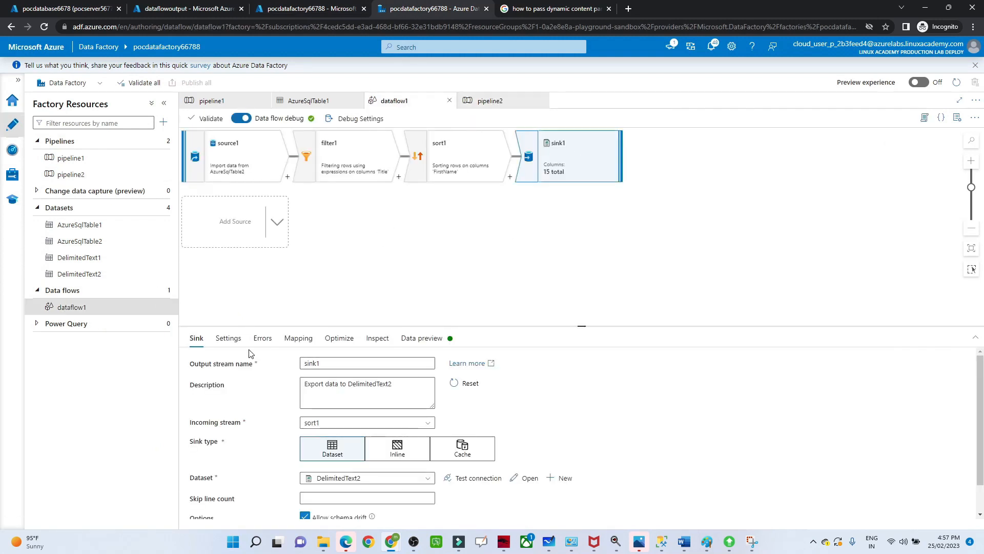
{"action": "left_click", "coordinate": [227, 340]}
{"action": "left_click", "coordinate": [262, 340]}
{"action": "left_click", "coordinate": [298, 339]}
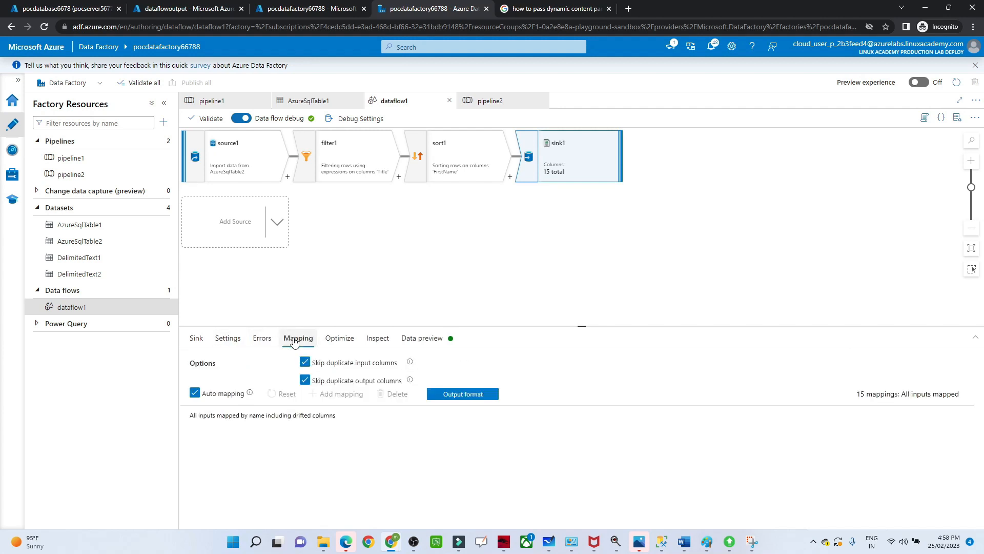
{"action": "left_click", "coordinate": [337, 339]}
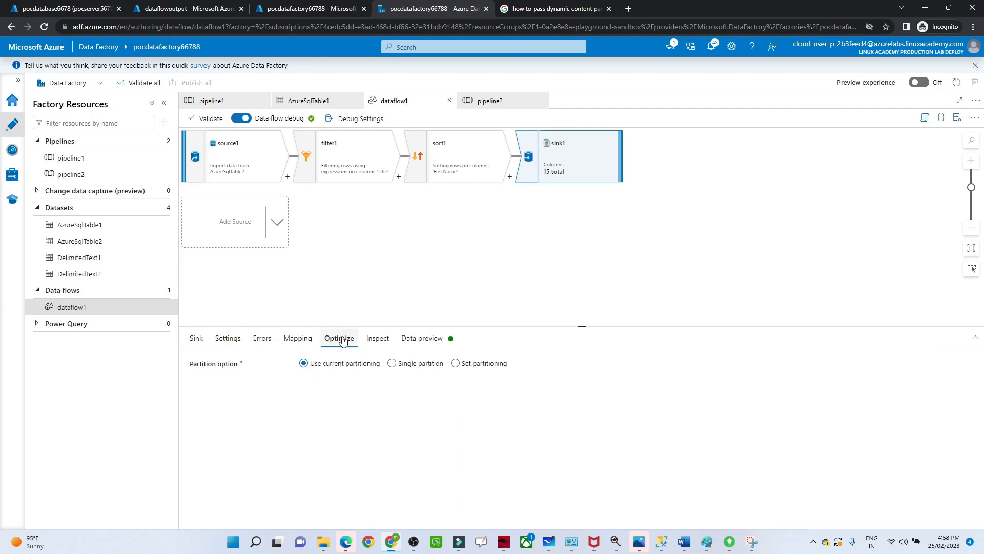
{"action": "left_click", "coordinate": [393, 366]}
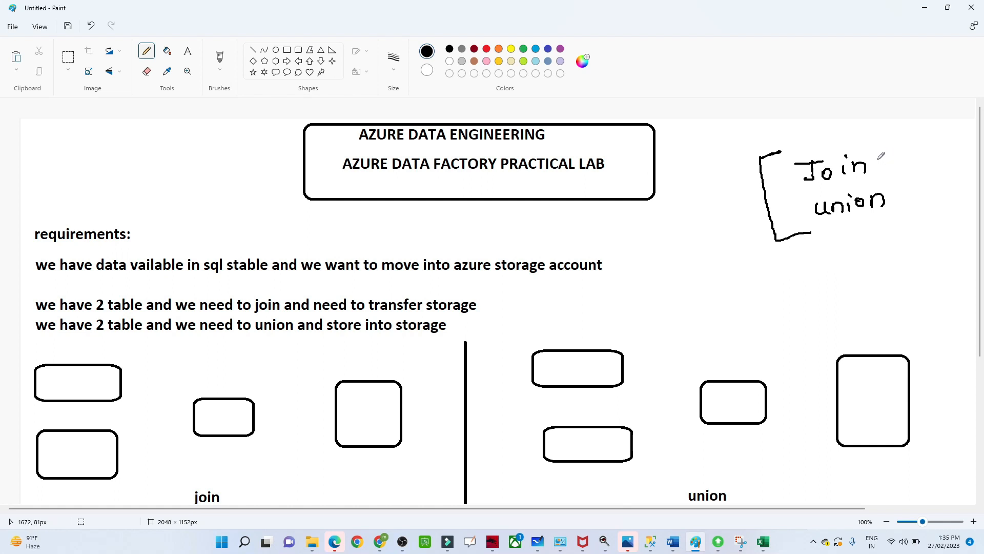
Draw pencil check marks beside Join and union on the whiteboard.
{"action": "left_click_drag", "start_coordinate": [880, 156], "coordinate": [914, 135]}
{"action": "left_click_drag", "start_coordinate": [900, 189], "coordinate": [925, 174]}
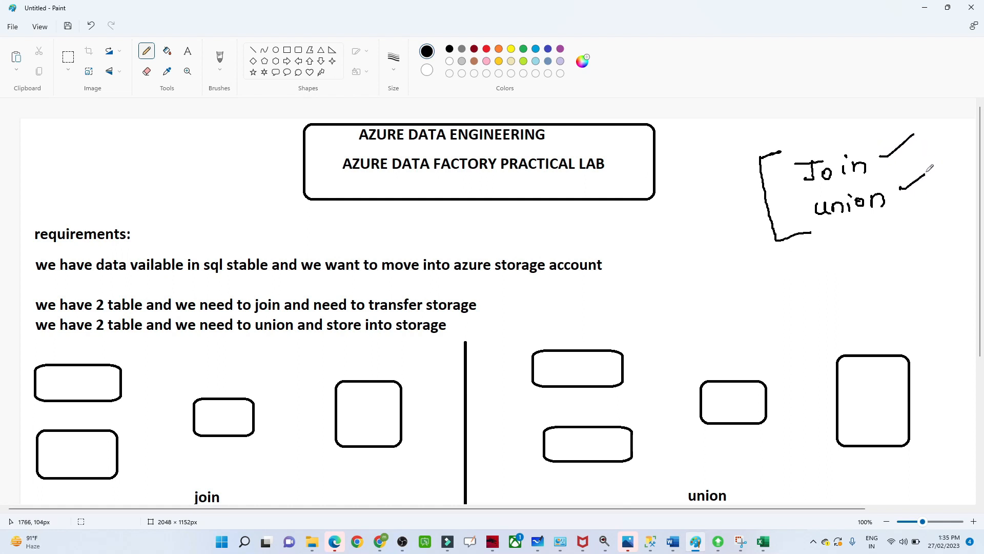
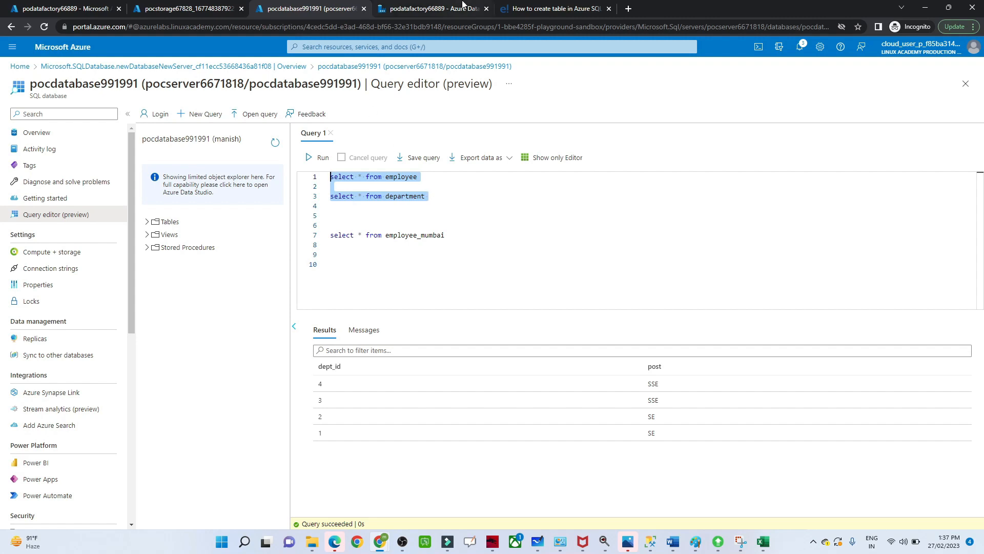
Switch from the SQL query editor to the podatafactory66889 Data Factory tab.
{"action": "left_click", "coordinate": [446, 6]}
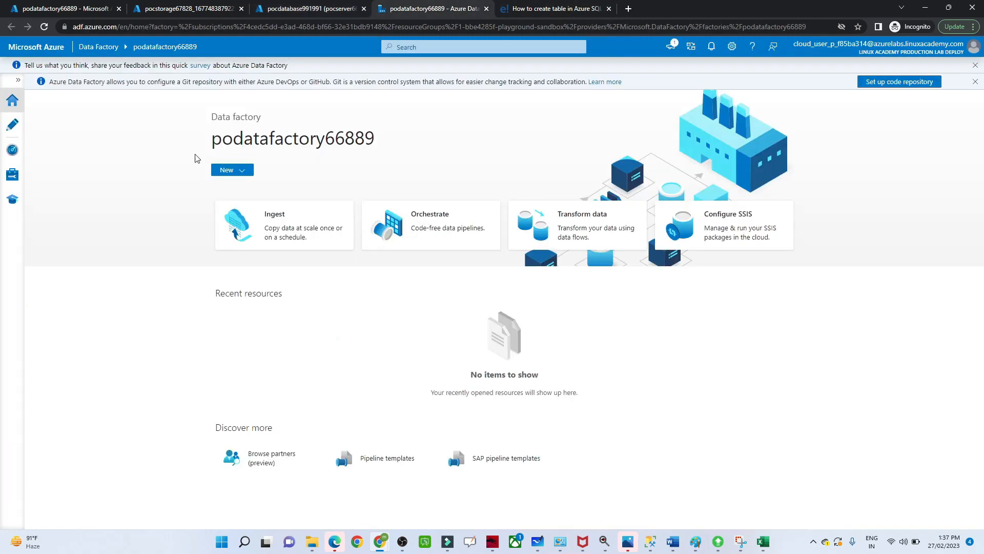
Create a new data flow, dataflow1, in the Author view and add its first source, source1.
{"action": "left_click", "coordinate": [12, 124]}
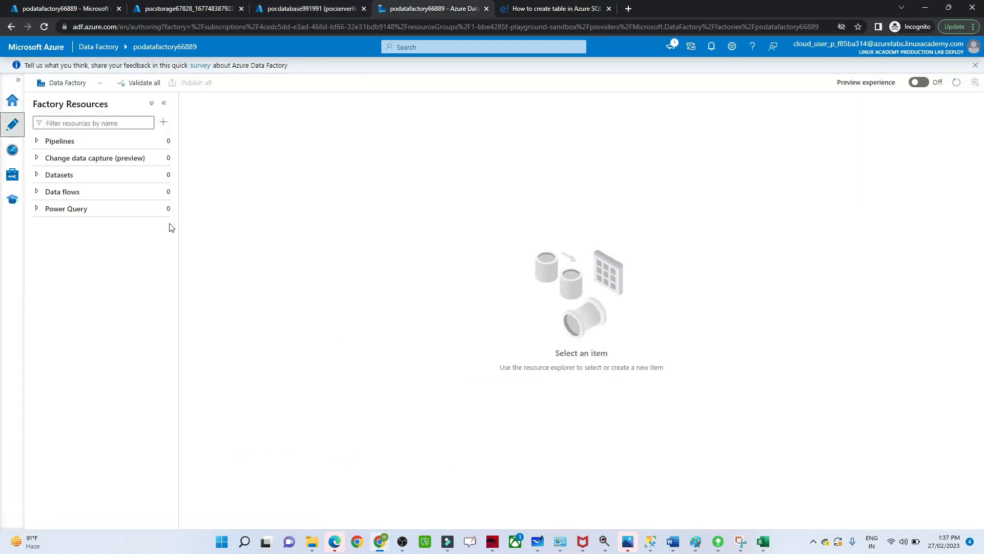
{"action": "left_click", "coordinate": [162, 193]}
{"action": "left_click", "coordinate": [188, 205]}
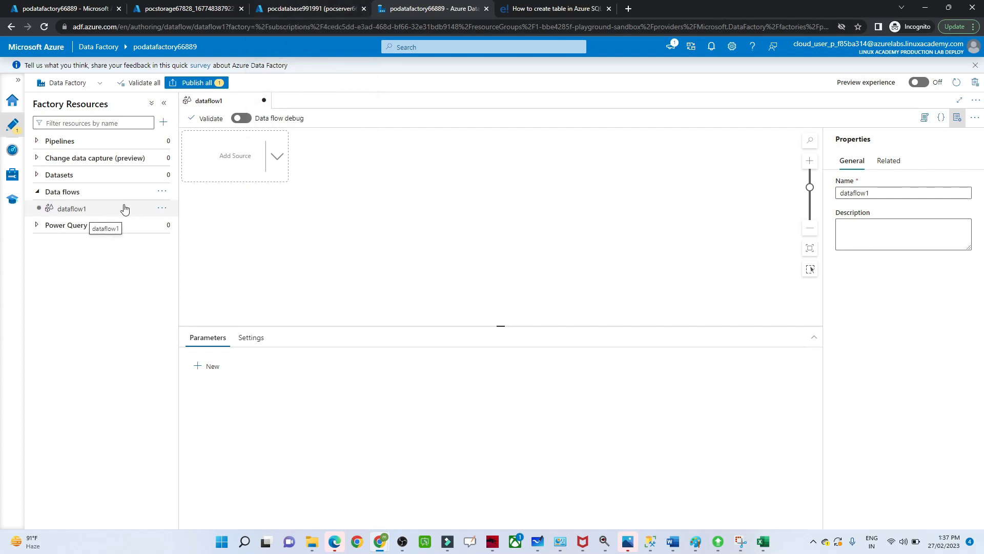
{"action": "left_click", "coordinate": [229, 157]}
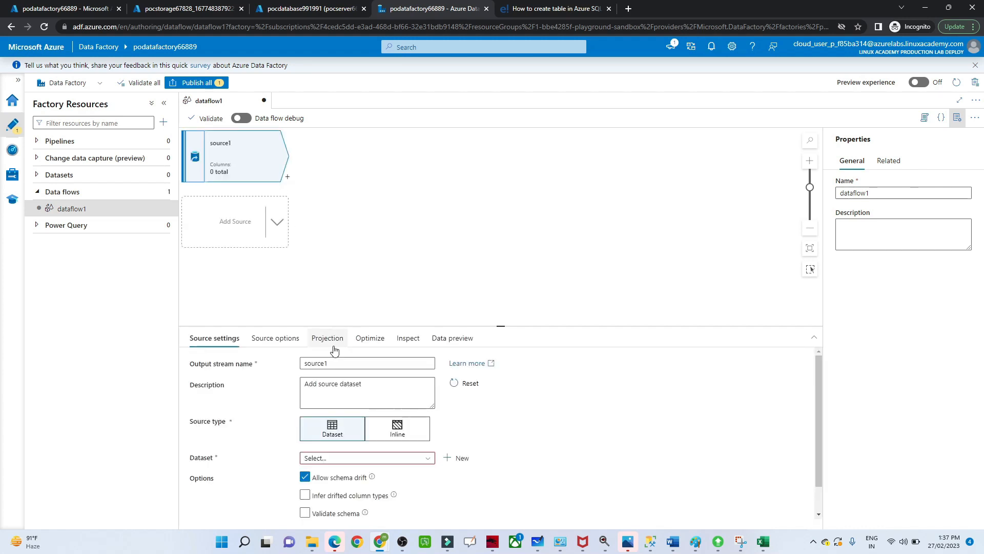
Start a new Azure SQL Database dataset for source1.
{"action": "left_click", "coordinate": [461, 459]}
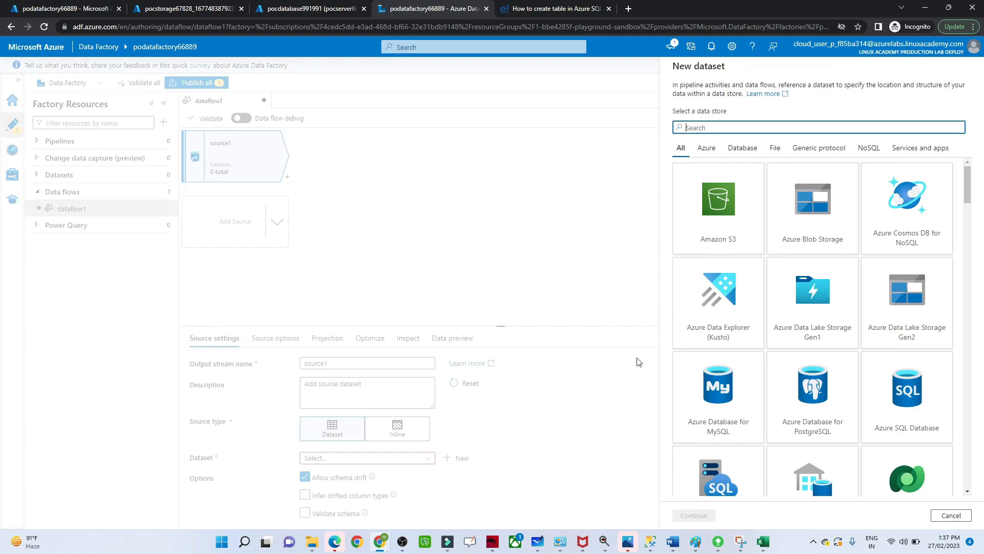
{"action": "left_click_drag", "start_coordinate": [968, 193], "coordinate": [963, 214]}
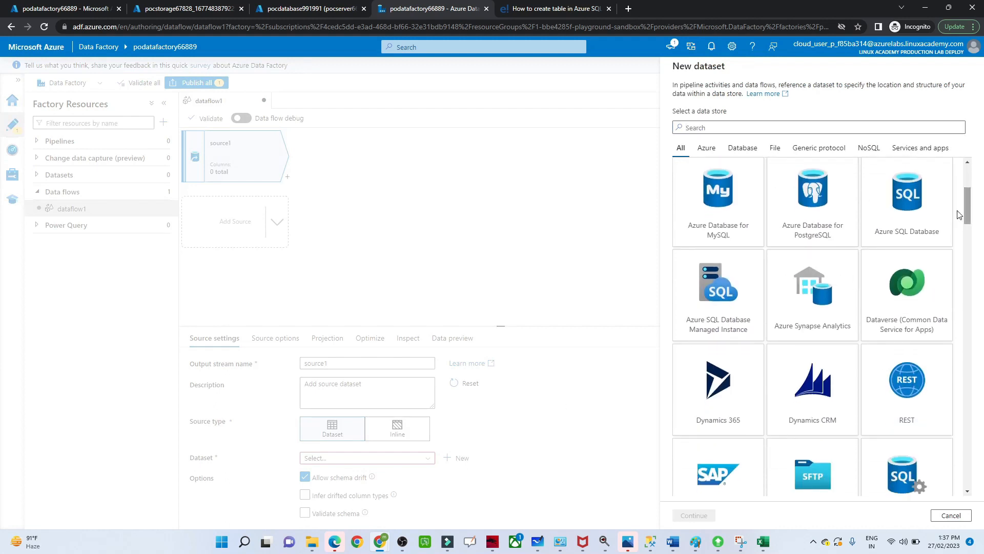
{"action": "left_click", "coordinate": [913, 221]}
{"action": "left_click", "coordinate": [691, 515]}
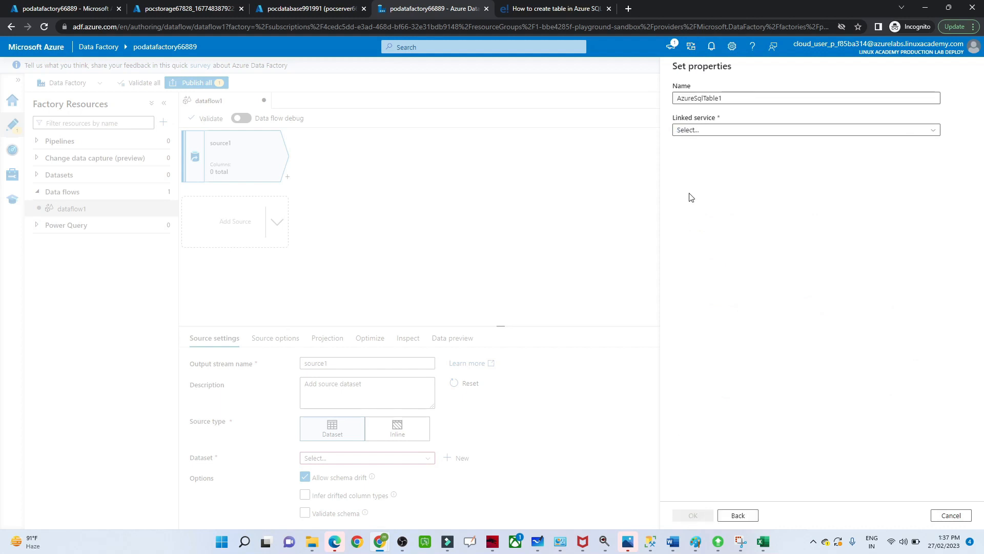
Create a linked service to pocdatabase991991 on pocserver6671818 in the P1-Real Hands-On Labs subscription with SQL login credentials.
{"action": "left_click", "coordinate": [690, 131]}
{"action": "left_click", "coordinate": [695, 182]}
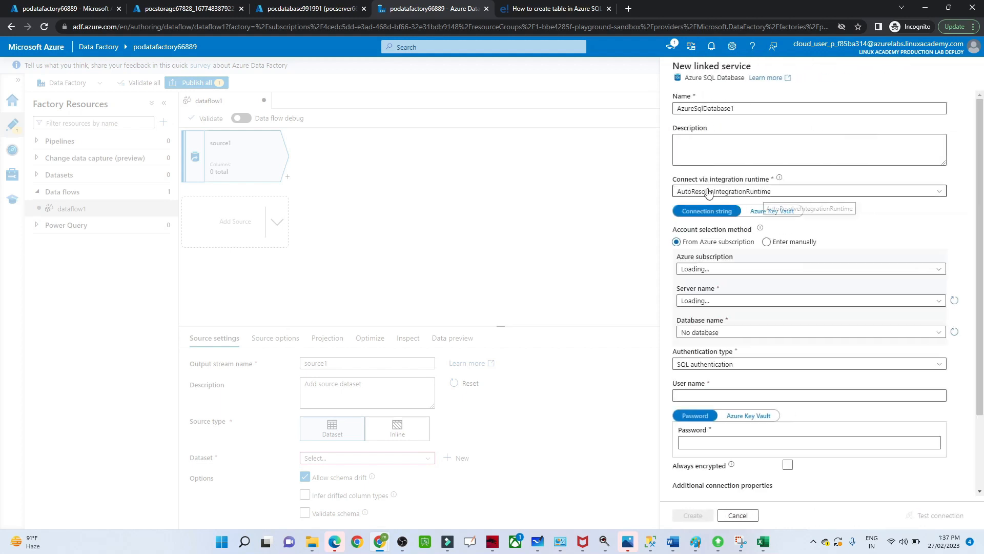
{"action": "left_click", "coordinate": [700, 269]}
{"action": "left_click", "coordinate": [693, 301]}
{"action": "left_click", "coordinate": [695, 301]}
{"action": "left_click", "coordinate": [697, 314]}
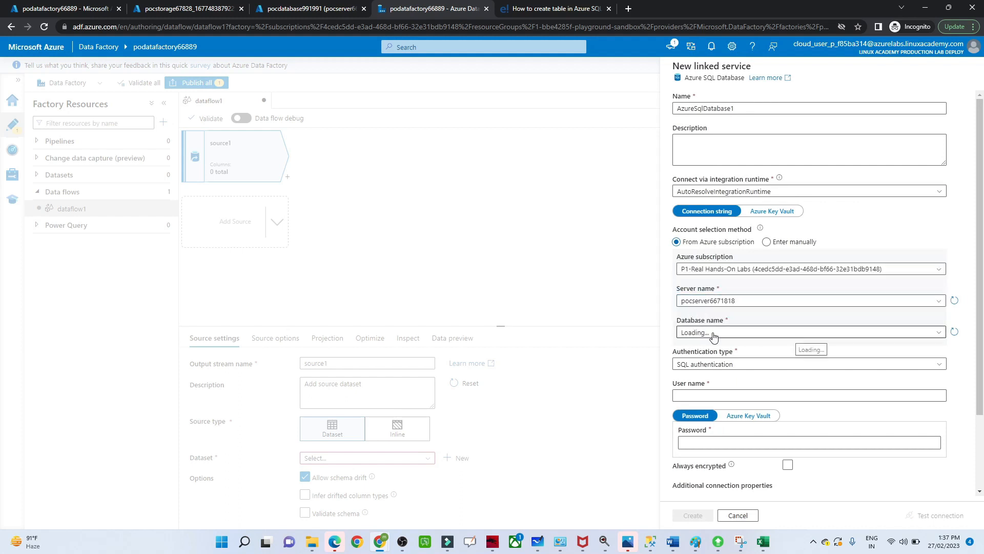
{"action": "left_click", "coordinate": [697, 333]}
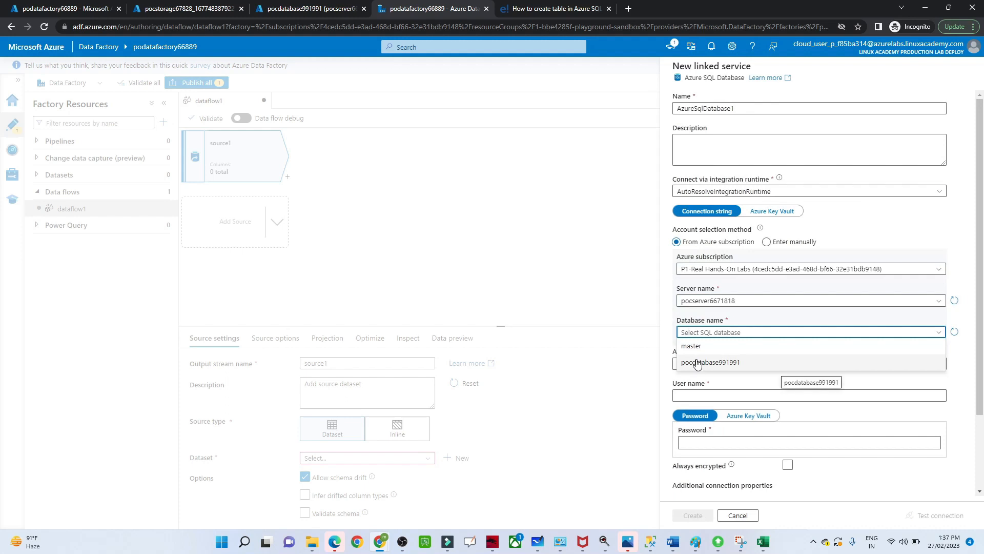
{"action": "left_click", "coordinate": [696, 358]}
{"action": "left_click", "coordinate": [690, 394]}
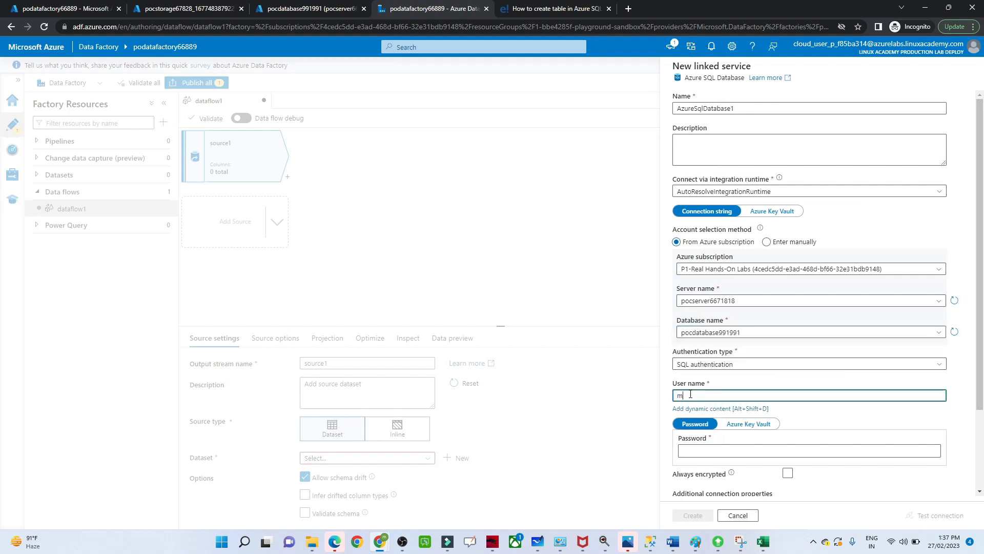
{"action": "left_click", "coordinate": [693, 450]}
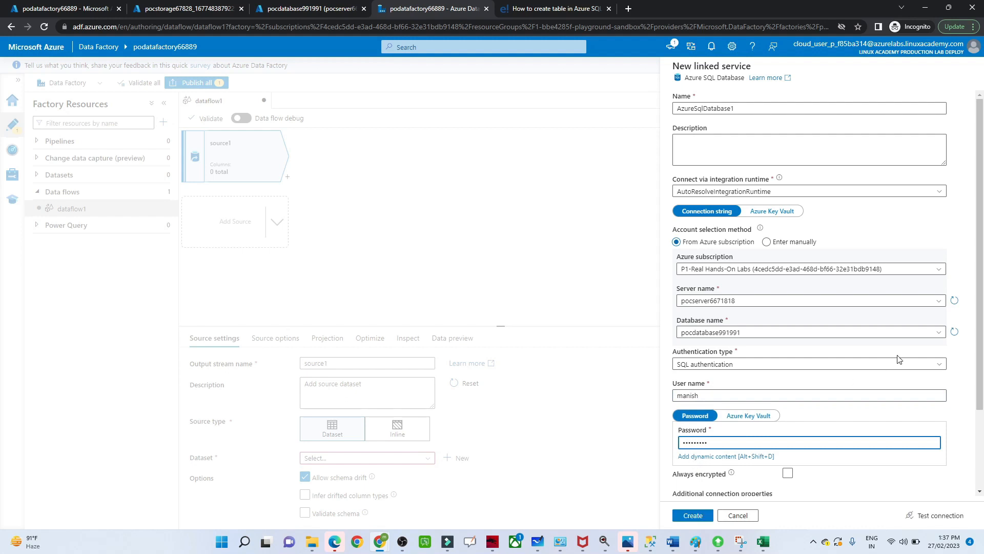
{"action": "scroll", "coordinate": [810, 410], "scroll_direction": "down", "scroll_amount": 2}
{"action": "mouse_move", "coordinate": [687, 550]}
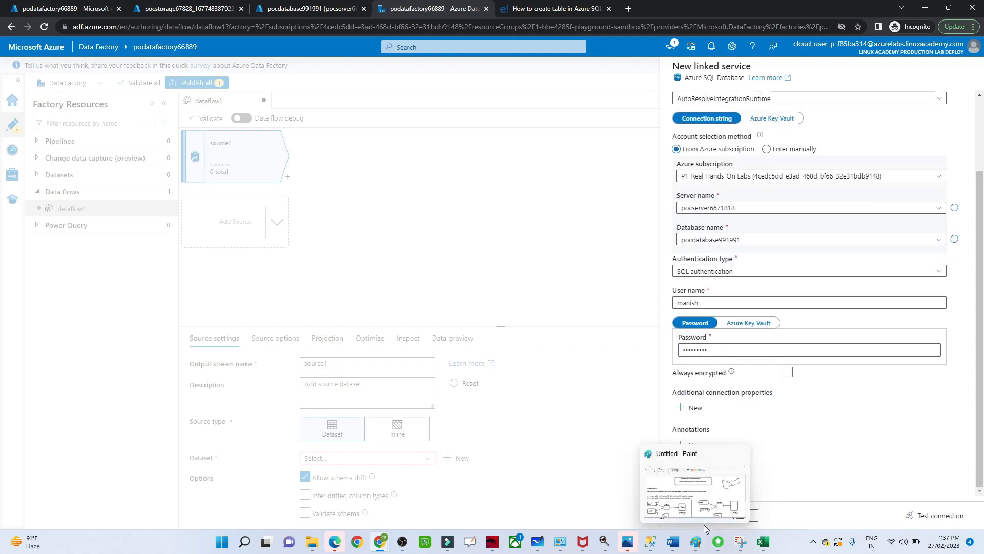
{"action": "left_click", "coordinate": [694, 515]}
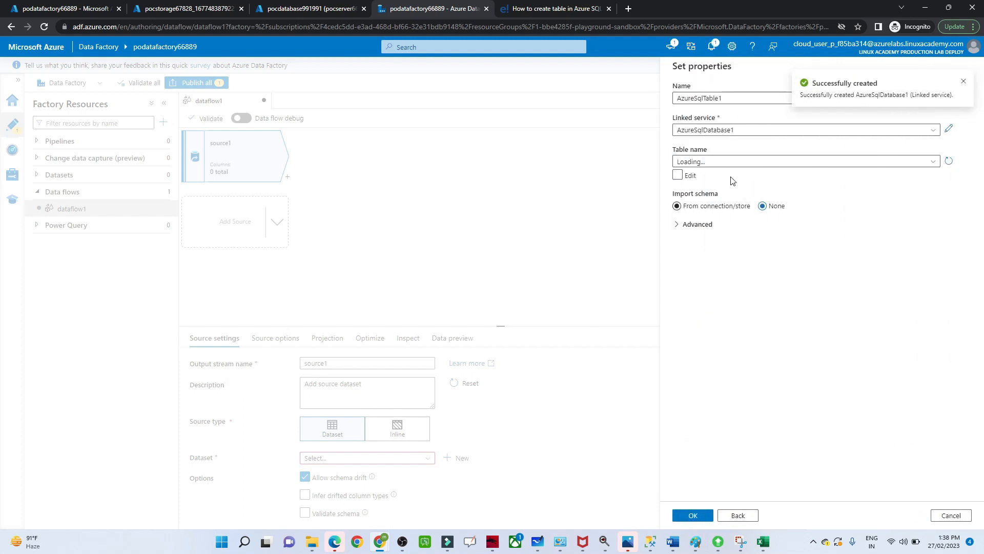
Point source1's dataset at the dbo.employee table and add a second source, source2.
{"action": "left_click", "coordinate": [748, 163]}
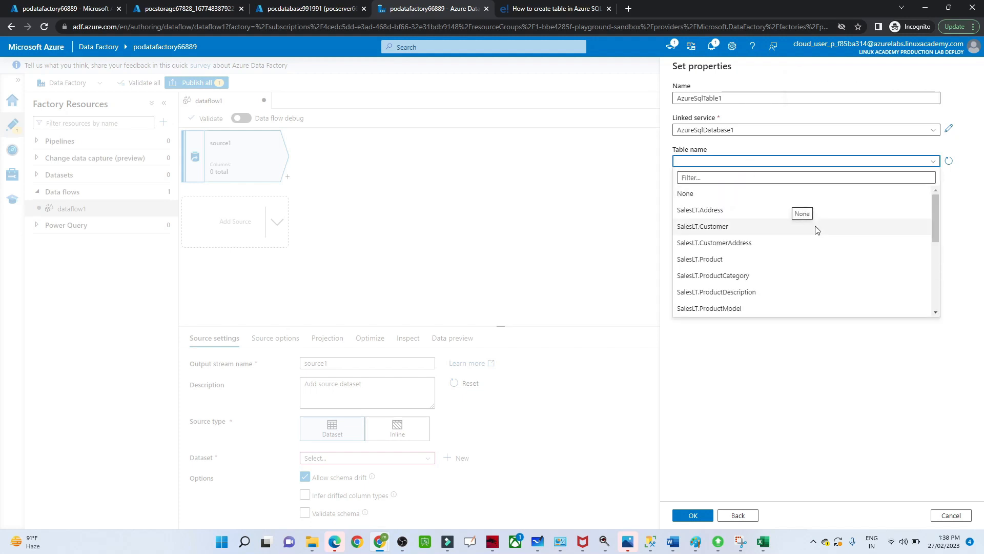
{"action": "left_click_drag", "start_coordinate": [934, 226], "coordinate": [937, 315]}
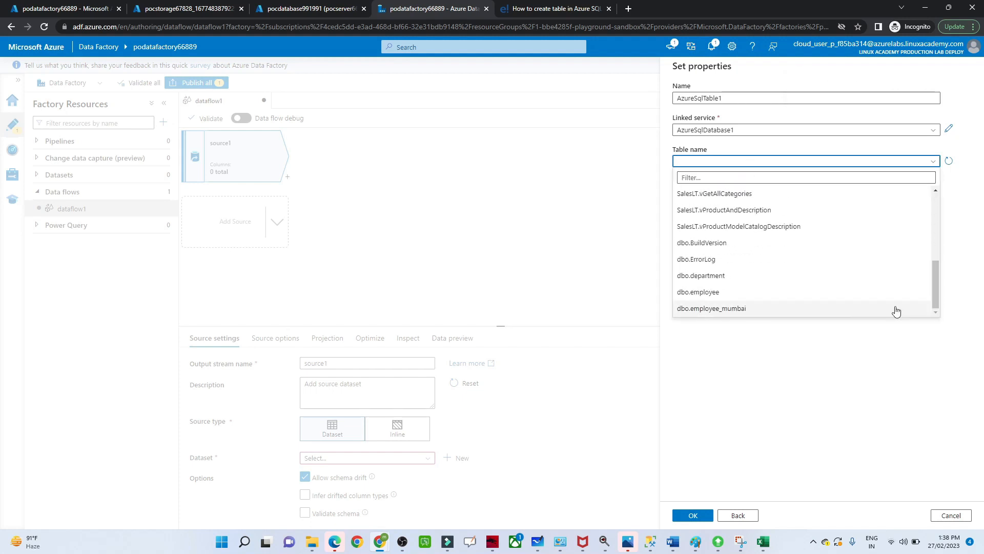
{"action": "left_click", "coordinate": [714, 292]}
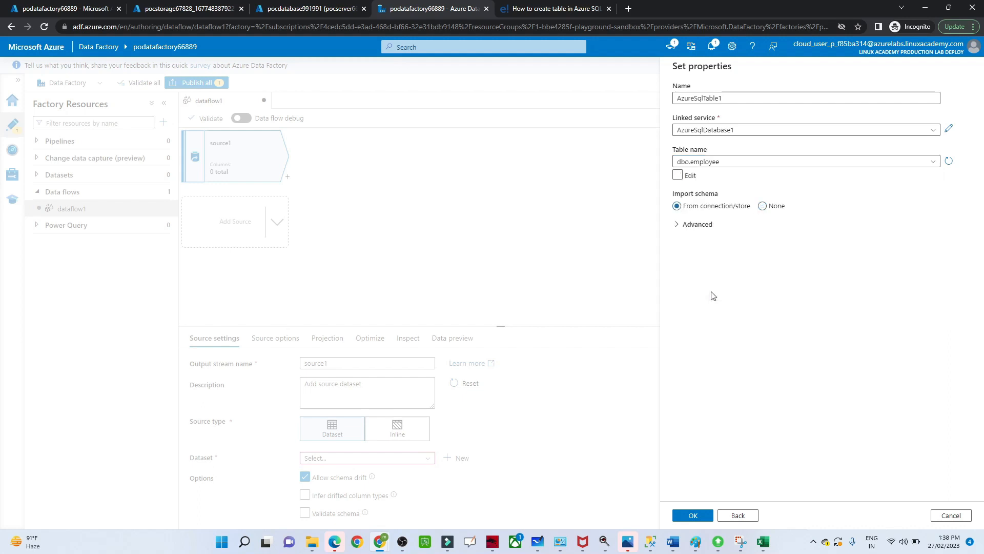
{"action": "left_click", "coordinate": [690, 515]}
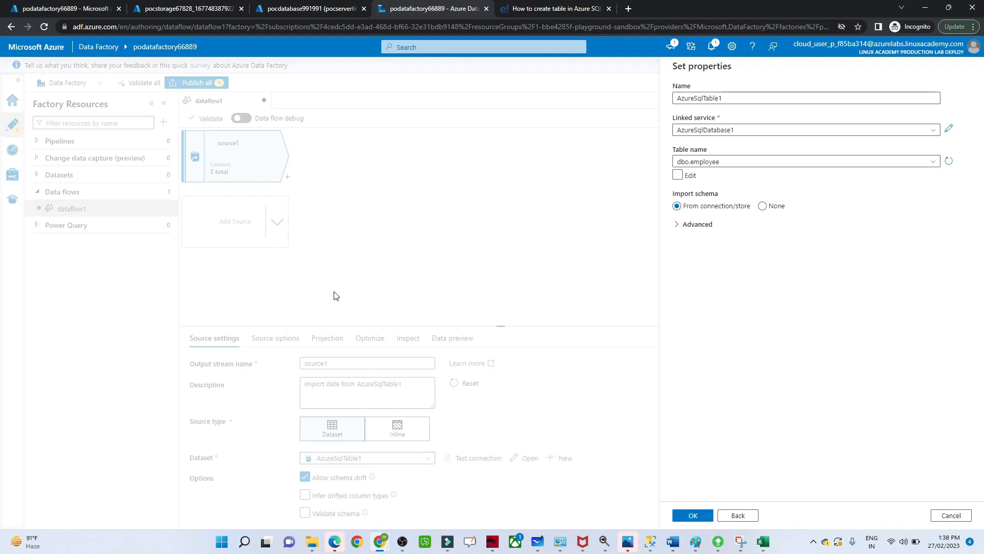
{"action": "left_click", "coordinate": [230, 221]}
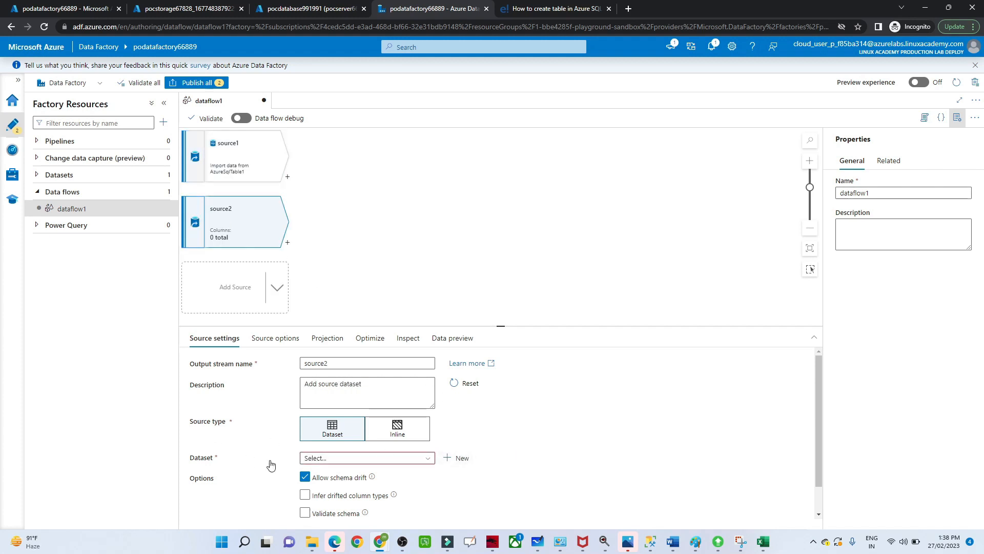
Give source2 a new Azure SQL dataset, AzureSqlTable2, on dbo.department through AzureSqlDatabase1.
{"action": "left_click", "coordinate": [446, 459]}
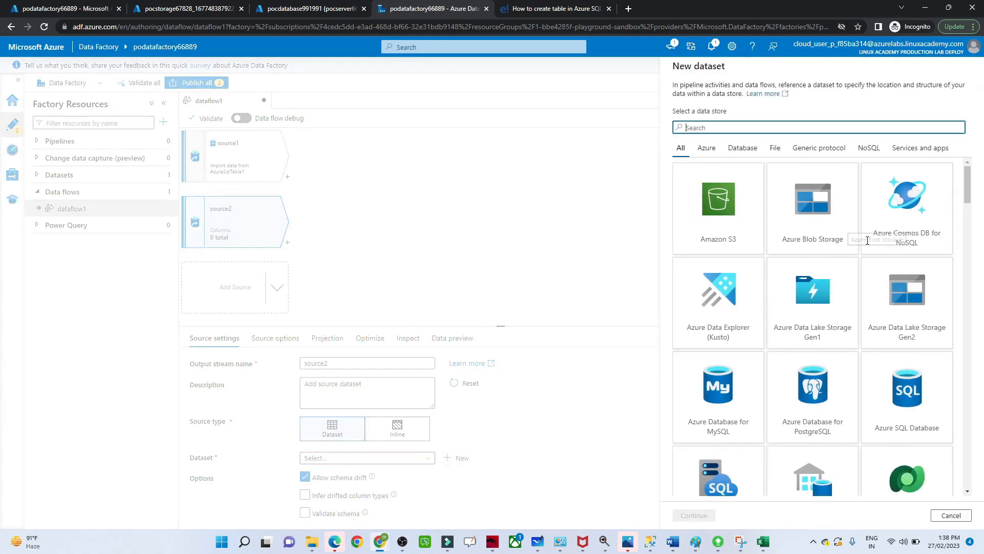
{"action": "left_click", "coordinate": [920, 396]}
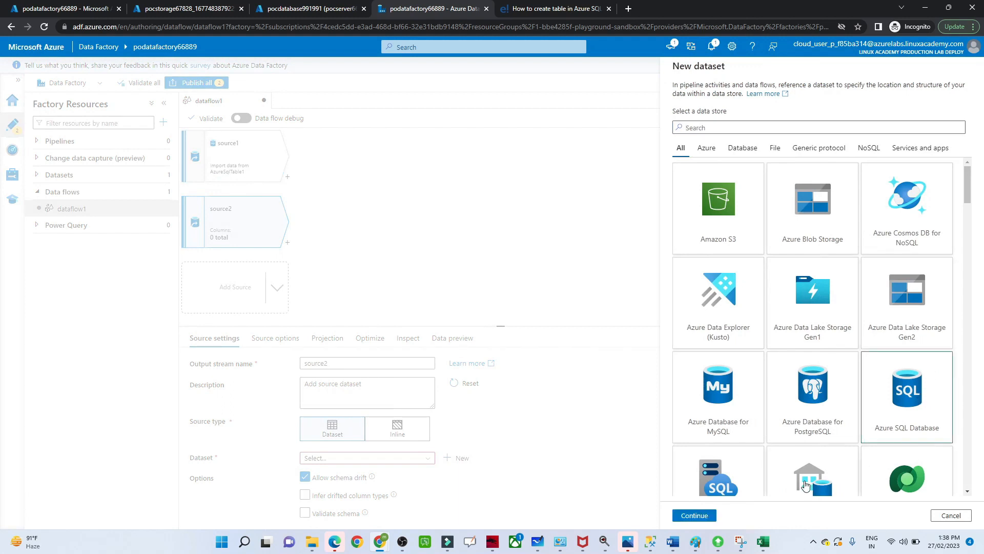
{"action": "left_click", "coordinate": [694, 516]}
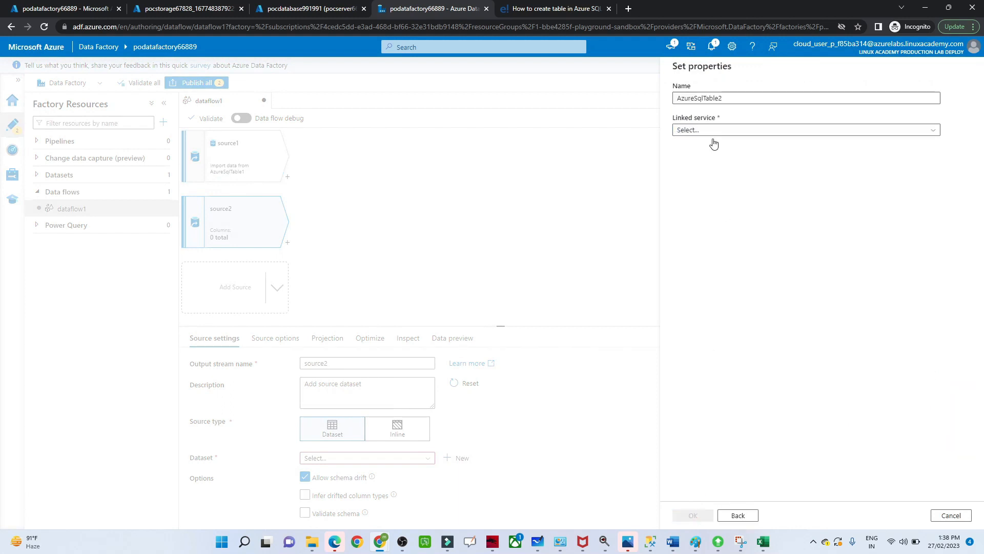
{"action": "left_click", "coordinate": [700, 132]}
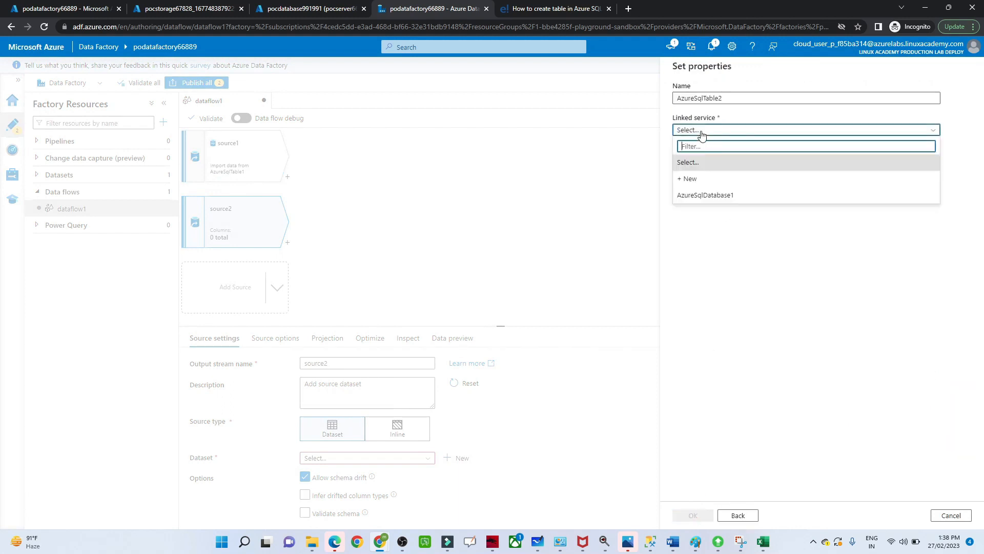
{"action": "left_click", "coordinate": [693, 196]}
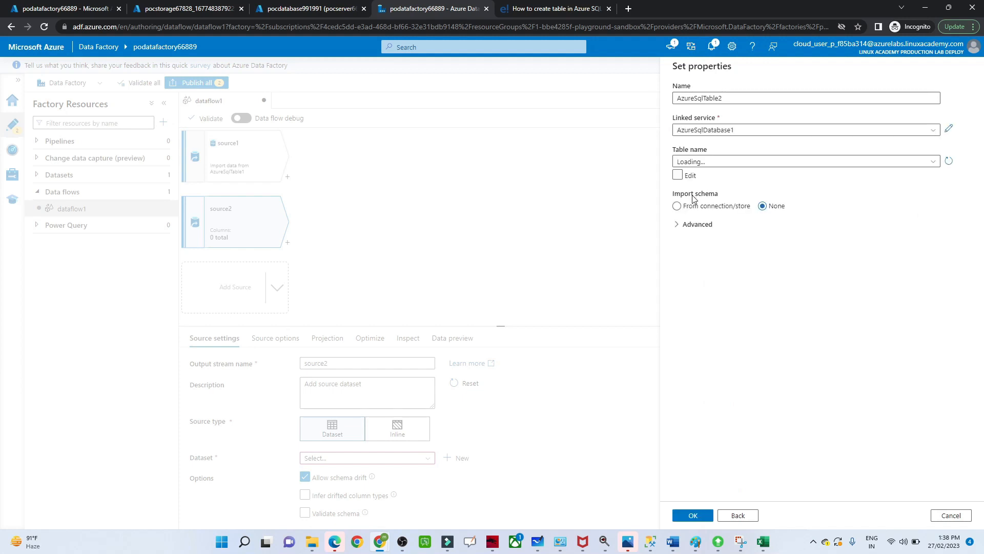
{"action": "left_click", "coordinate": [731, 160]}
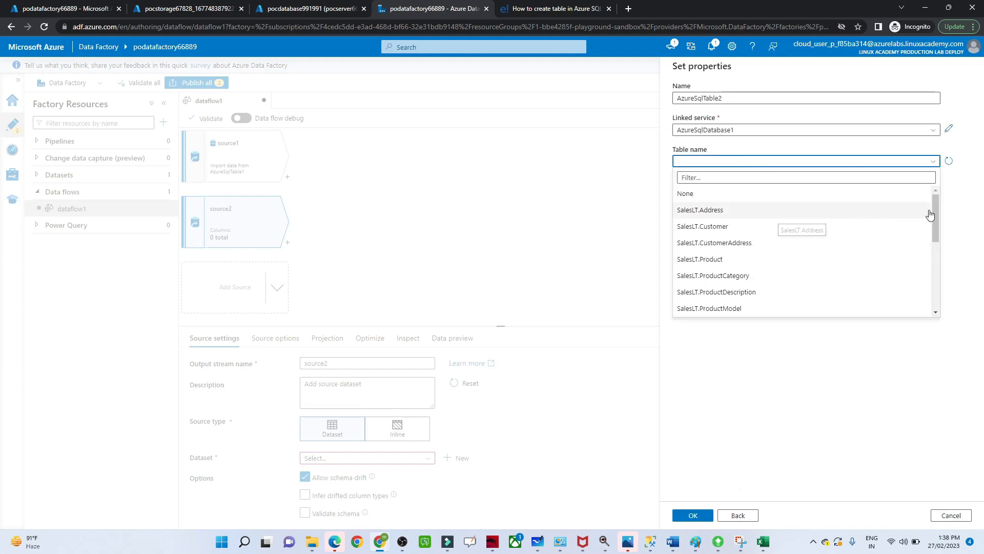
{"action": "left_click_drag", "start_coordinate": [934, 213], "coordinate": [934, 287]}
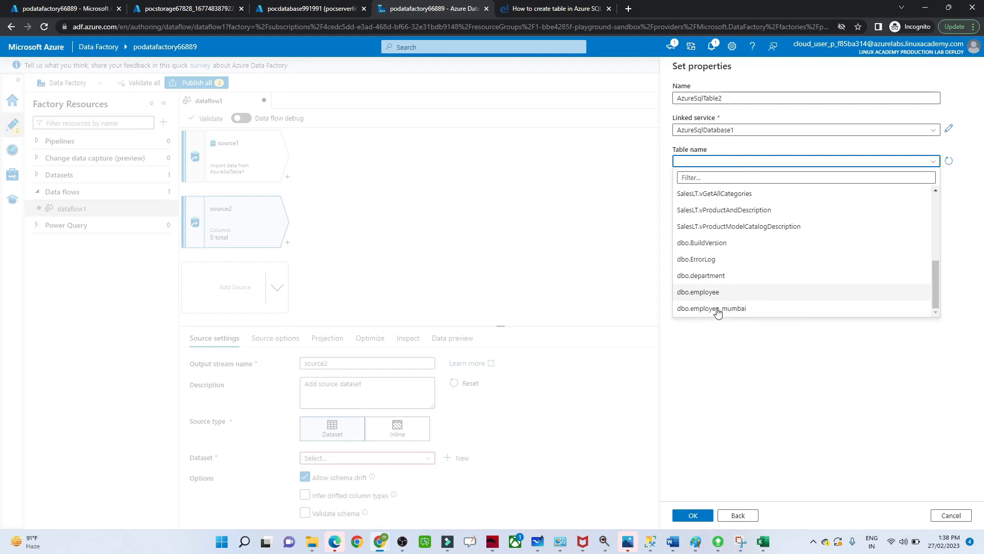
{"action": "left_click", "coordinate": [706, 277]}
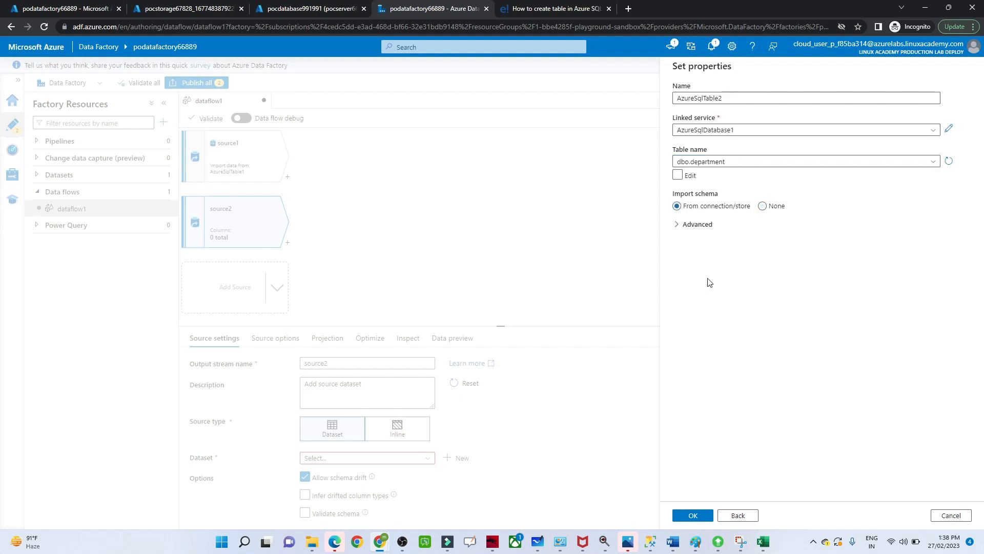
{"action": "left_click", "coordinate": [692, 516]}
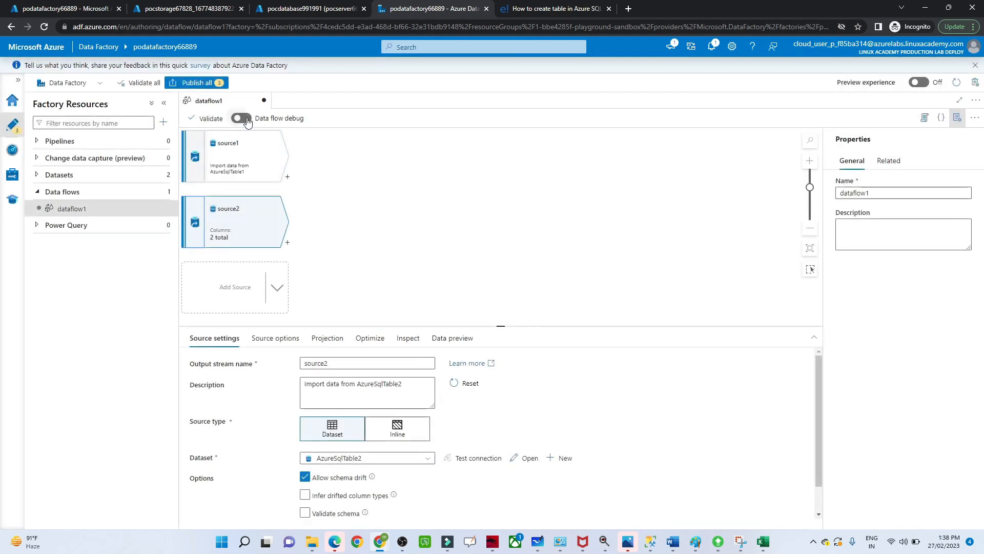
Turn on data flow debug on AutoResolveIntegrationRuntime and show source2's data preview.
{"action": "left_click", "coordinate": [241, 118]}
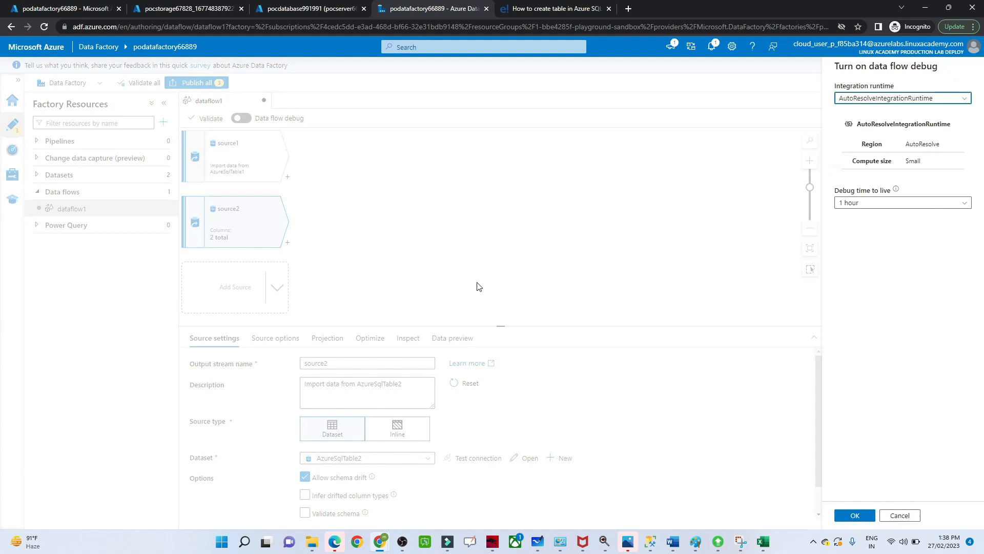
{"action": "left_click", "coordinate": [845, 515]}
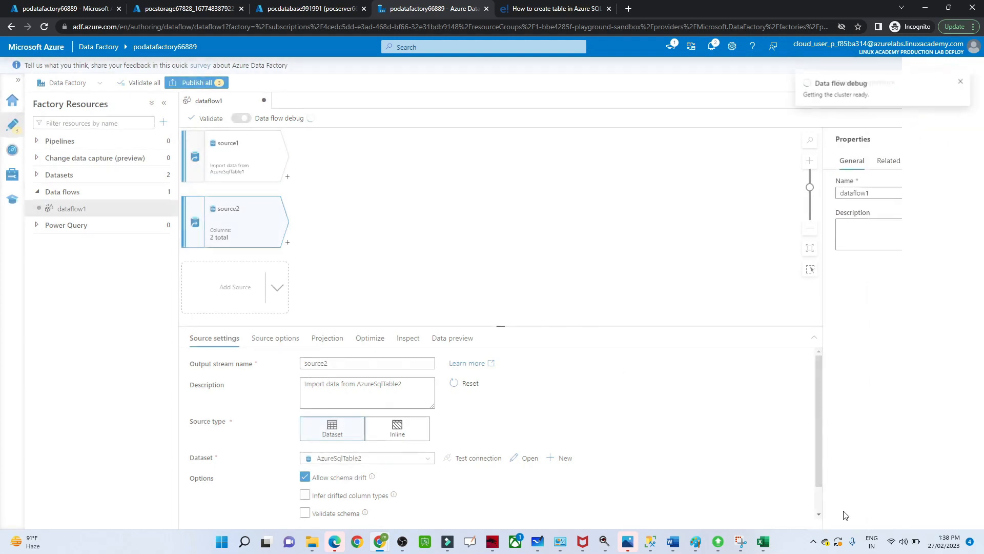
{"action": "left_click", "coordinate": [451, 339]}
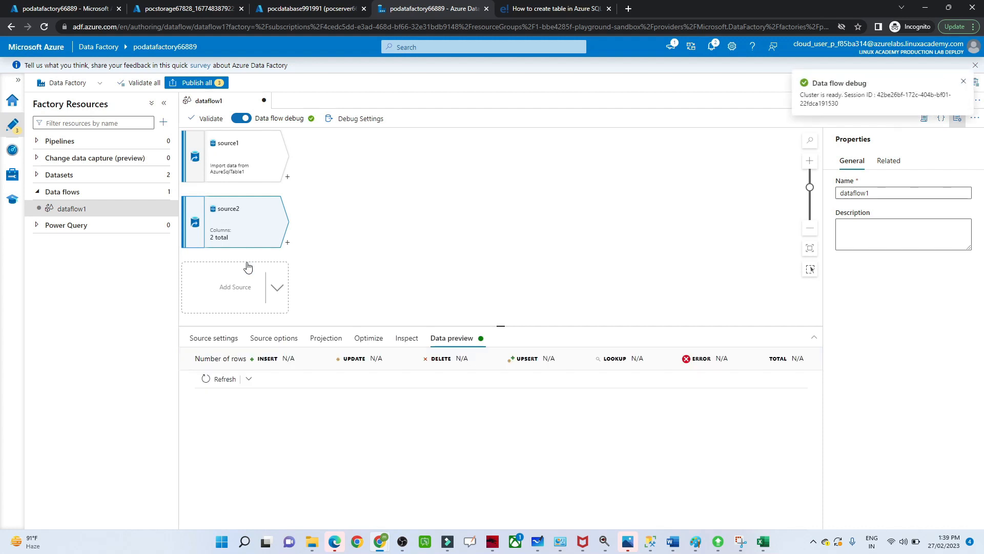
Rename source2 to department and source1 to employee.
{"action": "left_click", "coordinate": [223, 341]}
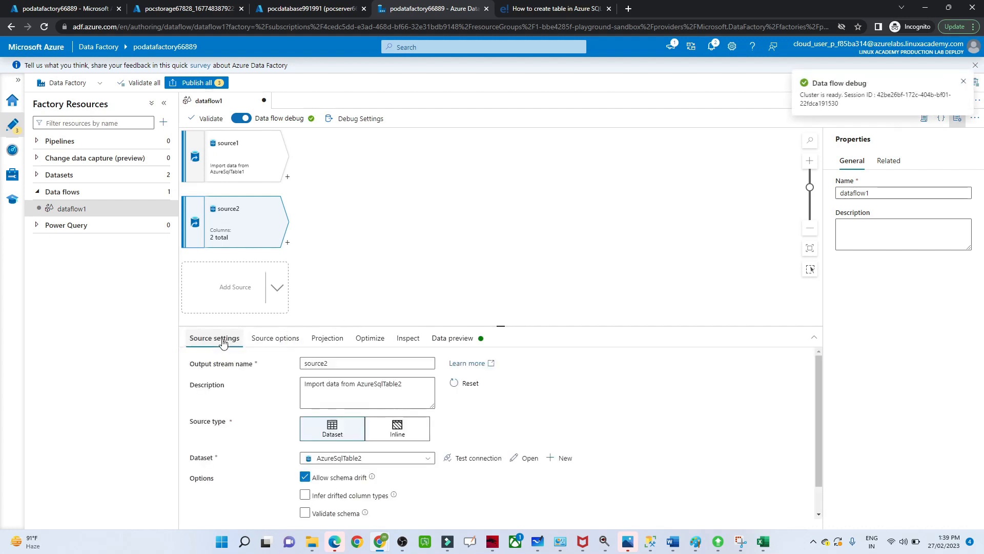
{"action": "left_click_drag", "start_coordinate": [339, 363], "coordinate": [304, 364]}
{"action": "type", "text": "depa"}
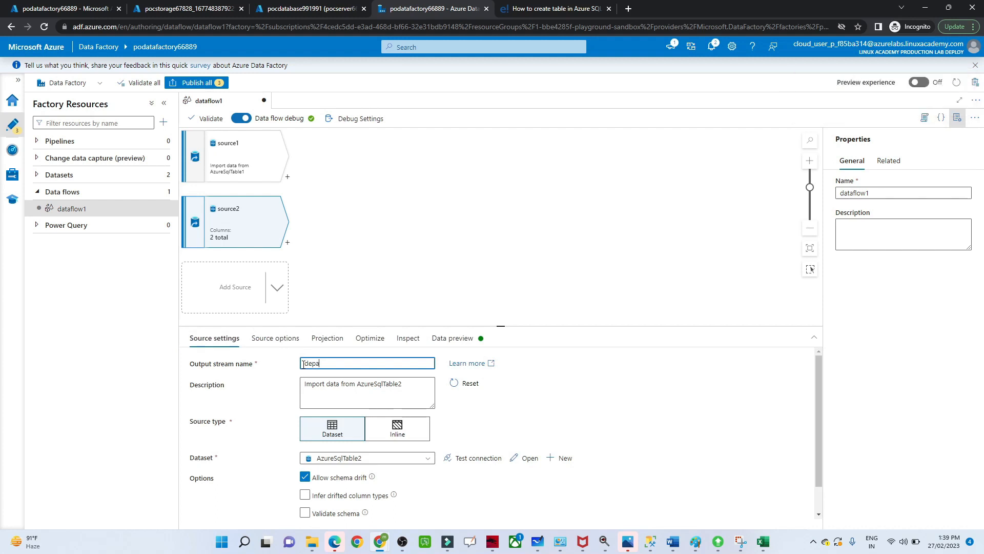
{"action": "type", "text": "trtment"}
{"action": "left_click", "coordinate": [436, 271]}
{"action": "left_click", "coordinate": [208, 169]}
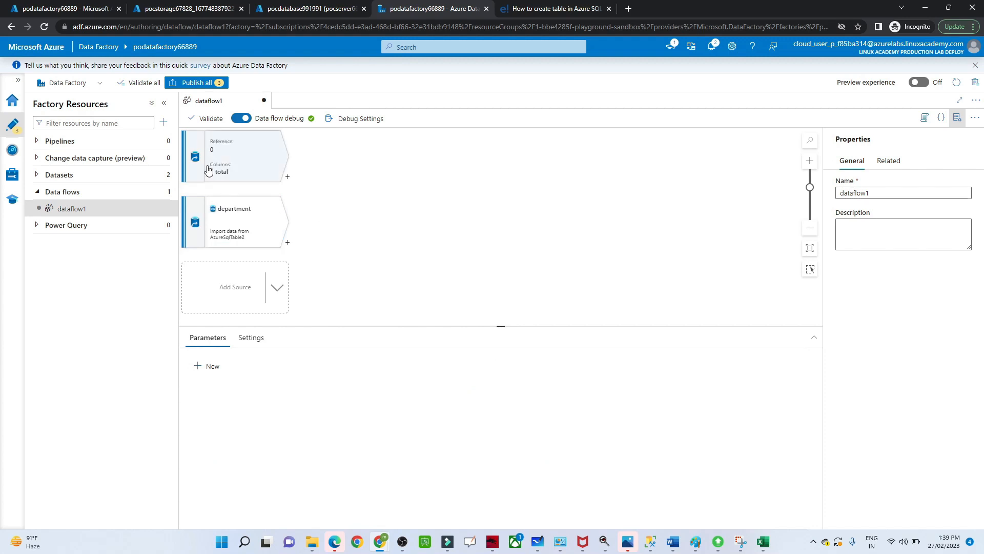
{"action": "left_click_drag", "start_coordinate": [334, 363], "coordinate": [293, 365]}
{"action": "type", "text": "employe"}
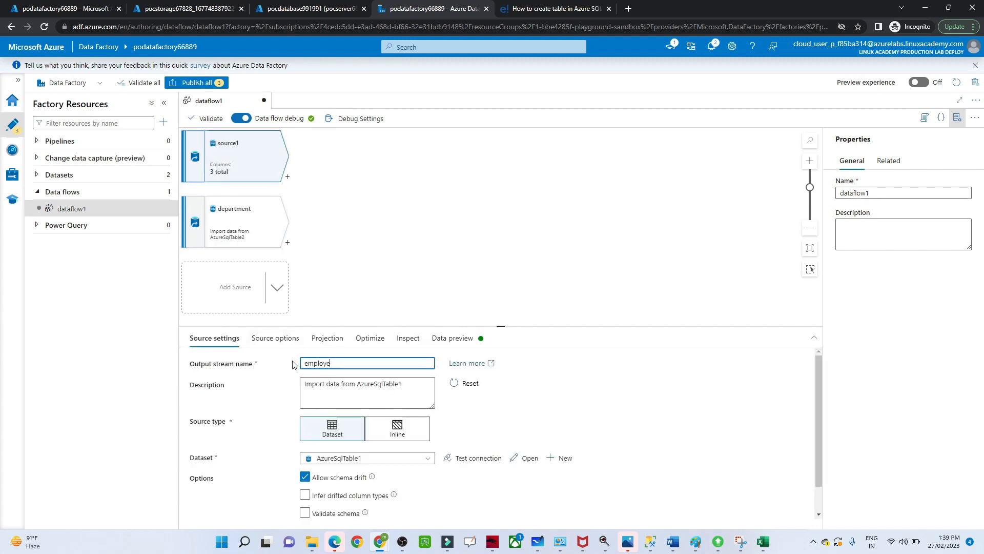
{"action": "type", "text": "e"}
{"action": "left_click", "coordinate": [389, 263]}
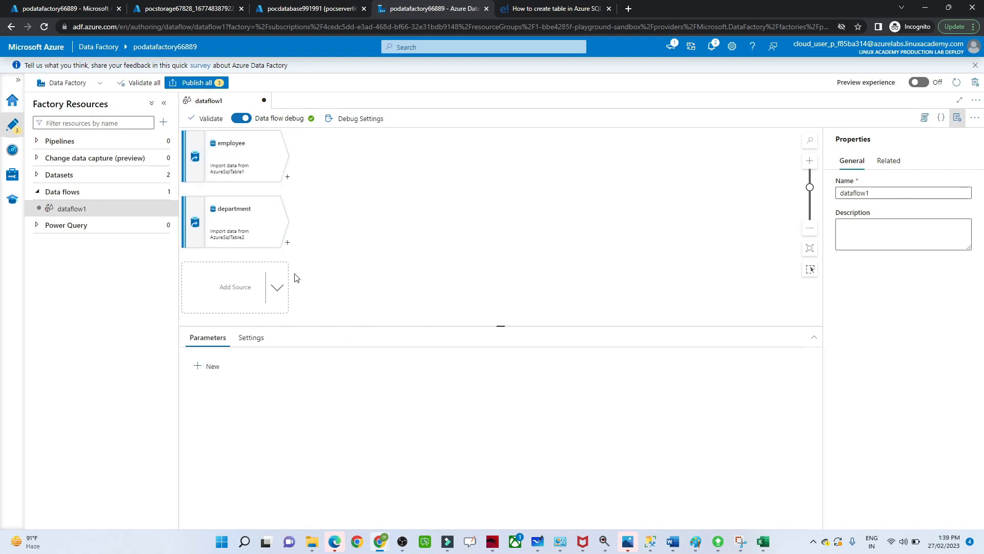
Refresh the data preview of the department source.
{"action": "left_click", "coordinate": [250, 229]}
{"action": "left_click", "coordinate": [452, 338]}
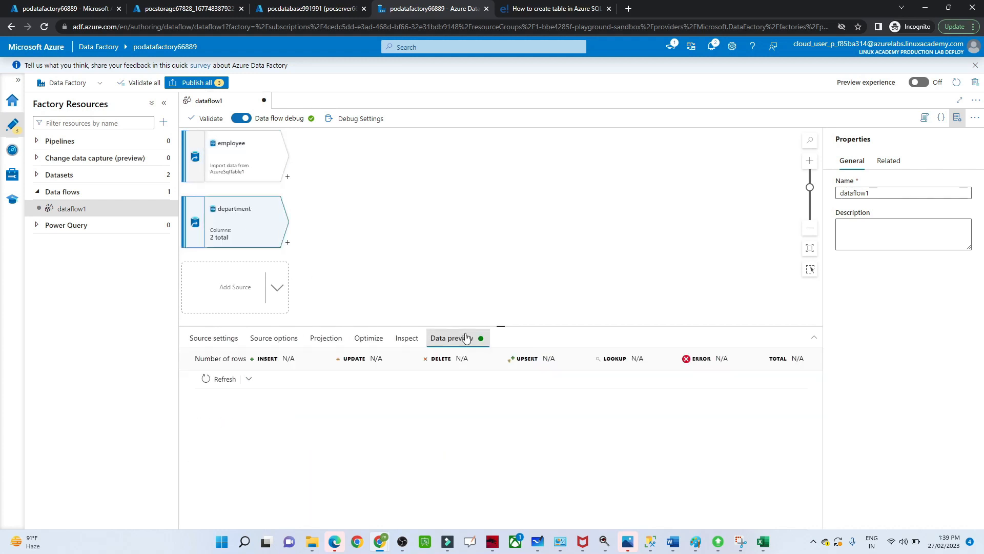
{"action": "left_click", "coordinate": [199, 386]}
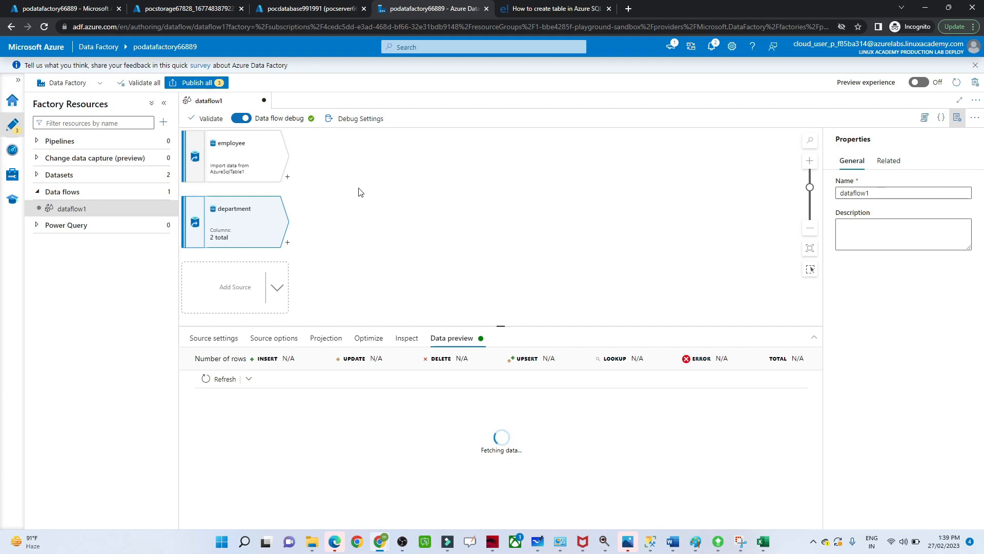
Add join1 after employee with department as right stream, matching id == dept_id.
{"action": "left_click", "coordinate": [288, 178]}
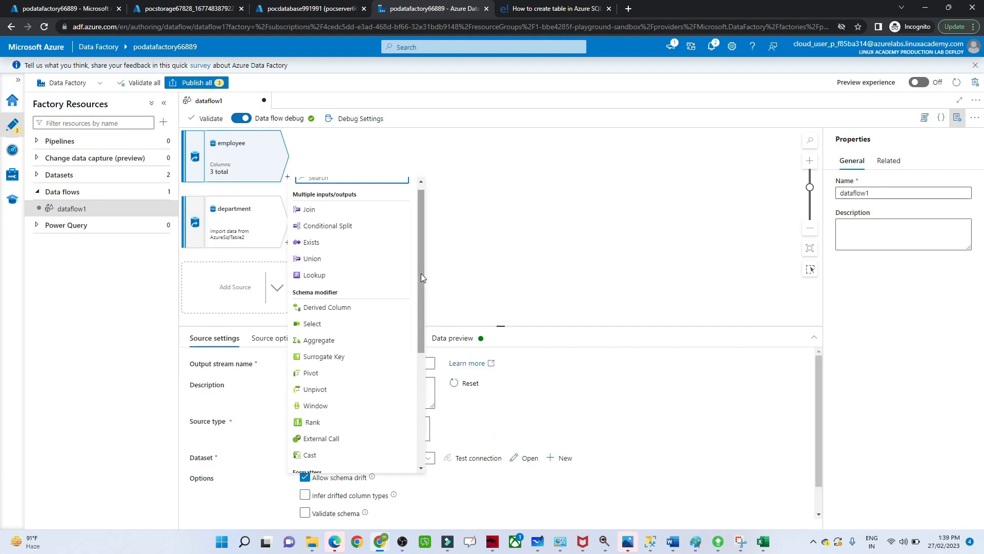
{"action": "left_click", "coordinate": [326, 210]}
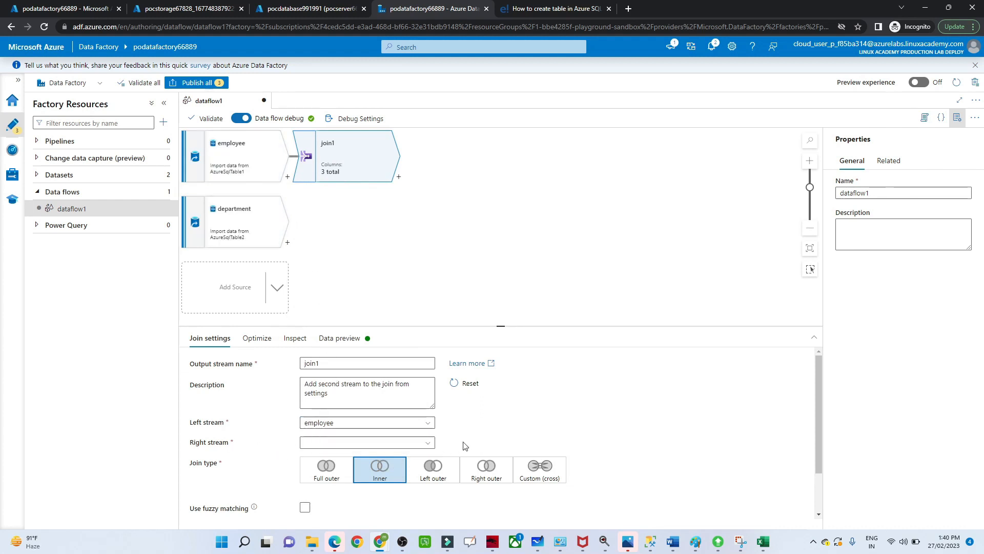
{"action": "left_click", "coordinate": [432, 443]}
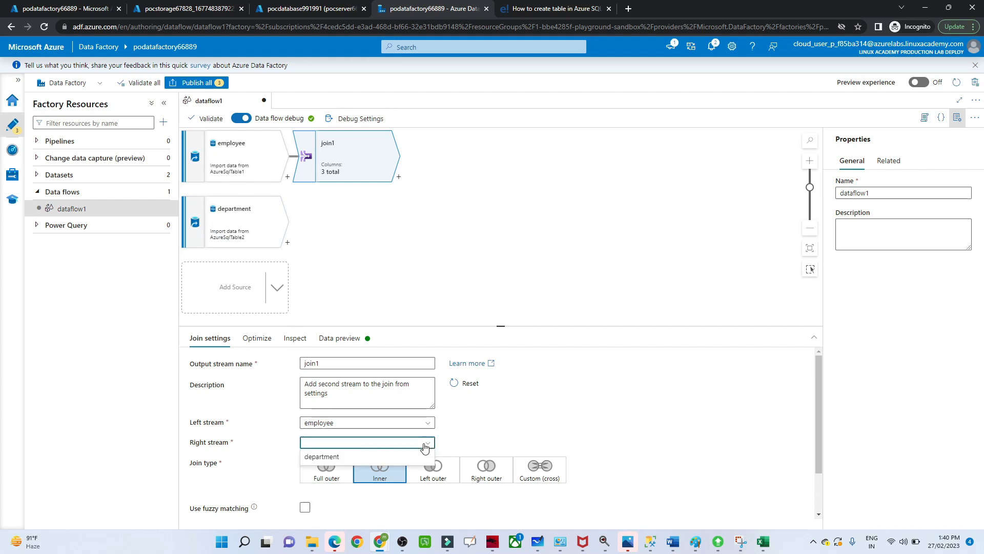
{"action": "left_click", "coordinate": [328, 457]}
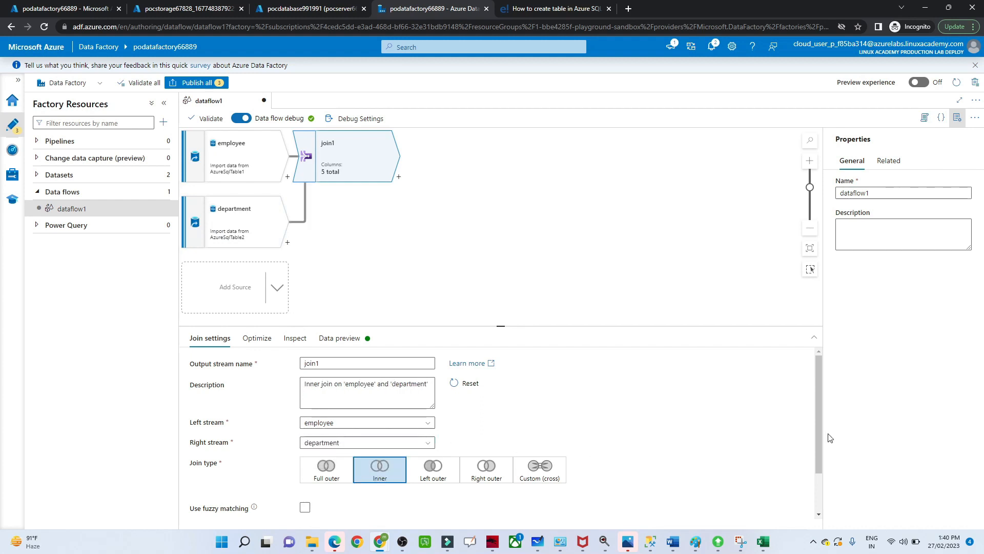
{"action": "left_click_drag", "start_coordinate": [822, 445], "coordinate": [818, 495]}
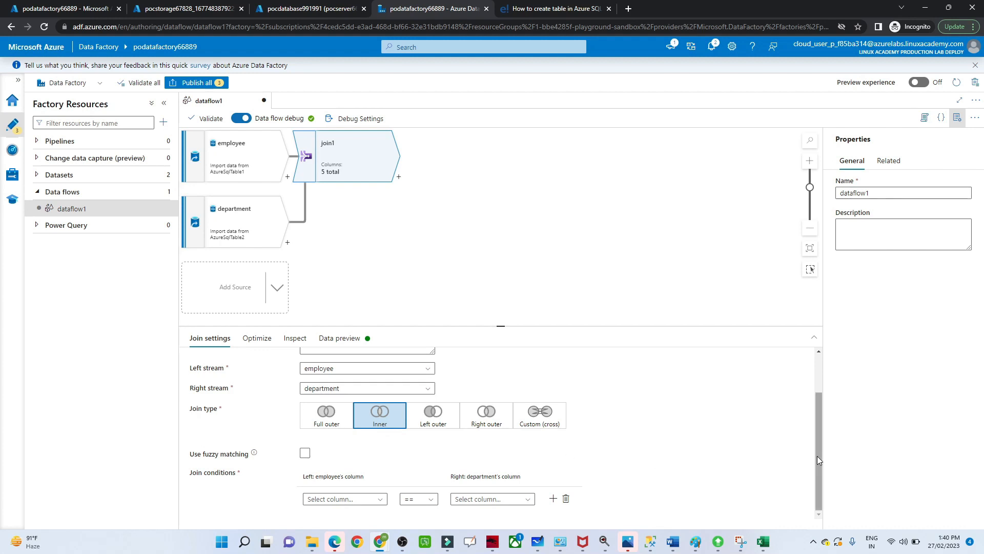
{"action": "left_click", "coordinate": [366, 500]}
{"action": "left_click", "coordinate": [328, 510]}
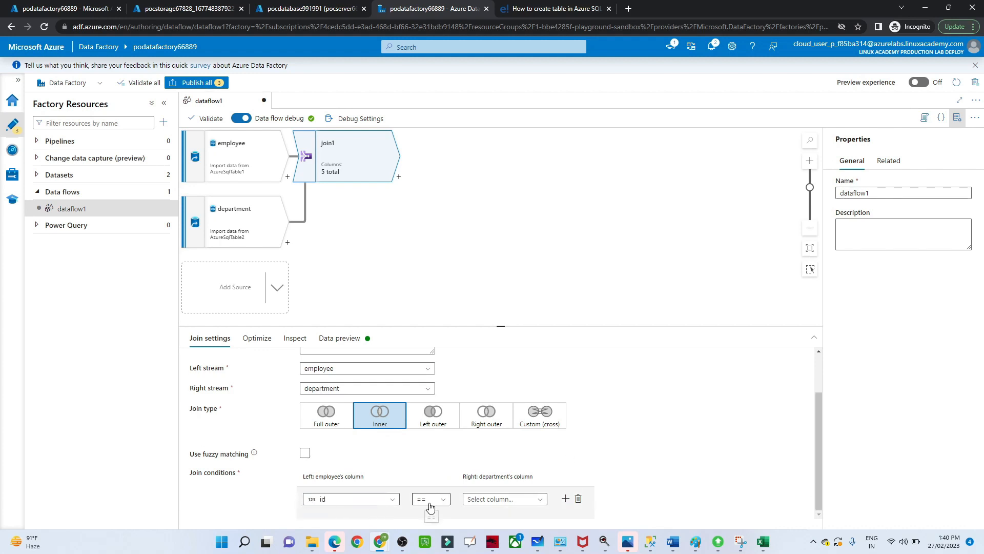
{"action": "left_click", "coordinate": [495, 505]}
{"action": "left_click", "coordinate": [496, 514]}
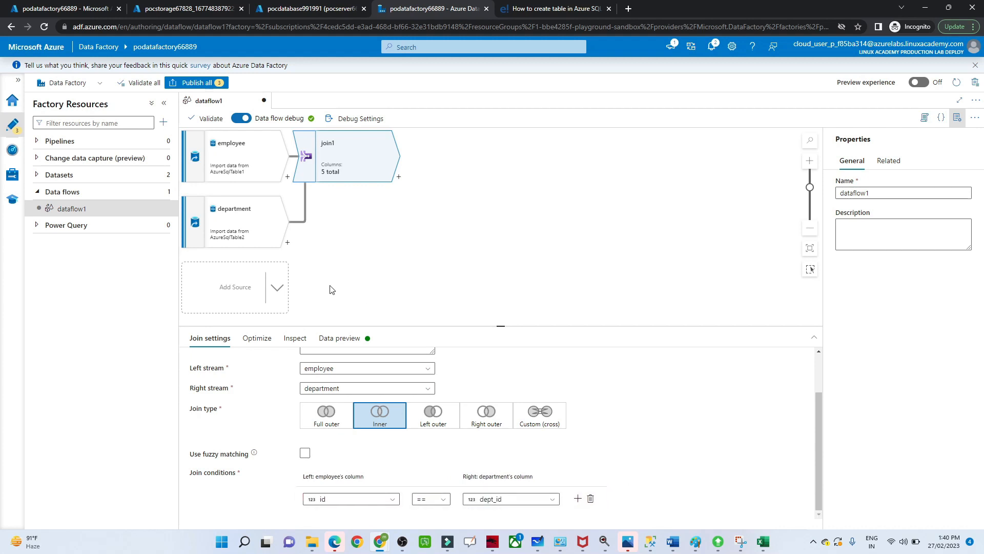
Preview join1's output, showing 4 joined rows across 5 columns.
{"action": "left_click", "coordinate": [339, 338]}
{"action": "left_click", "coordinate": [206, 380]}
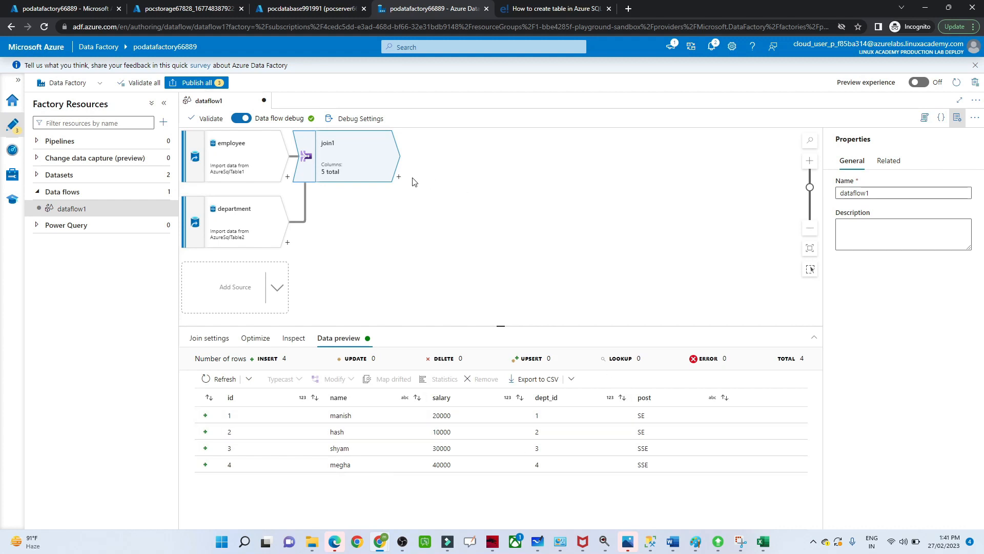
{"action": "left_click", "coordinate": [399, 178]}
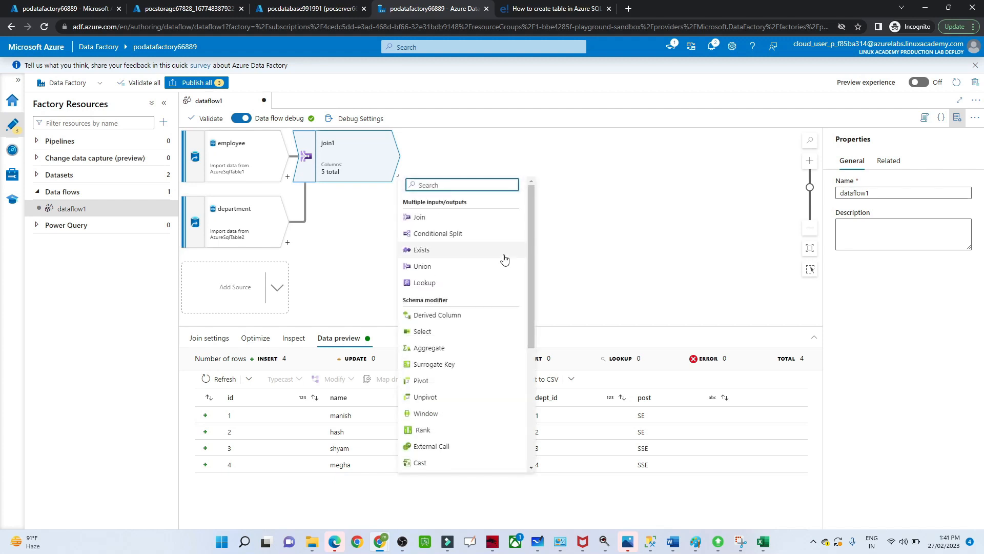
Add sink1 after join1 and start a JSON dataset on Azure Blob Storage.
{"action": "scroll", "coordinate": [531, 297], "scroll_direction": "down", "scroll_amount": 4}
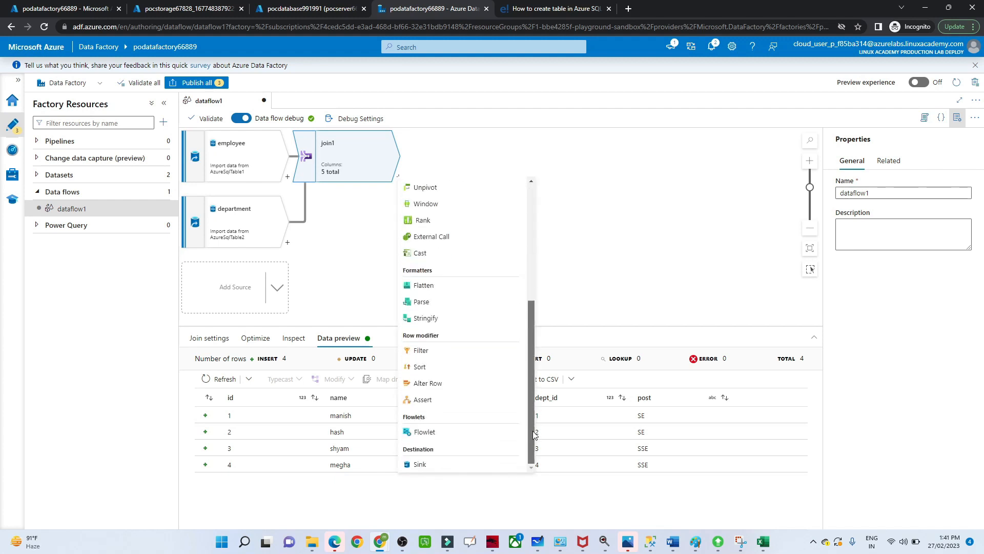
{"action": "left_click", "coordinate": [420, 464]}
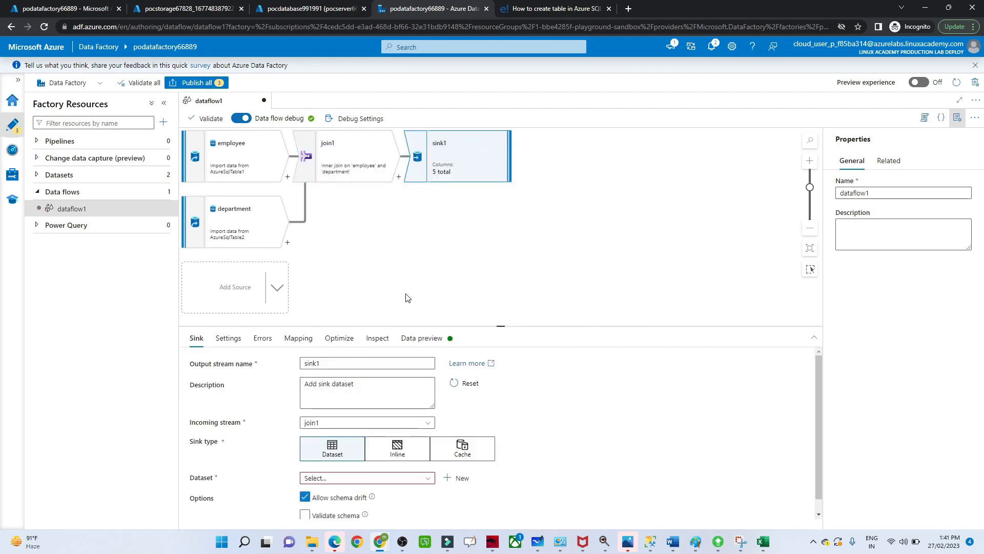
{"action": "left_click", "coordinate": [455, 478]}
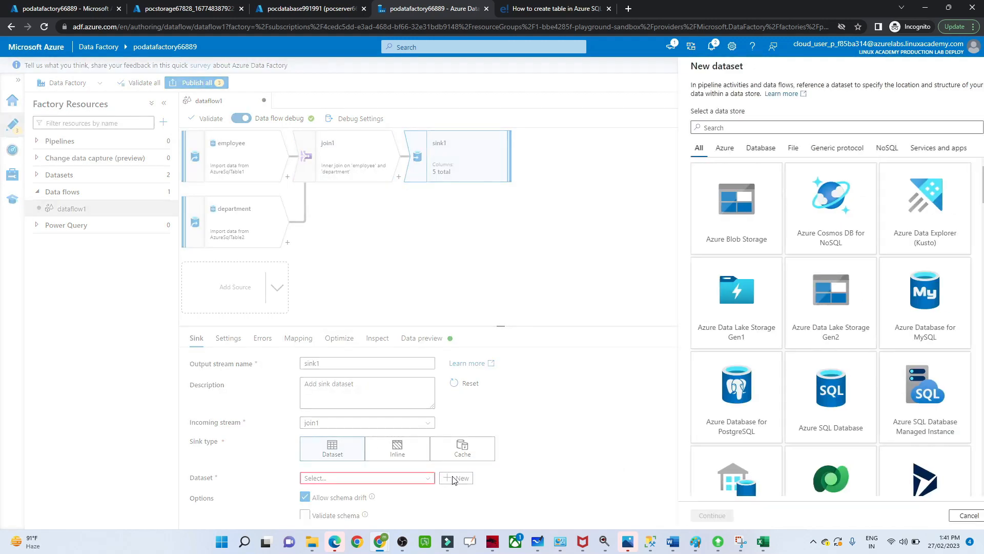
{"action": "left_click", "coordinate": [739, 235]}
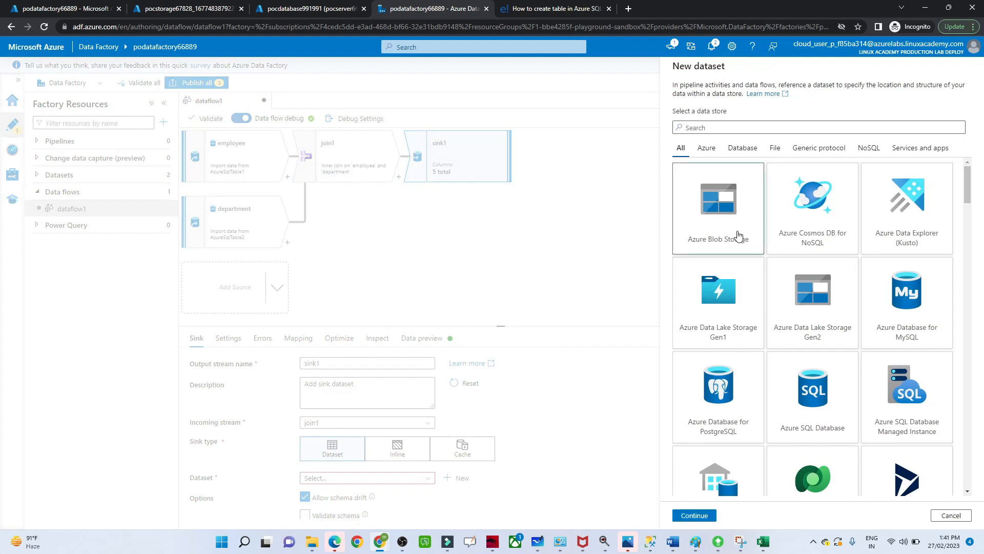
{"action": "left_click", "coordinate": [698, 522]}
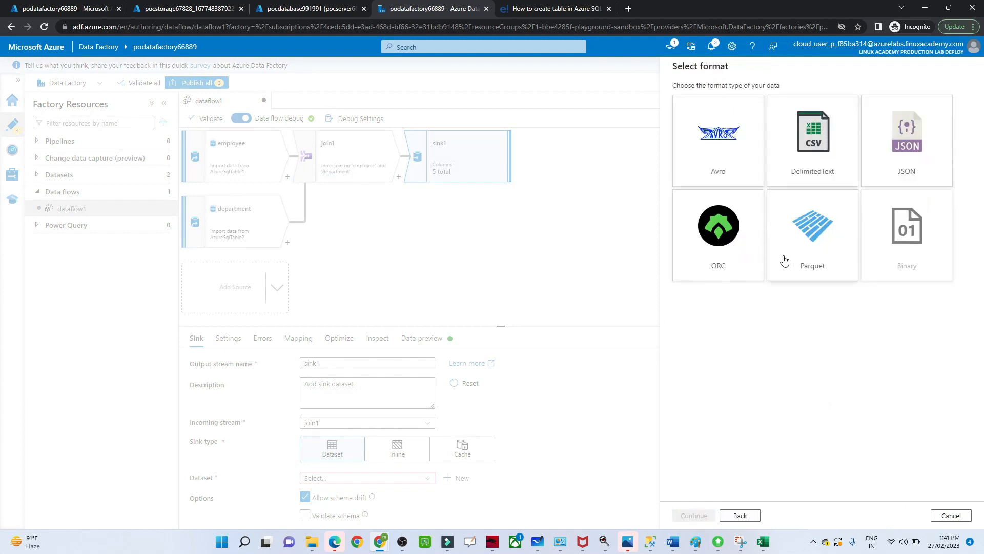
{"action": "left_click", "coordinate": [910, 155]}
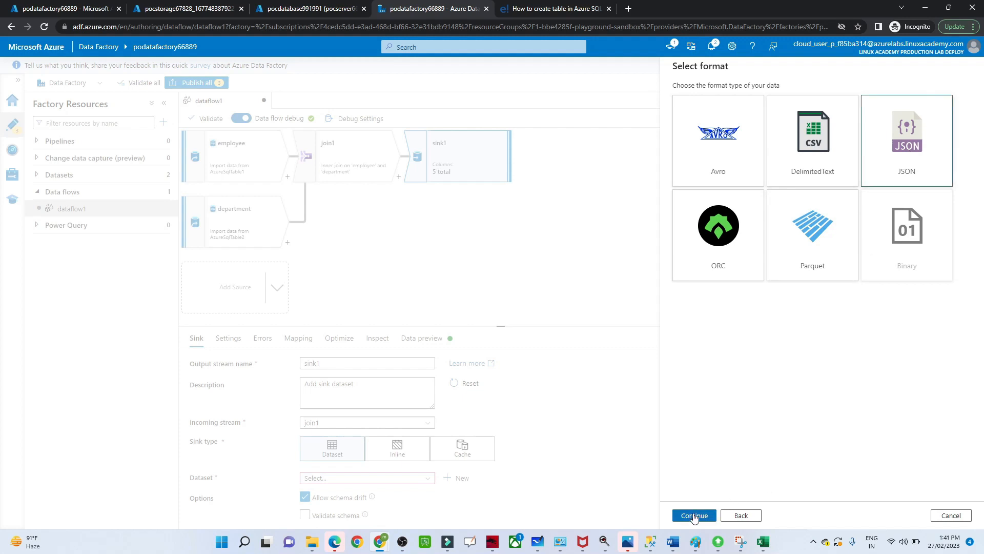
{"action": "left_click", "coordinate": [693, 514]}
Create linked service AzureBlobStorage1 on the lab subscription's pocstorage67828 account.
{"action": "left_click", "coordinate": [698, 131]}
{"action": "left_click", "coordinate": [690, 178]}
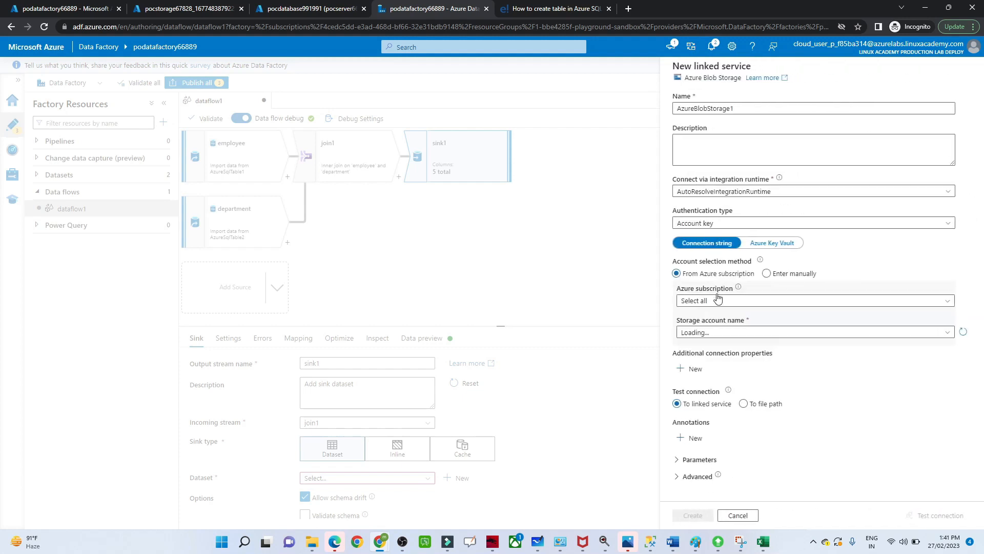
{"action": "left_click", "coordinate": [715, 302]}
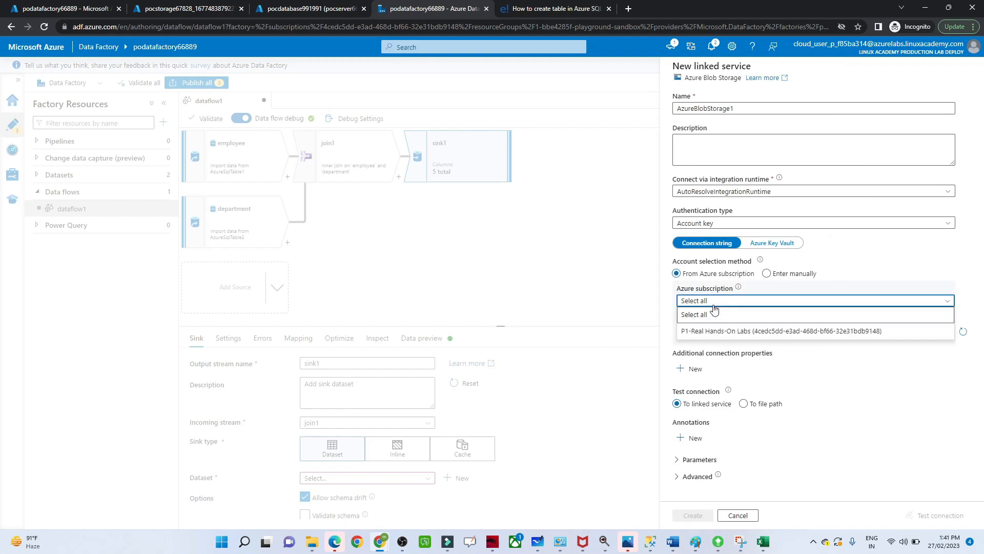
{"action": "left_click", "coordinate": [697, 330]}
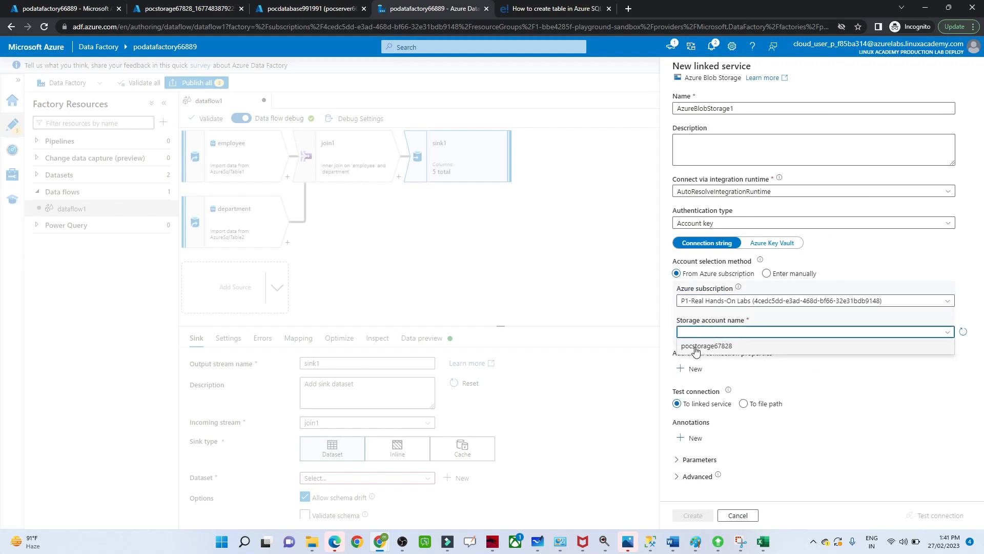
{"action": "left_click", "coordinate": [697, 347]}
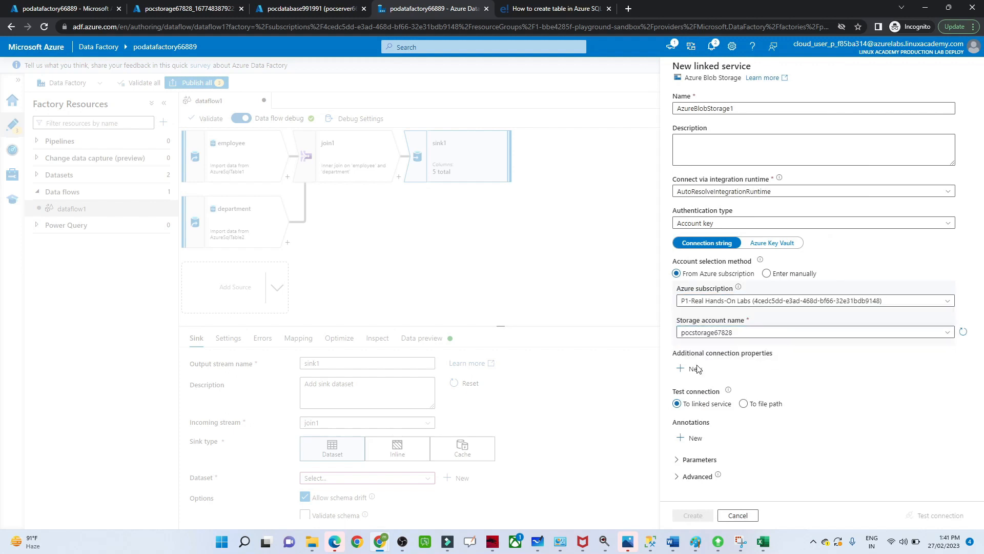
{"action": "left_click", "coordinate": [692, 517]}
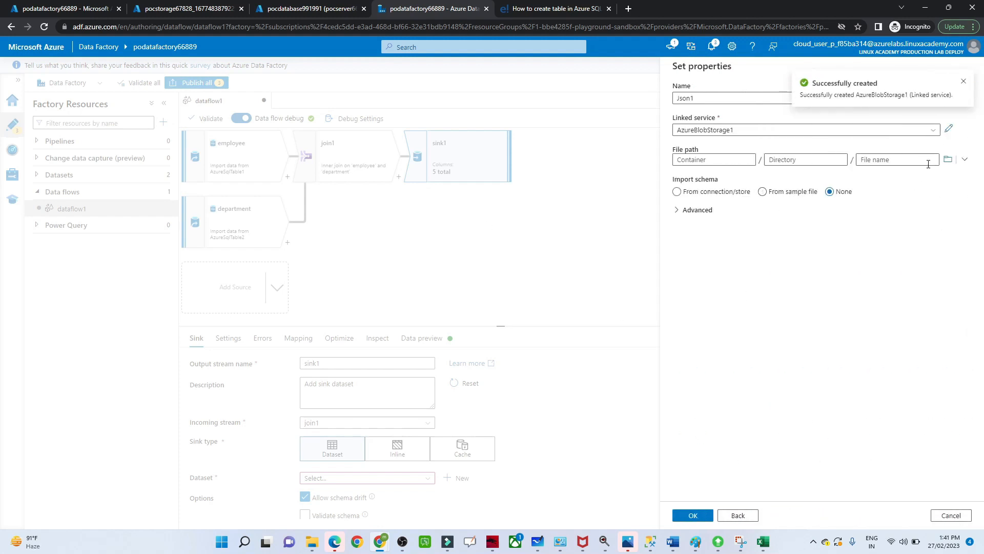
Browse the storage for a file path, find it empty, and cancel the new sink dataset.
{"action": "left_click", "coordinate": [948, 160]}
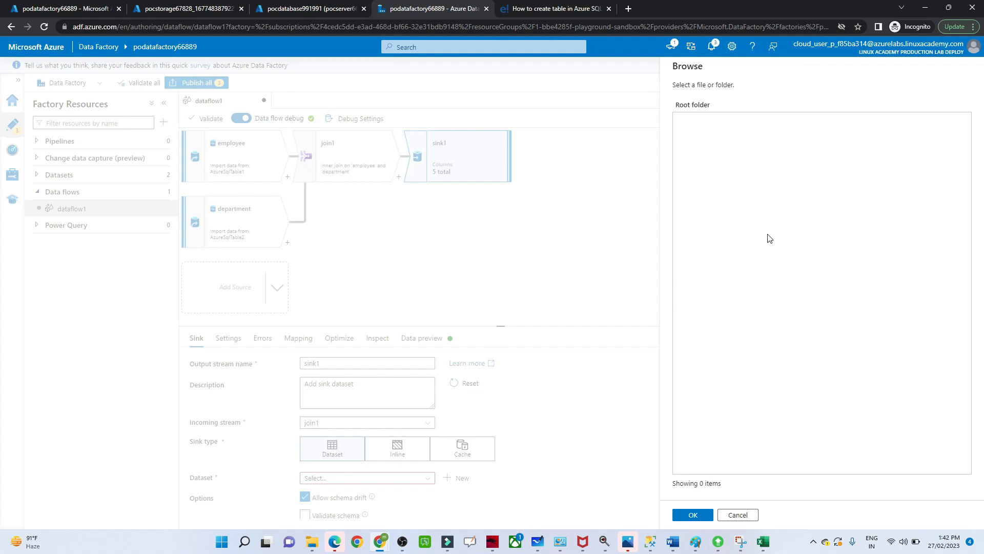
{"action": "left_click", "coordinate": [734, 515]}
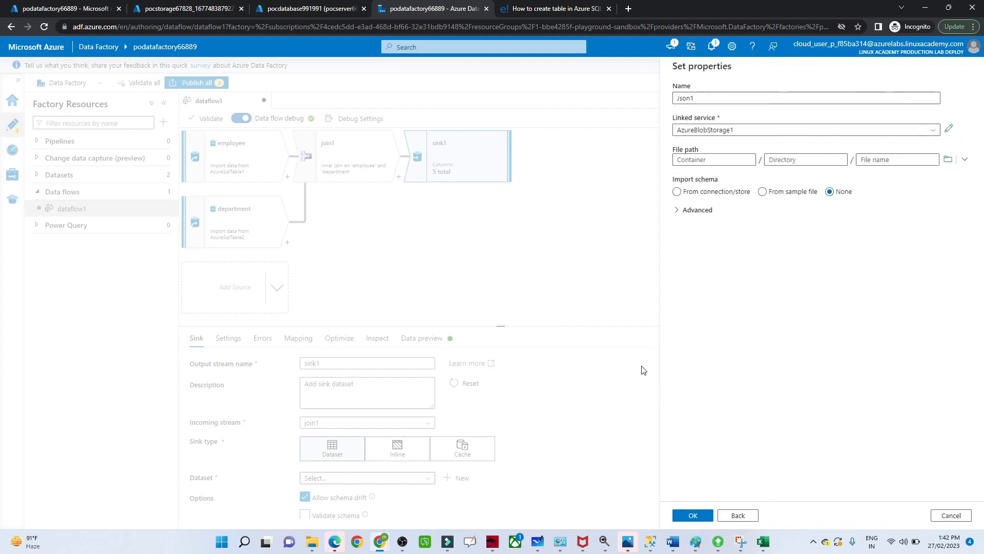
{"action": "left_click", "coordinate": [741, 516]}
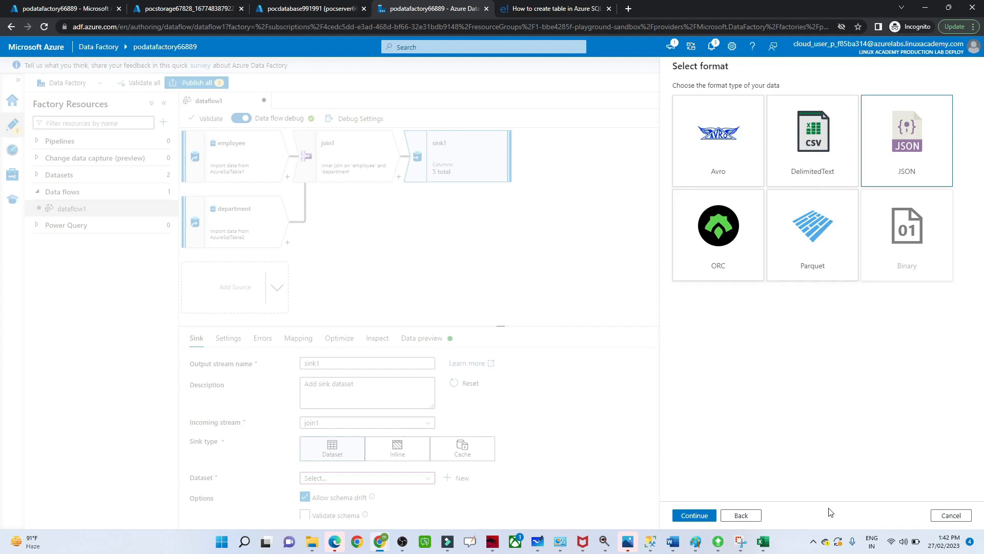
{"action": "left_click", "coordinate": [947, 516]}
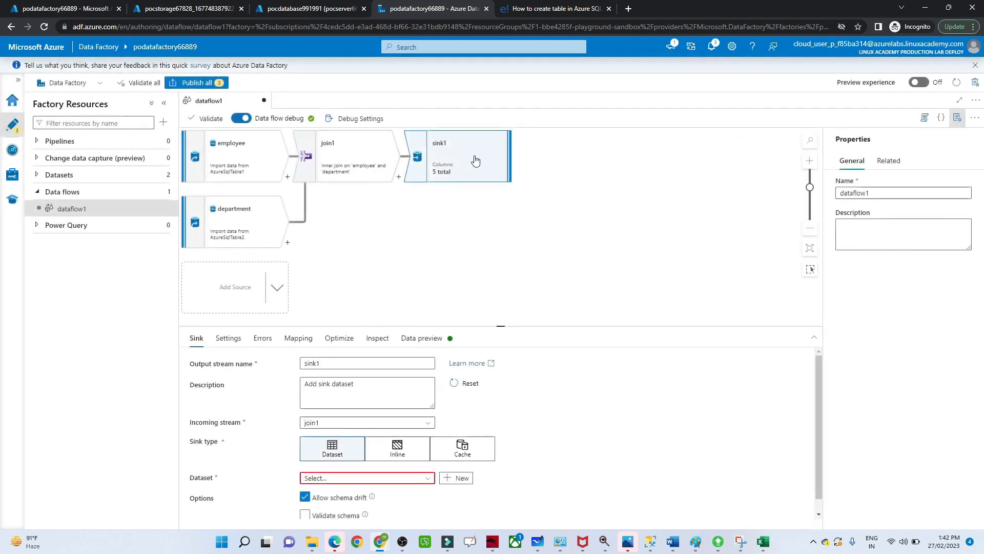
Check the data flow preview and sink settings, then go to pocstorage67828's deployment page.
{"action": "left_click", "coordinate": [421, 339]}
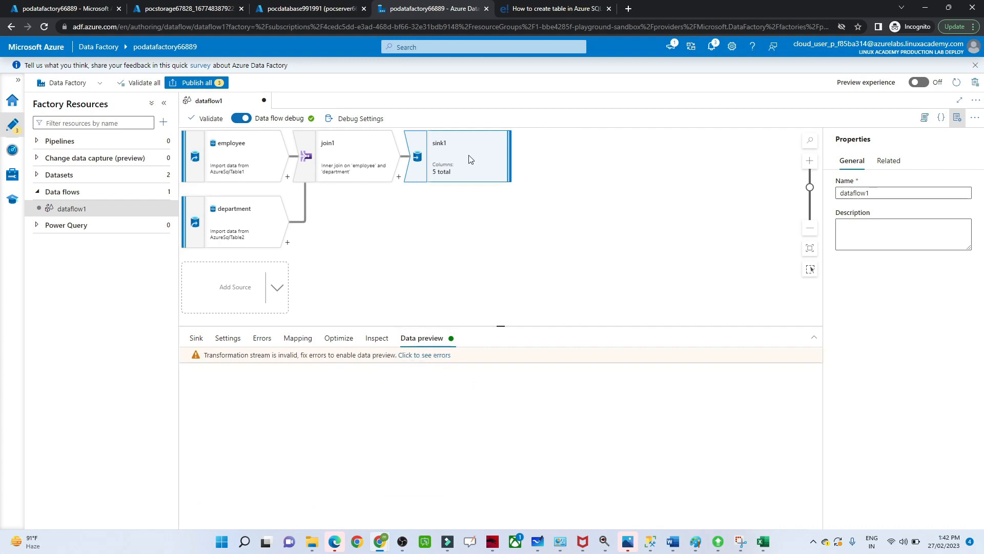
{"action": "left_click", "coordinate": [195, 337]}
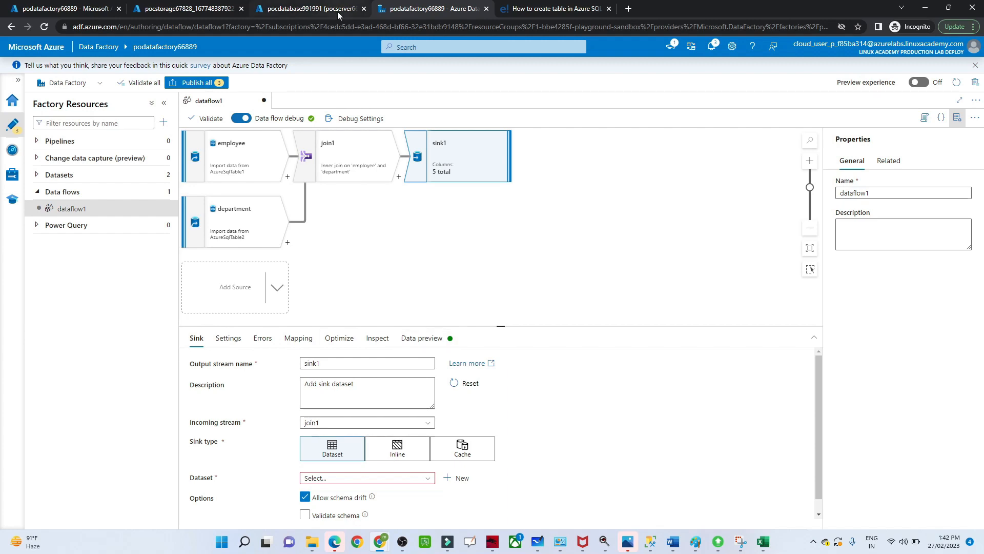
{"action": "left_click", "coordinate": [185, 5]}
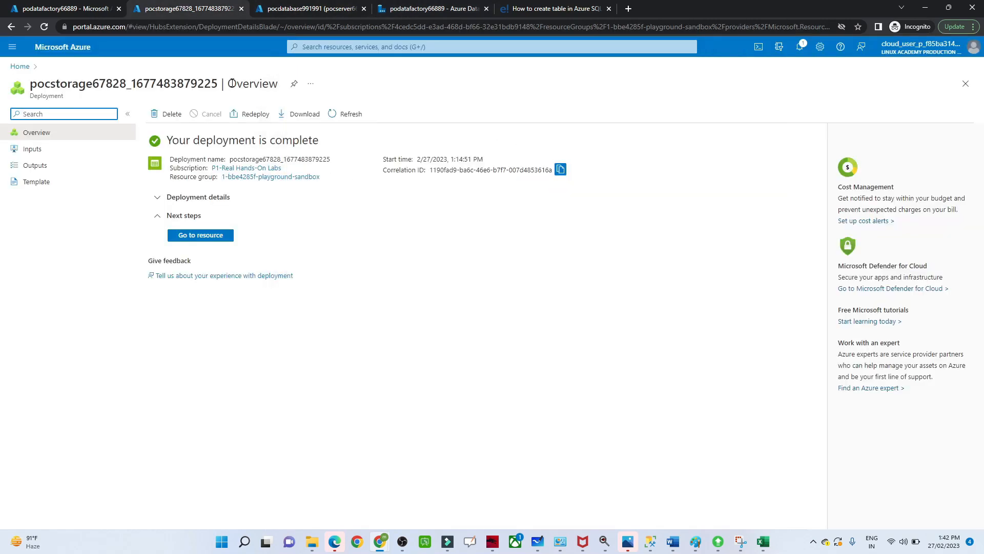
Create an 'output' container with Container public access in pocstorage67828, then return to Data Factory.
{"action": "left_click", "coordinate": [197, 235]}
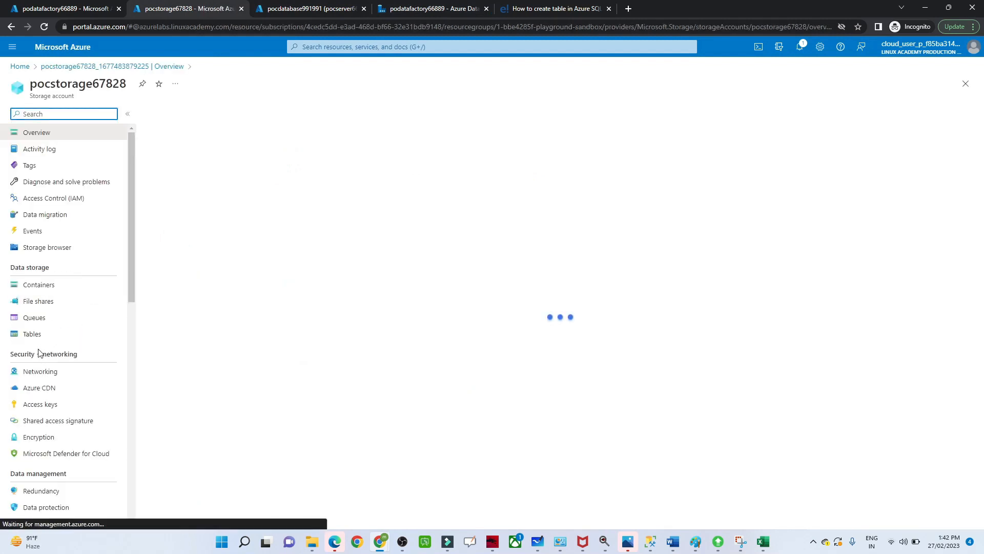
{"action": "left_click", "coordinate": [52, 290]}
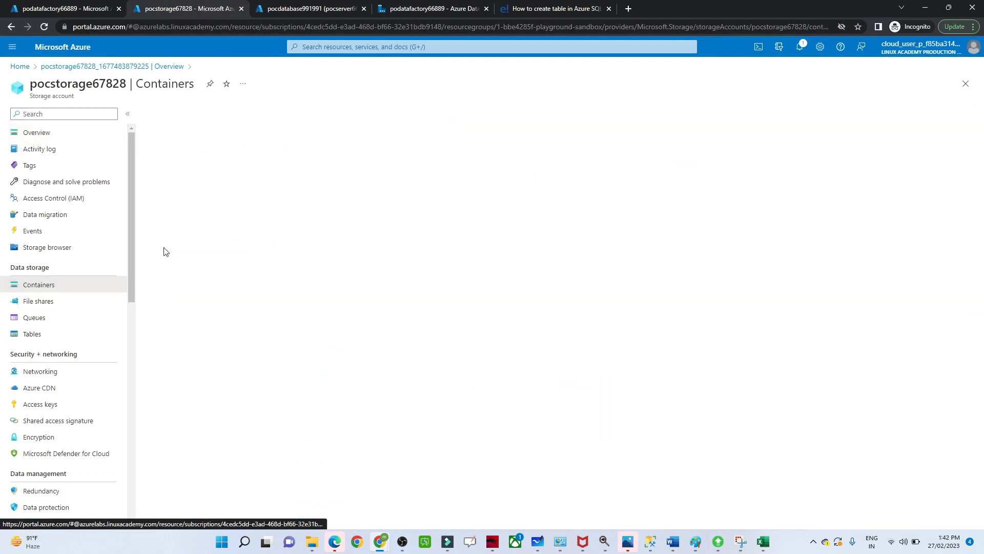
{"action": "left_click", "coordinate": [175, 114]}
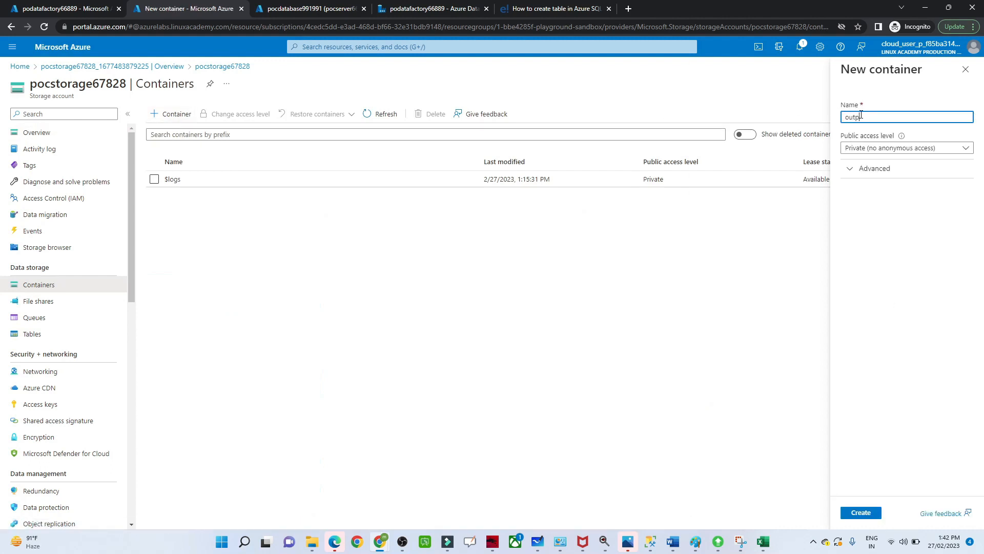
{"action": "left_click", "coordinate": [901, 148]}
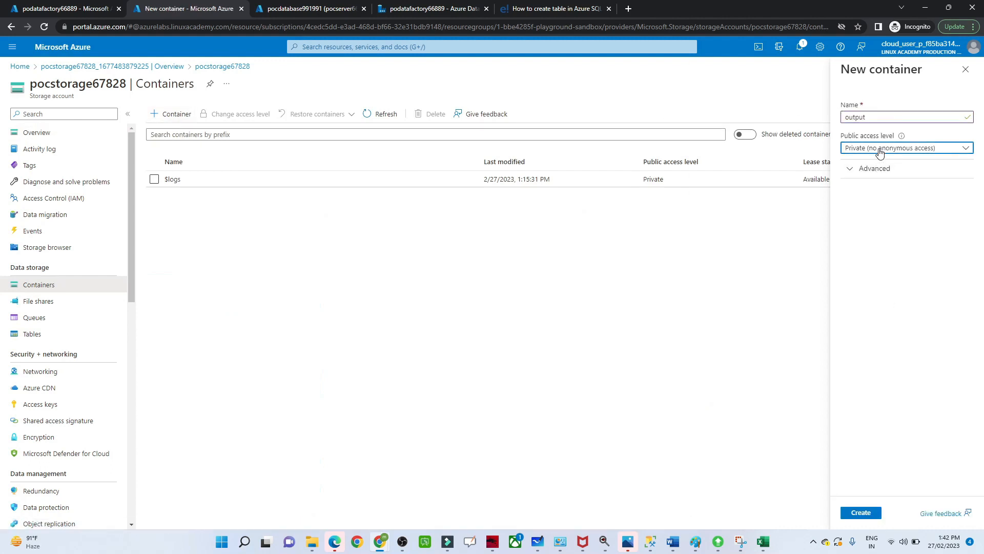
{"action": "left_click", "coordinate": [857, 196]}
{"action": "left_click", "coordinate": [795, 512]}
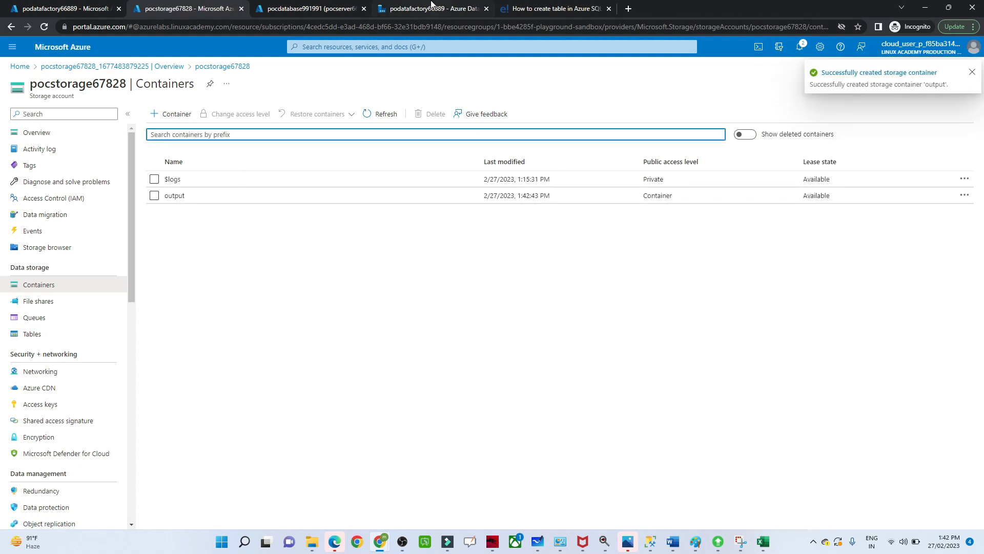
{"action": "left_click", "coordinate": [411, 7]}
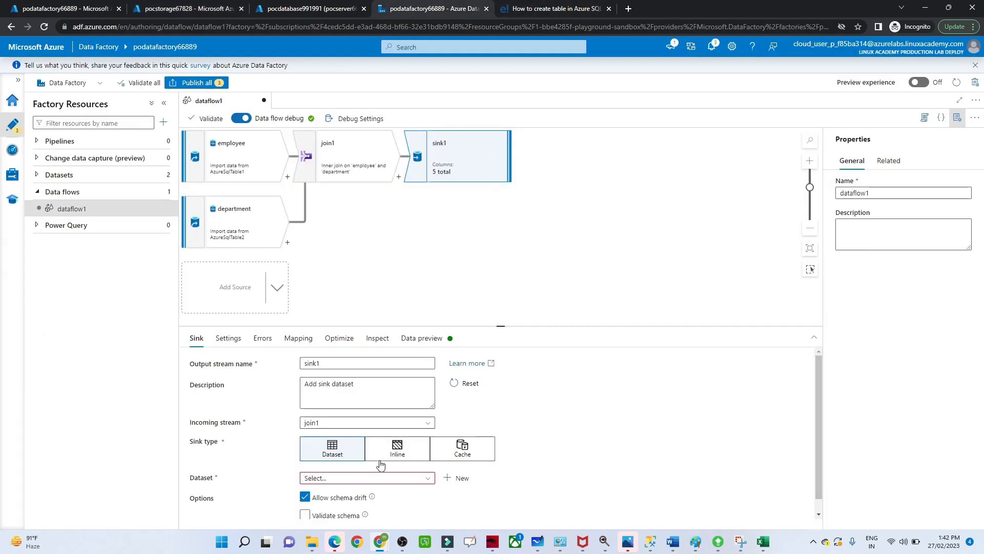
Start a new Azure Blob Storage dataset in JSON format for sink1.
{"action": "left_click", "coordinate": [393, 479]}
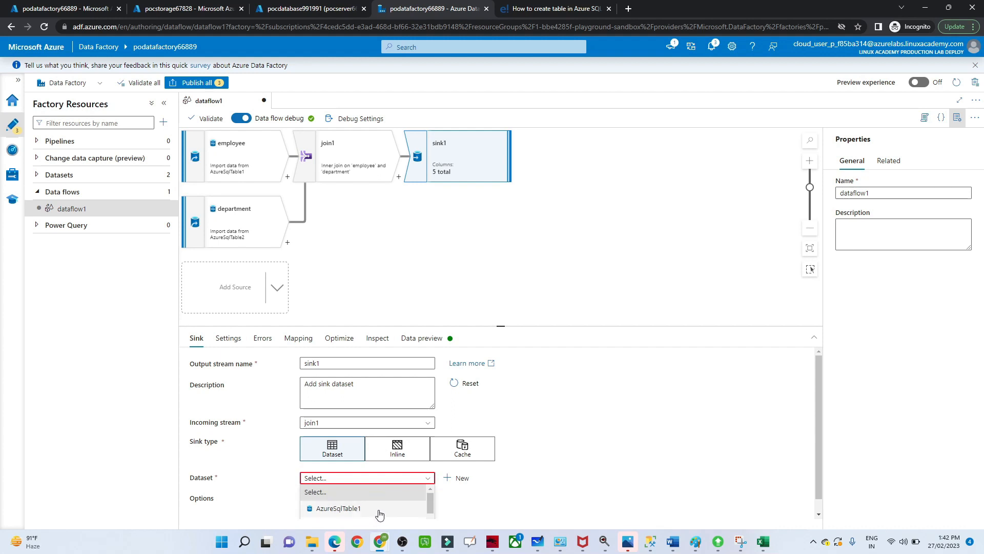
{"action": "left_click_drag", "start_coordinate": [433, 503], "coordinate": [431, 522]}
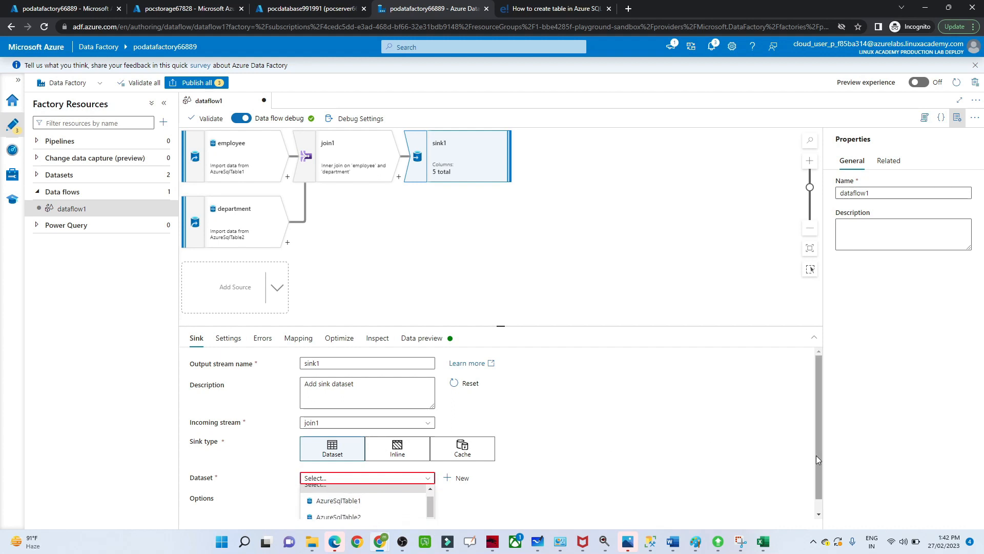
{"action": "left_click_drag", "start_coordinate": [816, 455], "coordinate": [817, 486]}
{"action": "left_click", "coordinate": [461, 464]}
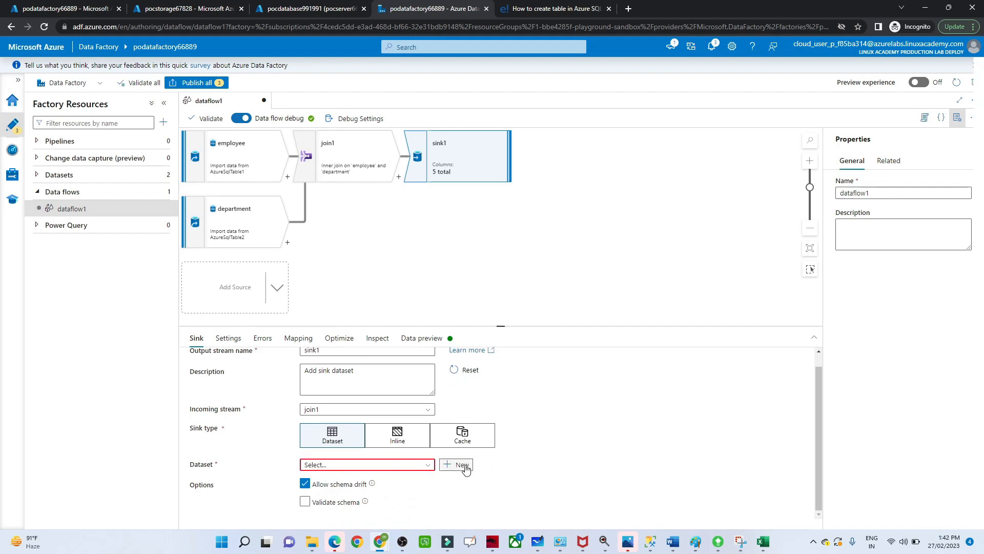
{"action": "left_click", "coordinate": [721, 231]}
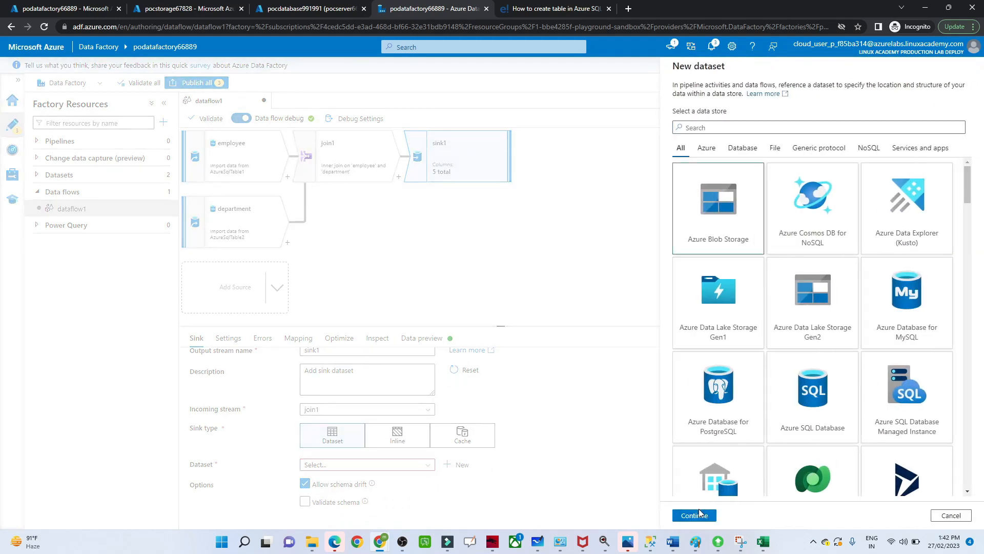
{"action": "left_click", "coordinate": [697, 515]}
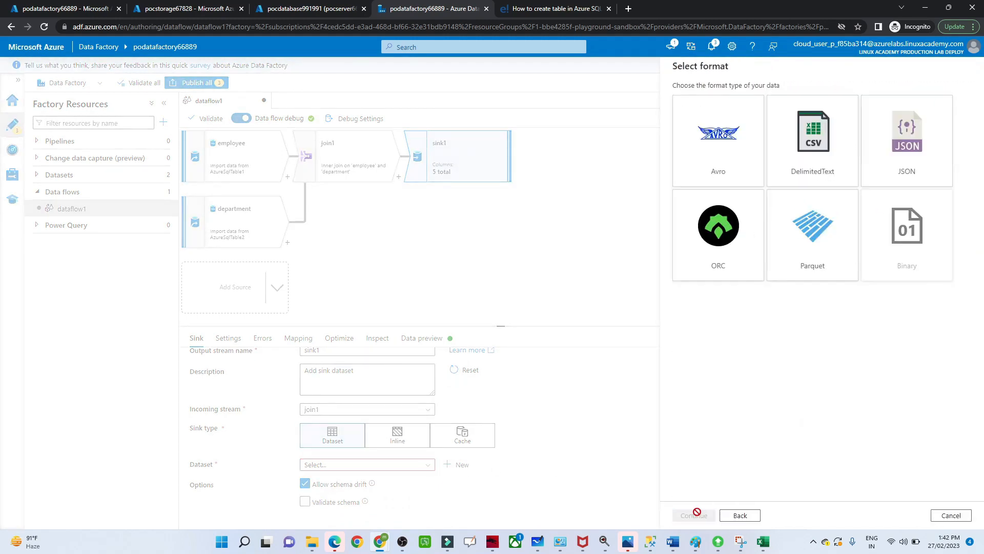
{"action": "left_click", "coordinate": [884, 164]}
{"action": "left_click", "coordinate": [696, 515]}
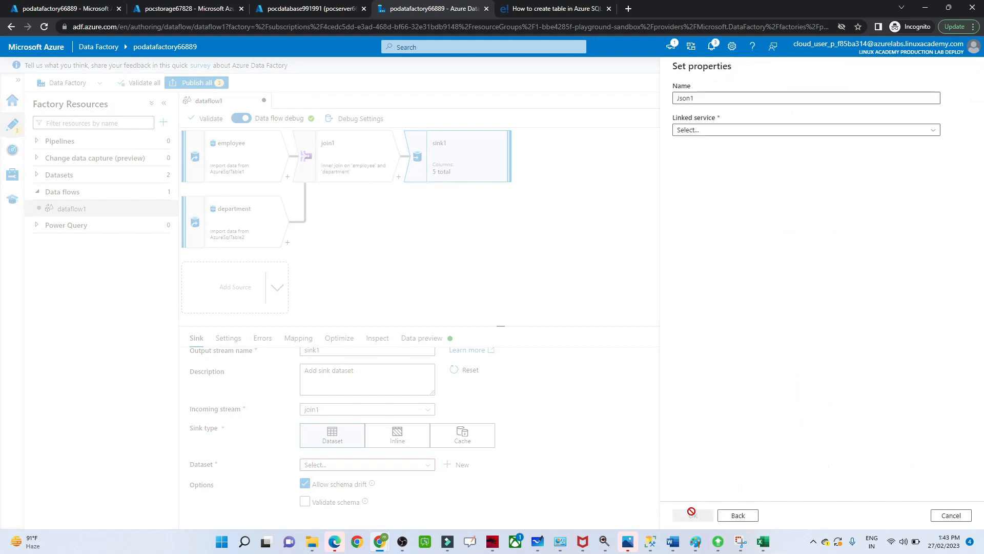
Link Json1 to AzureBlobStorage1 with the output container as its path, save it, and preview the sink.
{"action": "left_click", "coordinate": [733, 130]}
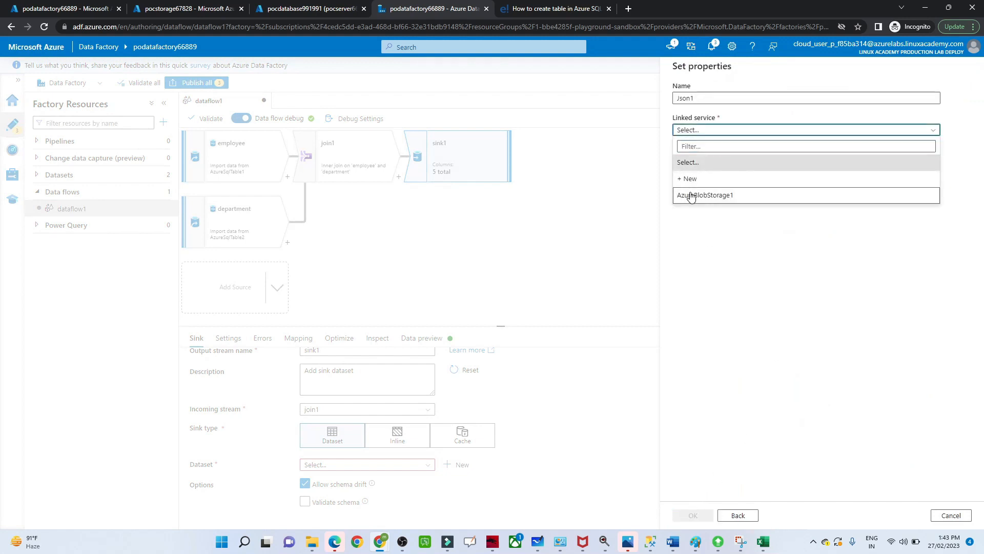
{"action": "left_click", "coordinate": [690, 195]}
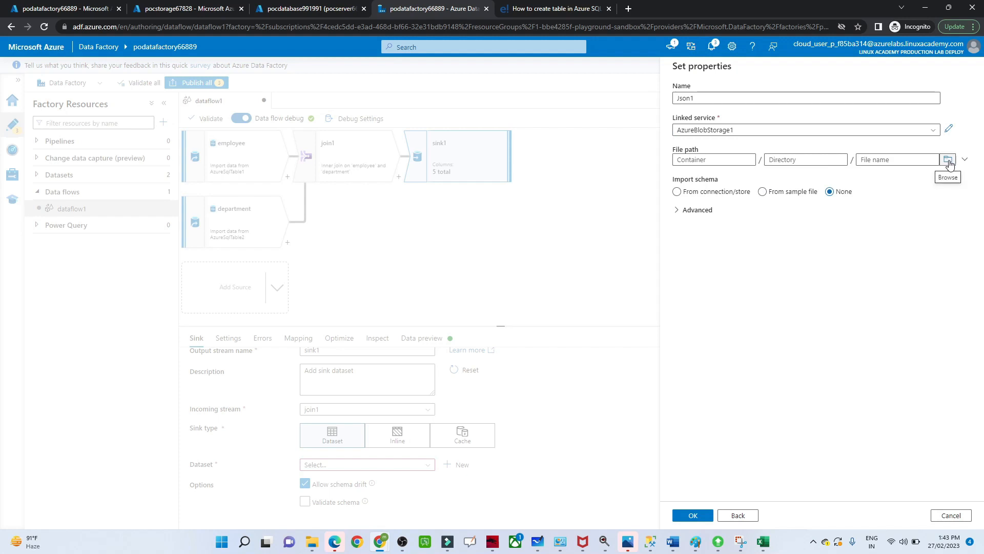
{"action": "left_click", "coordinate": [944, 159]}
{"action": "double_click", "coordinate": [700, 121]}
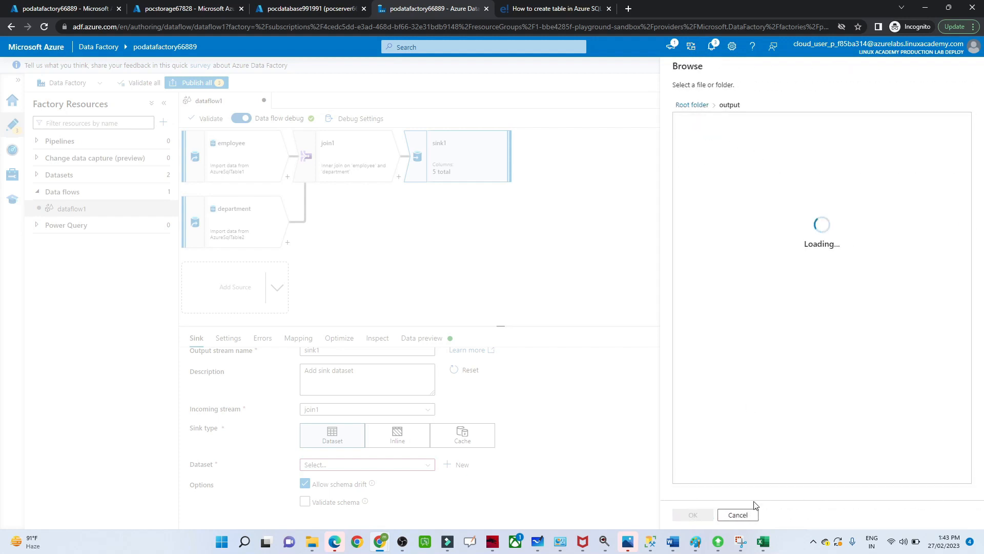
{"action": "left_click", "coordinate": [691, 515]}
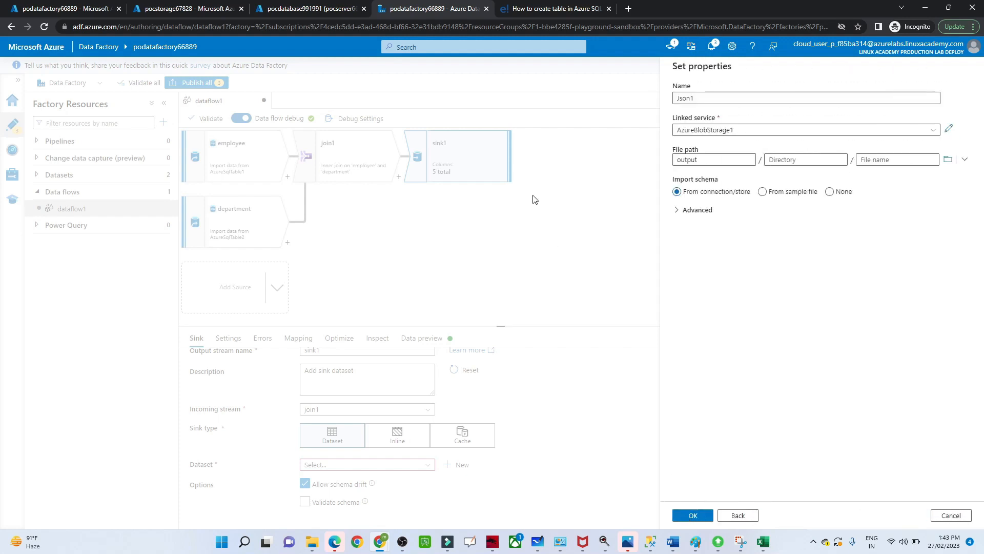
{"action": "left_click", "coordinate": [696, 518]}
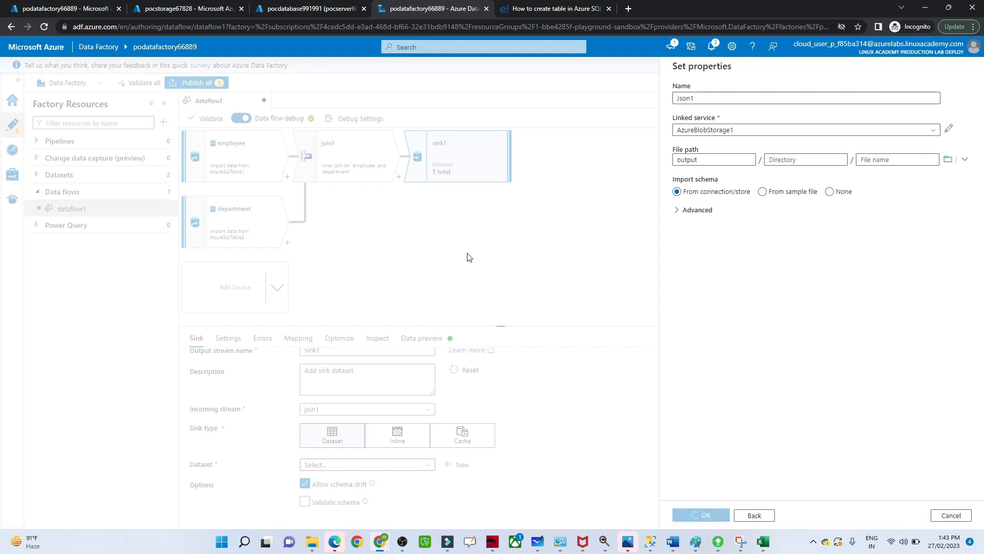
{"action": "left_click", "coordinate": [421, 339]}
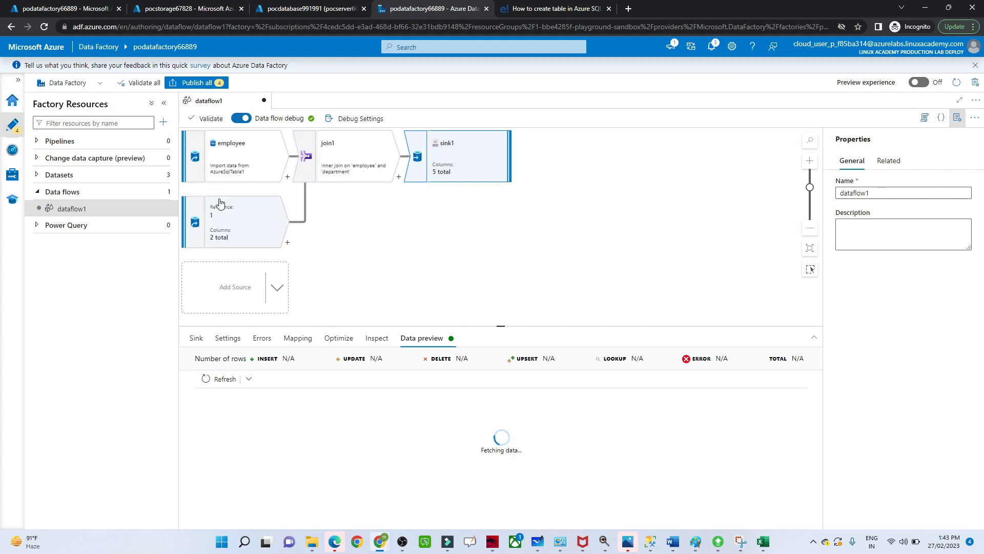
Confirm the sink preview shows four employee rows, then bring up the Data flows actions menu.
{"action": "mouse_move", "coordinate": [164, 197]}
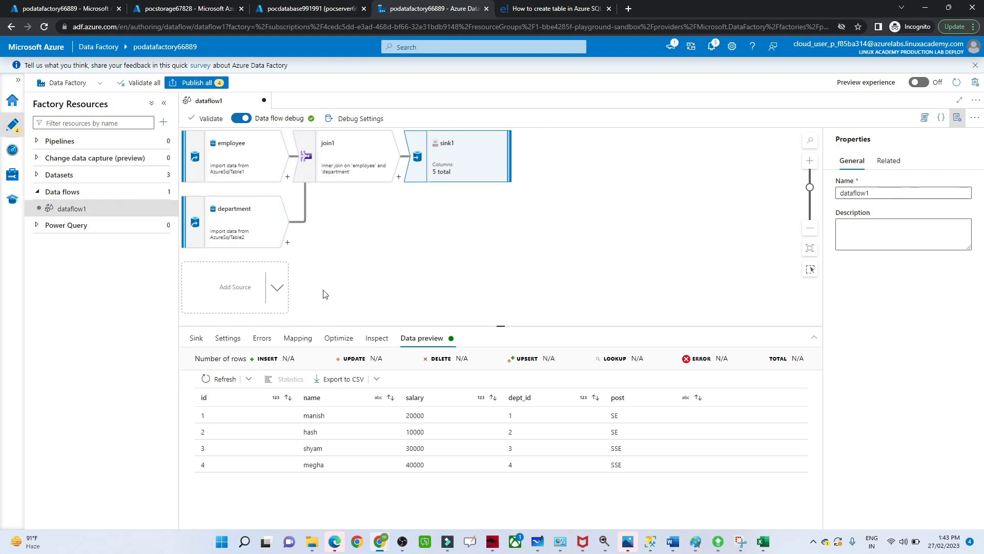
{"action": "left_click", "coordinate": [161, 196]}
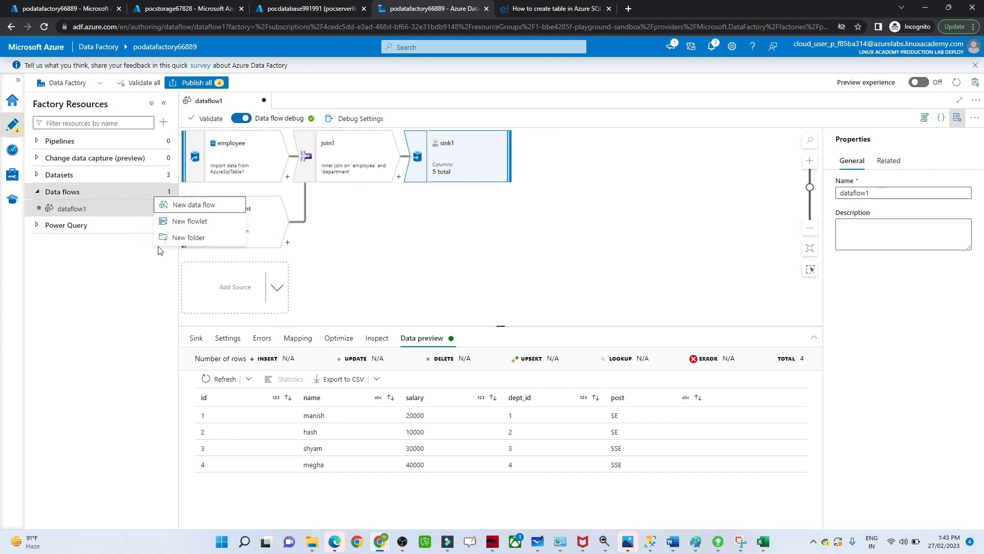
Start dataflow2 and add source1 using the AzureSqlTable1 dataset with 3 columns.
{"action": "key", "text": "Escape"}
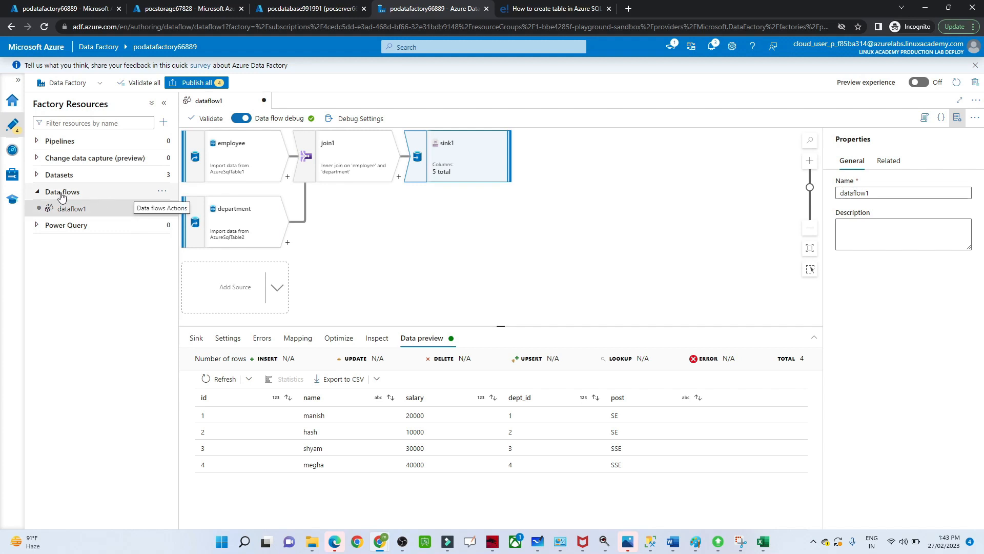
{"action": "left_click", "coordinate": [162, 193]}
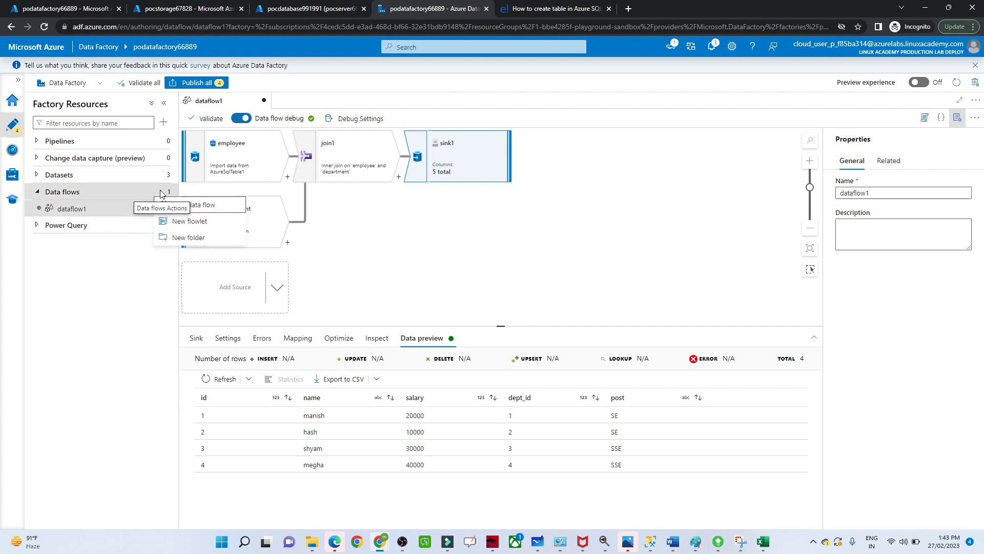
{"action": "left_click", "coordinate": [192, 205]}
{"action": "left_click", "coordinate": [236, 180]}
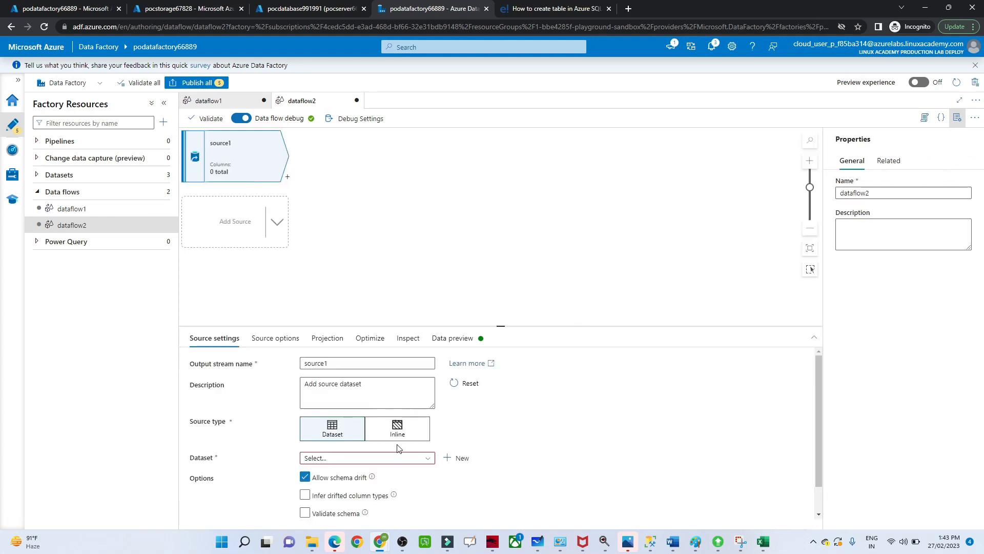
{"action": "left_click", "coordinate": [399, 458]}
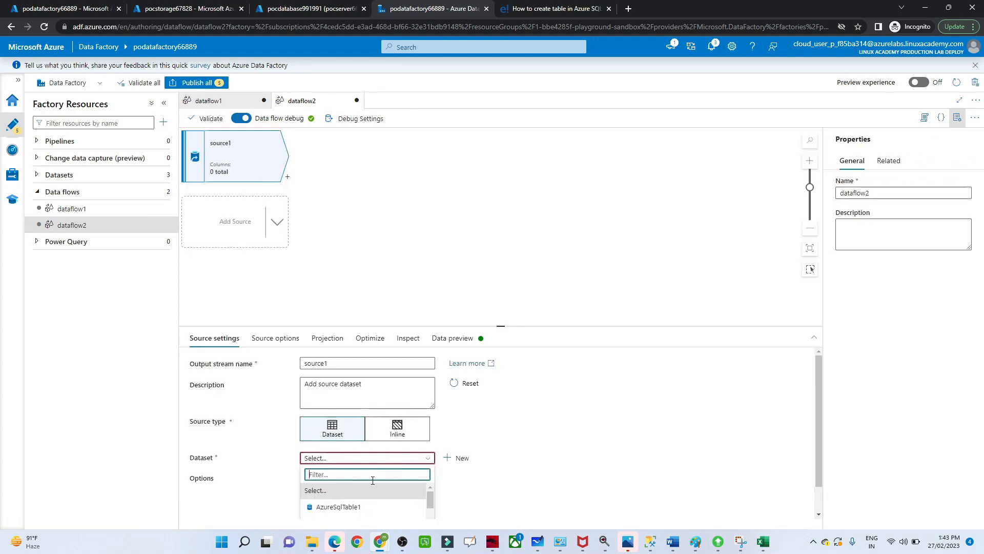
{"action": "left_click", "coordinate": [358, 507]}
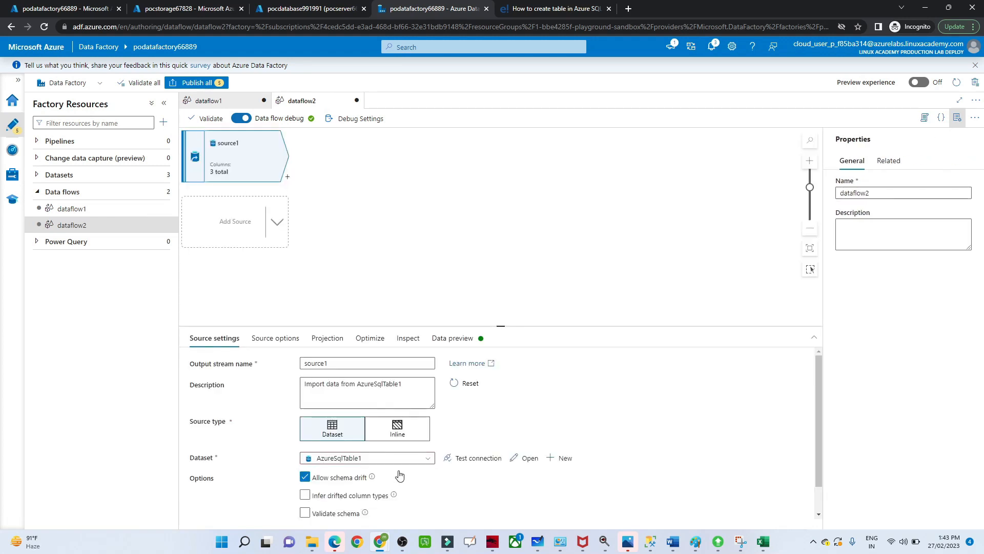
Add a second source with a new Azure SQL dataset on AzureSqlDatabase1 for table dbo.employee_mumbai.
{"action": "left_click", "coordinate": [229, 229]}
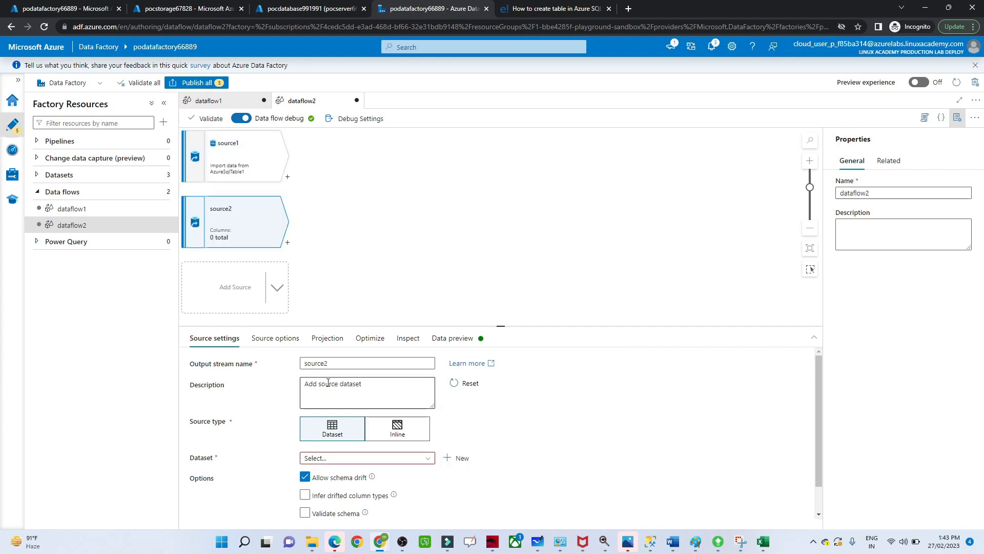
{"action": "left_click", "coordinate": [370, 458]}
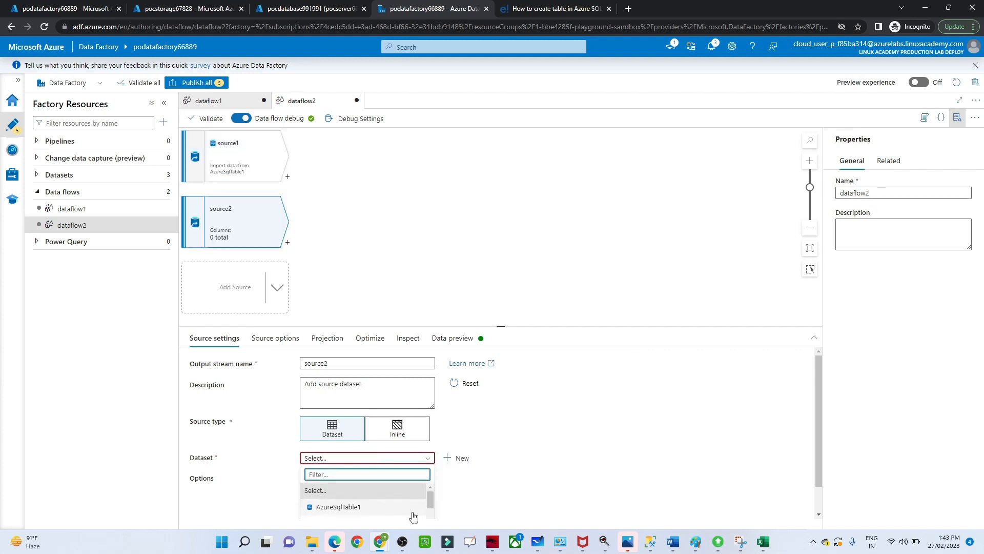
{"action": "scroll", "coordinate": [426, 502], "scroll_direction": "down", "scroll_amount": 2}
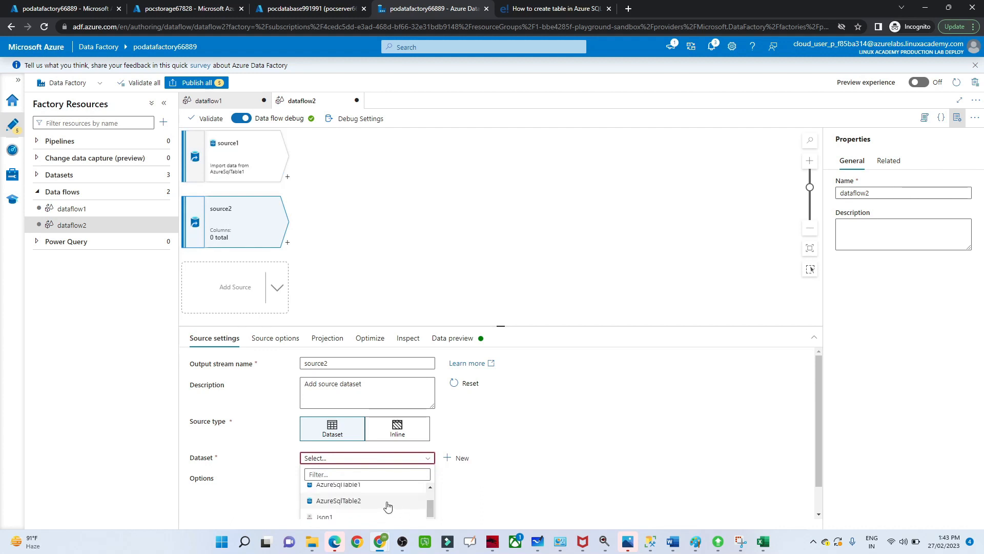
{"action": "left_click", "coordinate": [468, 496]}
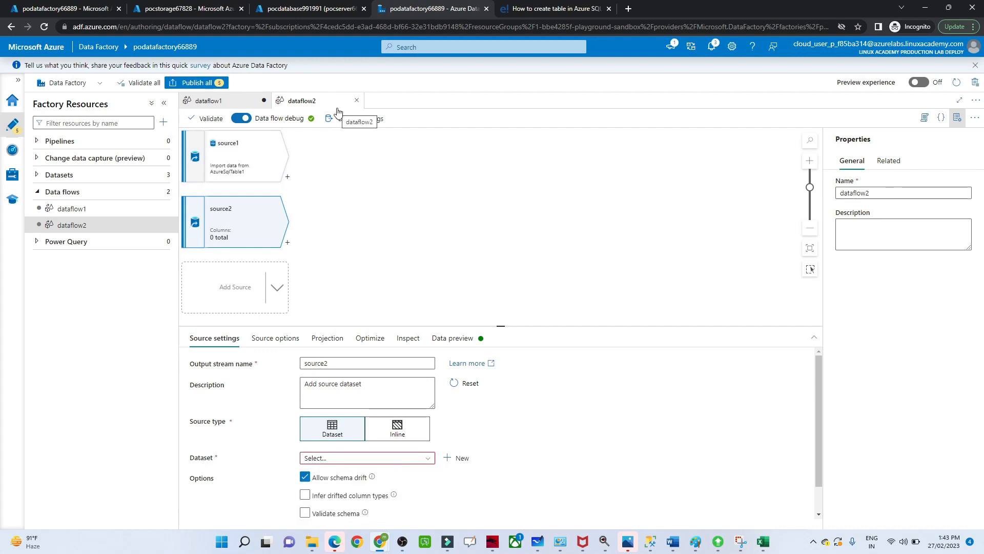
{"action": "left_click", "coordinate": [451, 463]}
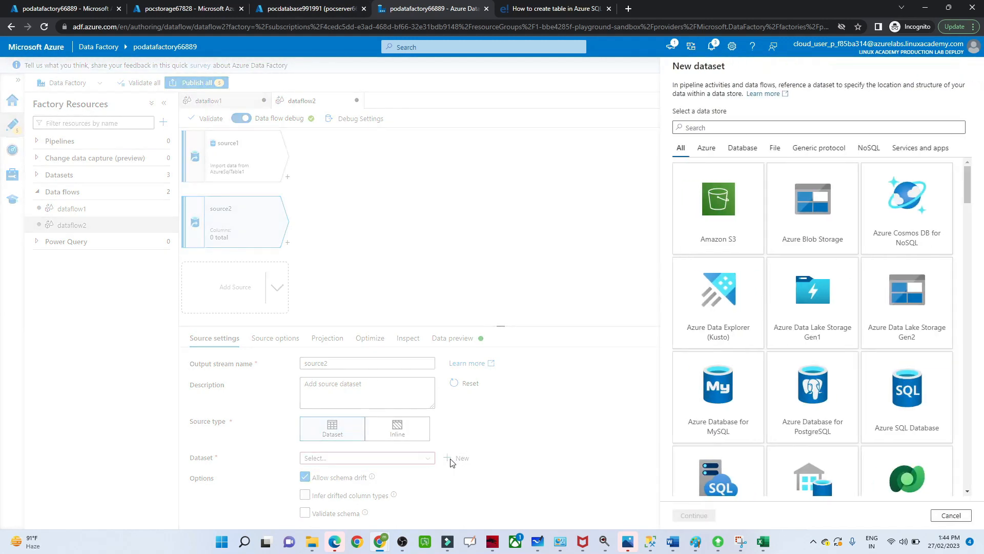
{"action": "left_click", "coordinate": [923, 401]}
{"action": "left_click", "coordinate": [690, 517]}
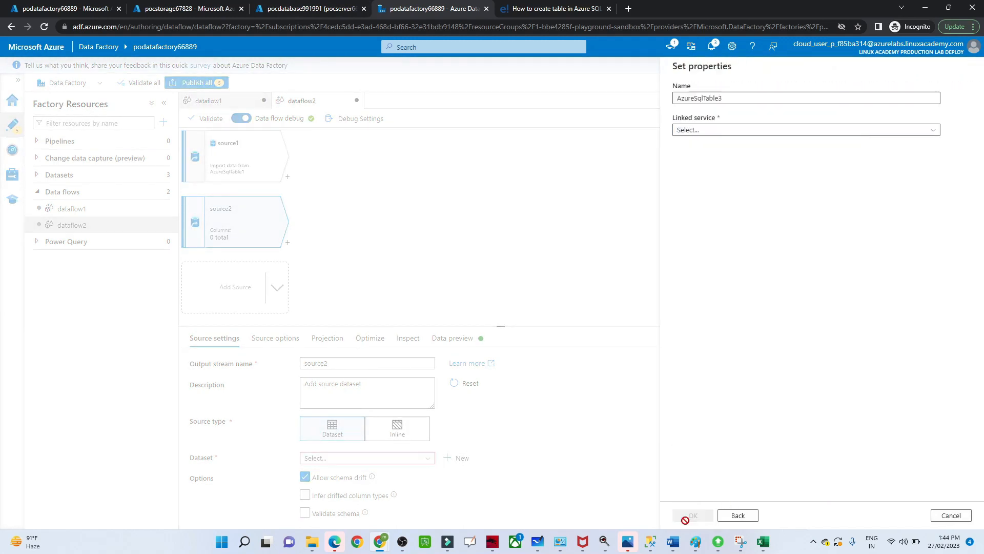
{"action": "left_click", "coordinate": [708, 133]}
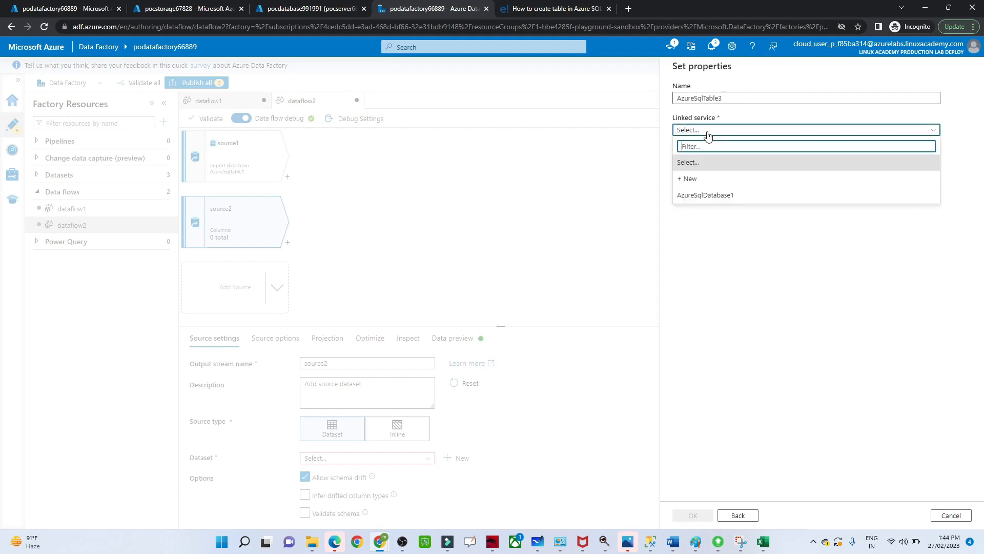
{"action": "left_click", "coordinate": [692, 196]}
{"action": "left_click", "coordinate": [826, 162]}
{"action": "left_click_drag", "start_coordinate": [936, 217], "coordinate": [933, 282]}
{"action": "left_click", "coordinate": [751, 311]}
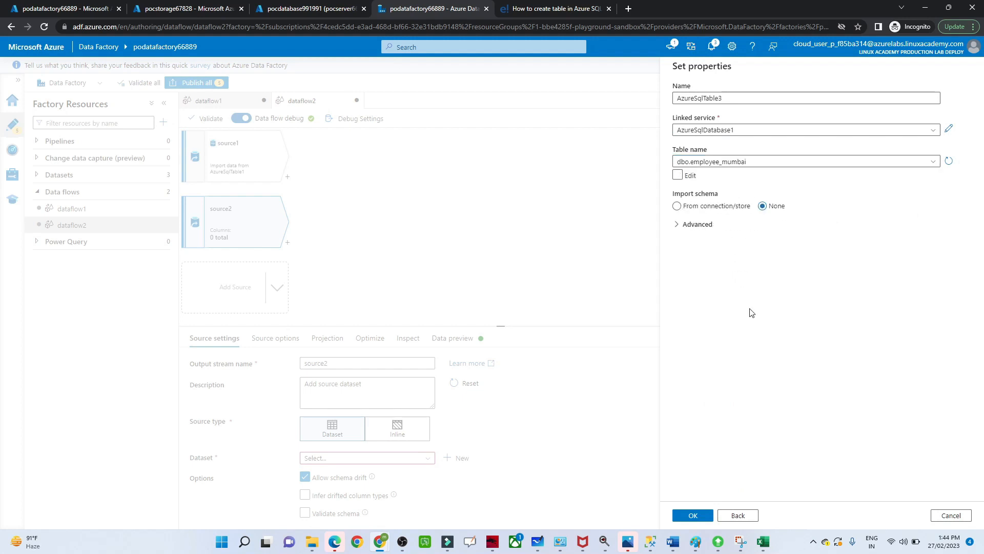
{"action": "left_click", "coordinate": [693, 516]}
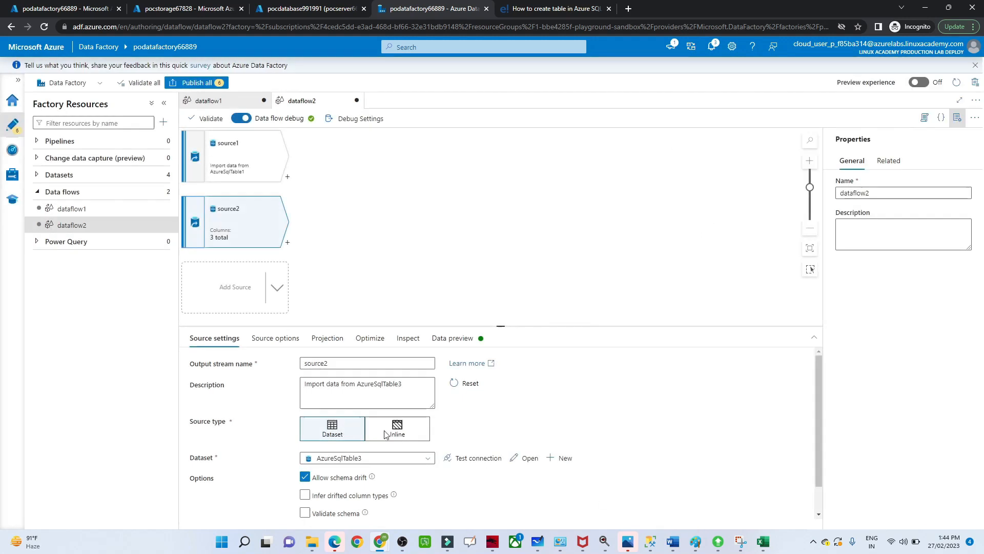
Rename the second source to emp_mumbai and the first source to employee.
{"action": "left_click_drag", "start_coordinate": [336, 364], "coordinate": [291, 365]}
{"action": "type", "text": "emp_mumbai"}
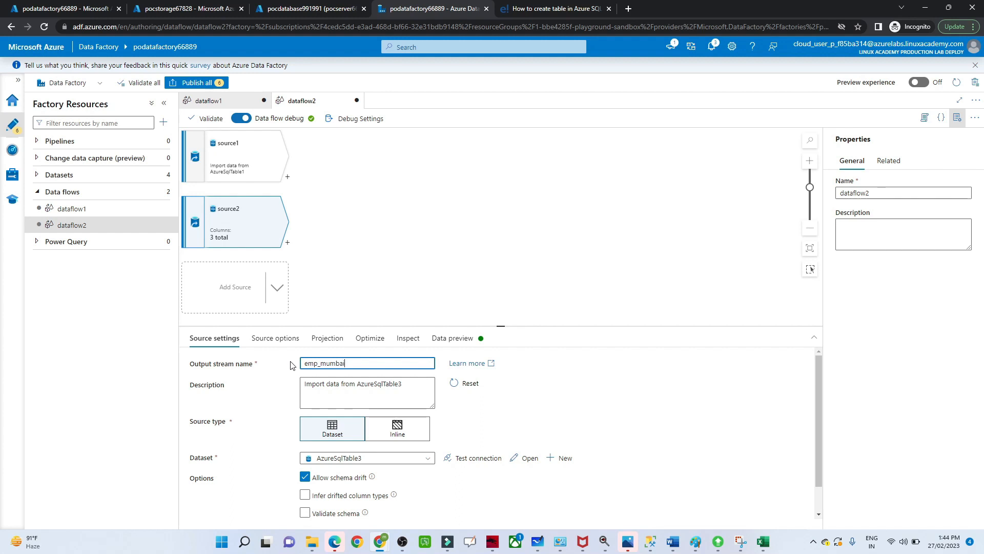
{"action": "left_click", "coordinate": [251, 167]}
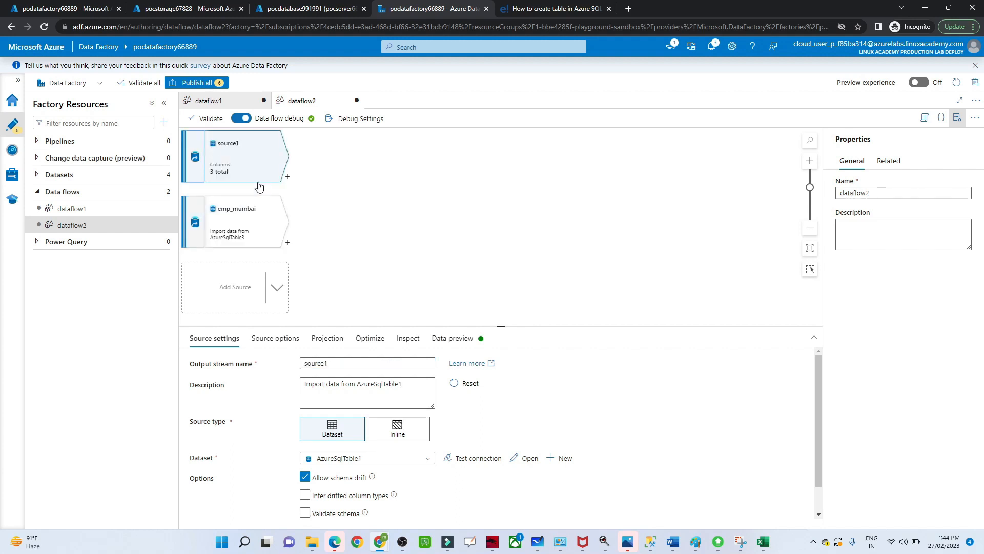
{"action": "left_click", "coordinate": [332, 369]}
{"action": "left_click_drag", "start_coordinate": [332, 368], "coordinate": [288, 360]}
{"action": "type", "text": "employee"}
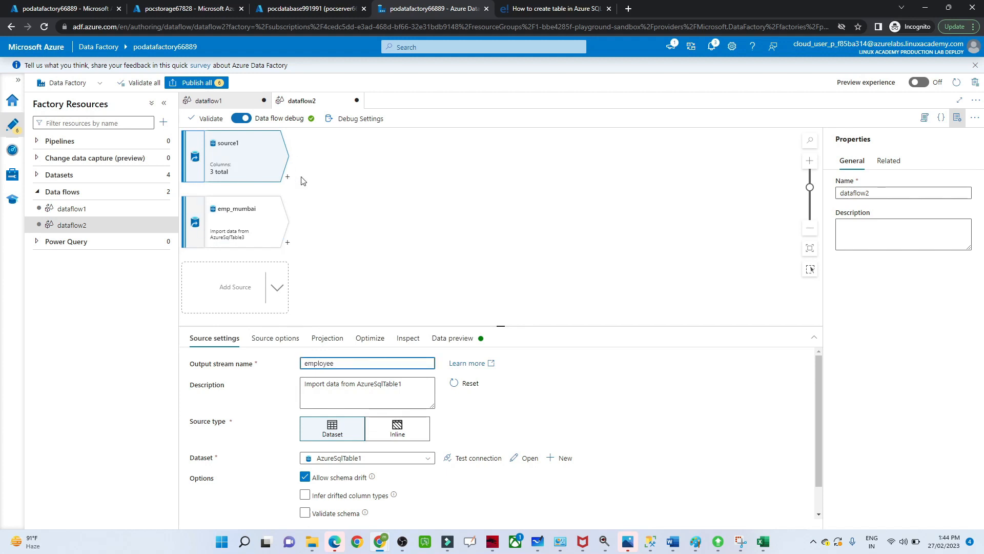
{"action": "left_click", "coordinate": [288, 178]}
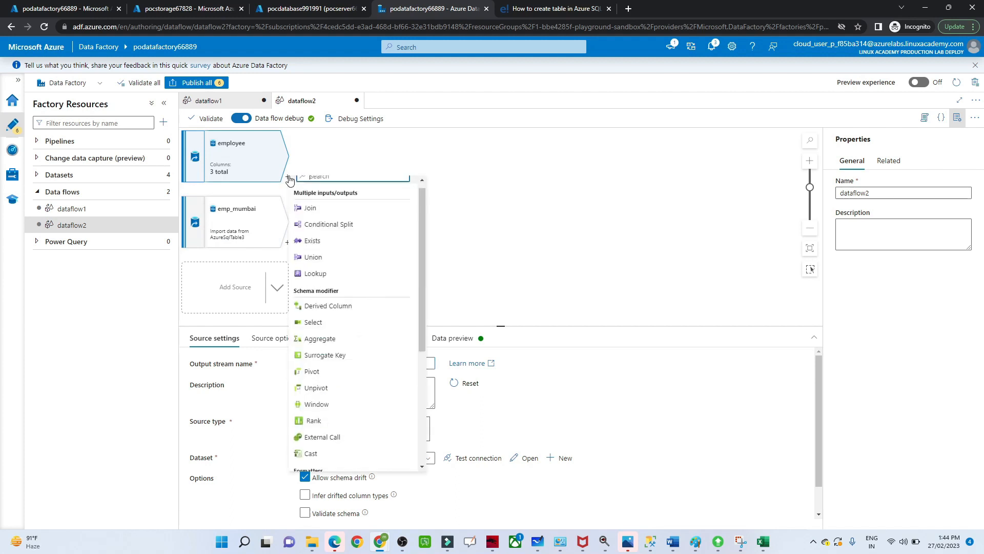
Add a union after employee that combines it with emp_mumbai.
{"action": "left_click", "coordinate": [310, 258]}
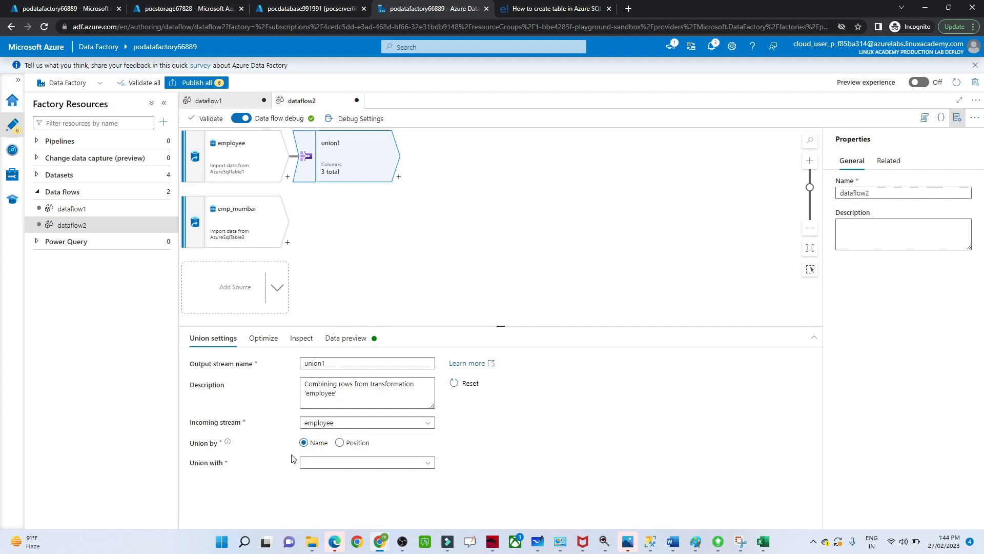
{"action": "left_click", "coordinate": [333, 464]}
{"action": "left_click", "coordinate": [334, 476]}
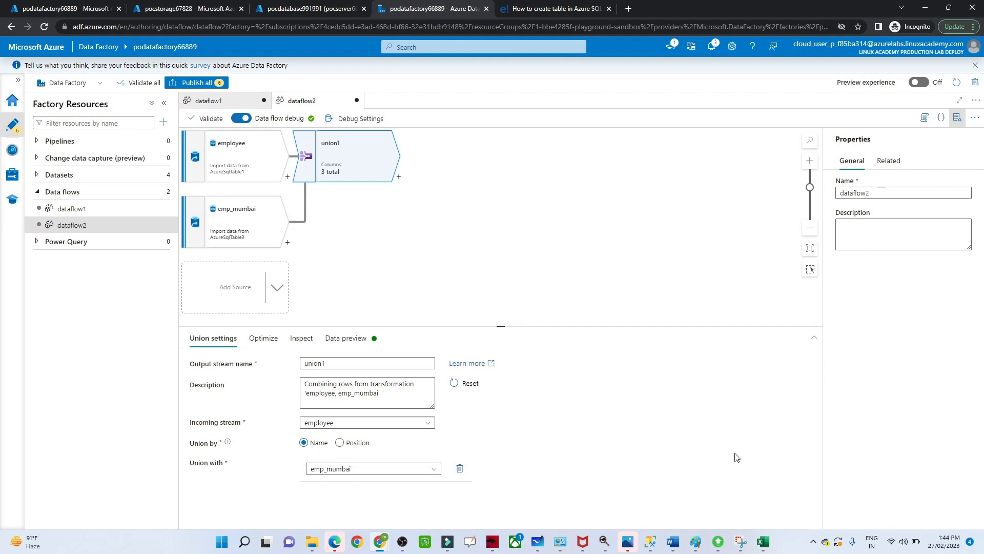
Review union1's settings, partitioning, 3 inspected columns and data preview.
{"action": "left_click", "coordinate": [342, 338]}
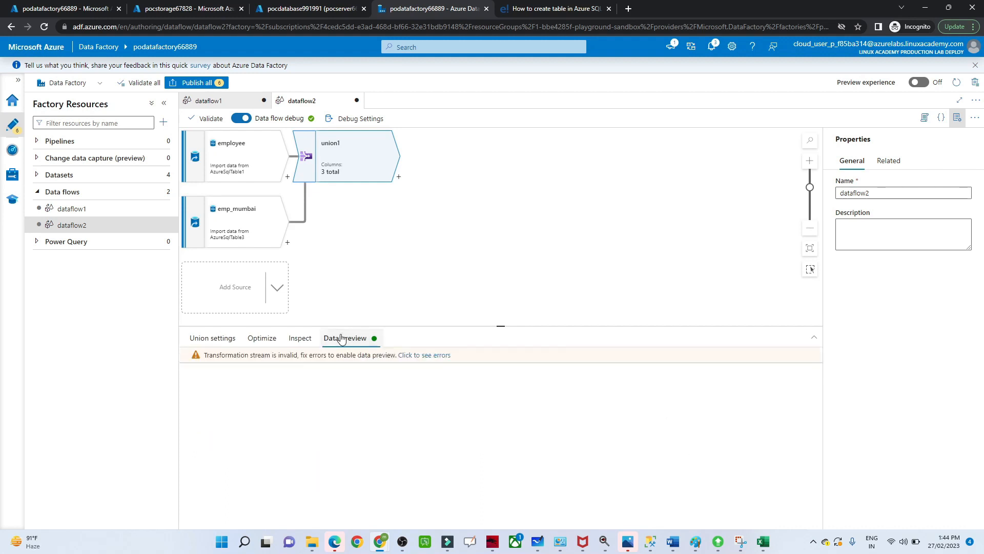
{"action": "left_click", "coordinate": [205, 338]}
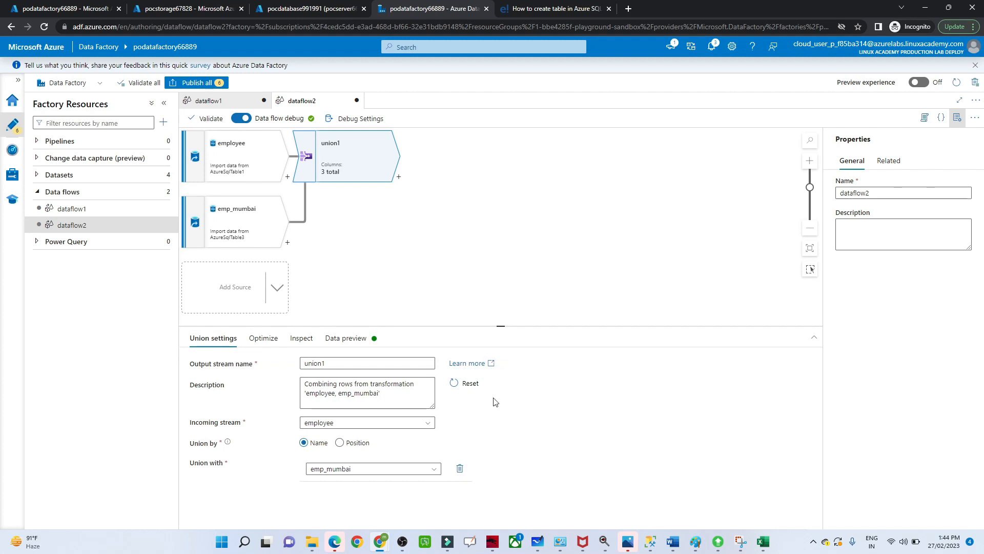
{"action": "left_click", "coordinate": [263, 338]}
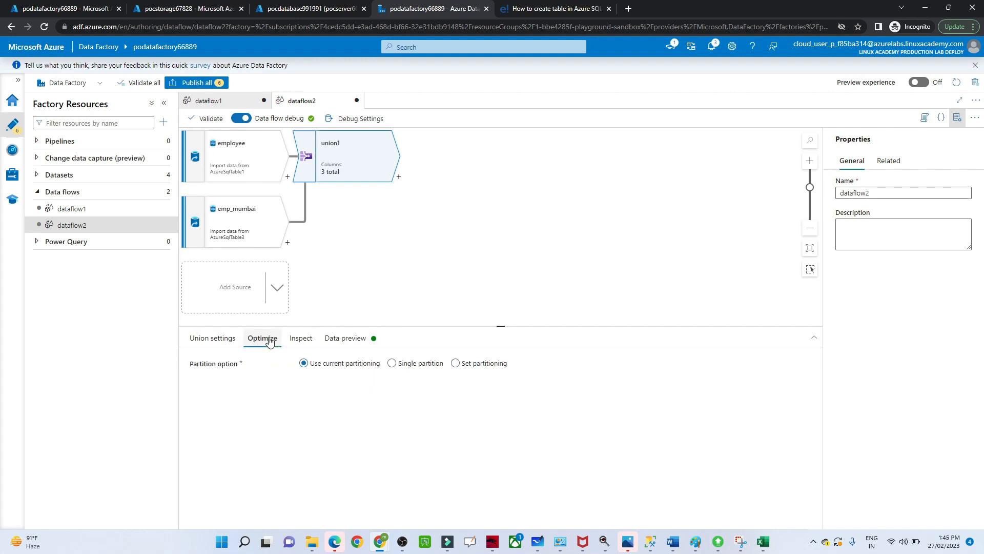
{"action": "left_click", "coordinate": [301, 341]}
{"action": "left_click", "coordinate": [343, 344]}
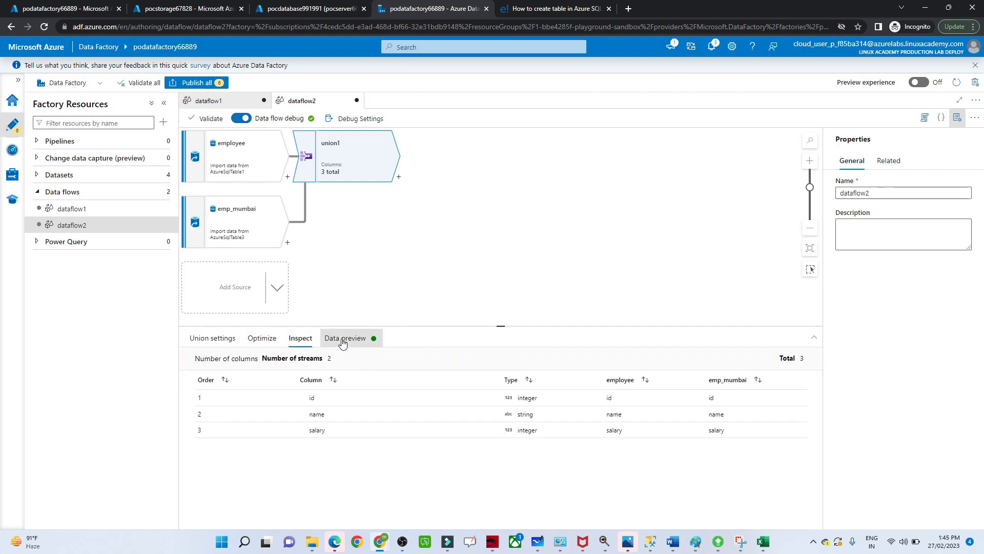
{"action": "left_click", "coordinate": [302, 341]}
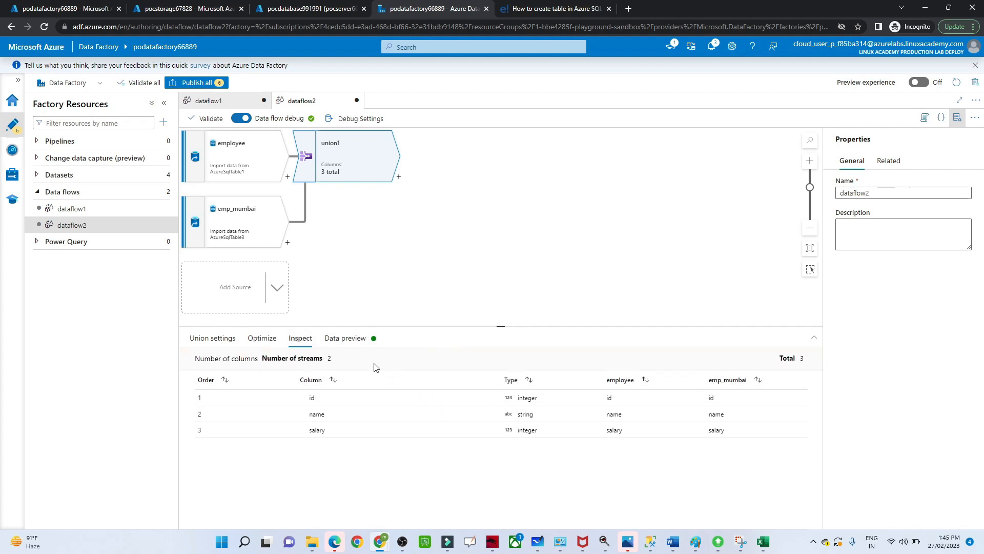
{"action": "left_click", "coordinate": [262, 338]}
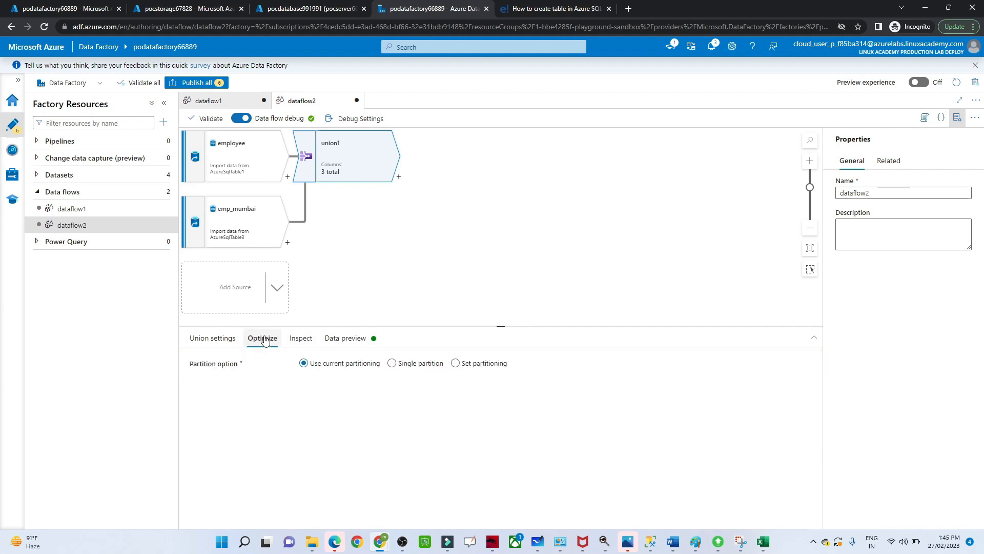
{"action": "left_click", "coordinate": [201, 340]}
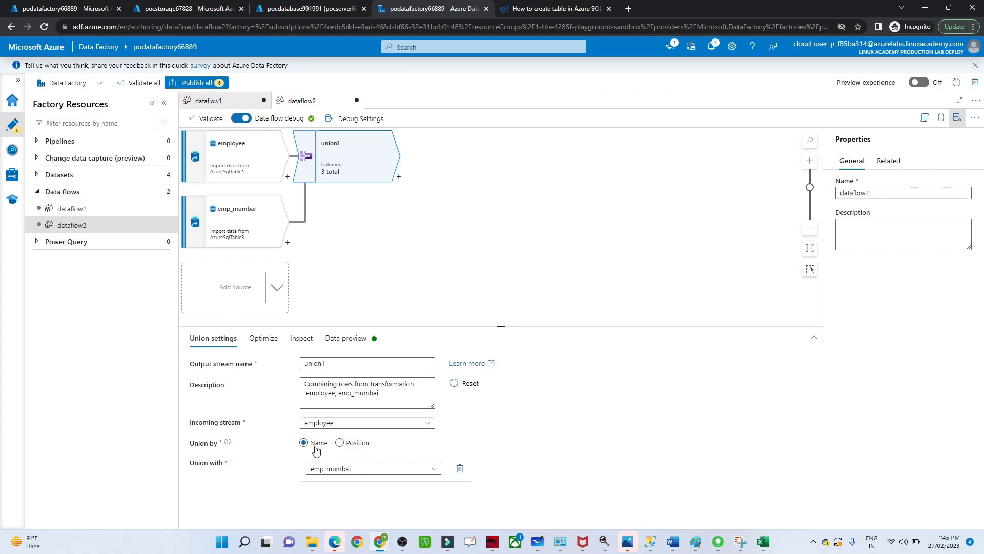
{"action": "left_click", "coordinate": [363, 340]}
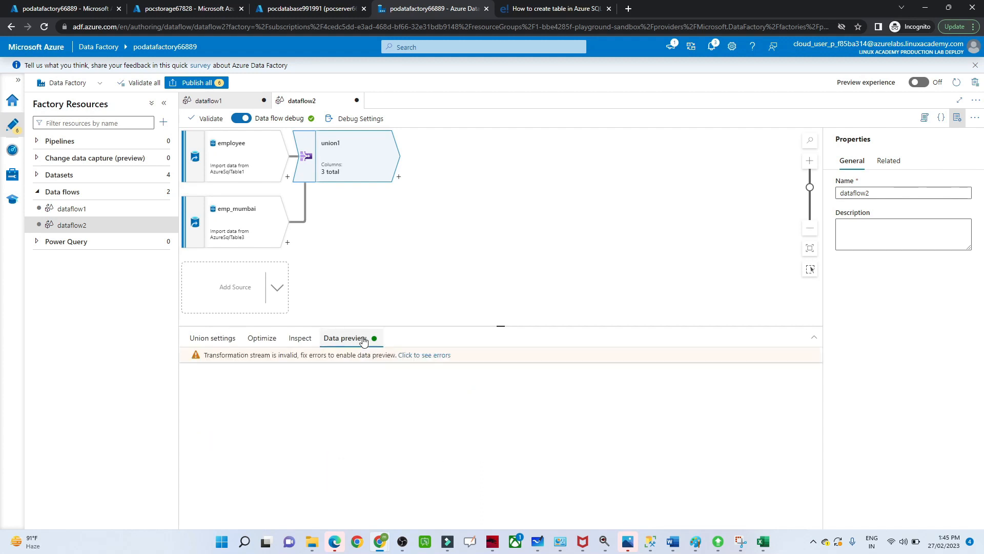
Check the preview errors and rename the emp_mumbai stream to empmumbai.
{"action": "left_click", "coordinate": [434, 358]}
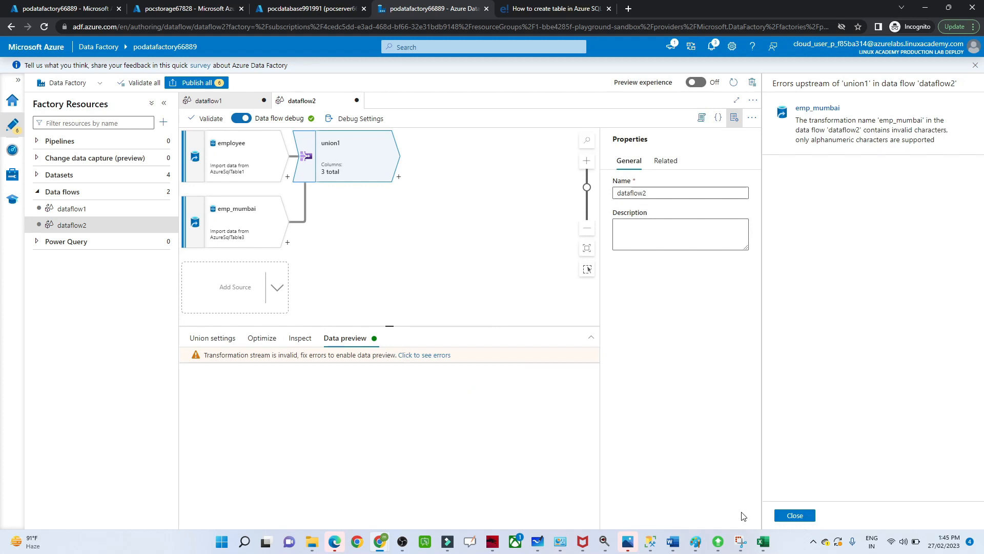
{"action": "left_click", "coordinate": [795, 516]}
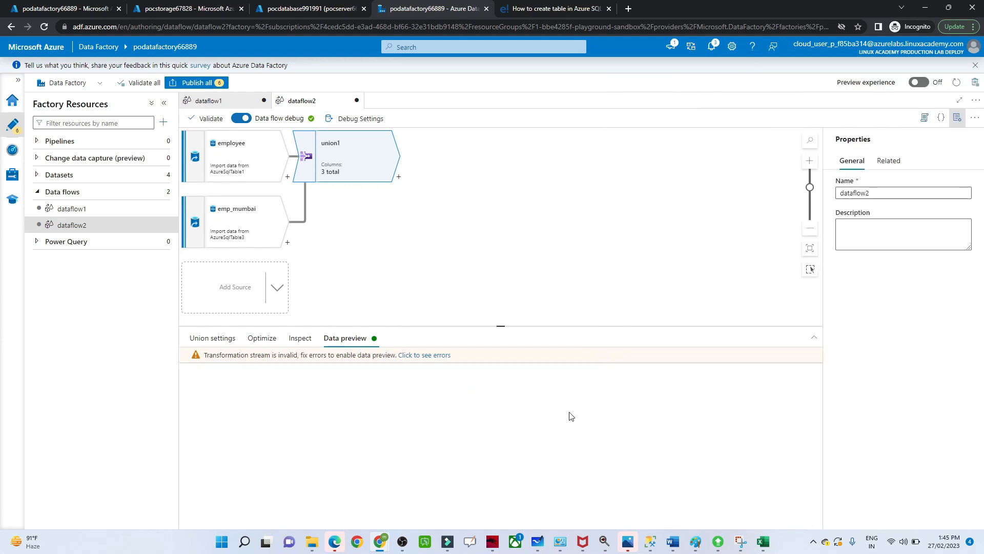
{"action": "left_click", "coordinate": [244, 206]}
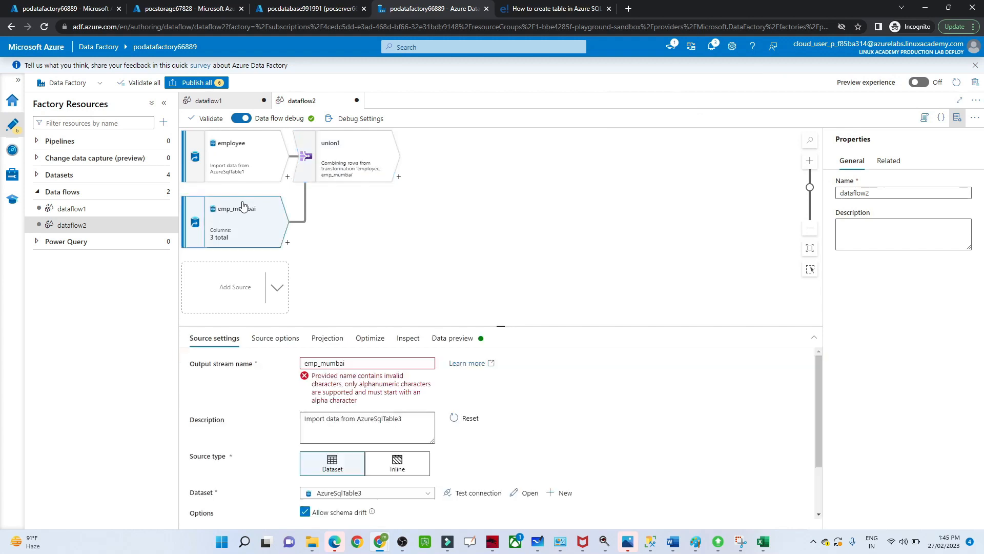
{"action": "left_click", "coordinate": [365, 366]}
{"action": "left_click", "coordinate": [321, 364]}
{"action": "key", "text": "BackSpace"}
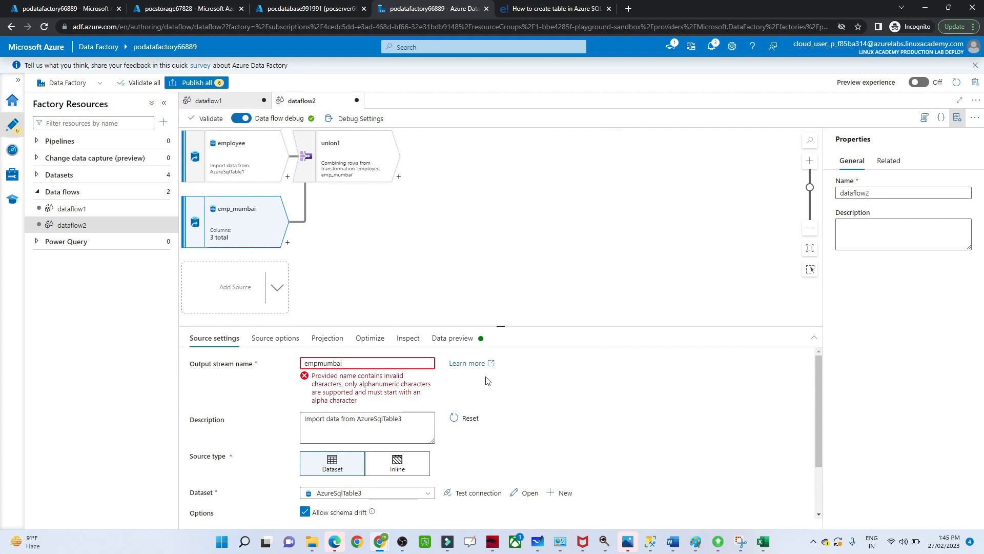
Refresh union1's data preview to show the 7 combined rows.
{"action": "left_click", "coordinate": [352, 160]}
{"action": "left_click", "coordinate": [367, 339]}
{"action": "left_click", "coordinate": [206, 379]}
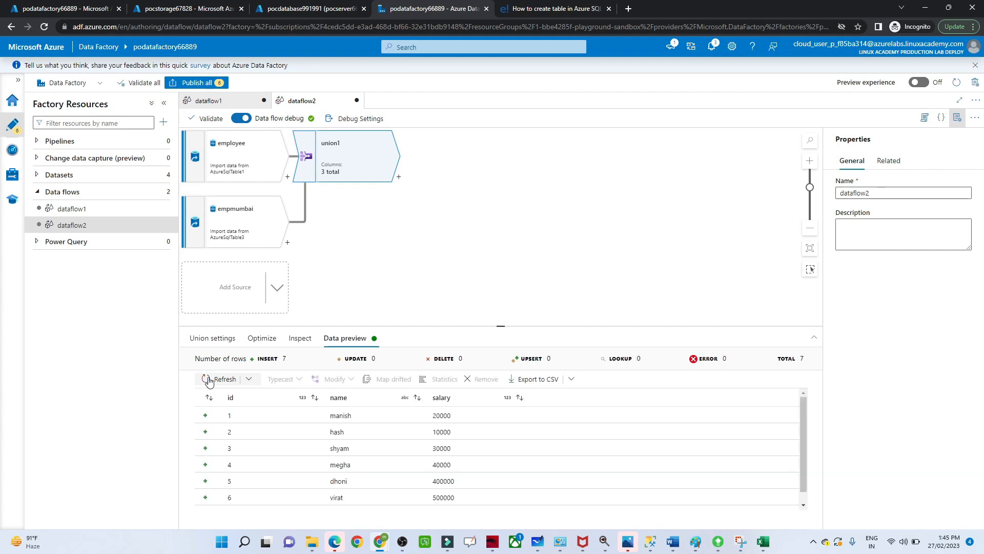
{"action": "left_click_drag", "start_coordinate": [802, 424], "coordinate": [817, 391]}
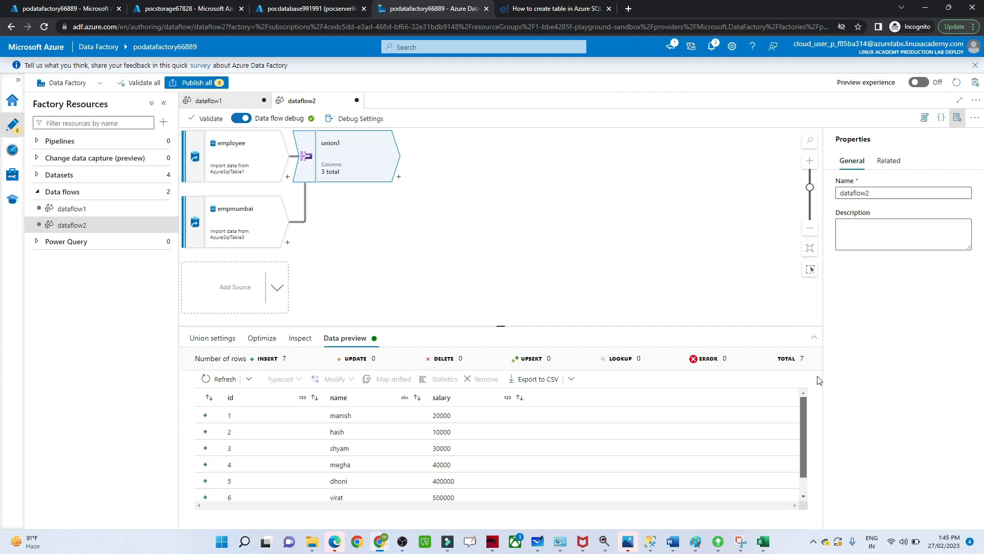
Preview employee's 5 rows and empmumbai's 2 rows, then view union1's 7 combined rows.
{"action": "left_click", "coordinate": [243, 169]}
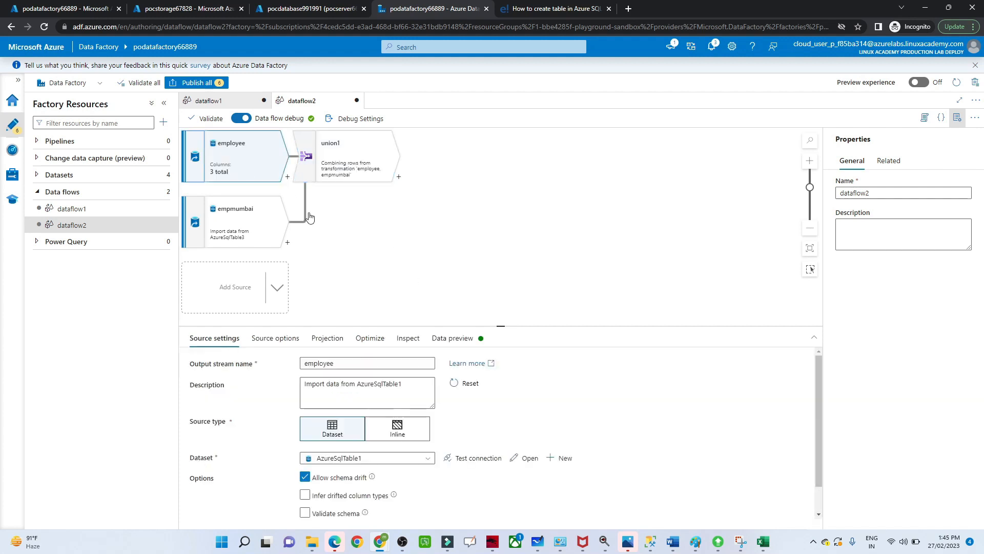
{"action": "left_click", "coordinate": [463, 340]}
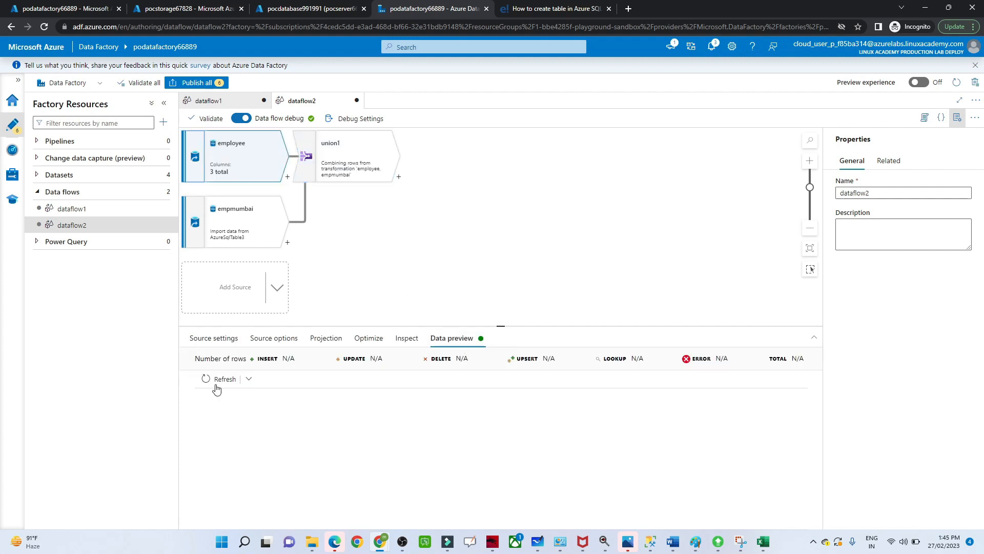
{"action": "left_click", "coordinate": [219, 382]}
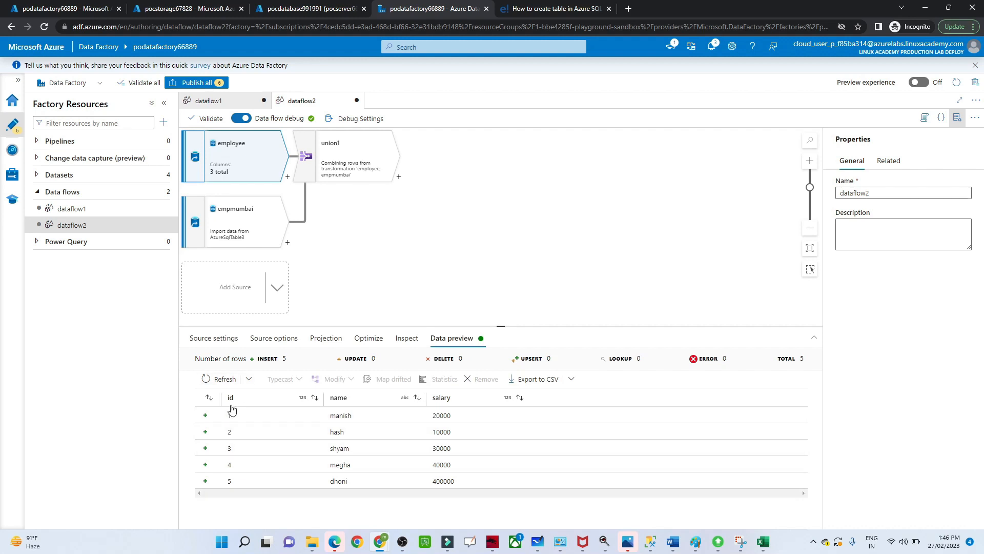
{"action": "left_click", "coordinate": [236, 241]}
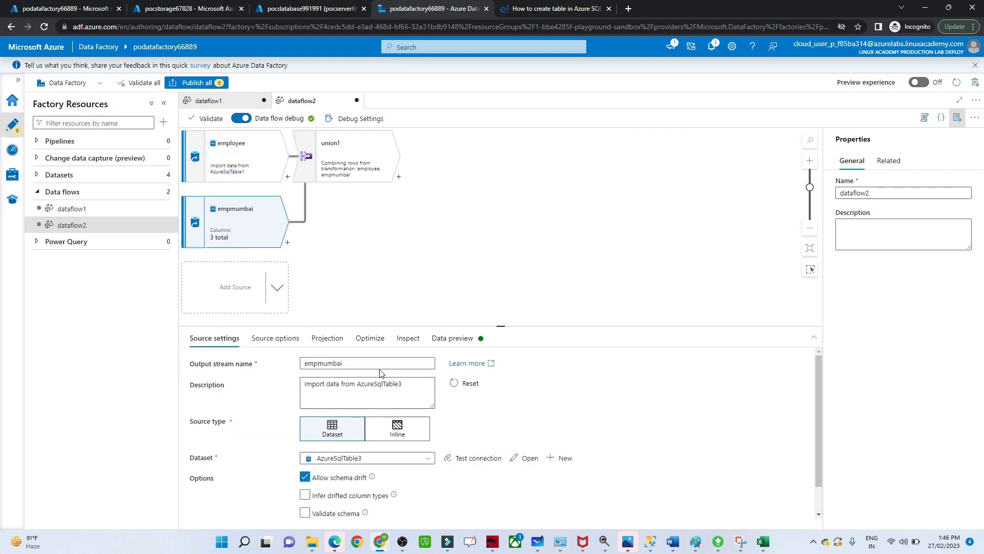
{"action": "left_click", "coordinate": [451, 338]}
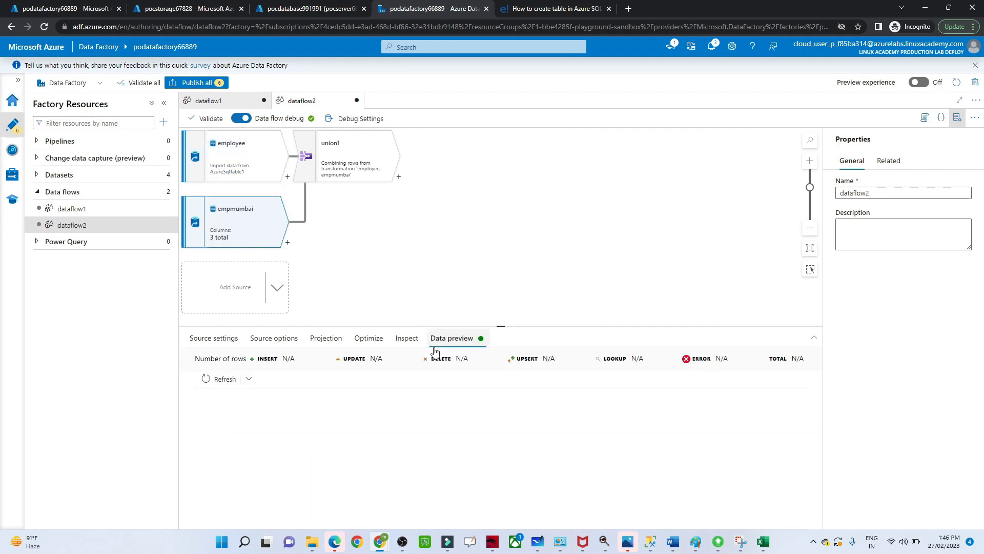
{"action": "left_click", "coordinate": [221, 378]}
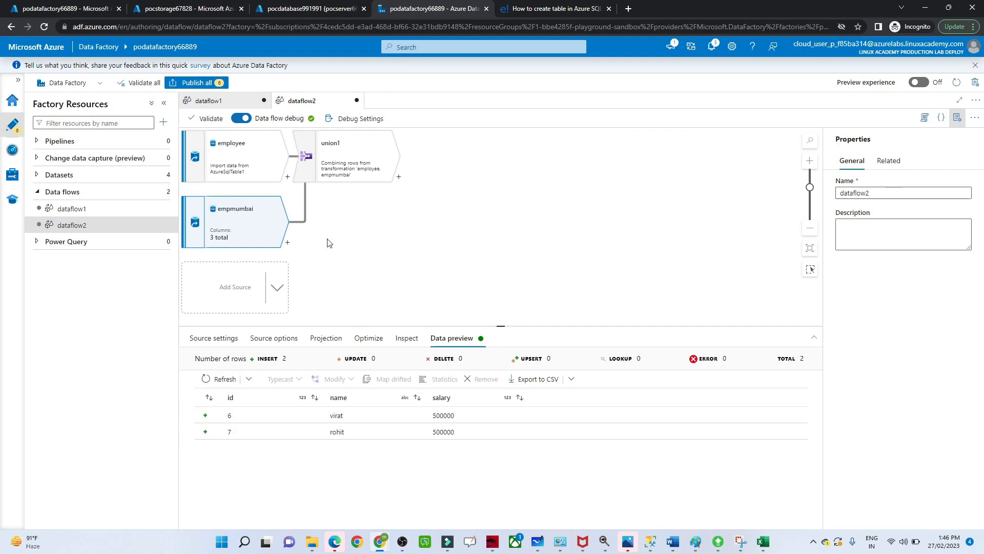
{"action": "left_click", "coordinate": [358, 140]}
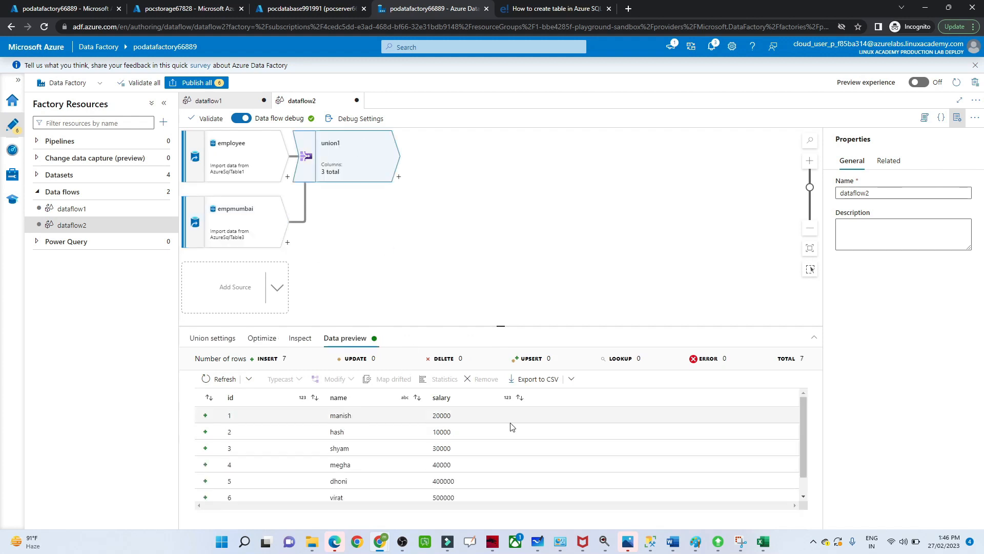
{"action": "left_click_drag", "start_coordinate": [803, 434], "coordinate": [797, 500]}
{"action": "scroll", "coordinate": [807, 433], "scroll_direction": "up", "scroll_amount": 1}
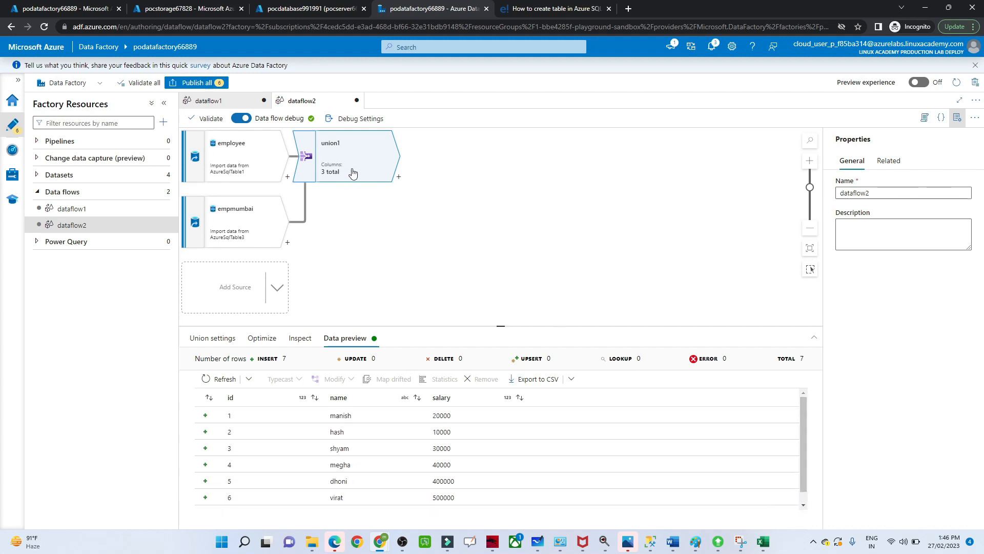
Add sink1 after union1 writing to the Json1 dataset, then switch to dataflow1.
{"action": "left_click", "coordinate": [402, 181]}
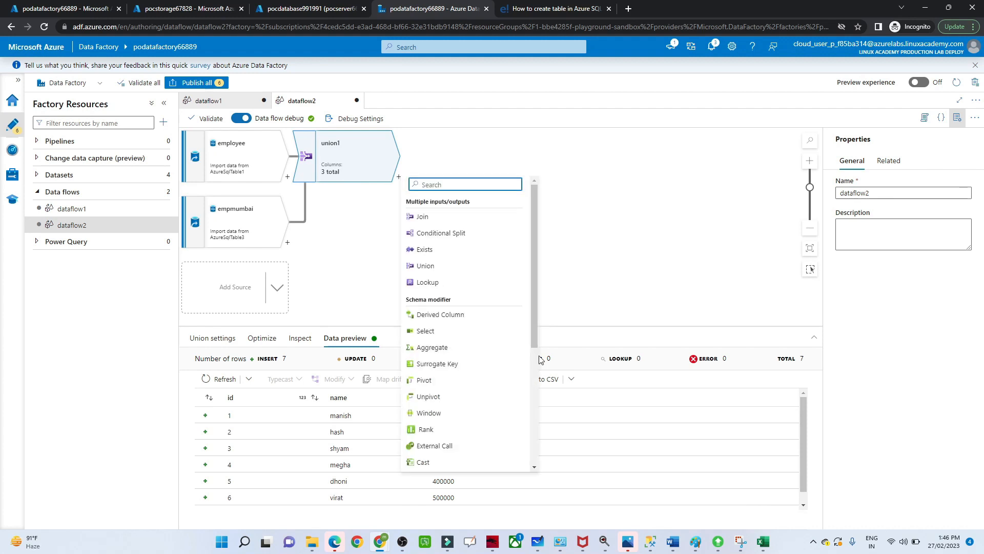
{"action": "left_click_drag", "start_coordinate": [533, 327], "coordinate": [534, 464]}
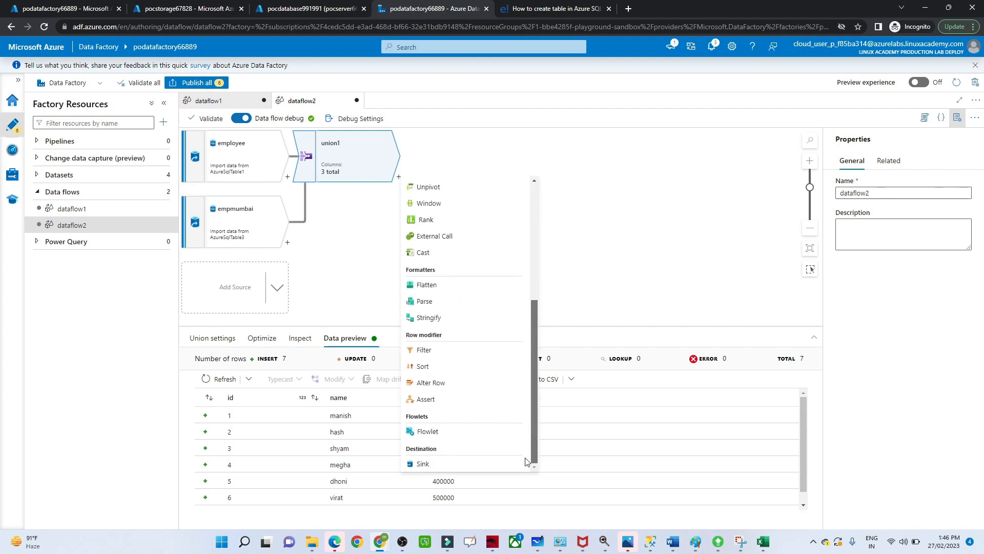
{"action": "left_click", "coordinate": [463, 466]}
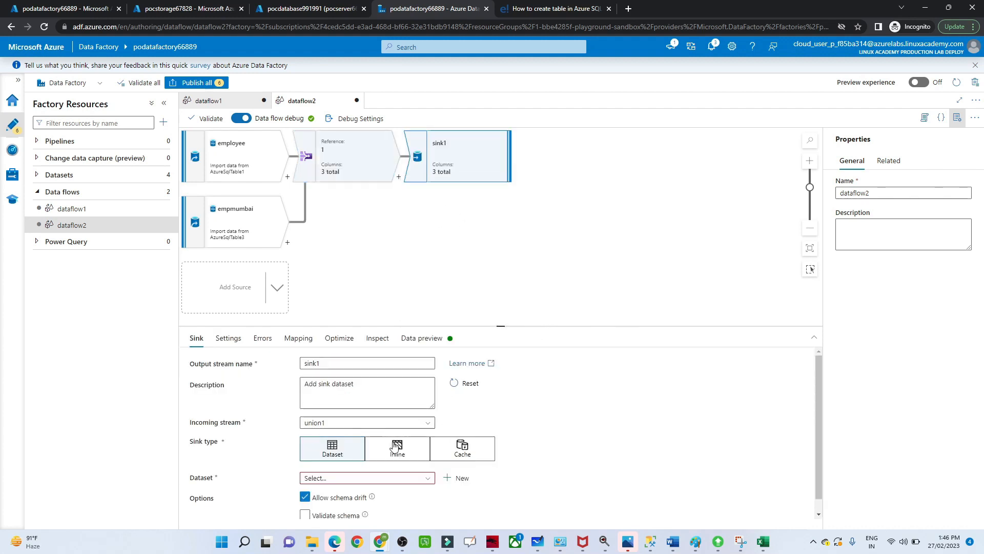
{"action": "left_click", "coordinate": [379, 478]}
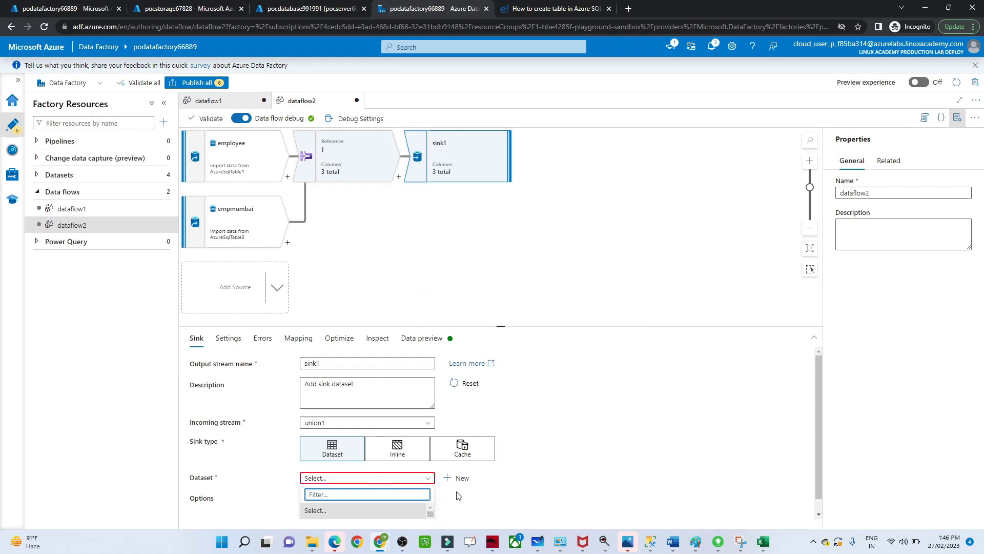
{"action": "left_click_drag", "start_coordinate": [818, 461], "coordinate": [817, 520]}
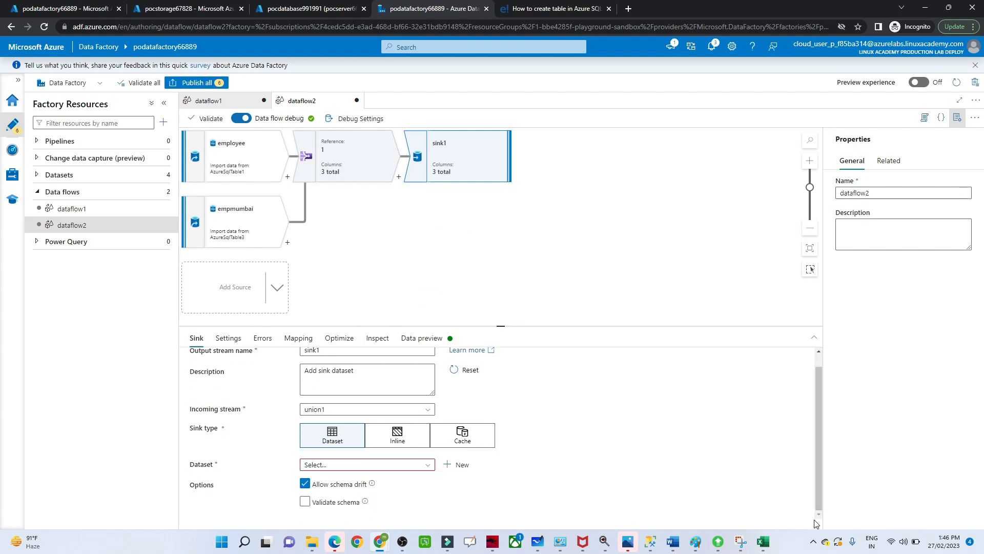
{"action": "left_click", "coordinate": [401, 465]}
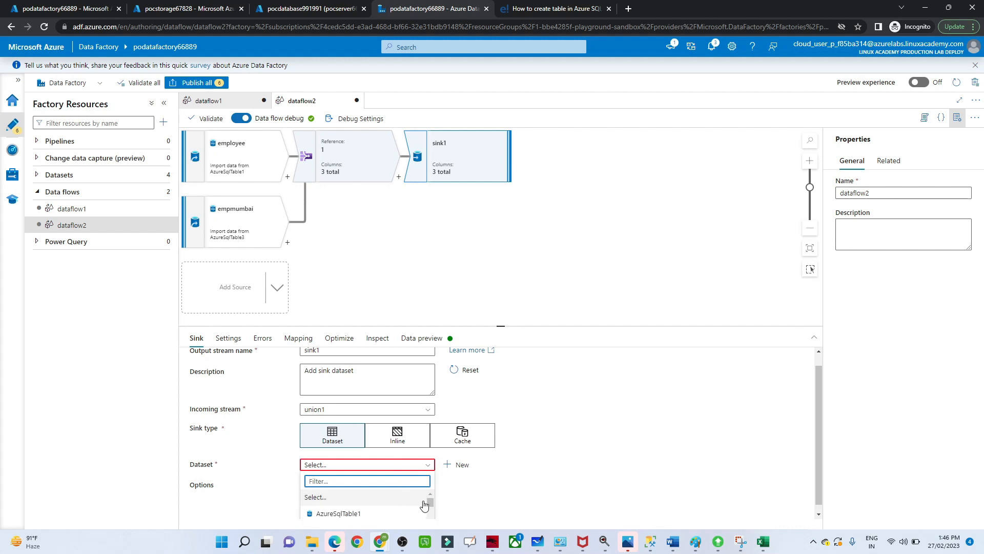
{"action": "left_click_drag", "start_coordinate": [431, 503], "coordinate": [434, 523]}
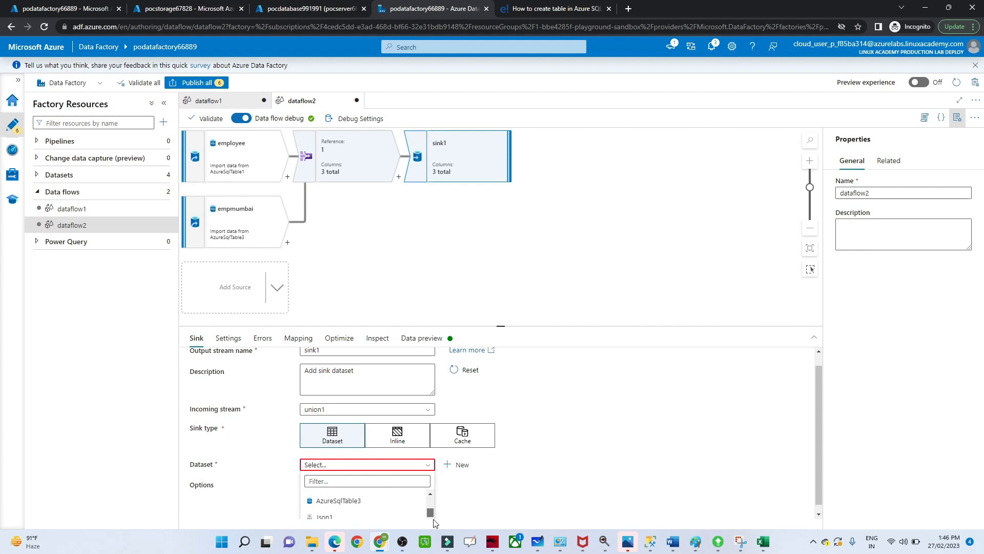
{"action": "left_click", "coordinate": [340, 517]}
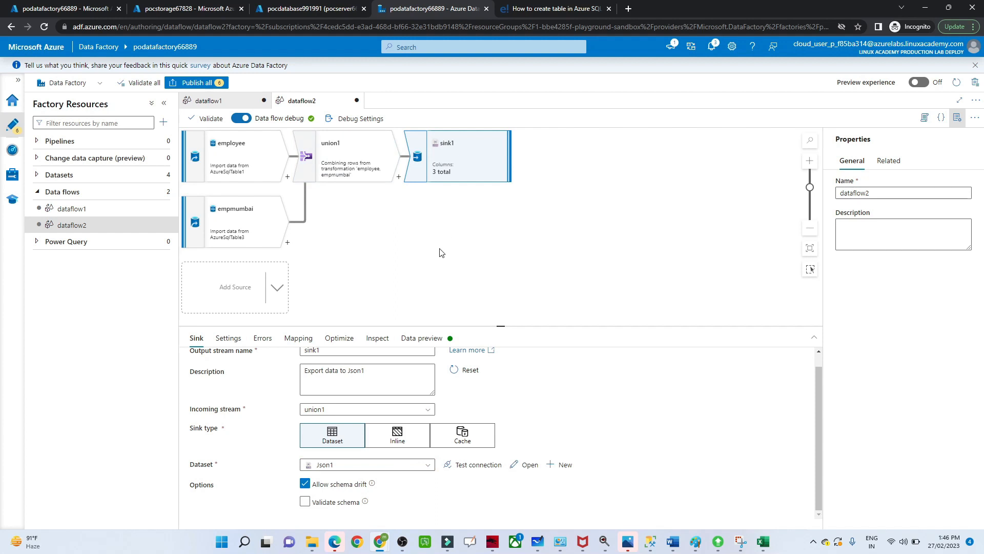
{"action": "left_click", "coordinate": [72, 209]}
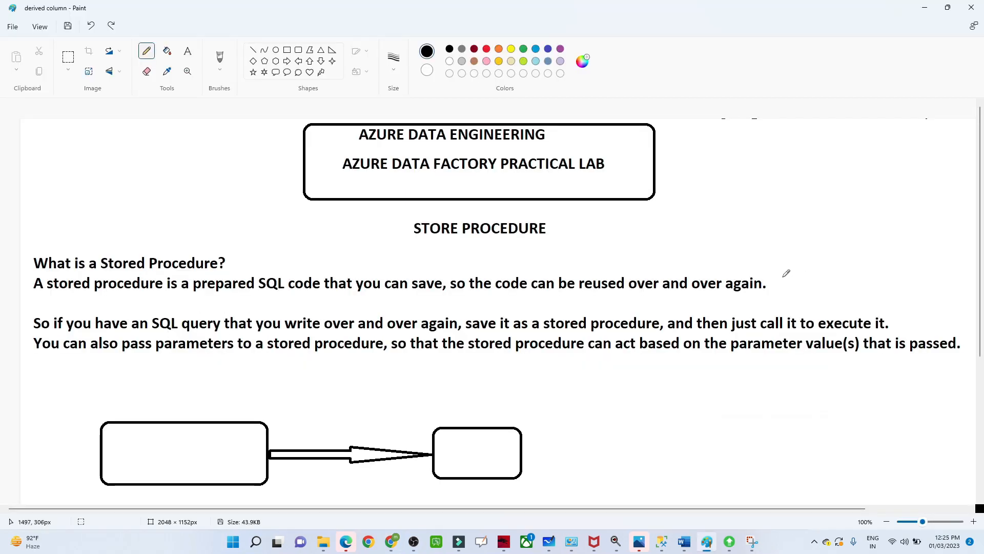
Sketch an arrow by STORE PROCEDURE and a circle of code lines labelled SP.
{"action": "mouse_move", "coordinate": [588, 229]}
{"action": "left_mouse_down"}
{"action": "mouse_move", "coordinate": [650, 219]}
{"action": "mouse_move", "coordinate": [644, 226]}
{"action": "left_mouse_up"}
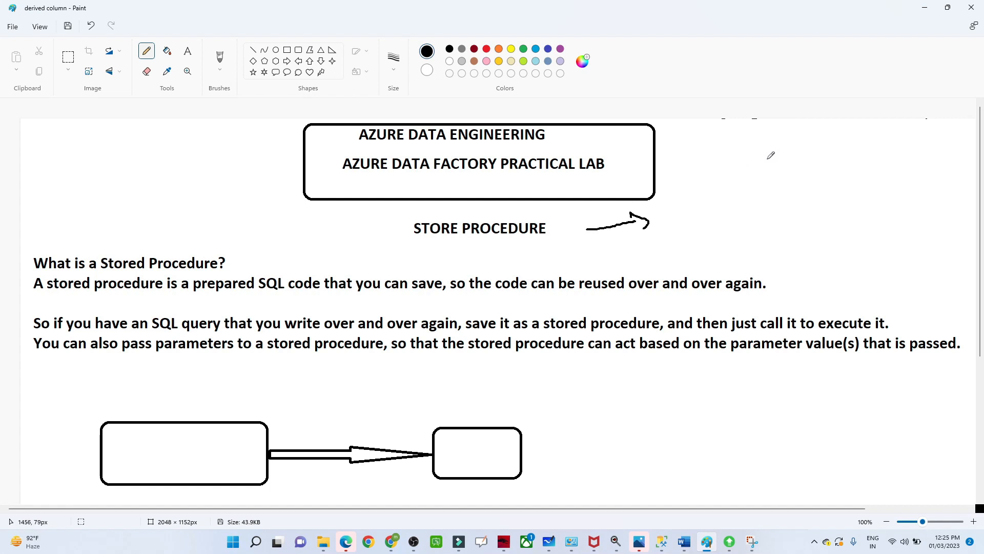
{"action": "mouse_move", "coordinate": [766, 159]}
{"action": "left_mouse_down"}
{"action": "mouse_move", "coordinate": [793, 166]}
{"action": "mouse_move", "coordinate": [808, 216]}
{"action": "left_mouse_up"}
{"action": "left_click_drag", "start_coordinate": [804, 170], "coordinate": [803, 179]}
{"action": "left_click_drag", "start_coordinate": [810, 172], "coordinate": [840, 166]}
{"action": "mouse_move", "coordinate": [841, 165]}
{"action": "left_mouse_down"}
{"action": "mouse_move", "coordinate": [772, 150]}
{"action": "mouse_move", "coordinate": [755, 193]}
{"action": "mouse_move", "coordinate": [797, 227]}
{"action": "mouse_move", "coordinate": [847, 204]}
{"action": "mouse_move", "coordinate": [858, 154]}
{"action": "mouse_move", "coordinate": [823, 135]}
{"action": "mouse_move", "coordinate": [804, 139]}
{"action": "left_mouse_up"}
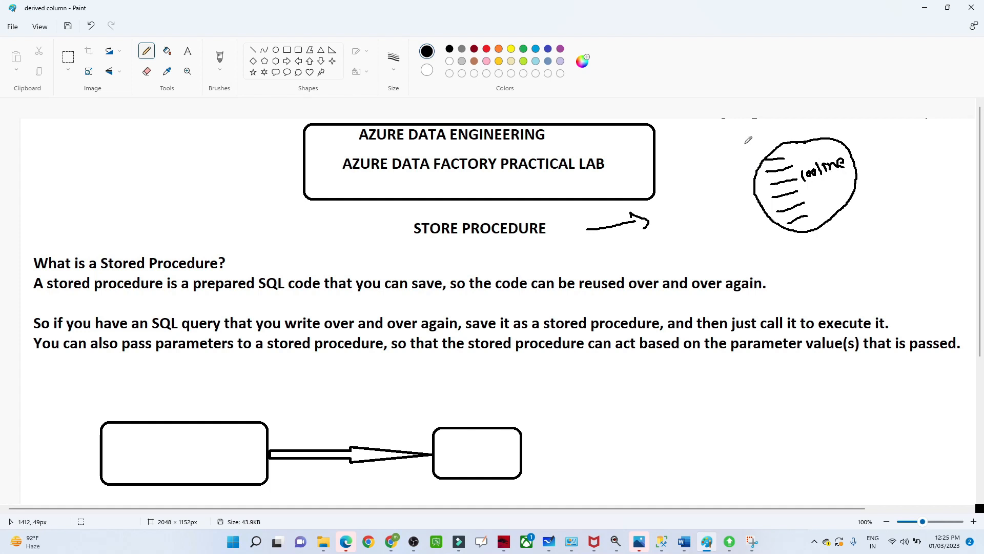
{"action": "mouse_move", "coordinate": [744, 137]}
{"action": "left_mouse_down"}
{"action": "mouse_move", "coordinate": [734, 153]}
{"action": "mouse_move", "coordinate": [749, 153]}
{"action": "left_mouse_up"}
{"action": "left_click_drag", "start_coordinate": [747, 138], "coordinate": [750, 140]}
Write 'exec' with a tick and bent arrow, then start 'SQL' above the lower-left box.
{"action": "mouse_move", "coordinate": [877, 205]}
{"action": "left_mouse_down"}
{"action": "mouse_move", "coordinate": [923, 199]}
{"action": "mouse_move", "coordinate": [938, 184]}
{"action": "mouse_move", "coordinate": [927, 198]}
{"action": "left_mouse_up"}
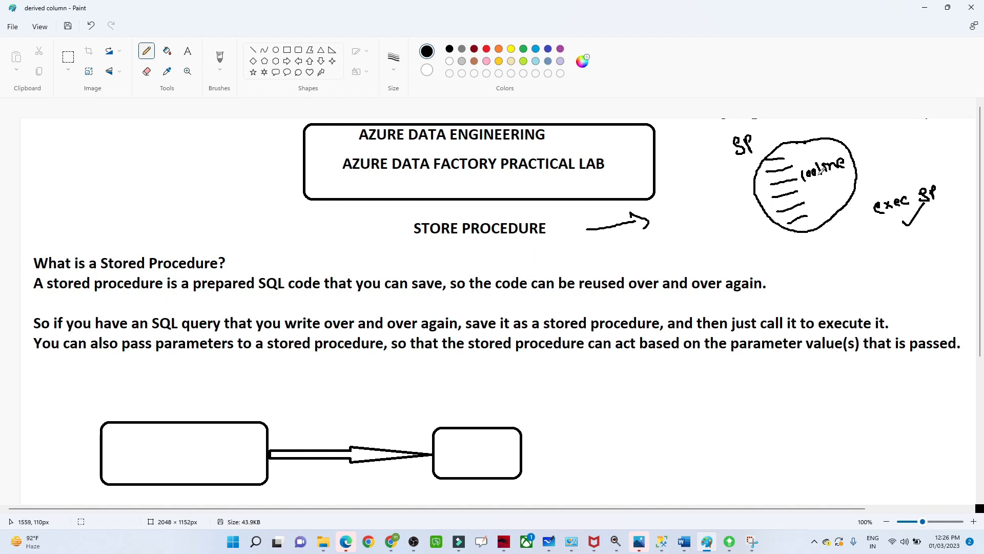
{"action": "left_click_drag", "start_coordinate": [860, 157], "coordinate": [882, 139]}
{"action": "mouse_move", "coordinate": [868, 215]}
{"action": "left_mouse_down"}
{"action": "mouse_move", "coordinate": [874, 250]}
{"action": "mouse_move", "coordinate": [886, 244]}
{"action": "left_mouse_up"}
{"action": "left_click_drag", "start_coordinate": [884, 238], "coordinate": [886, 247]}
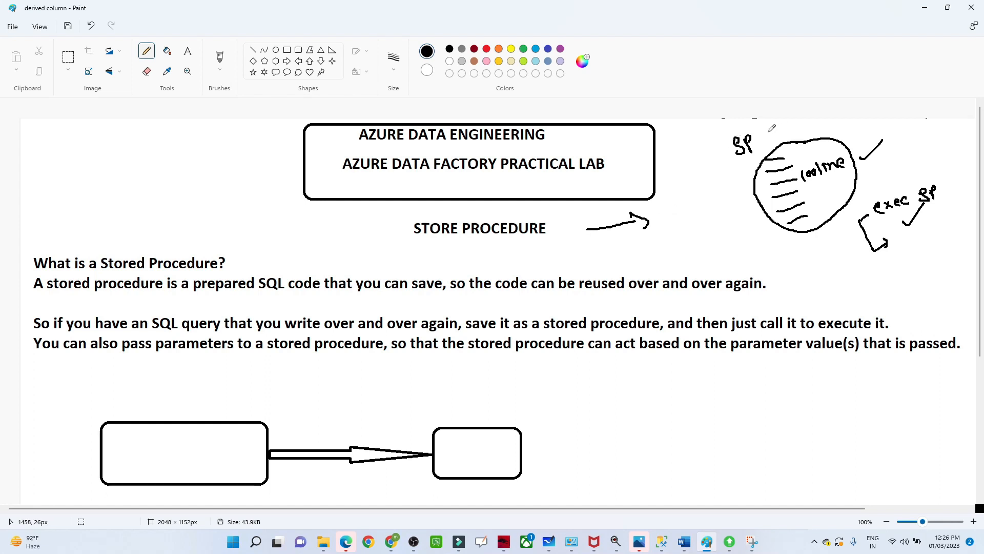
{"action": "left_click_drag", "start_coordinate": [771, 131], "coordinate": [779, 132]}
{"action": "mouse_move", "coordinate": [145, 395]}
{"action": "left_mouse_down"}
{"action": "mouse_move", "coordinate": [171, 409]}
{"action": "mouse_move", "coordinate": [246, 392]}
{"action": "left_mouse_up"}
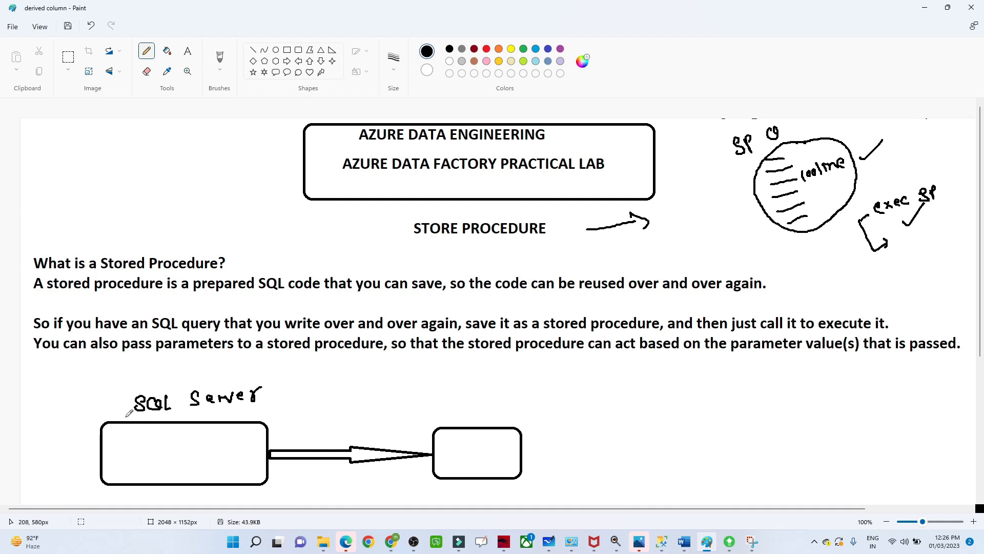
Write 'emp Table' and 'store Procedure' in the SQL Server box, label the right box 'Store Procedure', then return to Chrome.
{"action": "left_click_drag", "start_coordinate": [124, 444], "coordinate": [222, 442]}
{"action": "mouse_move", "coordinate": [144, 476]}
{"action": "left_mouse_down"}
{"action": "mouse_move", "coordinate": [257, 469]}
{"action": "mouse_move", "coordinate": [242, 445]}
{"action": "mouse_move", "coordinate": [236, 455]}
{"action": "mouse_move", "coordinate": [262, 435]}
{"action": "mouse_move", "coordinate": [261, 461]}
{"action": "left_mouse_up"}
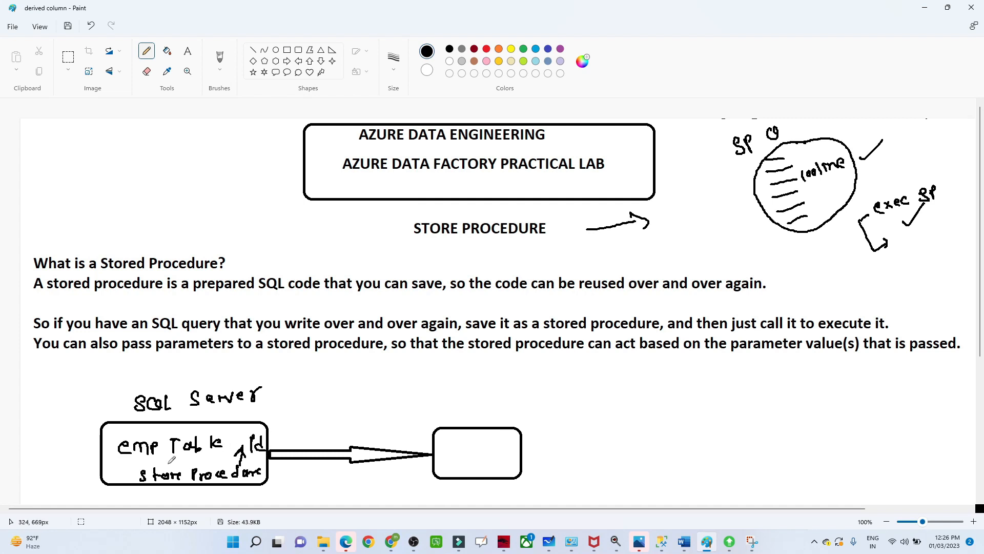
{"action": "left_click_drag", "start_coordinate": [135, 433], "coordinate": [155, 422]}
{"action": "mouse_move", "coordinate": [454, 408]}
{"action": "left_mouse_down"}
{"action": "mouse_move", "coordinate": [449, 424]}
{"action": "mouse_move", "coordinate": [498, 409]}
{"action": "mouse_move", "coordinate": [599, 416]}
{"action": "left_mouse_up"}
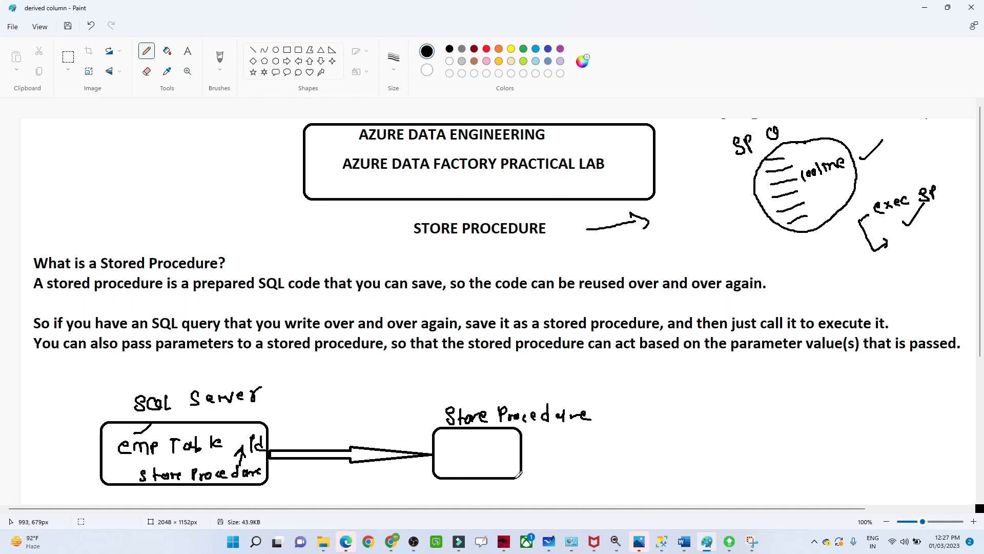
{"action": "mouse_move", "coordinate": [391, 542]}
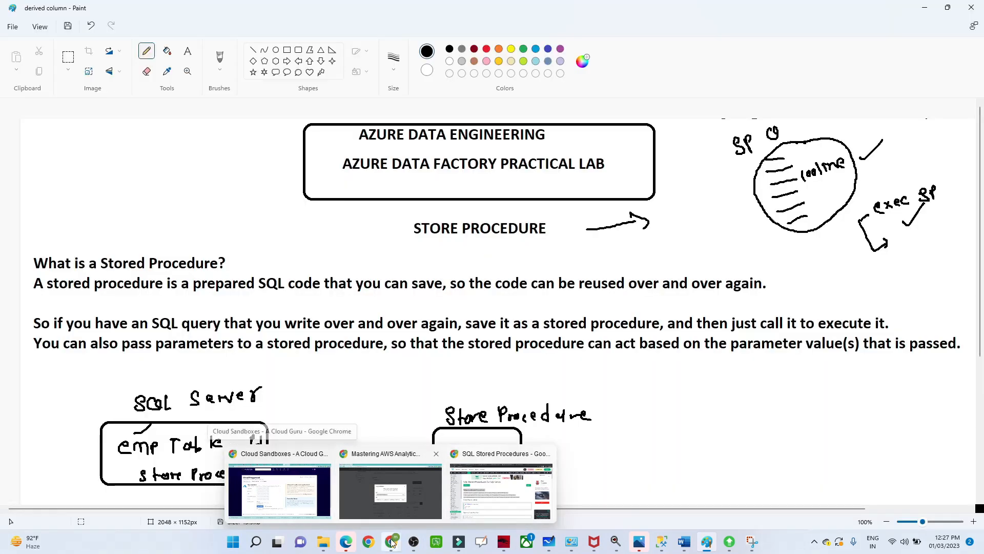
{"action": "left_click", "coordinate": [279, 490]}
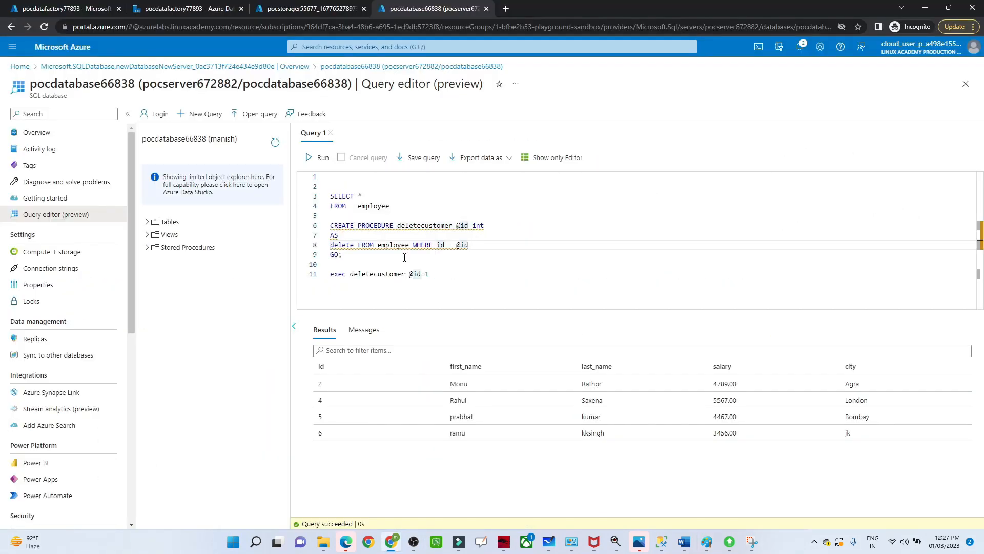
Rerun only SELECT * FROM employee, then select the CREATE PROCEDURE deletecustomer block, lines 6–9.
{"action": "left_click_drag", "start_coordinate": [395, 210], "coordinate": [314, 200]}
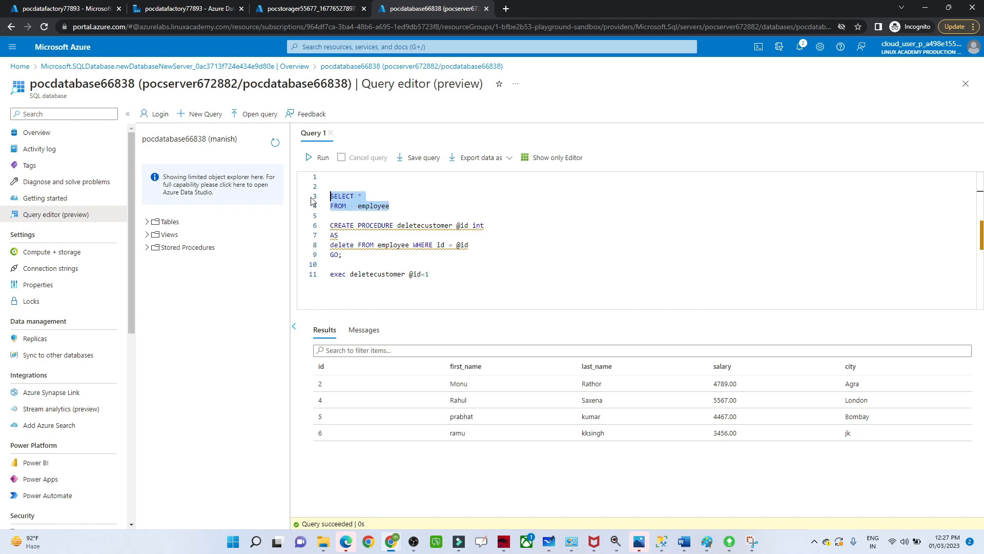
{"action": "left_click", "coordinate": [310, 160]}
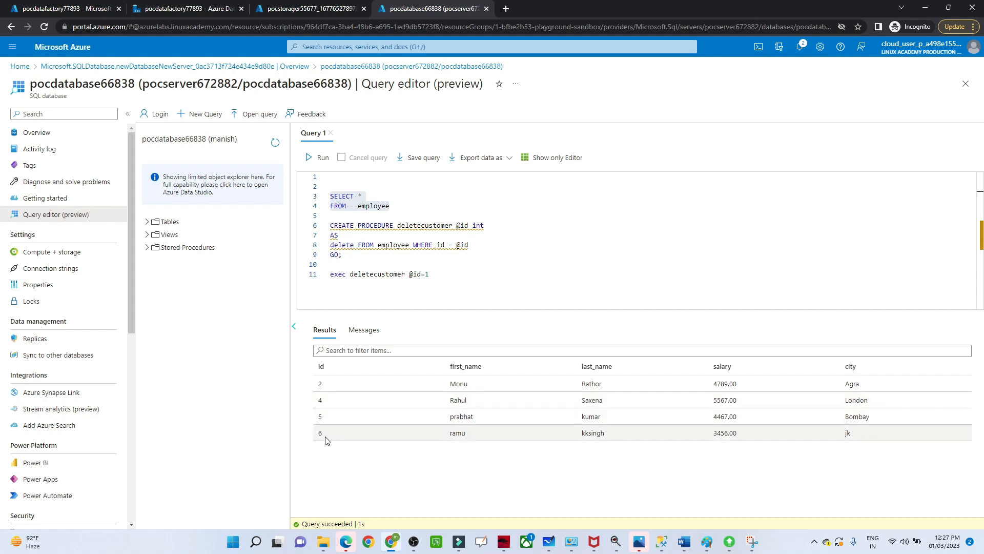
{"action": "left_click", "coordinate": [389, 274]}
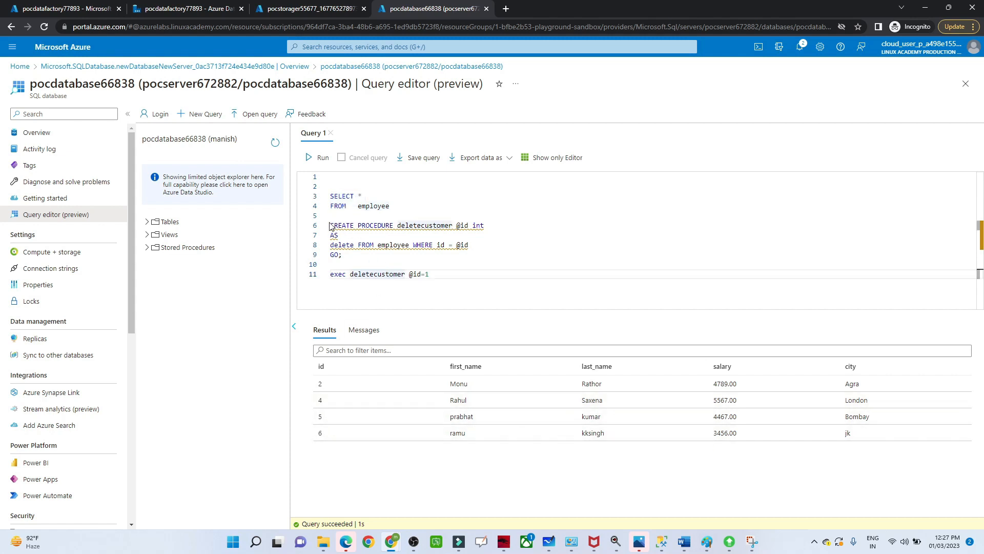
{"action": "mouse_move", "coordinate": [331, 226]}
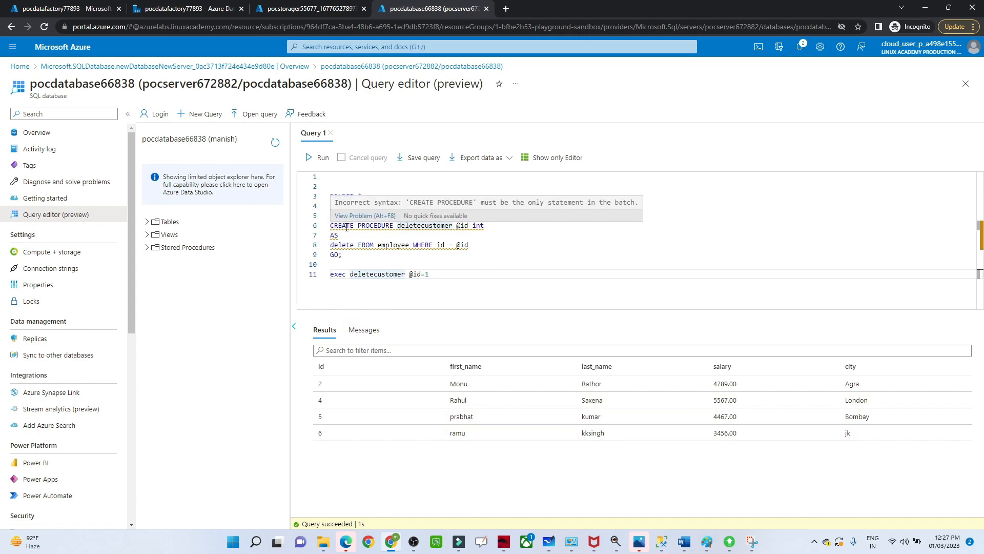
{"action": "double_click", "coordinate": [415, 227]}
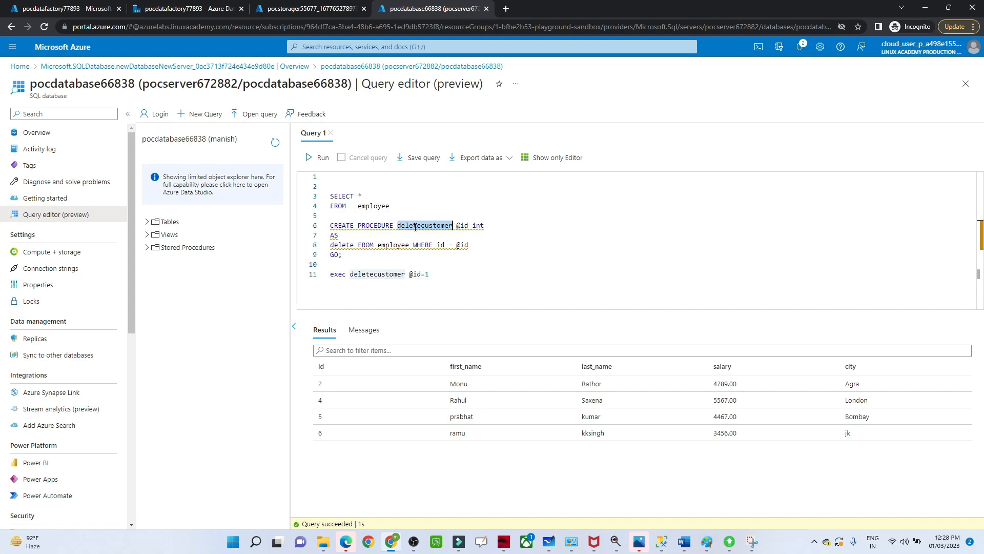
{"action": "left_click", "coordinate": [462, 227]}
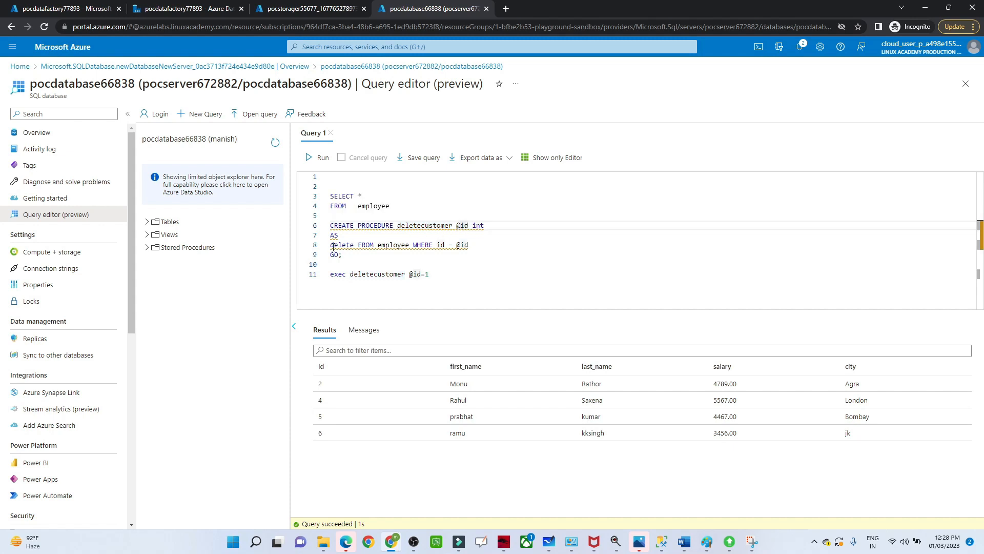
{"action": "left_click_drag", "start_coordinate": [331, 247], "coordinate": [469, 249]}
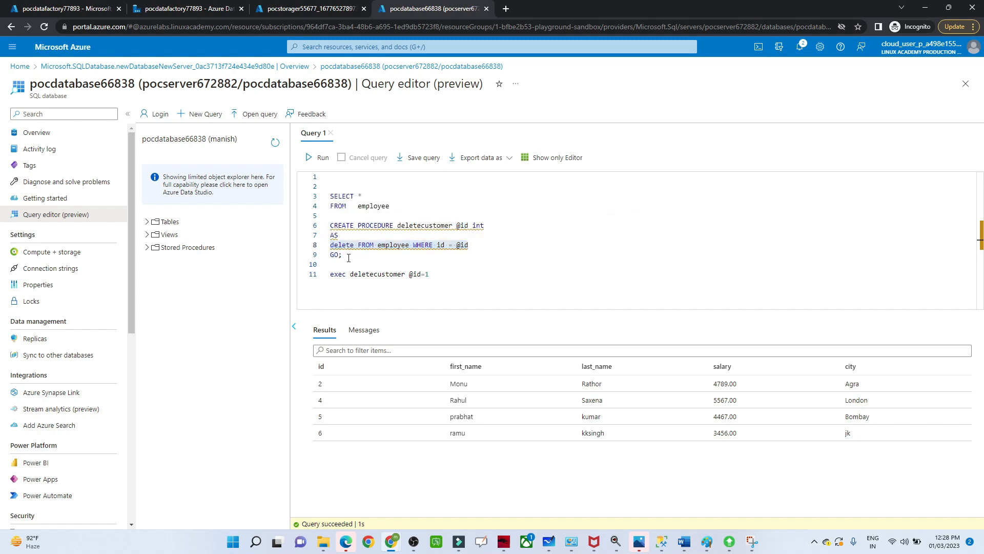
{"action": "left_click_drag", "start_coordinate": [348, 258], "coordinate": [329, 226]}
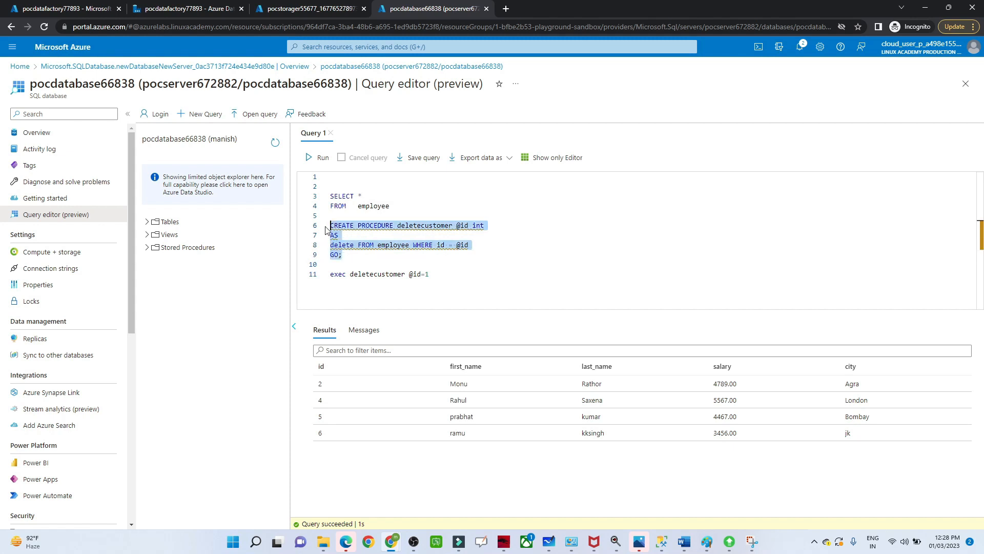
Run the CREATE PROCEDURE deletecustomer block on its own to create the procedure.
{"action": "left_click", "coordinate": [317, 159]}
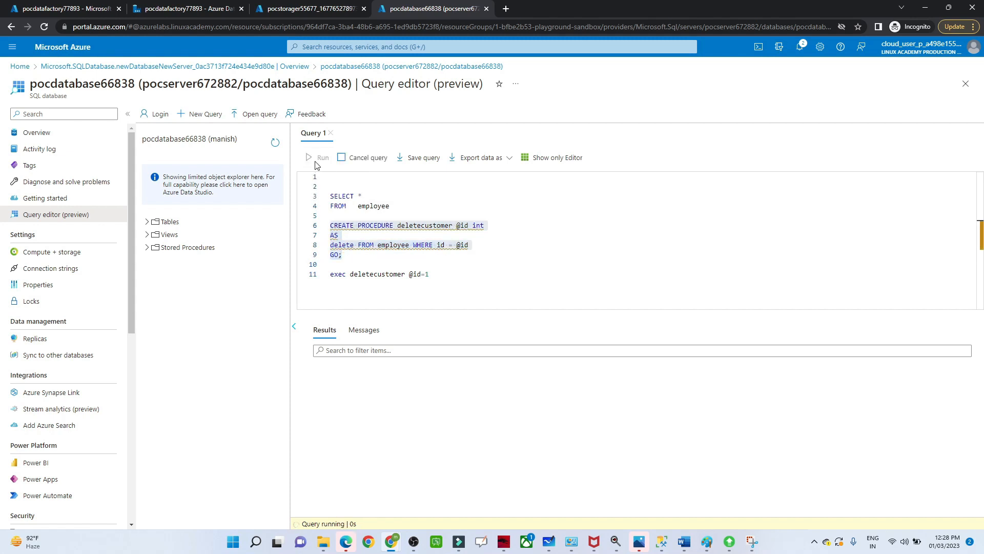
{"action": "left_click", "coordinate": [403, 288]}
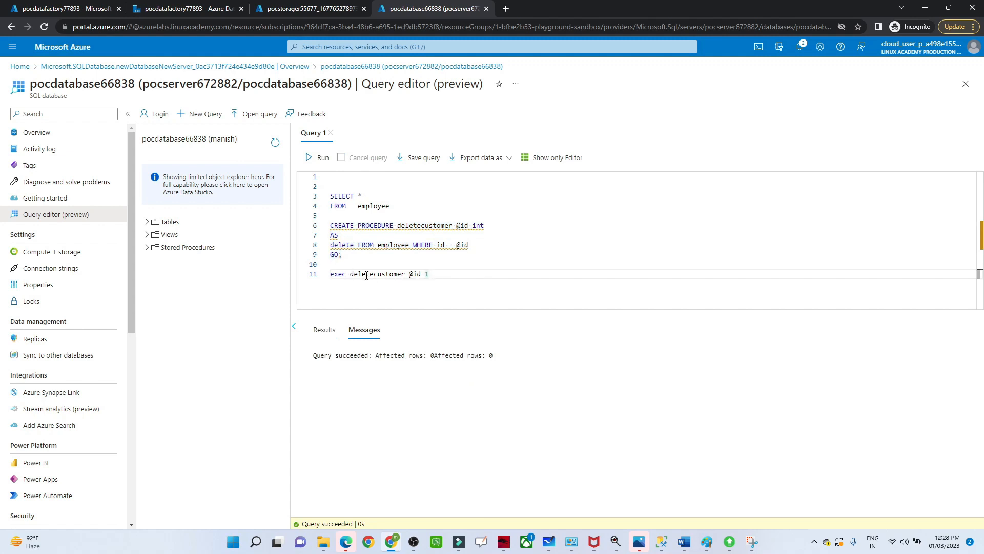
{"action": "double_click", "coordinate": [368, 276]}
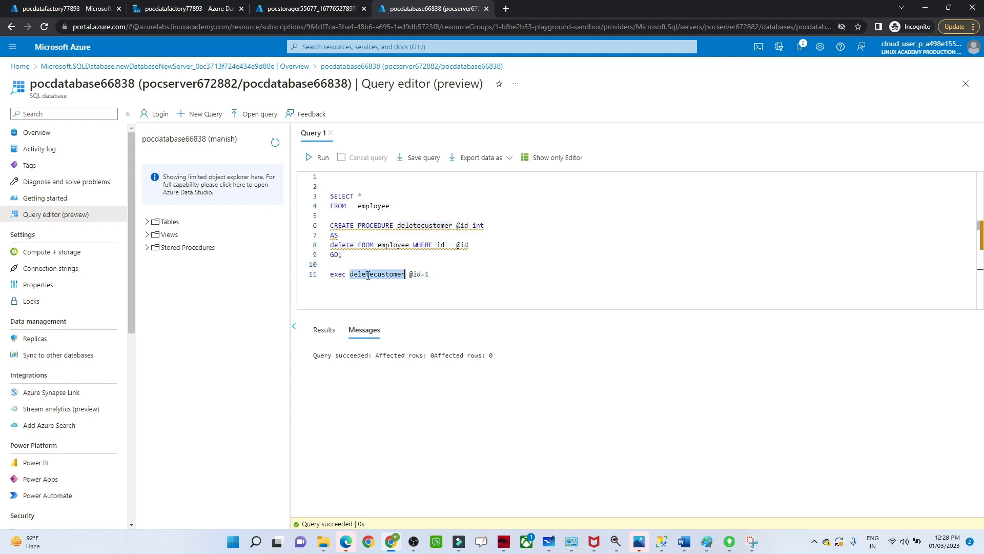
{"action": "double_click", "coordinate": [415, 275]}
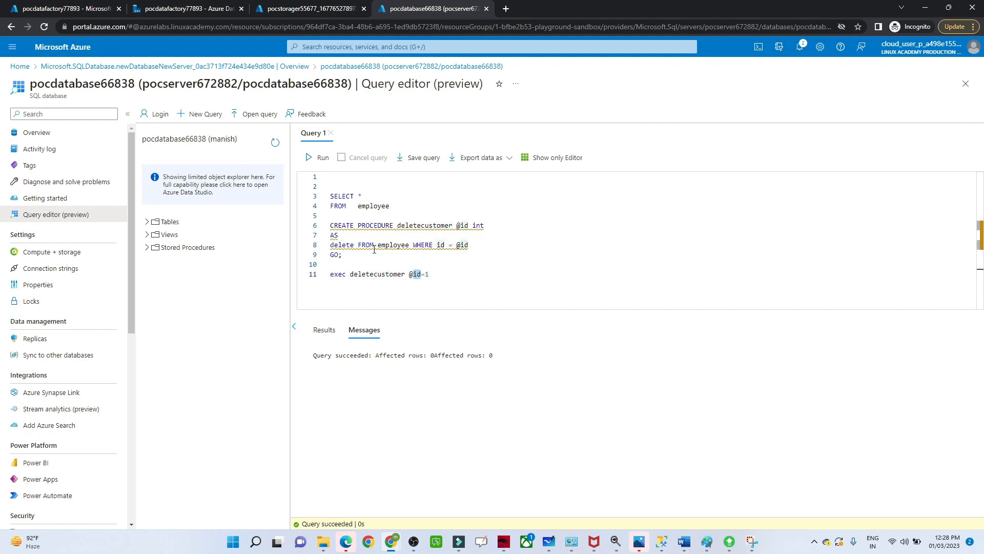
{"action": "left_click", "coordinate": [432, 274]}
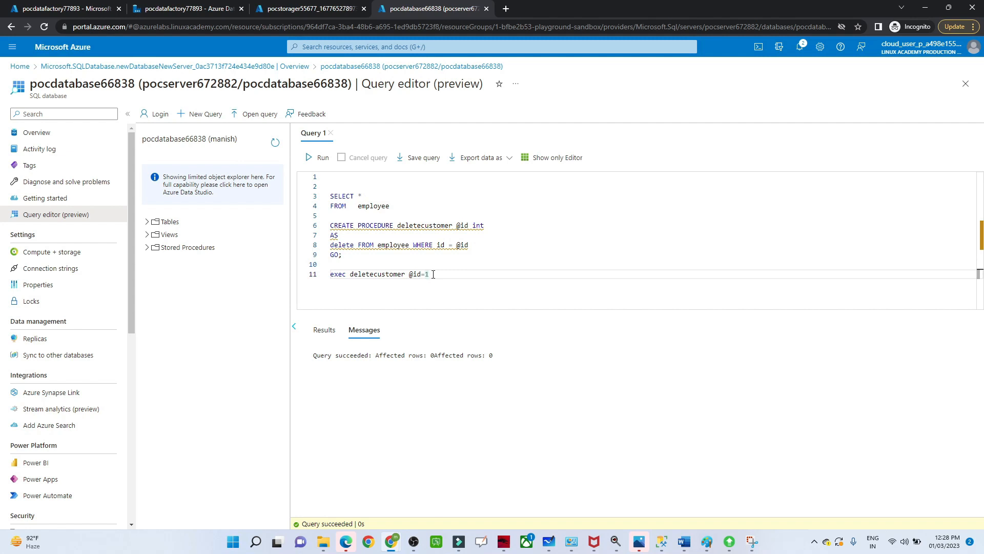
{"action": "left_click_drag", "start_coordinate": [432, 275], "coordinate": [331, 274]}
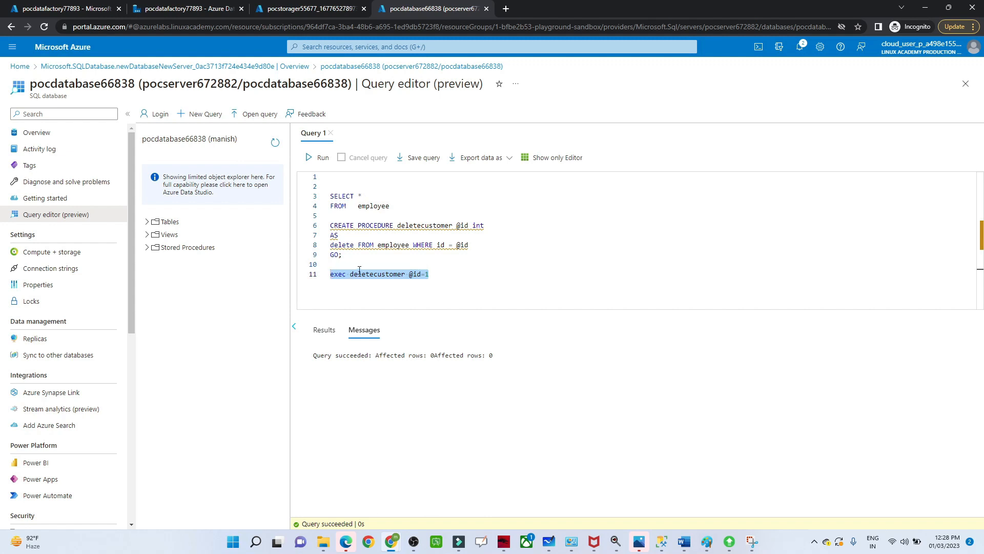
{"action": "double_click", "coordinate": [413, 227]}
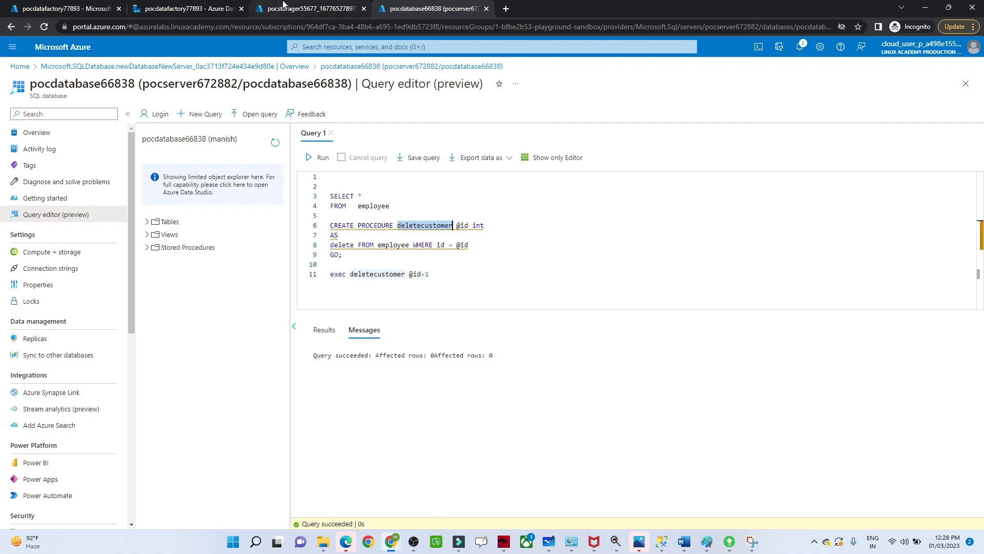
{"action": "left_click", "coordinate": [200, 6]}
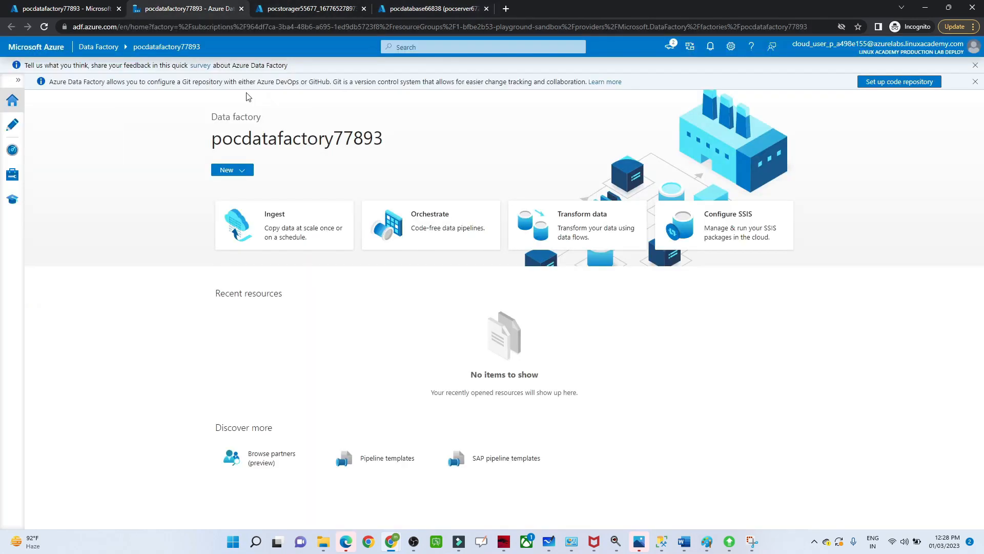
Create a new pipeline, pipeline1, and place a Stored procedure activity on its canvas.
{"action": "left_click", "coordinate": [8, 125]}
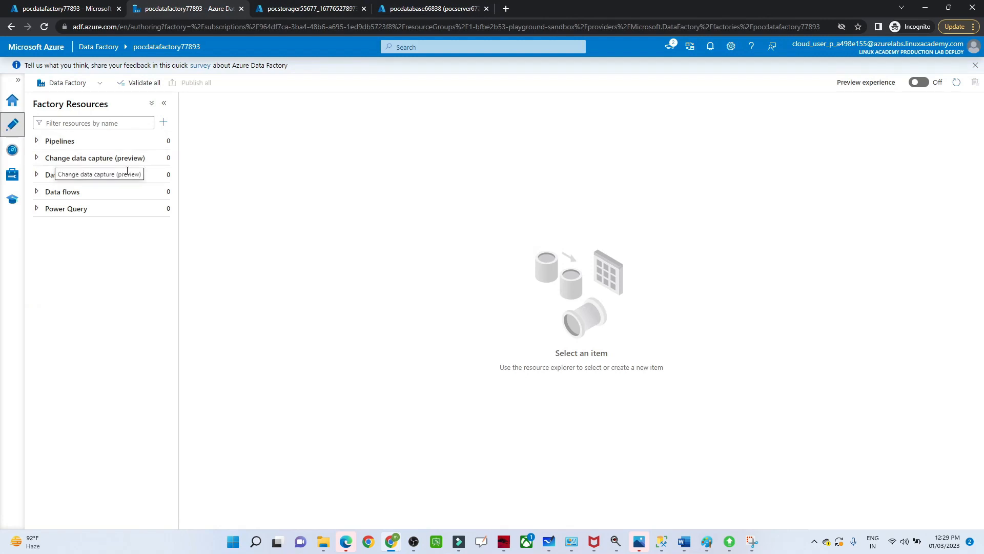
{"action": "left_click", "coordinate": [165, 143]}
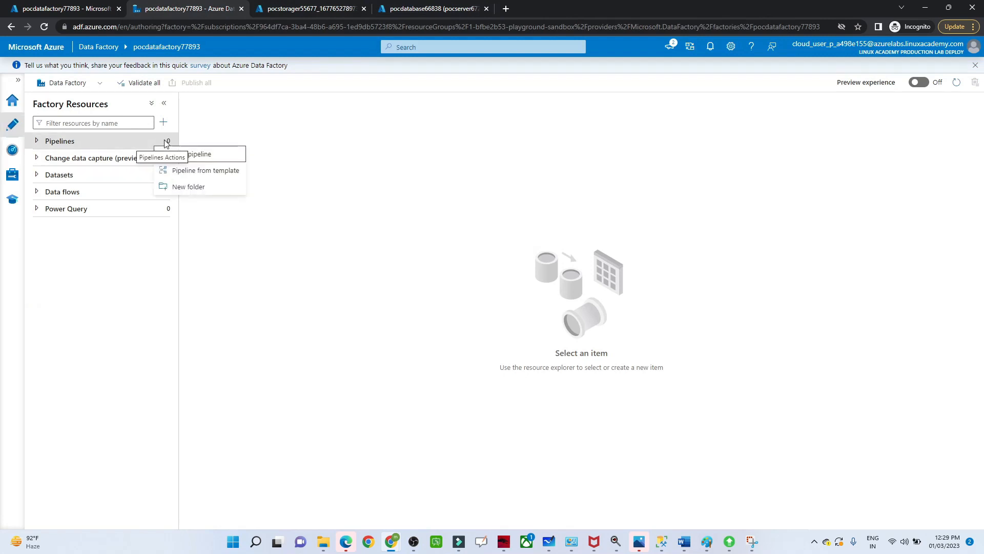
{"action": "left_click", "coordinate": [169, 153]}
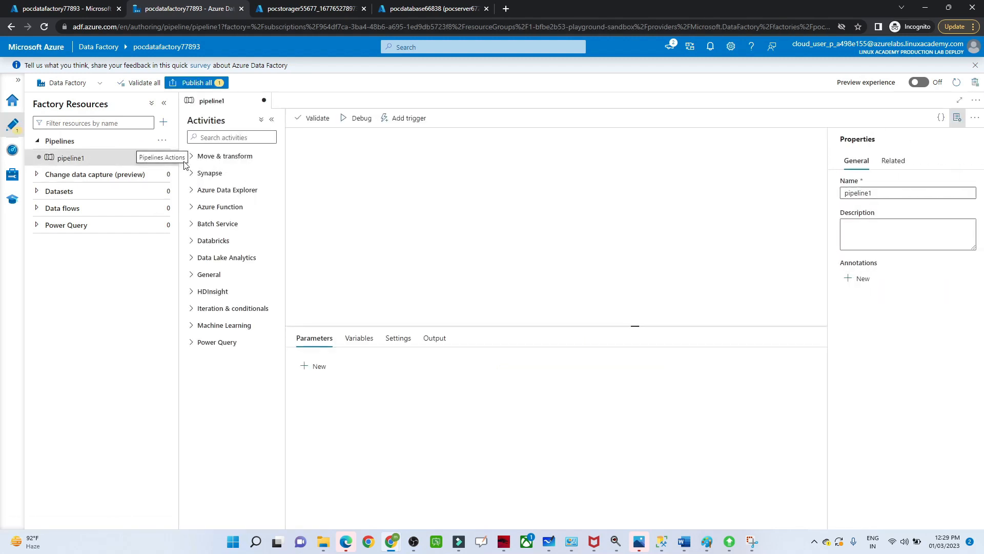
{"action": "left_click", "coordinate": [197, 278]}
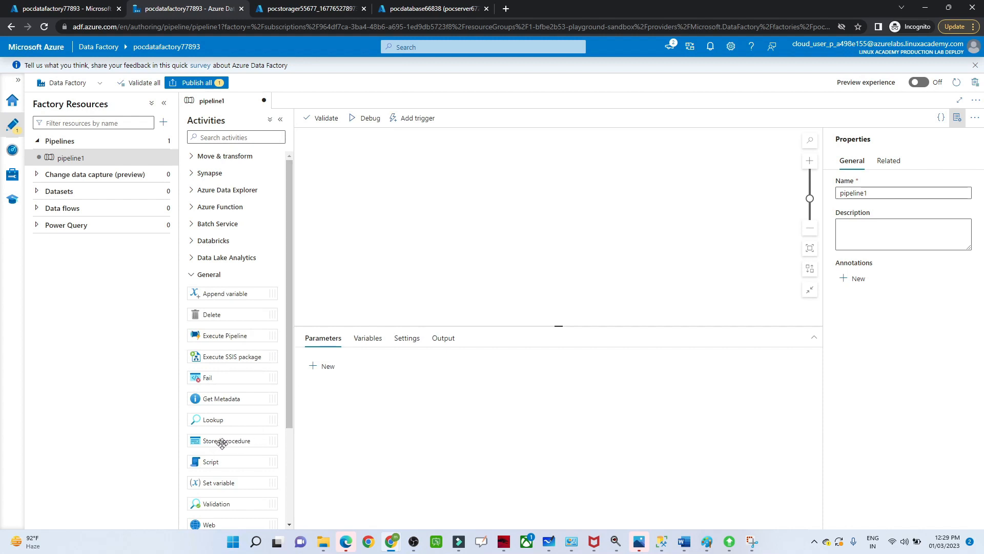
{"action": "left_click_drag", "start_coordinate": [221, 444], "coordinate": [468, 186]}
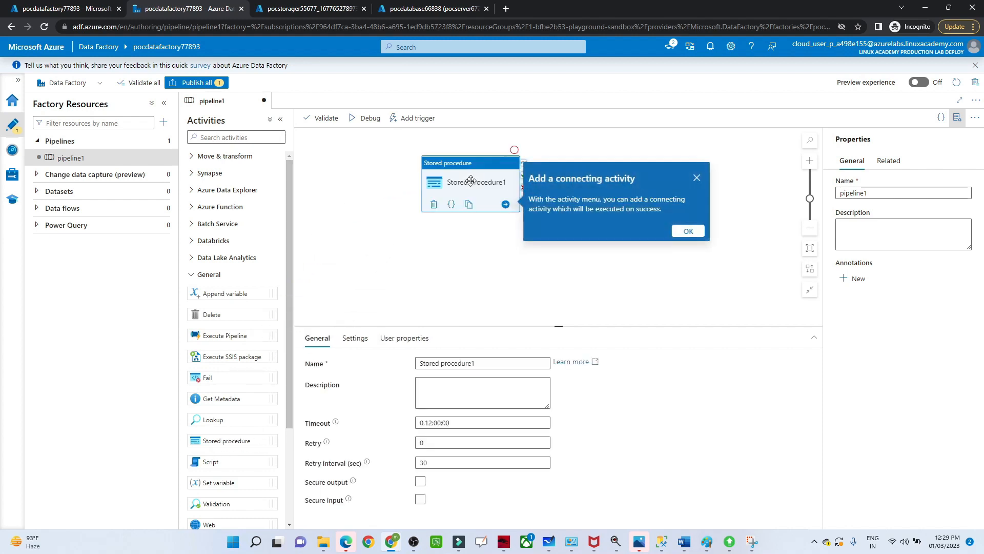
{"action": "left_click", "coordinate": [698, 179]}
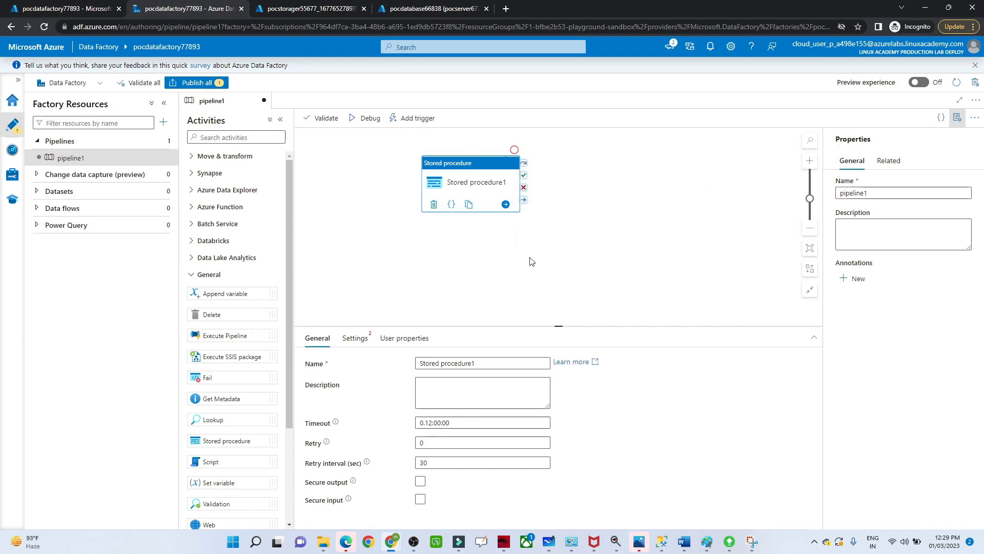
Rename the activity to 'Stored procedure EMPLOYEE'.
{"action": "left_click", "coordinate": [489, 364]}
{"action": "key", "text": "BackSpace"}
{"action": "type", "text": "EMPLOYEE"}
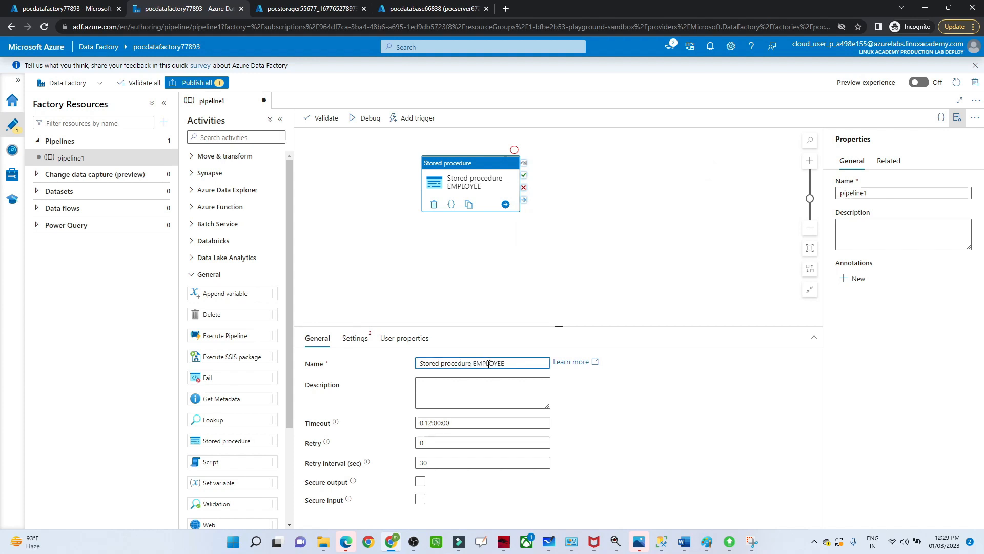
{"action": "left_click", "coordinate": [487, 282]}
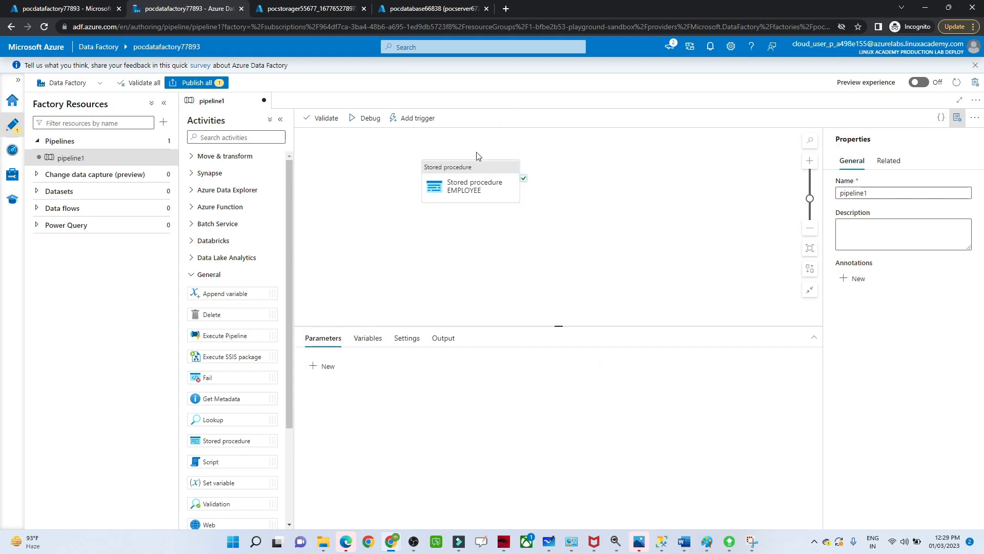
From the activity's Settings, start a new linked service of type Azure SQL Database.
{"action": "left_click", "coordinate": [467, 170]}
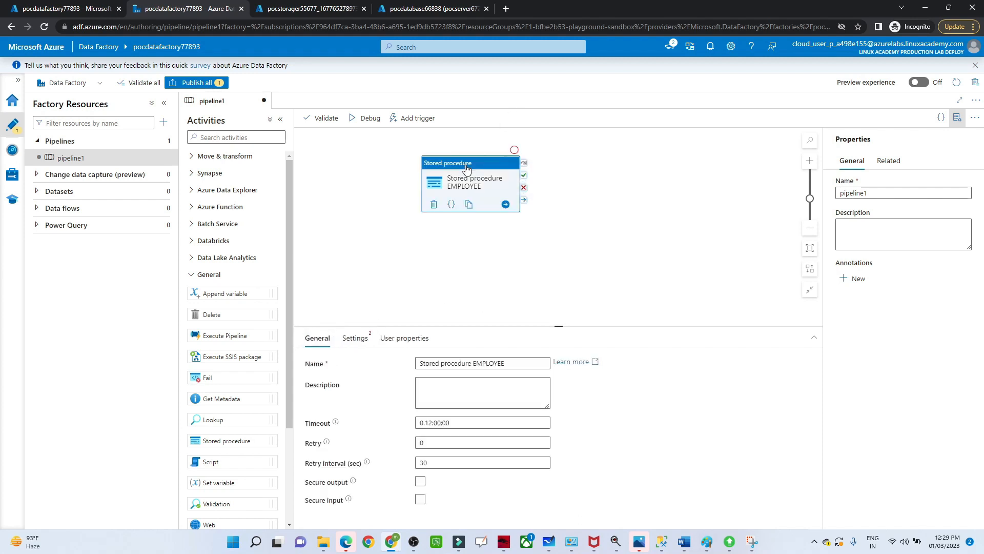
{"action": "left_click", "coordinate": [359, 341]}
{"action": "left_click", "coordinate": [444, 364]}
{"action": "left_click", "coordinate": [445, 365]}
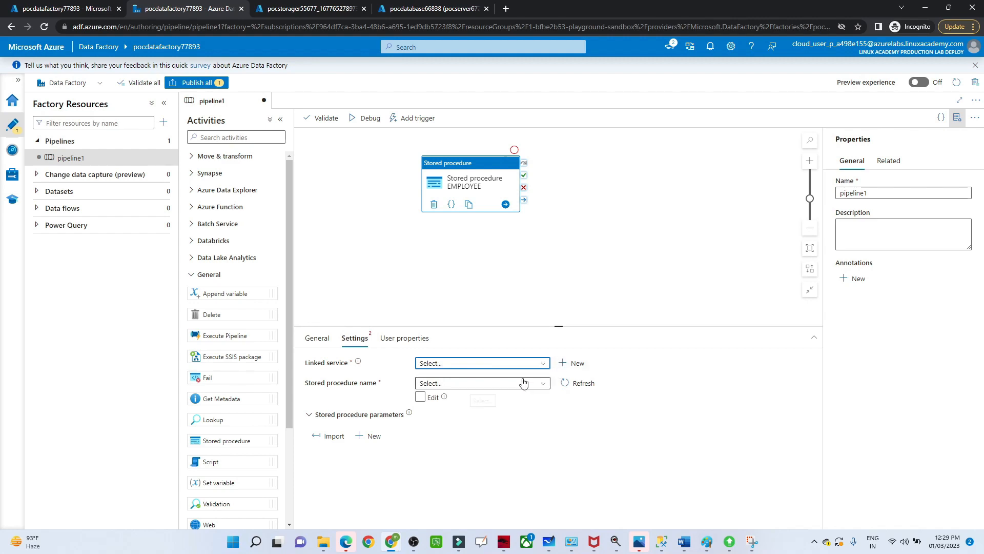
{"action": "left_click", "coordinate": [573, 364]}
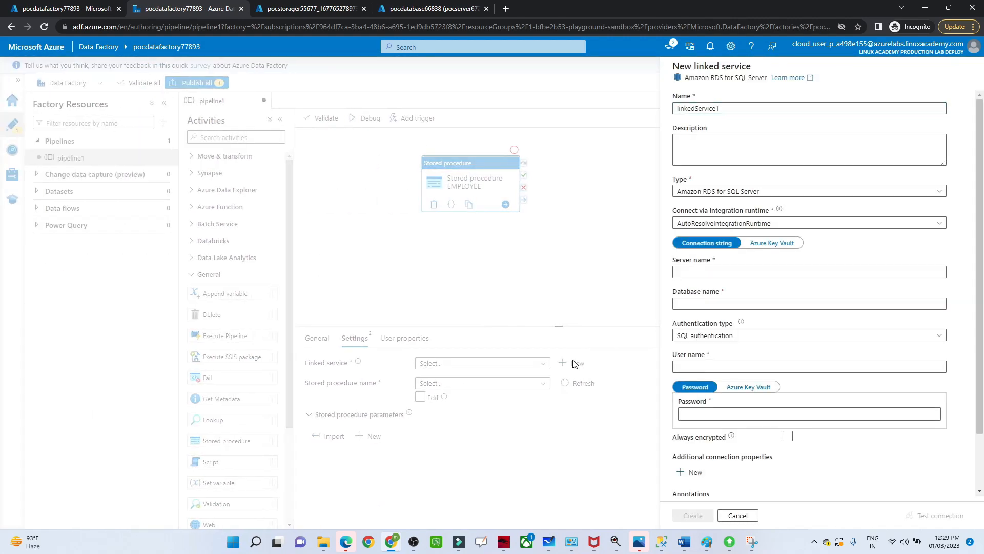
{"action": "left_click", "coordinate": [699, 271]}
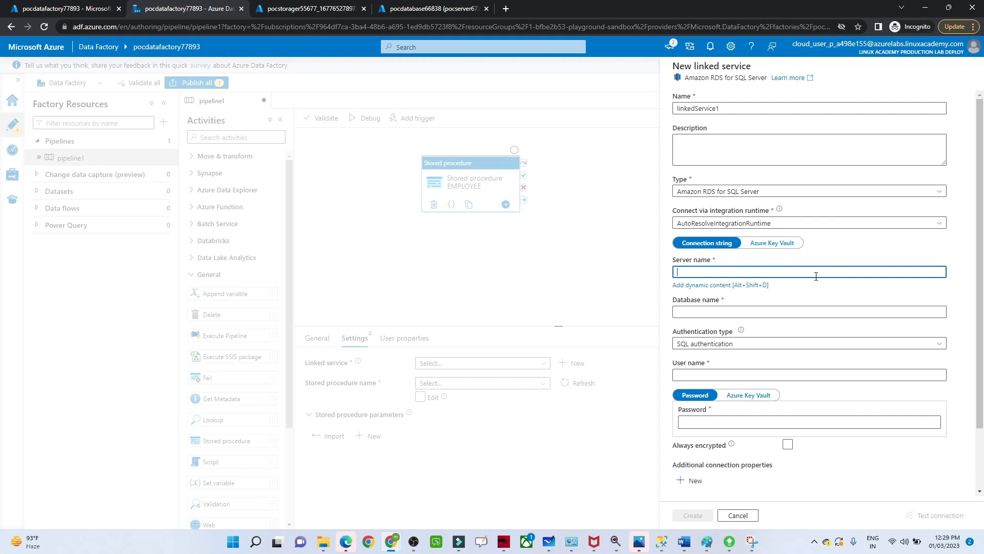
{"action": "left_click", "coordinate": [789, 193]}
{"action": "left_click", "coordinate": [788, 193]}
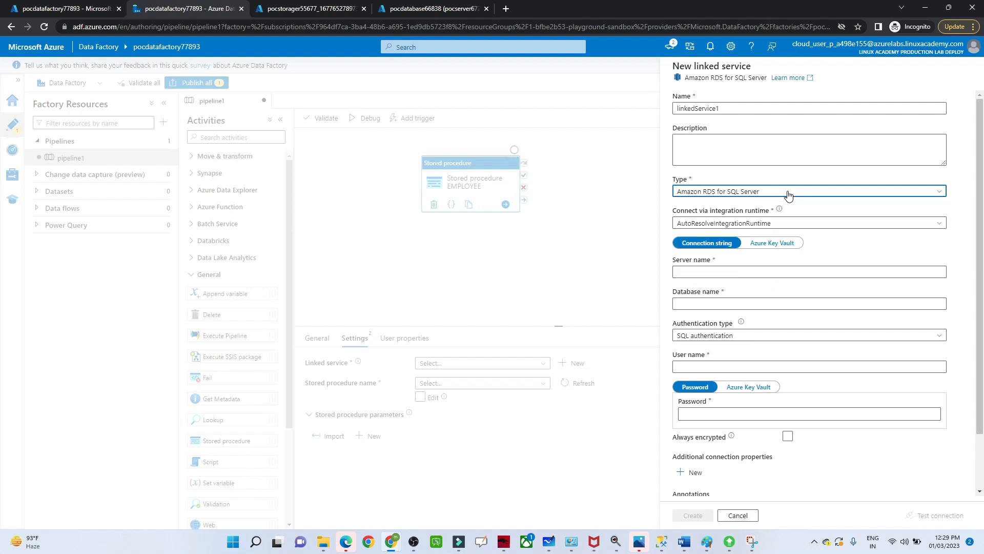
{"action": "left_click", "coordinate": [789, 194]}
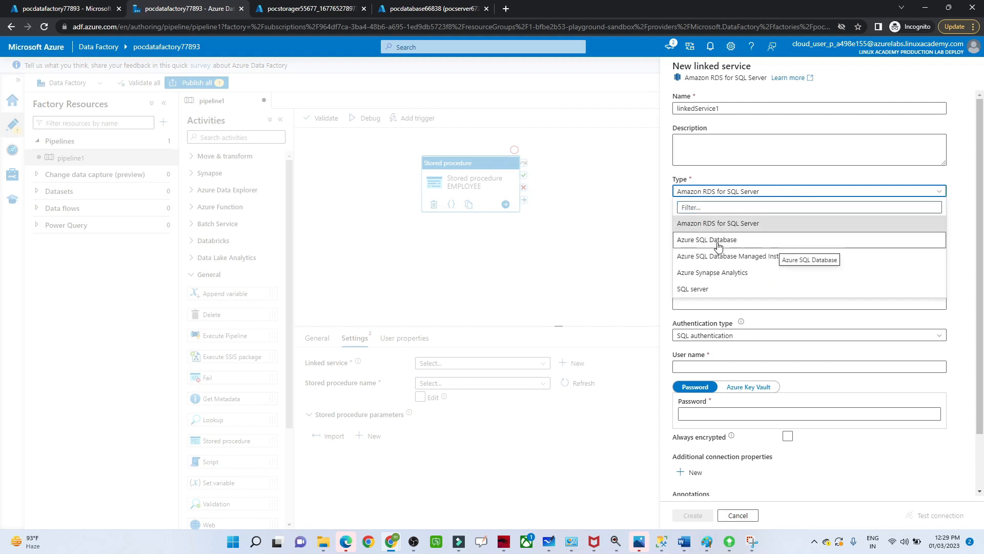
{"action": "left_click", "coordinate": [719, 241]}
Choose subscription P2-Real Hands-On Labs, server pocserver672882 and database pocdatabase66838.
{"action": "left_click", "coordinate": [733, 306]}
{"action": "left_click", "coordinate": [707, 330]}
{"action": "left_click", "coordinate": [706, 330]}
{"action": "left_click", "coordinate": [710, 348]}
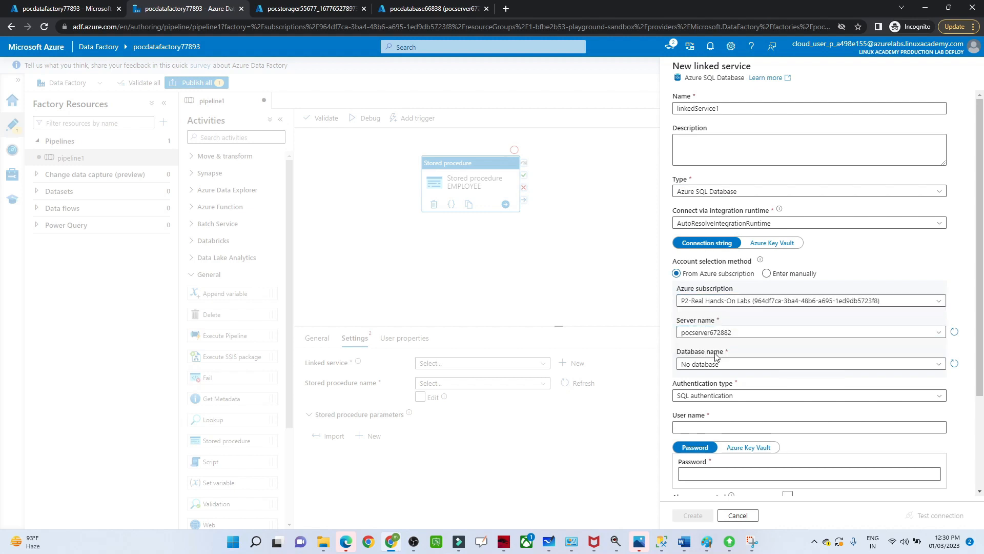
{"action": "left_click", "coordinate": [797, 364]}
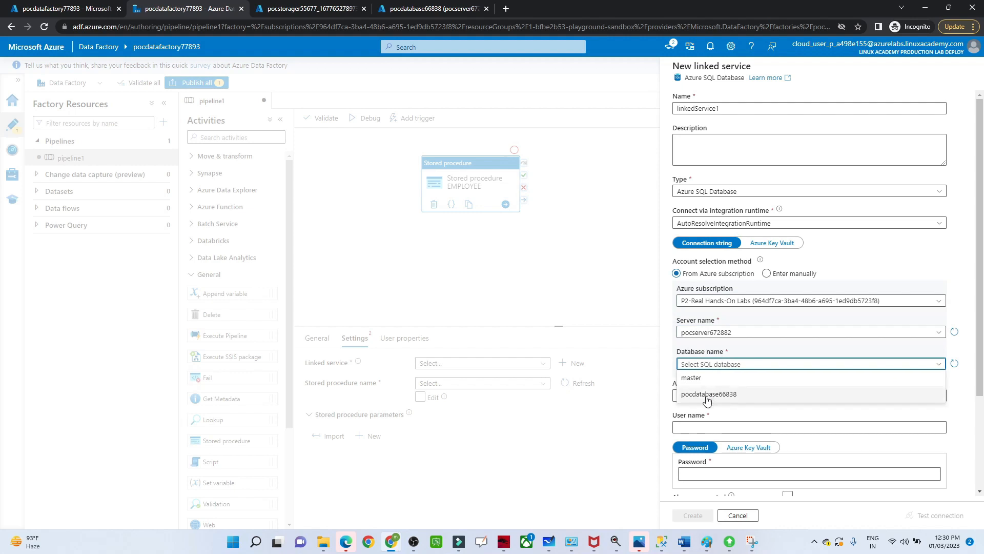
{"action": "left_click", "coordinate": [708, 395]}
Enter the SQL user name and password, test the connection, and create linkedService1.
{"action": "left_click", "coordinate": [702, 427]}
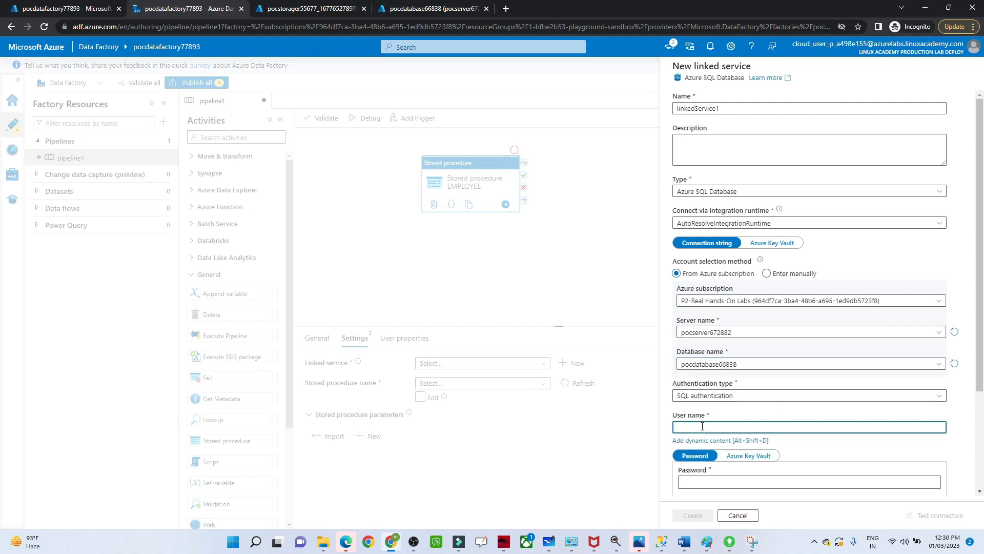
{"action": "type", "text": "MANI"}
{"action": "key", "text": "BackSpace"}
{"action": "key", "text": "BackSpace"}
{"action": "key", "text": "BackSpace"}
{"action": "key", "text": "BackSpace"}
{"action": "key", "text": "BackSpace"}
{"action": "type", "text": "man"}
{"action": "left_click_drag", "start_coordinate": [981, 349], "coordinate": [979, 439]}
{"action": "left_click", "coordinate": [724, 357]}
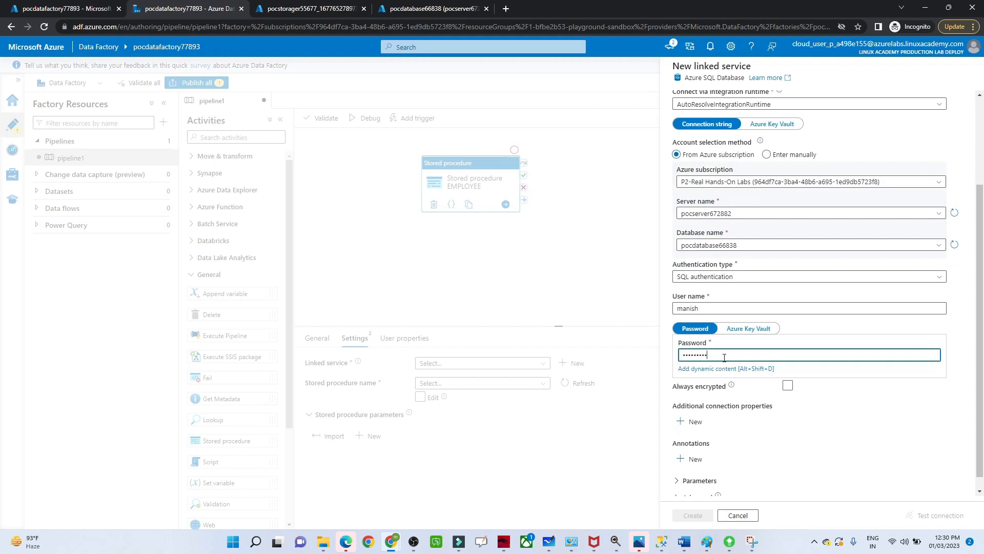
{"action": "left_click_drag", "start_coordinate": [982, 404], "coordinate": [980, 436]}
{"action": "left_click", "coordinate": [941, 515]}
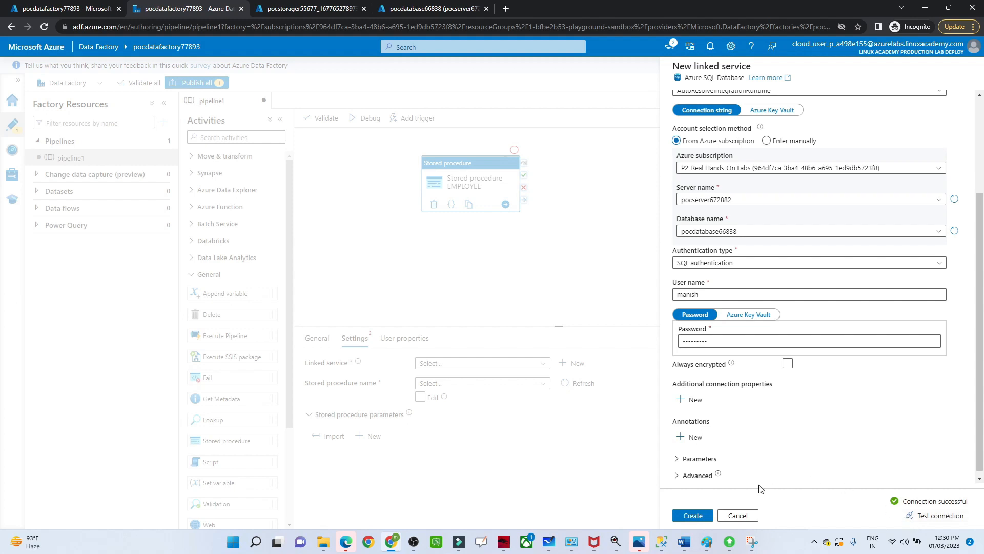
{"action": "left_click", "coordinate": [696, 517]}
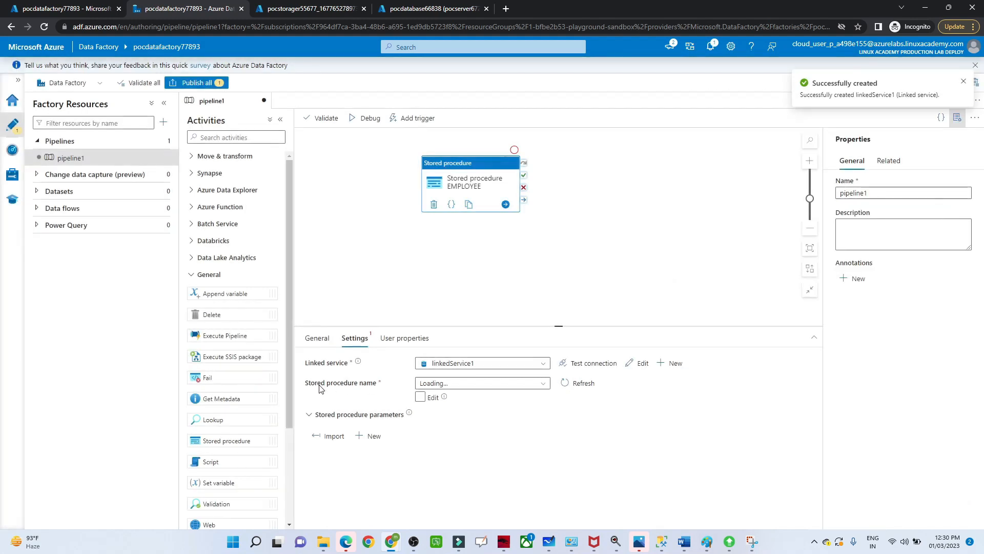
Choose [dbo].[deletecustomer] as the stored procedure and import its Int32 id parameter.
{"action": "left_click", "coordinate": [467, 383]}
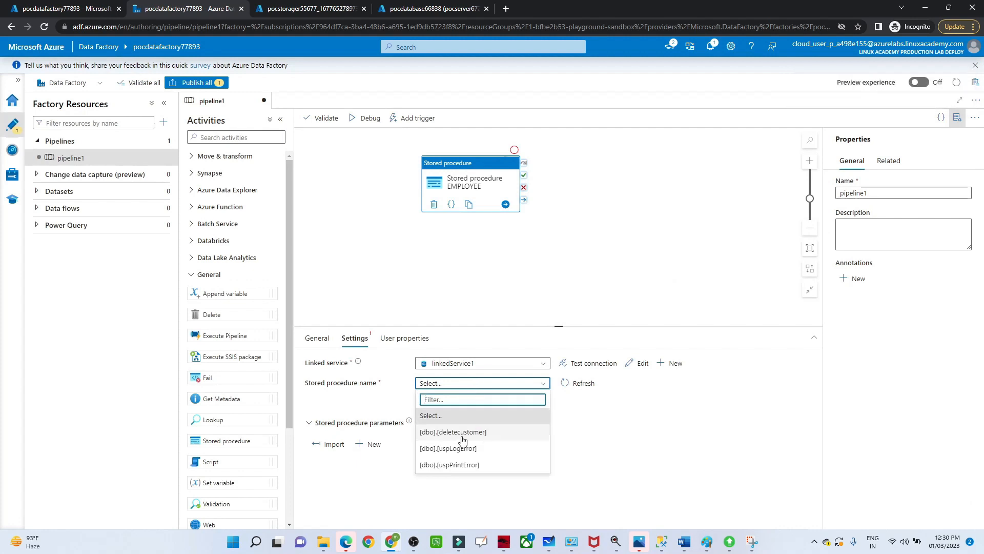
{"action": "left_click", "coordinate": [461, 433]}
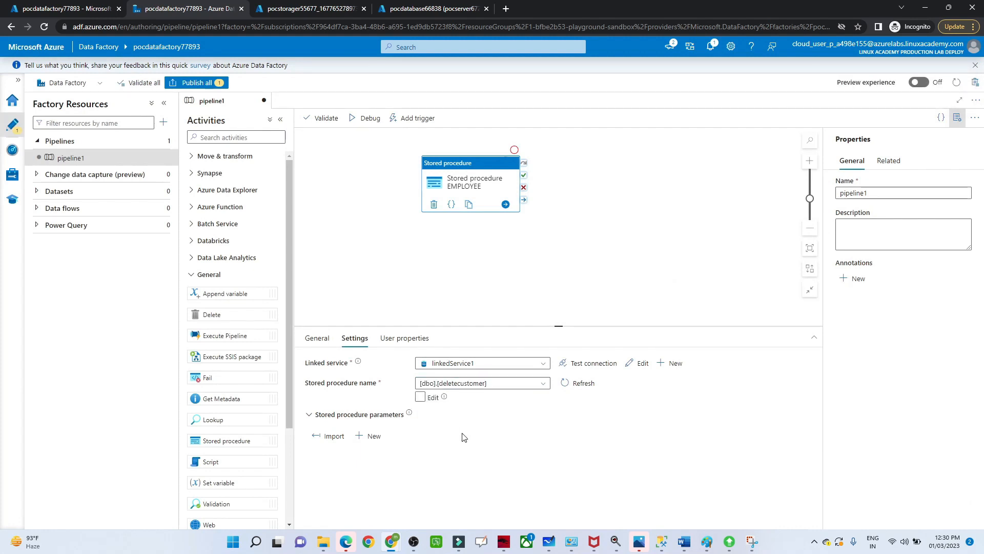
{"action": "left_click", "coordinate": [310, 415]}
{"action": "left_click", "coordinate": [309, 415]}
{"action": "left_click", "coordinate": [329, 435]}
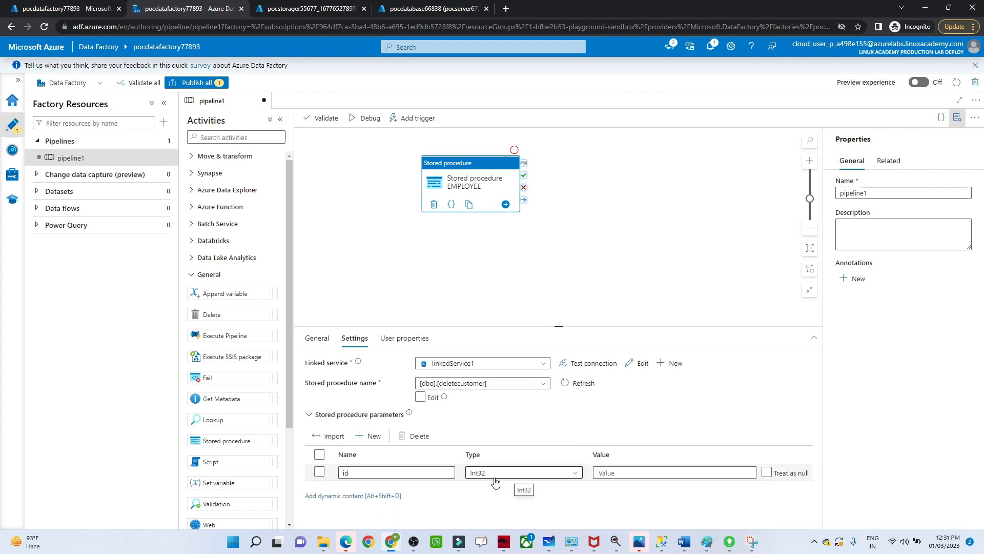
{"action": "left_click", "coordinate": [615, 473]}
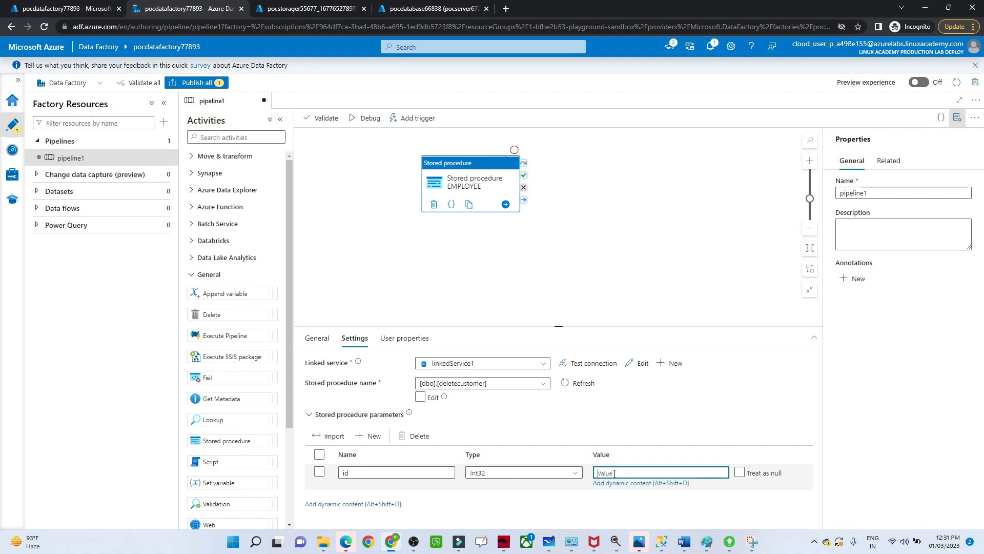
Add a pipeline parameter named id with an empty default value.
{"action": "left_click", "coordinate": [559, 262]}
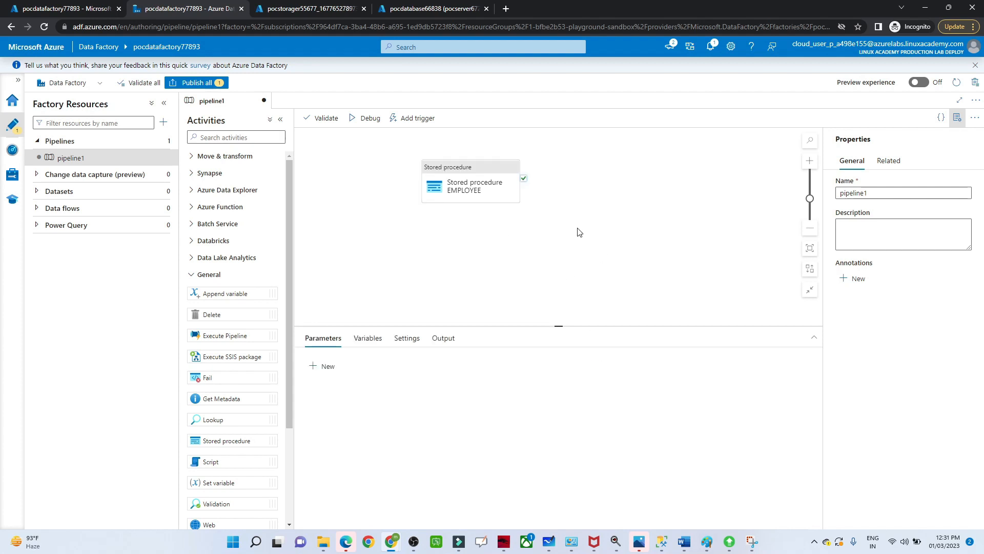
{"action": "left_click", "coordinate": [325, 366]}
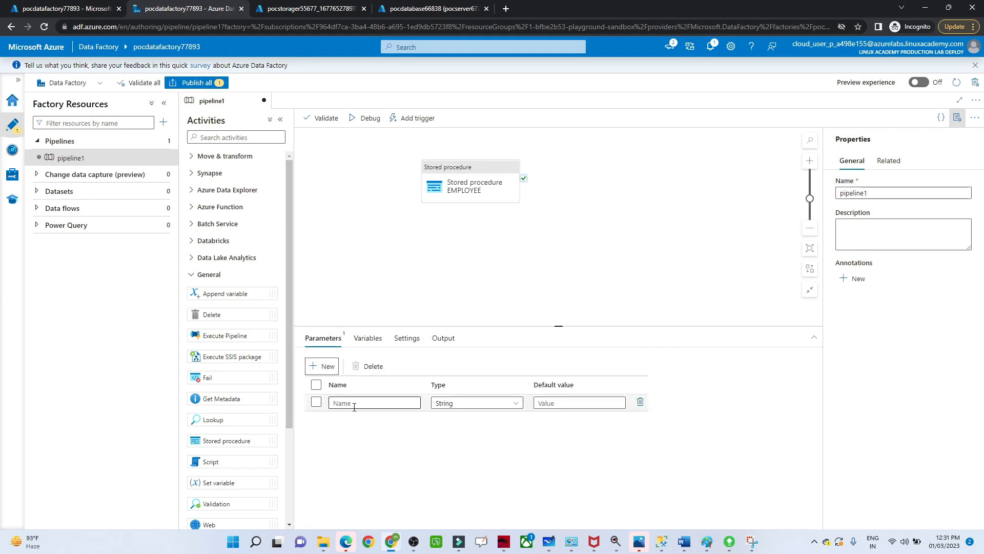
{"action": "type", "text": "id"}
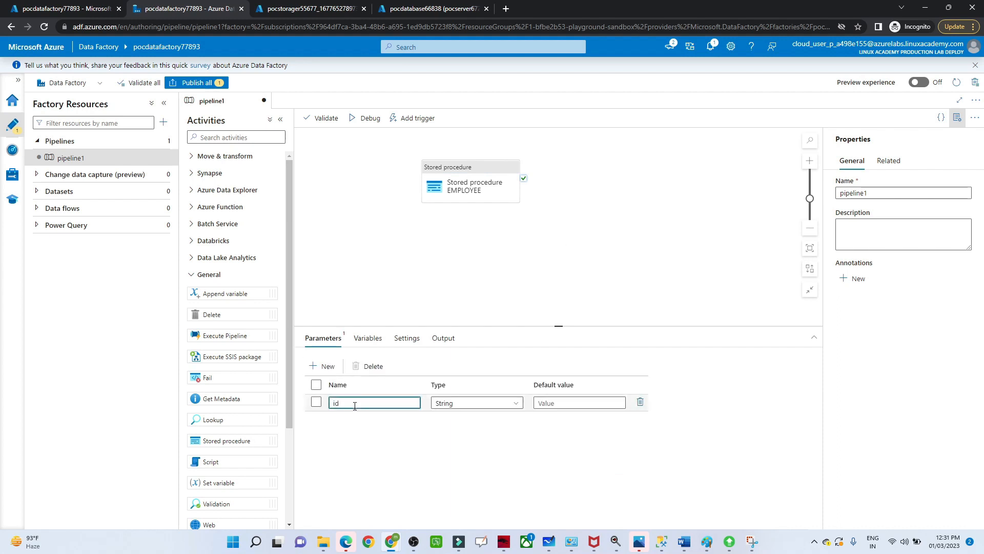
{"action": "left_click", "coordinate": [540, 403]}
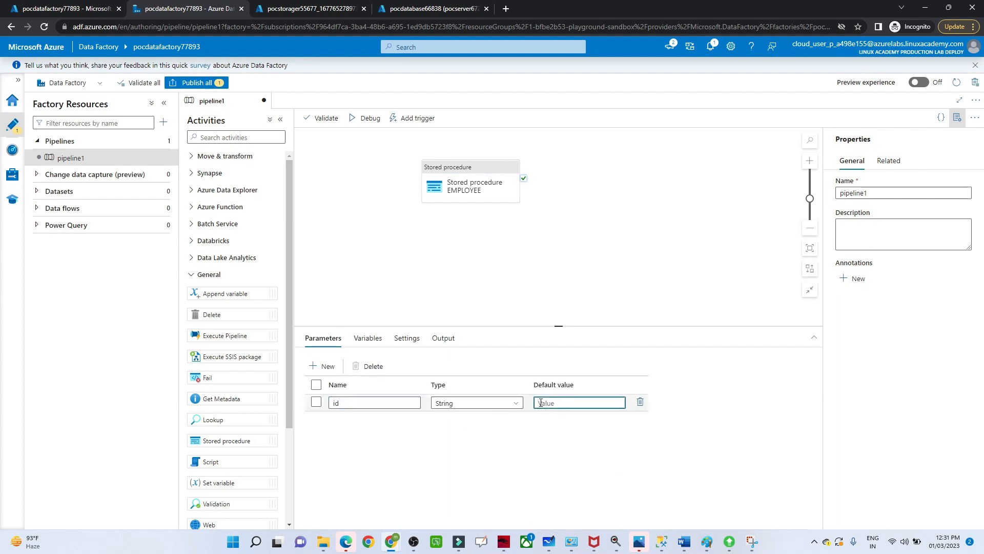
{"action": "left_click", "coordinate": [476, 278]}
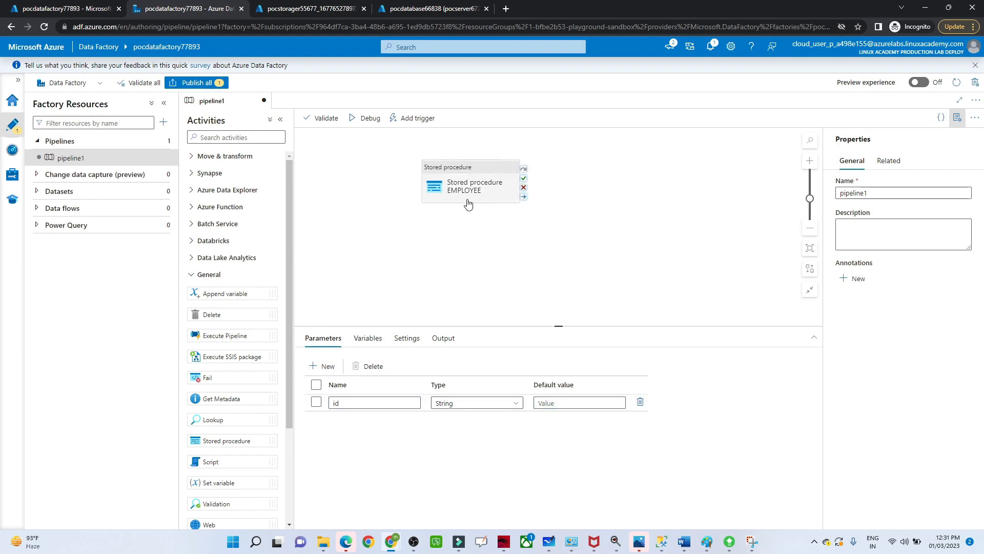
{"action": "left_click", "coordinate": [455, 170]}
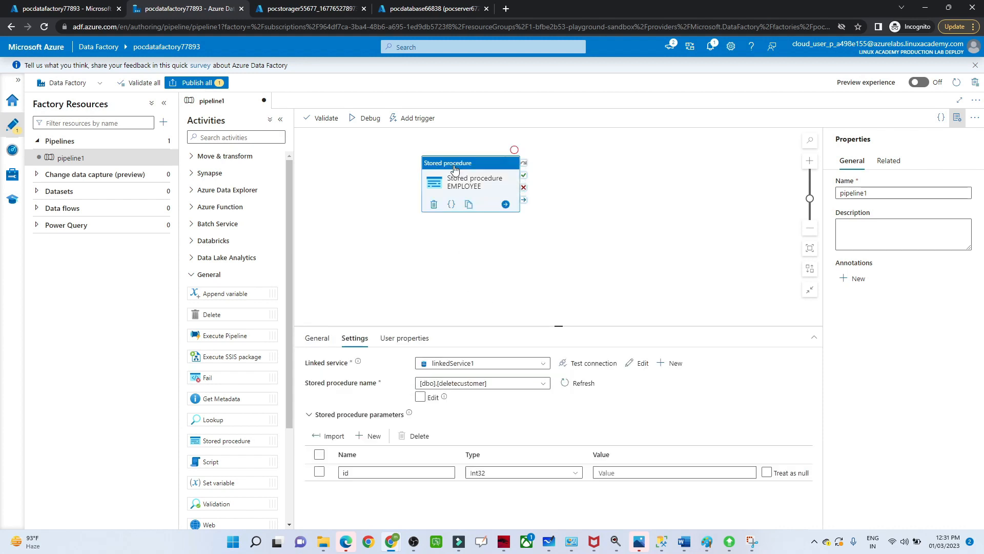
{"action": "left_click", "coordinate": [607, 471]}
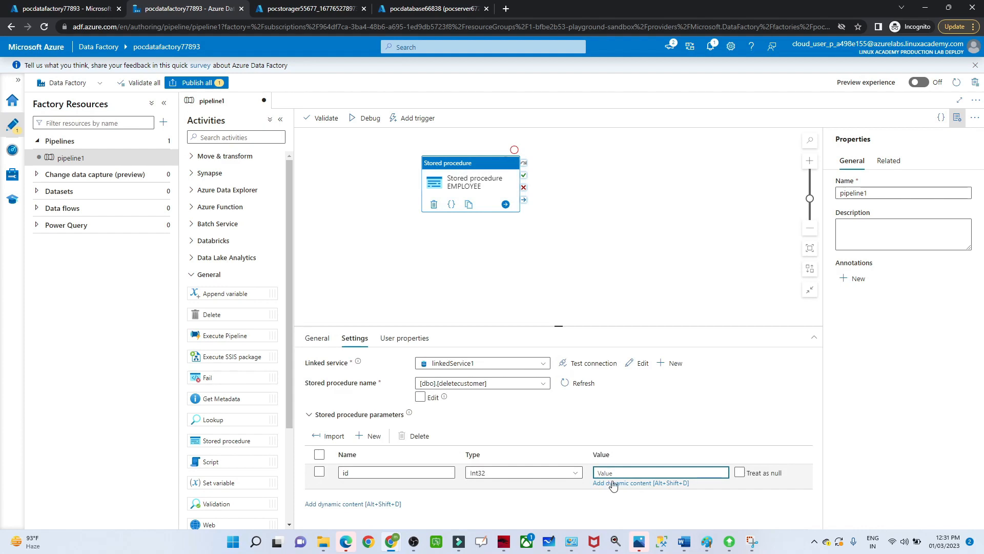
{"action": "left_click", "coordinate": [612, 484]}
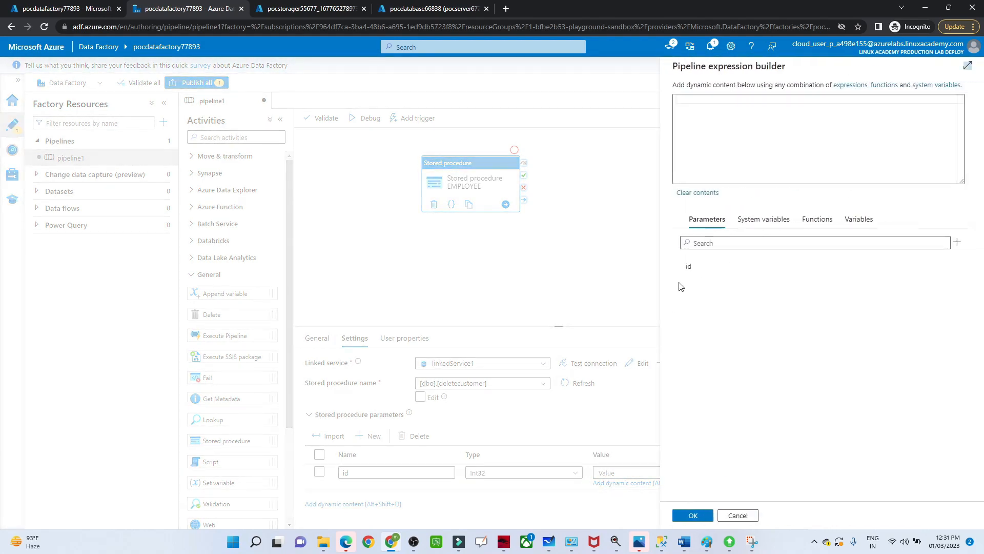
{"action": "left_click", "coordinate": [688, 266]}
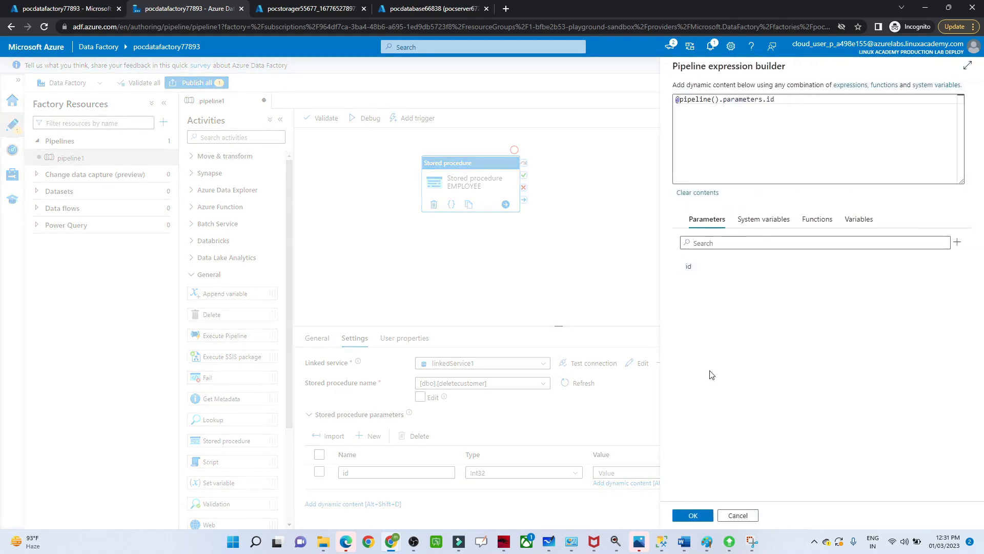
{"action": "left_click", "coordinate": [701, 515]}
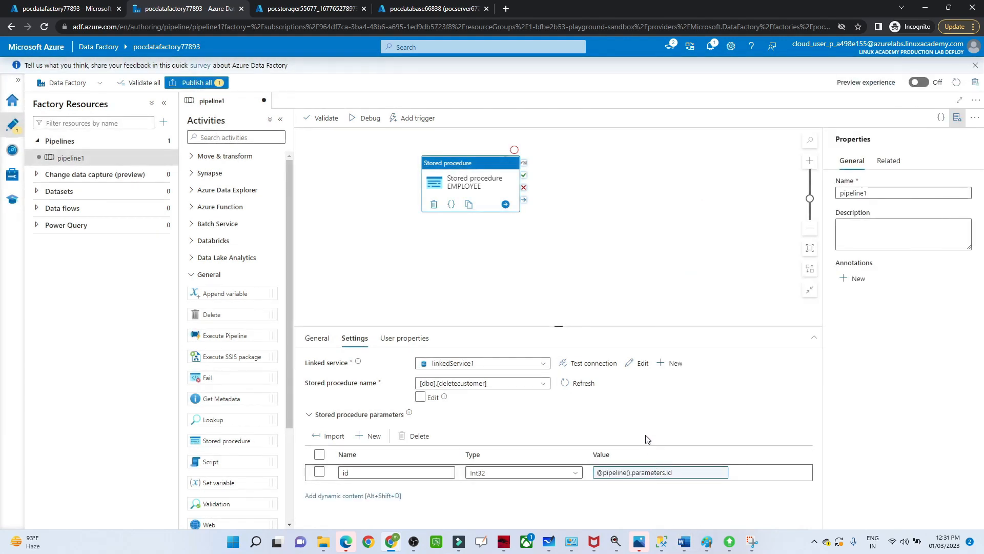
{"action": "left_click", "coordinate": [319, 342]}
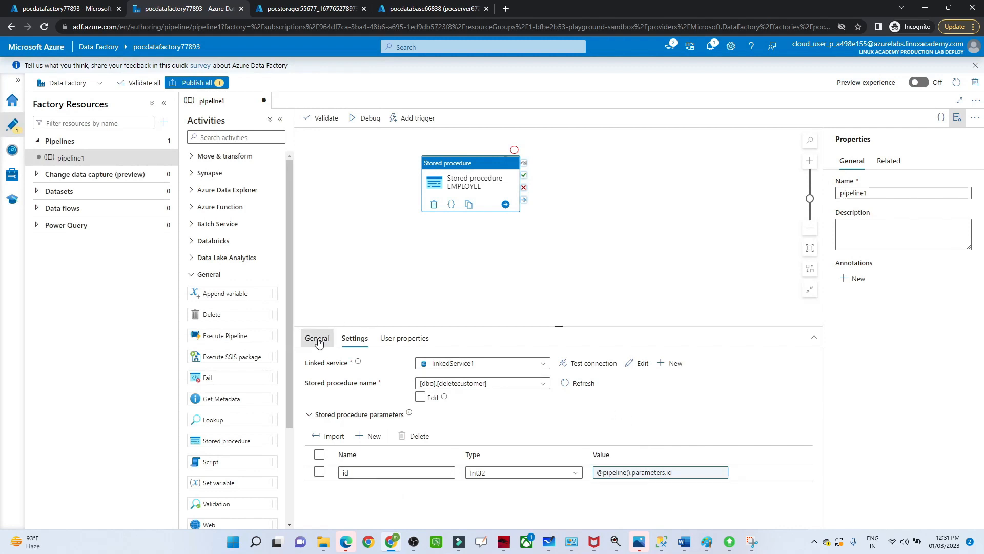
{"action": "left_click", "coordinate": [354, 340]}
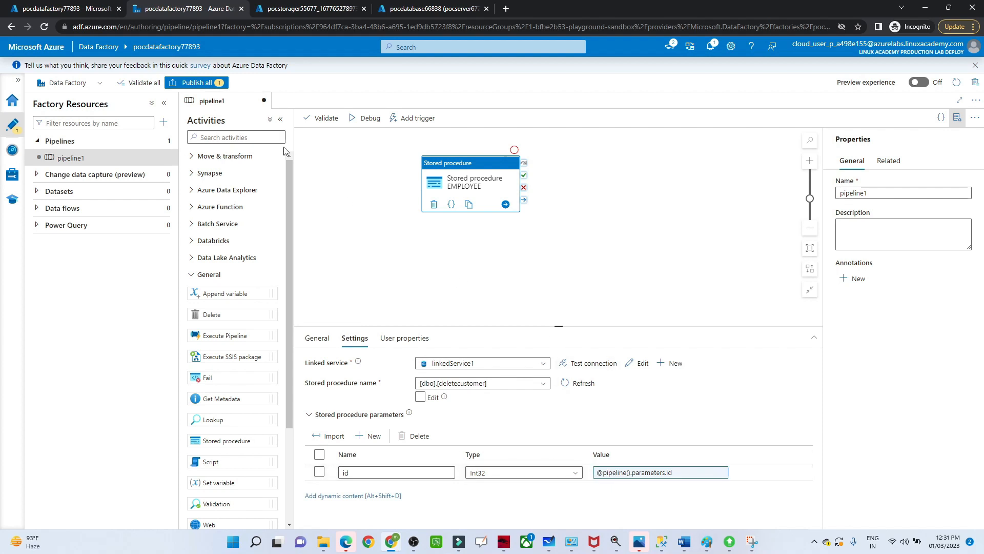
Publish all pending pipeline1 changes to the live factory.
{"action": "left_click", "coordinate": [212, 84]}
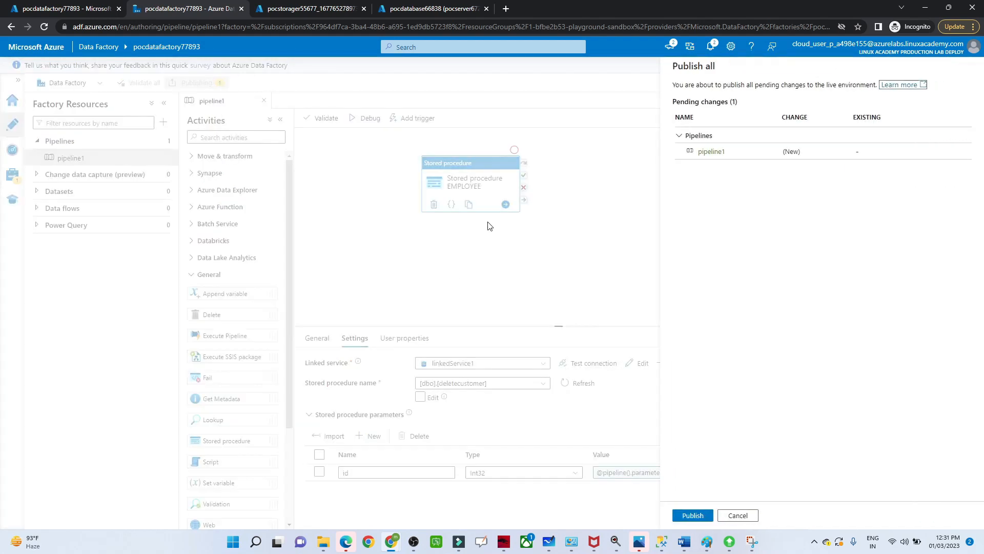
{"action": "left_click", "coordinate": [693, 516]}
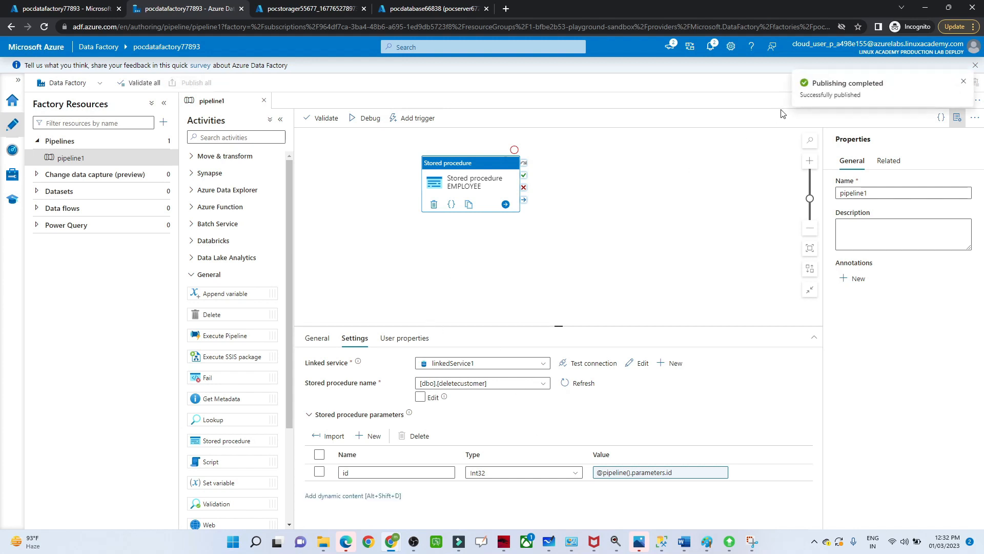
Trigger pipeline1 immediately with the id parameter set to 2.
{"action": "left_click", "coordinate": [423, 118]}
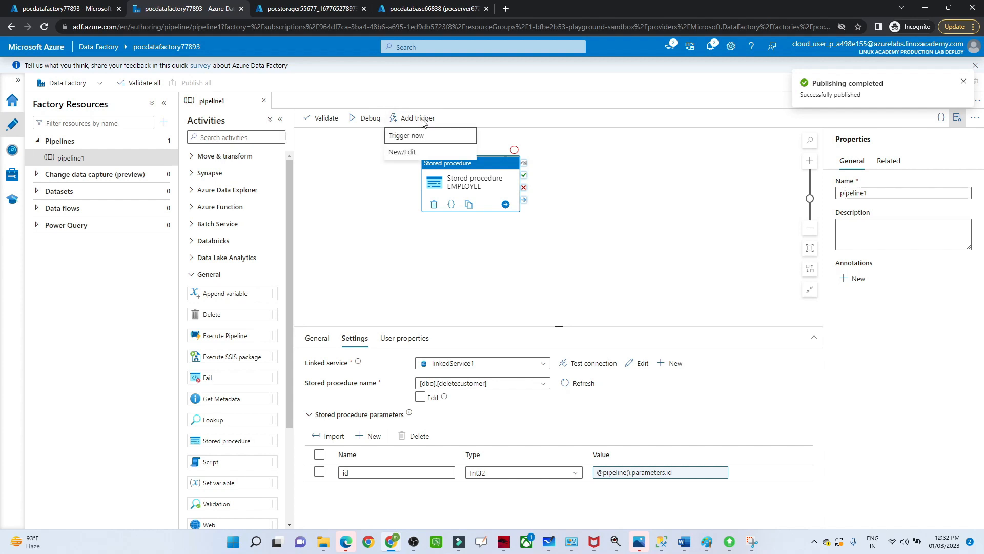
{"action": "left_click", "coordinate": [400, 136]}
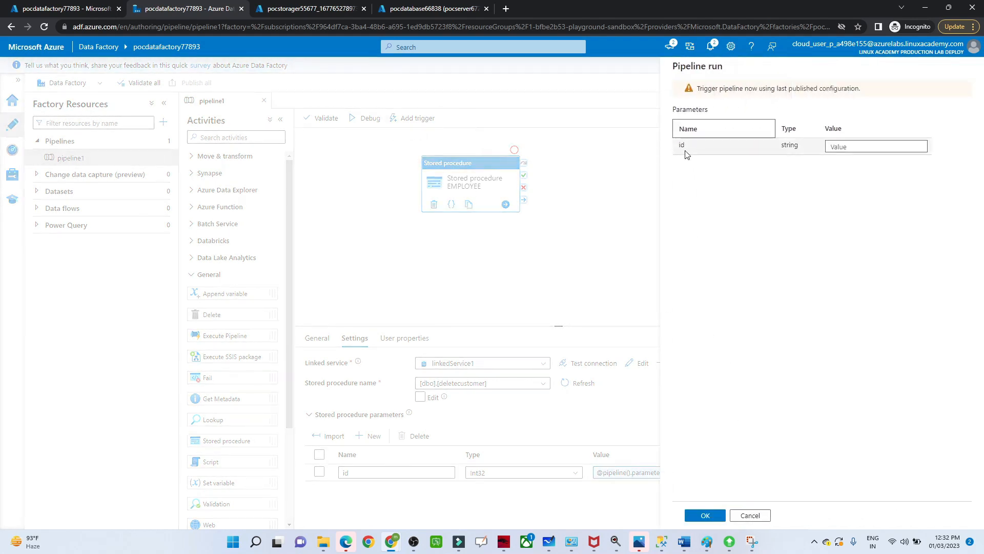
{"action": "left_click", "coordinate": [839, 147]}
{"action": "type", "text": "2"}
{"action": "left_click", "coordinate": [700, 515]}
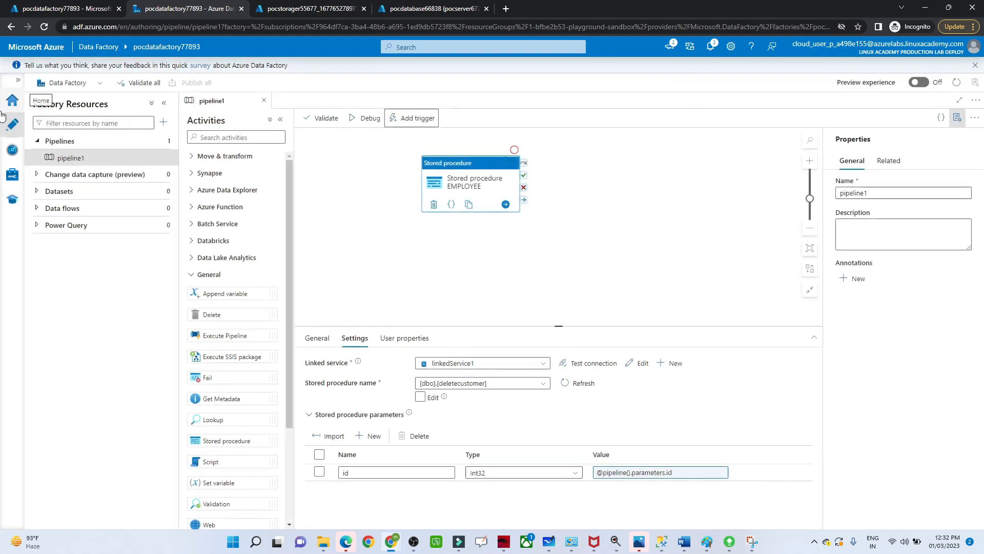
Refresh the Monitor pipeline runs list until the run shows Succeeded.
{"action": "left_click", "coordinate": [12, 149]}
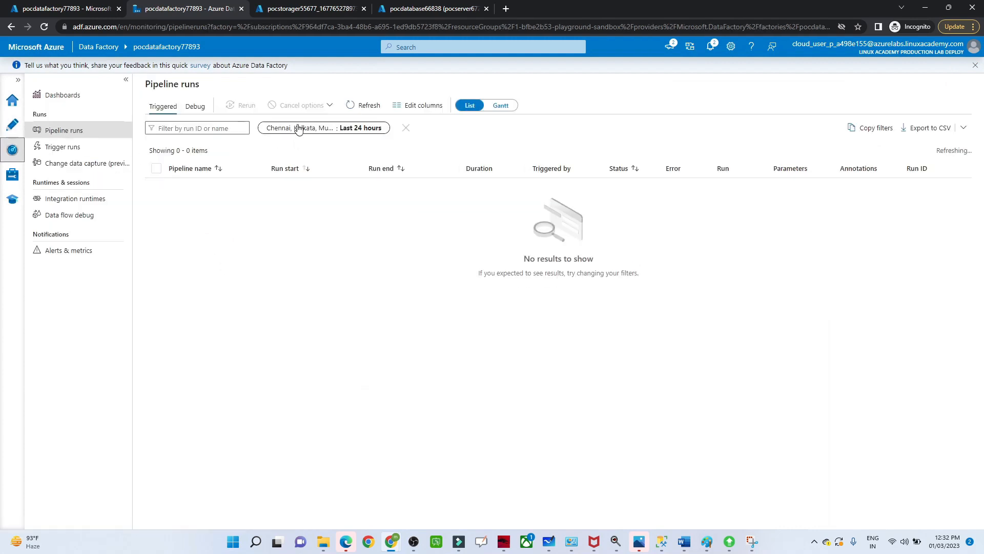
{"action": "left_click", "coordinate": [361, 106]}
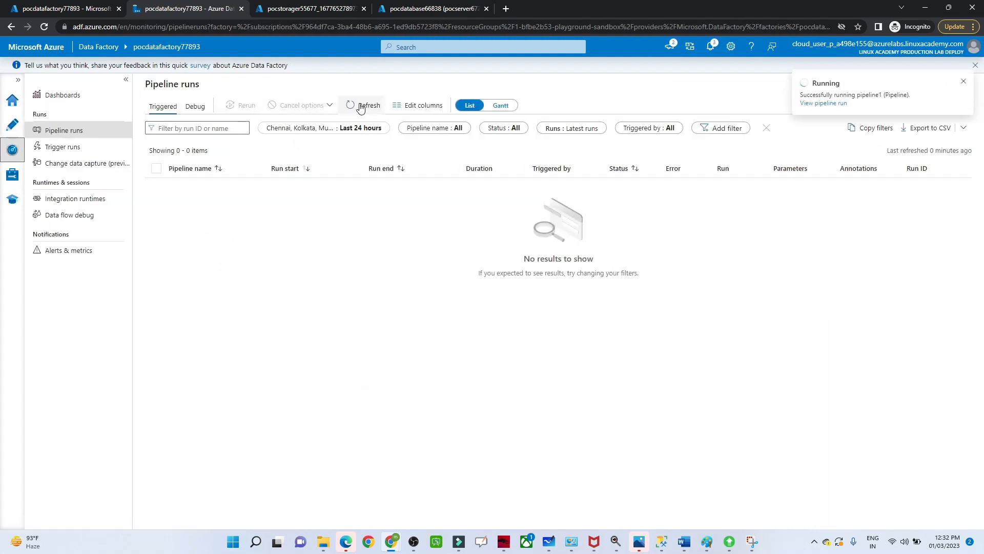
{"action": "left_click", "coordinate": [361, 106]}
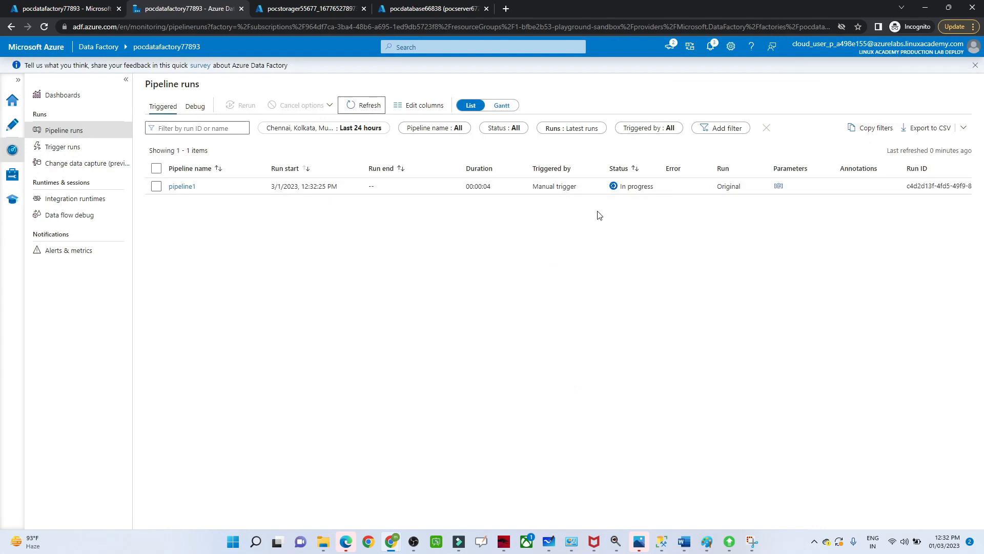
{"action": "left_click", "coordinate": [357, 106]}
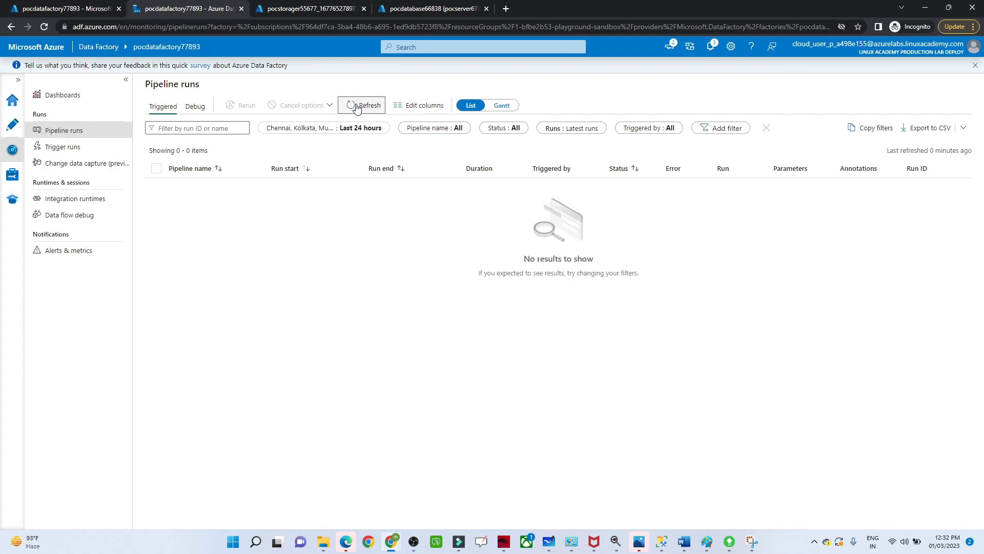
{"action": "left_click", "coordinate": [357, 107]}
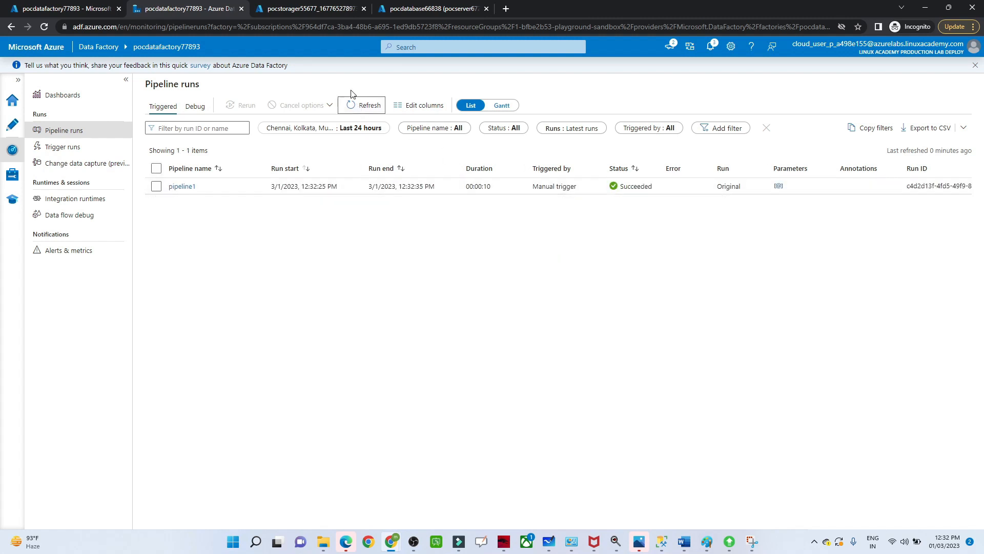
{"action": "left_click", "coordinate": [406, 8]}
Rerun SELECT * FROM employee and confirm only ids 4, 5 and 6 remain.
{"action": "left_click_drag", "start_coordinate": [395, 206], "coordinate": [334, 196]}
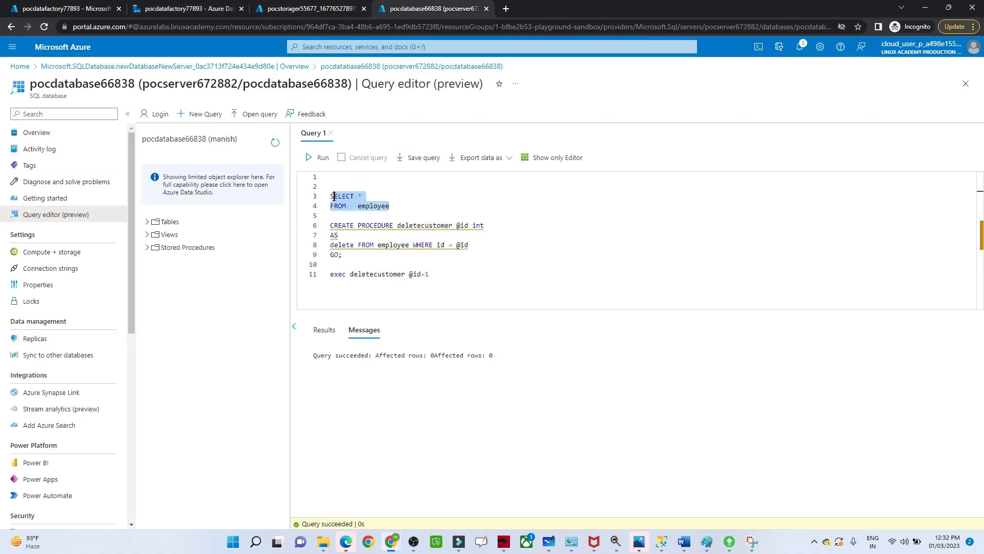
{"action": "left_click", "coordinate": [310, 158]}
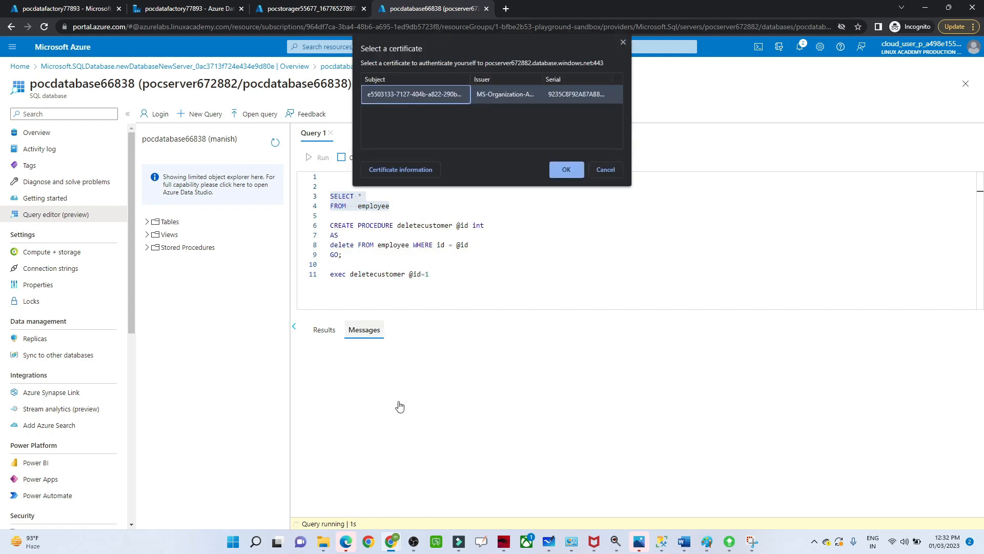
{"action": "left_click", "coordinate": [564, 170]}
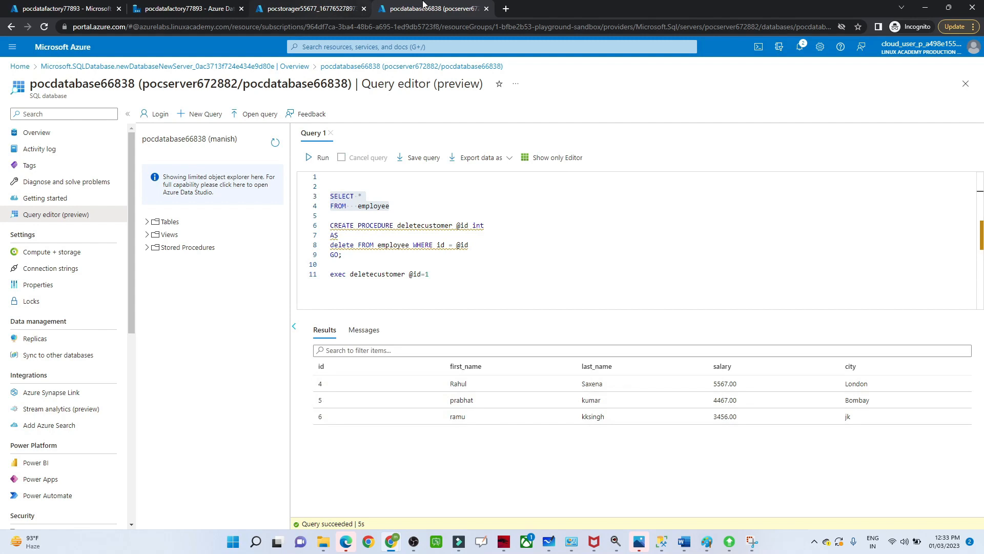
Trigger pipeline1 again from Author with the id parameter set to 4.
{"action": "left_click", "coordinate": [206, 6]}
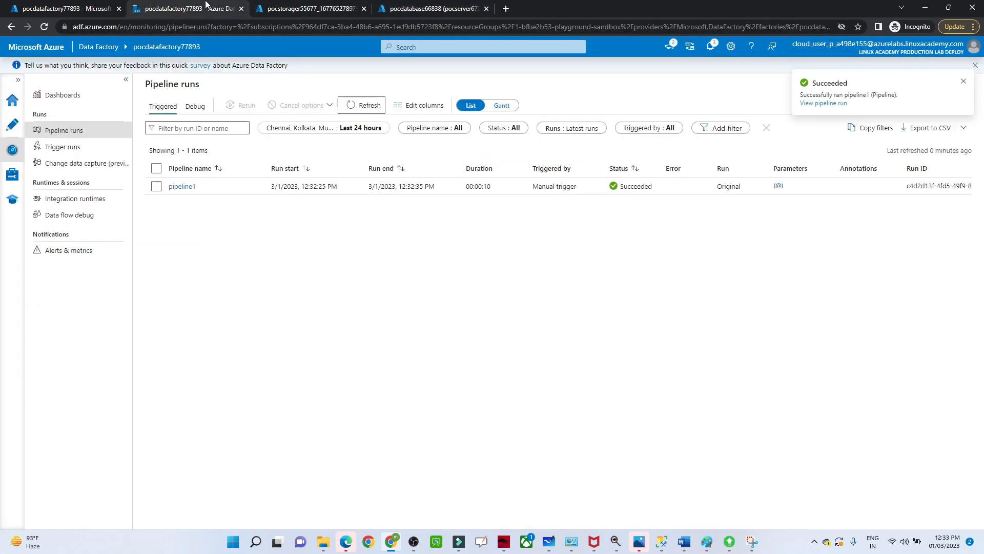
{"action": "left_click", "coordinate": [13, 130]}
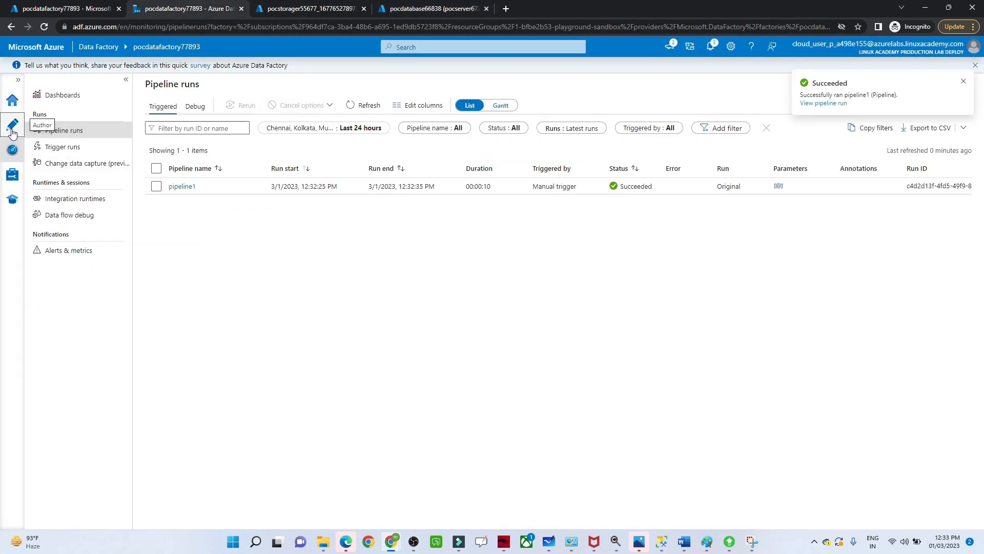
{"action": "left_click", "coordinate": [403, 121]}
{"action": "left_click", "coordinate": [411, 139]}
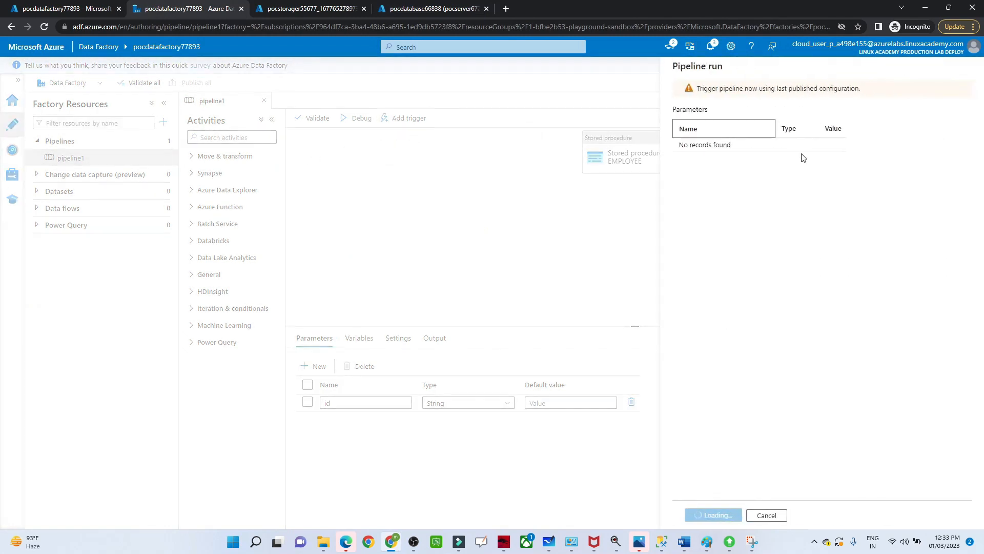
{"action": "left_click", "coordinate": [841, 146]}
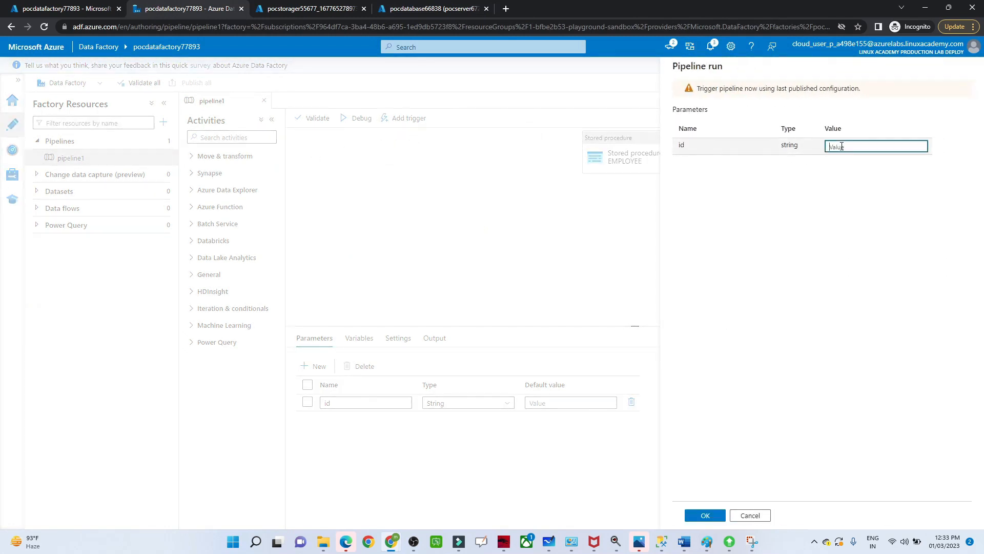
{"action": "type", "text": "1"}
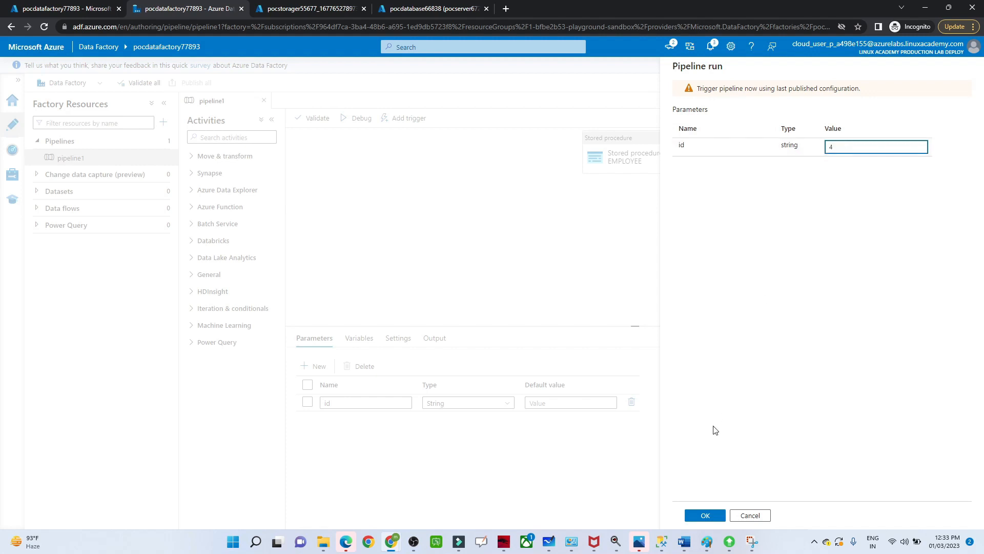
{"action": "left_click", "coordinate": [705, 515]}
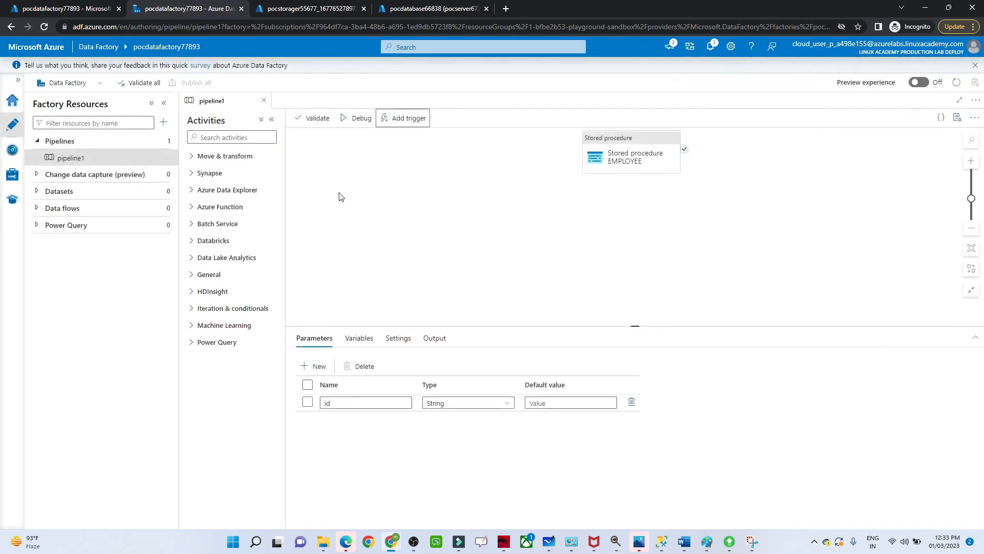
Check the second run succeeded in Monitor, then rerun the employee query in SQL.
{"action": "left_click", "coordinate": [15, 154]}
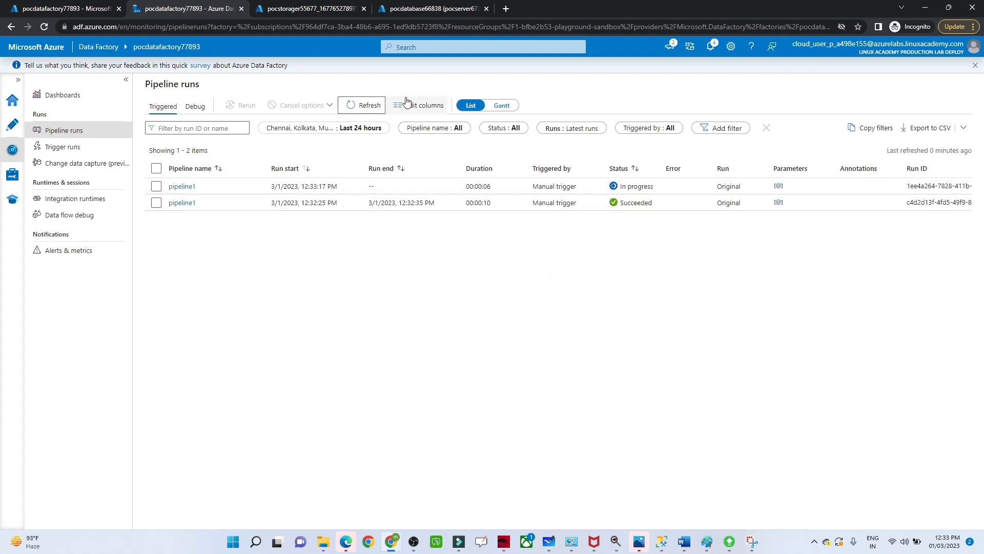
{"action": "left_click", "coordinate": [368, 108]}
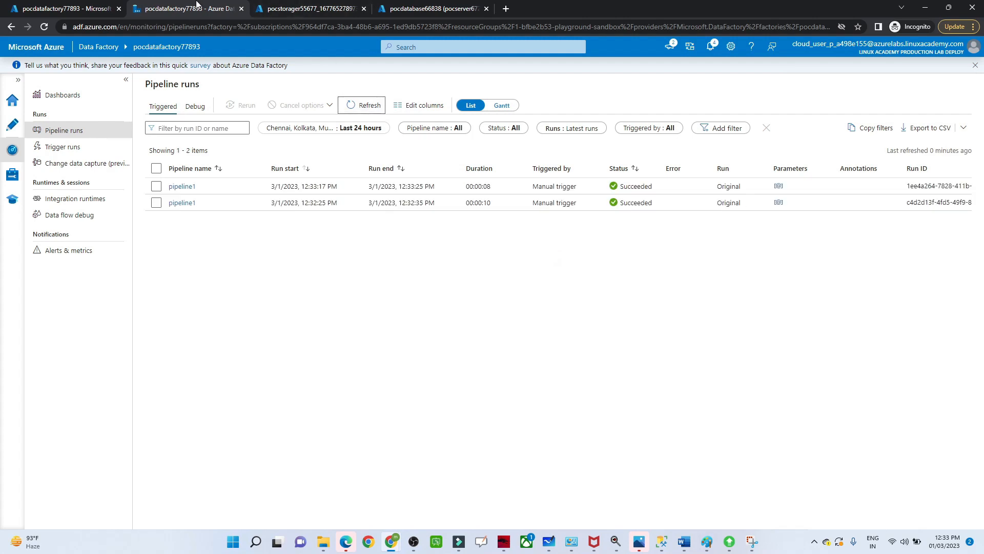
{"action": "left_click", "coordinate": [425, 8]}
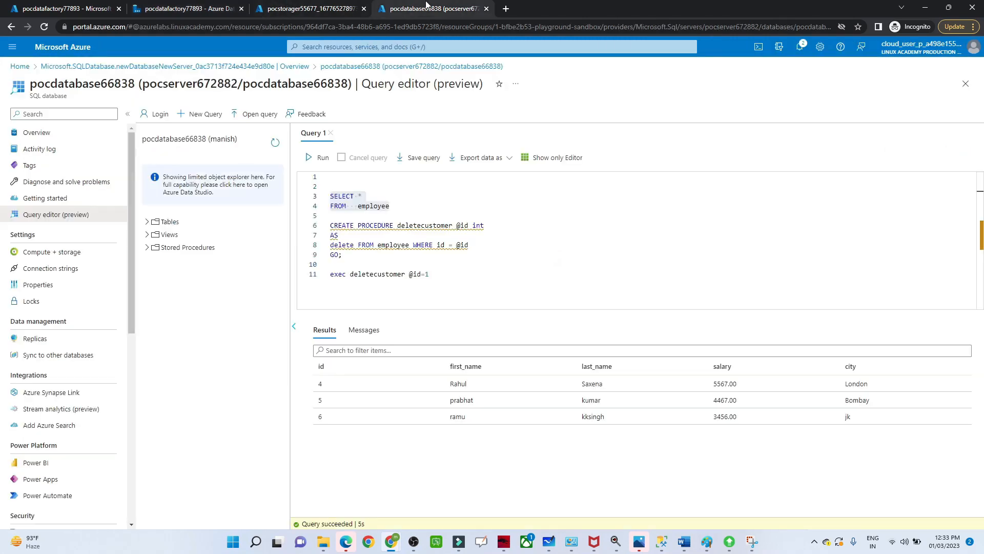
{"action": "left_click_drag", "start_coordinate": [399, 205], "coordinate": [331, 196]}
{"action": "left_click", "coordinate": [311, 161]}
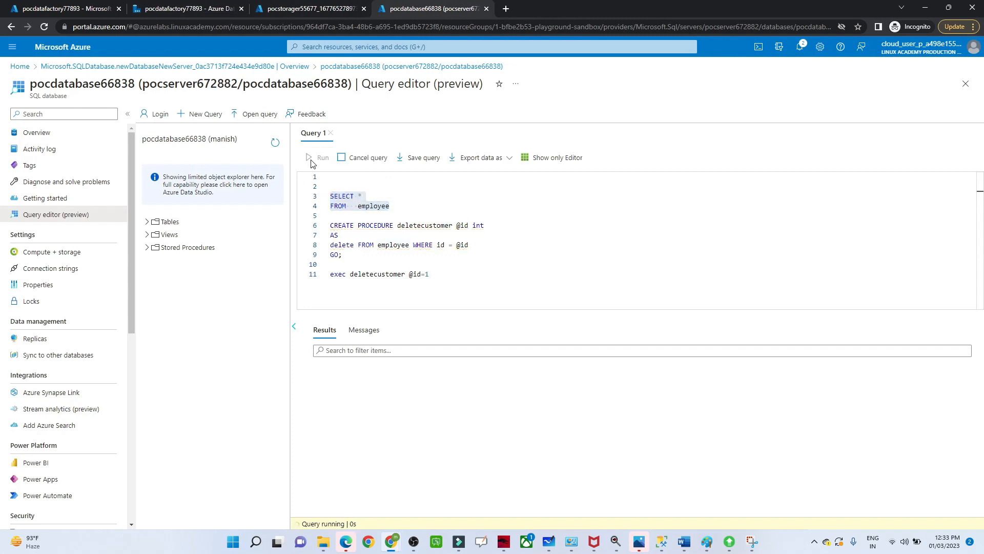
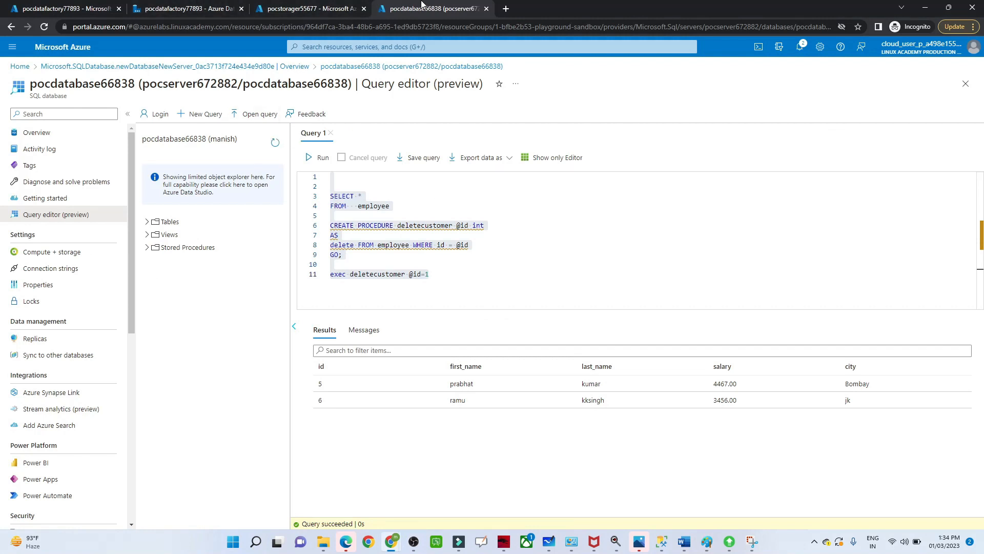
Look in the output container of pocstorager55677, then open the input container with its six CSV files.
{"action": "left_click", "coordinate": [283, 5]}
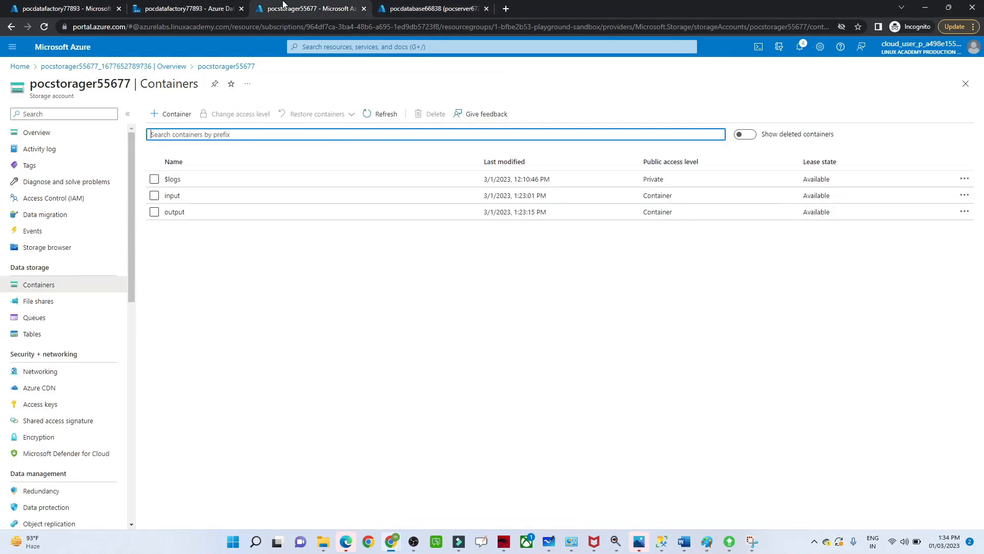
{"action": "left_click", "coordinate": [174, 214]}
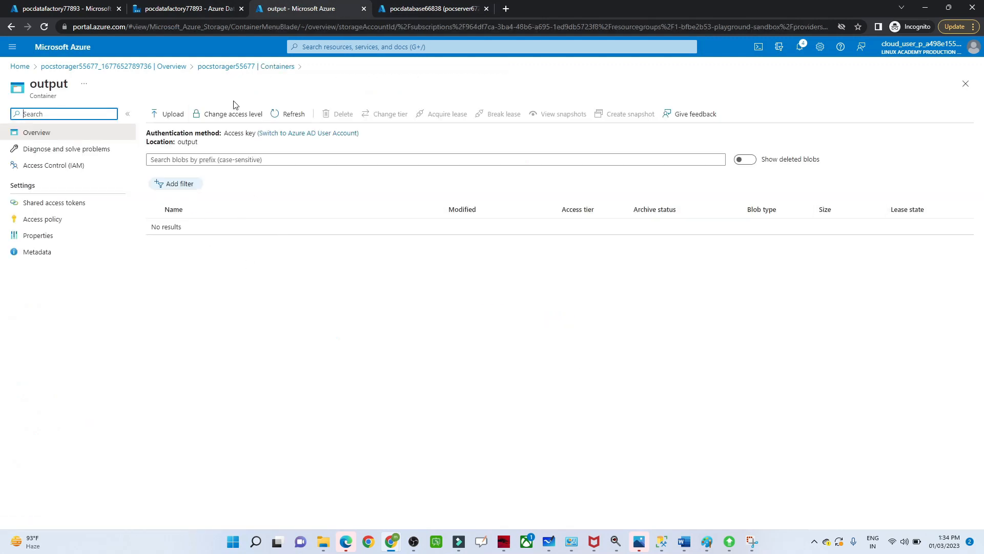
{"action": "left_click", "coordinate": [204, 67]}
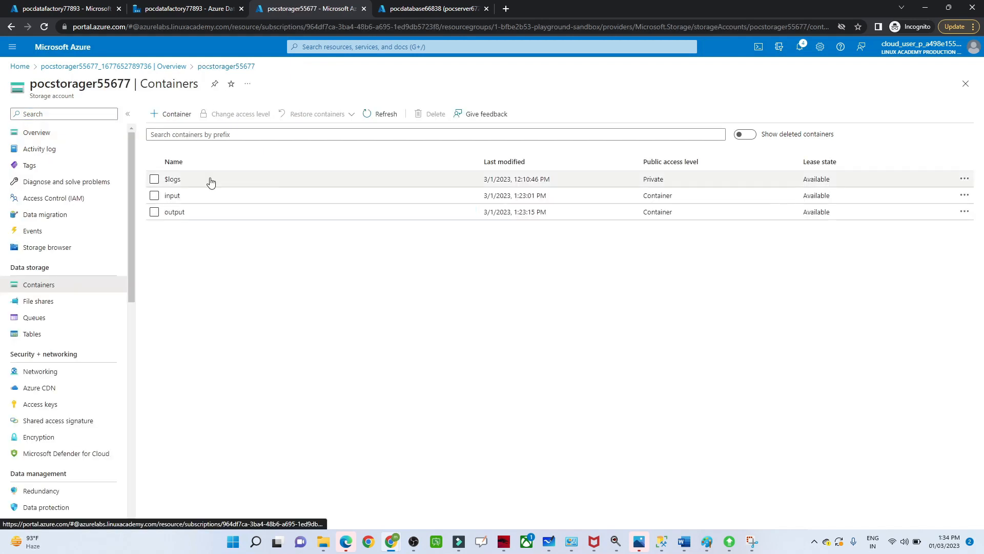
{"action": "left_click", "coordinate": [172, 197]}
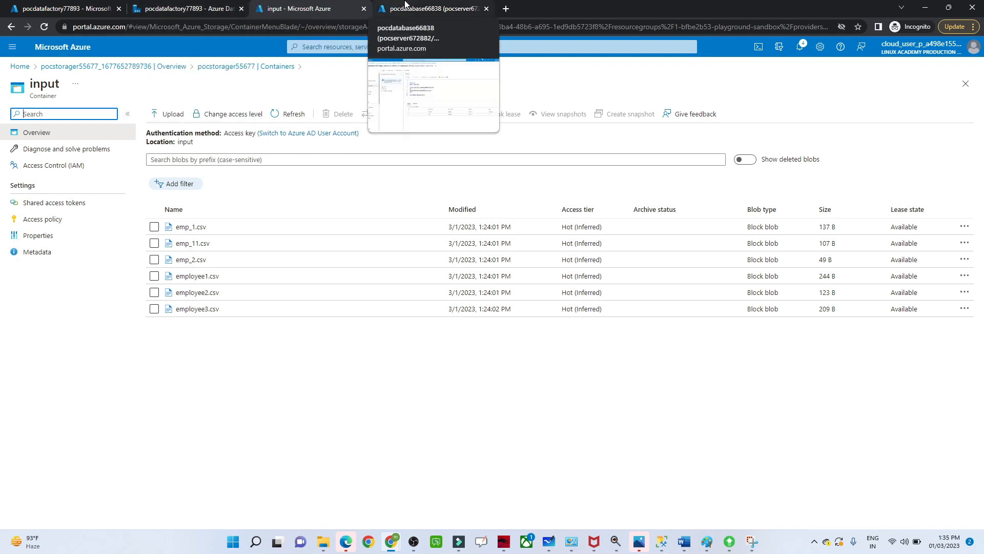
Create a new empty pipeline, pipeline2, from the Pipelines actions in Data Factory.
{"action": "left_click", "coordinate": [200, 5]}
{"action": "mouse_move", "coordinate": [164, 159]}
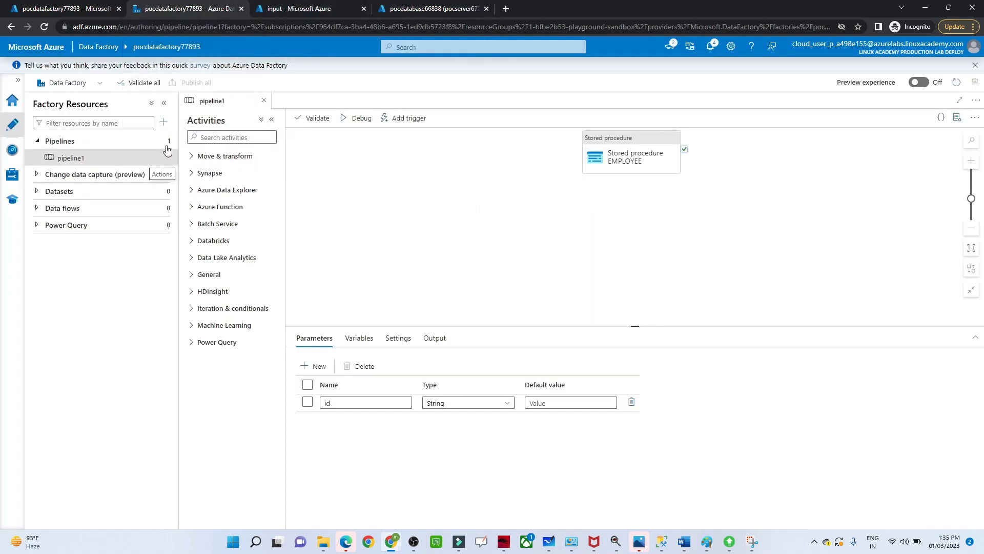
{"action": "left_click", "coordinate": [166, 144]}
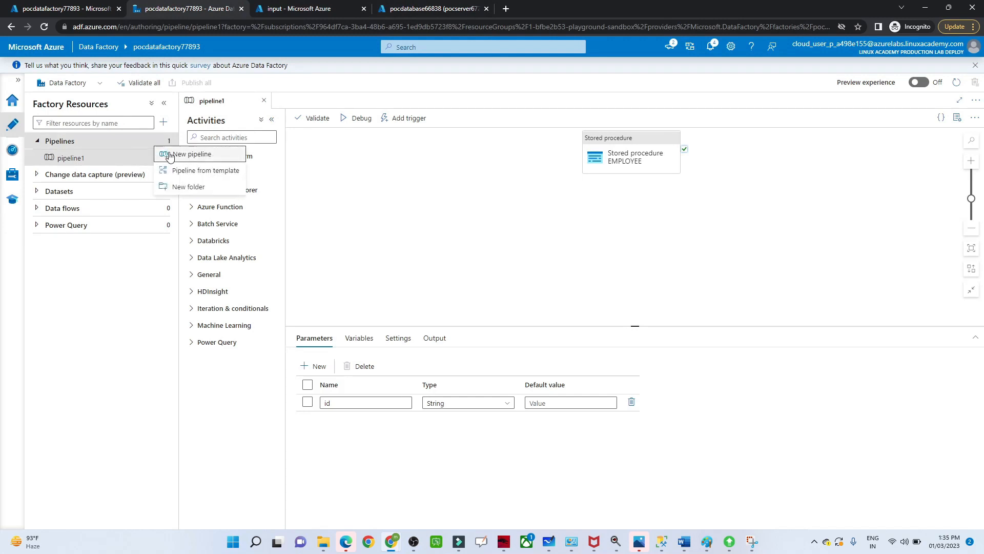
{"action": "left_click", "coordinate": [170, 155]}
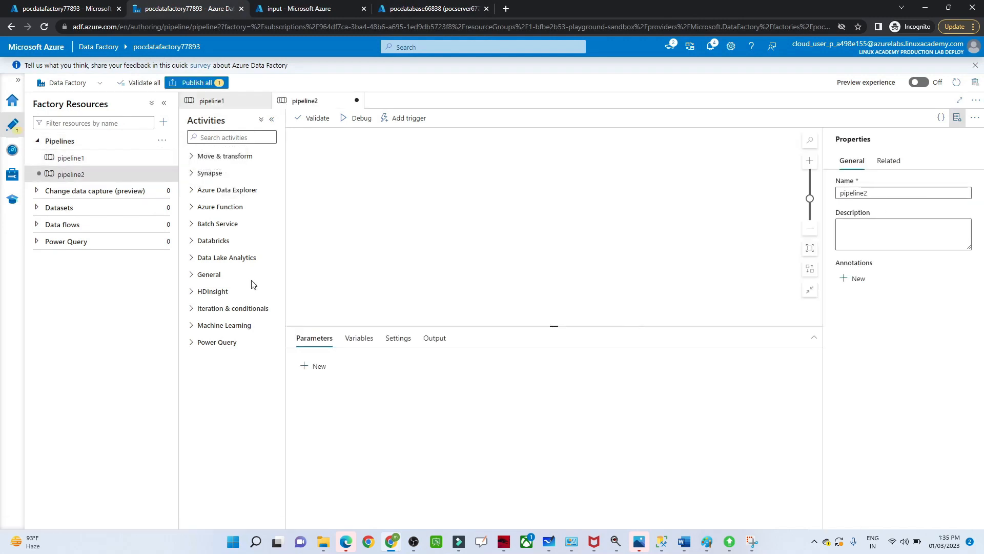
Place a Get Metadata activity from General on the canvas and show its Settings.
{"action": "left_click", "coordinate": [199, 279]}
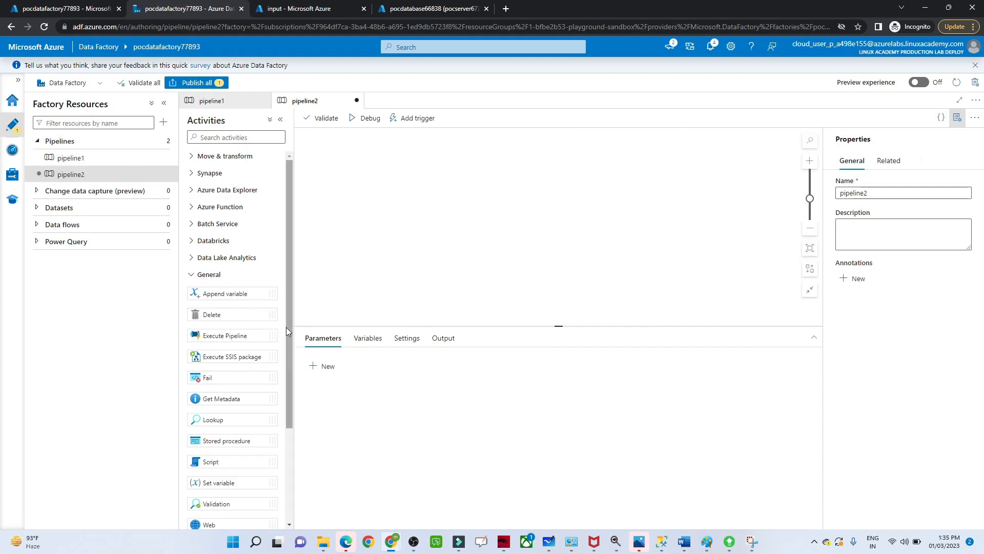
{"action": "left_click_drag", "start_coordinate": [287, 328], "coordinate": [288, 371]}
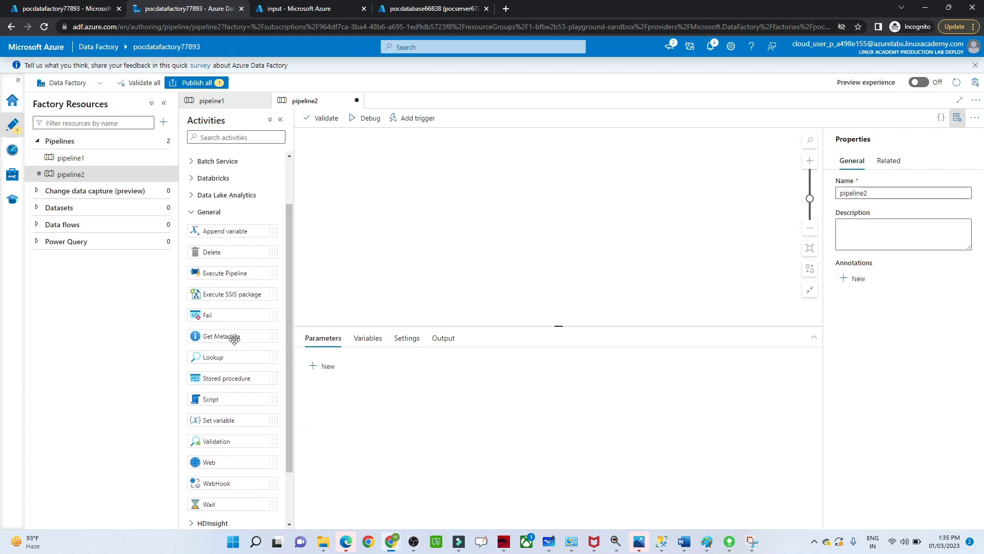
{"action": "left_click_drag", "start_coordinate": [233, 337], "coordinate": [430, 182]}
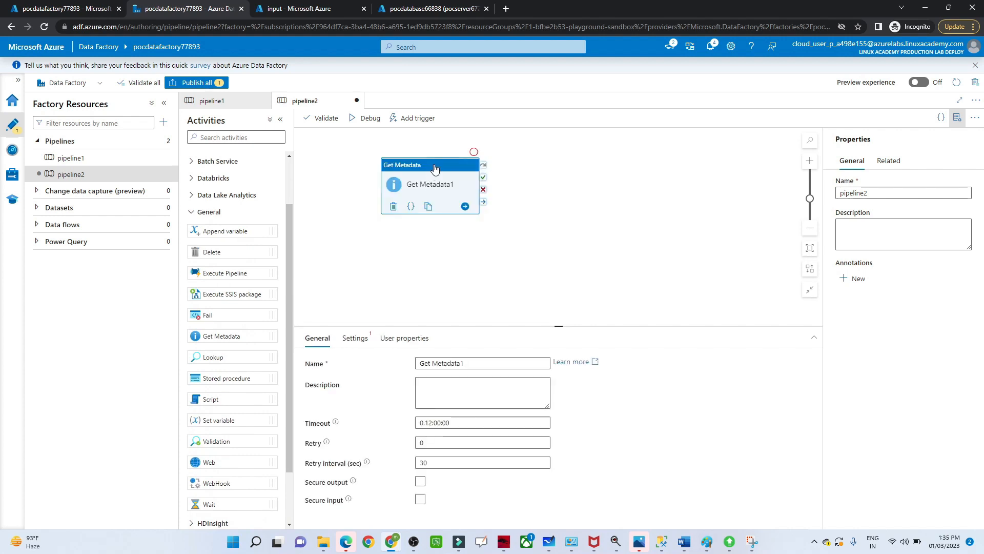
{"action": "left_click_drag", "start_coordinate": [435, 167], "coordinate": [458, 175]}
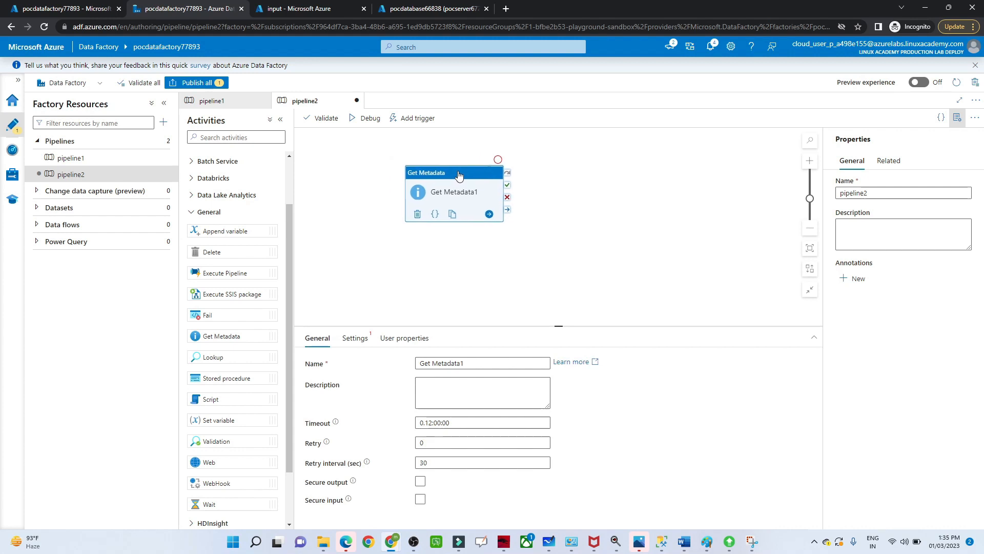
{"action": "left_click", "coordinate": [359, 345]}
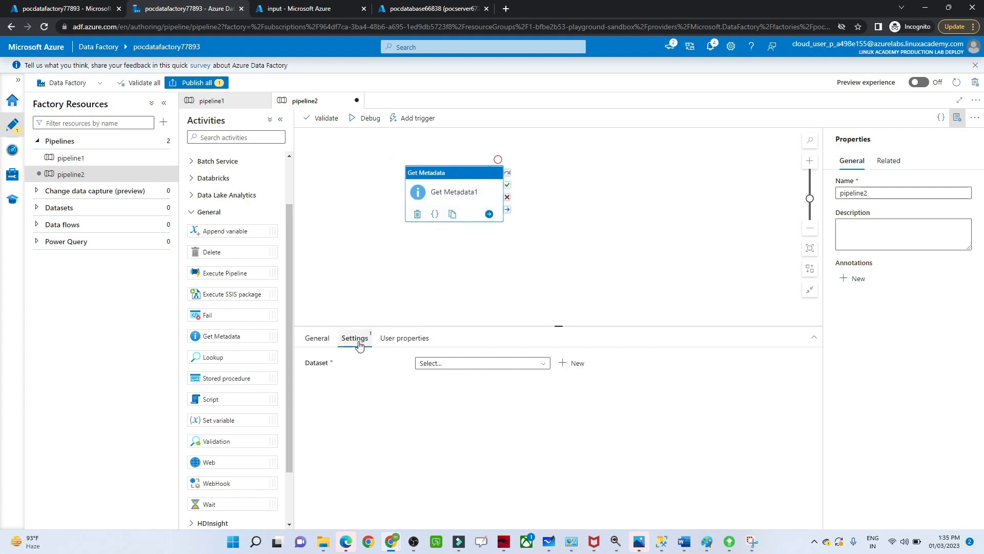
Start a new Azure Blob Storage dataset in DelimitedText format for Get Metadata1.
{"action": "left_click", "coordinate": [576, 364]}
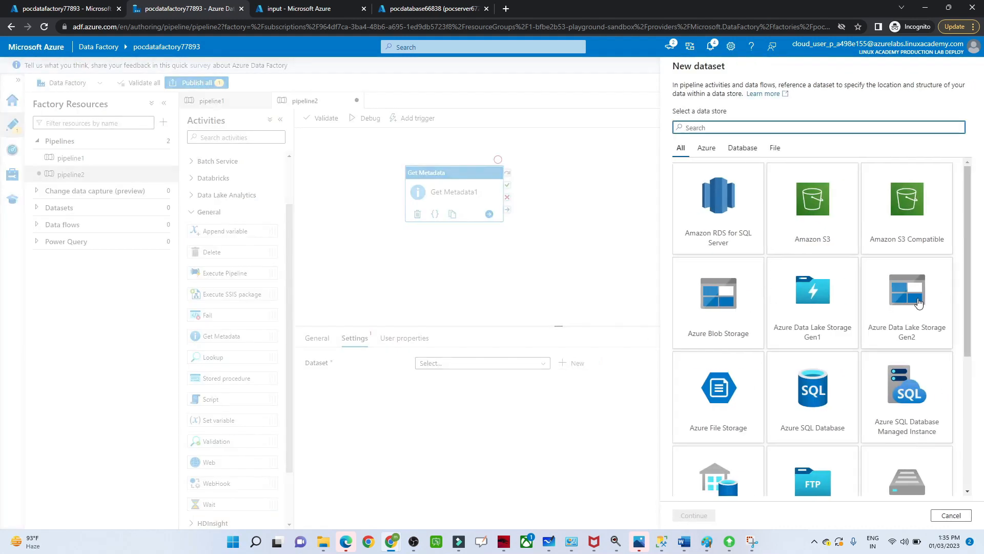
{"action": "left_click", "coordinate": [728, 325]}
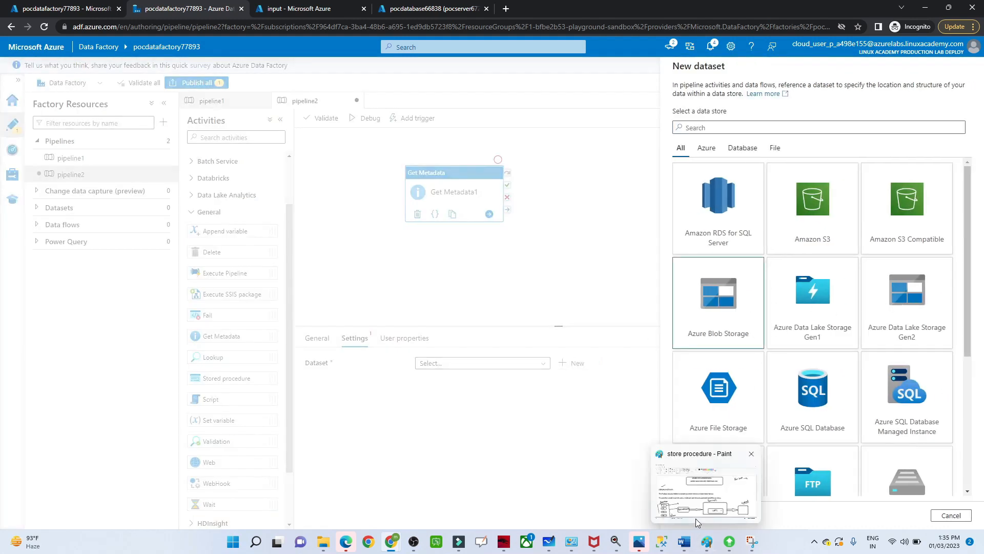
{"action": "left_click", "coordinate": [695, 516]}
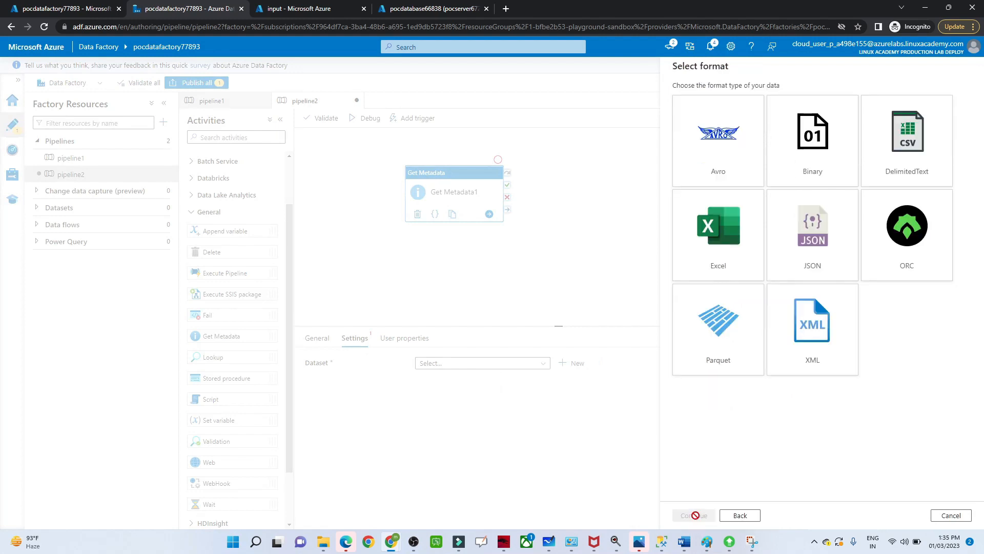
{"action": "left_click", "coordinate": [884, 169]}
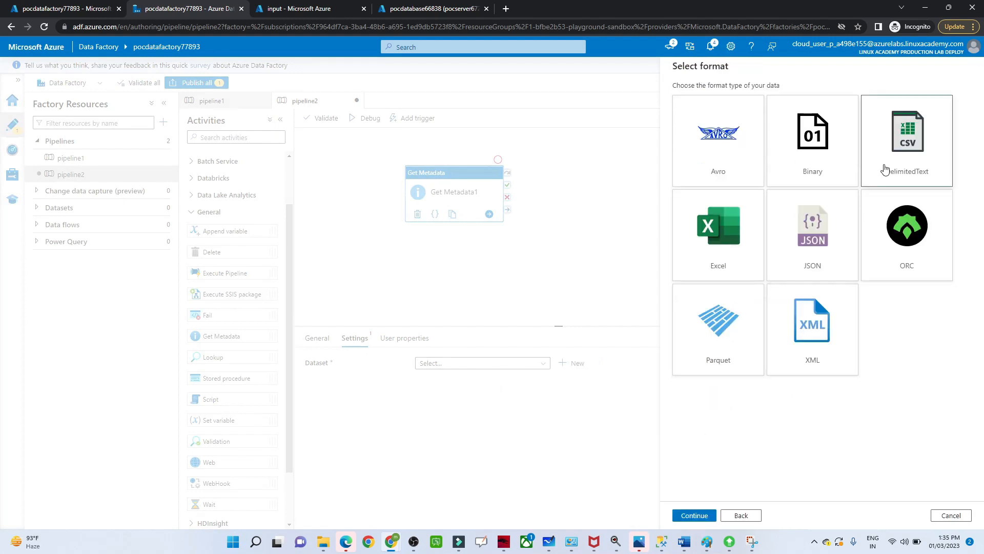
{"action": "left_click", "coordinate": [693, 512]}
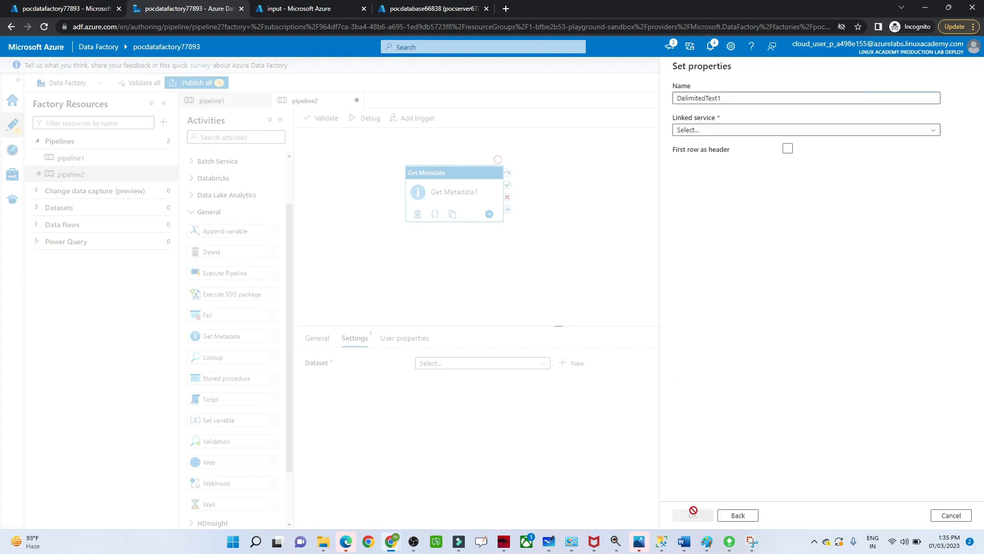
Create a new AzureBlobStorage1 linked service to the pocstorager55677 storage account.
{"action": "left_click", "coordinate": [723, 132]}
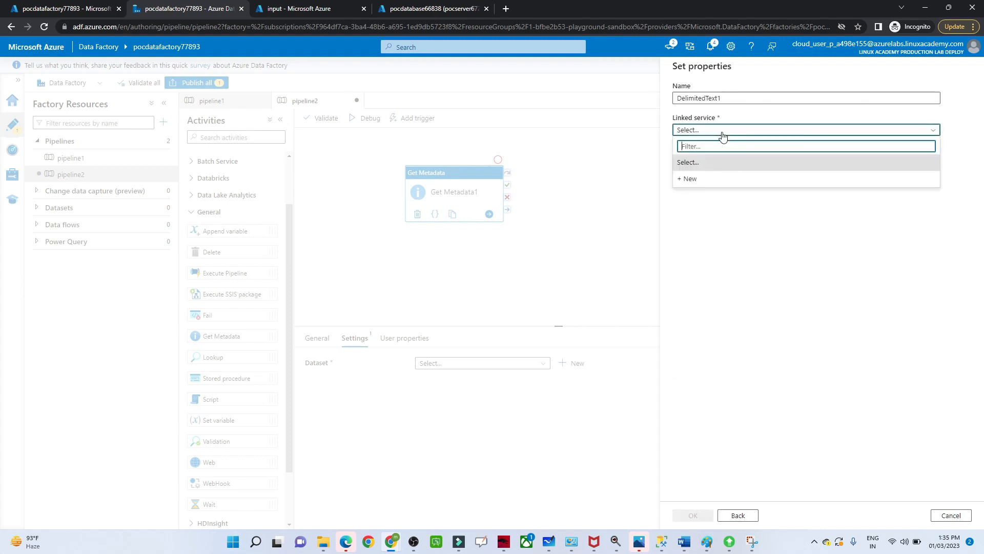
{"action": "left_click", "coordinate": [699, 178]}
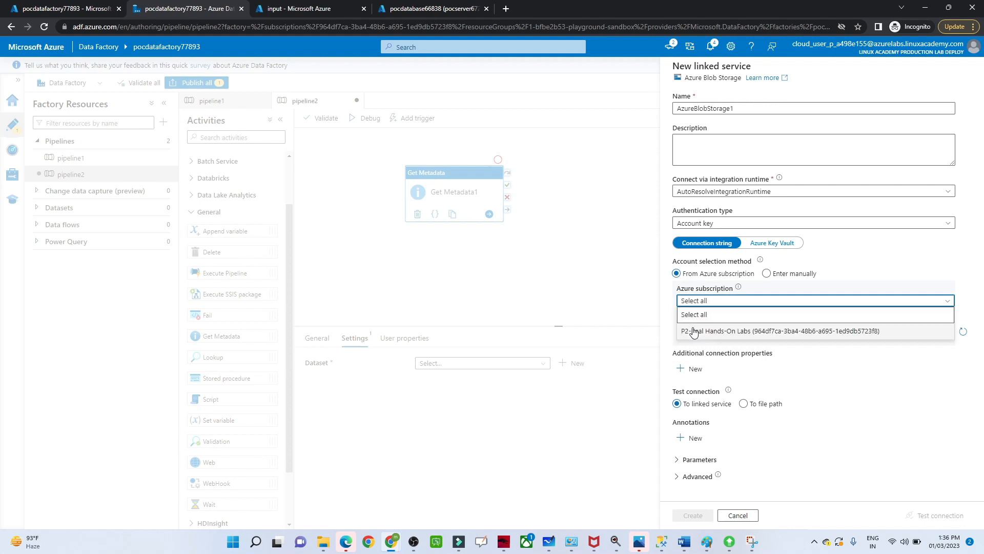
{"action": "left_click", "coordinate": [694, 332]}
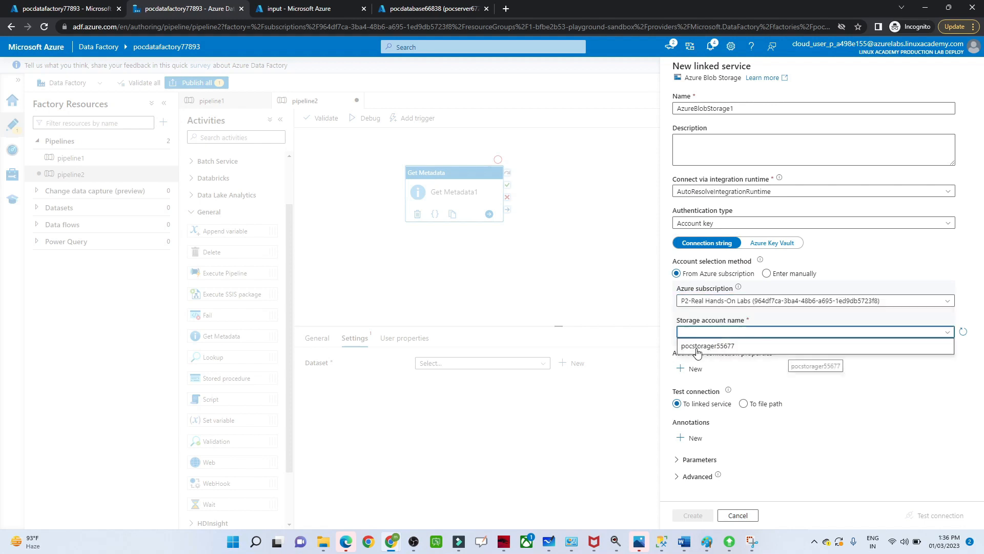
{"action": "left_click", "coordinate": [698, 350]}
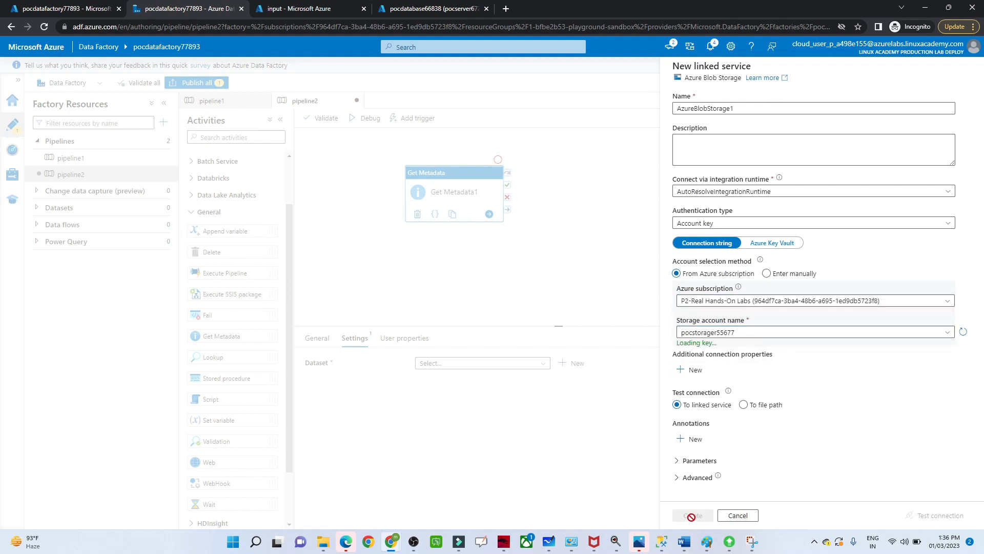
{"action": "left_click", "coordinate": [692, 515]}
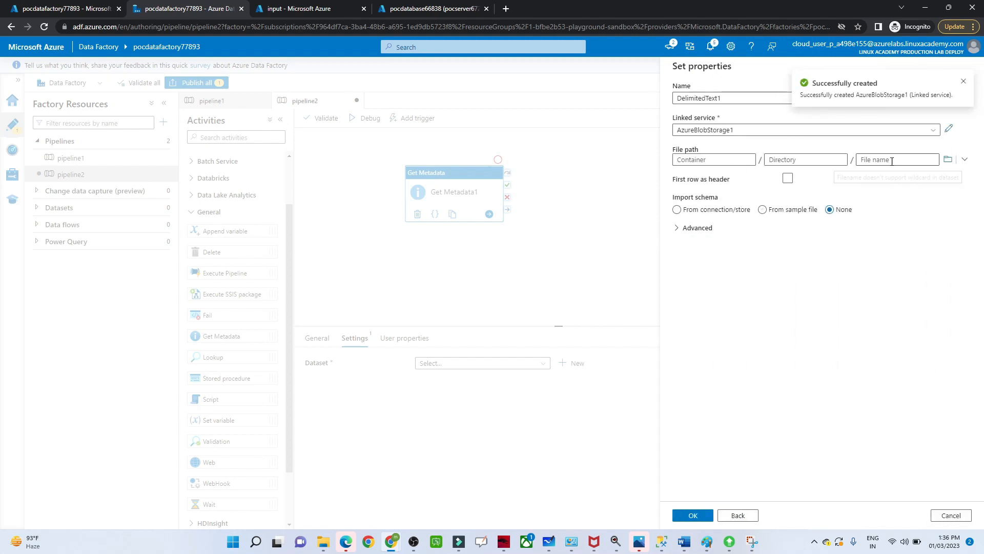
Point DelimitedText1 at the input container with first row as header, and create it.
{"action": "left_click", "coordinate": [948, 160]}
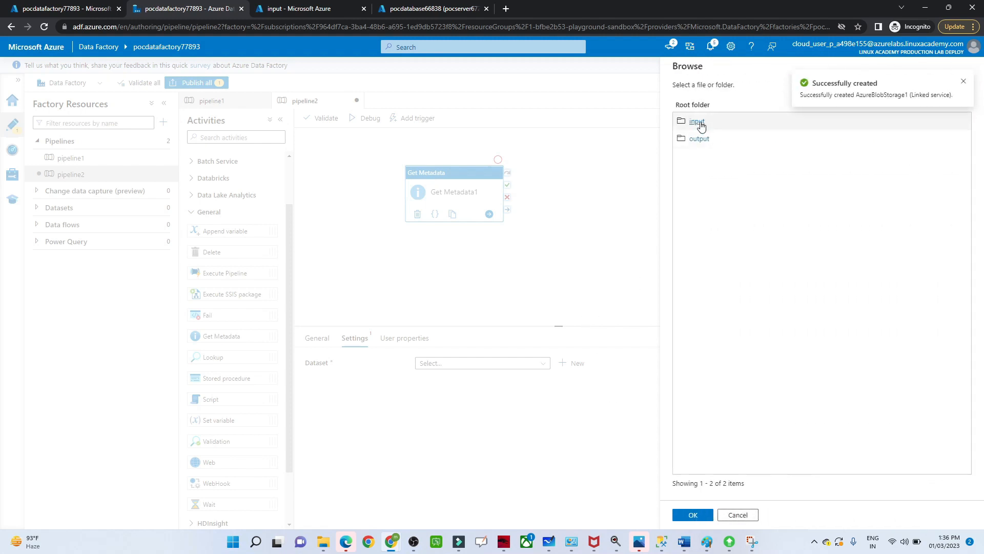
{"action": "left_click", "coordinate": [697, 122]}
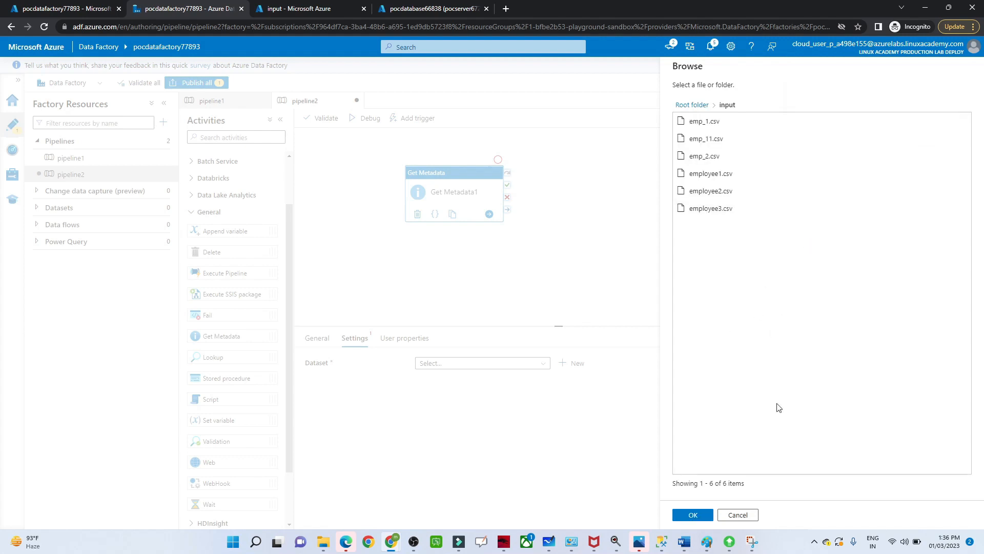
{"action": "left_click", "coordinate": [710, 514]}
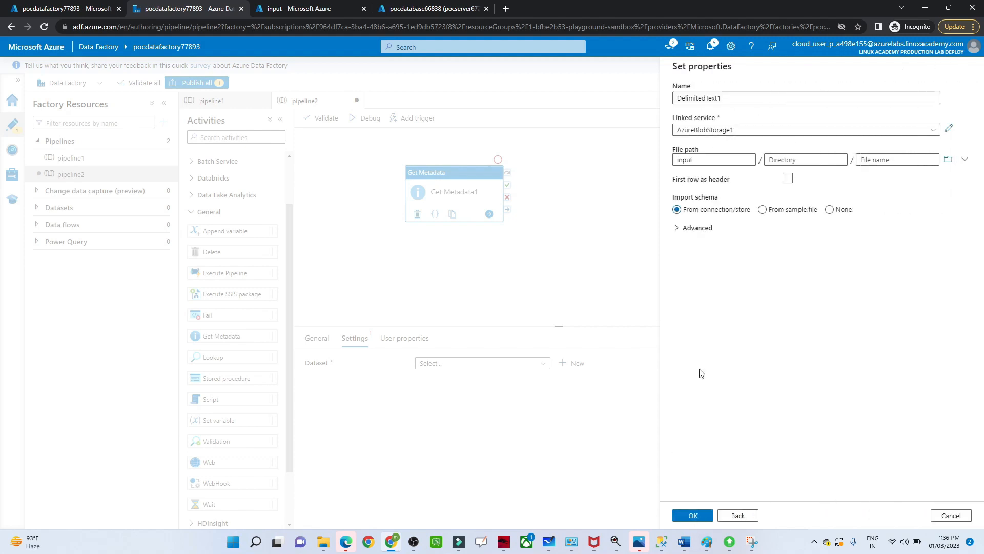
{"action": "left_click", "coordinate": [788, 179]}
{"action": "left_click", "coordinate": [701, 515]}
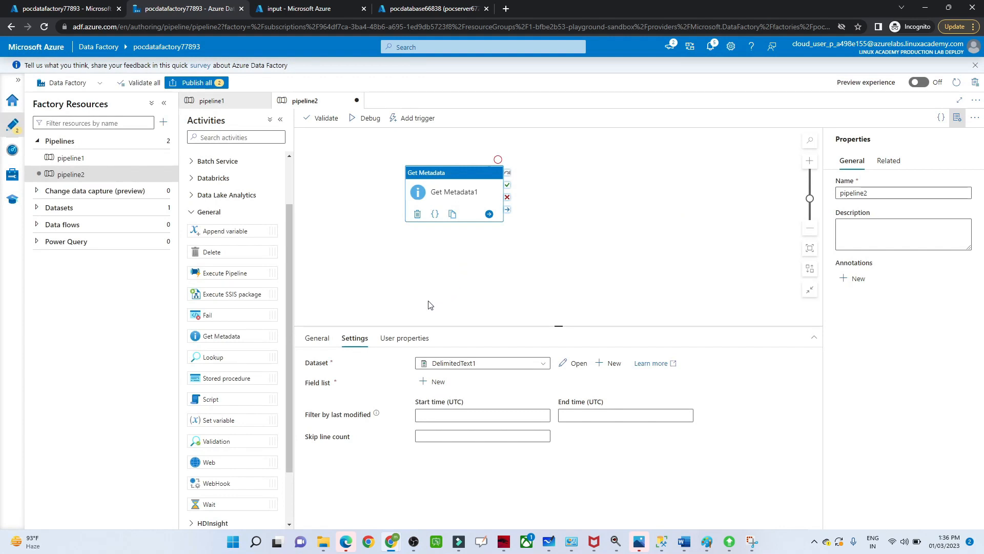
Add a Child items argument to Get Metadata1's field list.
{"action": "left_click", "coordinate": [425, 382]}
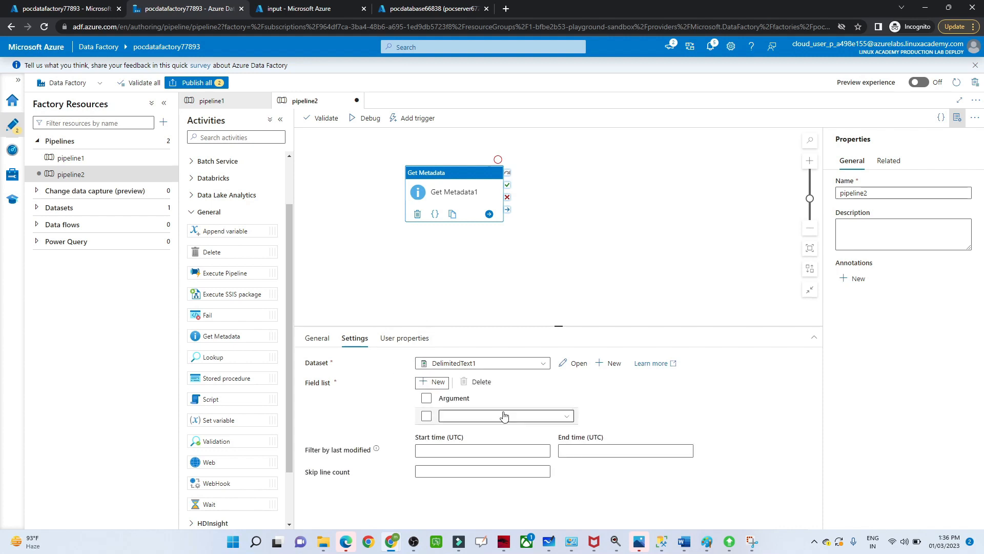
{"action": "left_click", "coordinate": [558, 416]}
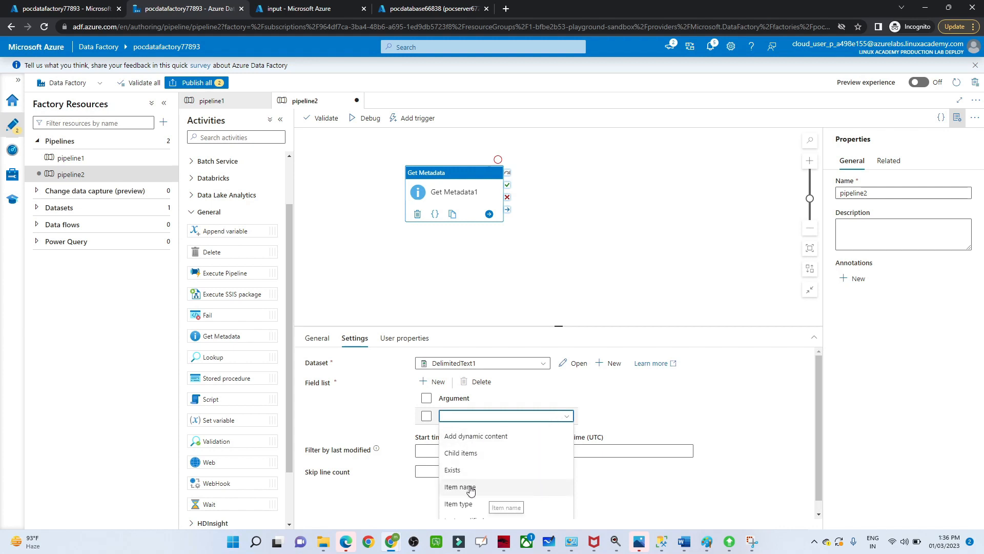
{"action": "left_click", "coordinate": [460, 457]}
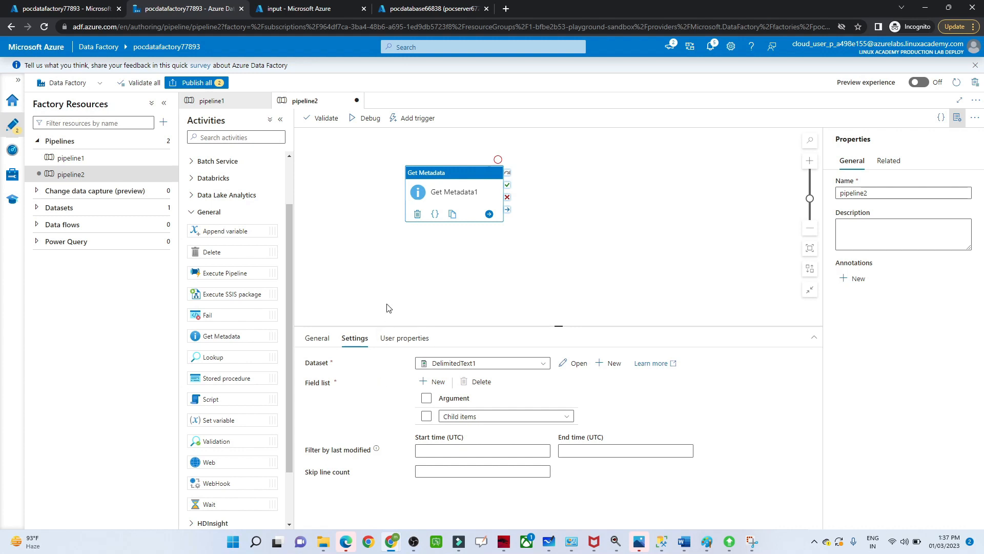
Validate pipeline2 and start a debug run.
{"action": "left_click", "coordinate": [323, 119]}
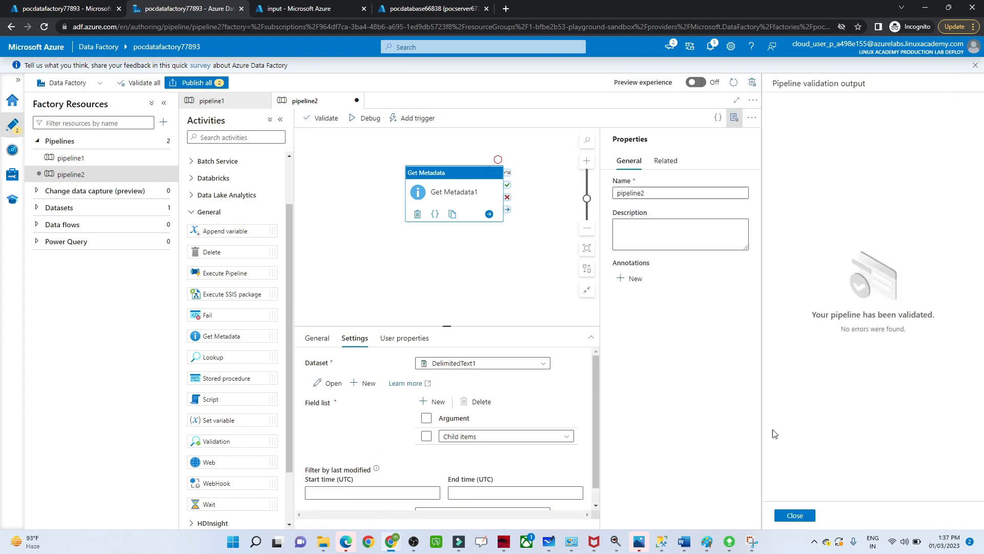
{"action": "left_click", "coordinate": [806, 519]}
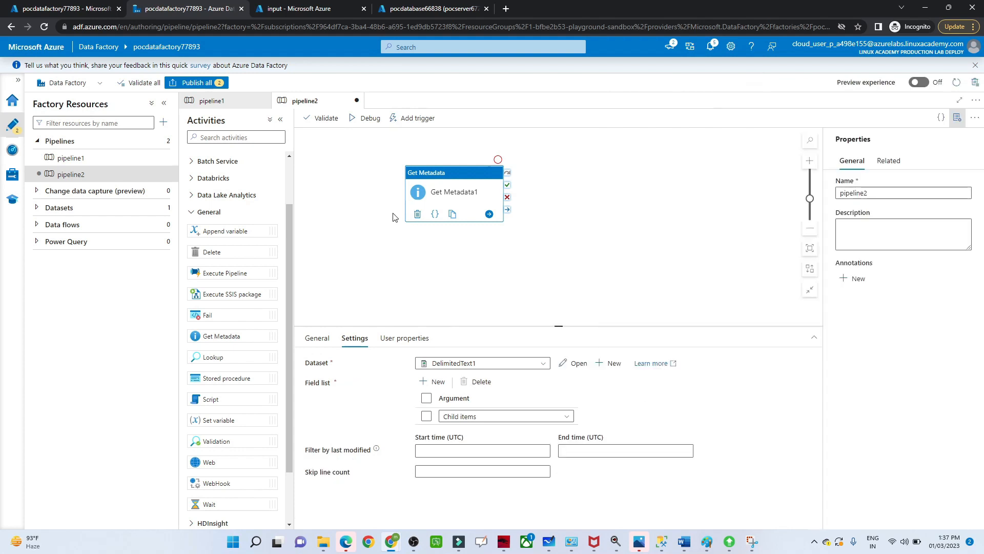
{"action": "left_click", "coordinate": [371, 121]}
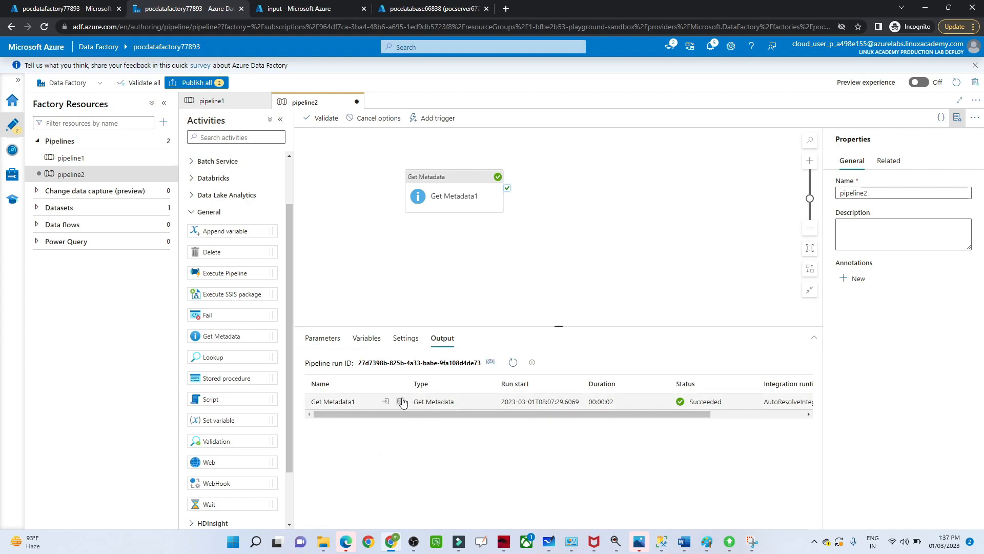
Inspect Get Metadata1's output JSON, whose childItems include emp_1.csv and emp_11.csv.
{"action": "left_click", "coordinate": [401, 402]}
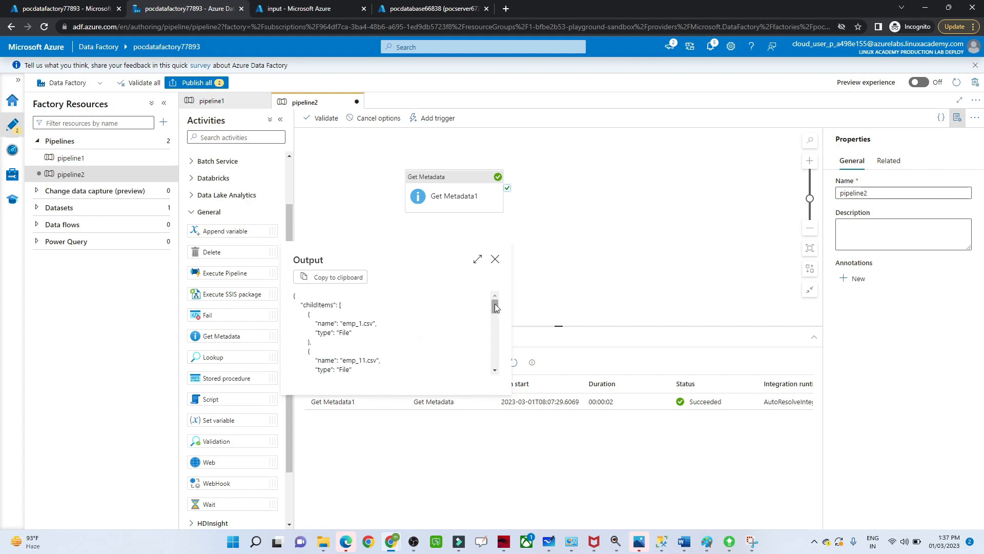
{"action": "scroll", "coordinate": [494, 306], "scroll_direction": "down", "scroll_amount": 2}
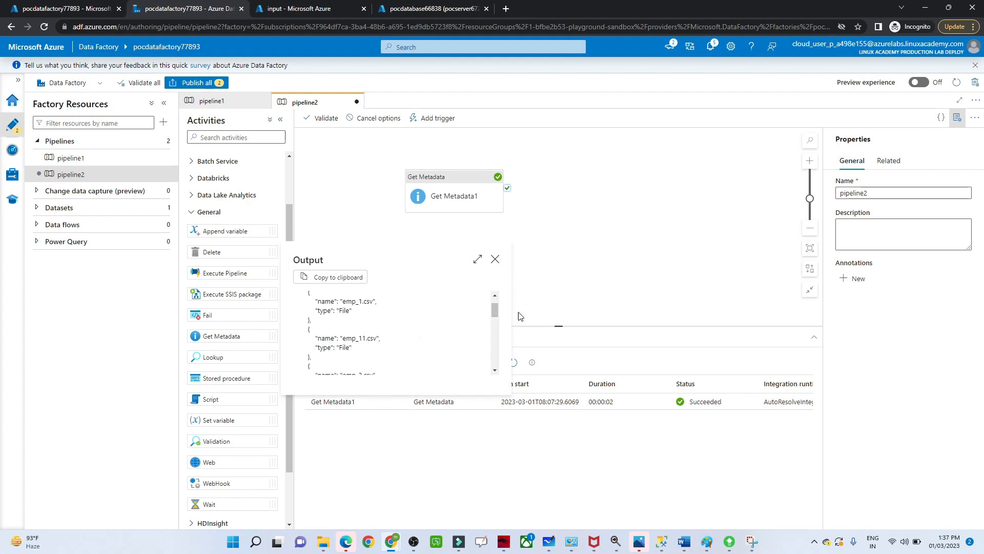
{"action": "mouse_move", "coordinate": [495, 314]}
{"action": "left_mouse_down"}
{"action": "mouse_move", "coordinate": [490, 350]}
{"action": "mouse_move", "coordinate": [489, 299]}
{"action": "left_mouse_up"}
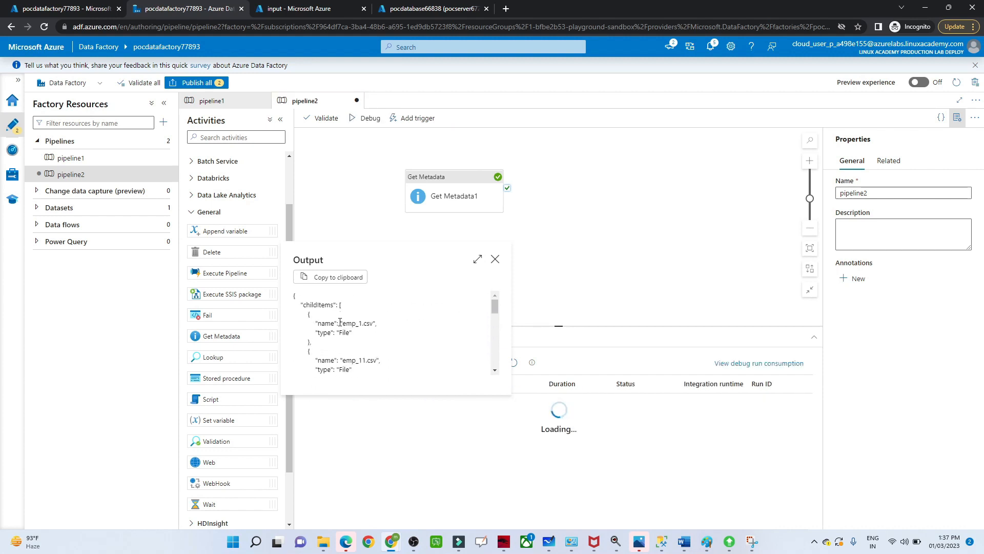
{"action": "left_click", "coordinate": [495, 260]}
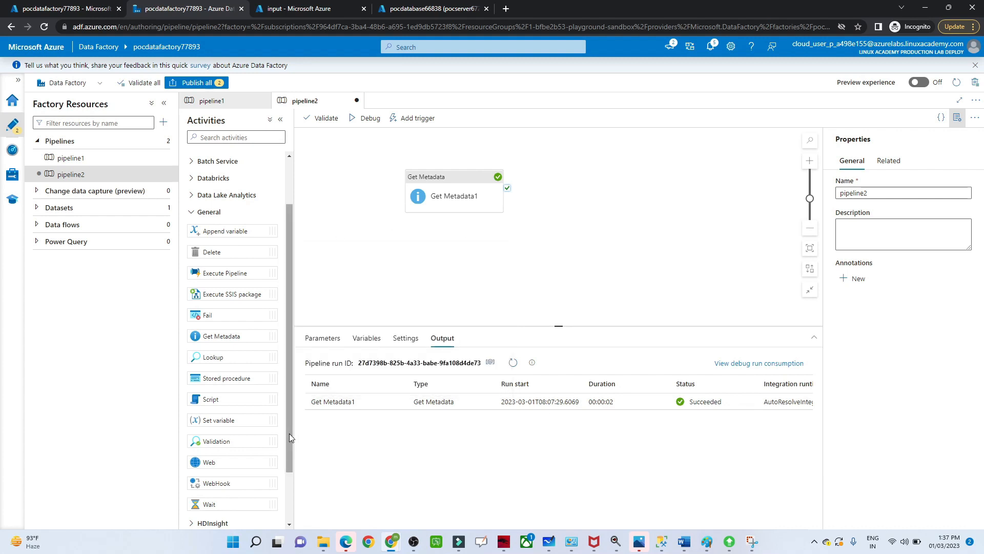
{"action": "left_click_drag", "start_coordinate": [289, 433], "coordinate": [289, 385]}
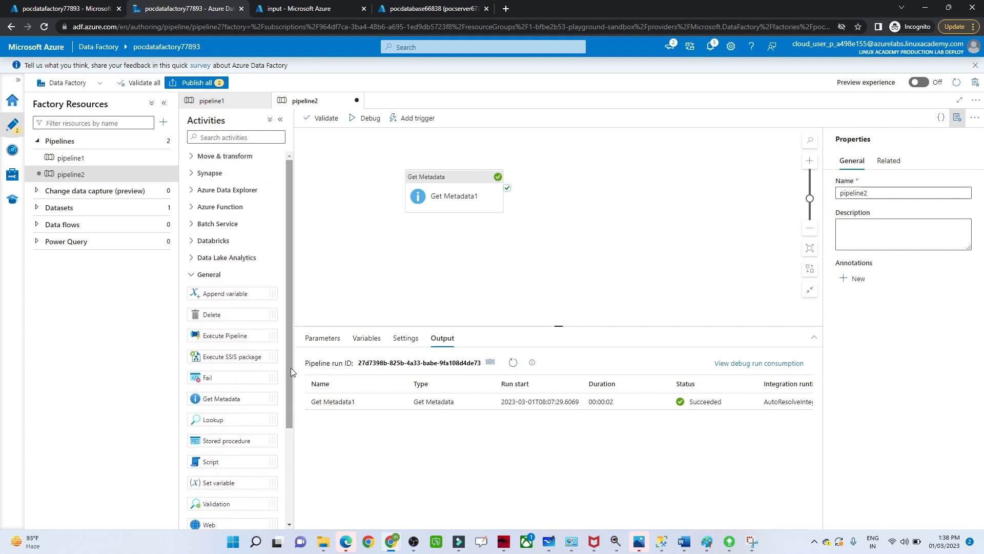
Search 'FOR', place ForEach1 on the canvas, and link it to Get Metadata1's success output.
{"action": "left_click", "coordinate": [220, 135]}
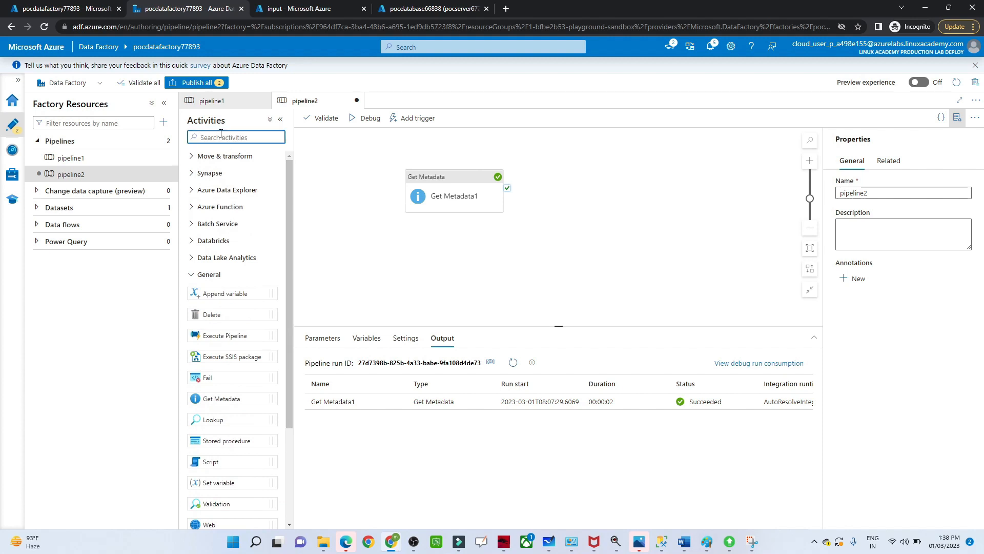
{"action": "type", "text": "FOR"}
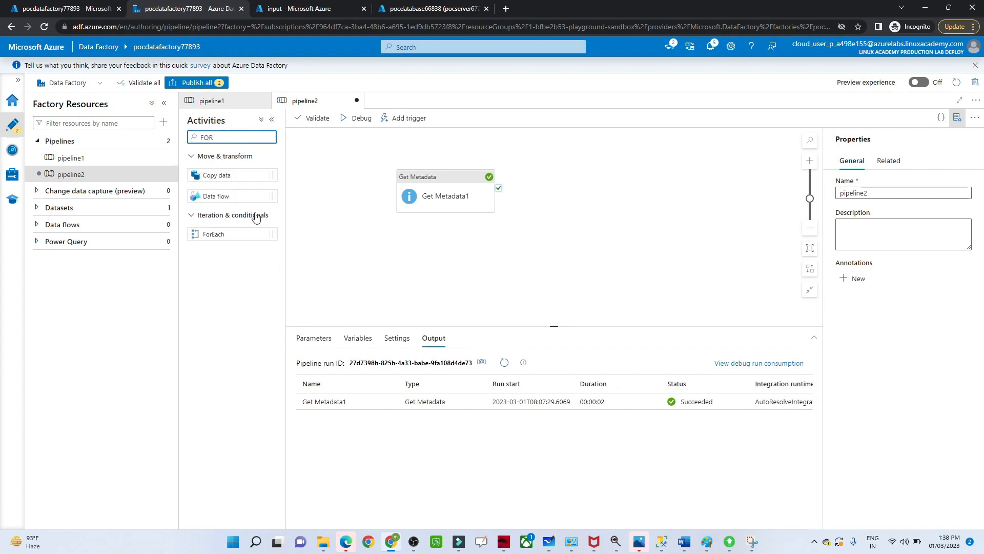
{"action": "left_click_drag", "start_coordinate": [222, 234], "coordinate": [621, 184]}
{"action": "left_click", "coordinate": [453, 290]}
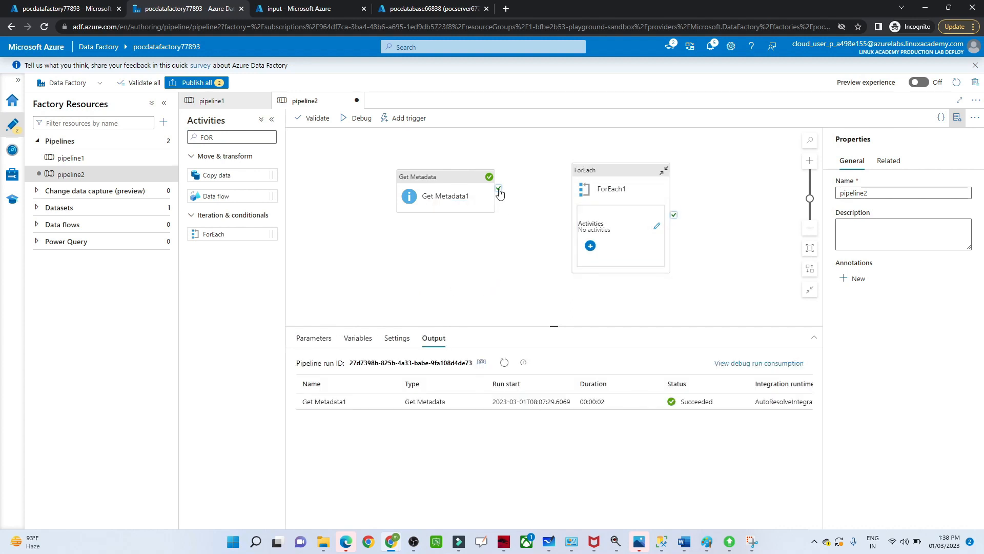
{"action": "left_click_drag", "start_coordinate": [499, 191], "coordinate": [576, 220]}
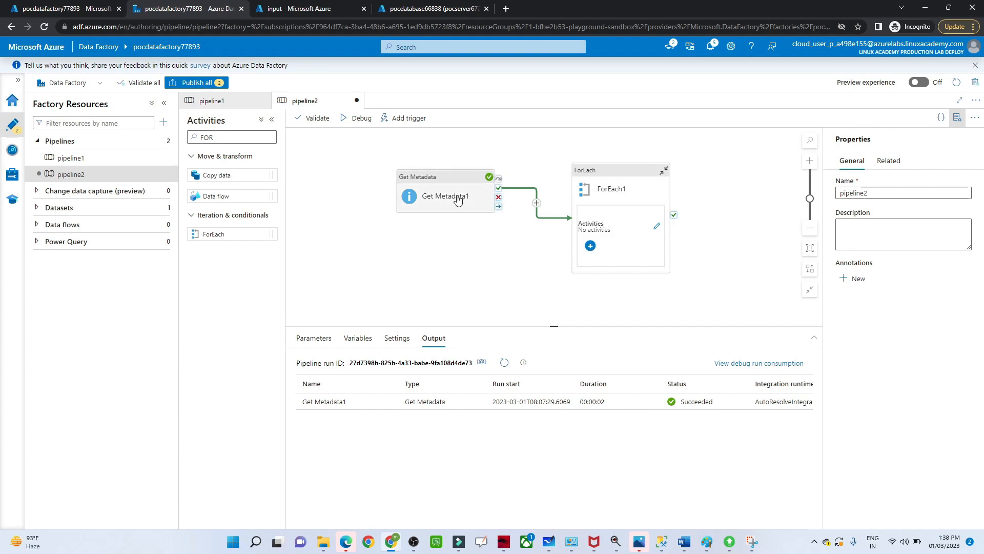
{"action": "left_click", "coordinate": [600, 175]}
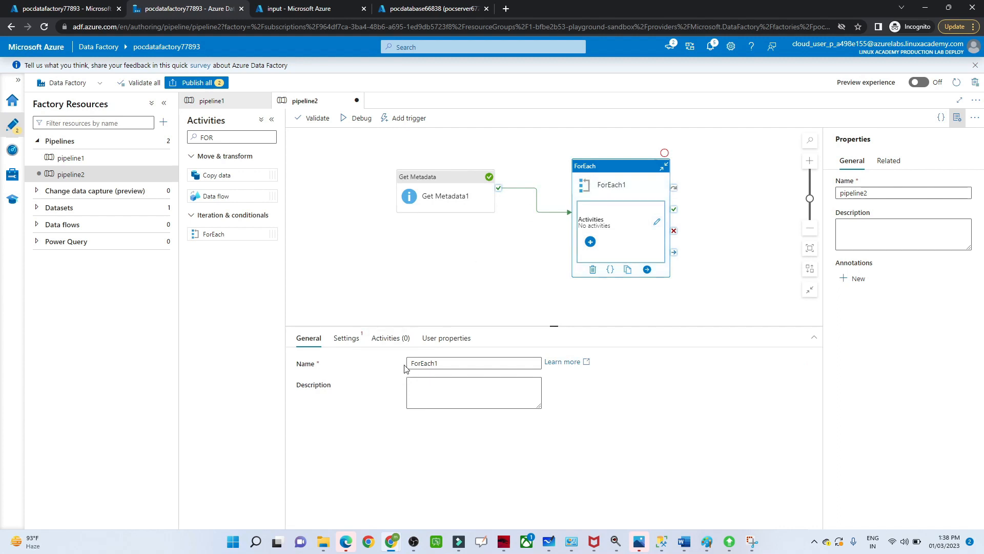
{"action": "left_click", "coordinate": [346, 341]}
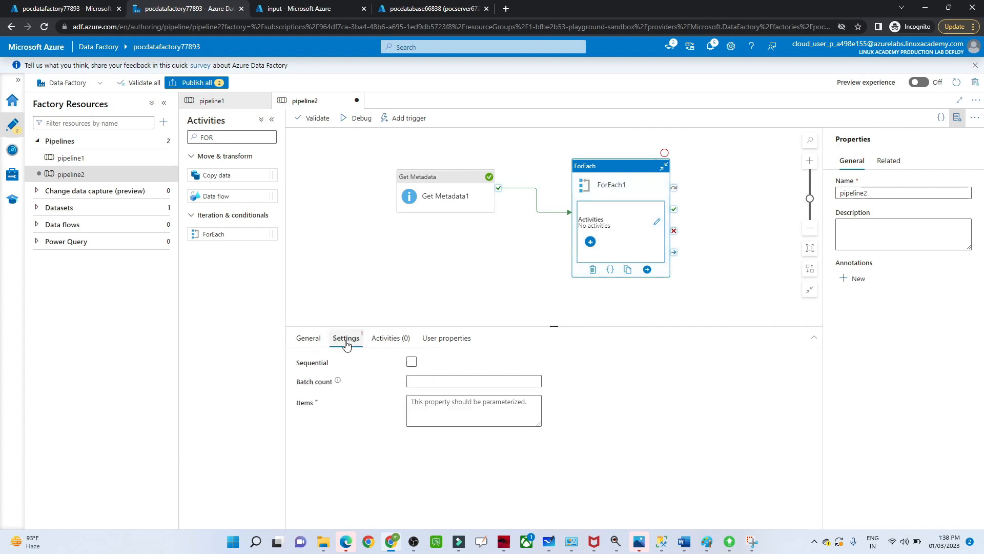
{"action": "left_click", "coordinate": [412, 362]}
{"action": "left_click", "coordinate": [412, 363]}
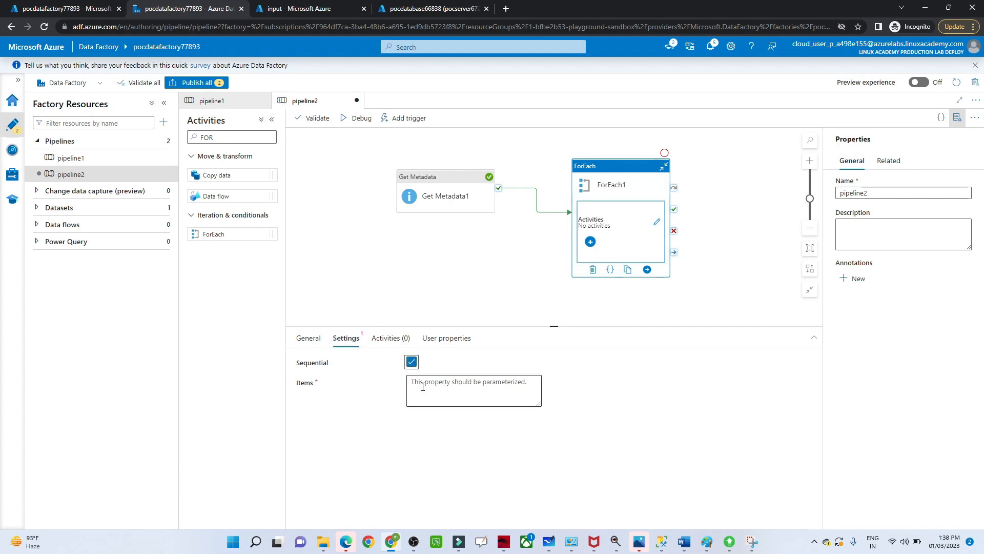
{"action": "left_click", "coordinate": [450, 389]}
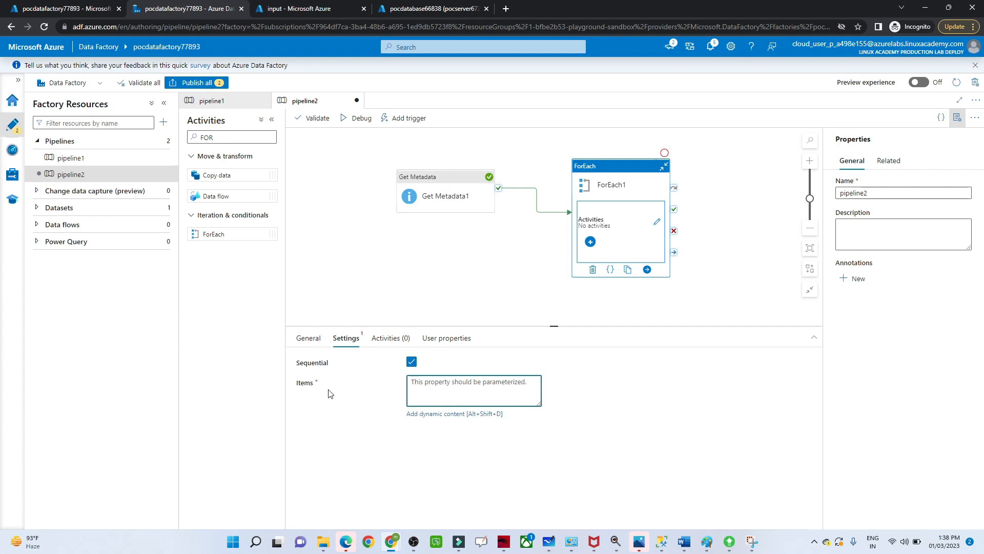
{"action": "left_click", "coordinate": [438, 414]}
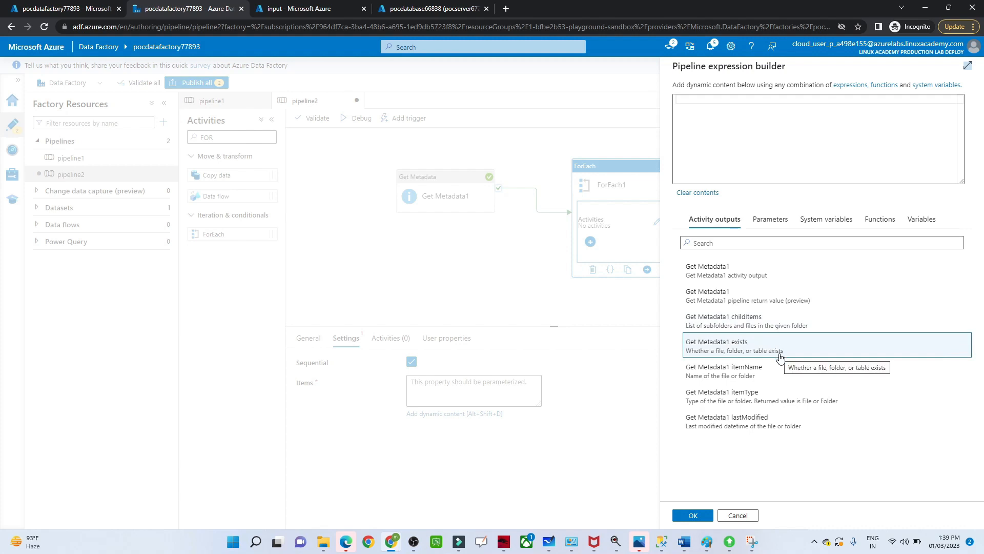
{"action": "left_click", "coordinate": [720, 327]}
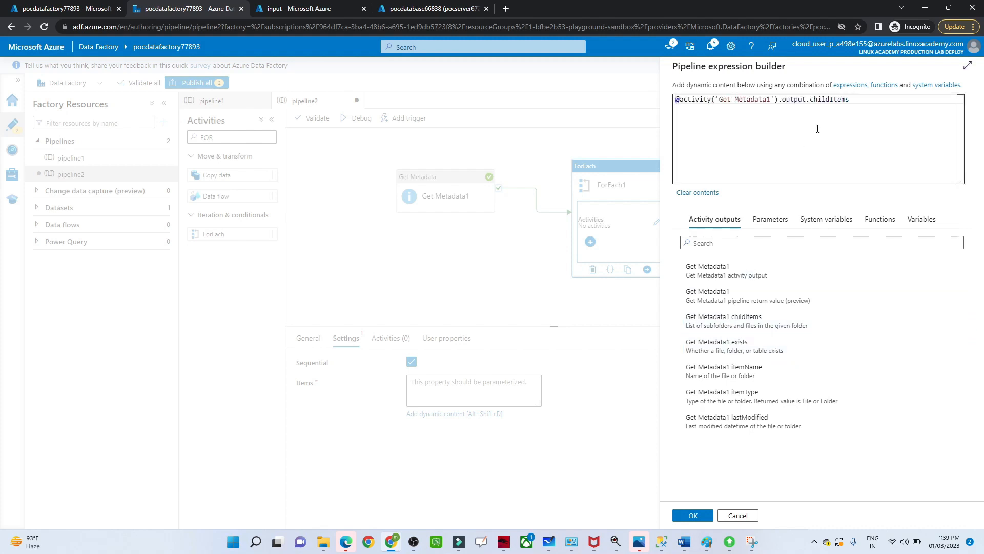
{"action": "left_click", "coordinate": [690, 517]}
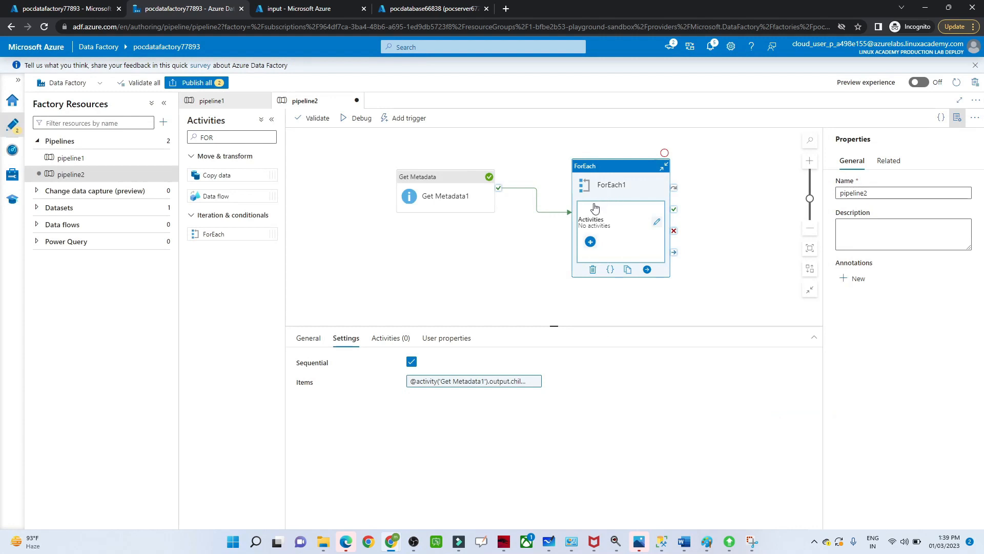
Add a Copy data1 activity inside ForEach1 and show its Source settings.
{"action": "left_click", "coordinate": [396, 342]}
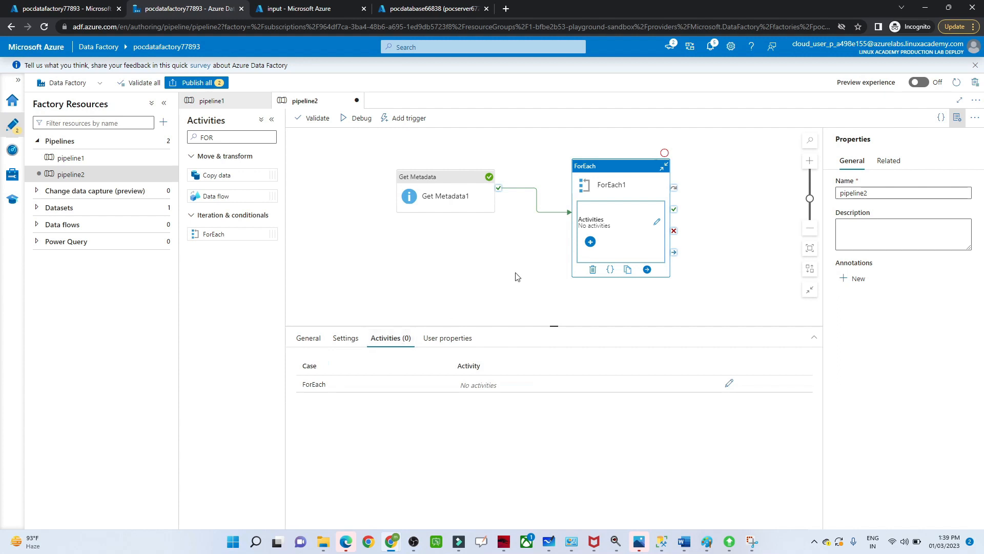
{"action": "left_click", "coordinate": [589, 243]}
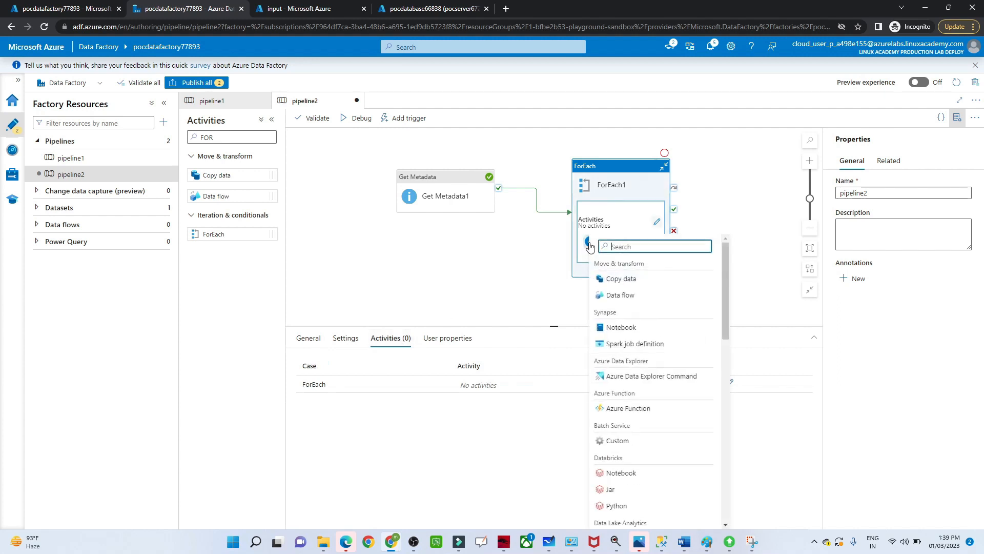
{"action": "left_click", "coordinate": [613, 283]}
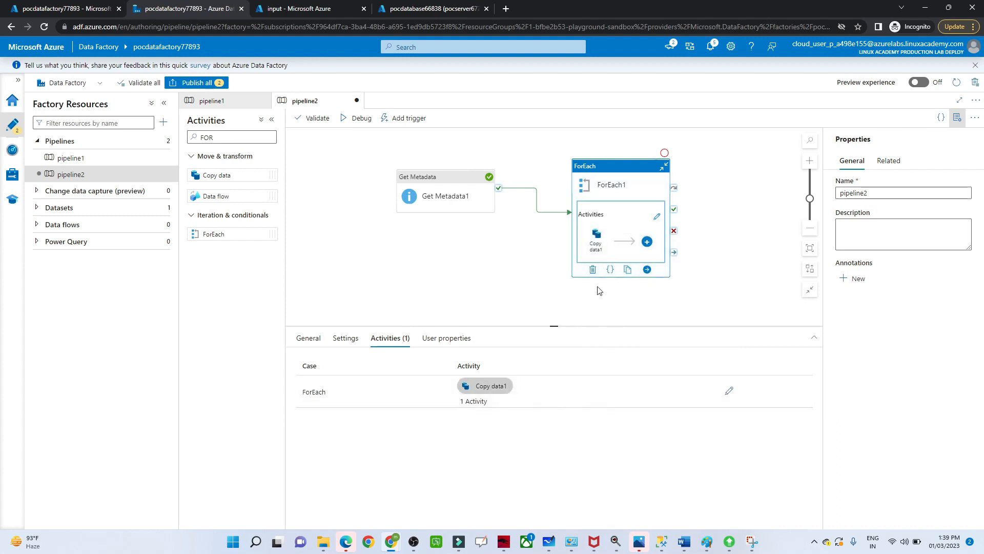
{"action": "left_click", "coordinate": [596, 239]}
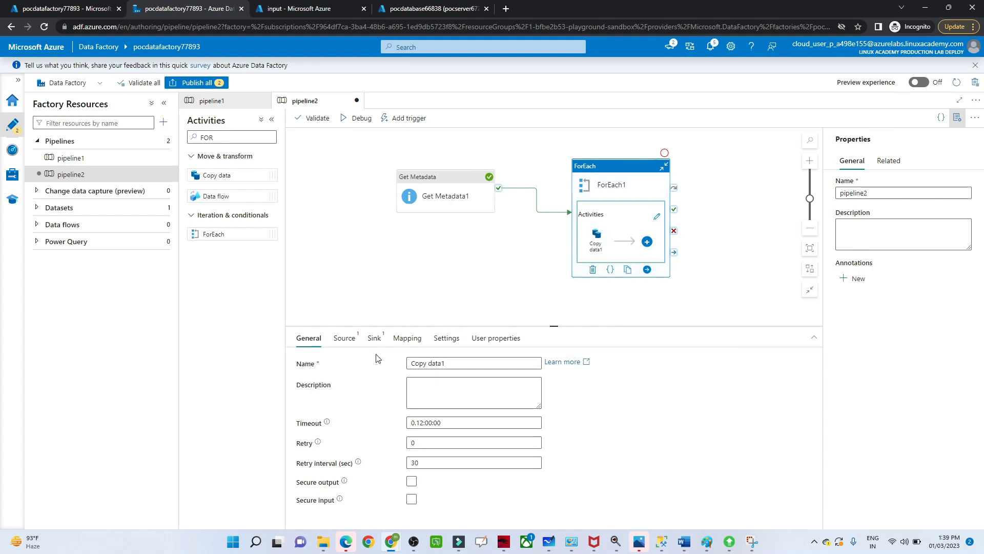
{"action": "left_click", "coordinate": [349, 343]}
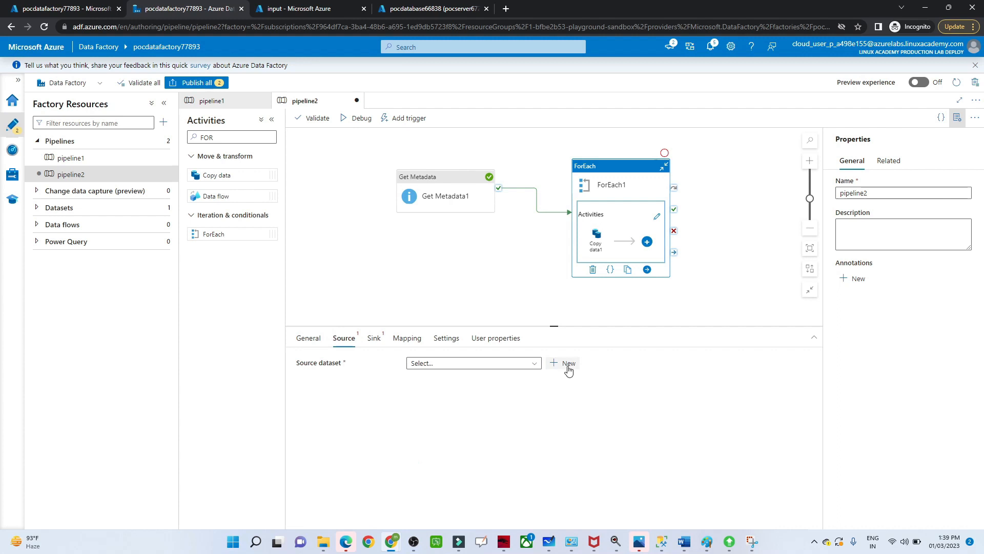
Start a new source dataset of type Azure Blob Storage in DelimitedText format.
{"action": "left_click", "coordinate": [568, 367]}
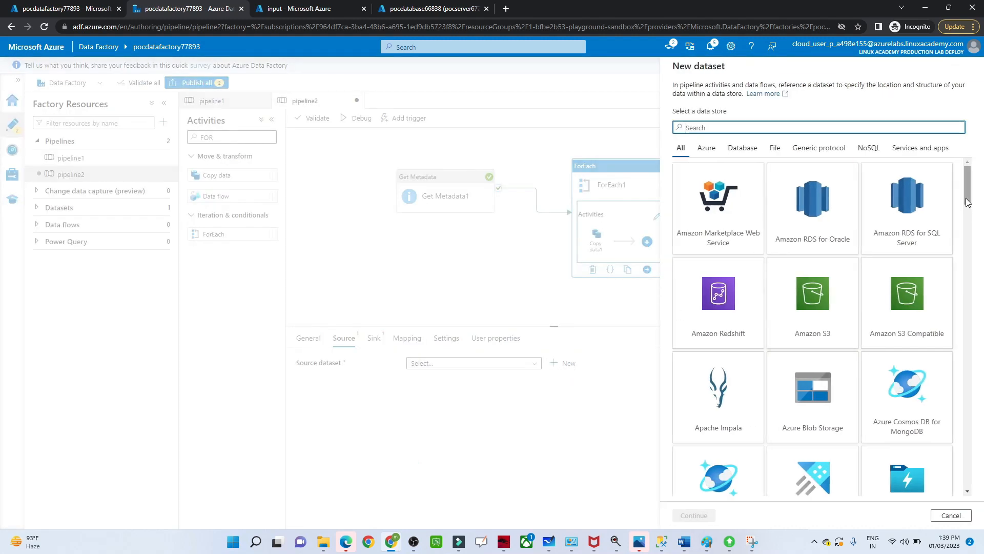
{"action": "left_click_drag", "start_coordinate": [968, 200], "coordinate": [968, 218]}
{"action": "left_click", "coordinate": [799, 228]}
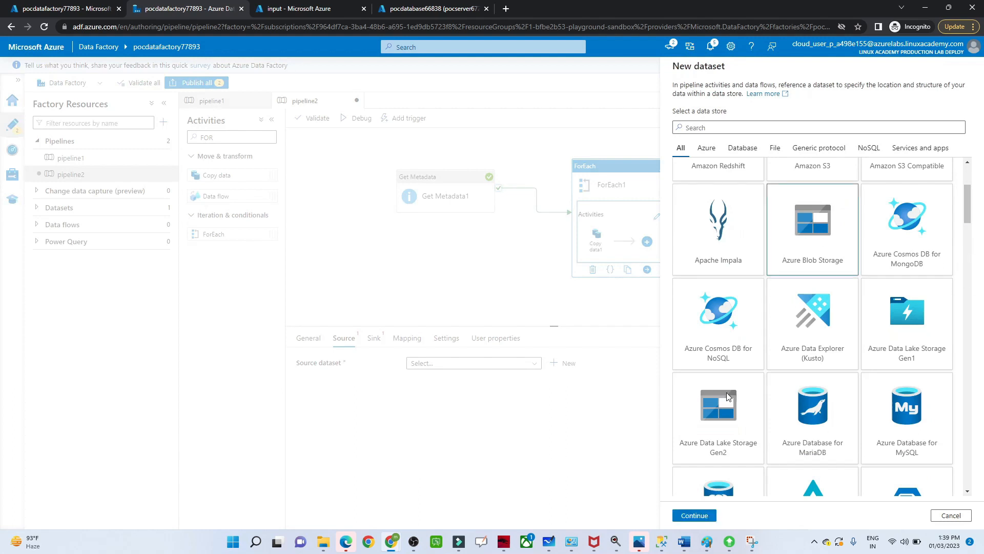
{"action": "left_click", "coordinate": [695, 516]}
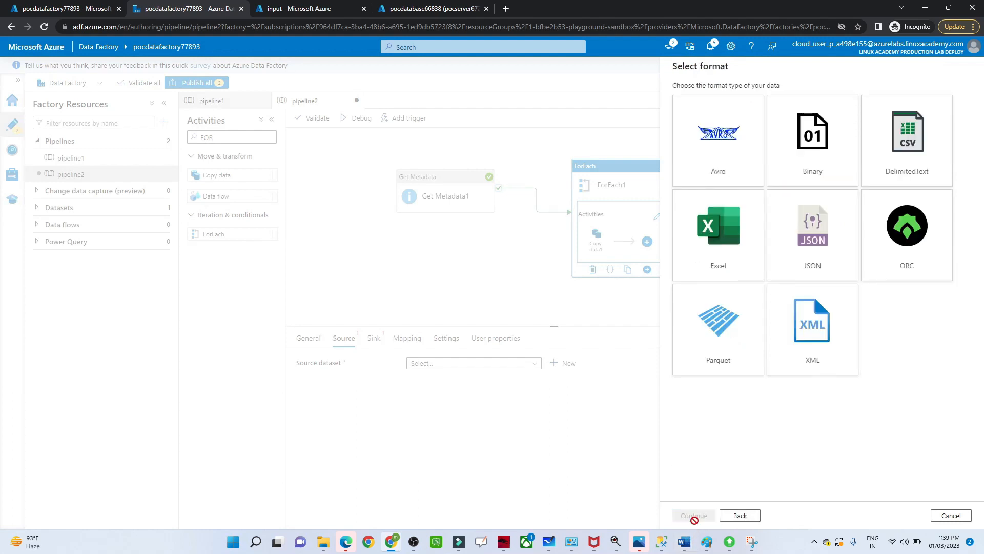
{"action": "left_click", "coordinate": [871, 148]}
{"action": "left_click", "coordinate": [685, 516]}
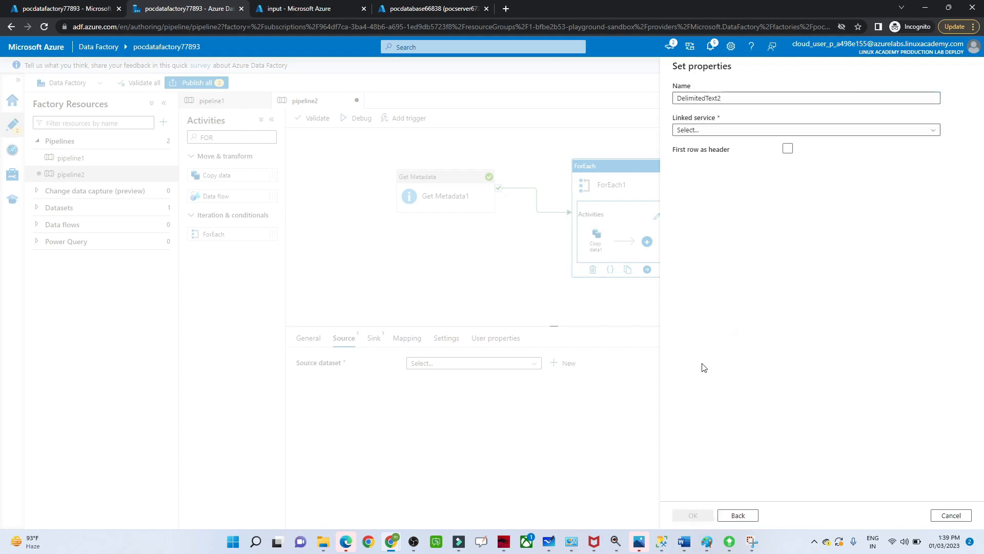
Create DelimitedText2 on AzureBlobStorage1 with no header row, no file path, and Import schema None.
{"action": "left_click", "coordinate": [764, 131]}
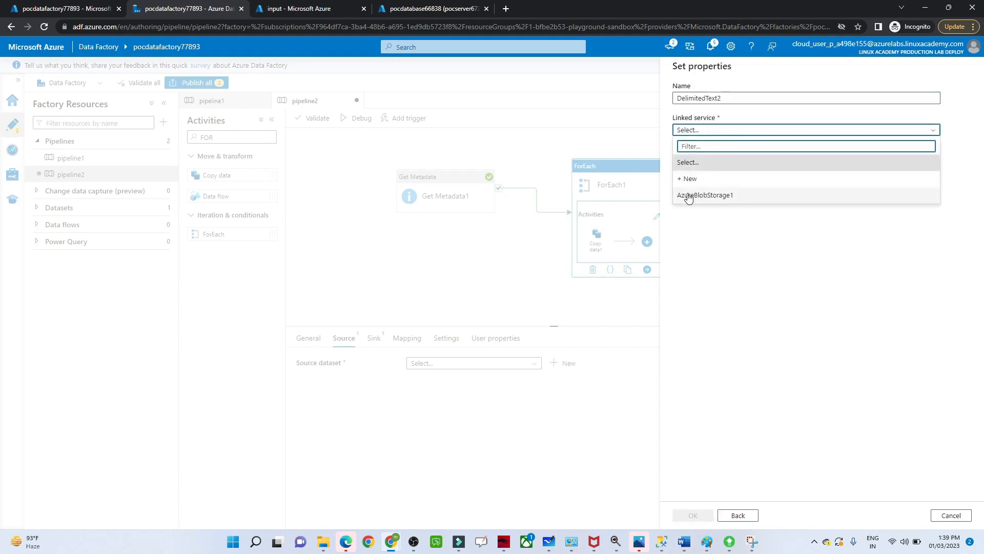
{"action": "left_click", "coordinate": [688, 196]}
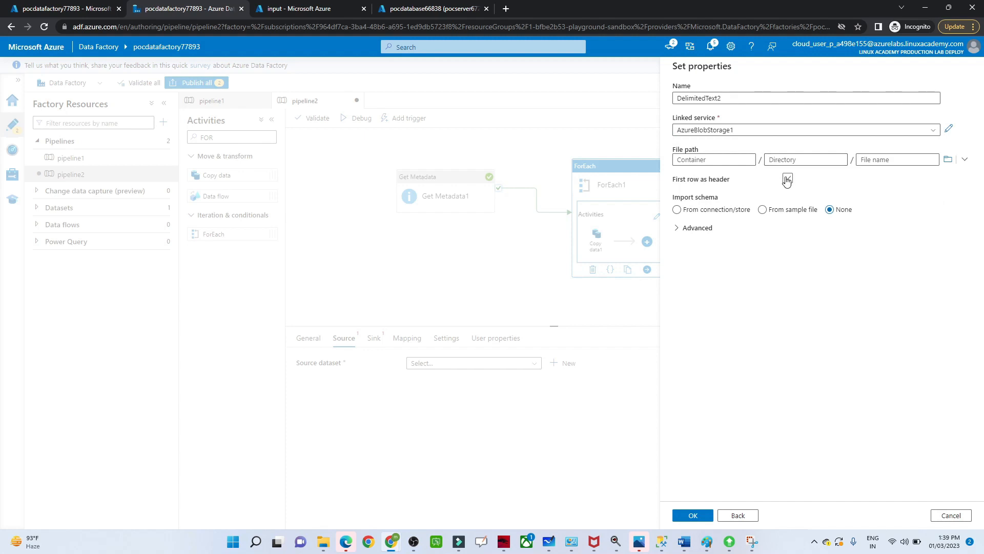
{"action": "left_click", "coordinate": [787, 179]}
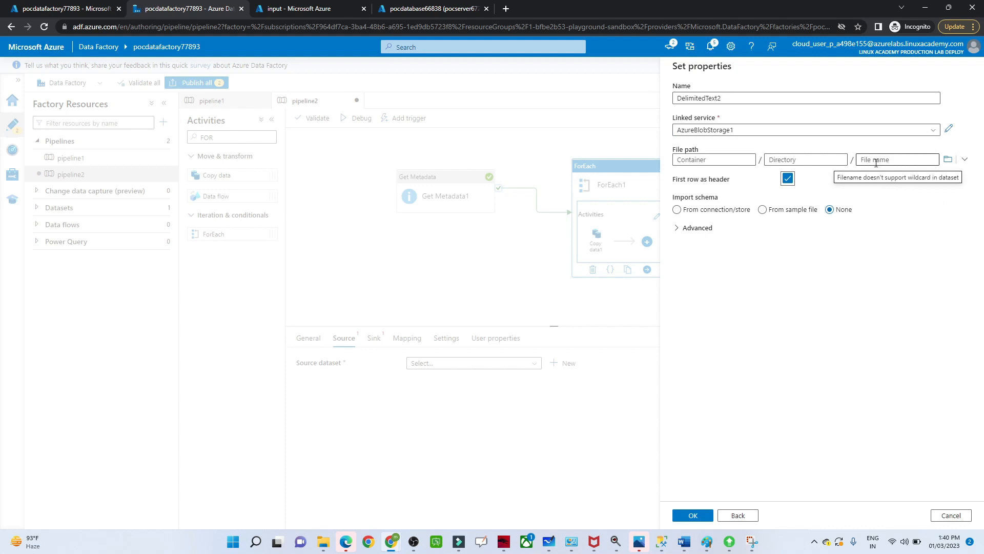
{"action": "left_click", "coordinate": [697, 160]}
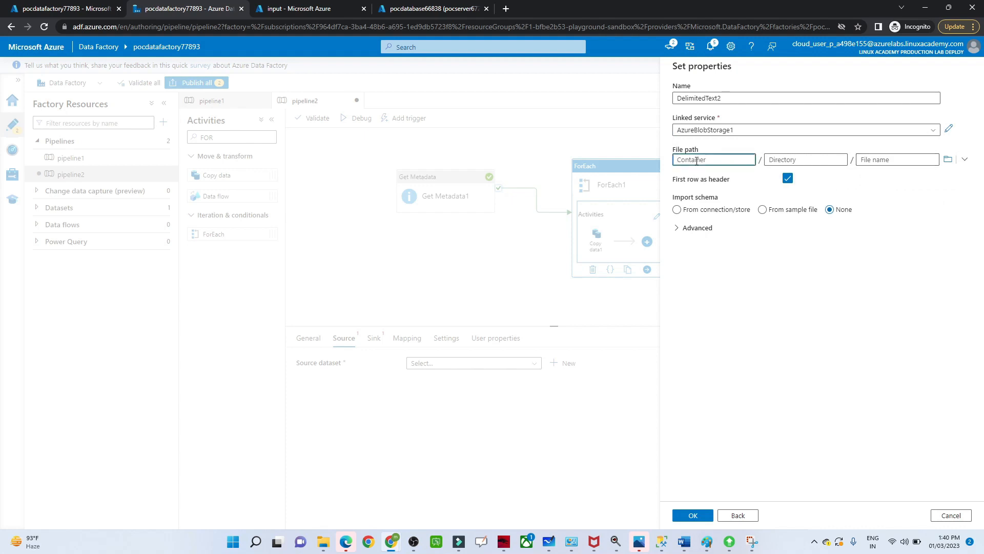
{"action": "type", "text": "IMPUT"}
{"action": "key", "text": "BackSpace"}
{"action": "key", "text": "BackSpace"}
{"action": "key", "text": "BackSpace"}
{"action": "key", "text": "BackSpace"}
{"action": "left_click", "coordinate": [690, 518]}
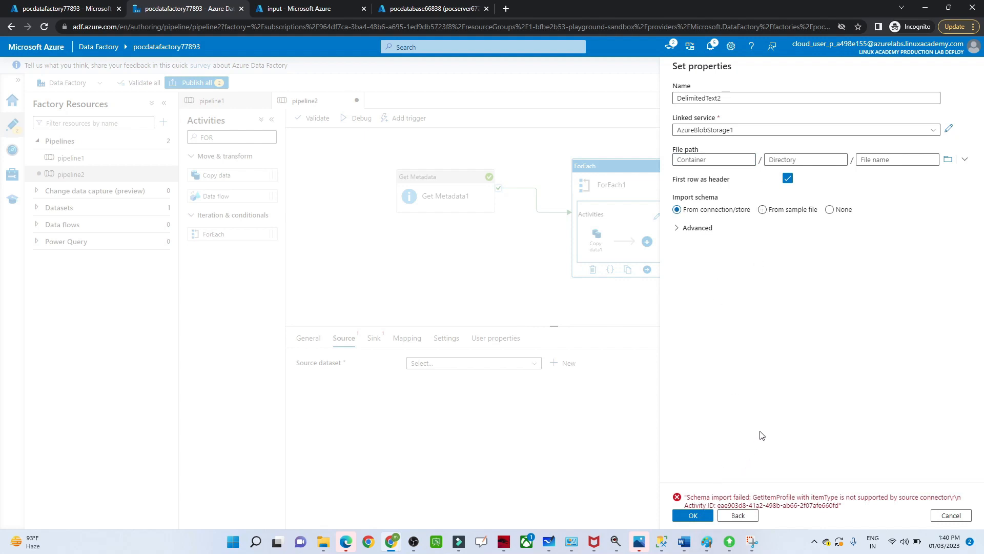
{"action": "left_click", "coordinate": [788, 178]}
{"action": "left_click", "coordinate": [693, 516]}
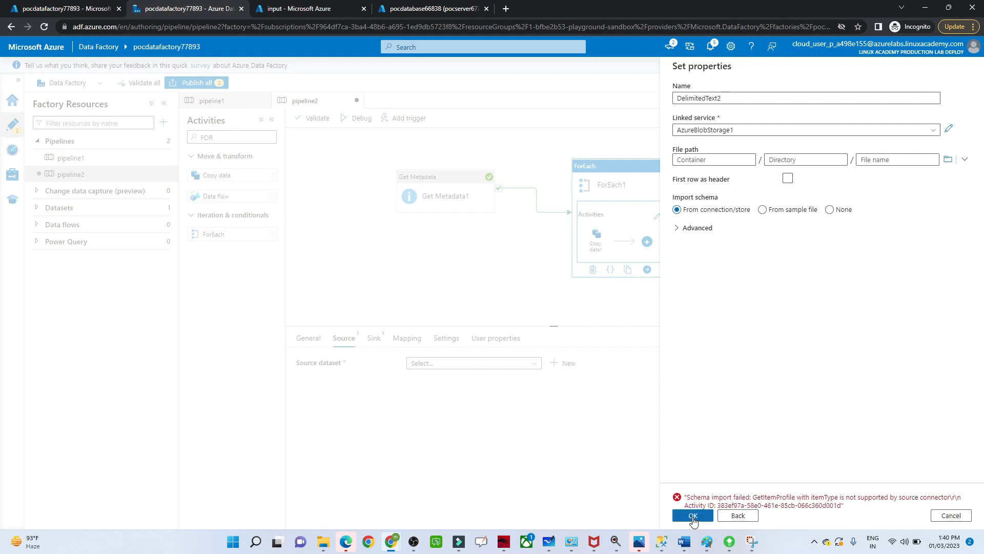
{"action": "left_click", "coordinate": [841, 211]}
{"action": "left_click", "coordinate": [831, 212]}
{"action": "left_click", "coordinate": [694, 517]}
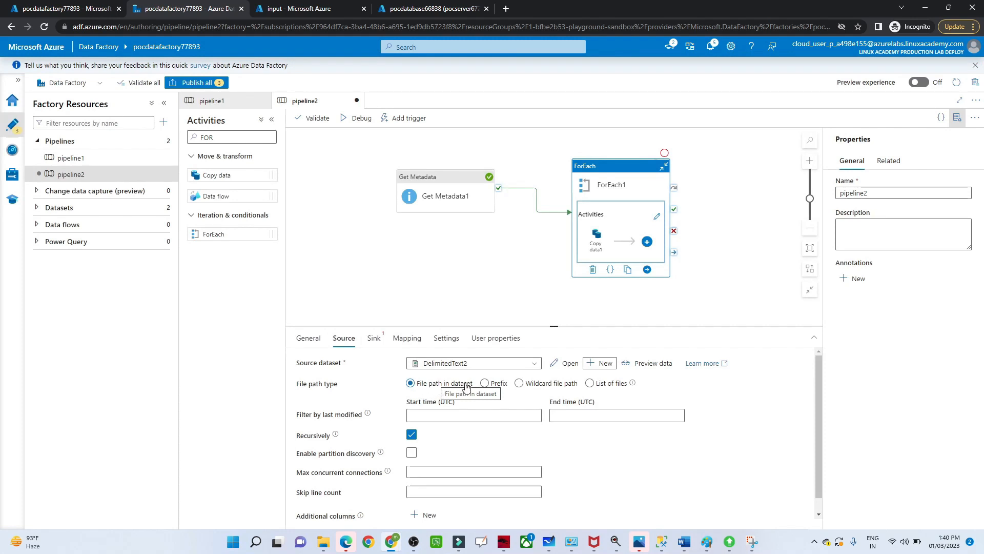
Switch the copy source to Wildcard file path with folder input.
{"action": "left_click", "coordinate": [520, 385]}
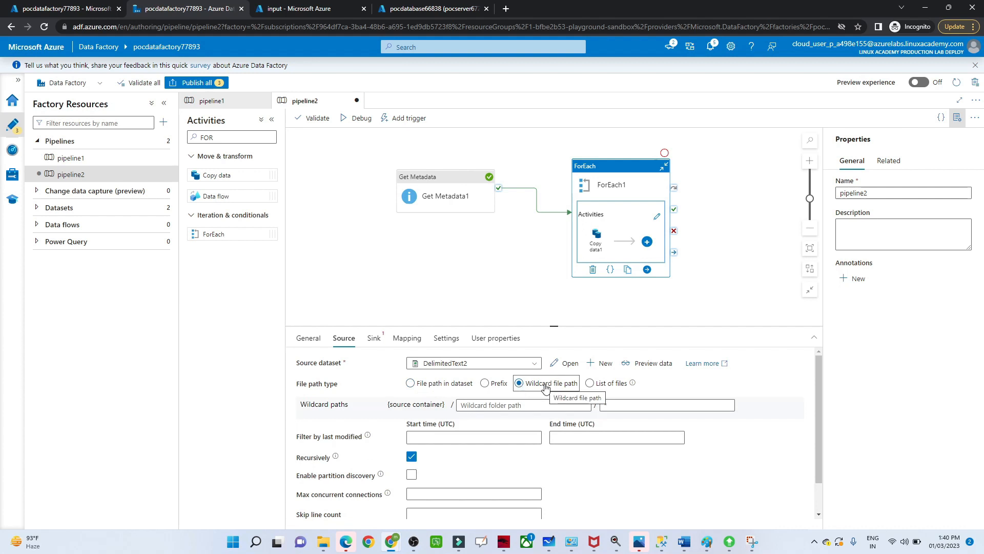
{"action": "left_click", "coordinate": [505, 405]}
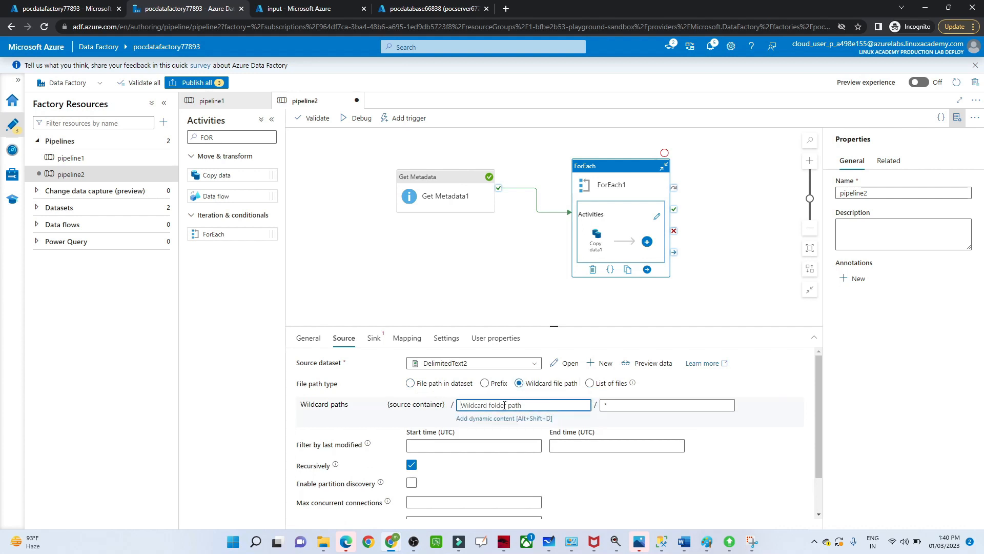
{"action": "type", "text": "im"}
{"action": "left_click", "coordinate": [621, 405]}
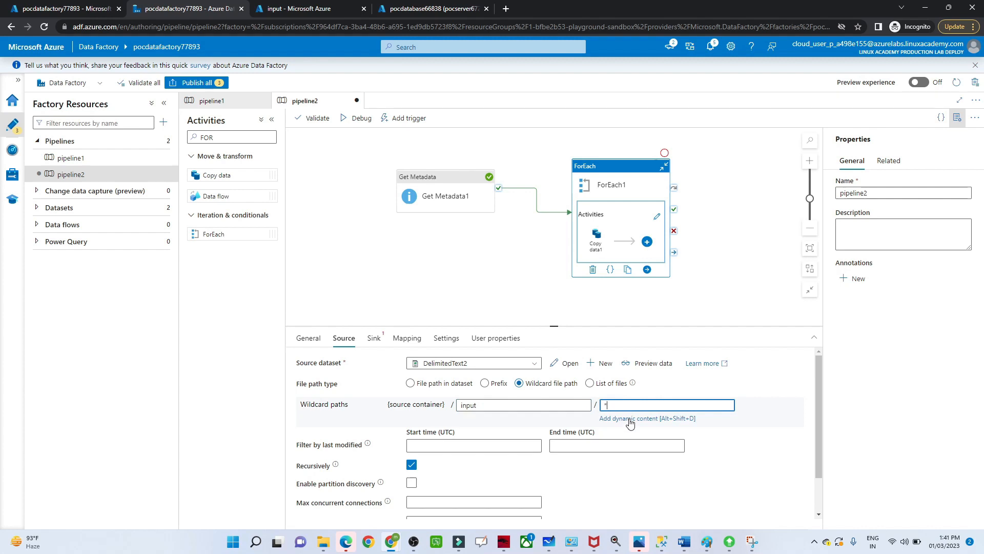
{"action": "left_click", "coordinate": [630, 418]}
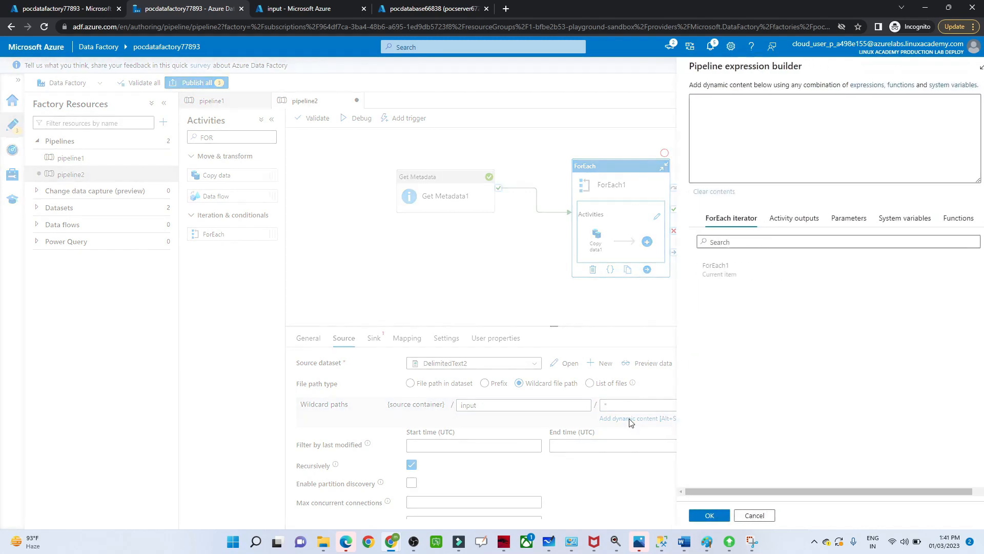
{"action": "left_click", "coordinate": [703, 281]}
{"action": "mouse_move", "coordinate": [689, 545]}
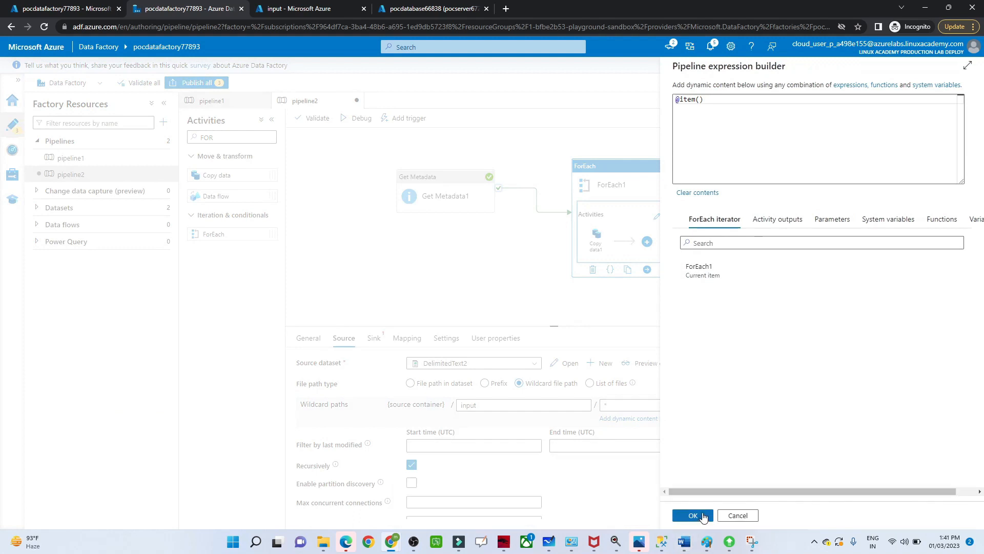
{"action": "left_click", "coordinate": [692, 515]}
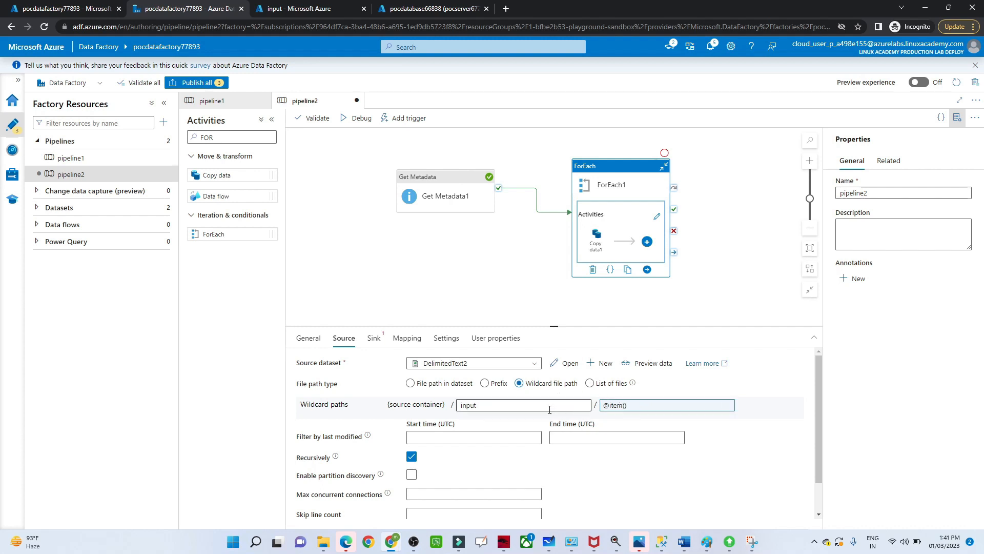
{"action": "left_click", "coordinate": [374, 341]}
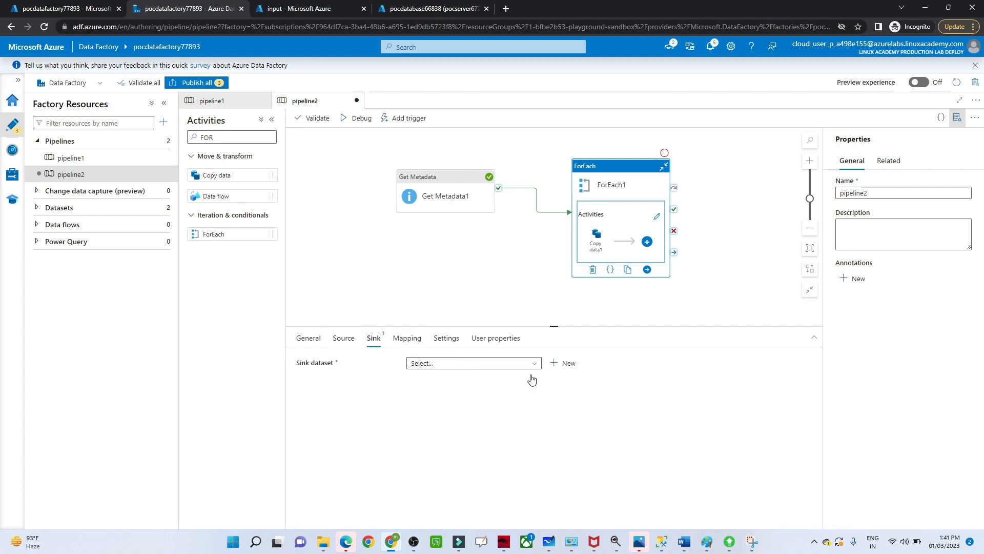
Start a new Azure Blob Storage sink dataset in DelimitedText format.
{"action": "left_click", "coordinate": [552, 365]}
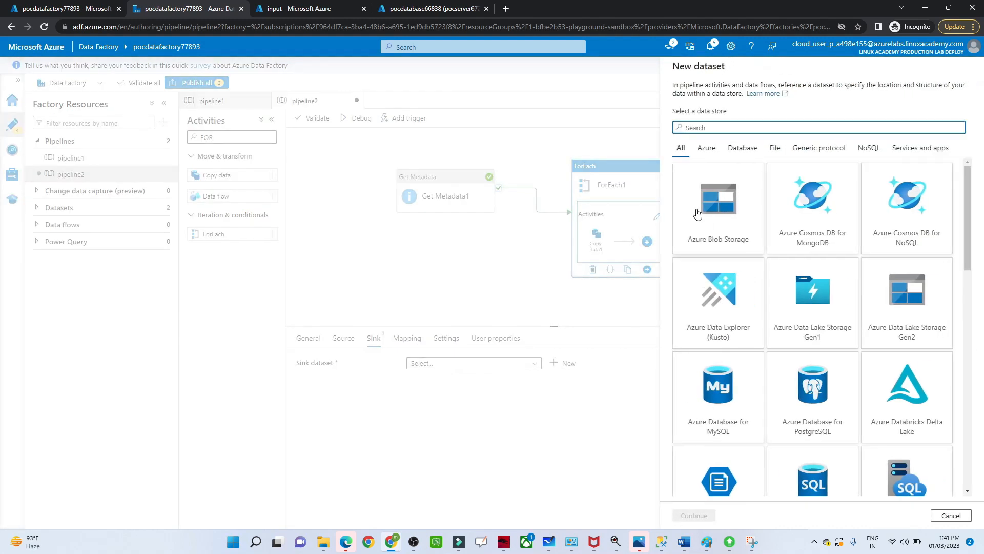
{"action": "left_click", "coordinate": [695, 214]}
{"action": "left_click", "coordinate": [695, 515]}
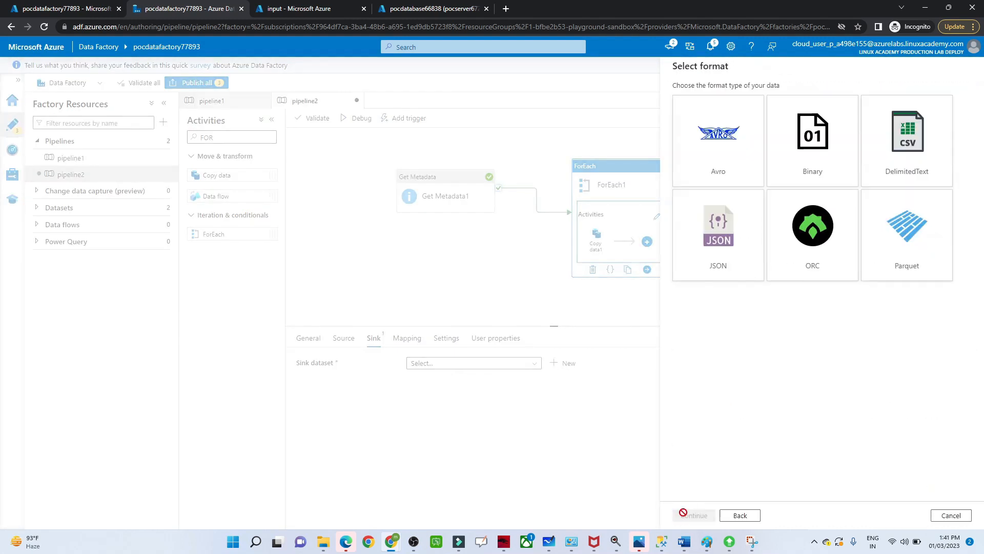
{"action": "left_click", "coordinate": [916, 148]}
{"action": "left_click", "coordinate": [689, 514]}
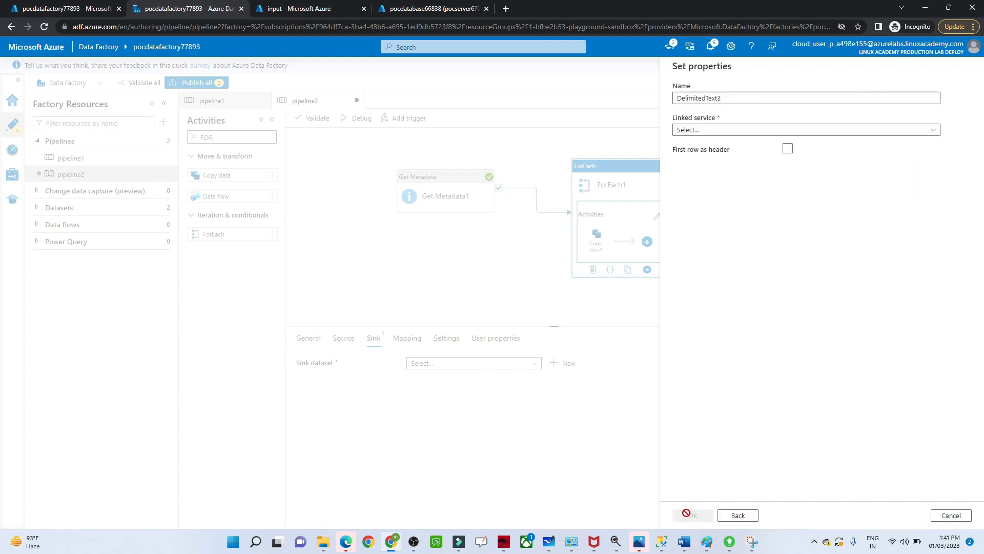
Link DelimitedText3 to AzureBlobStorage1 on the output folder with first row as header.
{"action": "left_click", "coordinate": [786, 130]}
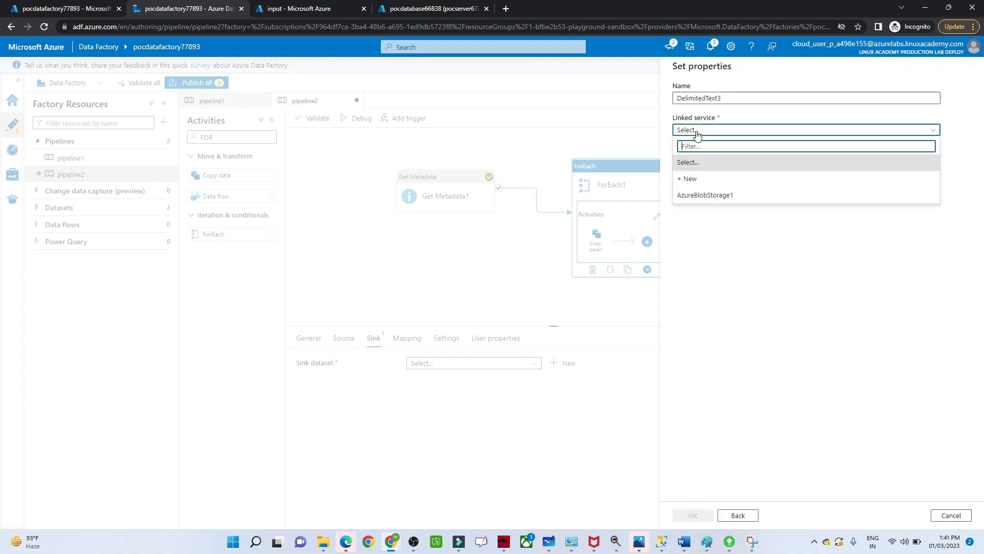
{"action": "left_click", "coordinate": [684, 197]}
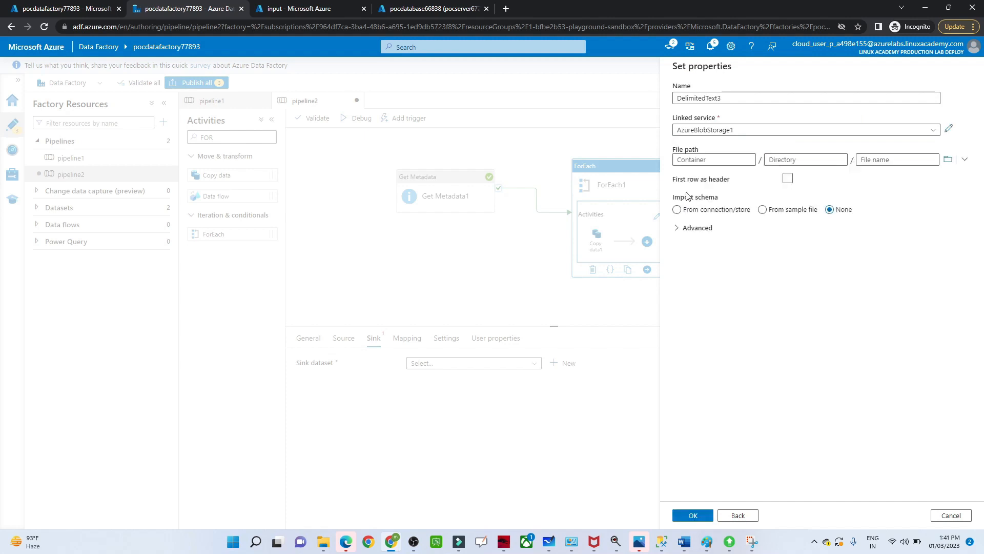
{"action": "left_click", "coordinate": [948, 159]}
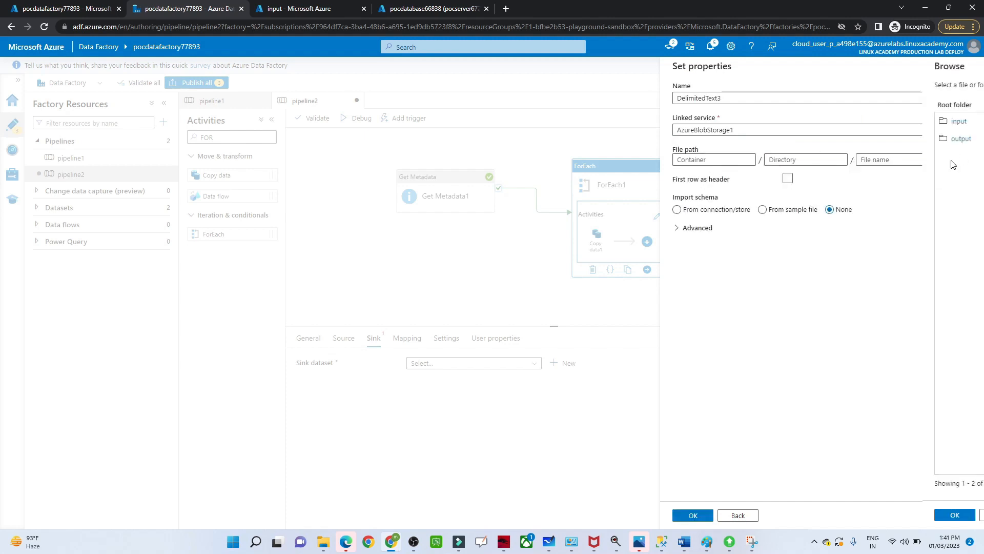
{"action": "left_click", "coordinate": [700, 142]}
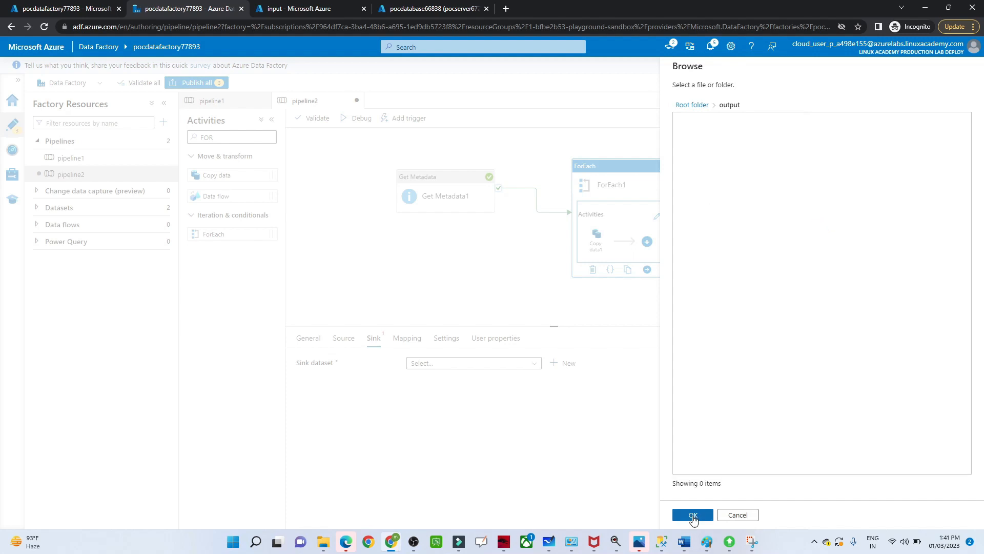
{"action": "left_click", "coordinate": [693, 515]}
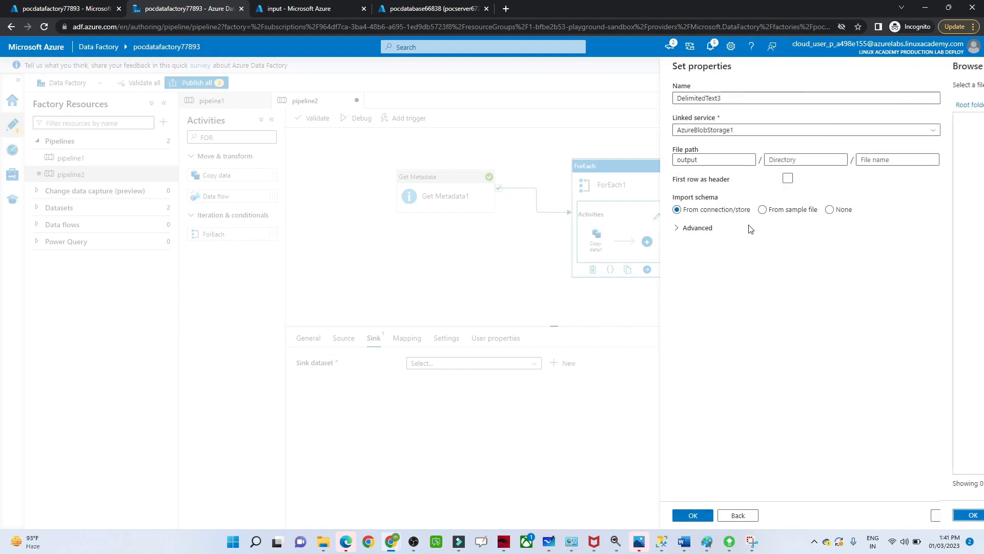
{"action": "left_click", "coordinate": [788, 178]}
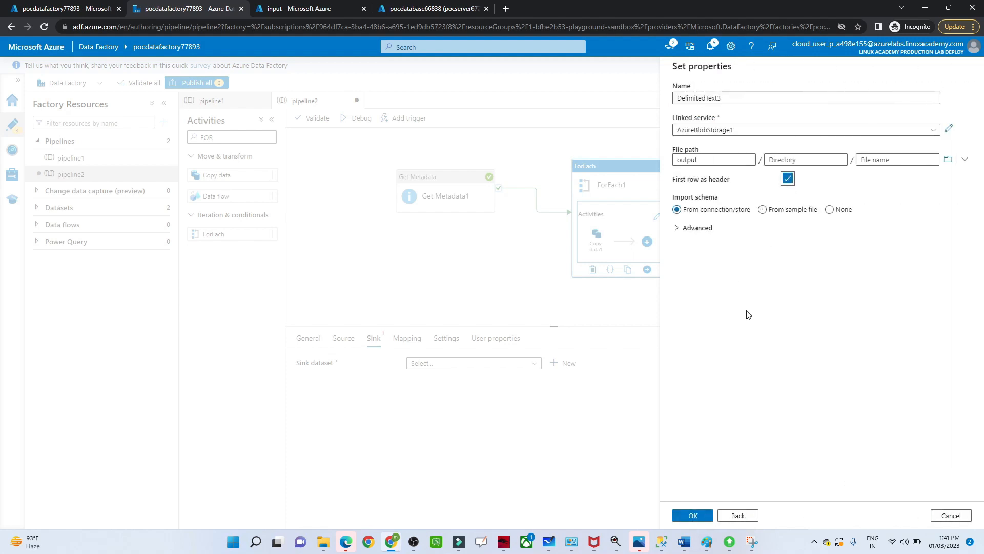
{"action": "left_click", "coordinate": [694, 515]}
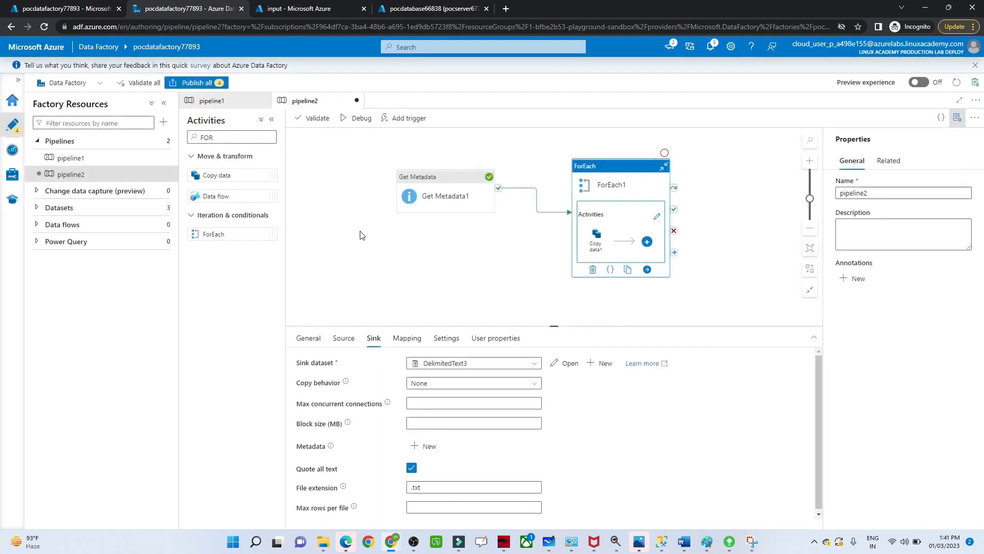
{"action": "left_click", "coordinate": [311, 117]}
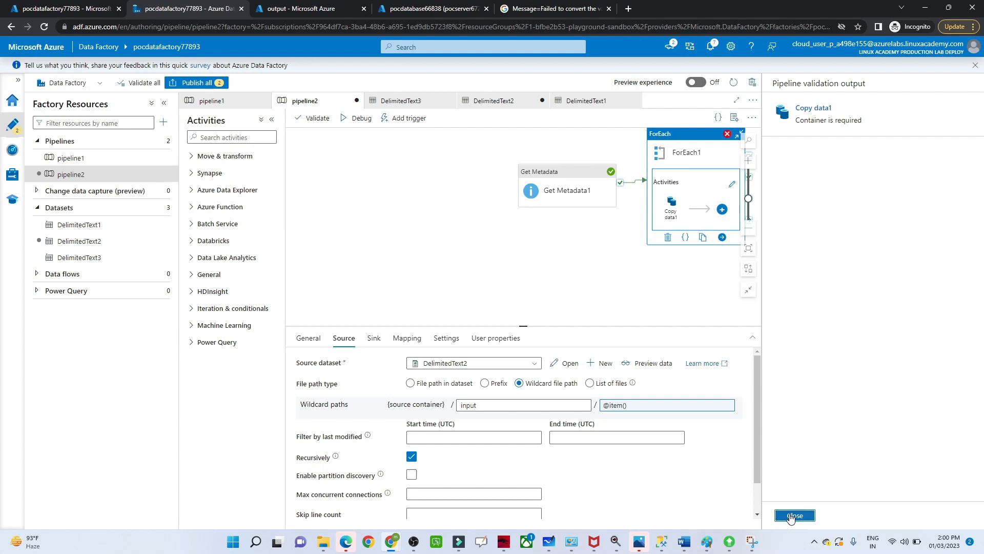
{"action": "left_click", "coordinate": [793, 516]}
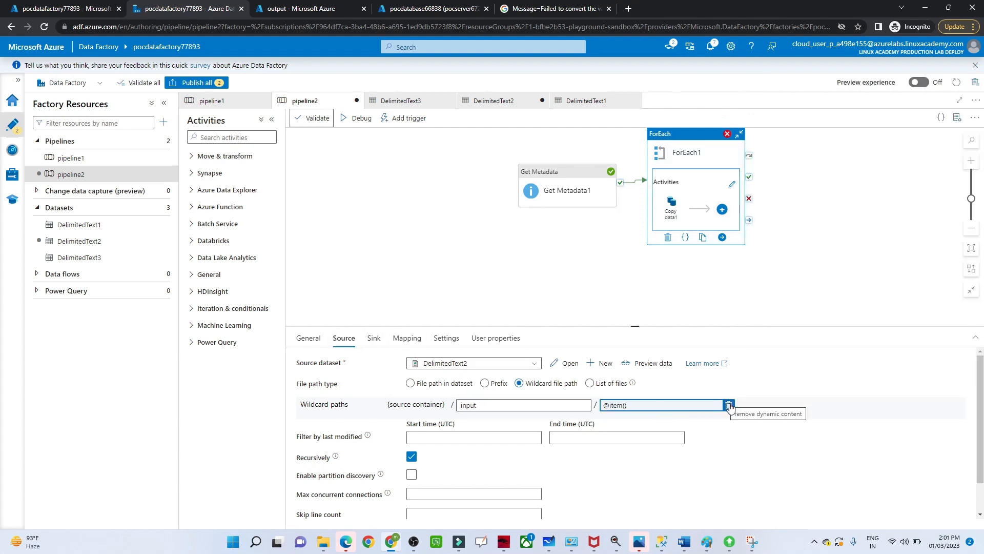
{"action": "left_click", "coordinate": [728, 406]}
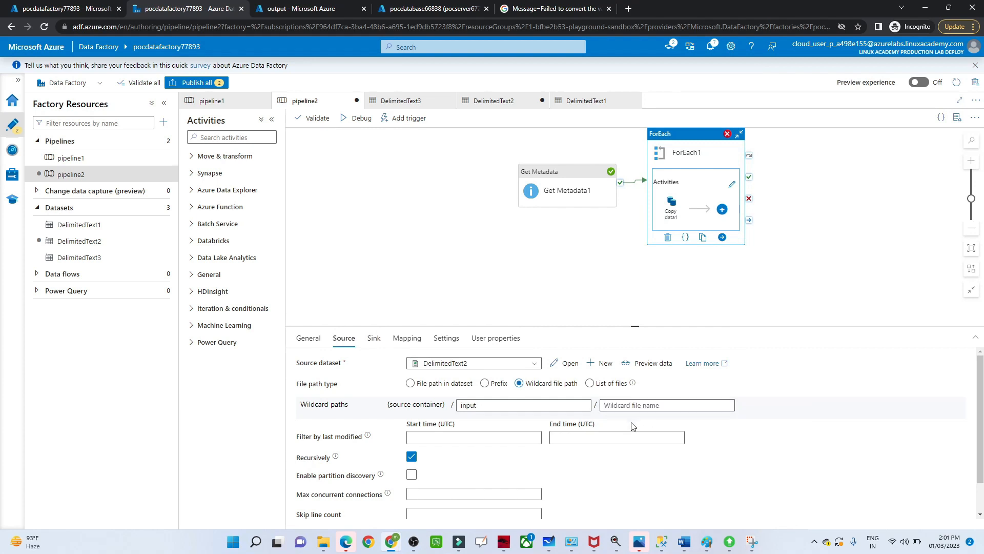
{"action": "left_click", "coordinate": [564, 406]}
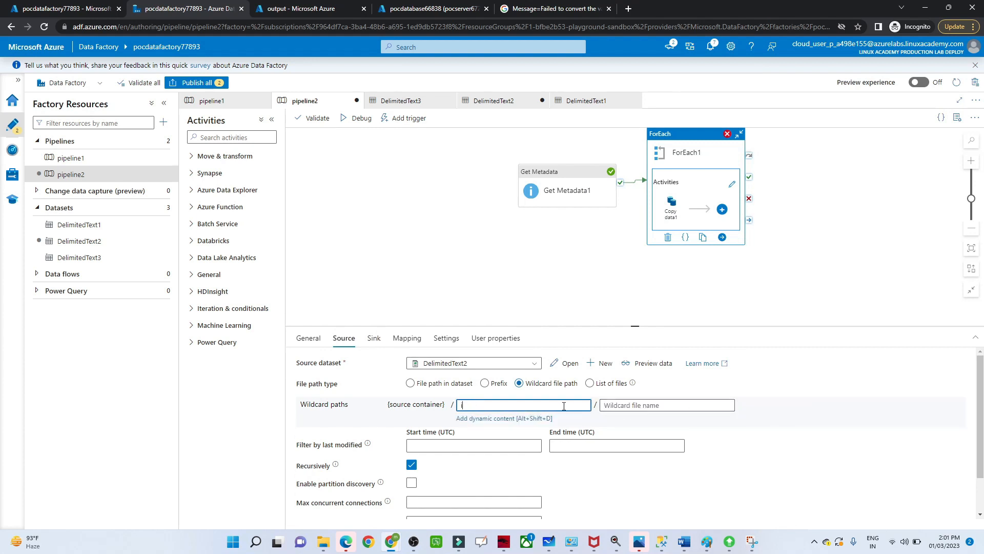
{"action": "key", "text": "BackSpace"}
{"action": "left_click", "coordinate": [697, 437]}
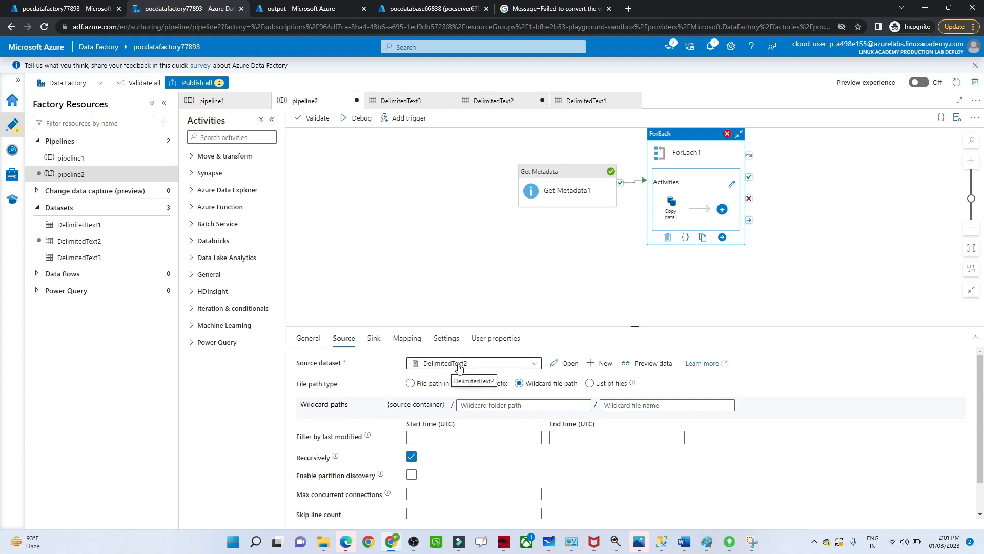
Set DelimitedText2's container to input, preview its employee rows, and return to pipeline2.
{"action": "left_click", "coordinate": [564, 365]}
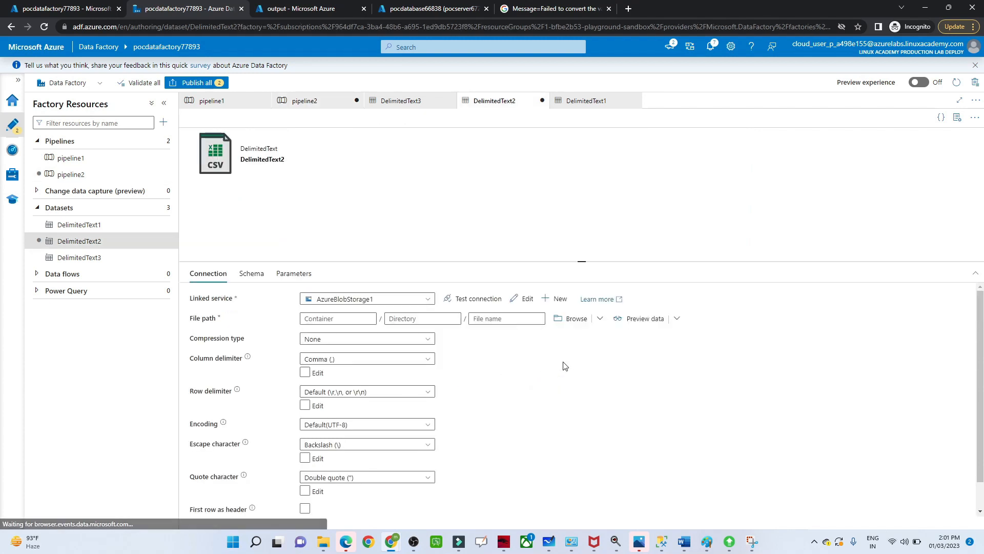
{"action": "left_click", "coordinate": [313, 318]}
{"action": "type", "text": "in"}
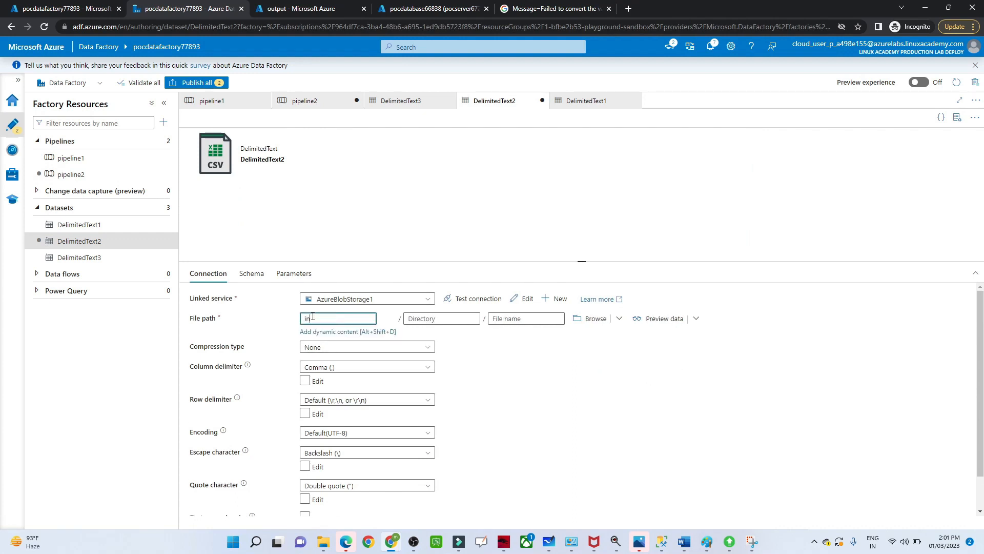
{"action": "type", "text": "put"}
{"action": "left_click", "coordinate": [481, 366]}
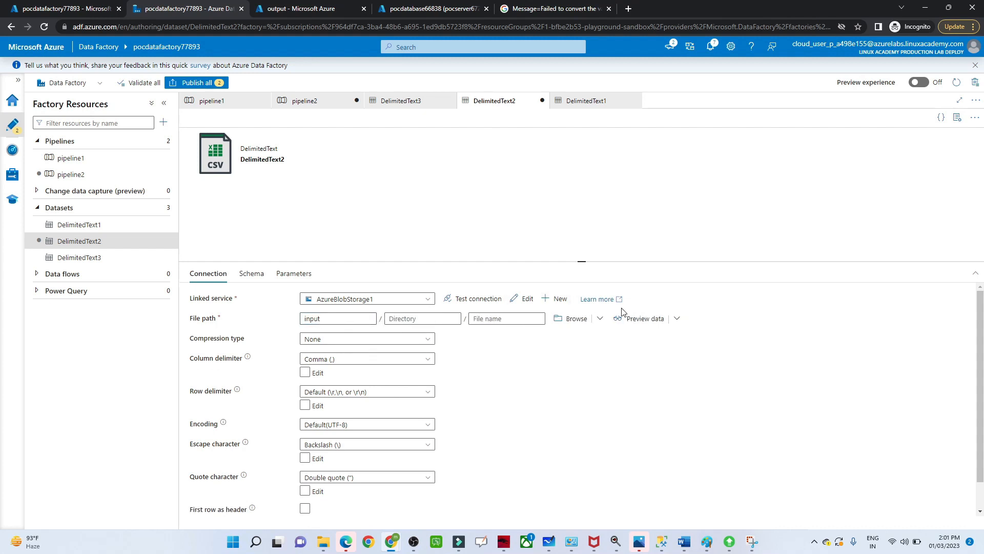
{"action": "left_click", "coordinate": [637, 320]}
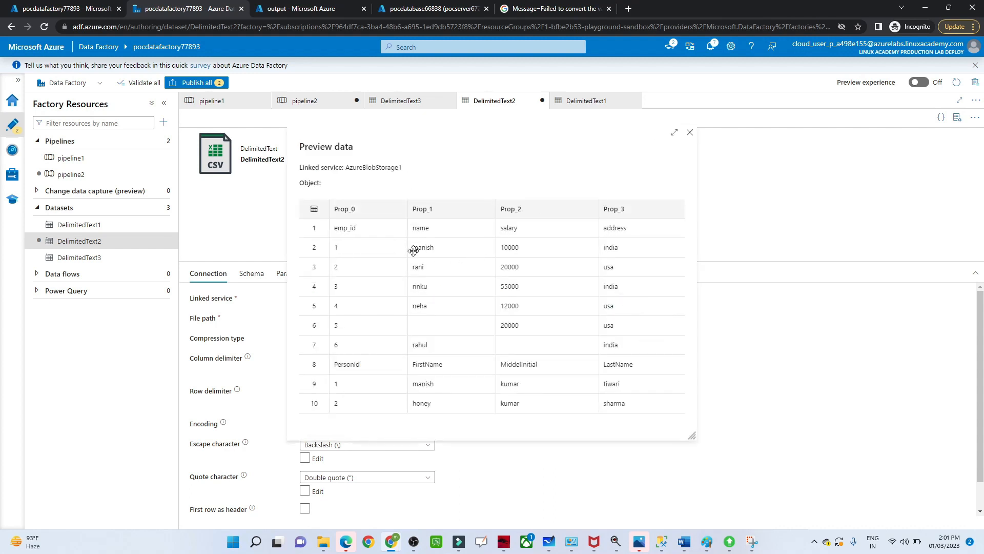
{"action": "left_click", "coordinate": [690, 133]}
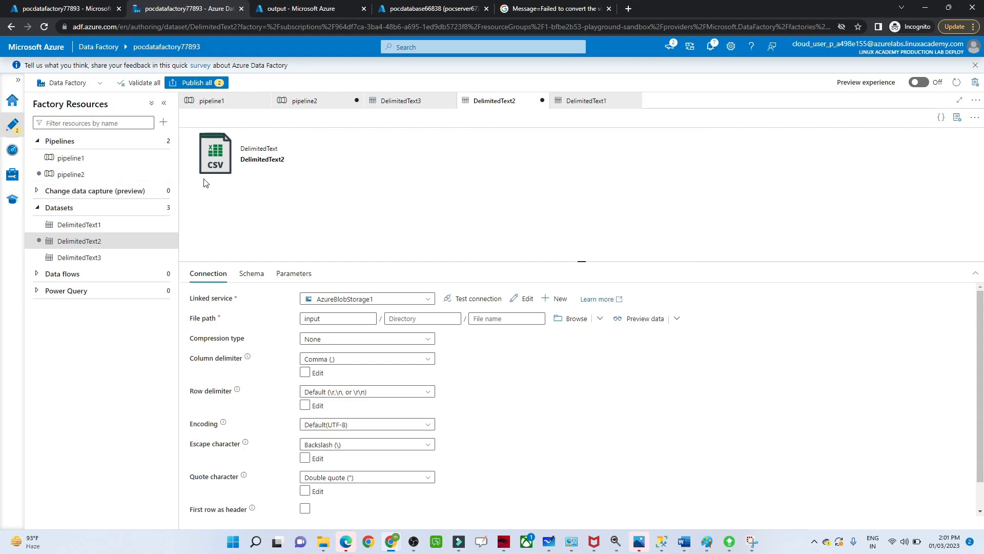
{"action": "left_click", "coordinate": [308, 100]}
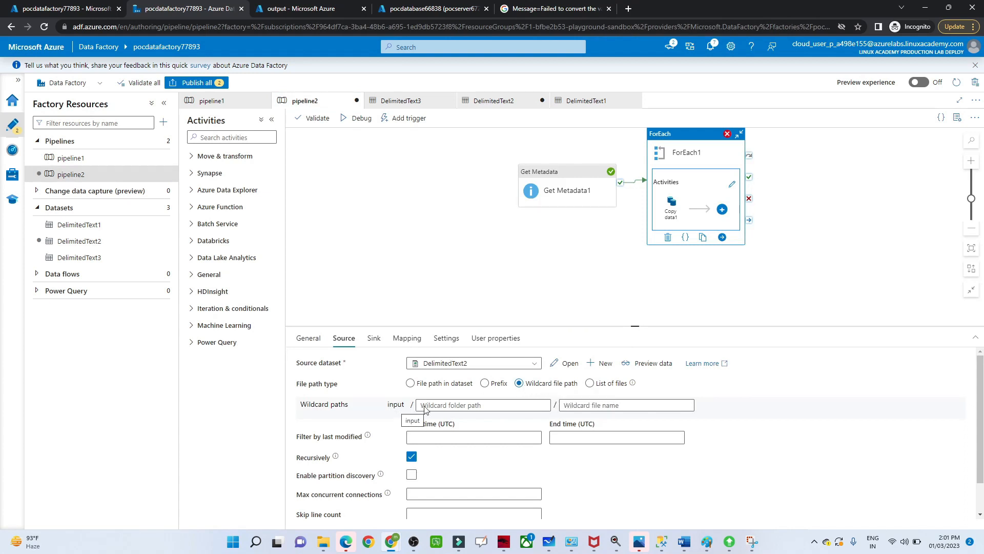
{"action": "left_click", "coordinate": [580, 410]}
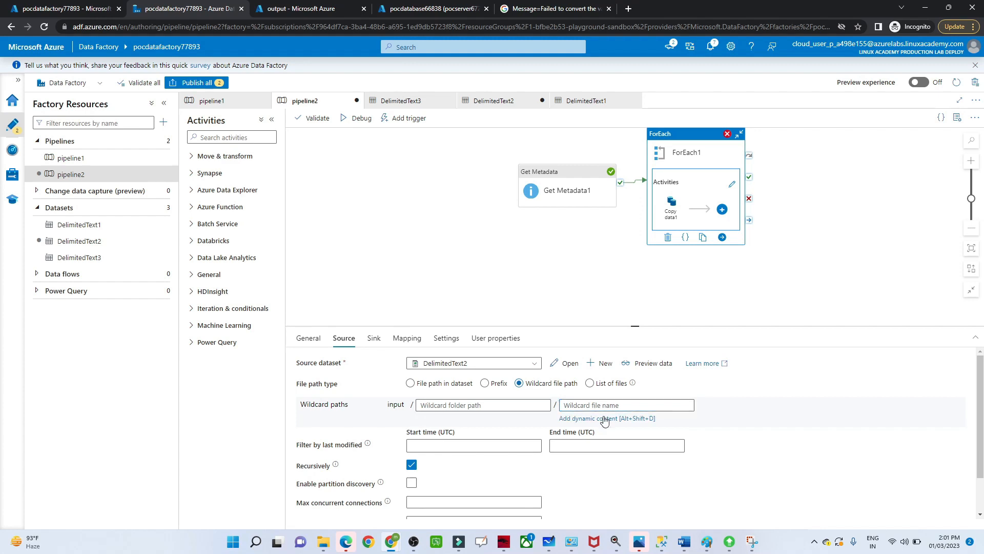
{"action": "left_click", "coordinate": [605, 418]}
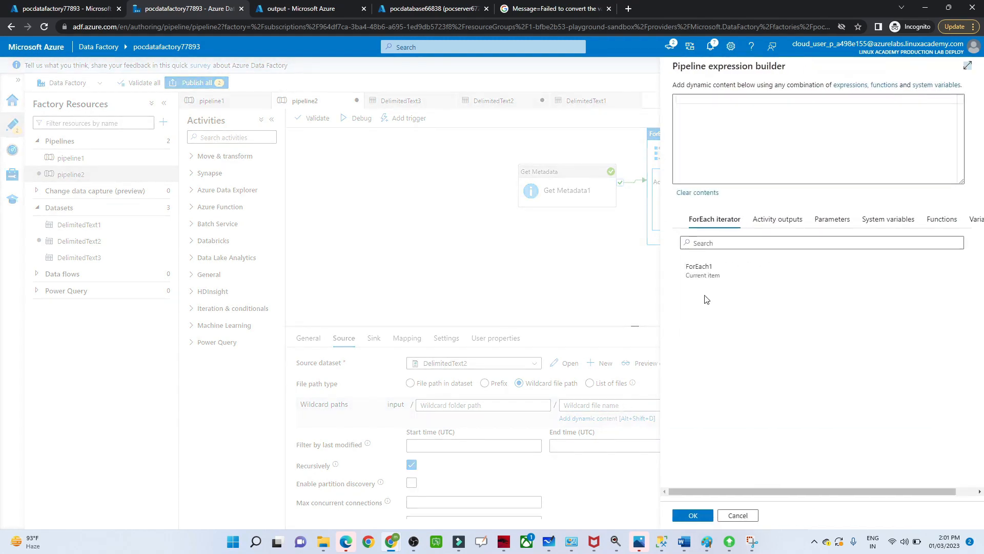
{"action": "left_click", "coordinate": [702, 272]}
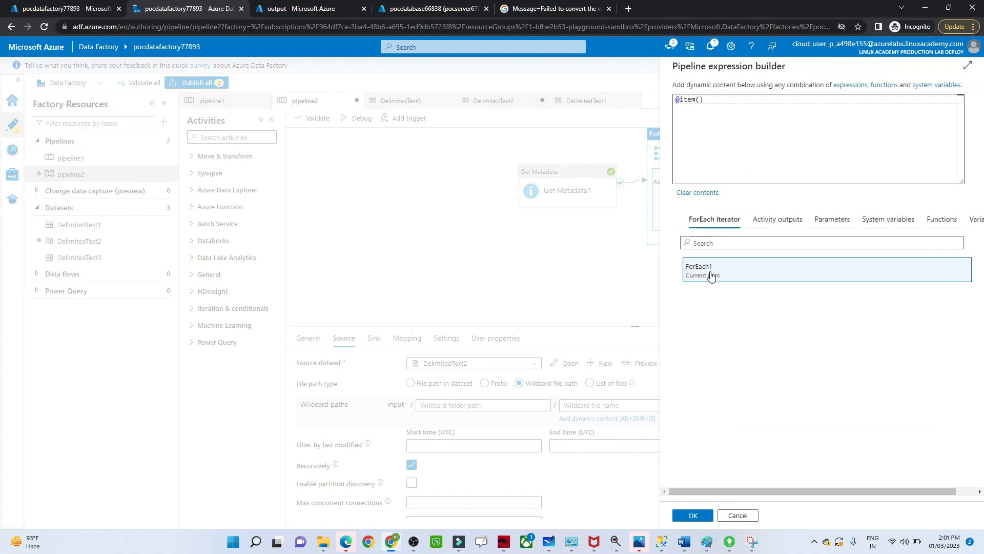
{"action": "left_click", "coordinate": [729, 107]}
{"action": "type", "text": ".name"}
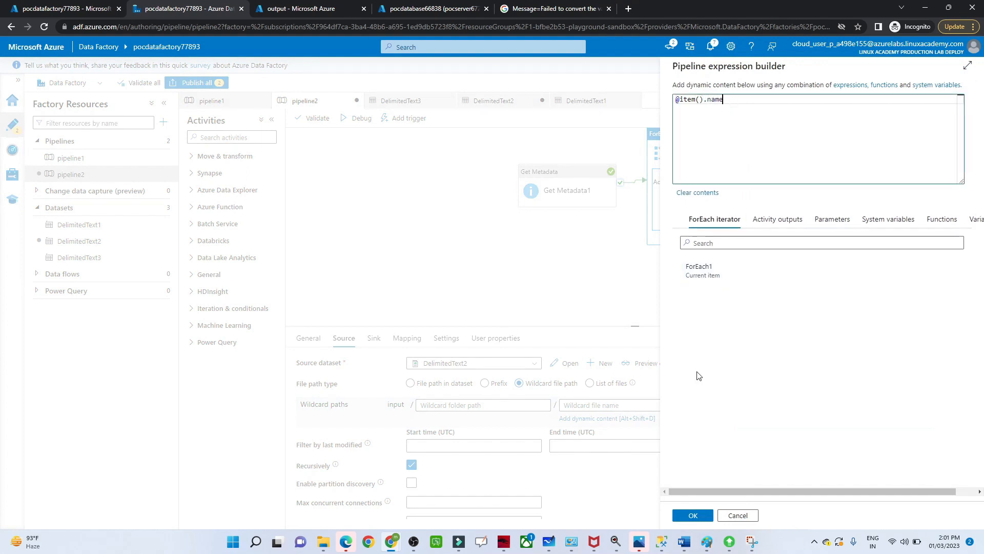
{"action": "left_click", "coordinate": [700, 517]}
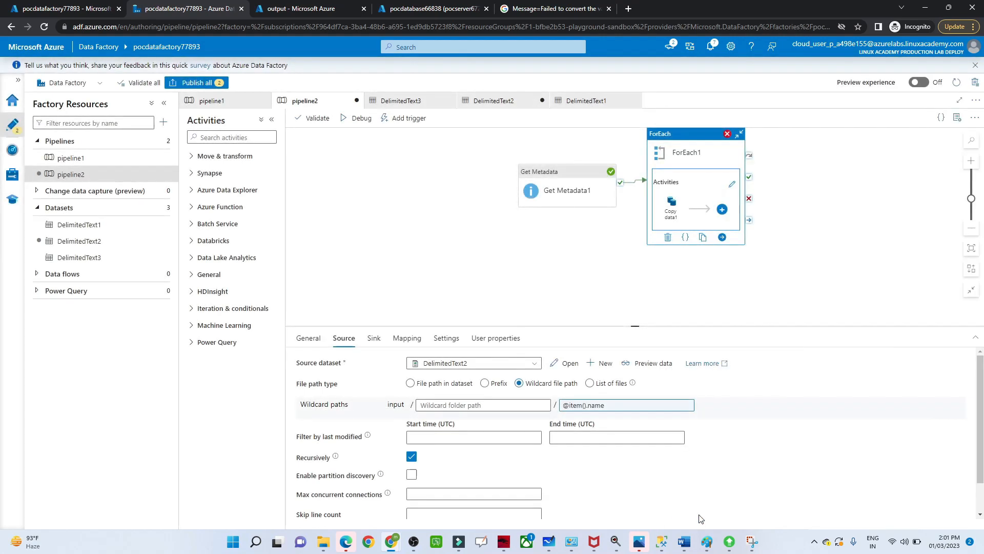
{"action": "left_click", "coordinate": [654, 364]}
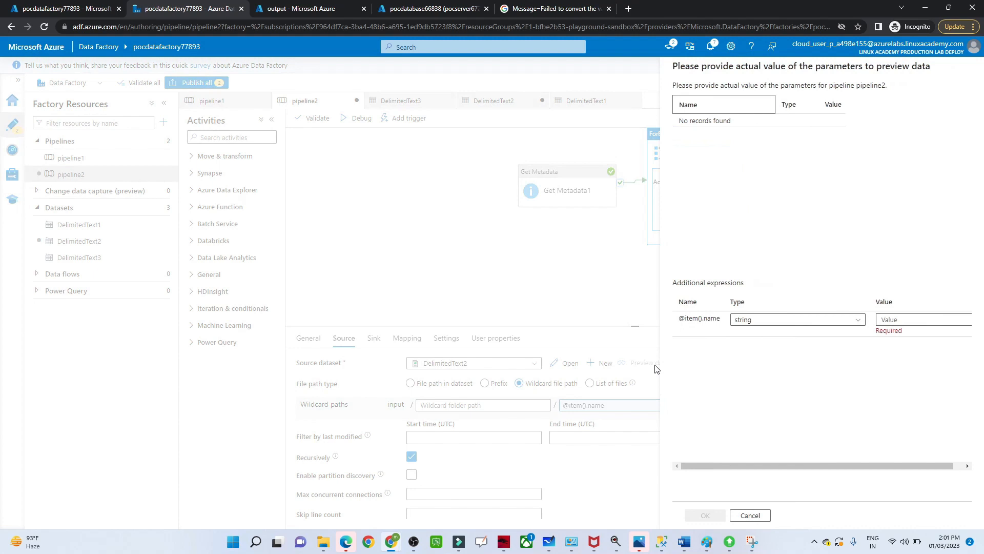
{"action": "left_click", "coordinate": [746, 517]}
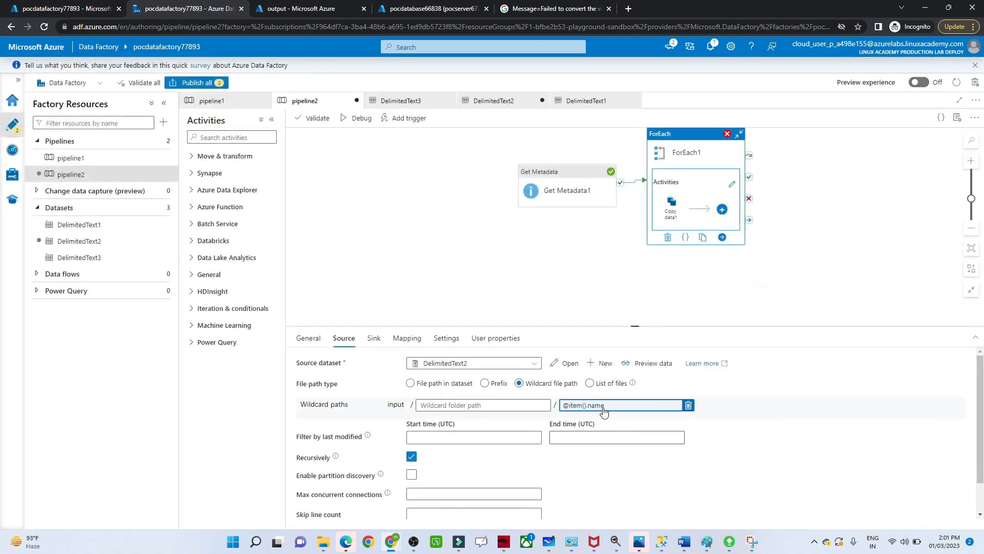
Publish pipeline2 and DelimitedText2, then start pipeline2 with Trigger now.
{"action": "left_click", "coordinate": [193, 83]}
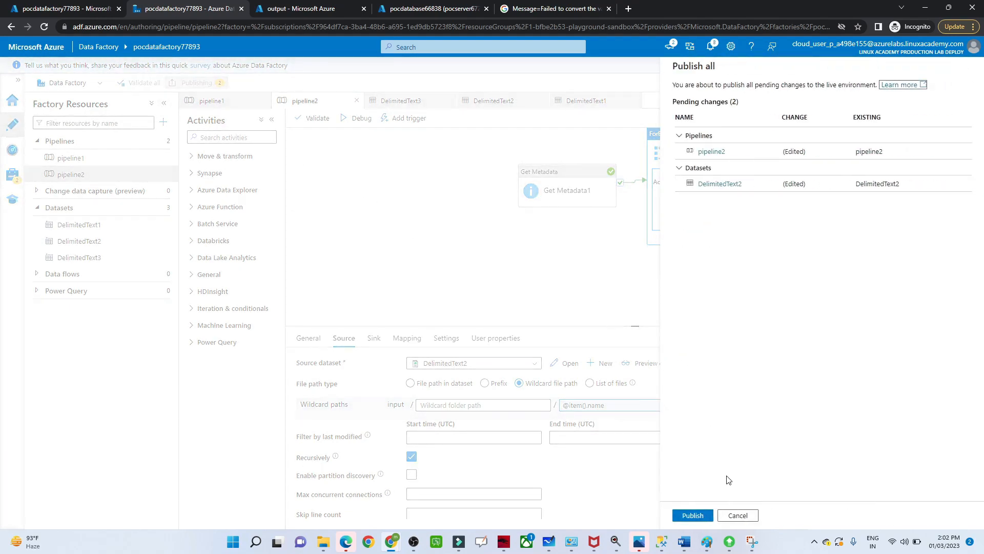
{"action": "left_click", "coordinate": [690, 514]}
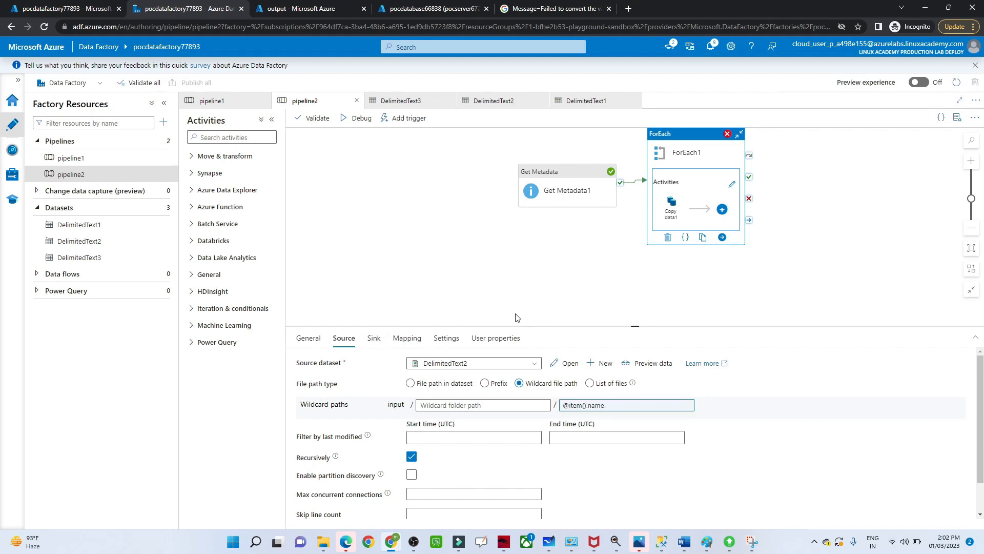
{"action": "left_click", "coordinate": [407, 119]}
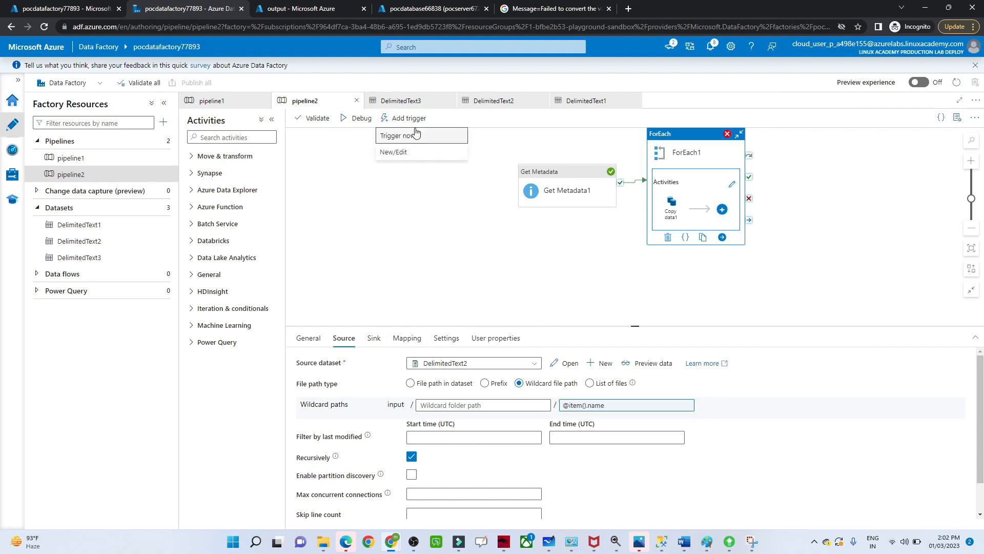
{"action": "left_click", "coordinate": [408, 136]}
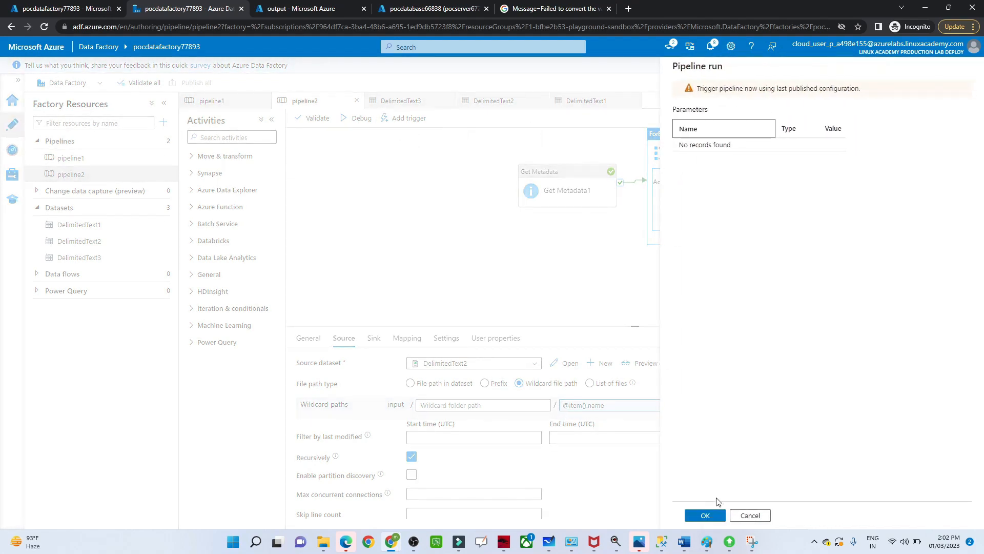
{"action": "left_click", "coordinate": [700, 514]}
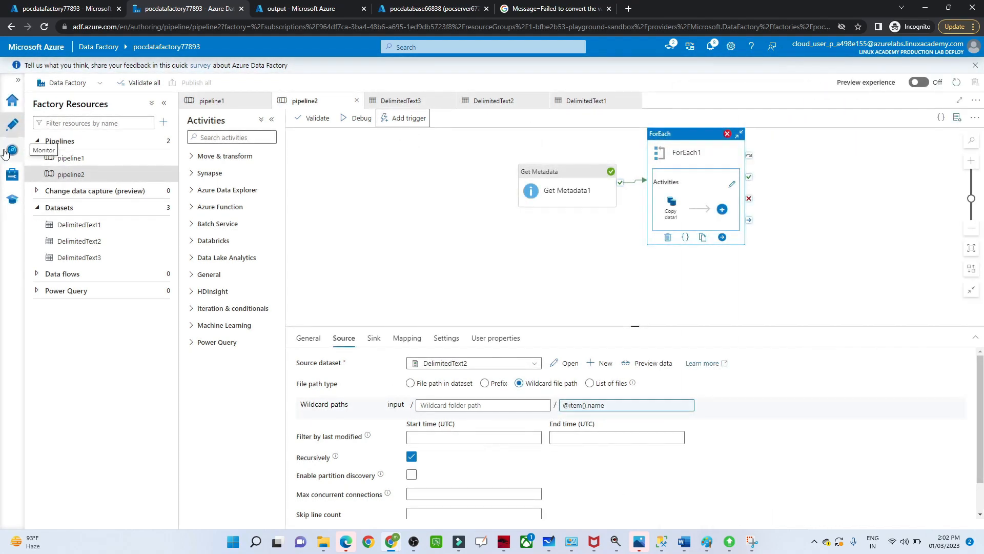
Refresh the Monitor hub's pipeline runs until the new pipeline2 run shows Succeeded.
{"action": "left_click", "coordinate": [9, 152]}
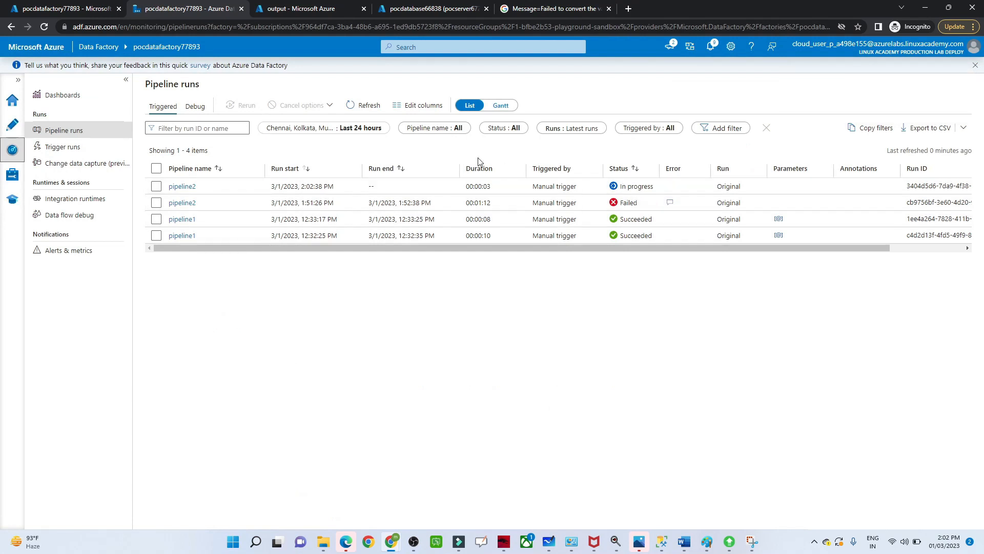
{"action": "left_click", "coordinate": [364, 105]}
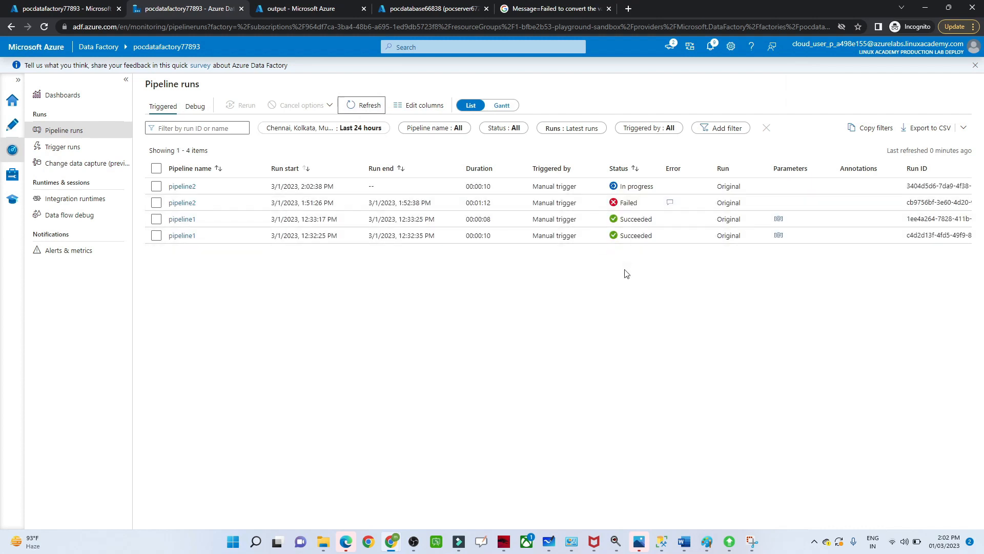
{"action": "left_click", "coordinate": [362, 106]}
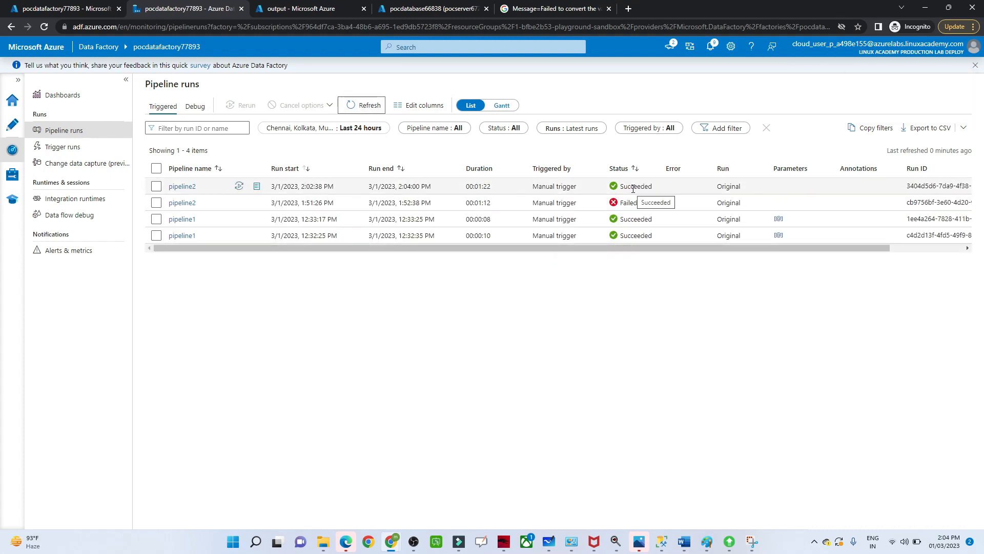
Refresh the output container's blob list to see the six copied .txt files.
{"action": "left_click", "coordinate": [266, 6]}
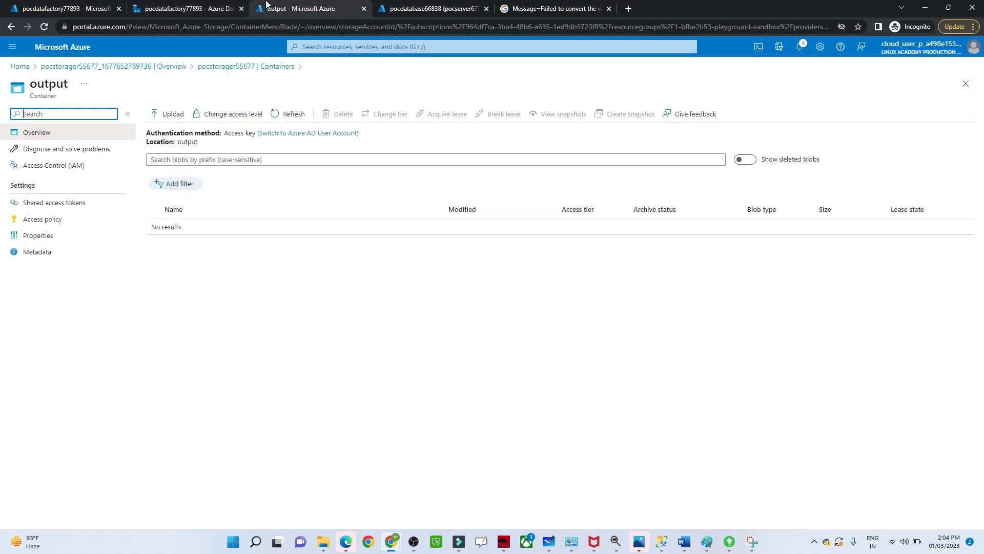
{"action": "left_click", "coordinate": [292, 114]}
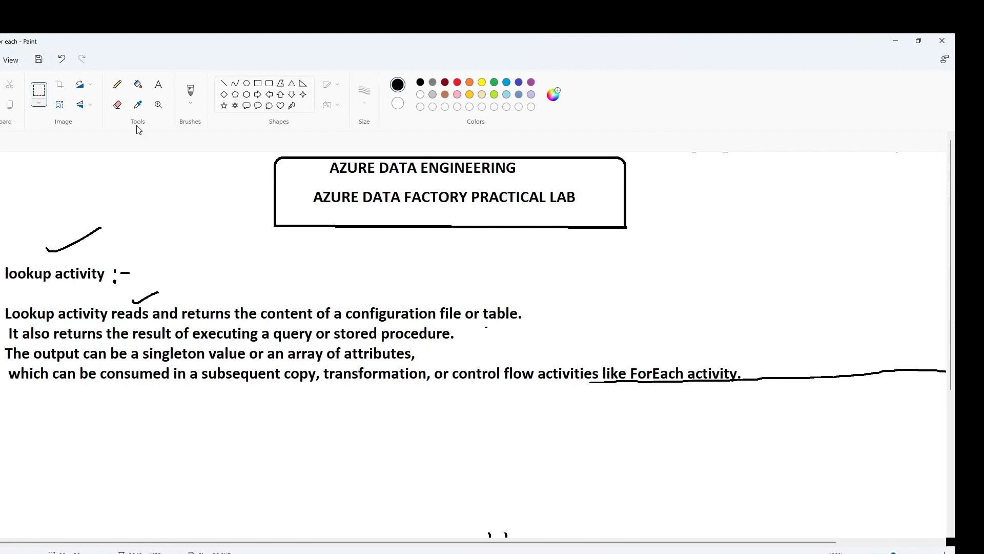
With the Pencil, sketch a Table box, a curved arrow looping back, and an output label.
{"action": "left_click", "coordinate": [117, 88]}
{"action": "mouse_move", "coordinate": [687, 215]}
{"action": "left_mouse_down"}
{"action": "mouse_move", "coordinate": [689, 236]}
{"action": "mouse_move", "coordinate": [688, 220]}
{"action": "mouse_move", "coordinate": [711, 211]}
{"action": "mouse_move", "coordinate": [739, 248]}
{"action": "mouse_move", "coordinate": [688, 247]}
{"action": "left_mouse_up"}
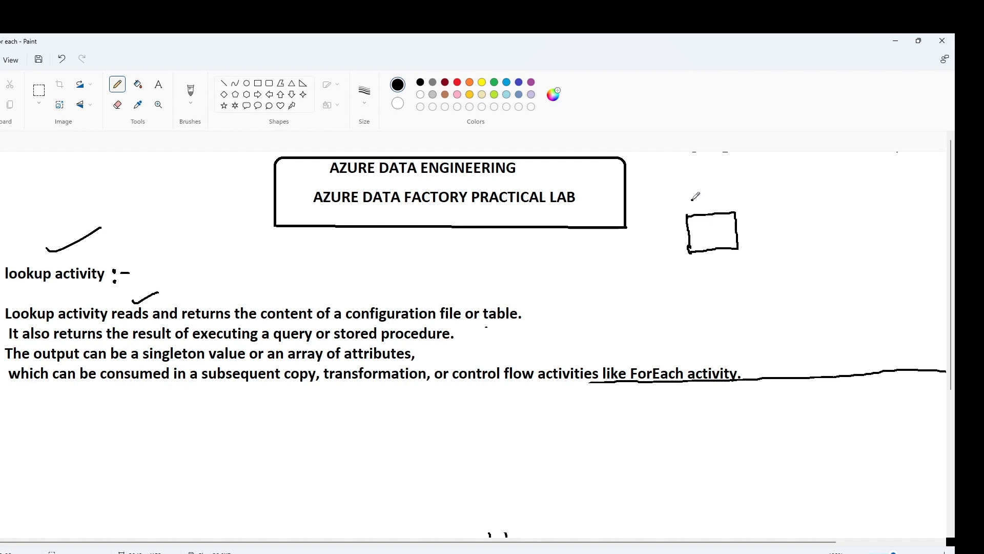
{"action": "mouse_move", "coordinate": [692, 200]}
{"action": "left_mouse_down"}
{"action": "mouse_move", "coordinate": [734, 200]}
{"action": "mouse_move", "coordinate": [794, 219]}
{"action": "mouse_move", "coordinate": [805, 233]}
{"action": "mouse_move", "coordinate": [881, 221]}
{"action": "mouse_move", "coordinate": [899, 228]}
{"action": "mouse_move", "coordinate": [913, 204]}
{"action": "mouse_move", "coordinate": [939, 225]}
{"action": "mouse_move", "coordinate": [905, 234]}
{"action": "left_mouse_up"}
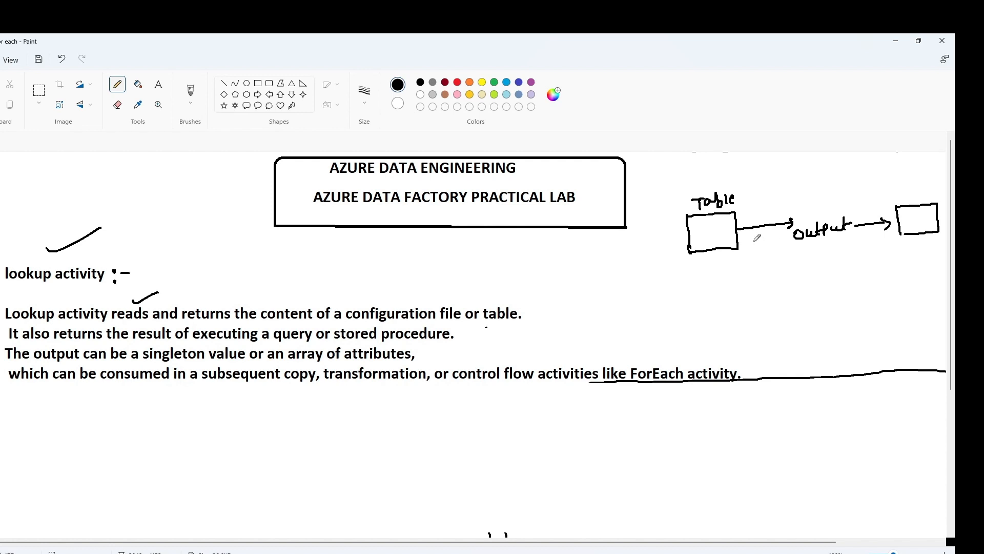
{"action": "mouse_move", "coordinate": [730, 249]}
{"action": "left_mouse_down"}
{"action": "mouse_move", "coordinate": [733, 259]}
{"action": "mouse_move", "coordinate": [774, 267]}
{"action": "mouse_move", "coordinate": [740, 254]}
{"action": "mouse_move", "coordinate": [803, 250]}
{"action": "mouse_move", "coordinate": [811, 234]}
{"action": "mouse_move", "coordinate": [863, 256]}
{"action": "mouse_move", "coordinate": [892, 246]}
{"action": "left_mouse_up"}
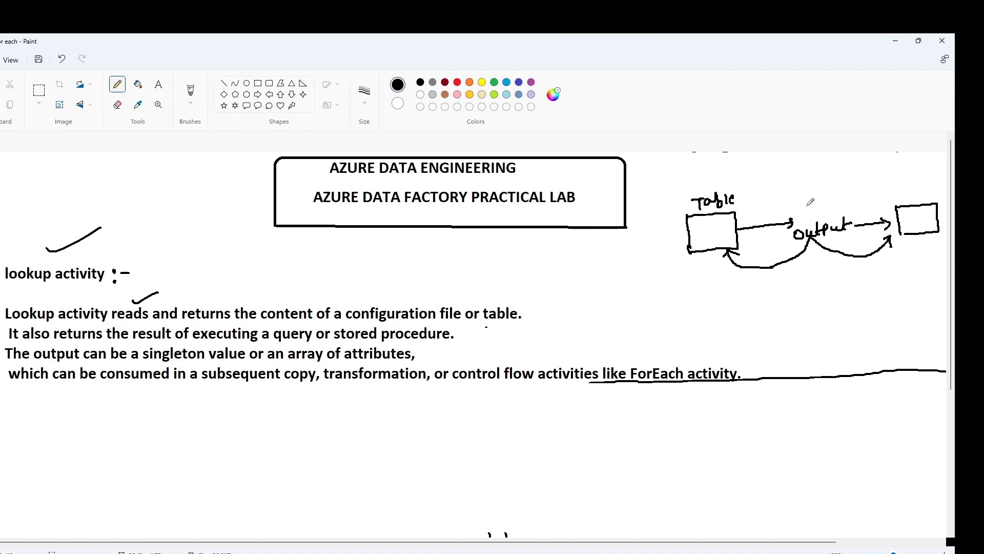
{"action": "mouse_move", "coordinate": [806, 199]}
{"action": "left_mouse_down"}
{"action": "mouse_move", "coordinate": [806, 209]}
{"action": "mouse_move", "coordinate": [857, 195]}
{"action": "mouse_move", "coordinate": [846, 205]}
{"action": "left_mouse_up"}
Handwrite an employee table with id 1–4 and names a–d, plus a second id-only table.
{"action": "mouse_move", "coordinate": [16, 413]}
{"action": "left_mouse_down"}
{"action": "mouse_move", "coordinate": [98, 410]}
{"action": "mouse_move", "coordinate": [81, 420]}
{"action": "left_mouse_up"}
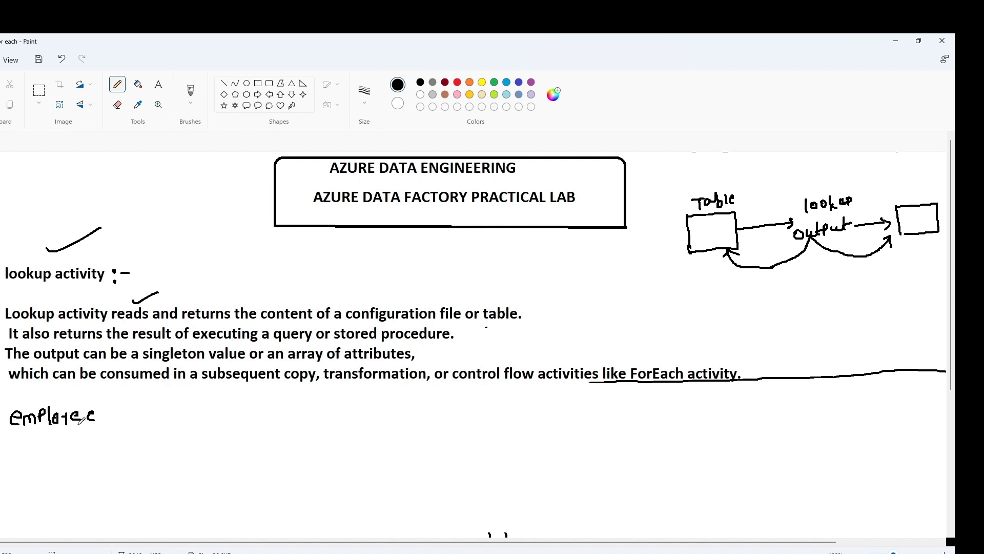
{"action": "mouse_move", "coordinate": [15, 448]}
{"action": "left_mouse_down"}
{"action": "mouse_move", "coordinate": [13, 436]}
{"action": "mouse_move", "coordinate": [26, 446]}
{"action": "mouse_move", "coordinate": [97, 447]}
{"action": "left_mouse_up"}
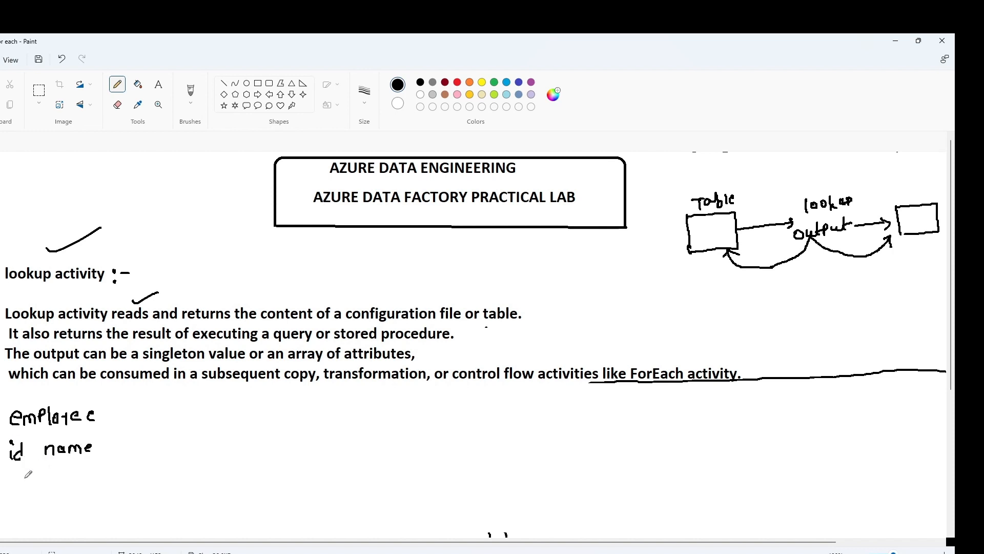
{"action": "left_click_drag", "start_coordinate": [15, 473], "coordinate": [19, 531]}
{"action": "left_click_drag", "start_coordinate": [66, 476], "coordinate": [72, 524]}
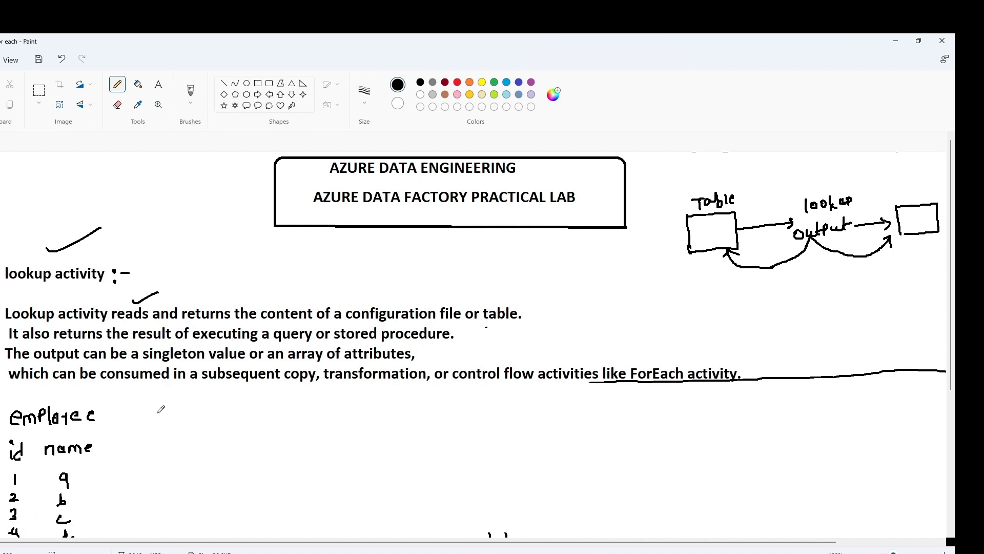
{"action": "left_click_drag", "start_coordinate": [186, 413], "coordinate": [255, 413]}
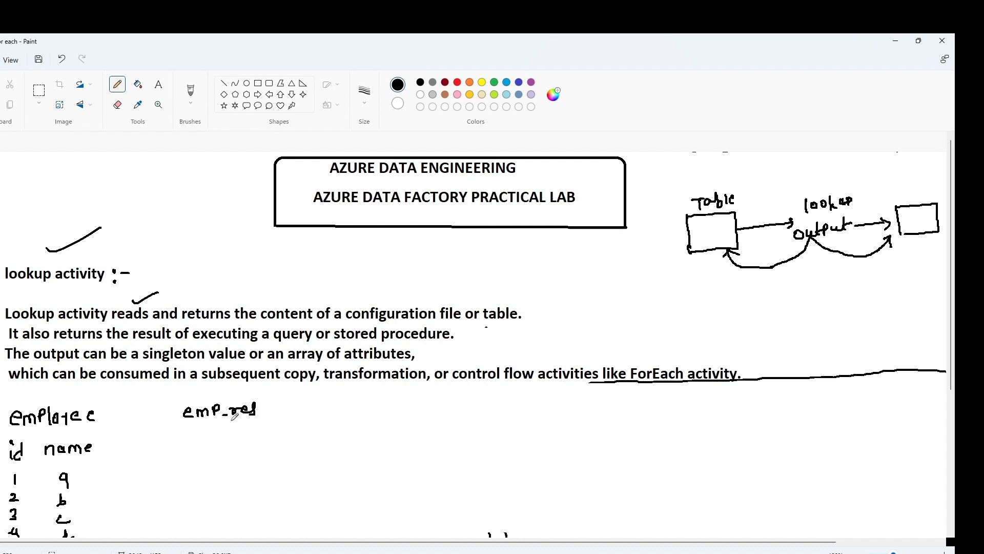
{"action": "mouse_move", "coordinate": [196, 433]}
{"action": "left_mouse_down"}
{"action": "mouse_move", "coordinate": [197, 445]}
{"action": "mouse_move", "coordinate": [207, 443]}
{"action": "mouse_move", "coordinate": [195, 496]}
{"action": "mouse_move", "coordinate": [207, 495]}
{"action": "mouse_move", "coordinate": [193, 520]}
{"action": "left_mouse_up"}
{"action": "left_click", "coordinate": [195, 429]}
Frame the second table and draw an arrow labelled output leading onward.
{"action": "left_click_drag", "start_coordinate": [170, 405], "coordinate": [171, 511]}
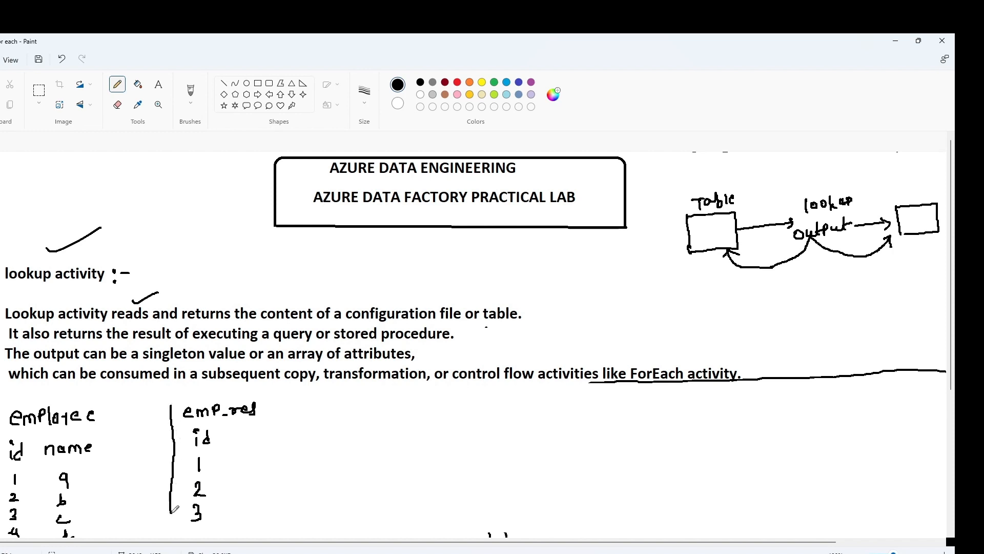
{"action": "mouse_move", "coordinate": [175, 421]}
{"action": "left_mouse_down"}
{"action": "mouse_move", "coordinate": [167, 402]}
{"action": "mouse_move", "coordinate": [250, 396]}
{"action": "mouse_move", "coordinate": [279, 457]}
{"action": "mouse_move", "coordinate": [274, 501]}
{"action": "left_mouse_up"}
{"action": "mouse_move", "coordinate": [171, 509]}
{"action": "left_mouse_down"}
{"action": "mouse_move", "coordinate": [176, 525]}
{"action": "mouse_move", "coordinate": [236, 531]}
{"action": "mouse_move", "coordinate": [277, 509]}
{"action": "mouse_move", "coordinate": [248, 521]}
{"action": "left_mouse_up"}
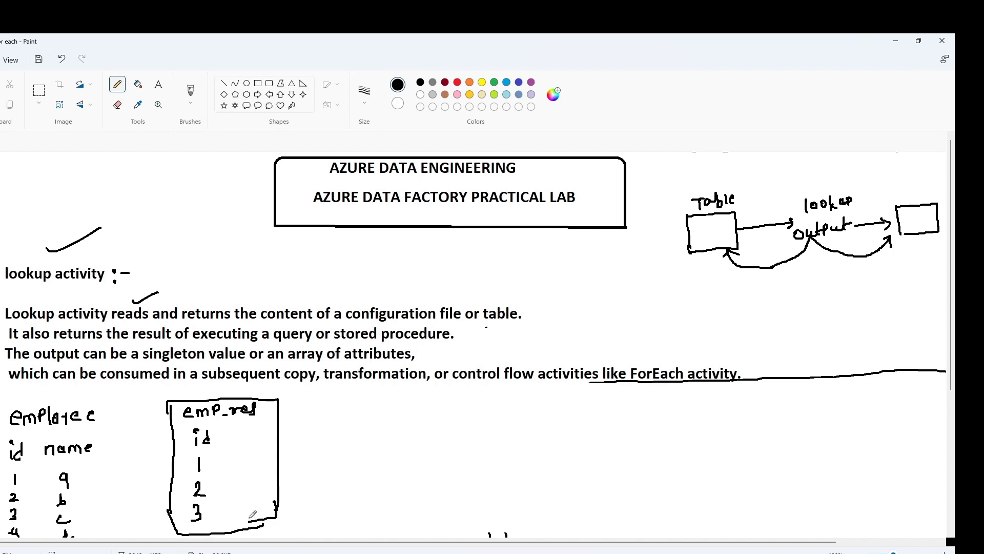
{"action": "mouse_move", "coordinate": [283, 454]}
{"action": "left_mouse_down"}
{"action": "mouse_move", "coordinate": [367, 449]}
{"action": "mouse_move", "coordinate": [282, 452]}
{"action": "mouse_move", "coordinate": [295, 461]}
{"action": "left_mouse_up"}
{"action": "left_click_drag", "start_coordinate": [372, 444], "coordinate": [519, 442]}
{"action": "left_click_drag", "start_coordinate": [519, 441], "coordinate": [506, 446]}
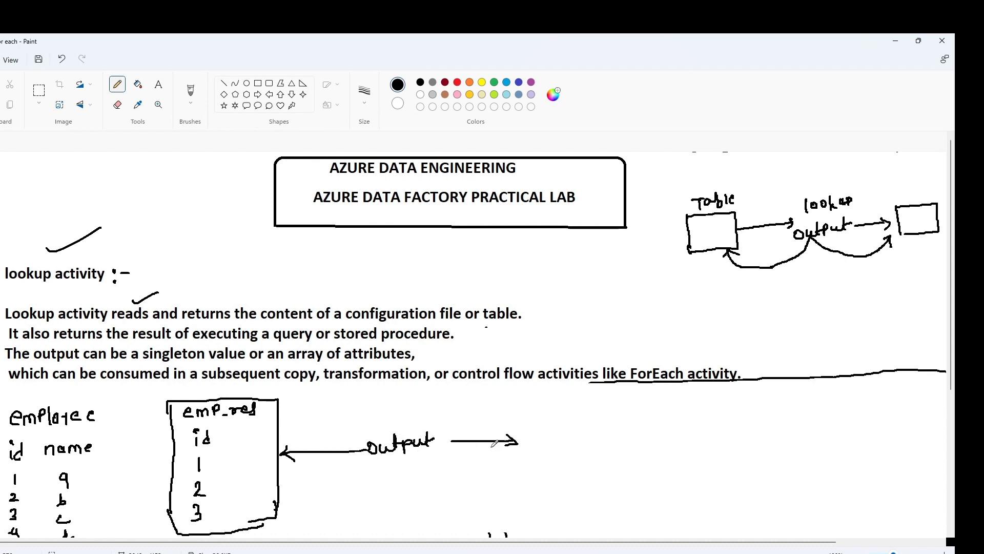
Write 'delete employee' as the target with id = 1 beneath it.
{"action": "left_click_drag", "start_coordinate": [562, 416], "coordinate": [647, 417]}
{"action": "left_click_drag", "start_coordinate": [590, 396], "coordinate": [633, 399]}
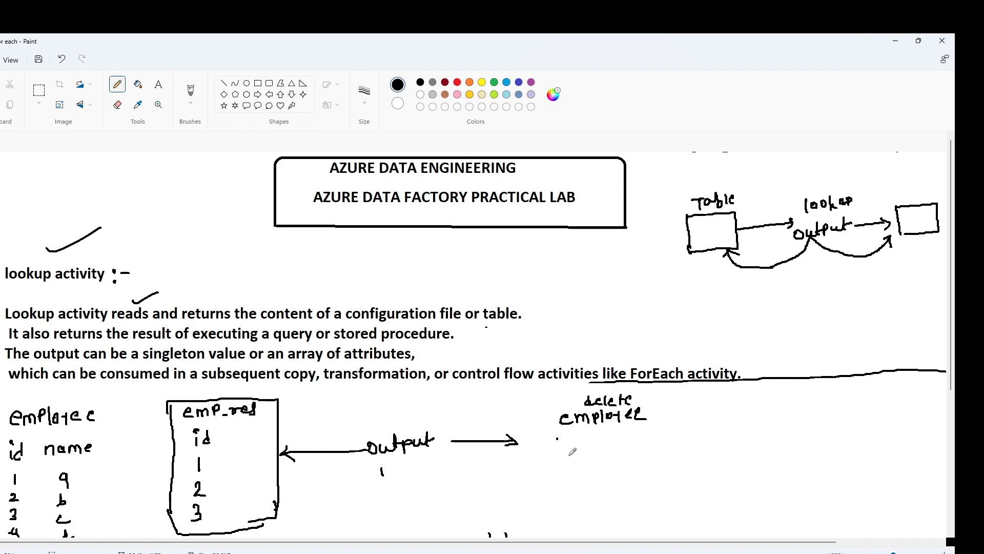
{"action": "left_click_drag", "start_coordinate": [581, 447], "coordinate": [582, 456]}
{"action": "mouse_move", "coordinate": [592, 444]}
{"action": "left_mouse_down"}
{"action": "mouse_move", "coordinate": [590, 456]}
{"action": "mouse_move", "coordinate": [603, 449]}
{"action": "left_mouse_up"}
{"action": "left_click_drag", "start_coordinate": [596, 454], "coordinate": [613, 455]}
Add id = 2, arrows with a 3 under output, and label the middle column lookup.
{"action": "mouse_move", "coordinate": [284, 487]}
{"action": "left_mouse_down"}
{"action": "mouse_move", "coordinate": [335, 483]}
{"action": "mouse_move", "coordinate": [384, 495]}
{"action": "left_mouse_up"}
{"action": "mouse_move", "coordinate": [578, 475]}
{"action": "left_mouse_down"}
{"action": "mouse_move", "coordinate": [579, 485]}
{"action": "mouse_move", "coordinate": [589, 482]}
{"action": "left_mouse_up"}
{"action": "left_click_drag", "start_coordinate": [588, 481], "coordinate": [613, 474]}
{"action": "left_click_drag", "start_coordinate": [609, 478], "coordinate": [614, 478]}
{"action": "left_click_drag", "start_coordinate": [619, 473], "coordinate": [626, 479]}
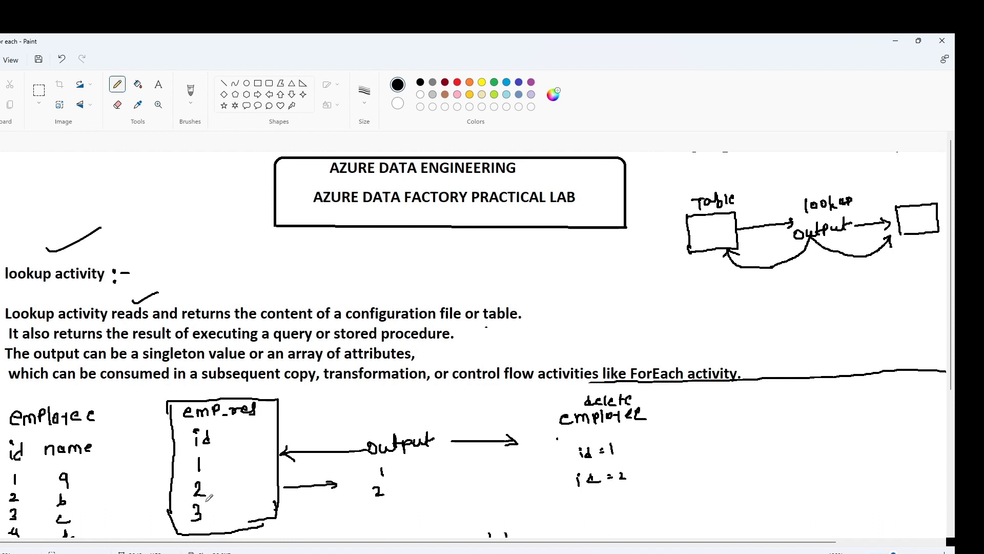
{"action": "left_click_drag", "start_coordinate": [324, 519], "coordinate": [342, 523]}
{"action": "left_click_drag", "start_coordinate": [374, 515], "coordinate": [375, 526]}
{"action": "left_click_drag", "start_coordinate": [453, 520], "coordinate": [485, 515]}
{"action": "left_click_drag", "start_coordinate": [373, 406], "coordinate": [437, 404]}
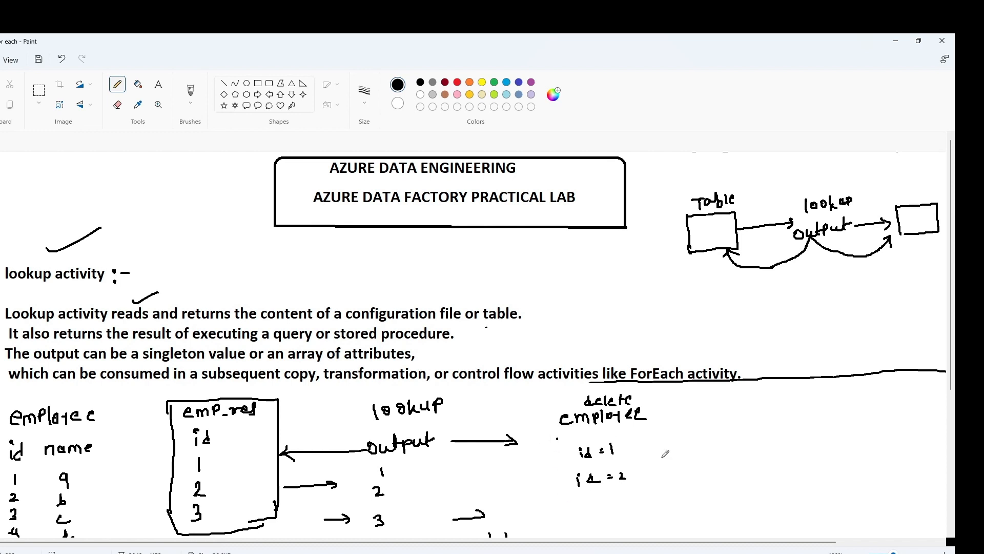
Draw a box labelled 'for' with a smaller box inside it.
{"action": "mouse_move", "coordinate": [753, 413]}
{"action": "left_mouse_down"}
{"action": "mouse_move", "coordinate": [760, 488]}
{"action": "mouse_move", "coordinate": [839, 410]}
{"action": "mouse_move", "coordinate": [794, 484]}
{"action": "mouse_move", "coordinate": [750, 492]}
{"action": "left_mouse_up"}
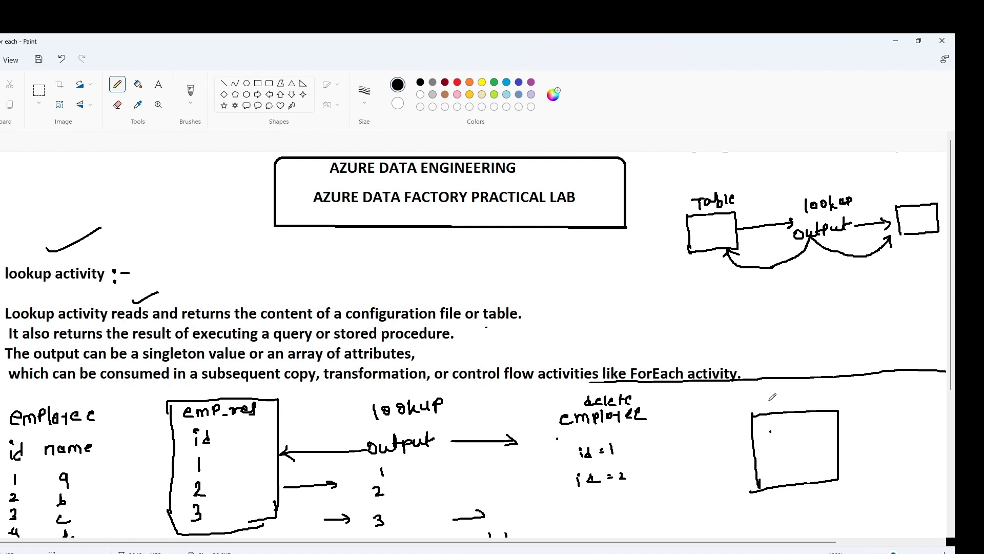
{"action": "left_click_drag", "start_coordinate": [769, 396], "coordinate": [806, 394]}
{"action": "left_click_drag", "start_coordinate": [769, 435], "coordinate": [772, 460]}
{"action": "mouse_move", "coordinate": [770, 434]}
{"action": "left_mouse_down"}
{"action": "mouse_move", "coordinate": [820, 432]}
{"action": "mouse_move", "coordinate": [784, 471]}
{"action": "mouse_move", "coordinate": [816, 465]}
{"action": "left_mouse_up"}
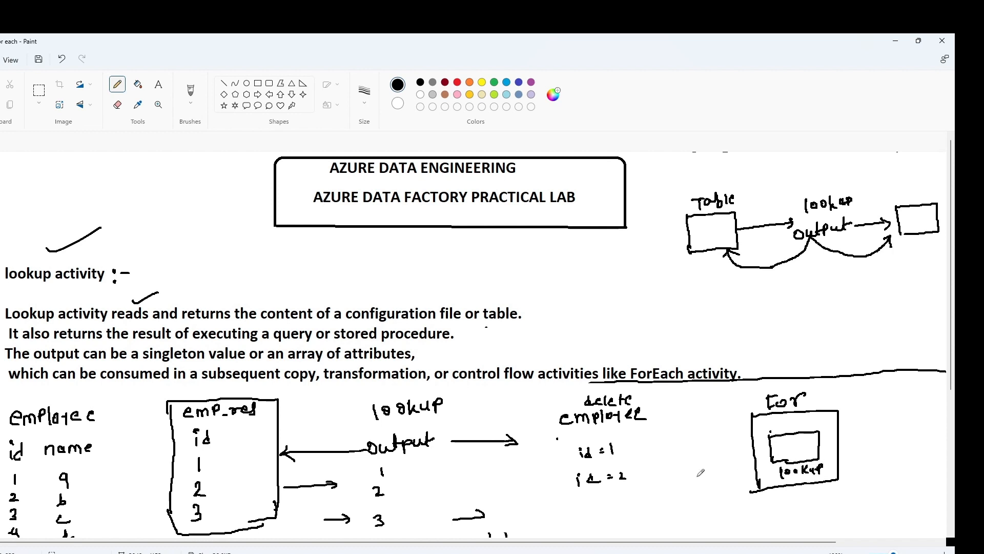
Run 'select * from employee' and 'select * from resign_employee' in the Azure SQL Query editor.
{"action": "mouse_move", "coordinate": [351, 551]}
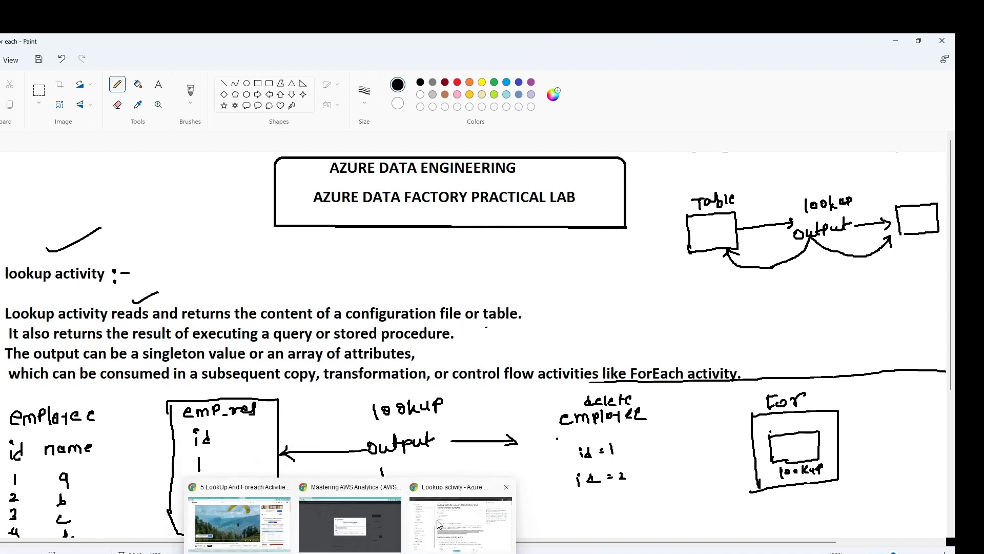
{"action": "left_click", "coordinate": [352, 529]}
{"action": "left_click", "coordinate": [461, 523]}
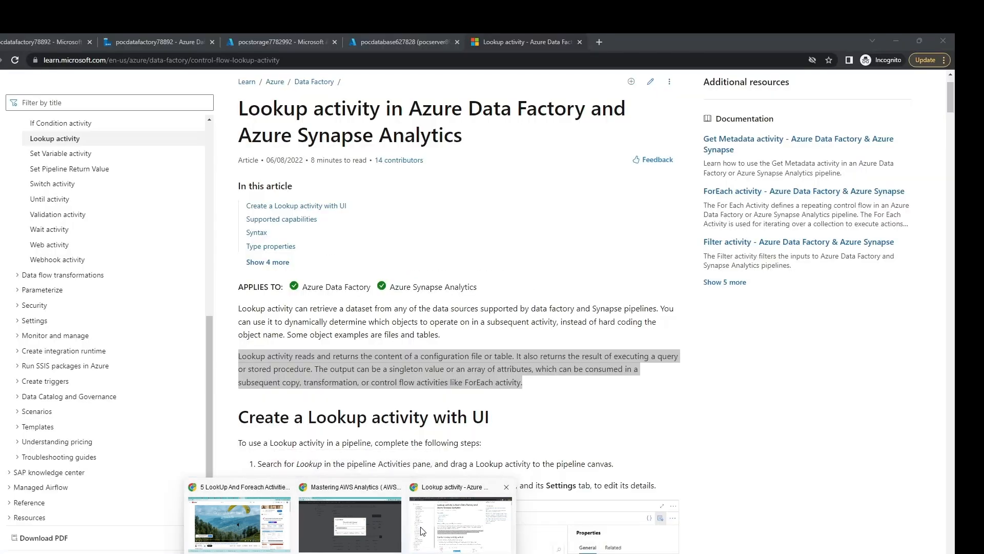
{"action": "left_click", "coordinate": [367, 32]}
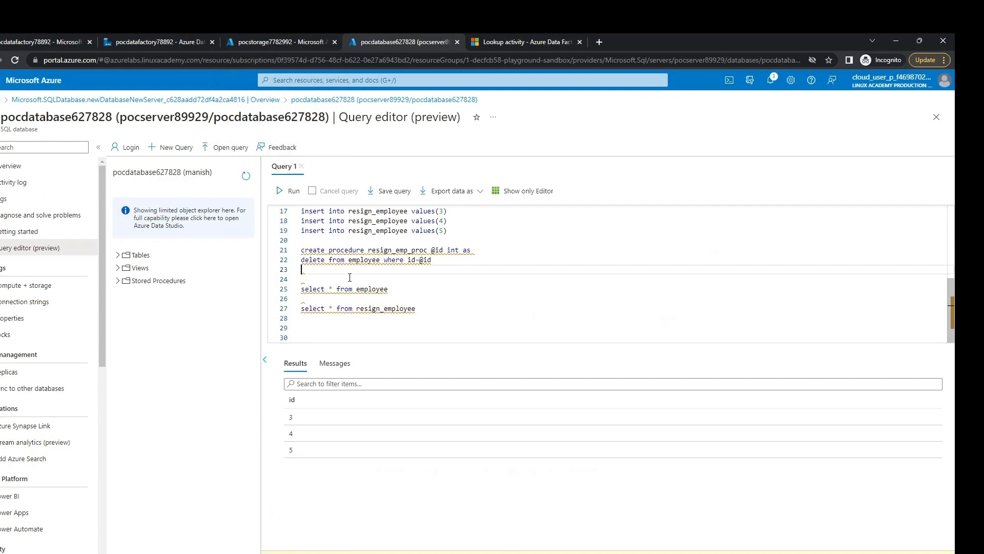
{"action": "left_click_drag", "start_coordinate": [392, 291], "coordinate": [301, 291]}
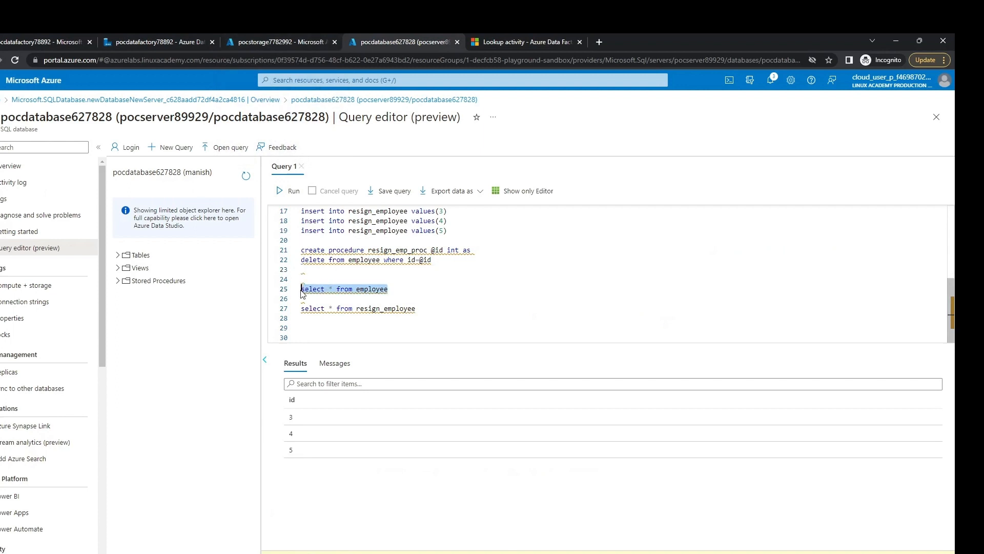
{"action": "left_click", "coordinate": [288, 191]}
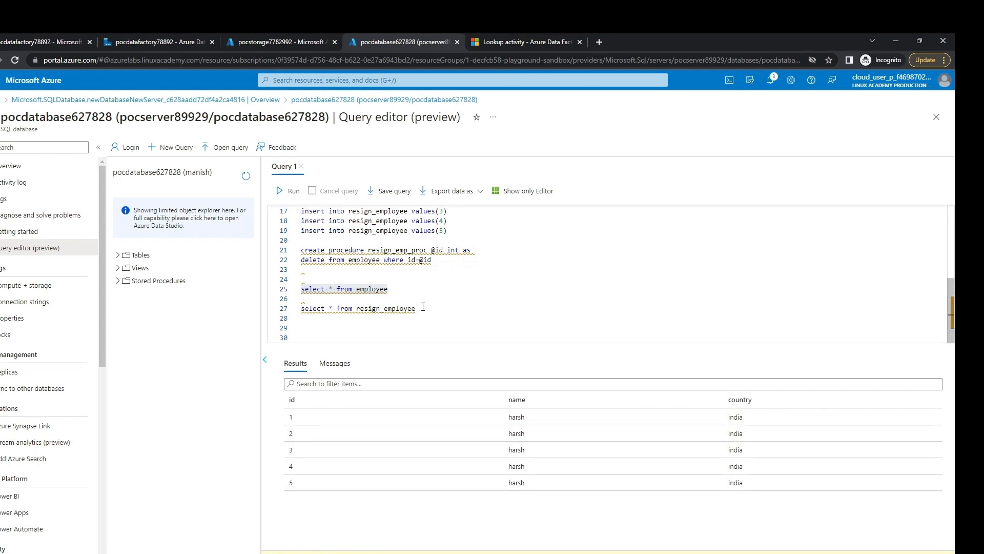
{"action": "left_click_drag", "start_coordinate": [423, 306], "coordinate": [302, 308]}
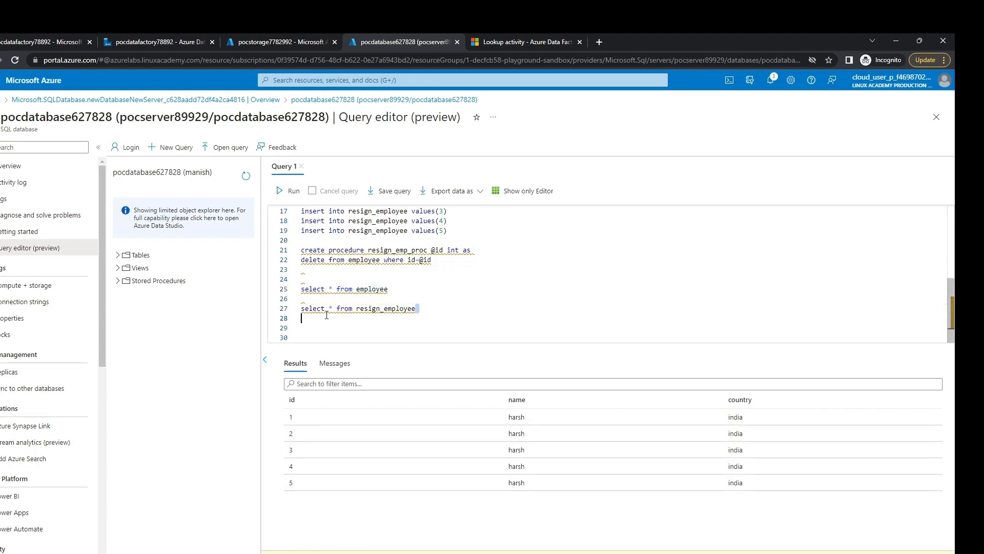
{"action": "left_click", "coordinate": [292, 192]}
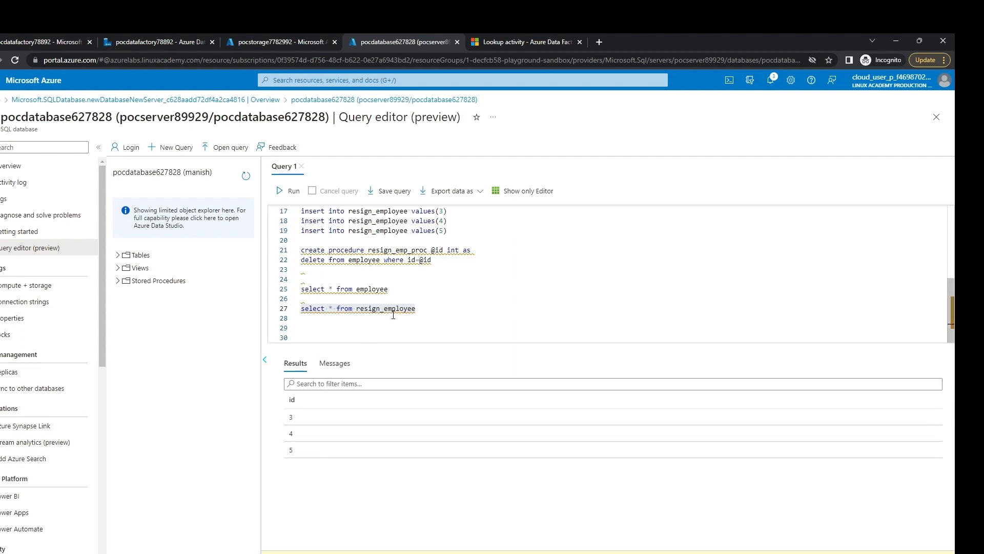
{"action": "double_click", "coordinate": [389, 250]}
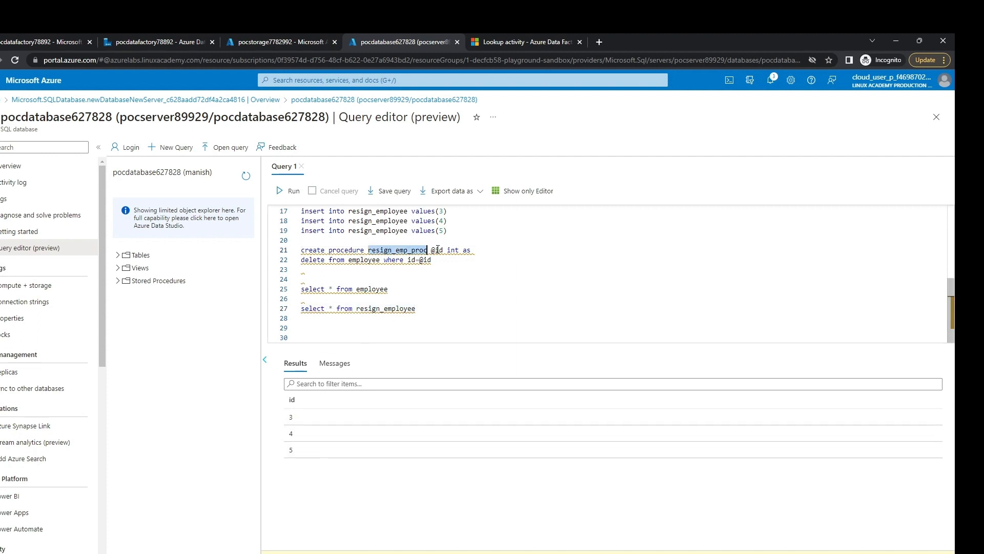
{"action": "left_click", "coordinate": [439, 249]}
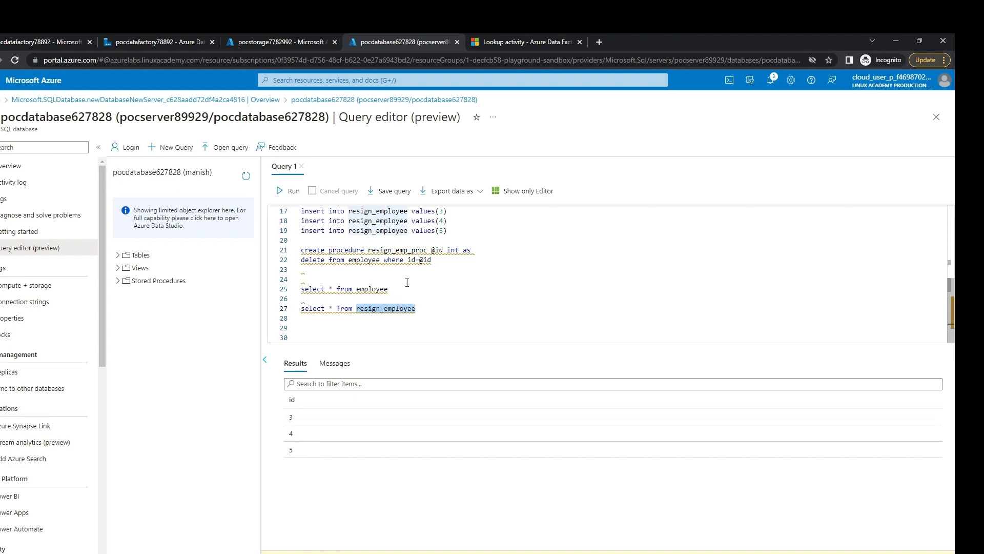
{"action": "double_click", "coordinate": [392, 251]}
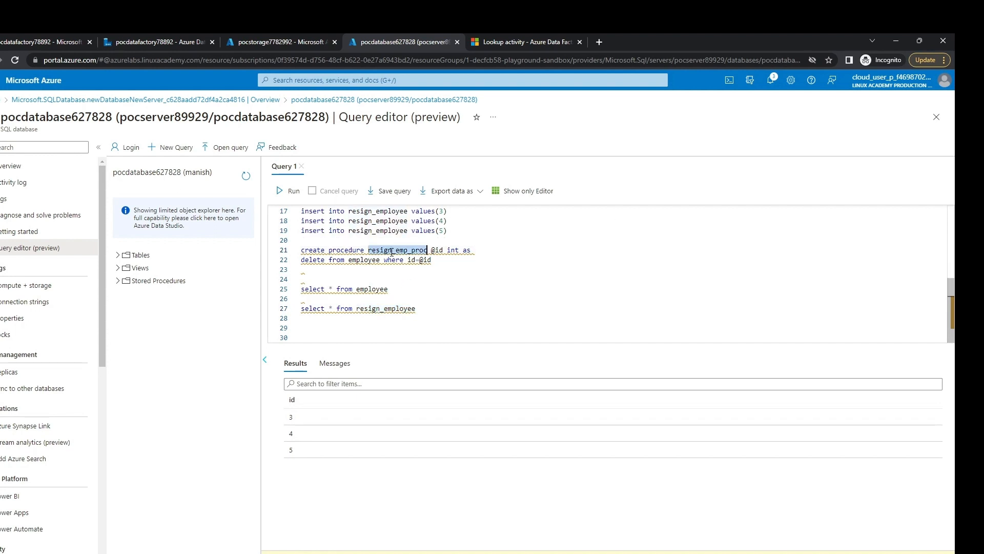
{"action": "double_click", "coordinate": [361, 260]}
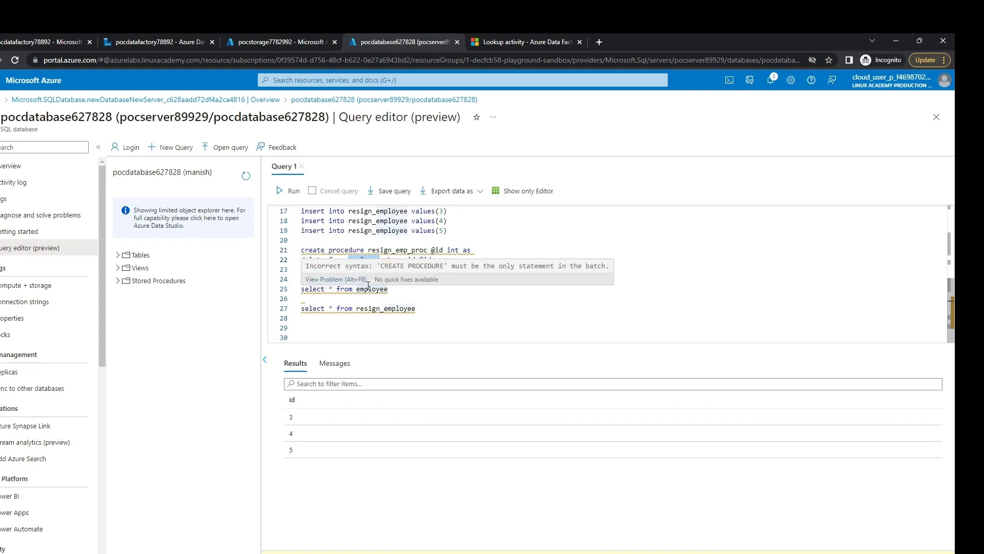
{"action": "double_click", "coordinate": [385, 310]}
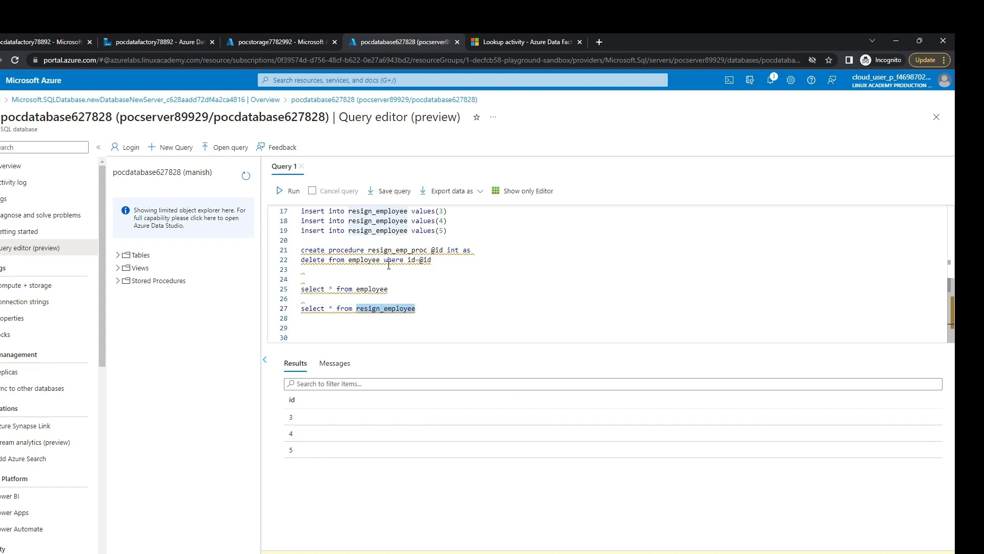
{"action": "double_click", "coordinate": [364, 261]}
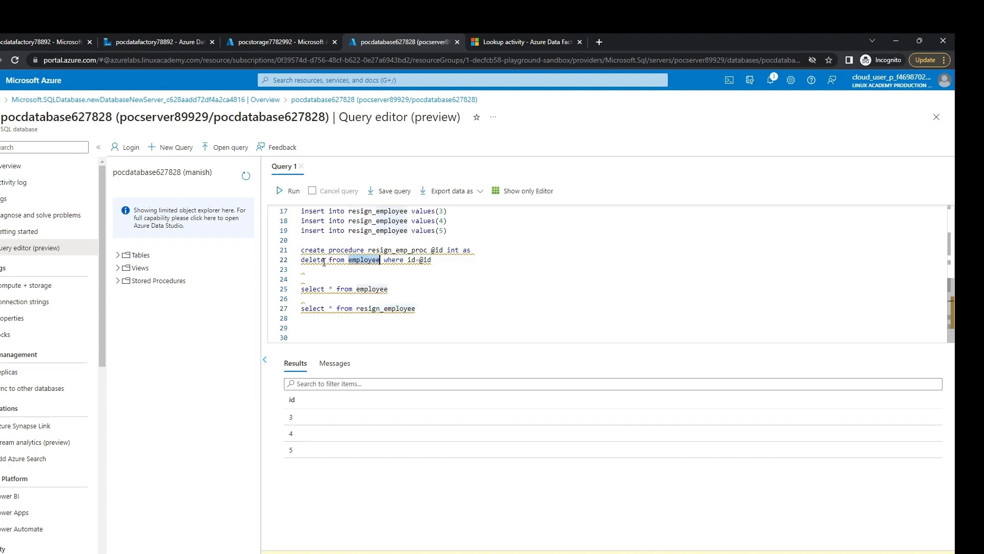
{"action": "double_click", "coordinate": [378, 290]}
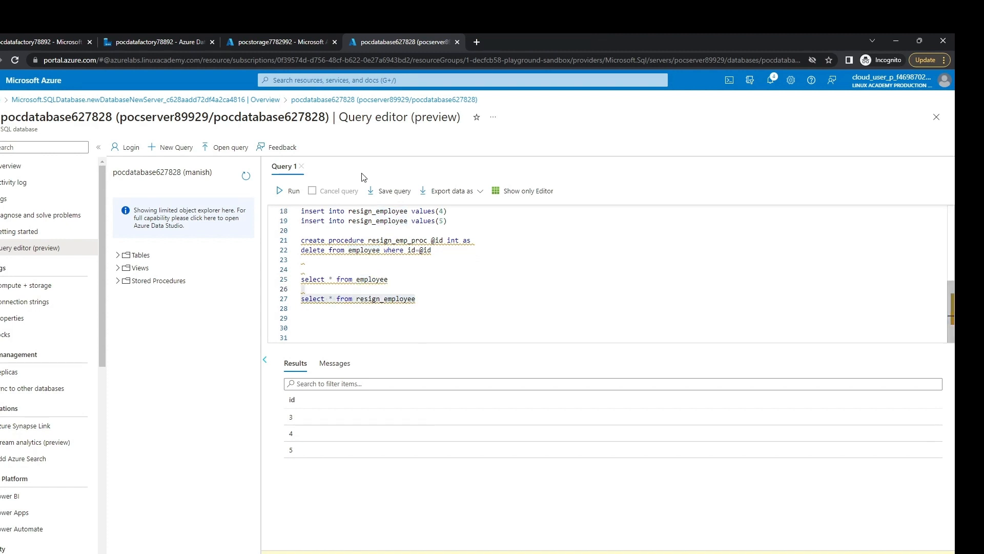
{"action": "left_click", "coordinate": [143, 34]}
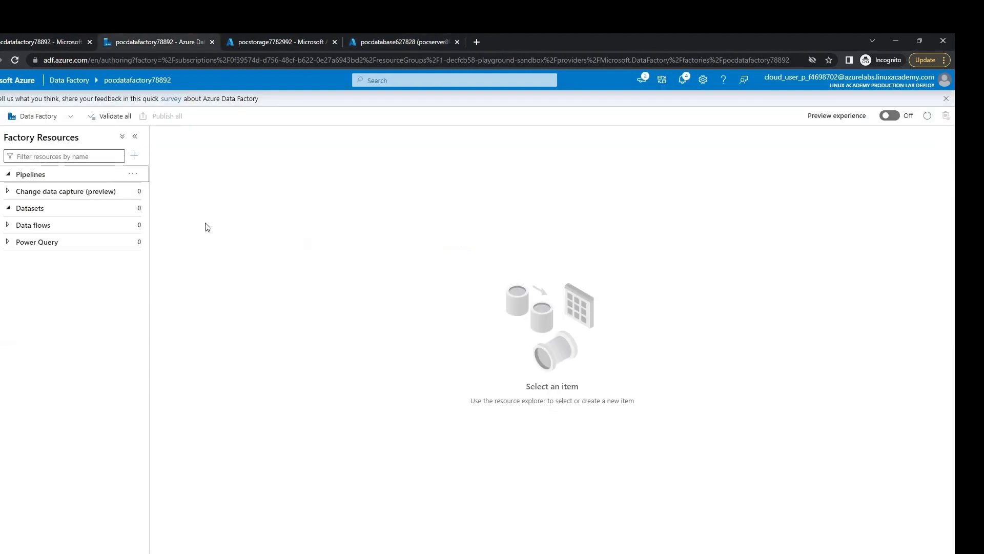
Create a new pipeline and add a Lookup activity to its canvas.
{"action": "left_click", "coordinate": [132, 174]}
{"action": "left_click", "coordinate": [147, 187]}
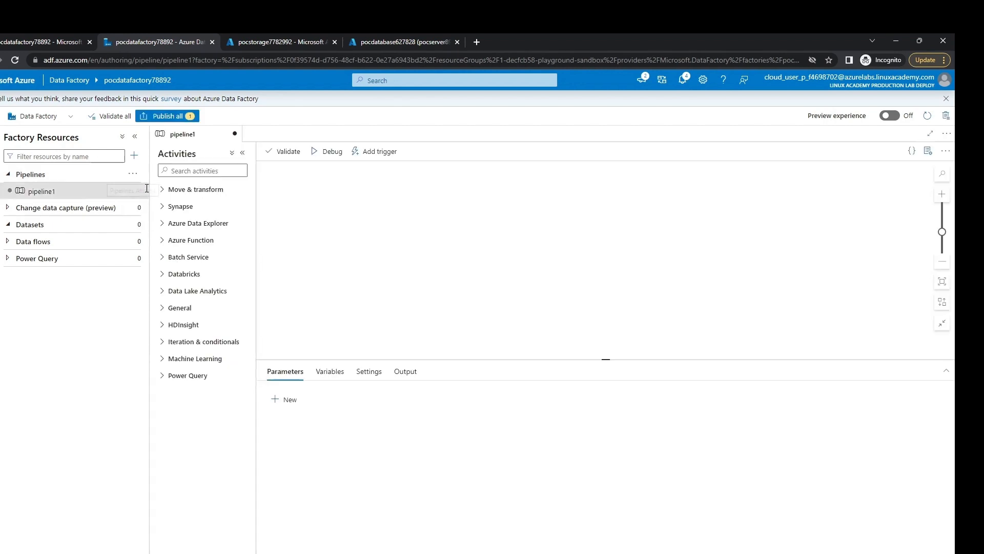
{"action": "left_click", "coordinate": [185, 171]}
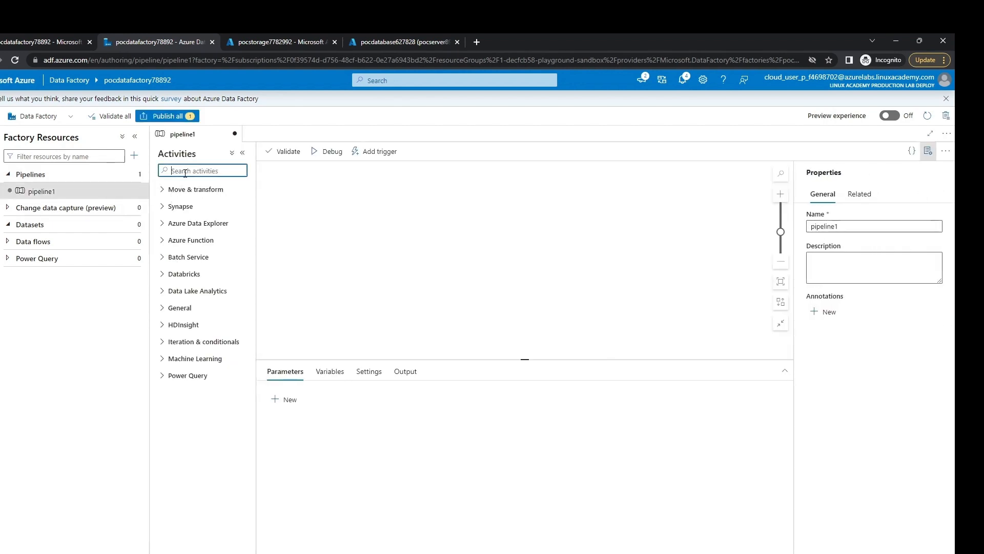
{"action": "type", "text": "lookup"}
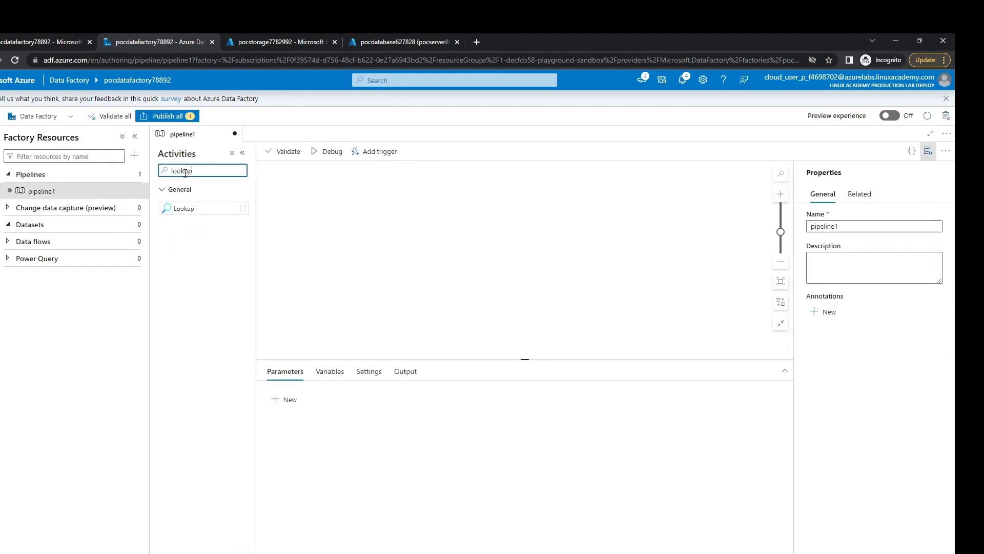
{"action": "left_click_drag", "start_coordinate": [193, 205], "coordinate": [365, 226]}
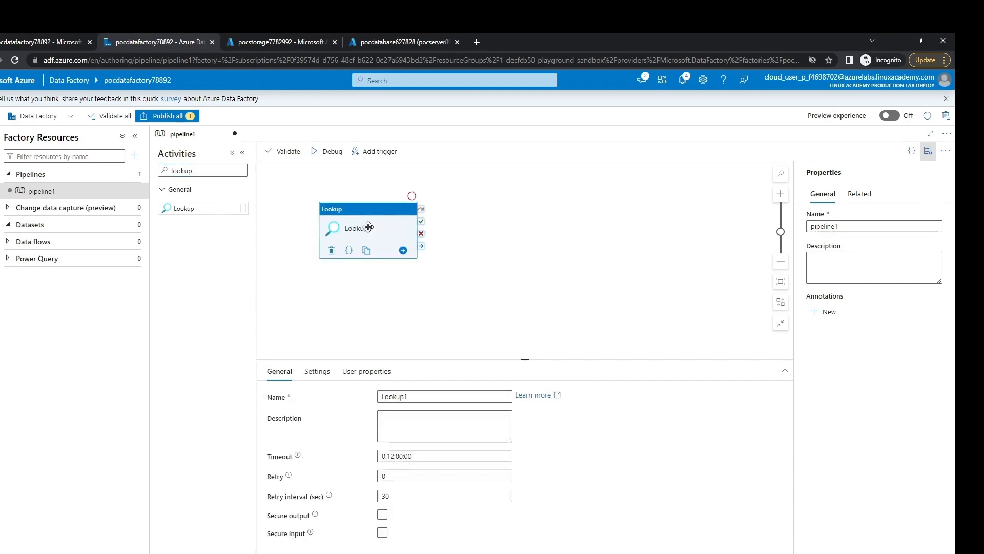
{"action": "left_click", "coordinate": [321, 371]}
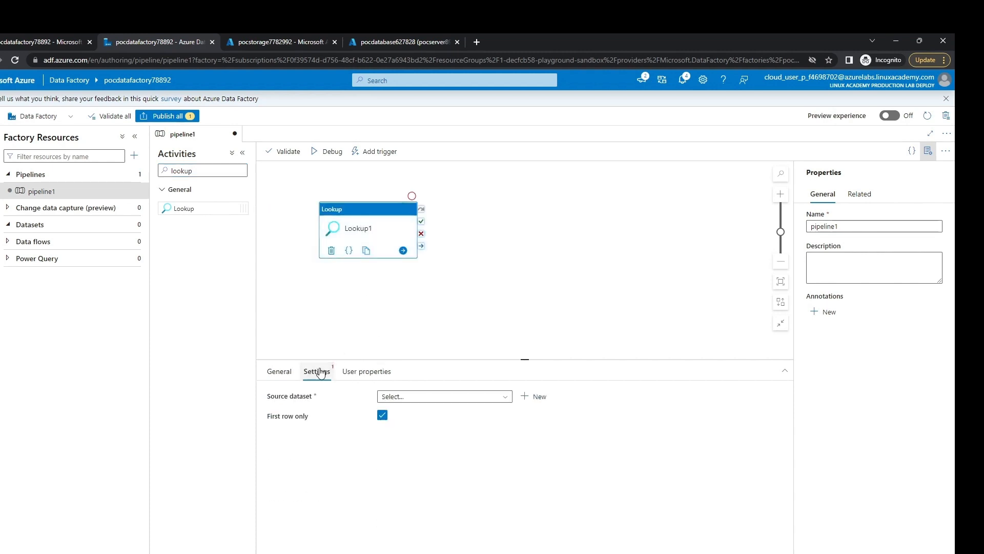
Start a new Azure SQL Database source dataset using the AzureSqlDatabase1 linked service.
{"action": "left_click", "coordinate": [414, 400]}
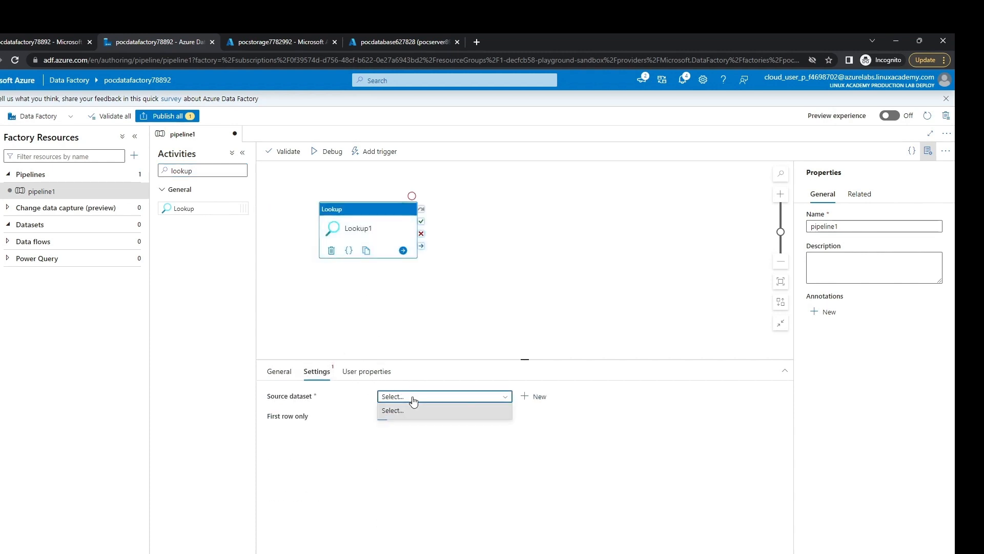
{"action": "left_click", "coordinate": [414, 400]}
{"action": "left_click", "coordinate": [533, 397]}
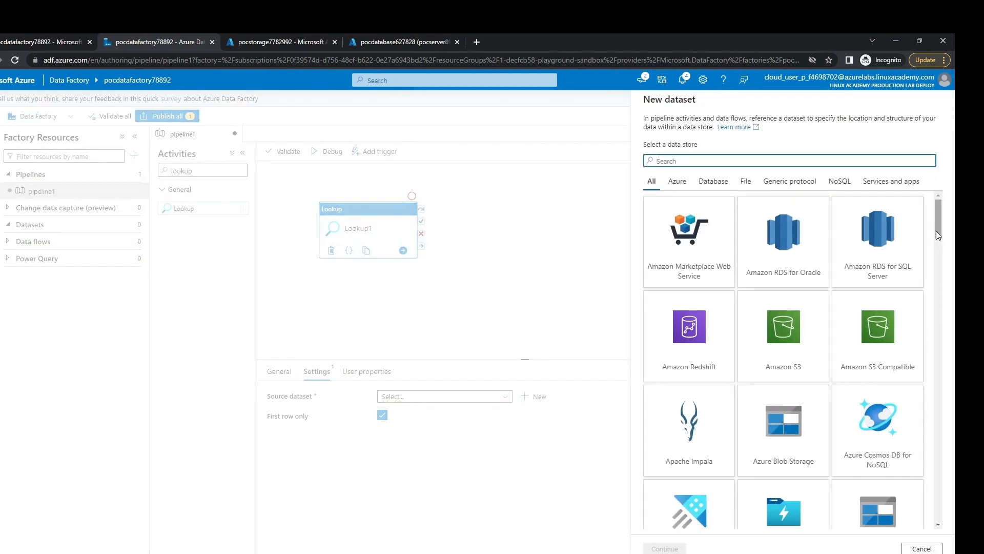
{"action": "left_click_drag", "start_coordinate": [937, 232], "coordinate": [948, 276]}
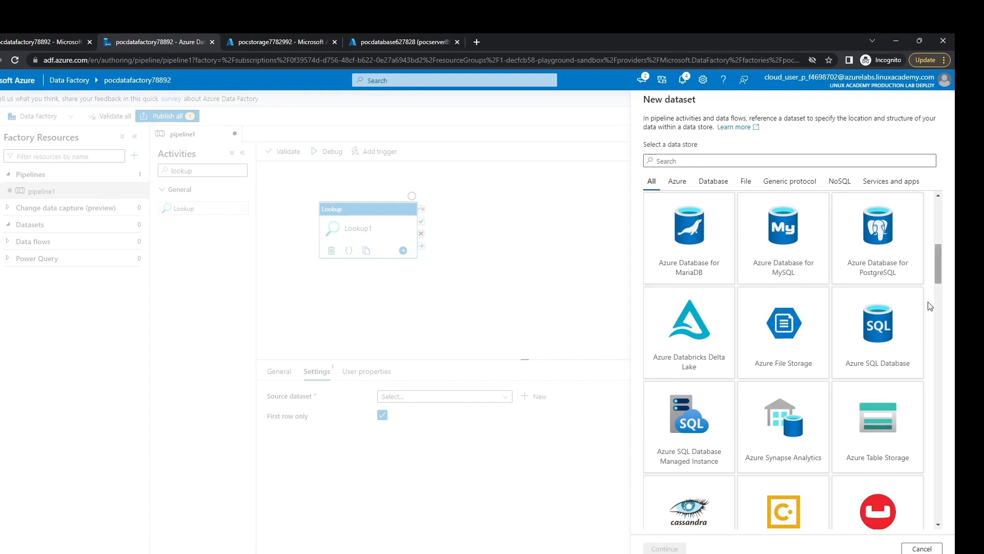
{"action": "left_click", "coordinate": [880, 359]}
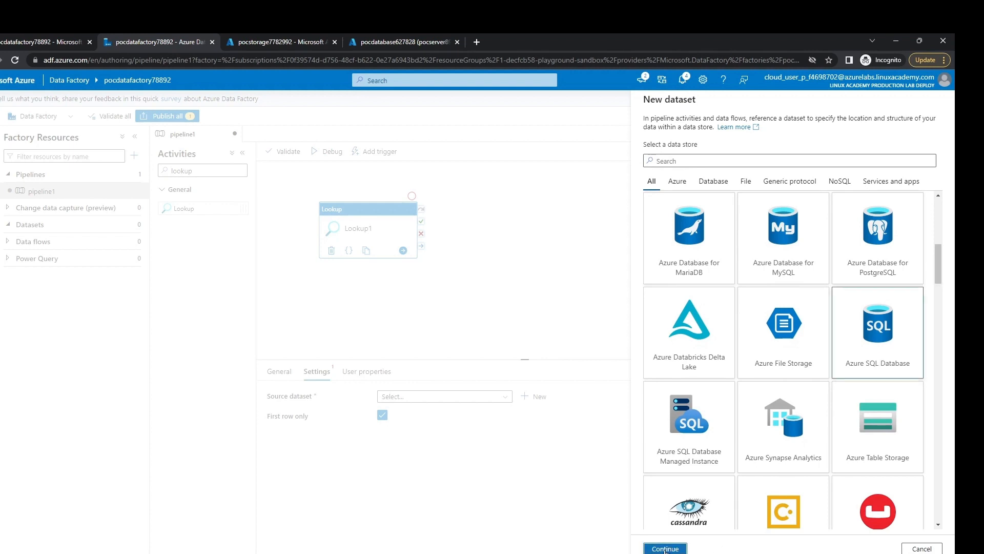
{"action": "left_click", "coordinate": [665, 548]}
{"action": "left_click", "coordinate": [660, 162]}
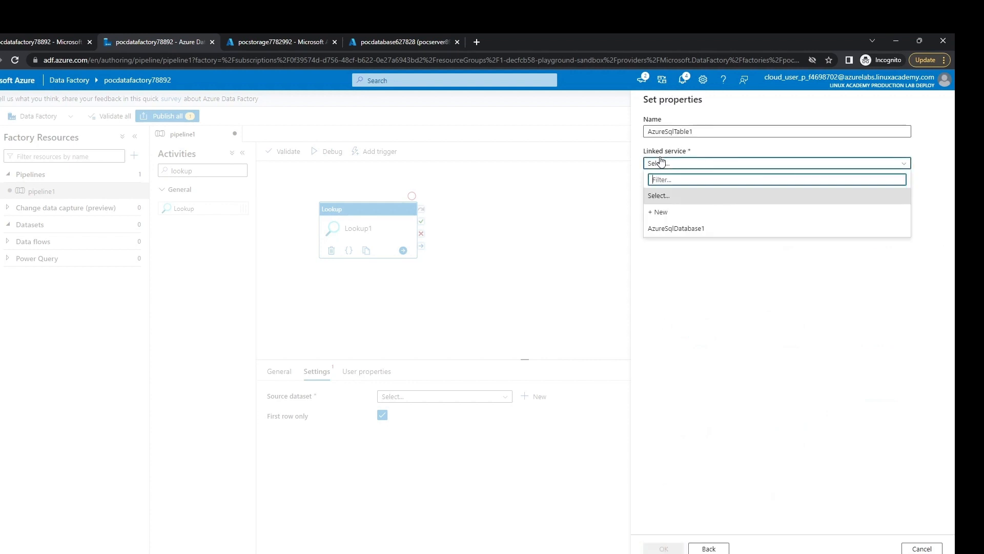
{"action": "left_click", "coordinate": [673, 232]}
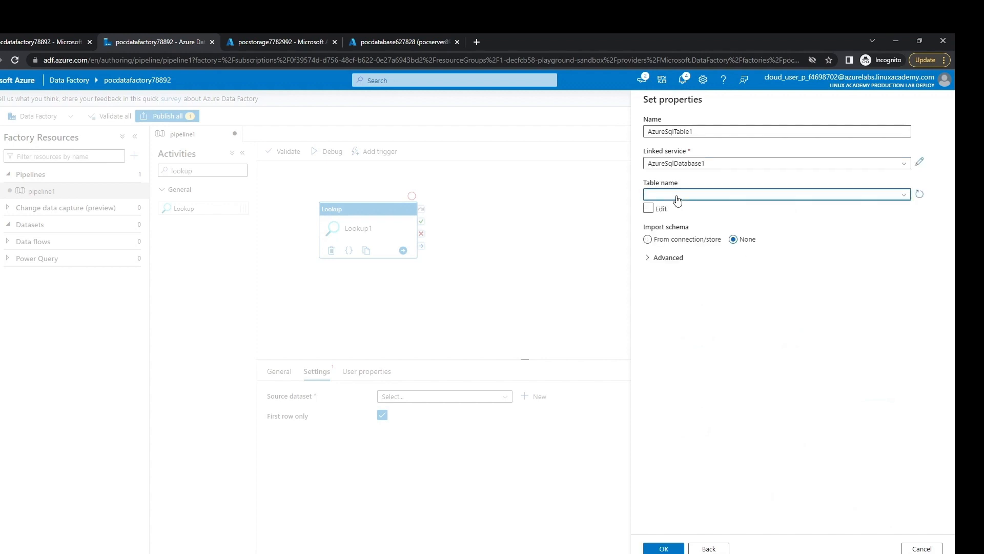
Point the new dataset at the dbo.resign_employee table and confirm it.
{"action": "left_click", "coordinate": [677, 199]}
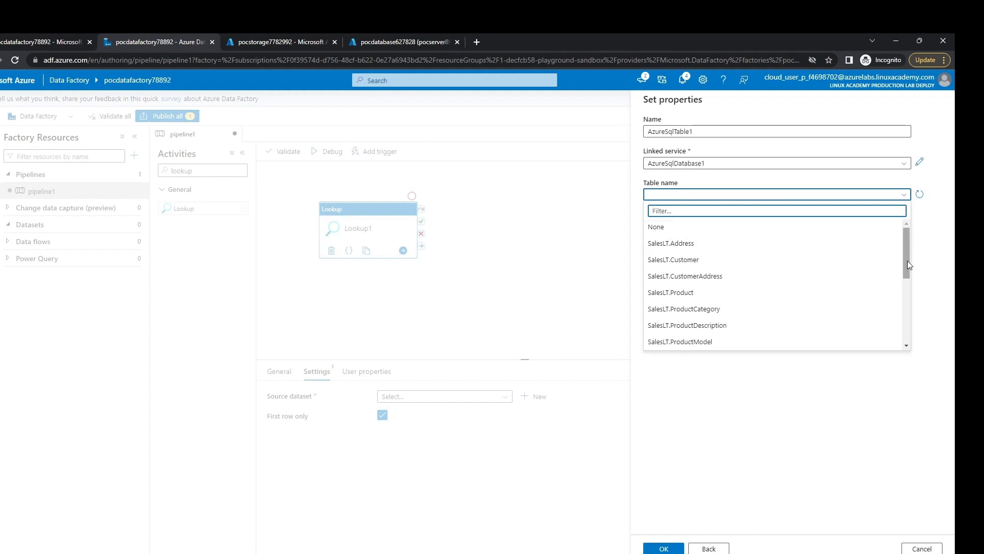
{"action": "left_click_drag", "start_coordinate": [906, 260], "coordinate": [914, 331]}
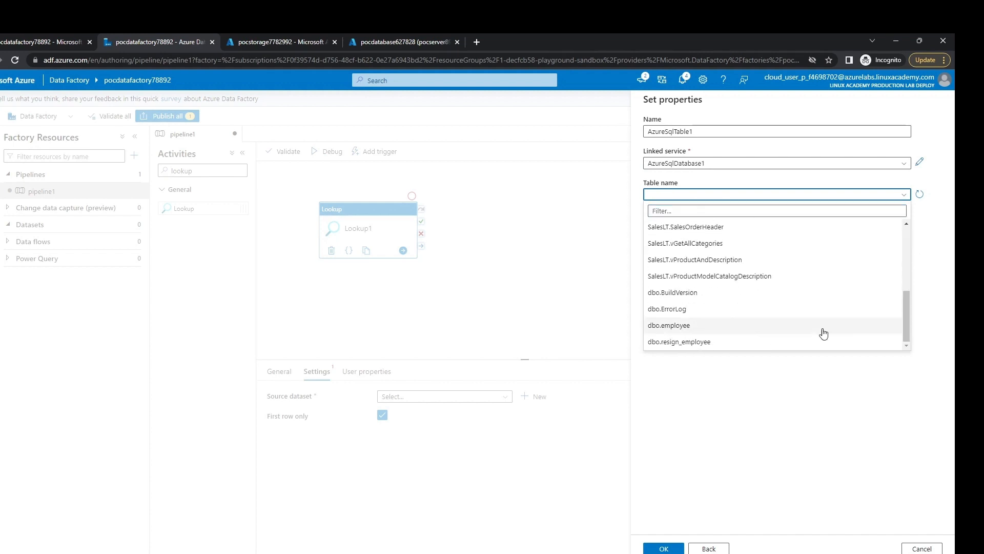
{"action": "left_click", "coordinate": [704, 328]}
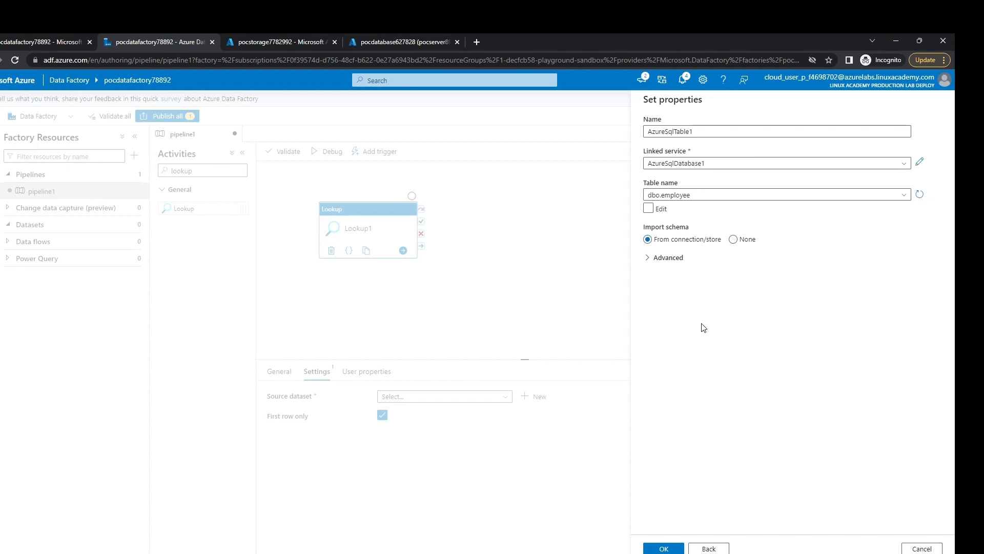
{"action": "left_click", "coordinate": [731, 199]}
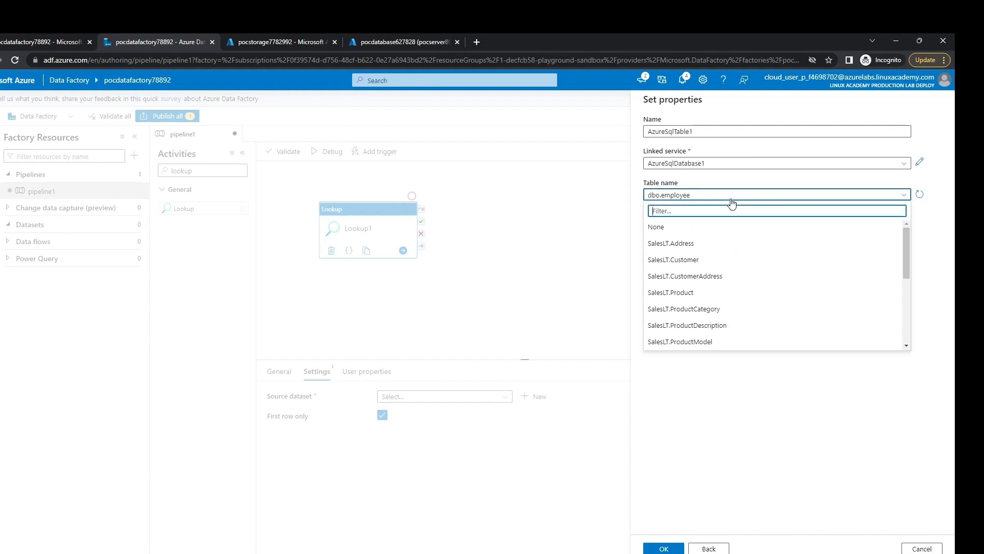
{"action": "left_click_drag", "start_coordinate": [909, 252], "coordinate": [923, 351]}
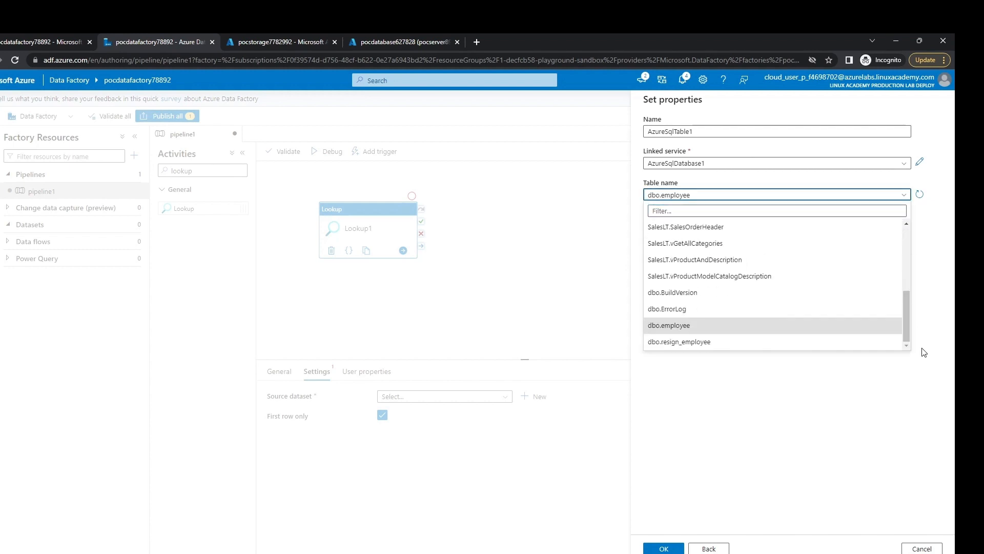
{"action": "left_click", "coordinate": [710, 345]}
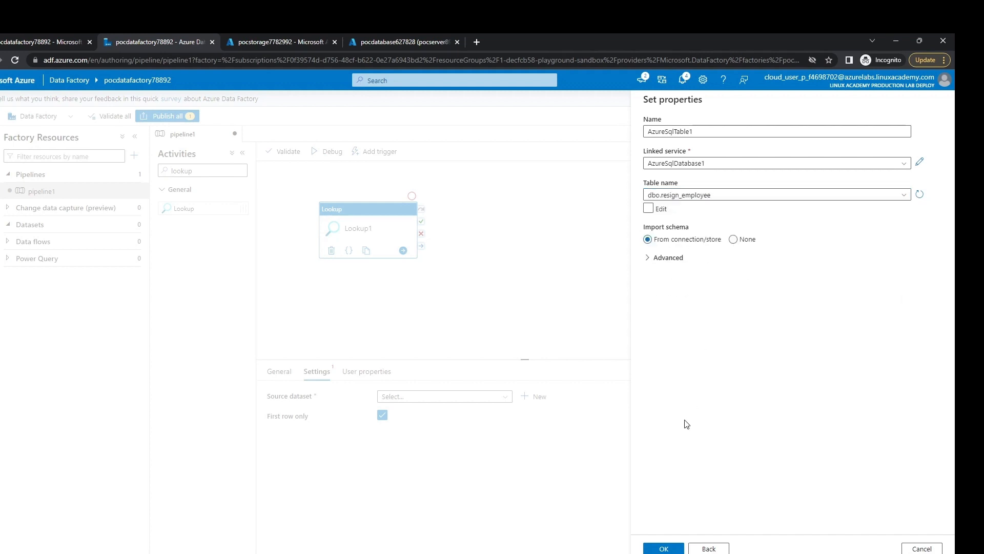
{"action": "left_click", "coordinate": [664, 548]}
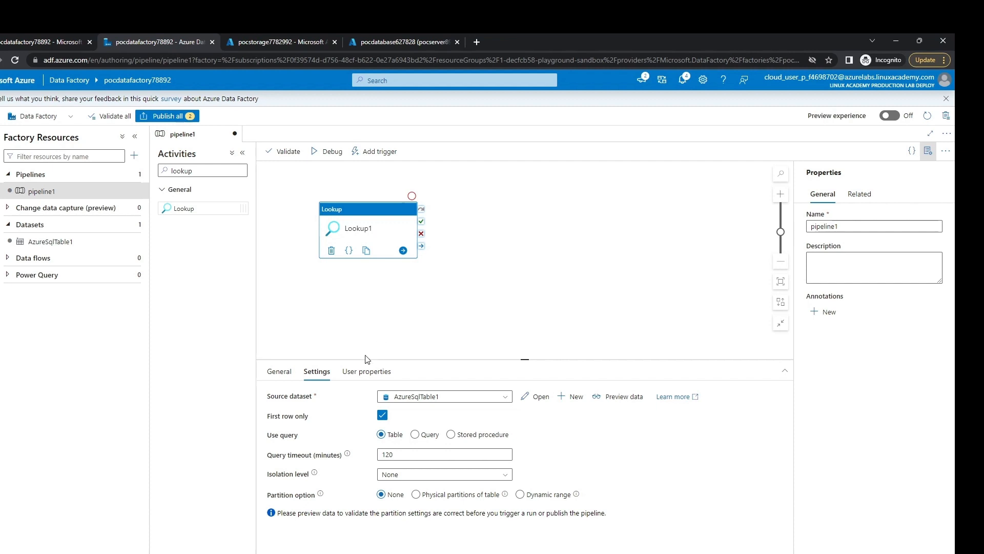
Uncheck First row only on Lookup1 and preview its data, showing ids 3, 4 and 5.
{"action": "left_click", "coordinate": [622, 397]}
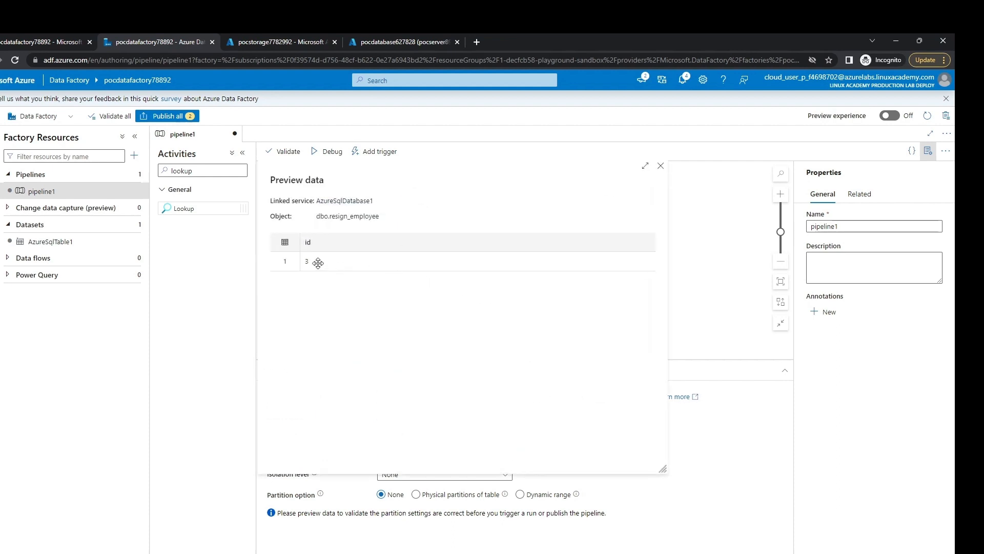
{"action": "left_click", "coordinate": [660, 166]}
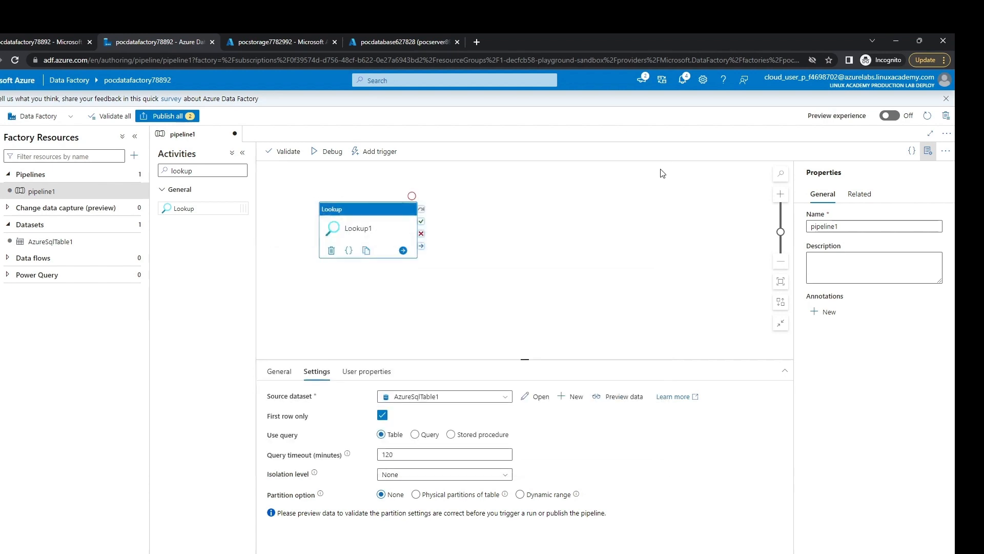
{"action": "left_click", "coordinate": [382, 414]}
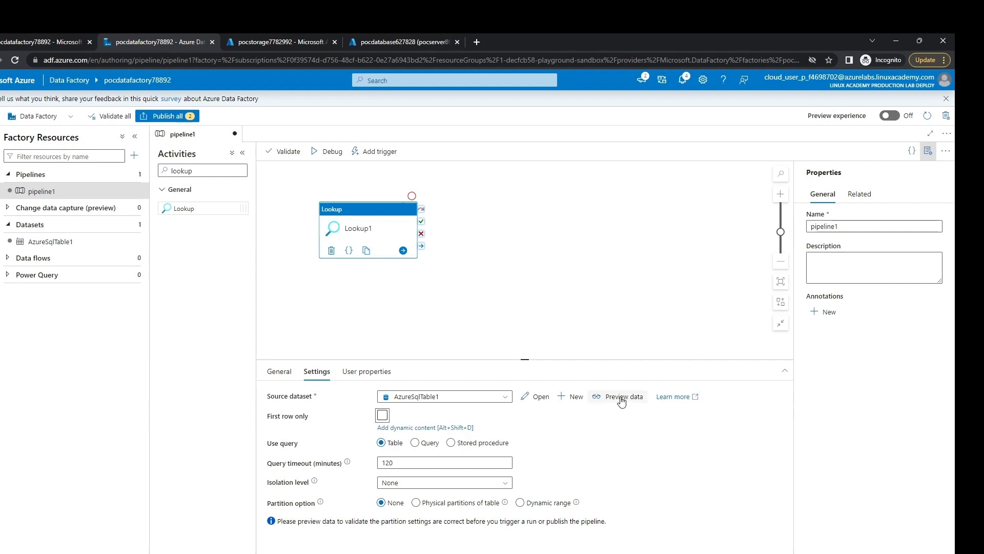
{"action": "left_click", "coordinate": [621, 398]}
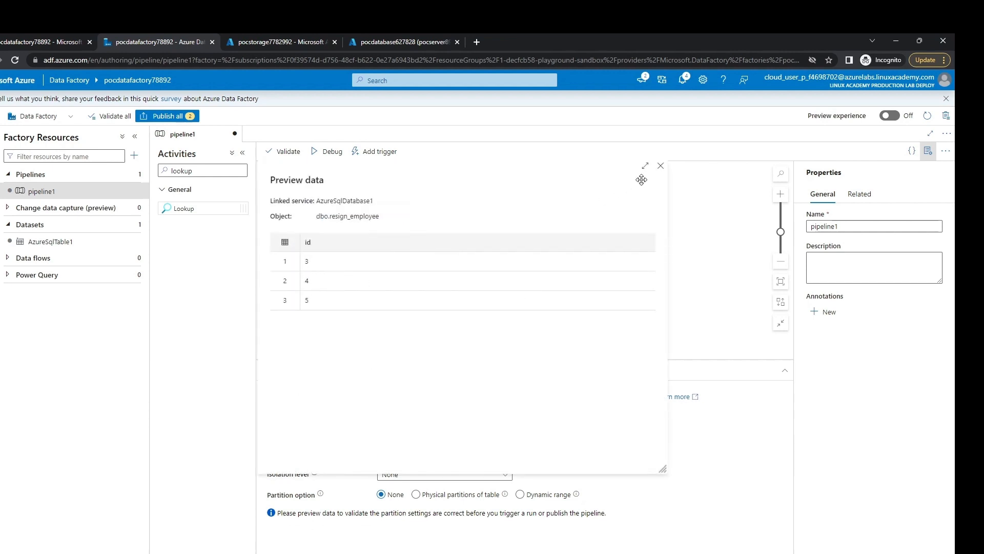
{"action": "left_click", "coordinate": [661, 166]}
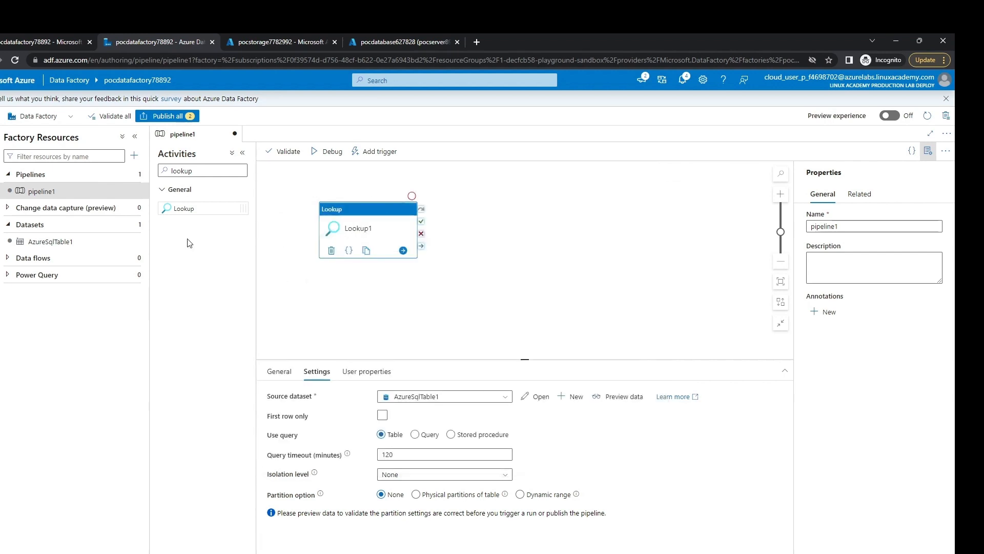
{"action": "left_click", "coordinate": [196, 173]}
{"action": "key", "text": "BackSpace"}
{"action": "key", "text": "BackSpace"}
{"action": "key", "text": "BackSpace"}
{"action": "key", "text": "BackSpace"}
{"action": "key", "text": "BackSpace"}
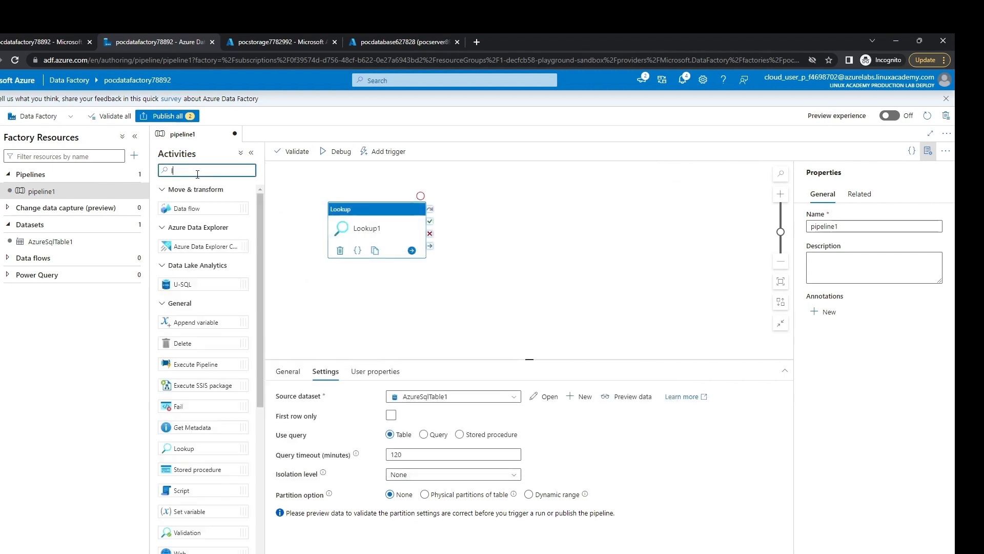
Add a ForEach activity and connect it to run after Lookup1 succeeds.
{"action": "key", "text": "BackSpace"}
{"action": "type", "text": "for"}
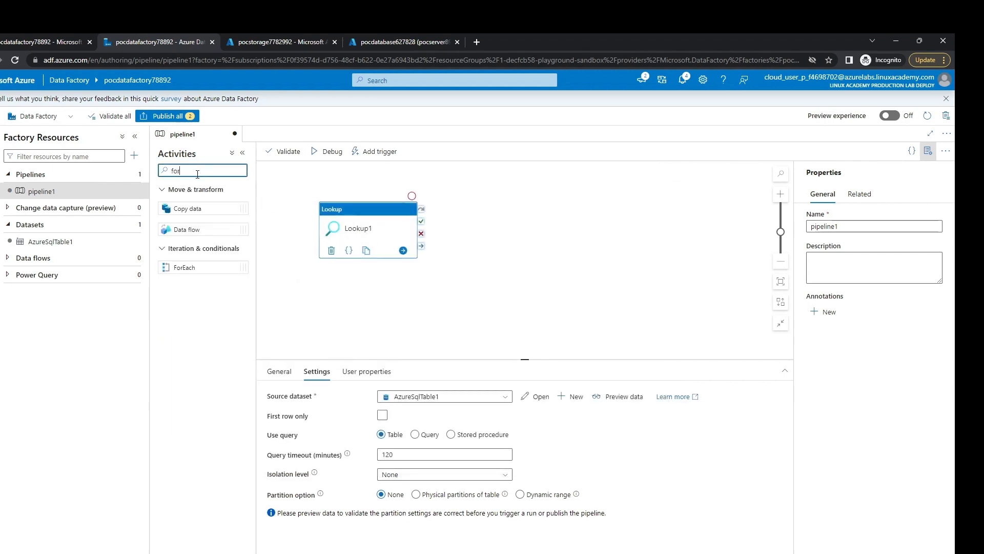
{"action": "left_click_drag", "start_coordinate": [188, 267], "coordinate": [532, 216]}
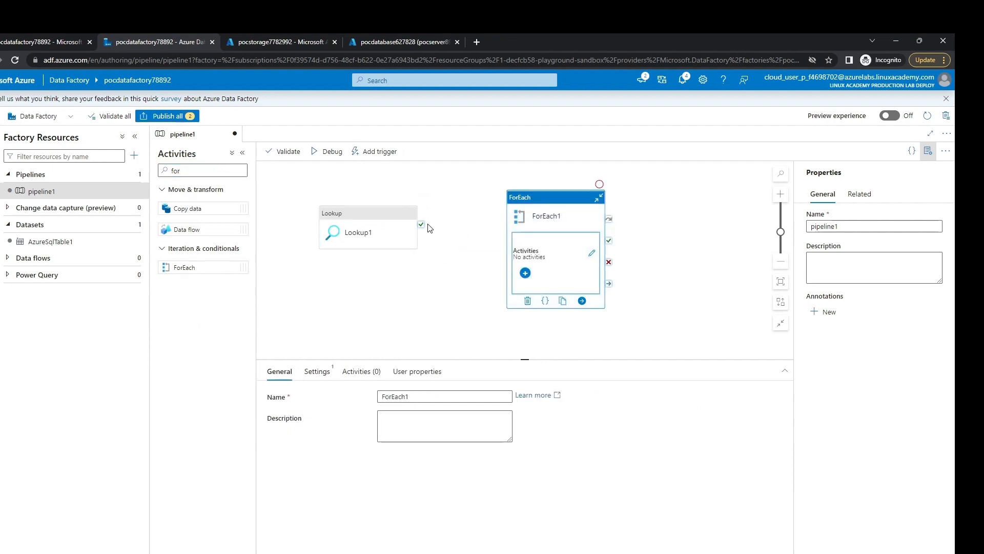
{"action": "left_click_drag", "start_coordinate": [421, 225], "coordinate": [513, 253]}
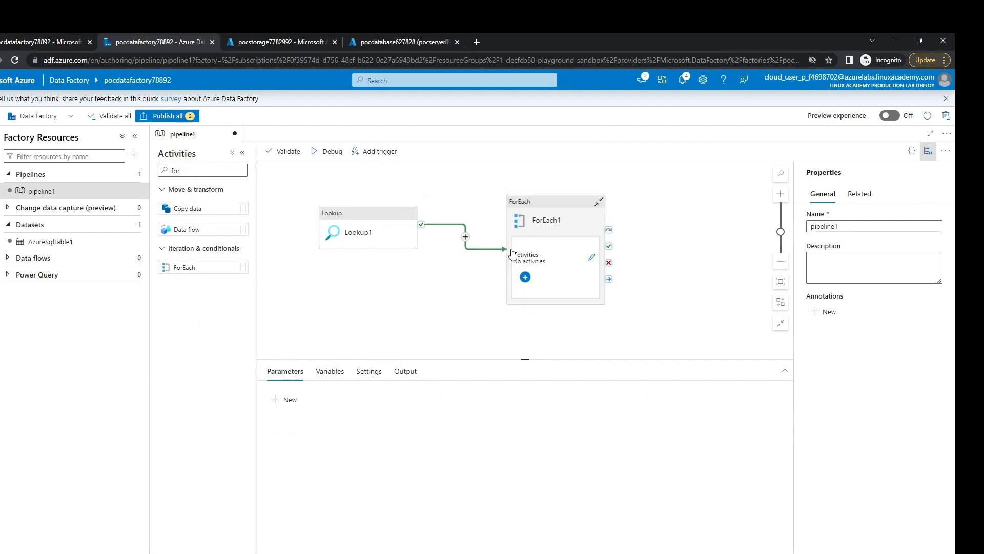
{"action": "left_click", "coordinate": [535, 206]}
{"action": "left_click", "coordinate": [310, 378]}
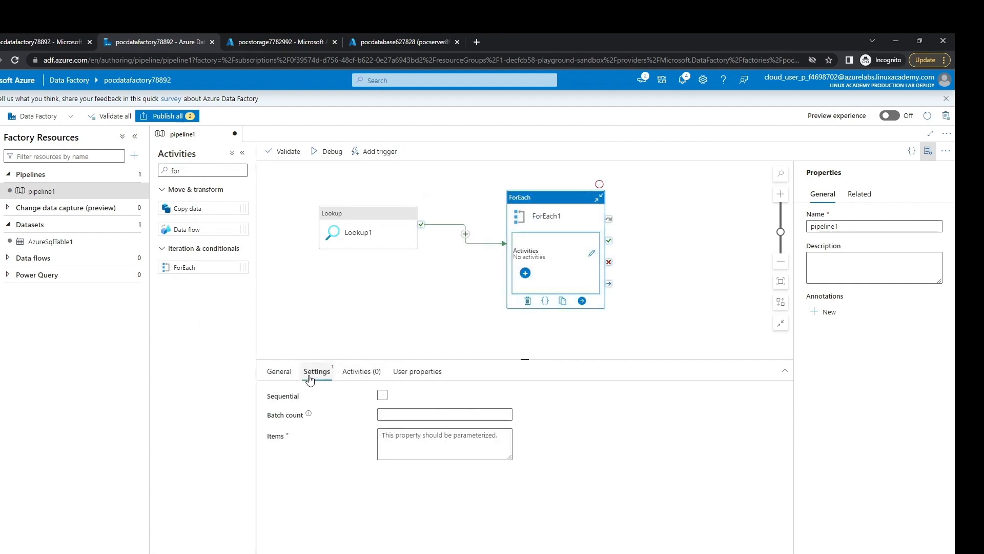
{"action": "left_click", "coordinate": [382, 395]}
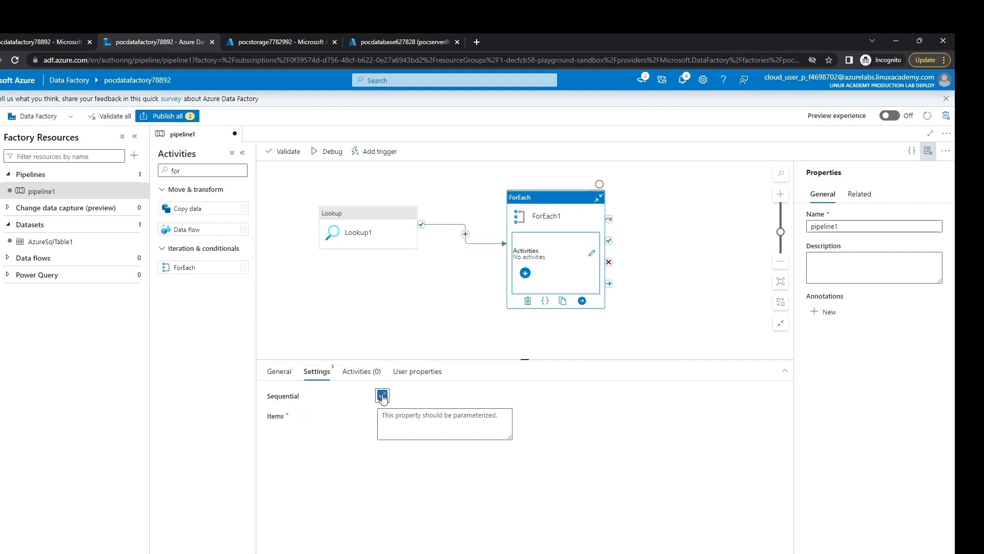
{"action": "left_click", "coordinate": [416, 415]}
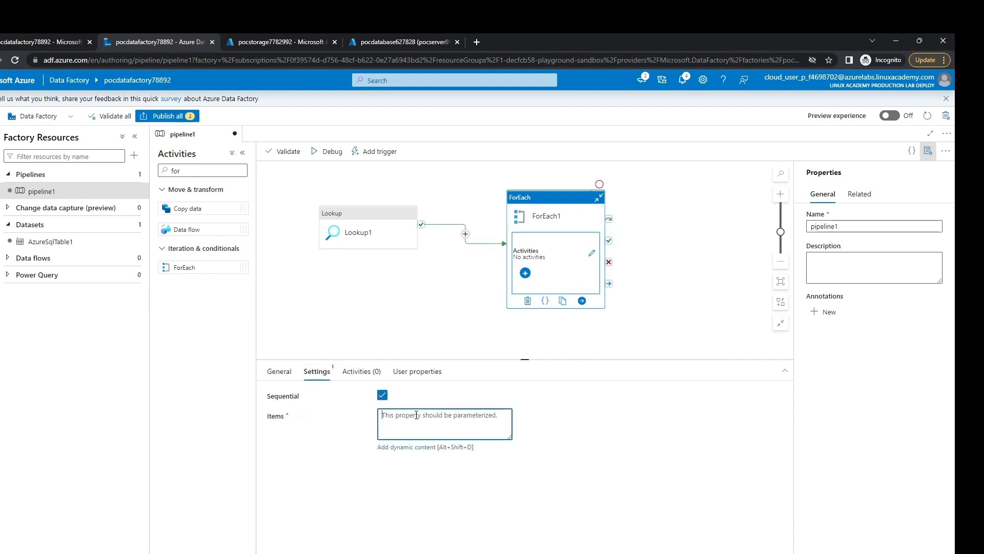
{"action": "left_click", "coordinate": [404, 449]}
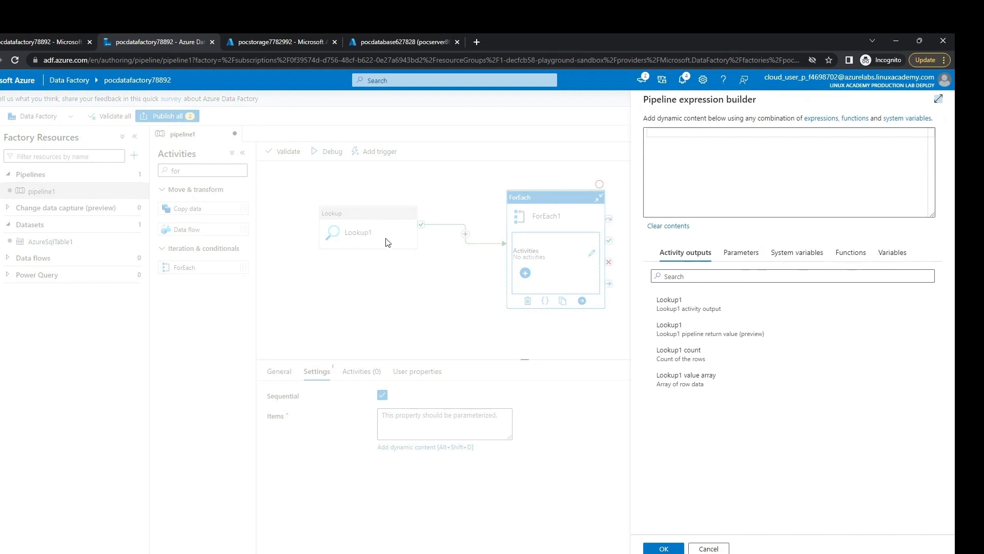
{"action": "left_click", "coordinate": [700, 384]}
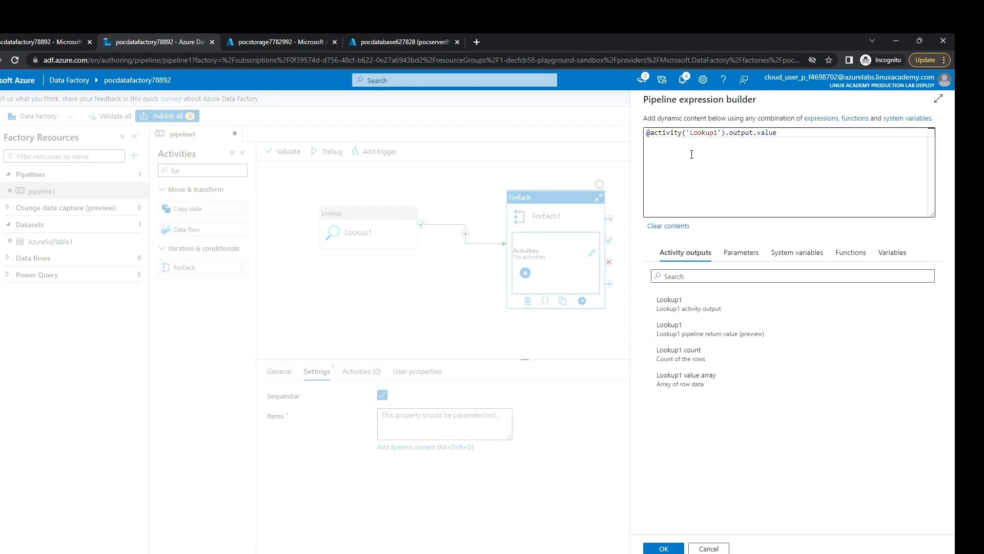
{"action": "left_click", "coordinate": [662, 547]}
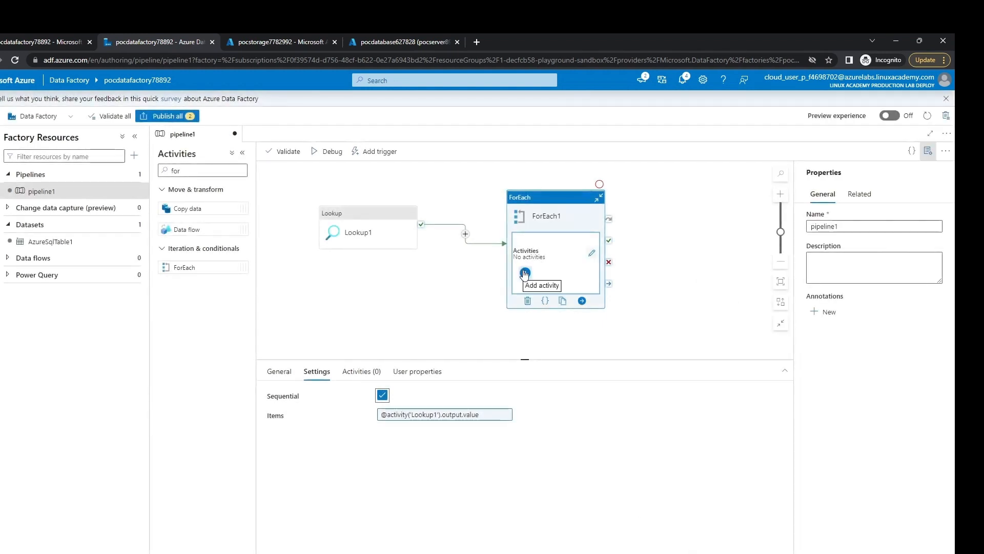
Add a Stored procedure activity inside the ForEach1 loop.
{"action": "left_click", "coordinate": [524, 273]}
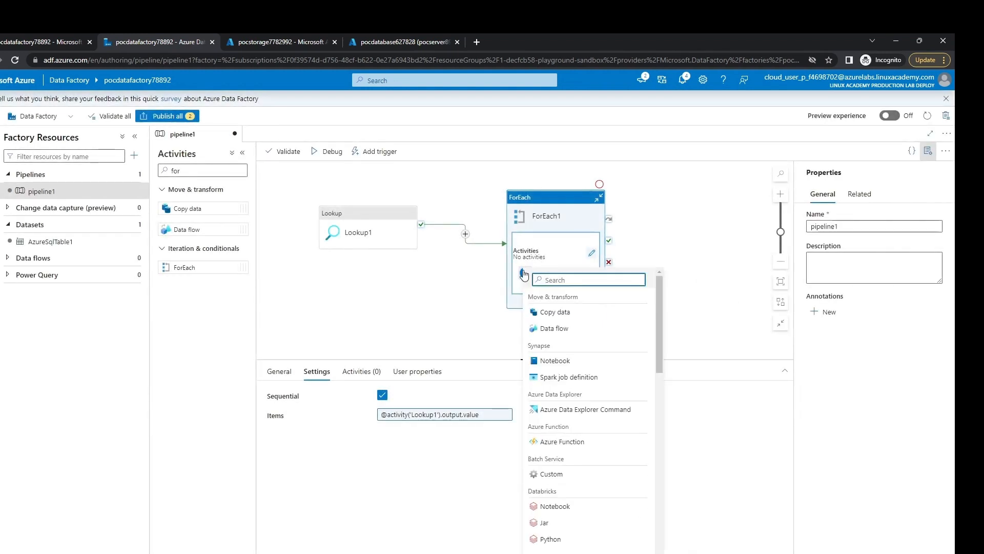
{"action": "type", "text": "store"}
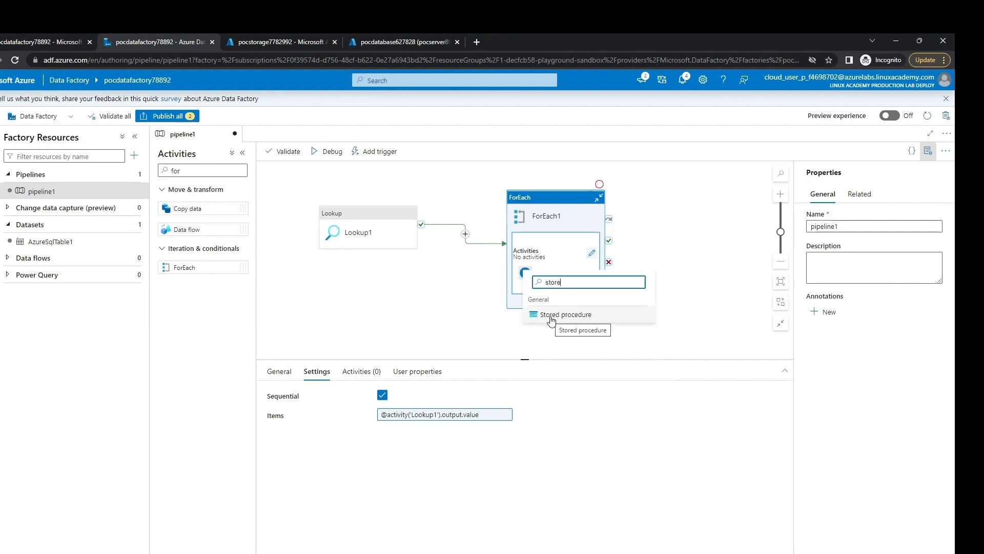
{"action": "left_click", "coordinate": [551, 315]}
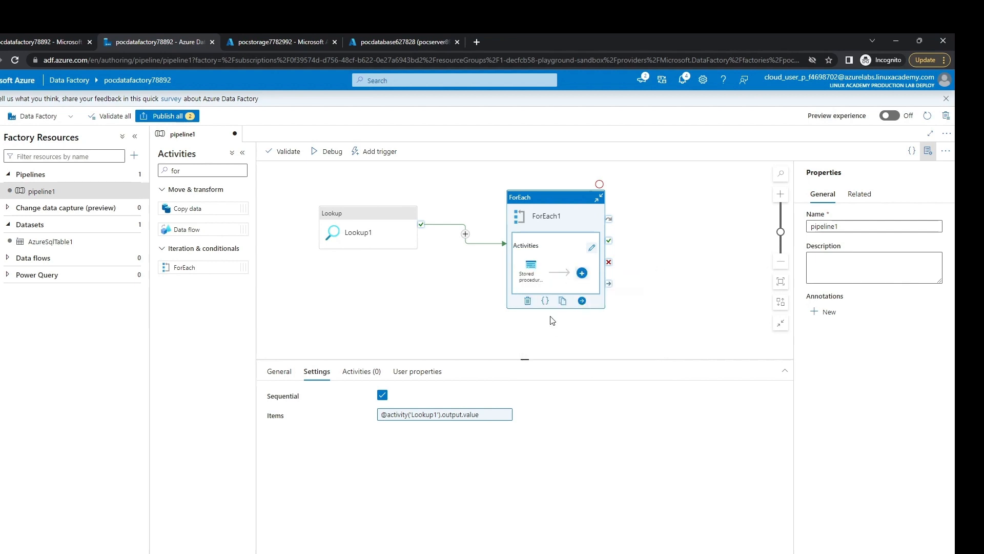
{"action": "left_click", "coordinate": [532, 266]}
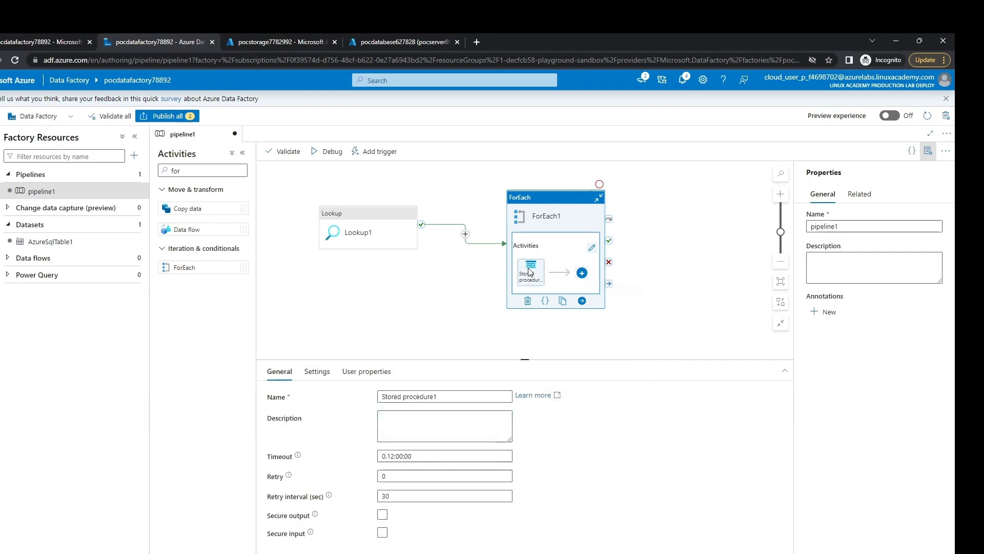
{"action": "left_click", "coordinate": [317, 371]}
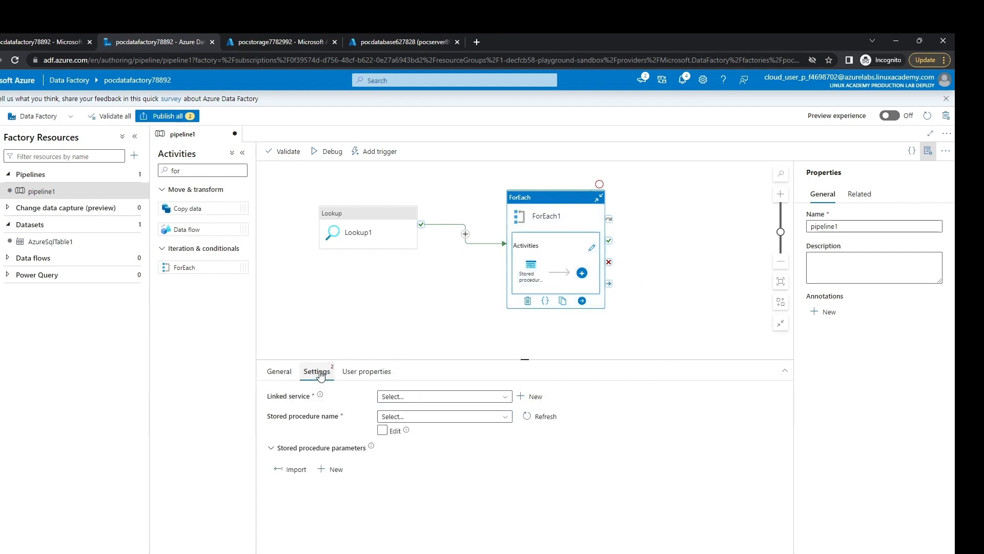
Link it to AzureSqlDatabase1, choose [dbo].[resign_emp_proc] and import its id parameter.
{"action": "left_click", "coordinate": [418, 397]}
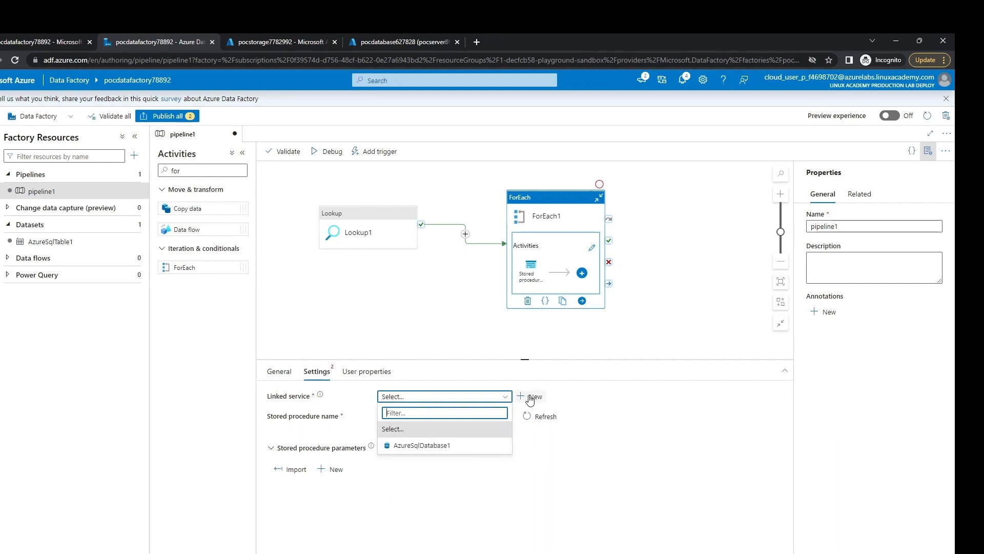
{"action": "left_click", "coordinate": [444, 446]}
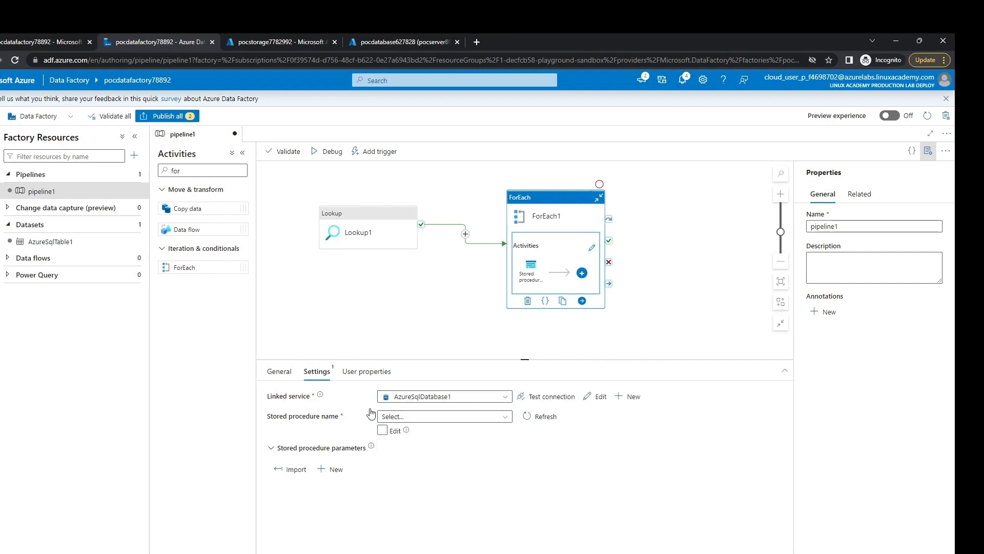
{"action": "left_click", "coordinate": [506, 420]}
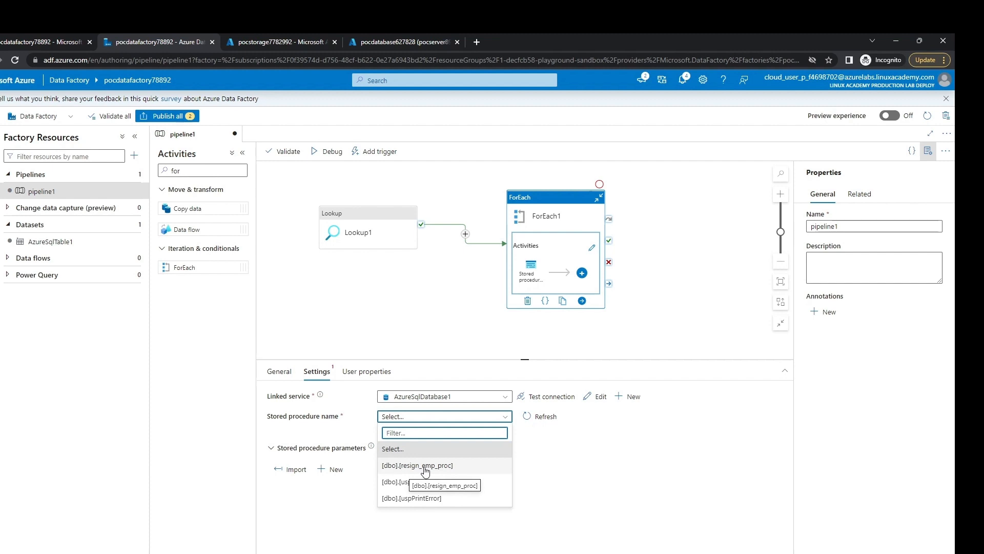
{"action": "left_click", "coordinate": [425, 468]}
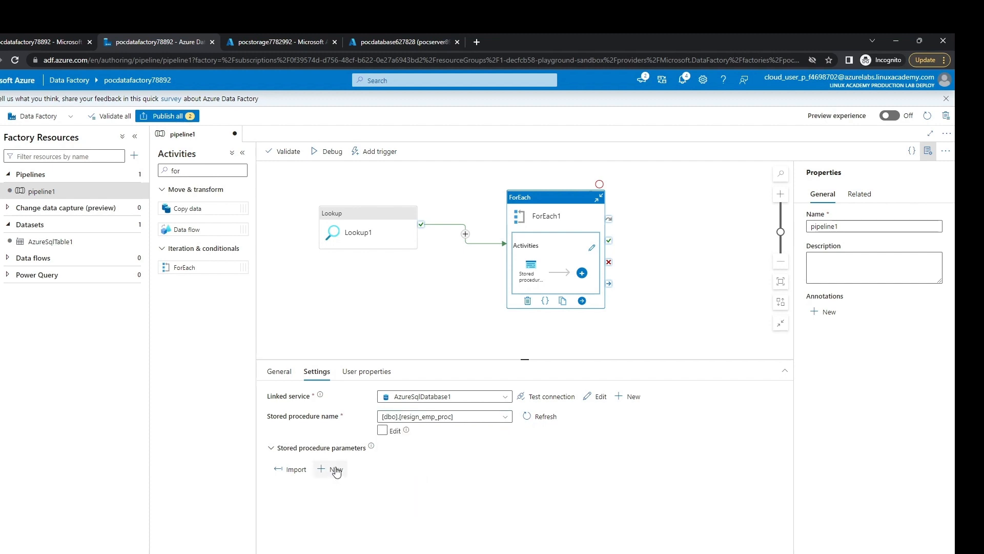
{"action": "left_click", "coordinate": [290, 470]}
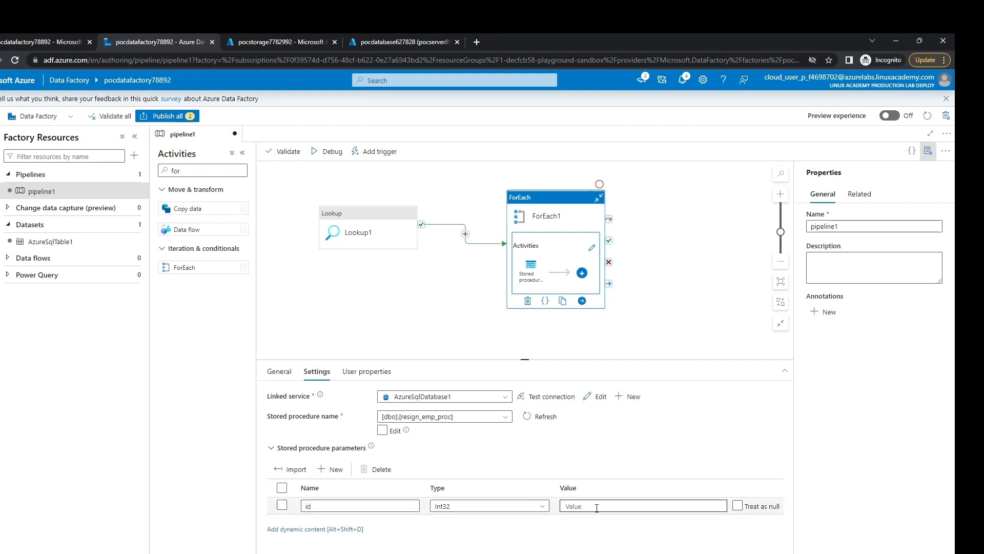
{"action": "left_click", "coordinate": [597, 508]}
{"action": "left_click", "coordinate": [592, 517]}
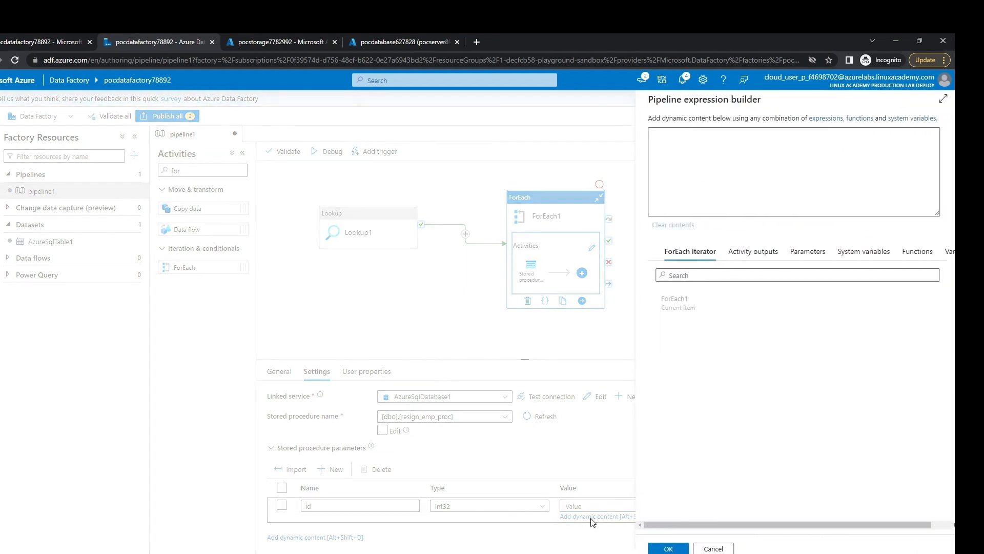
{"action": "left_click", "coordinate": [676, 308]}
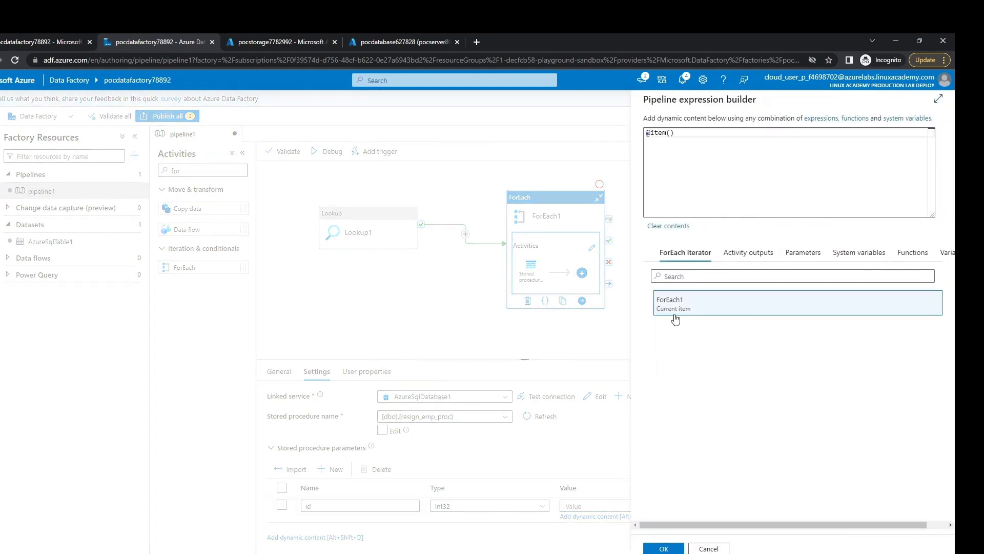
{"action": "type", "text": ".id"}
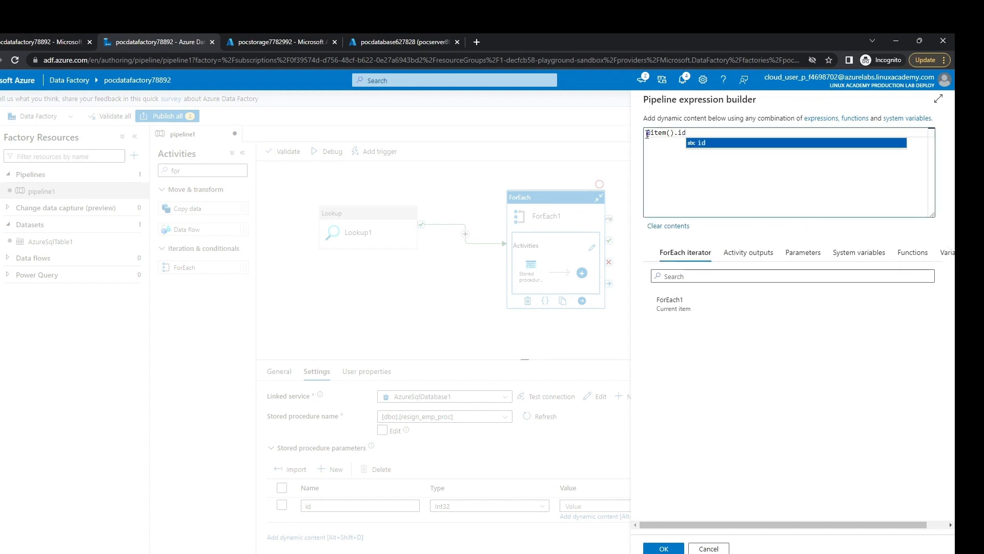
{"action": "left_click", "coordinate": [654, 135]}
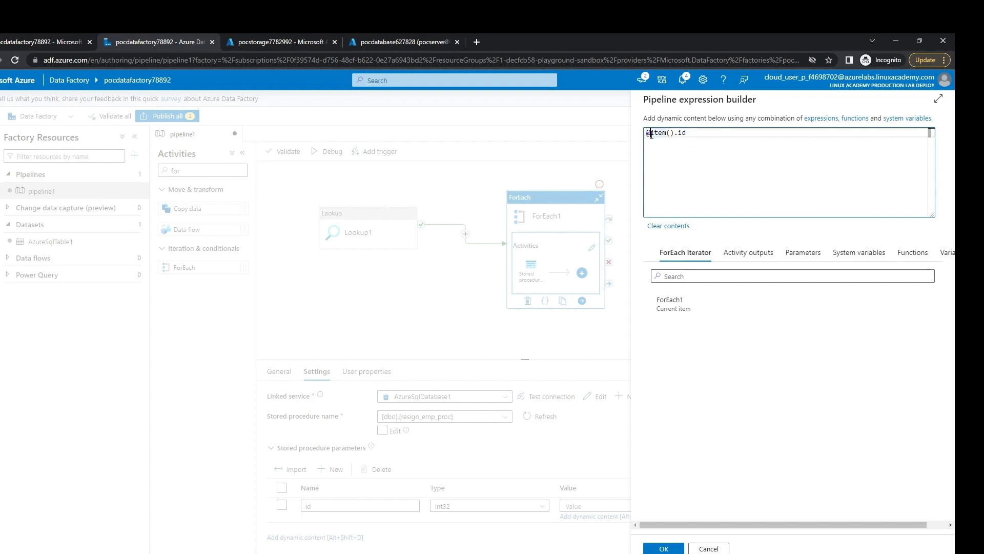
{"action": "type", "text": "string("}
{"action": "left_click", "coordinate": [661, 548]}
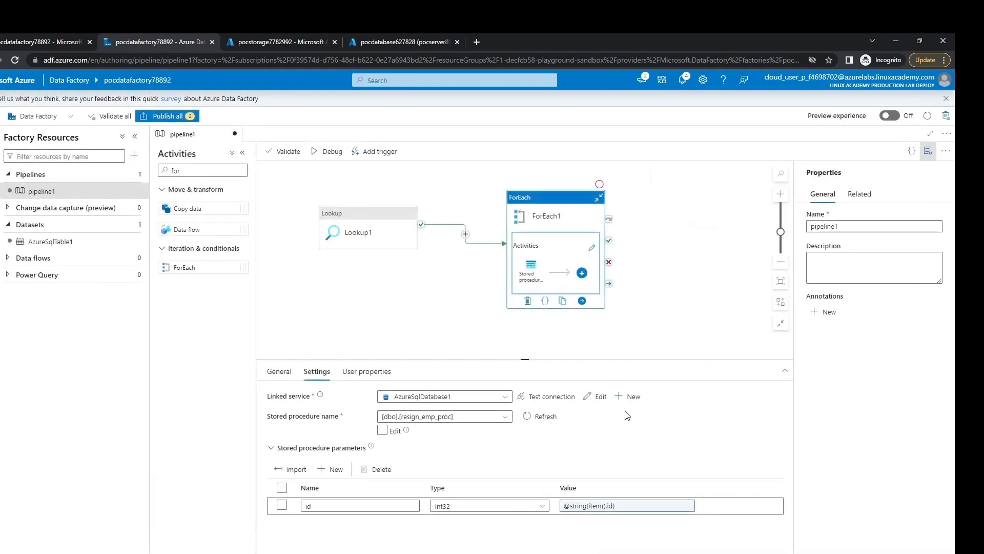
Debug-run pipeline1 and inspect Lookup1's output listing ids 3, 4 and 5.
{"action": "left_click", "coordinate": [378, 152]}
{"action": "left_click", "coordinate": [293, 183]}
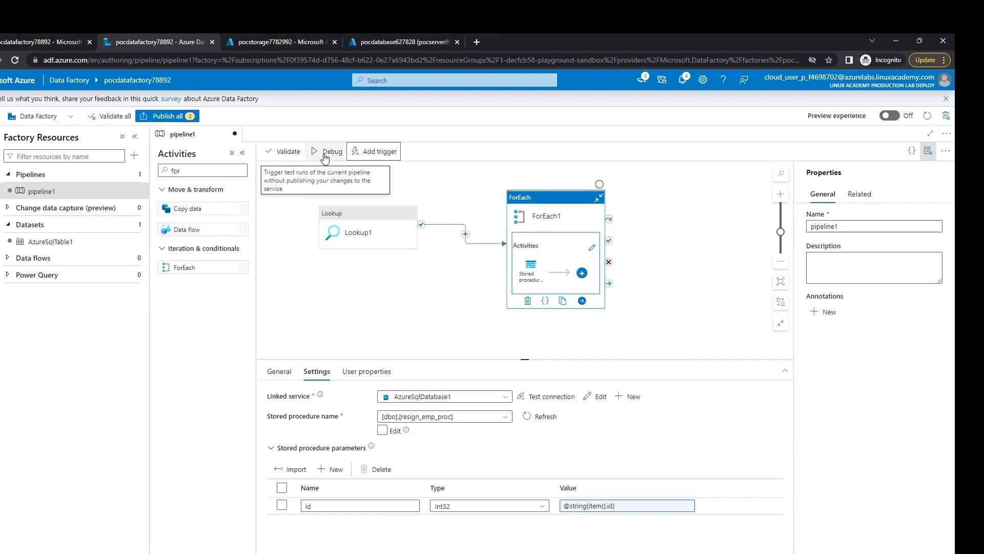
{"action": "left_click", "coordinate": [326, 155]}
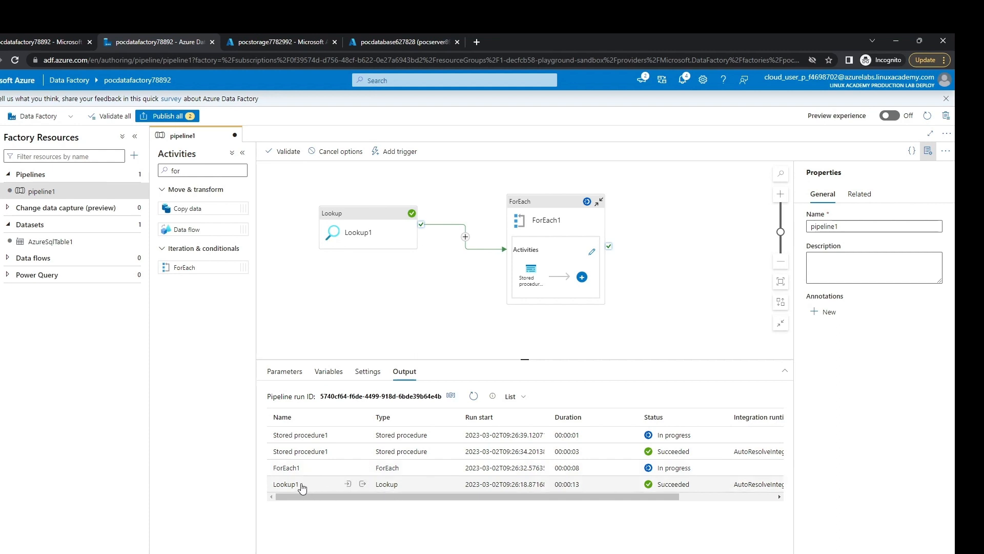
{"action": "left_click", "coordinate": [363, 484]}
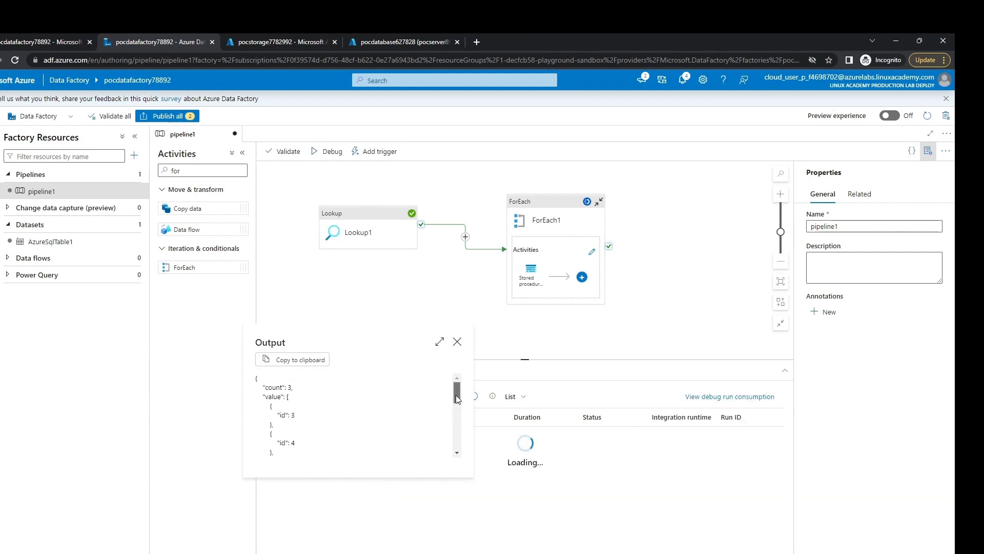
{"action": "left_click_drag", "start_coordinate": [457, 395], "coordinate": [458, 409]}
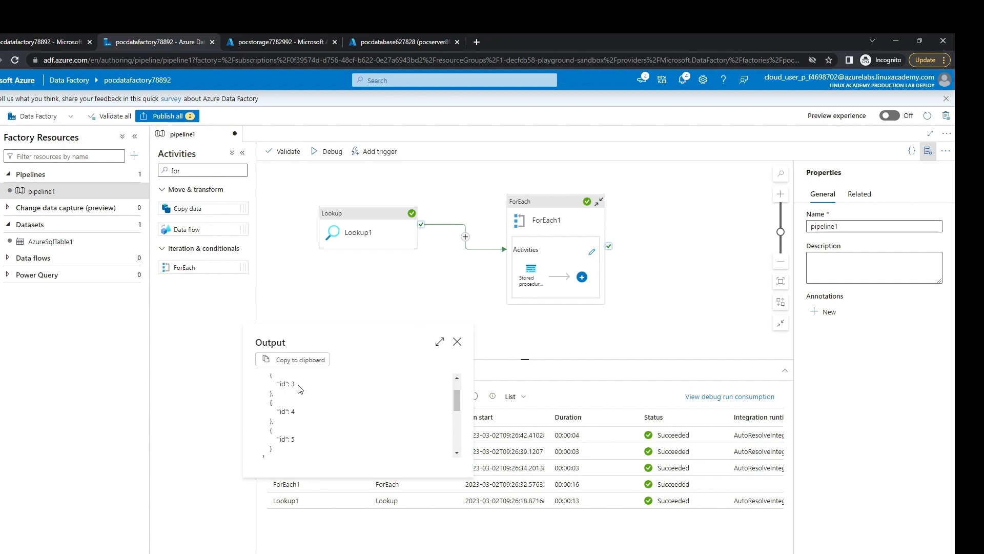
{"action": "left_click", "coordinate": [457, 341]}
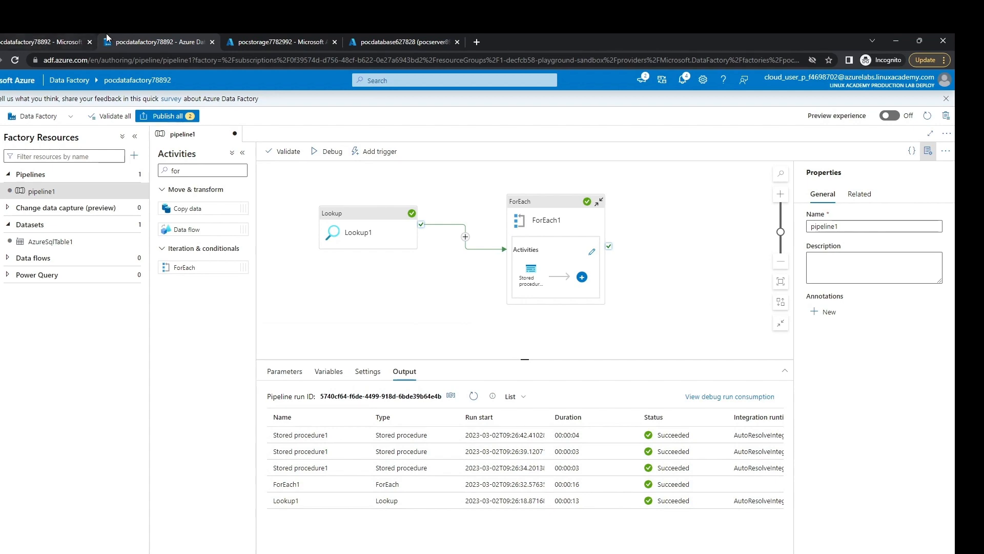
Rerun the employee and resign_employee selects: employee keeps ids 1 and 2, resign_employee has 3, 4, 5.
{"action": "left_click", "coordinate": [393, 38]}
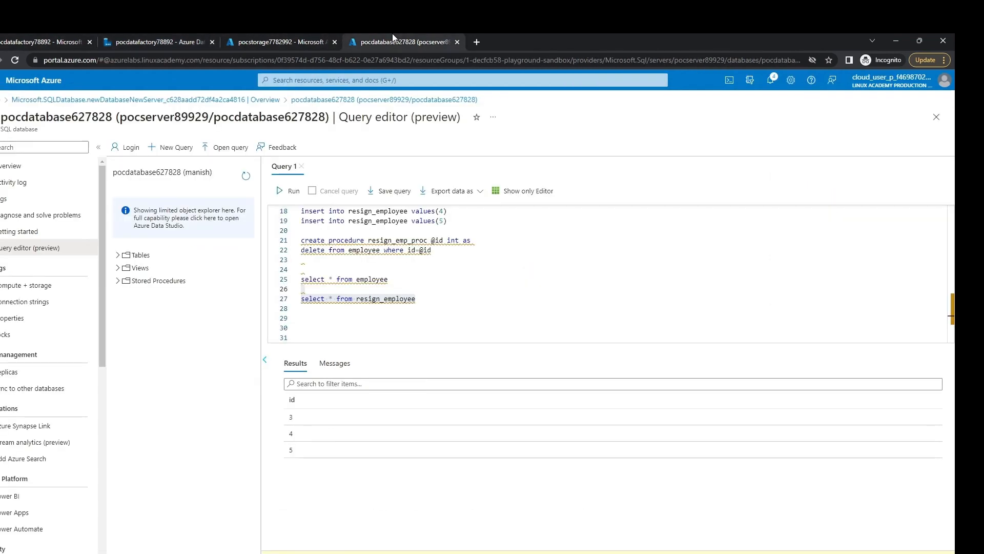
{"action": "left_click", "coordinate": [408, 268]}
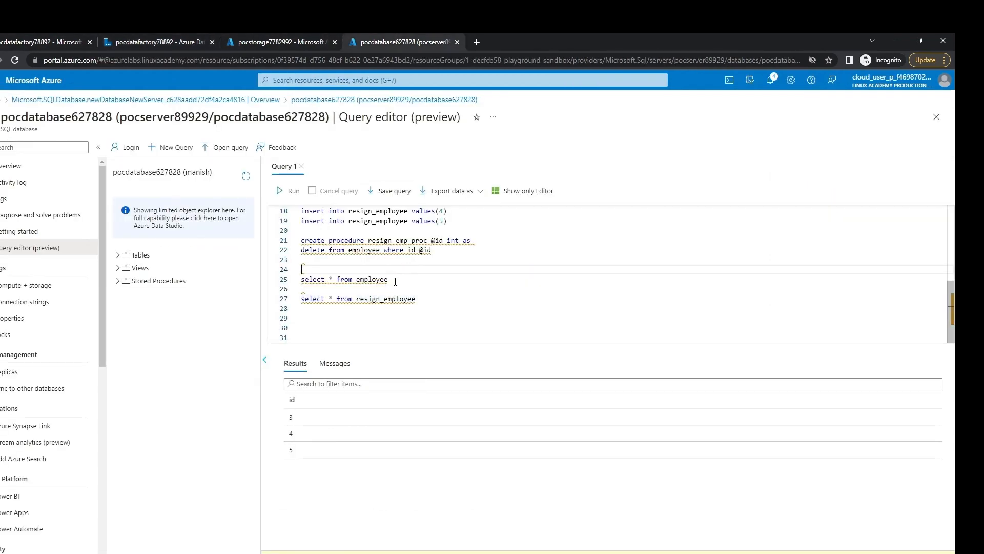
{"action": "left_click_drag", "start_coordinate": [396, 282], "coordinate": [301, 280]}
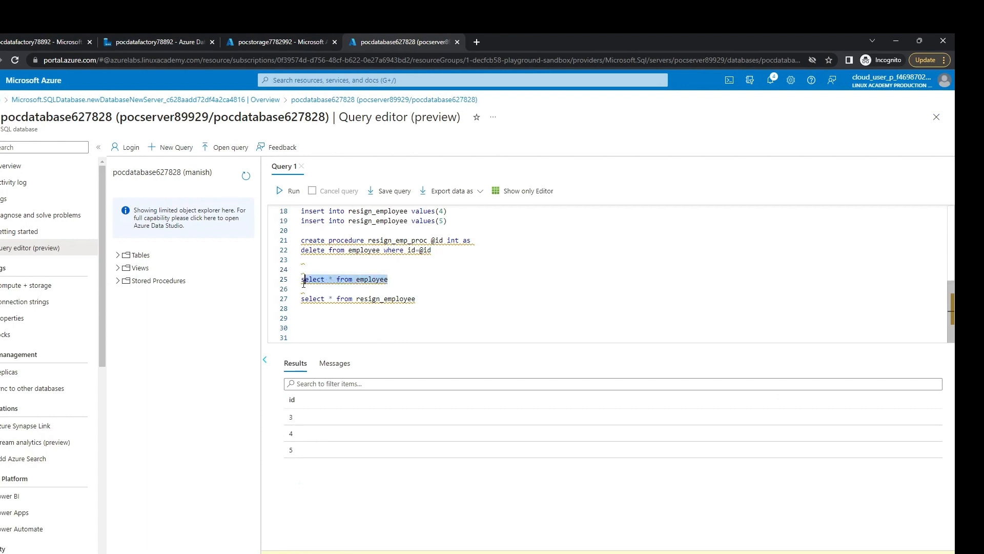
{"action": "left_click", "coordinate": [290, 198]}
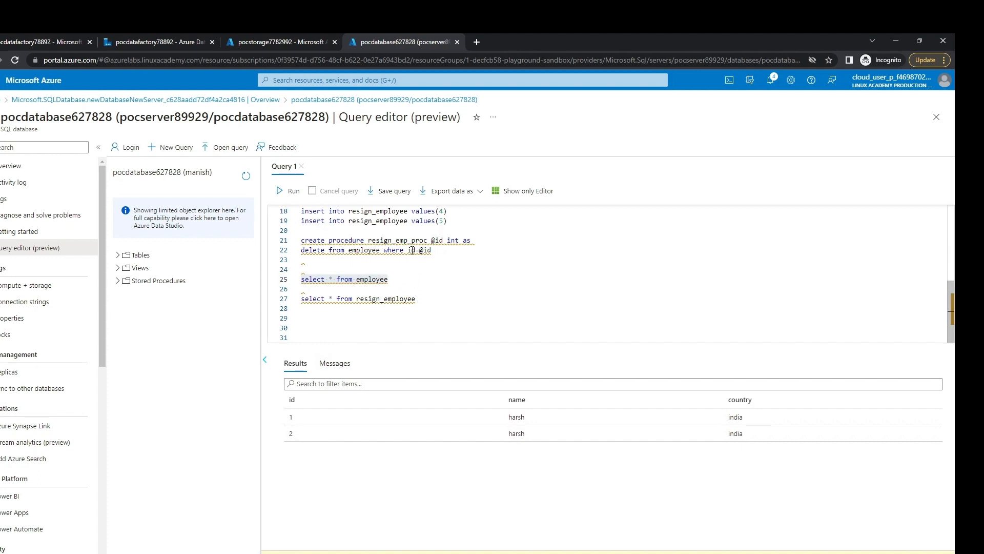
{"action": "left_click_drag", "start_coordinate": [427, 302], "coordinate": [298, 306]}
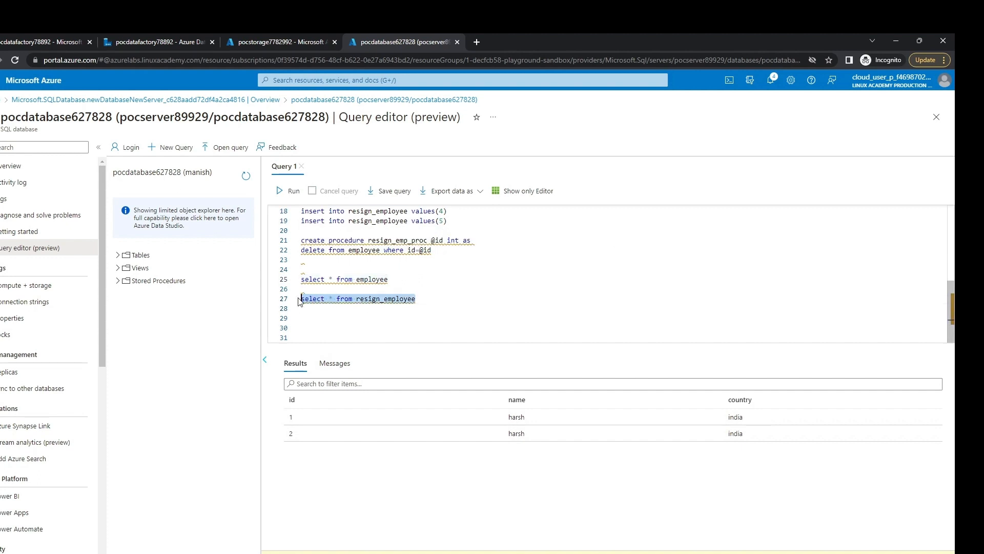
{"action": "left_click", "coordinate": [290, 191]}
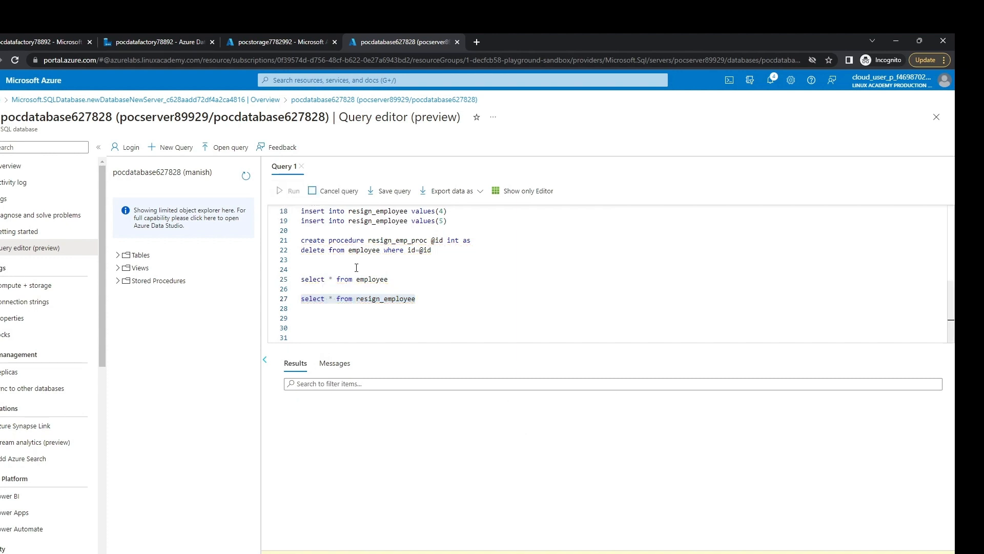
{"action": "left_click", "coordinate": [387, 274]}
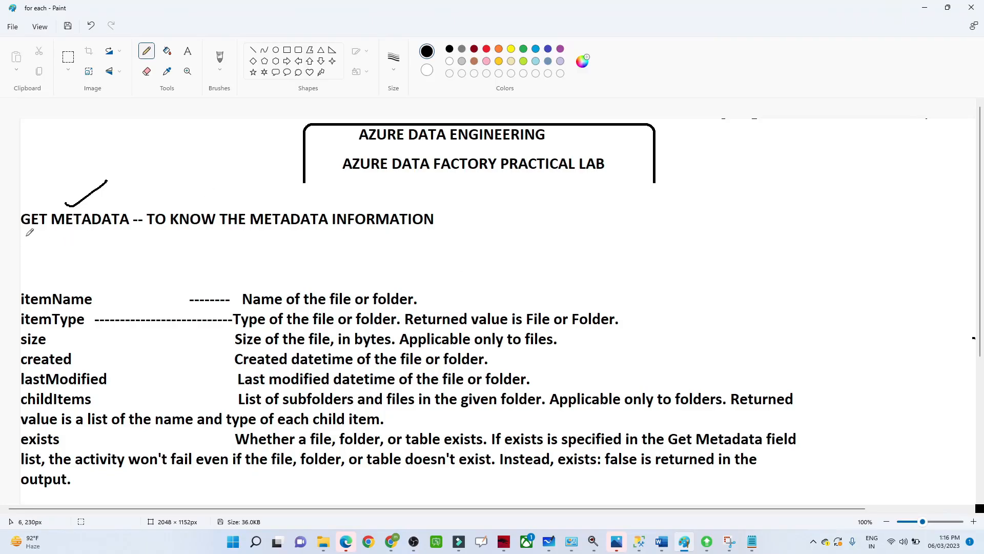
Underline GET METADATA, sketch an Input box with files and an arrow, and tick itemName and childItems.
{"action": "left_click_drag", "start_coordinate": [24, 233], "coordinate": [128, 232]}
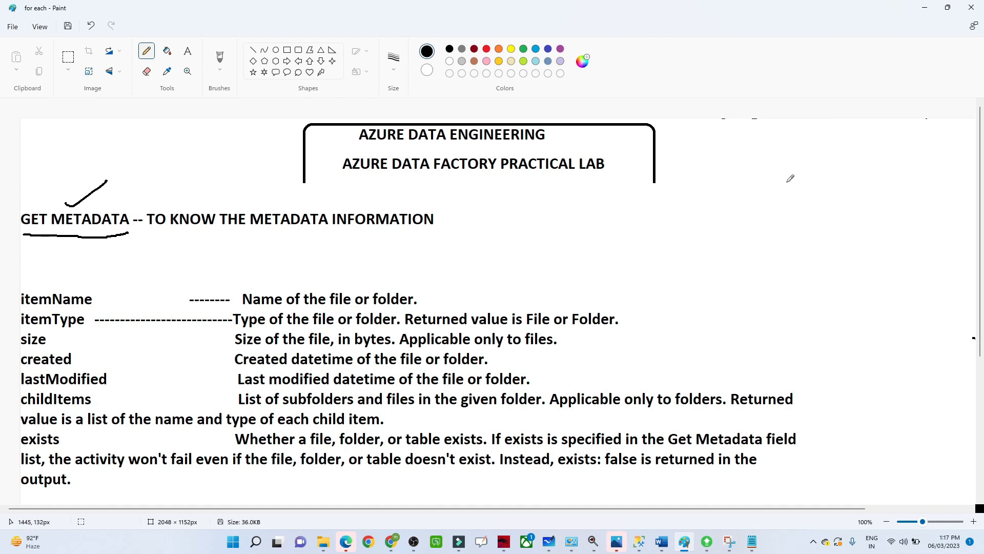
{"action": "mouse_move", "coordinate": [708, 181]}
{"action": "left_mouse_down"}
{"action": "mouse_move", "coordinate": [709, 210]}
{"action": "mouse_move", "coordinate": [772, 177]}
{"action": "mouse_move", "coordinate": [766, 207]}
{"action": "mouse_move", "coordinate": [710, 211]}
{"action": "mouse_move", "coordinate": [731, 229]}
{"action": "mouse_move", "coordinate": [780, 211]}
{"action": "left_mouse_up"}
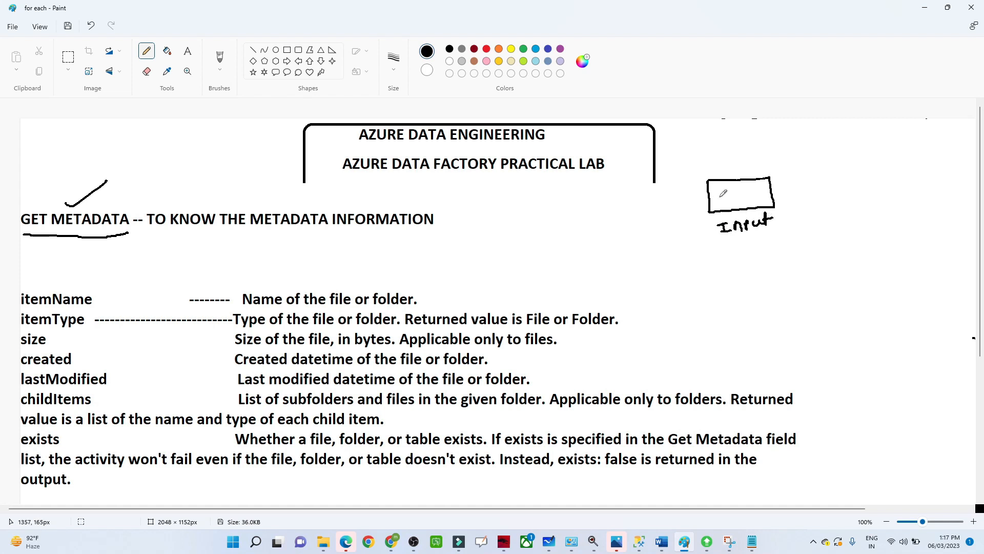
{"action": "left_click_drag", "start_coordinate": [721, 195], "coordinate": [728, 201]}
{"action": "mouse_move", "coordinate": [772, 193]}
{"action": "left_mouse_down"}
{"action": "mouse_move", "coordinate": [828, 181]}
{"action": "mouse_move", "coordinate": [819, 190]}
{"action": "left_mouse_up"}
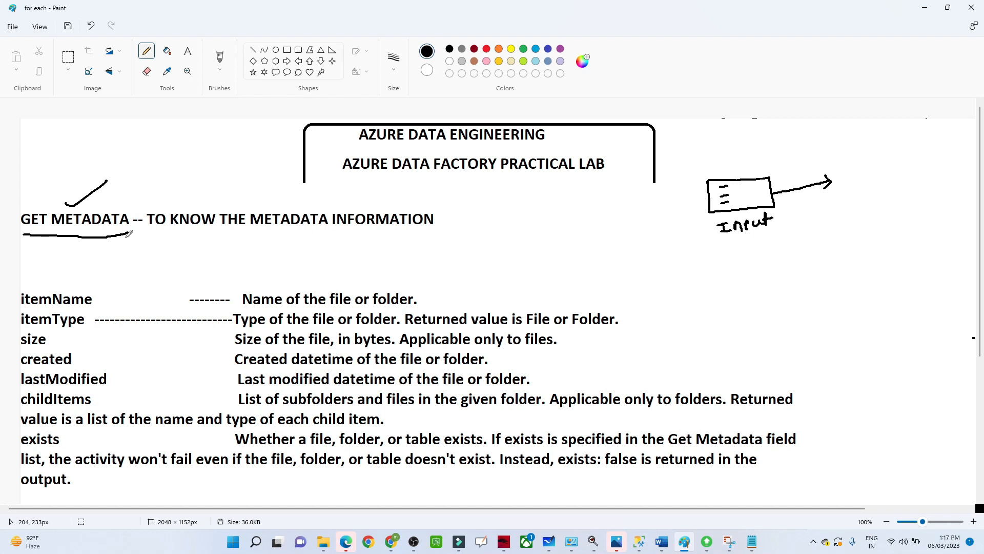
{"action": "mouse_move", "coordinate": [125, 234]}
{"action": "left_mouse_down"}
{"action": "mouse_move", "coordinate": [151, 248]}
{"action": "mouse_move", "coordinate": [136, 231]}
{"action": "left_mouse_up"}
{"action": "mouse_move", "coordinate": [103, 400]}
{"action": "left_mouse_down"}
{"action": "mouse_move", "coordinate": [134, 362]}
{"action": "mouse_move", "coordinate": [87, 333]}
{"action": "mouse_move", "coordinate": [114, 294]}
{"action": "left_mouse_up"}
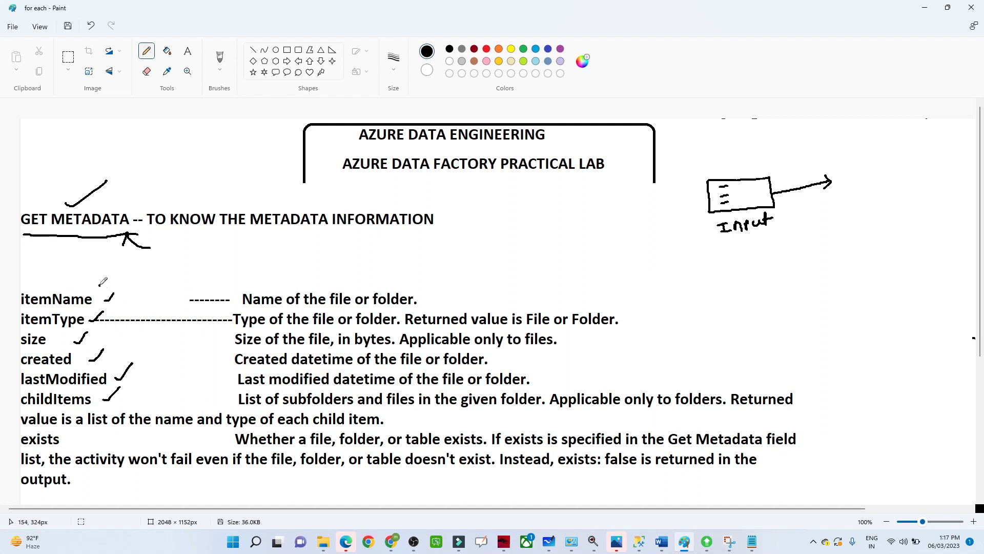
{"action": "left_click_drag", "start_coordinate": [99, 285], "coordinate": [115, 276]}
Create a new pipeline with a Get Metadata activity, found by searching 'GET', and view its settings.
{"action": "mouse_move", "coordinate": [389, 548]}
{"action": "left_click", "coordinate": [493, 493]}
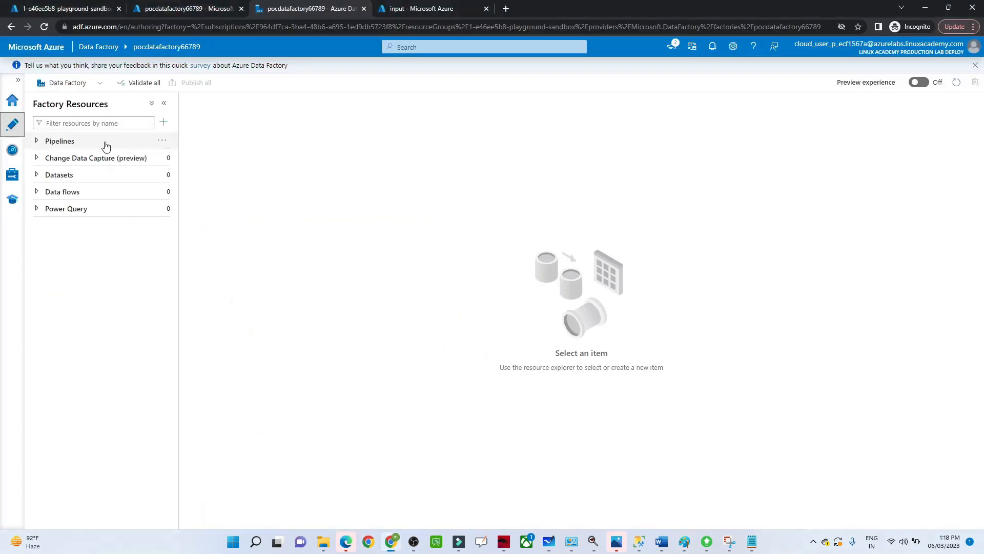
{"action": "left_click", "coordinate": [160, 142]}
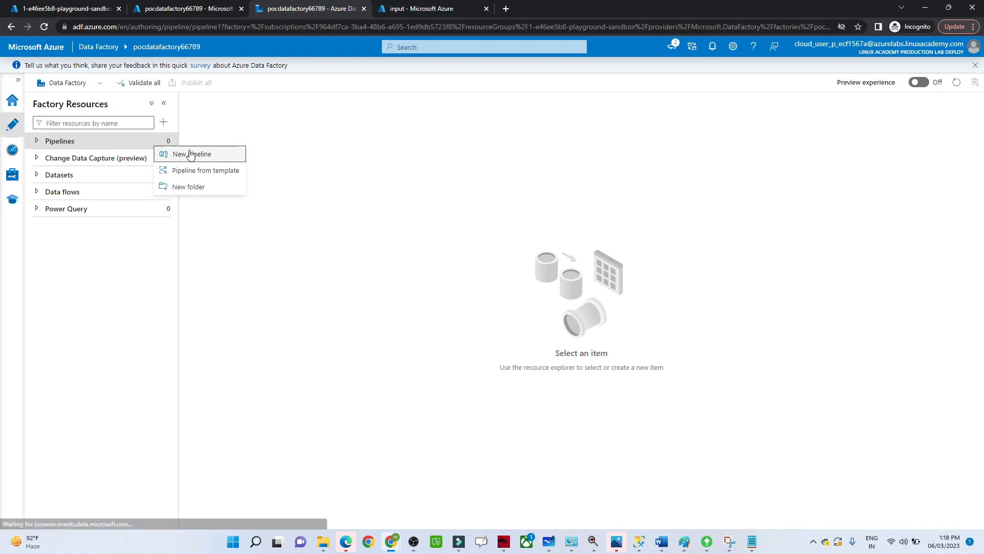
{"action": "left_click", "coordinate": [190, 154]}
{"action": "left_click", "coordinate": [219, 137]}
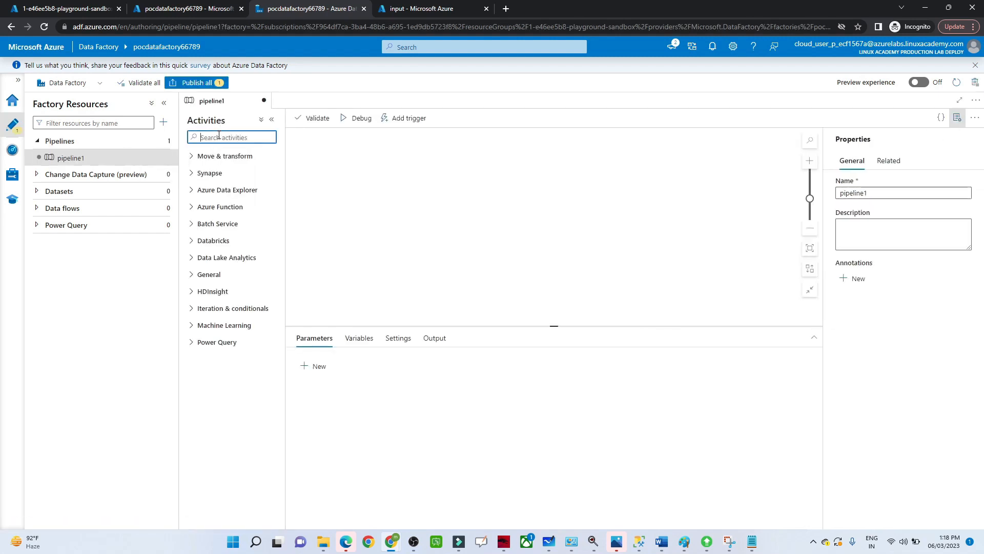
{"action": "type", "text": "GET"}
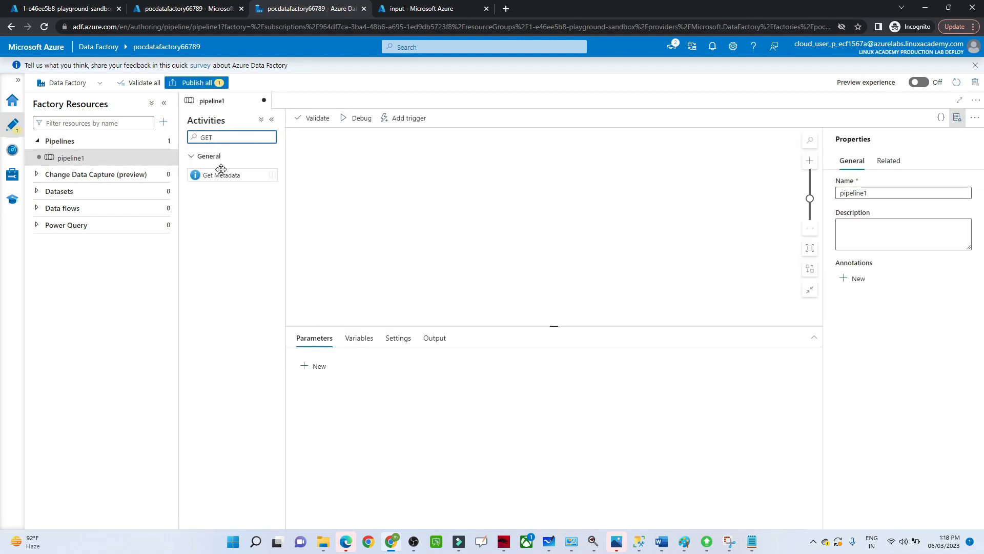
{"action": "left_click_drag", "start_coordinate": [221, 177], "coordinate": [512, 190]}
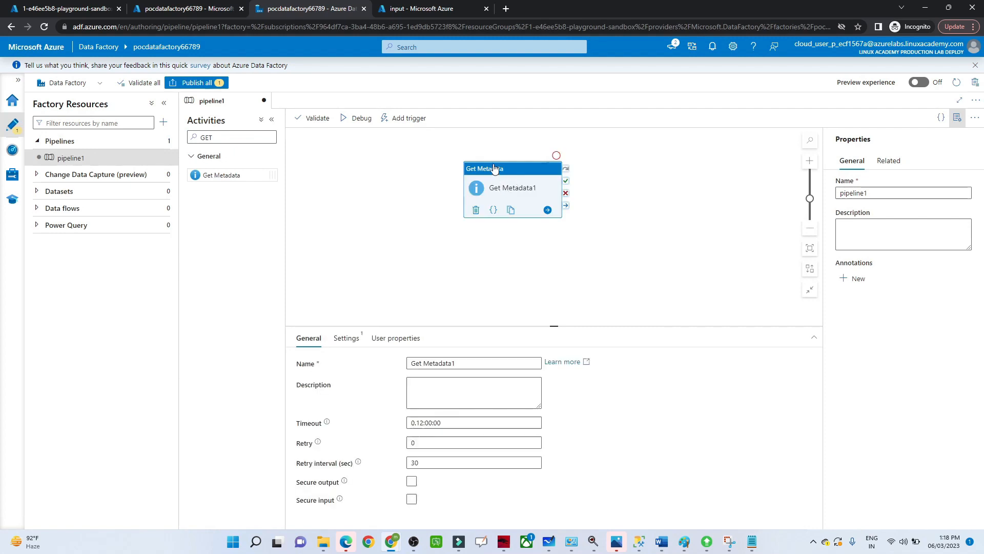
{"action": "left_click", "coordinate": [345, 339]}
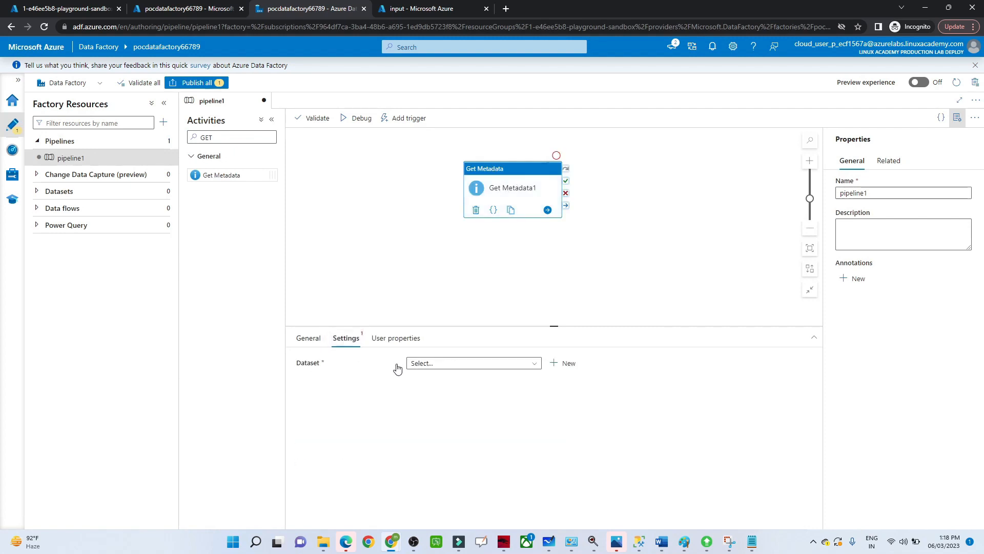
Start a new Azure Blob Storage dataset in DelimitedText format.
{"action": "left_click", "coordinate": [564, 363]}
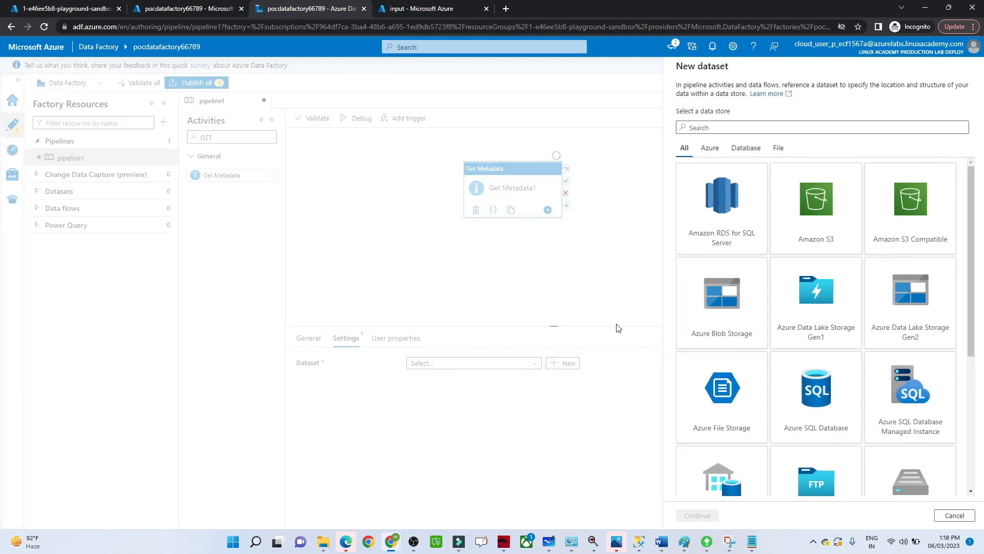
{"action": "left_click", "coordinate": [730, 308]}
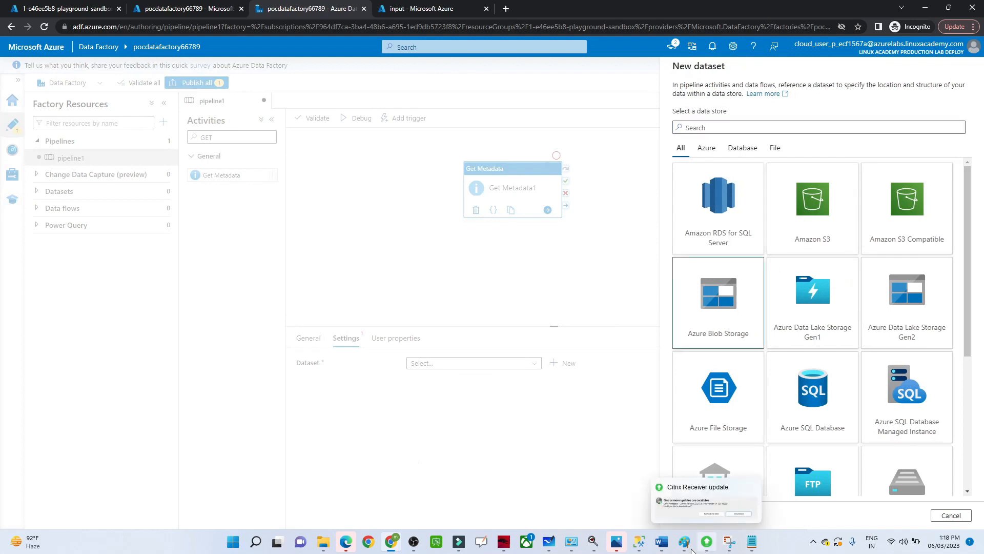
{"action": "left_click", "coordinate": [700, 515]}
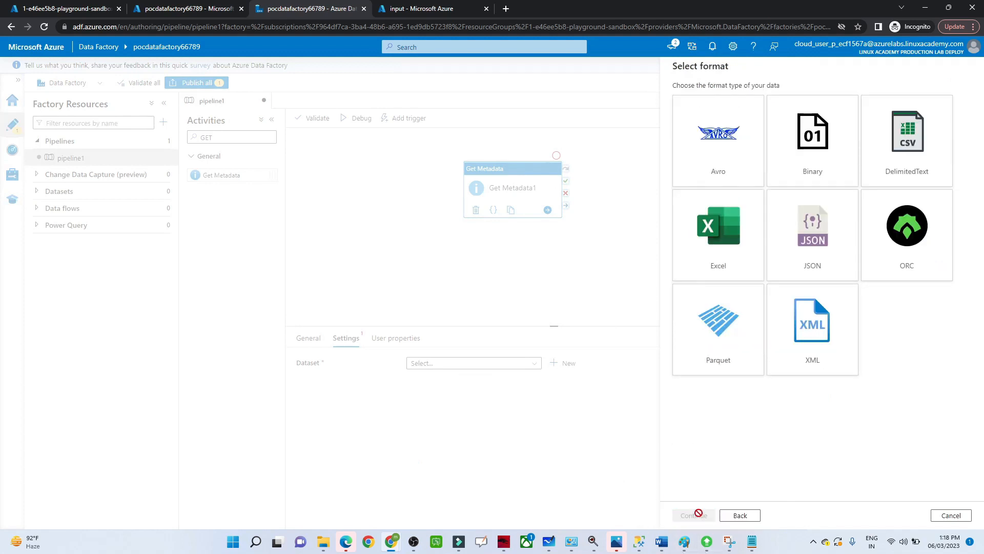
{"action": "left_click", "coordinate": [926, 137]}
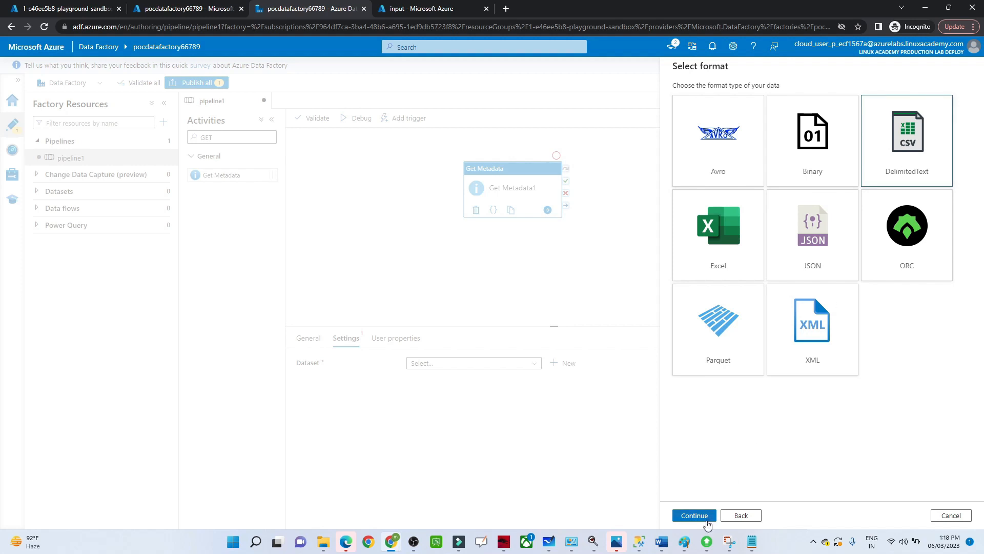
{"action": "left_click", "coordinate": [693, 517]}
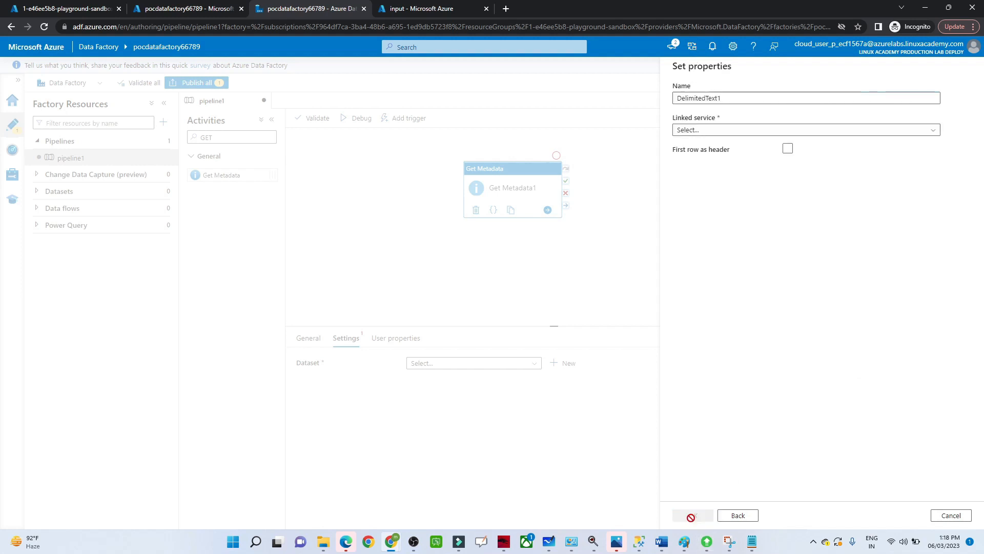
Create the AzureBlobStorage1 linked service using account key, P2-Real Hands-On Labs subscription and pocstorage34556.
{"action": "left_click", "coordinate": [681, 131]}
{"action": "left_click", "coordinate": [690, 178]}
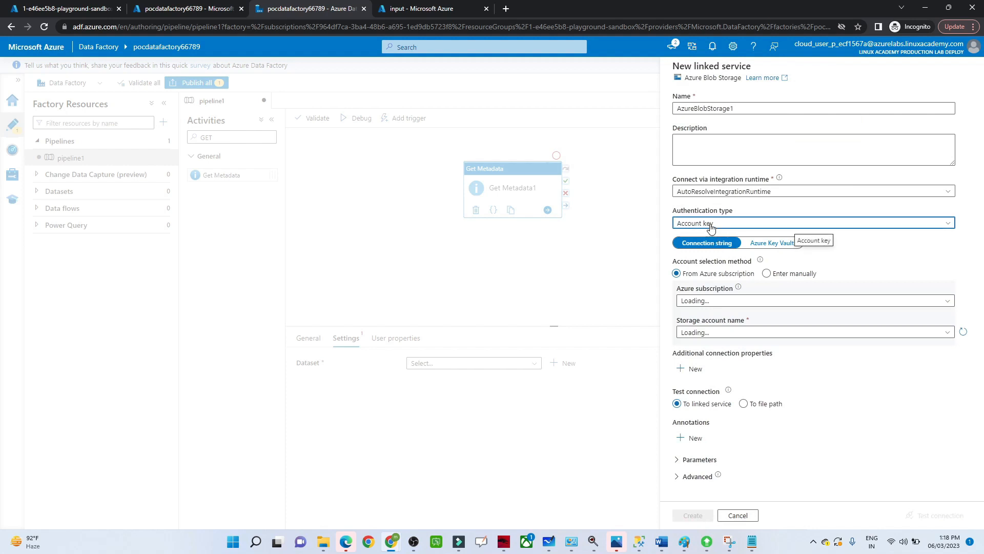
{"action": "left_click", "coordinate": [710, 223]}
{"action": "left_click", "coordinate": [692, 272]}
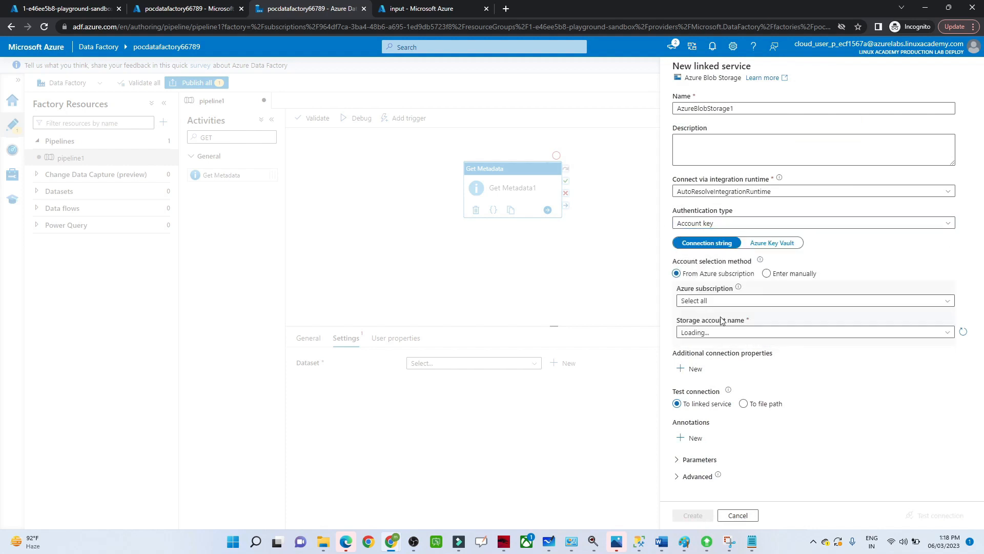
{"action": "left_click", "coordinate": [712, 301]}
{"action": "left_click", "coordinate": [684, 327]}
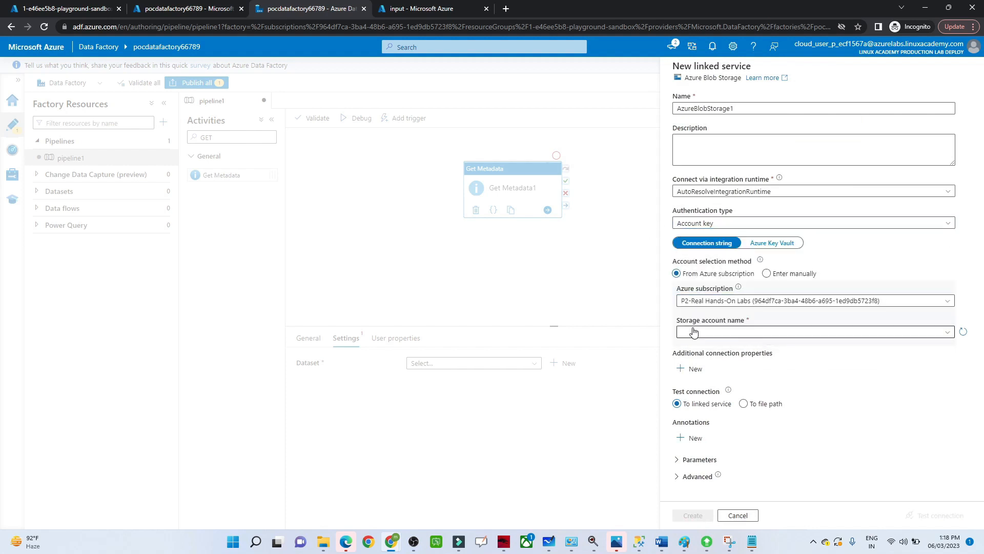
{"action": "left_click", "coordinate": [694, 332]}
{"action": "left_click", "coordinate": [698, 346]}
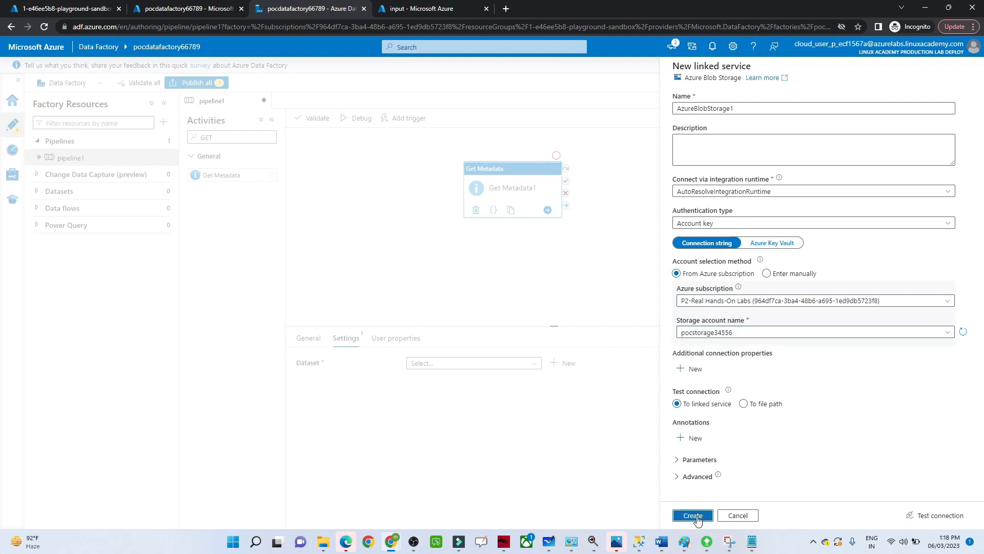
{"action": "left_click", "coordinate": [690, 515]}
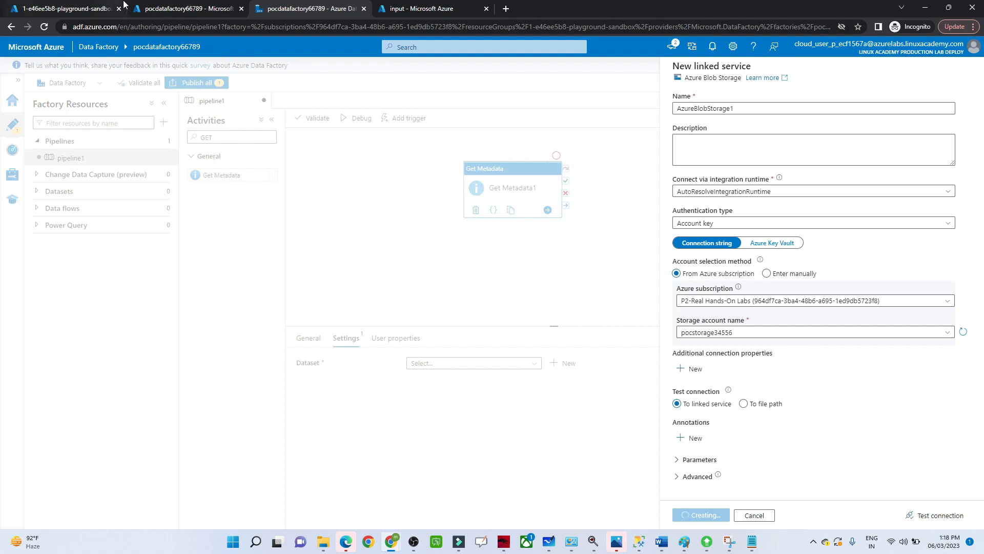
Check the input container's files in the portal, then return to the Data Factory studio.
{"action": "left_click", "coordinate": [420, 8]}
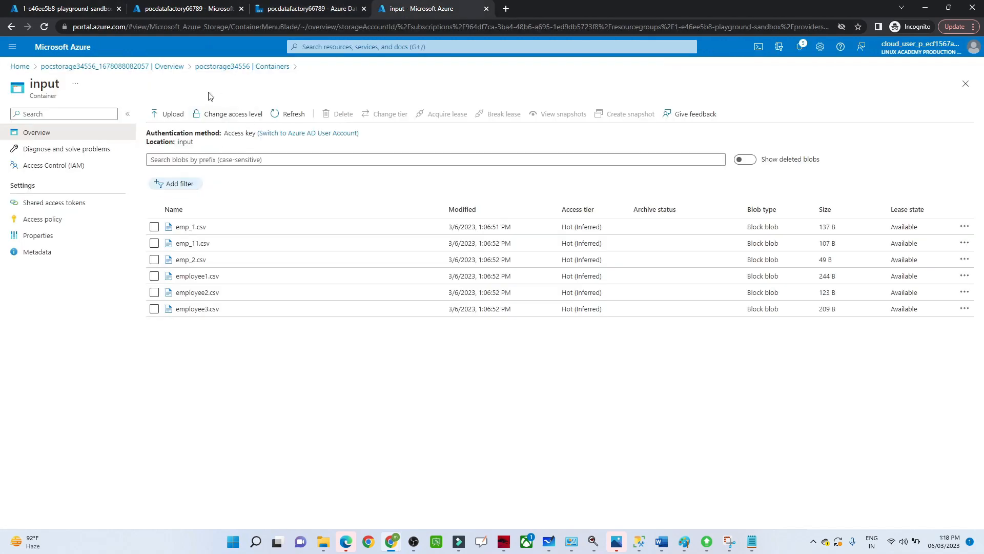
{"action": "left_click", "coordinate": [200, 68]}
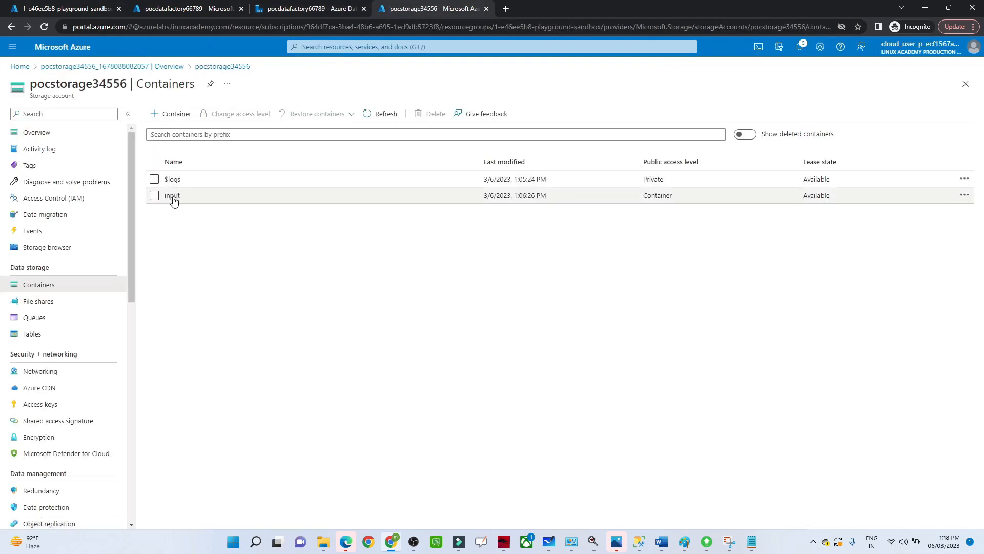
{"action": "left_click", "coordinate": [174, 199]}
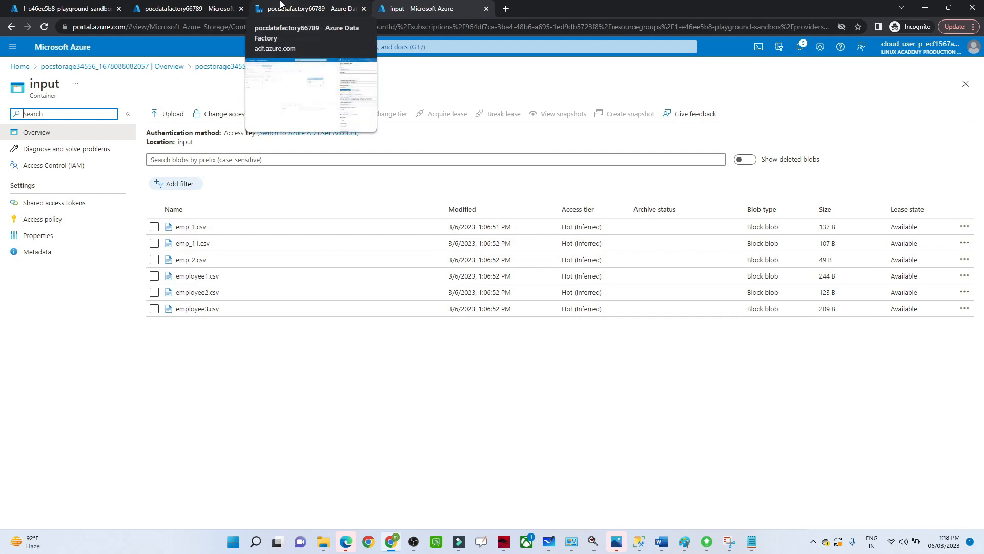
{"action": "left_click", "coordinate": [199, 5]}
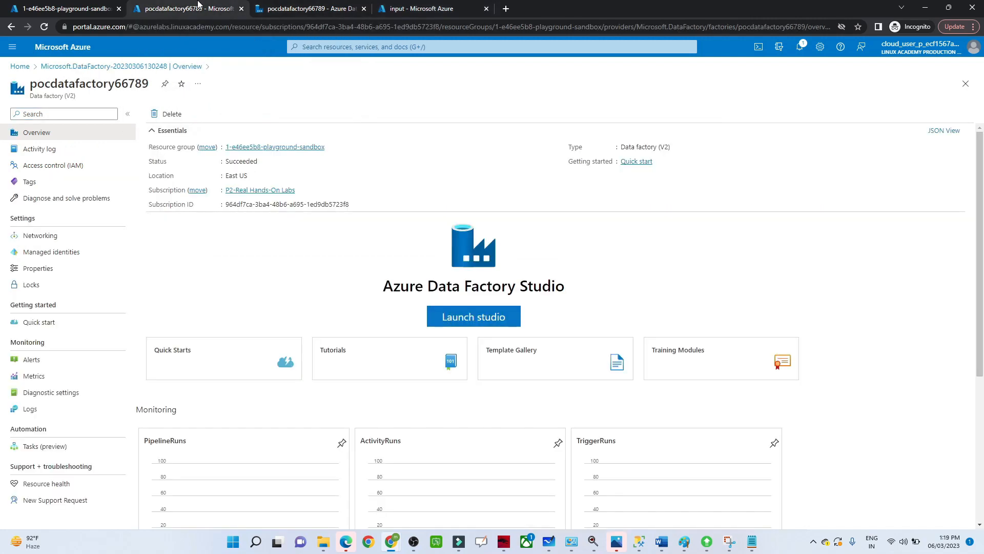
{"action": "left_click", "coordinate": [332, 5]}
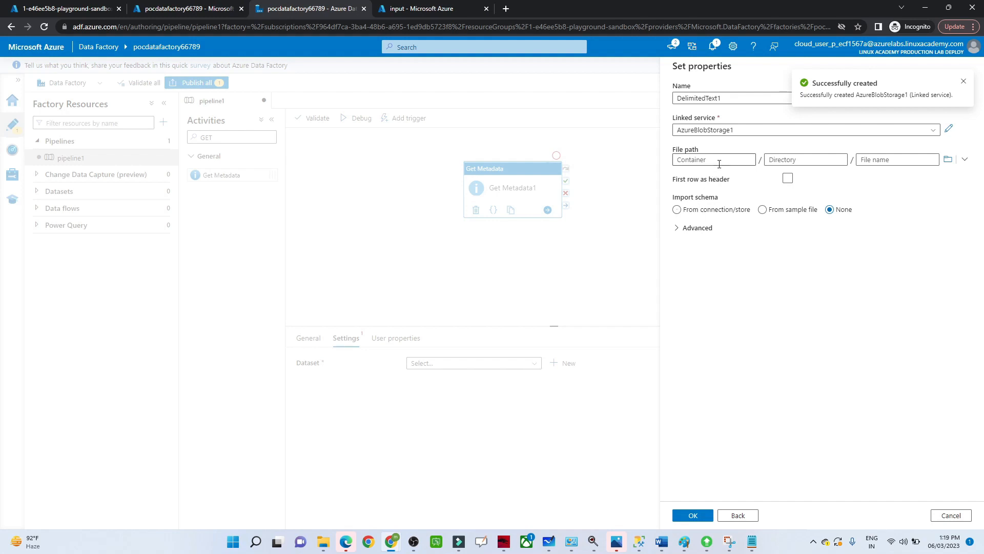
Set the DelimitedText1 dataset's file path to the input container with first row as header.
{"action": "left_click", "coordinate": [948, 160]}
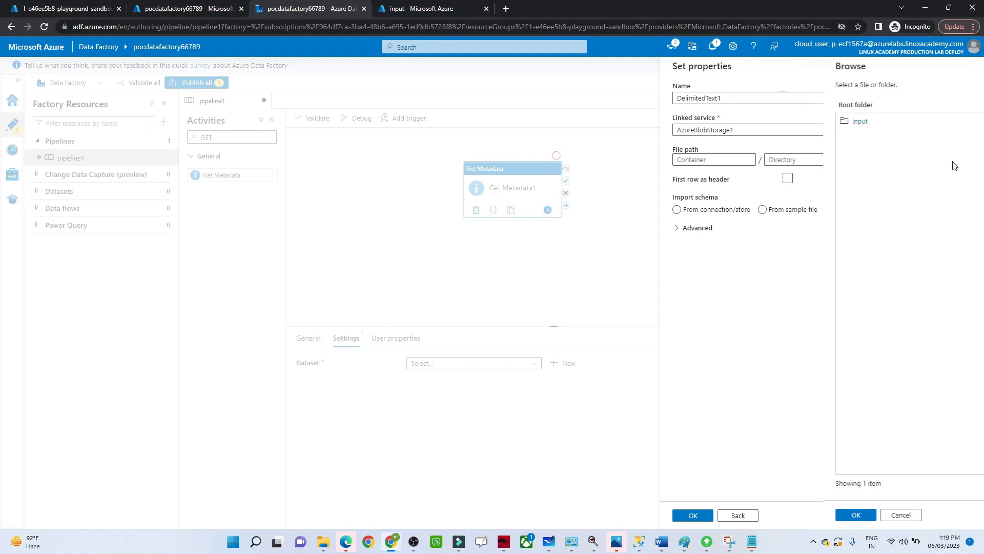
{"action": "left_click", "coordinate": [695, 122]}
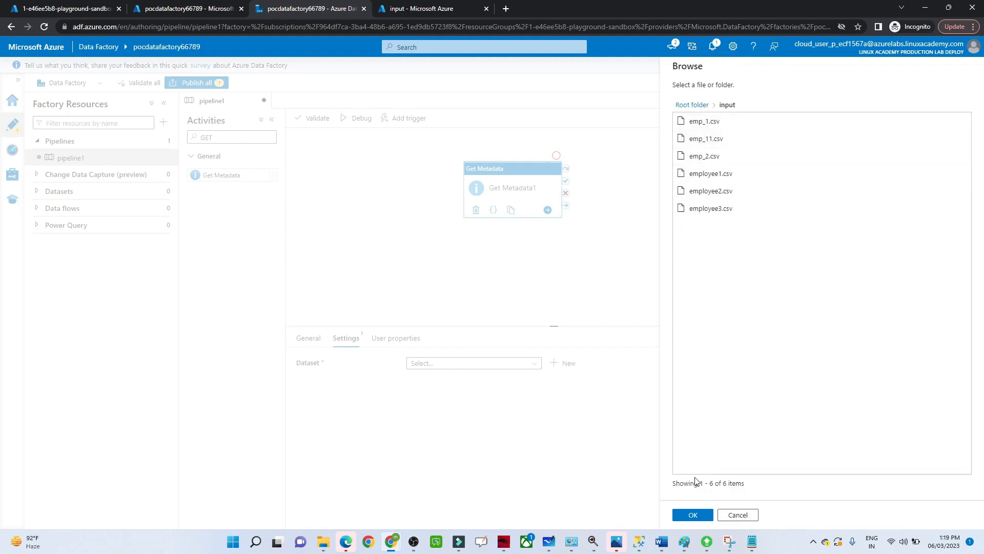
{"action": "left_click", "coordinate": [692, 515]}
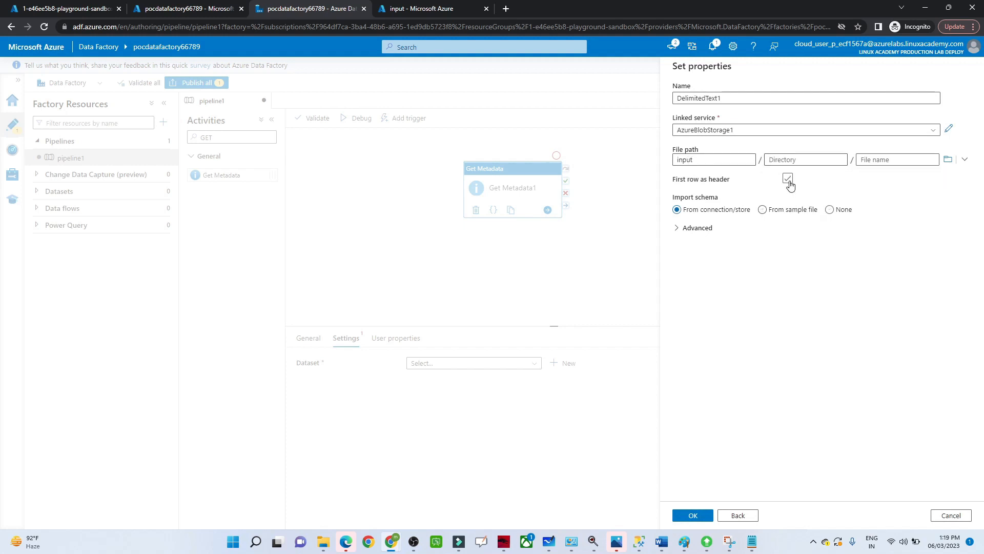
{"action": "left_click", "coordinate": [691, 517]}
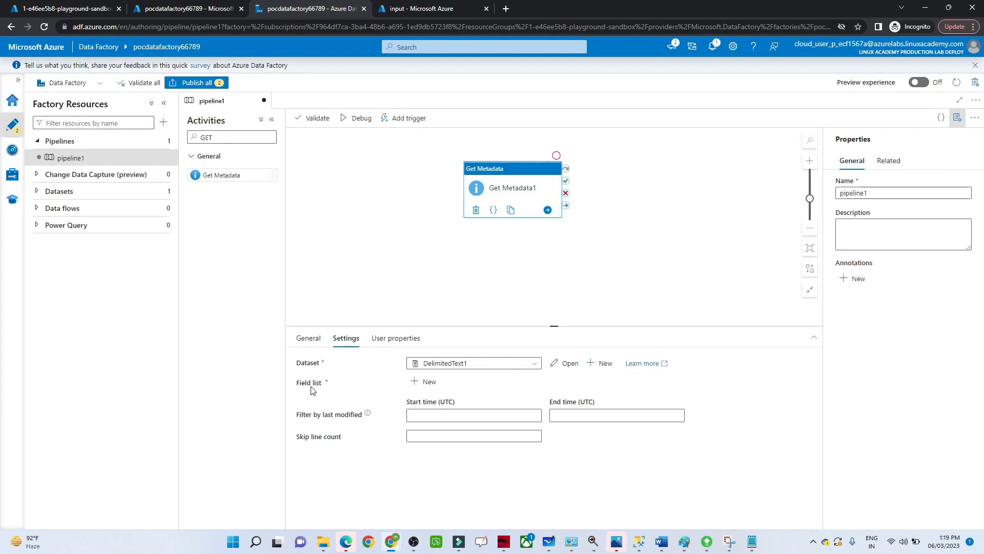
Add Child items to Get Metadata1's field list and start a debug run.
{"action": "left_click", "coordinate": [425, 384]}
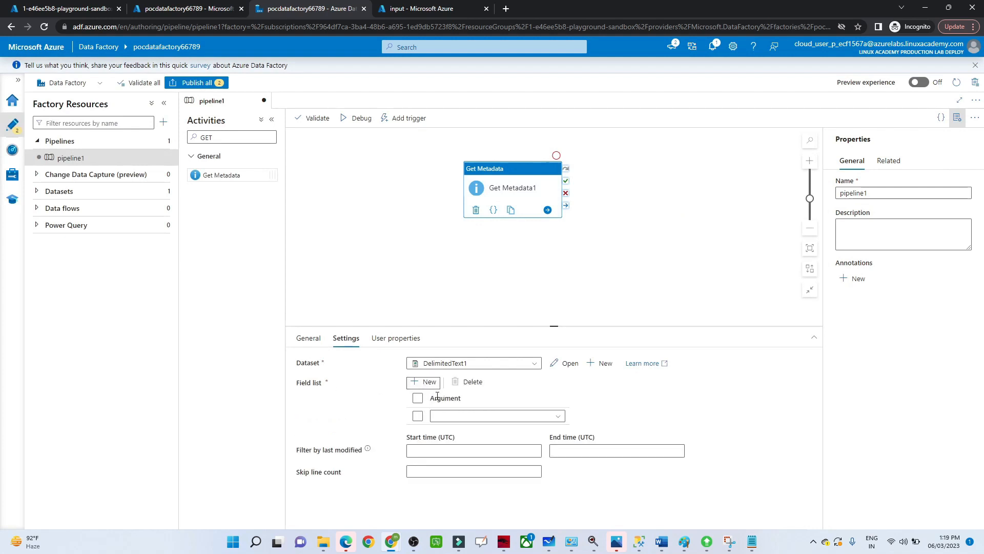
{"action": "left_click", "coordinate": [446, 416]}
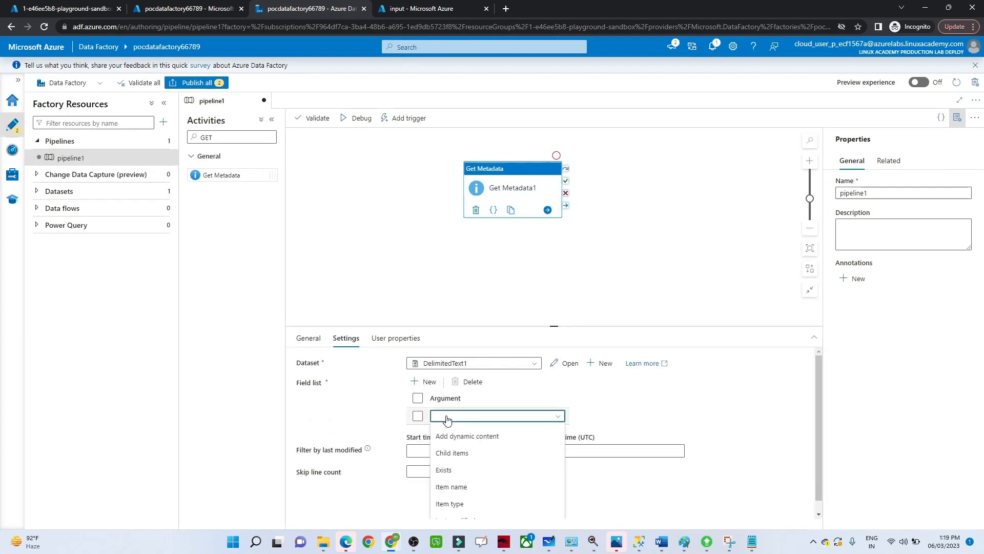
{"action": "left_click", "coordinate": [447, 454]}
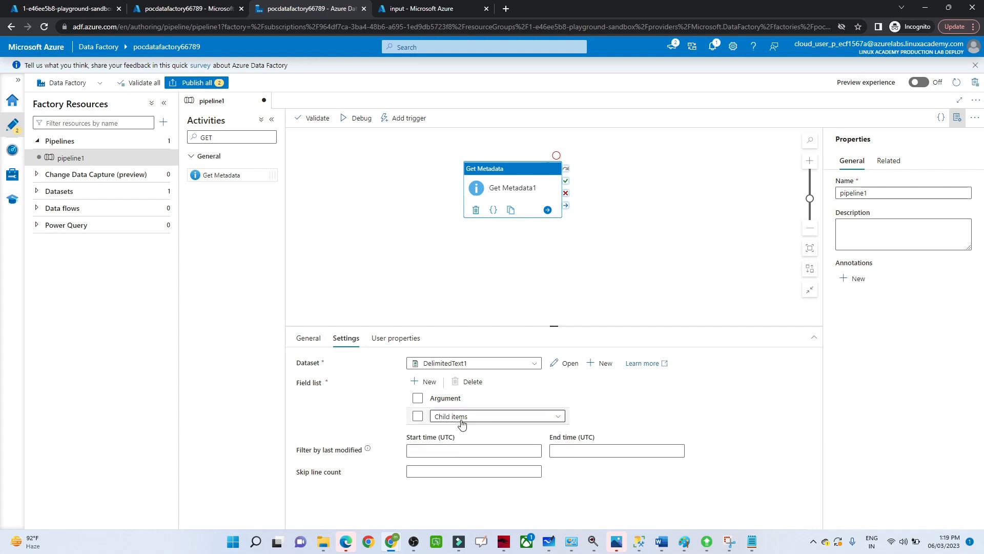
{"action": "left_click", "coordinate": [358, 119]}
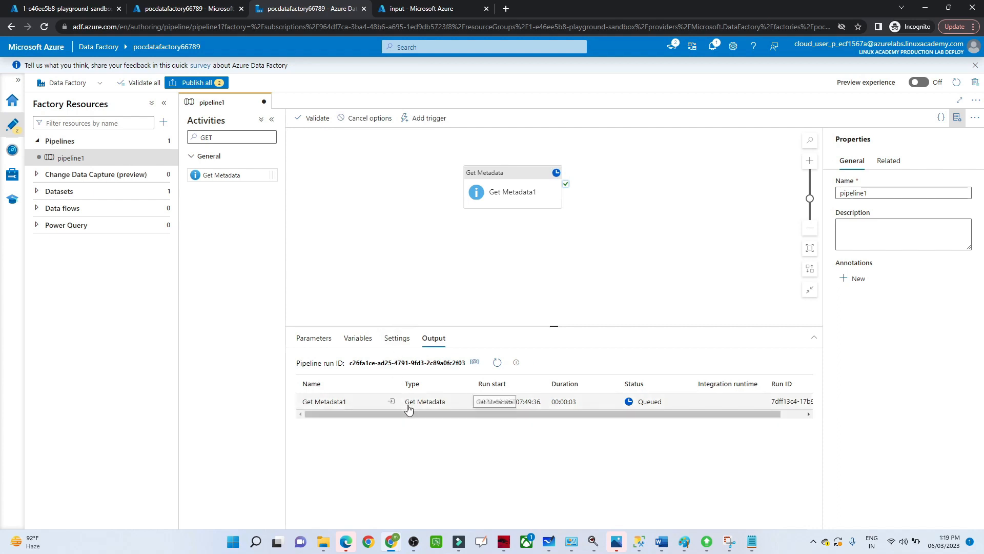
Refresh until the debug run Succeeds and review Get Metadata1's childItems output (emp_1.csv, emp_11.csv).
{"action": "mouse_move", "coordinate": [391, 405]}
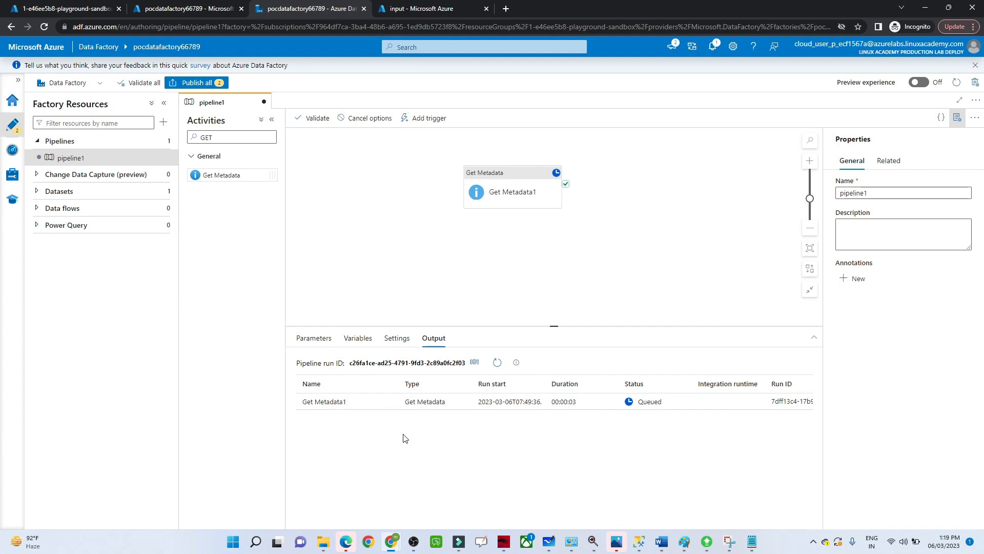
{"action": "left_click", "coordinate": [497, 362]}
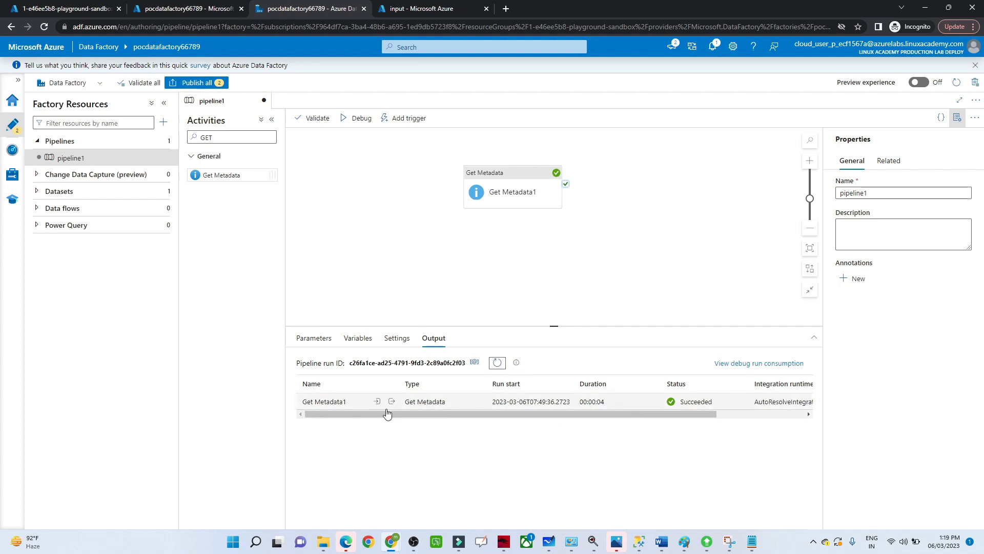
{"action": "left_click", "coordinate": [391, 402]}
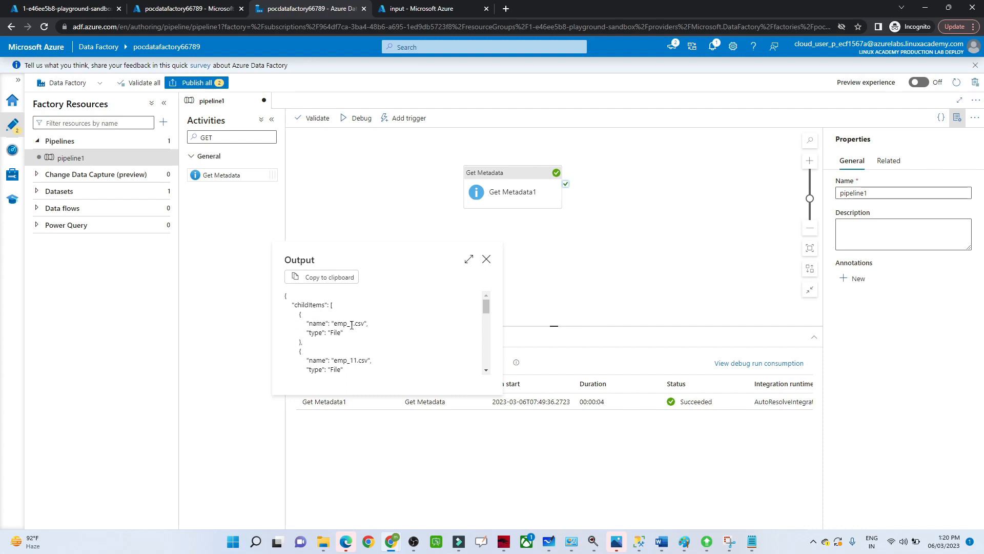
{"action": "right_click", "coordinate": [485, 308]}
{"action": "left_click", "coordinate": [485, 306]}
{"action": "mouse_move", "coordinate": [485, 306]}
{"action": "left_mouse_down"}
{"action": "mouse_move", "coordinate": [486, 336]}
{"action": "mouse_move", "coordinate": [482, 310]}
{"action": "left_mouse_up"}
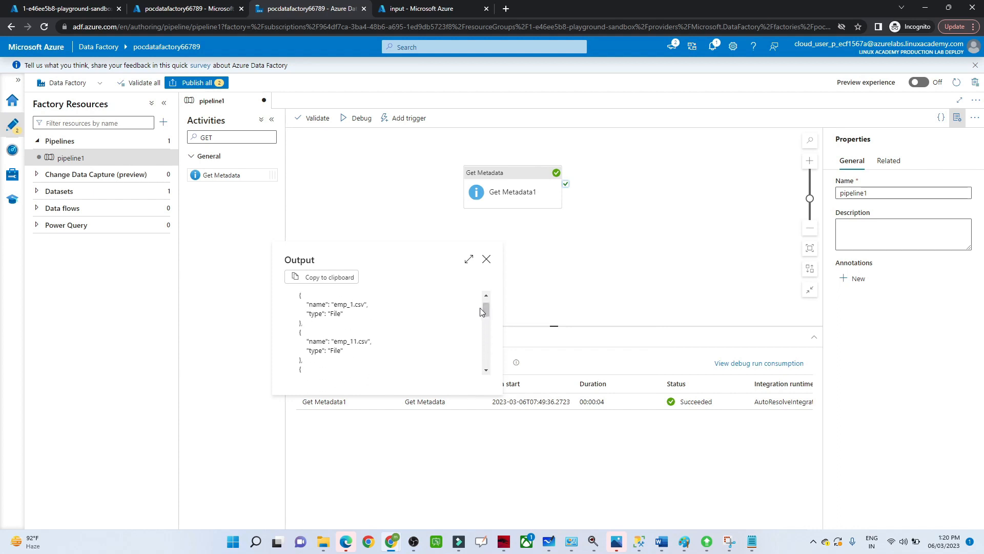
{"action": "double_click", "coordinate": [319, 305]}
{"action": "left_click_drag", "start_coordinate": [296, 295], "coordinate": [334, 355]}
{"action": "left_click", "coordinate": [322, 308]}
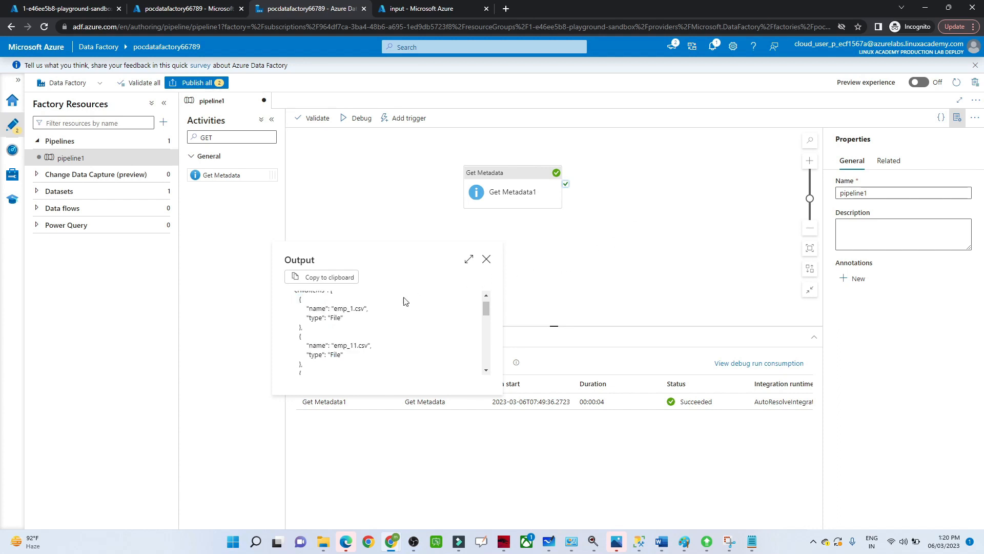
{"action": "left_click", "coordinate": [487, 260]}
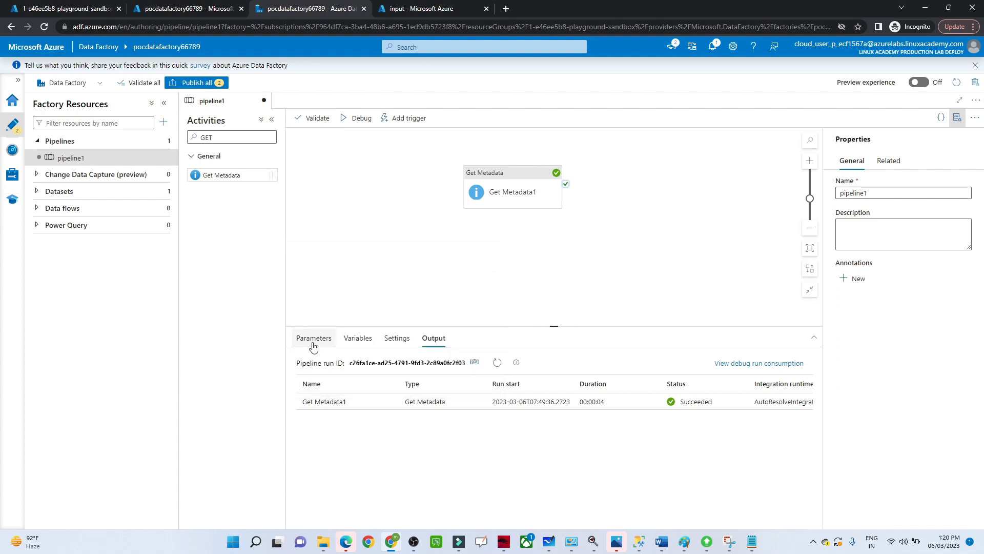
Switch Get Metadata1's field list entry to Item name and debug the pipeline again.
{"action": "left_click", "coordinate": [501, 175]}
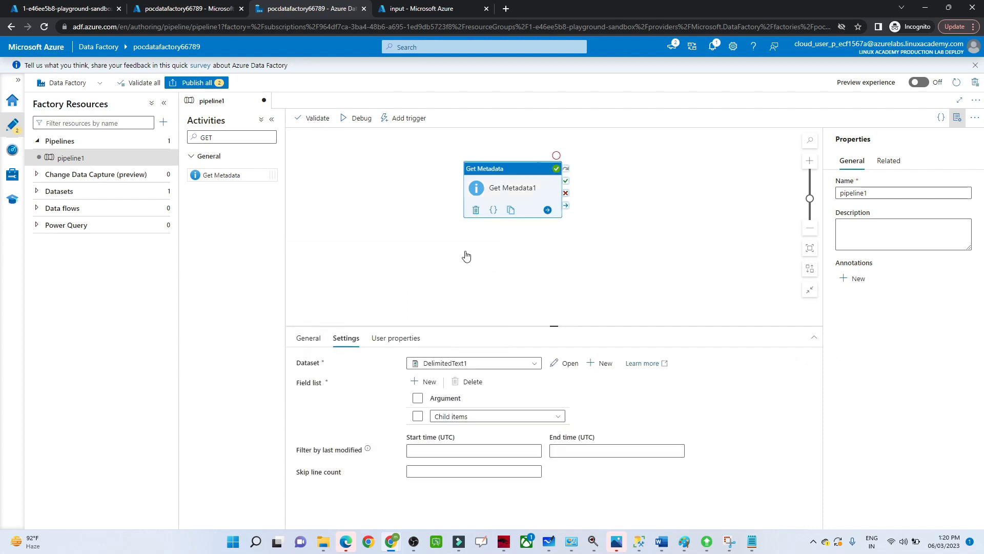
{"action": "left_click", "coordinate": [464, 417]}
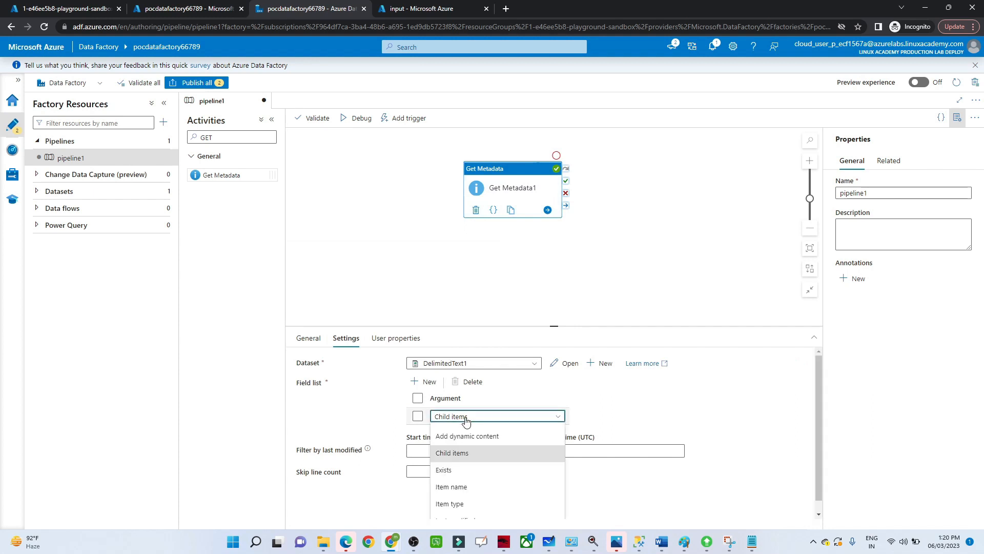
{"action": "left_click", "coordinate": [452, 488]}
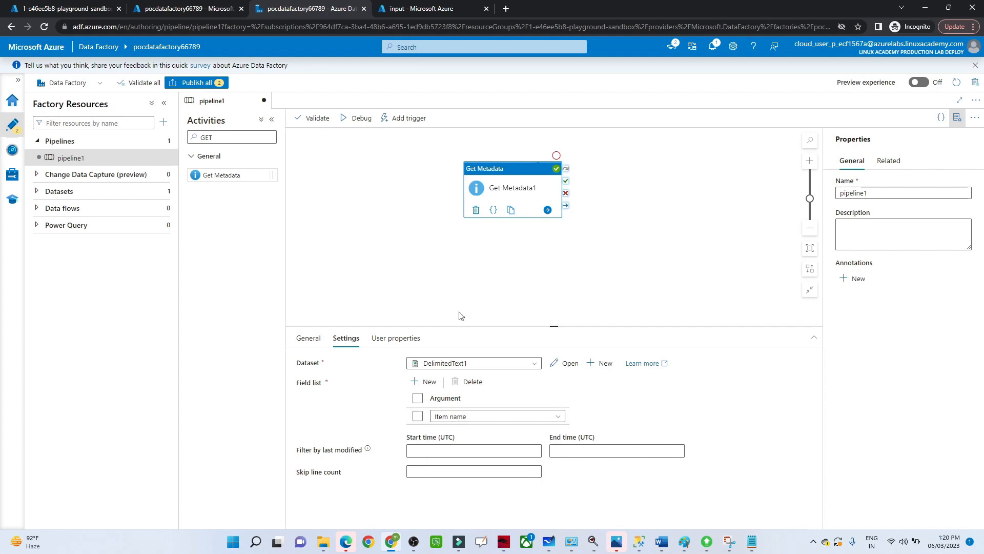
{"action": "left_click", "coordinate": [365, 119]}
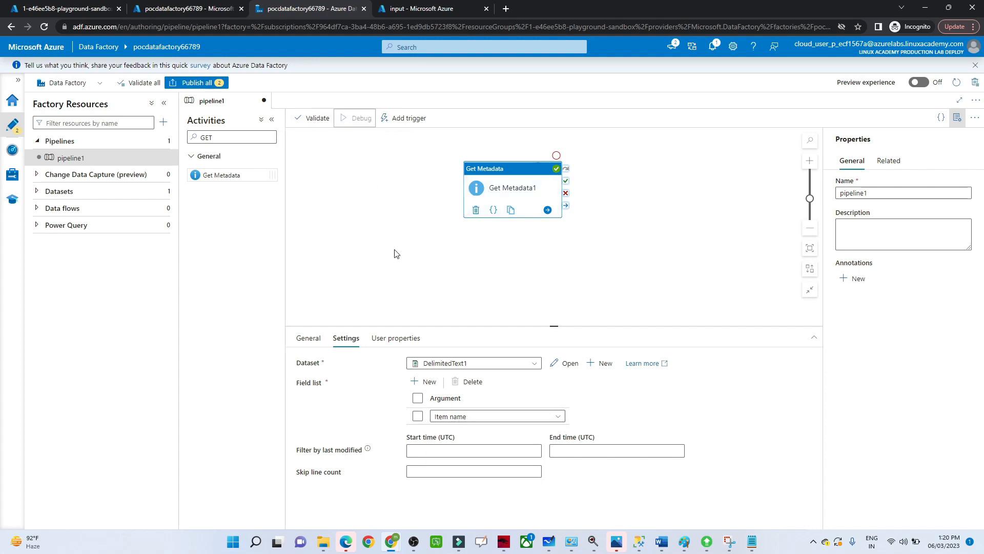
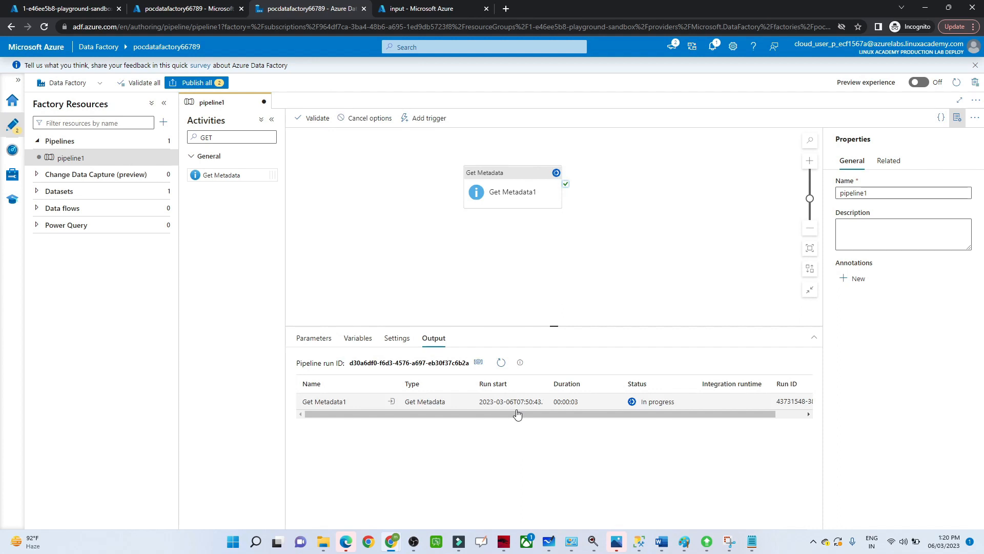
Check pipeline1's debug run succeeded and read Get Metadata1's itemName output JSON.
{"action": "left_click", "coordinate": [403, 10]}
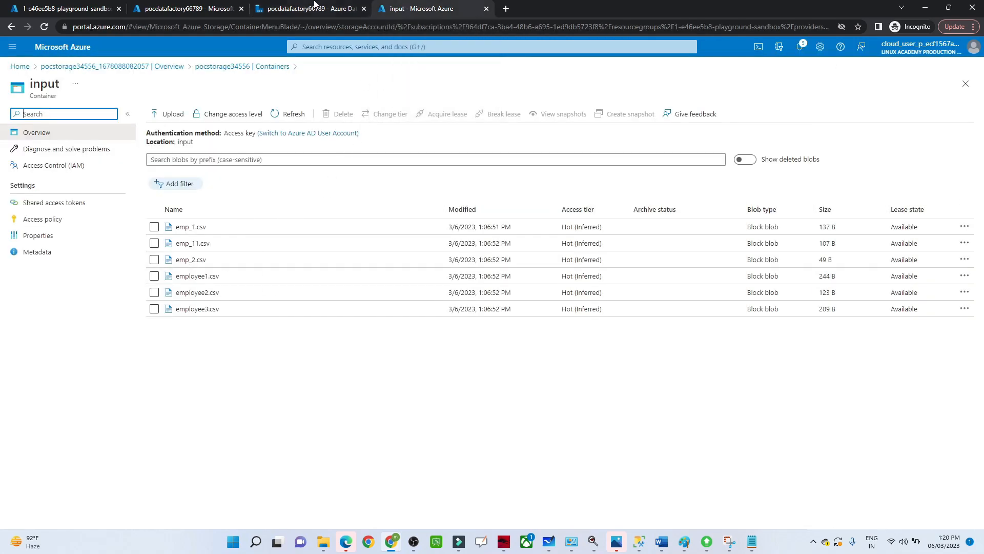
{"action": "left_click", "coordinate": [315, 7]}
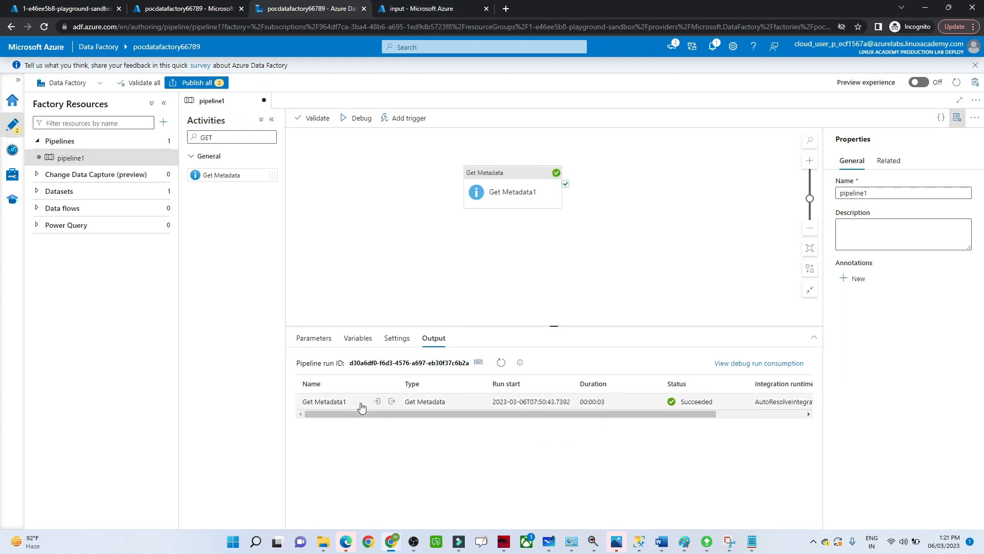
{"action": "left_click", "coordinate": [392, 403]}
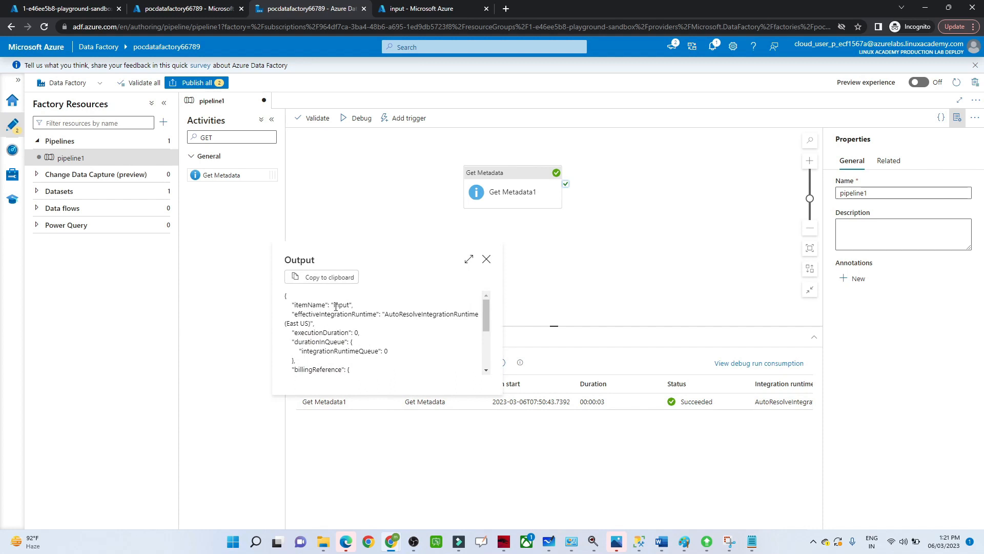
{"action": "right_click", "coordinate": [484, 319]}
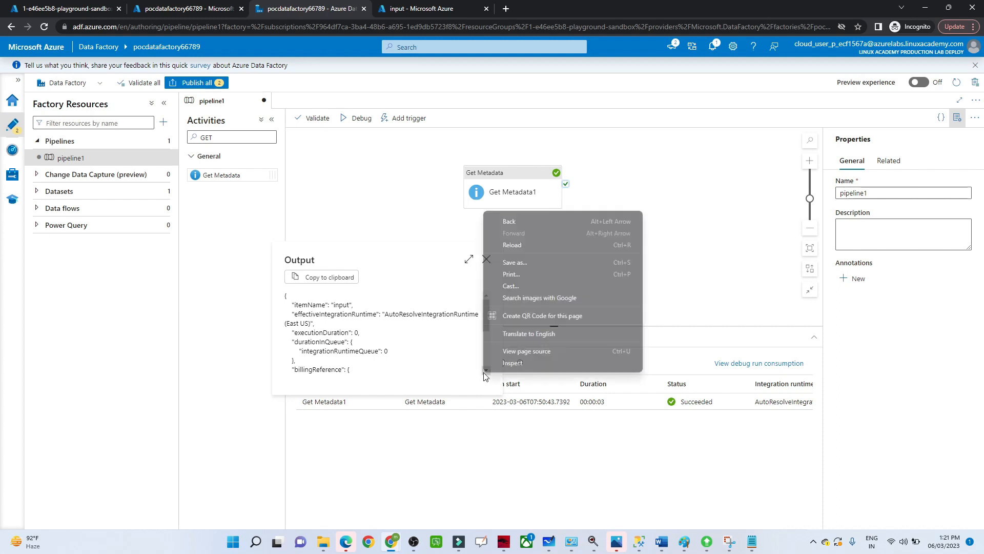
{"action": "left_click", "coordinate": [482, 262]}
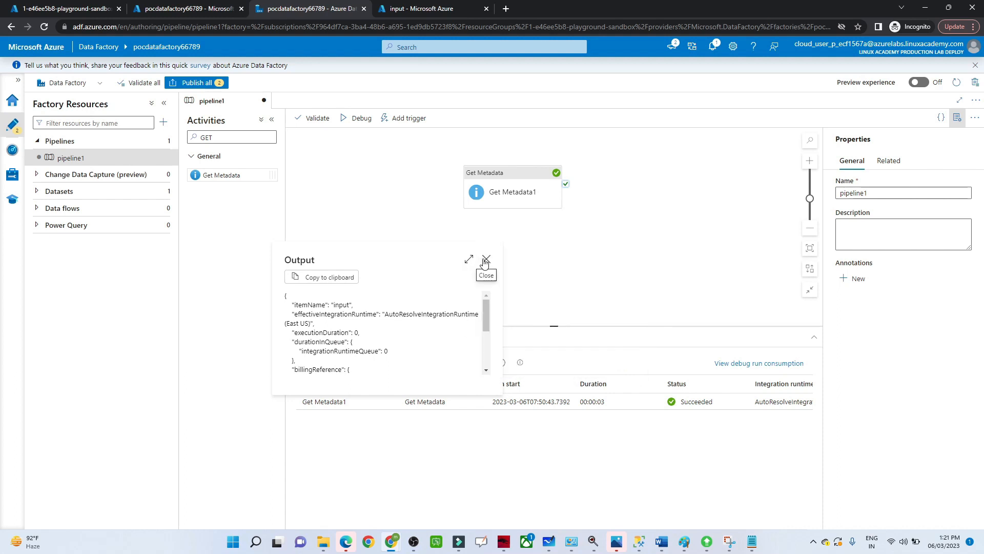
{"action": "left_click", "coordinate": [485, 260]}
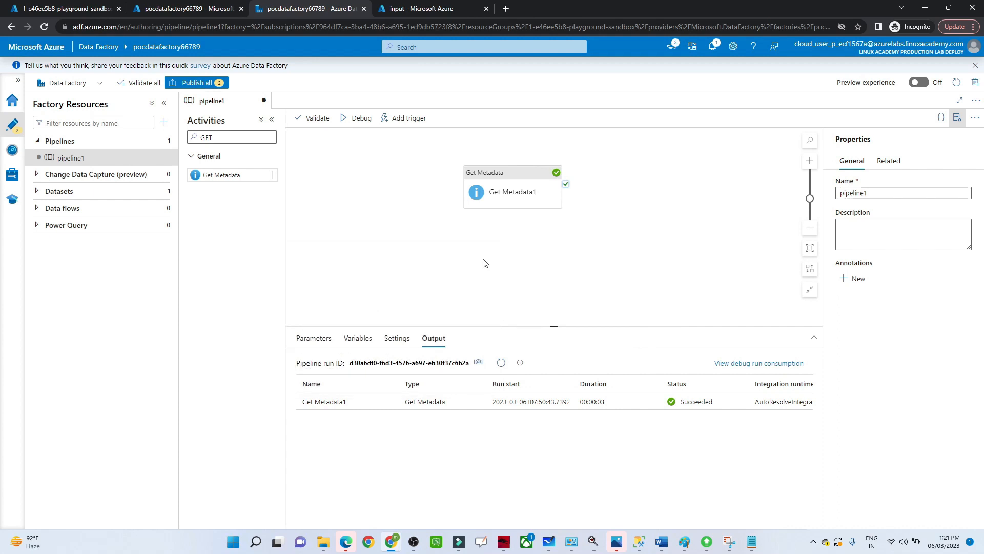
{"action": "left_click", "coordinate": [515, 174]}
In Paint, pencil an 'If' heading and a box labelled Storage.
{"action": "left_click", "coordinate": [453, 416]}
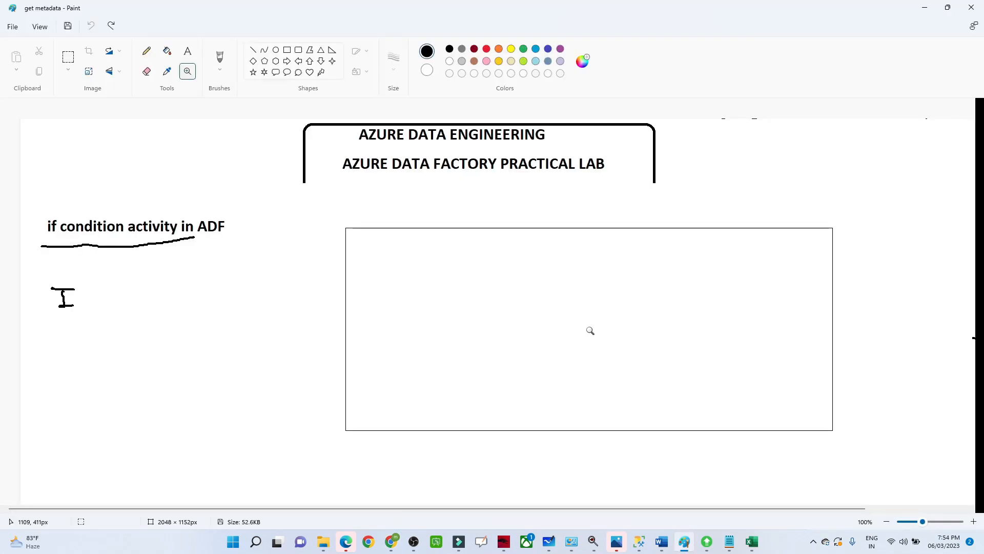
{"action": "left_click", "coordinate": [146, 51]}
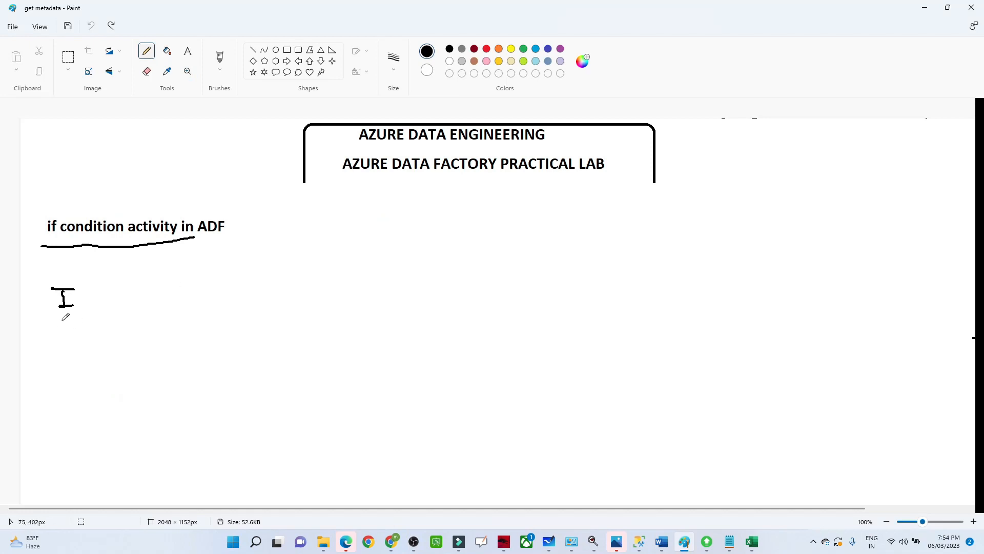
{"action": "mouse_move", "coordinate": [88, 287]}
{"action": "left_mouse_down"}
{"action": "mouse_move", "coordinate": [87, 310]}
{"action": "mouse_move", "coordinate": [89, 300]}
{"action": "mouse_move", "coordinate": [145, 300]}
{"action": "left_mouse_up"}
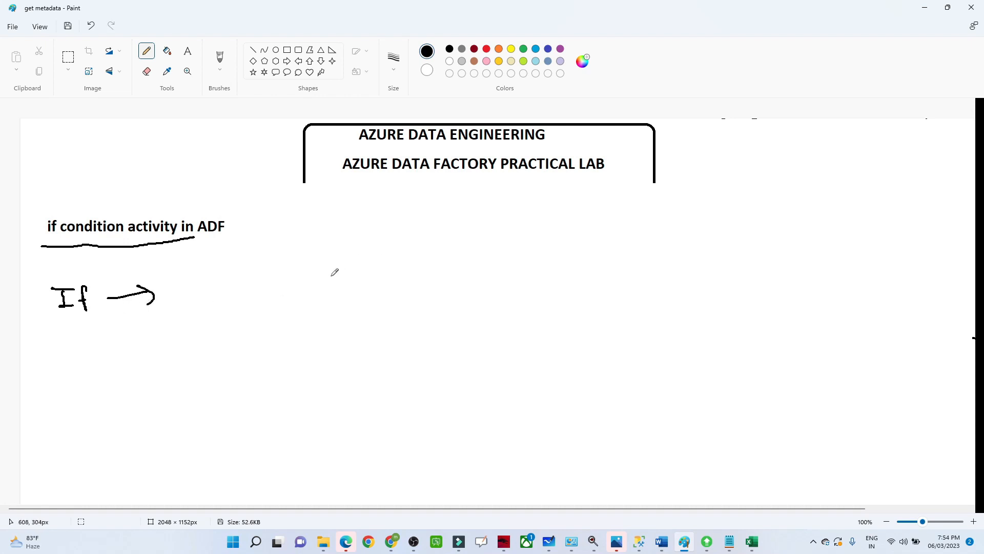
{"action": "left_click_drag", "start_coordinate": [333, 263], "coordinate": [344, 368]}
{"action": "mouse_move", "coordinate": [338, 267]}
{"action": "left_mouse_down"}
{"action": "mouse_move", "coordinate": [449, 250]}
{"action": "mouse_move", "coordinate": [461, 341]}
{"action": "mouse_move", "coordinate": [341, 376]}
{"action": "mouse_move", "coordinate": [380, 380]}
{"action": "mouse_move", "coordinate": [379, 392]}
{"action": "left_mouse_up"}
{"action": "left_click_drag", "start_coordinate": [387, 377], "coordinate": [439, 365]}
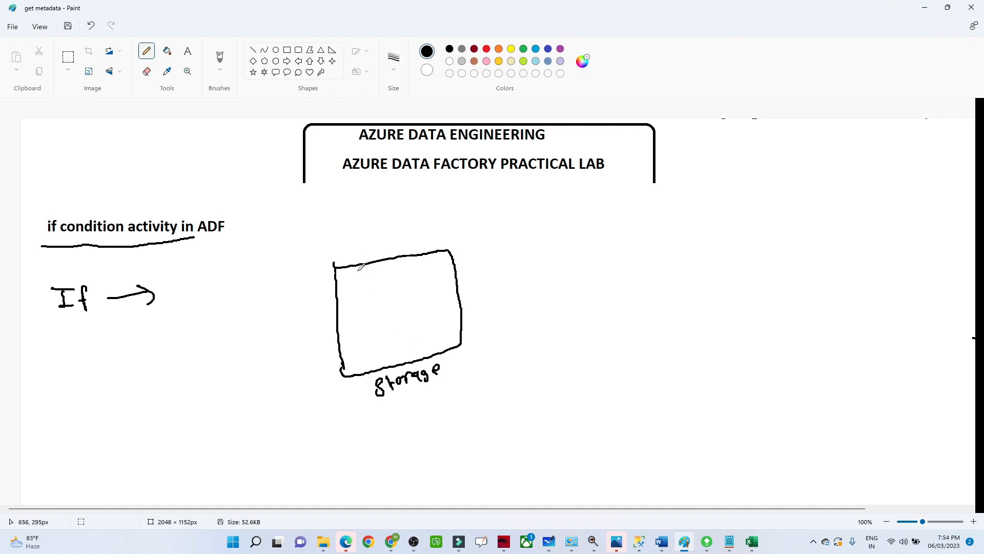
Write emp.csv and a second csv in Storage, with arrows to a True/False box.
{"action": "left_click_drag", "start_coordinate": [358, 287], "coordinate": [418, 278]}
{"action": "mouse_move", "coordinate": [370, 334]}
{"action": "left_mouse_down"}
{"action": "mouse_move", "coordinate": [431, 318]}
{"action": "mouse_move", "coordinate": [547, 266]}
{"action": "mouse_move", "coordinate": [538, 274]}
{"action": "left_mouse_up"}
{"action": "mouse_move", "coordinate": [572, 224]}
{"action": "left_mouse_down"}
{"action": "mouse_move", "coordinate": [595, 314]}
{"action": "mouse_move", "coordinate": [697, 200]}
{"action": "mouse_move", "coordinate": [703, 281]}
{"action": "mouse_move", "coordinate": [594, 315]}
{"action": "left_mouse_up"}
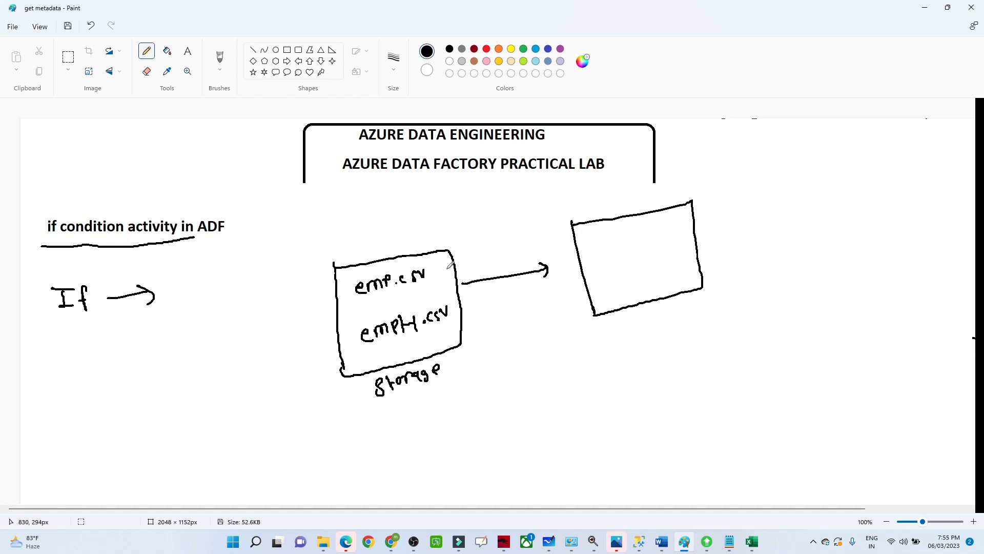
{"action": "left_click_drag", "start_coordinate": [450, 264], "coordinate": [635, 231]}
{"action": "mouse_move", "coordinate": [623, 233]}
{"action": "left_mouse_down"}
{"action": "mouse_move", "coordinate": [621, 245]}
{"action": "mouse_move", "coordinate": [804, 195]}
{"action": "mouse_move", "coordinate": [801, 205]}
{"action": "left_mouse_up"}
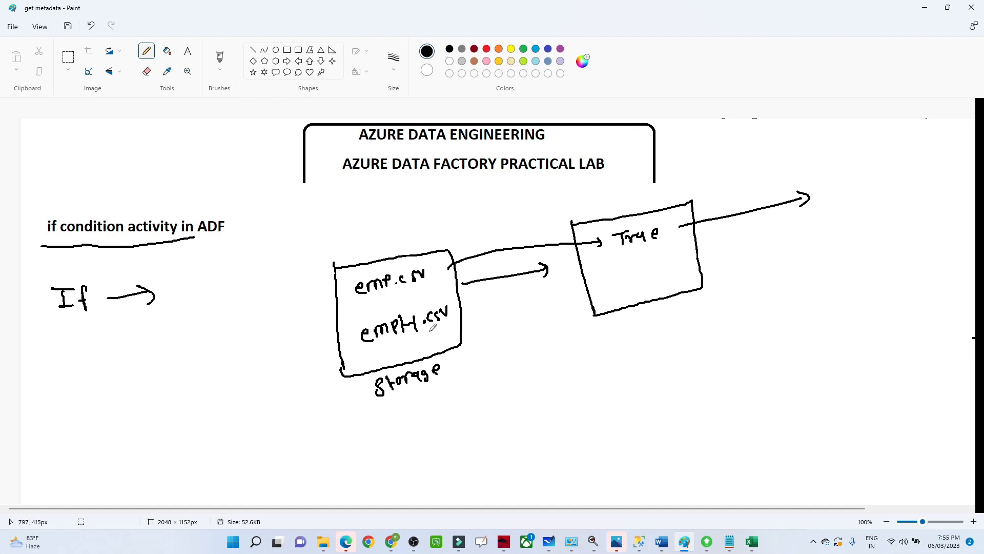
{"action": "mouse_move", "coordinate": [430, 330]}
{"action": "left_mouse_down"}
{"action": "mouse_move", "coordinate": [469, 338]}
{"action": "mouse_move", "coordinate": [596, 286]}
{"action": "mouse_move", "coordinate": [582, 290]}
{"action": "left_mouse_up"}
{"action": "mouse_move", "coordinate": [637, 282]}
{"action": "left_mouse_down"}
{"action": "mouse_move", "coordinate": [808, 252]}
{"action": "mouse_move", "coordinate": [793, 265]}
{"action": "left_mouse_up"}
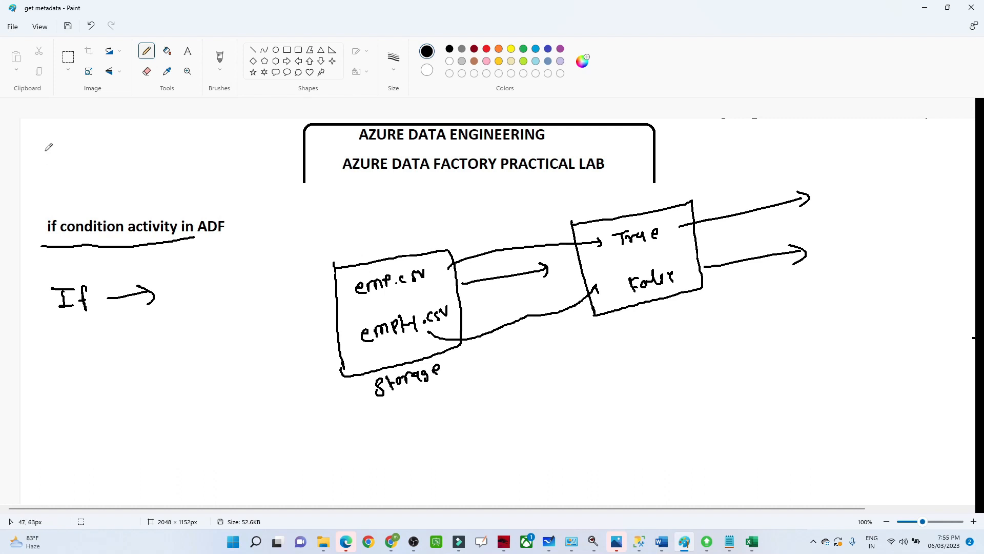
{"action": "left_click_drag", "start_coordinate": [65, 203], "coordinate": [100, 176]}
Preview empty.csv in the input container to confirm it has no content.
{"action": "mouse_move", "coordinate": [391, 545]}
{"action": "left_click", "coordinate": [470, 505]}
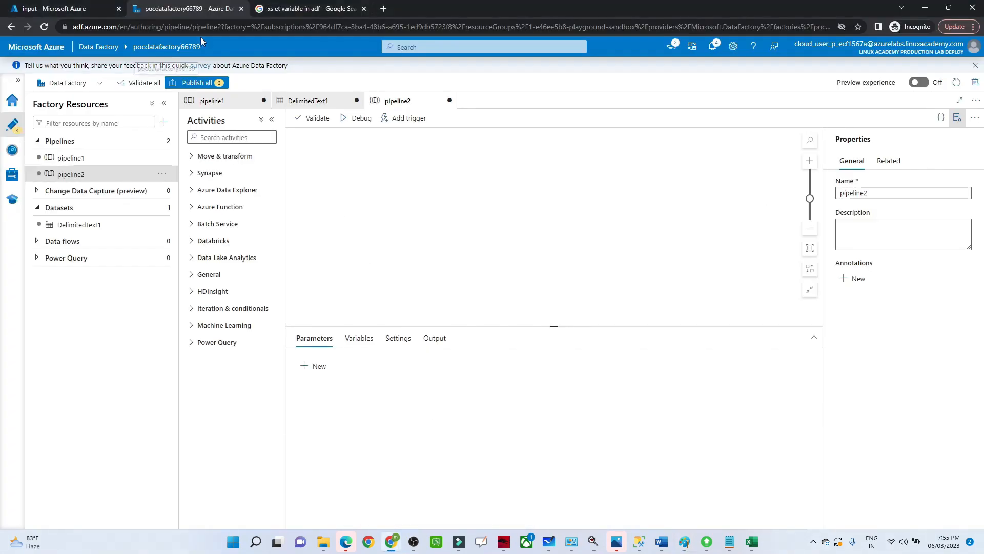
{"action": "left_click", "coordinate": [36, 8]}
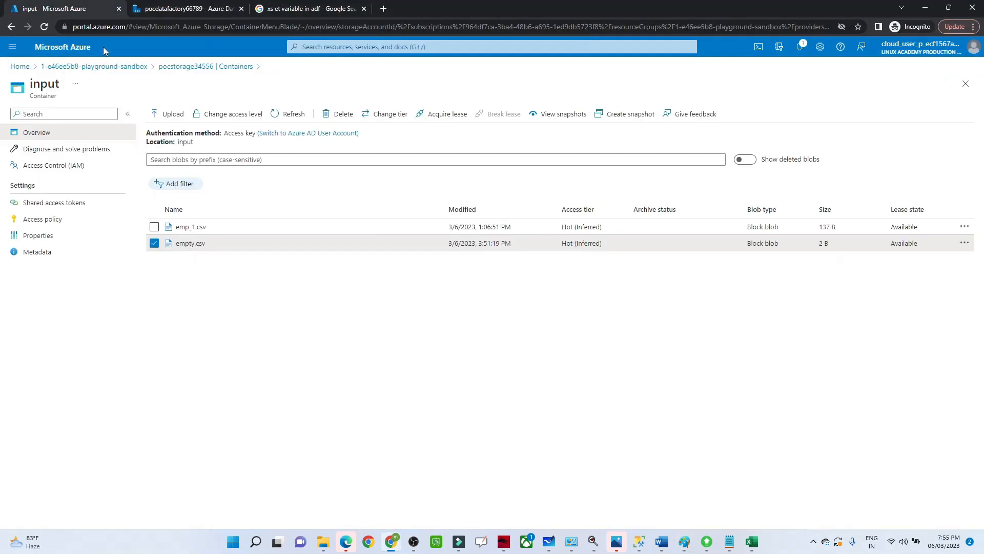
{"action": "left_click", "coordinate": [155, 244]}
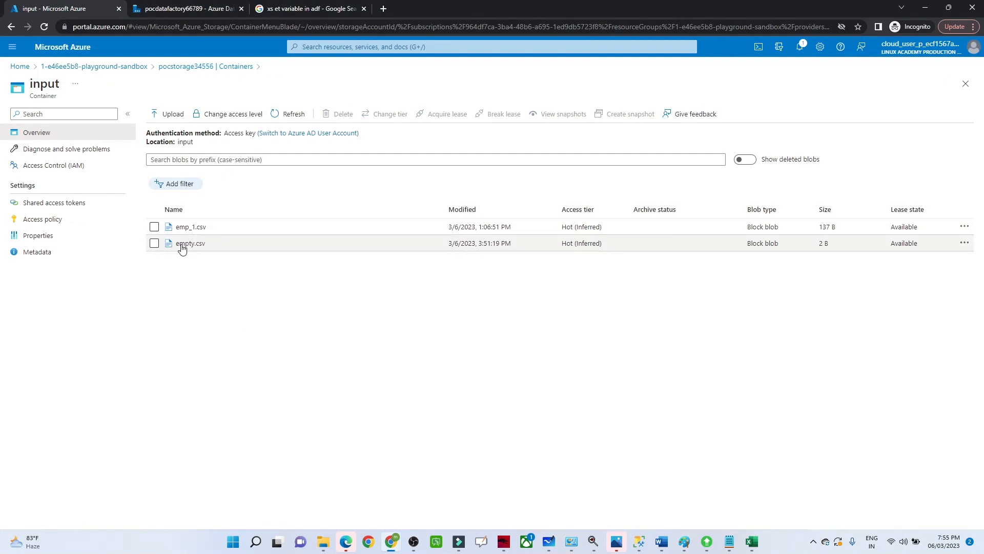
{"action": "left_click", "coordinate": [190, 243]}
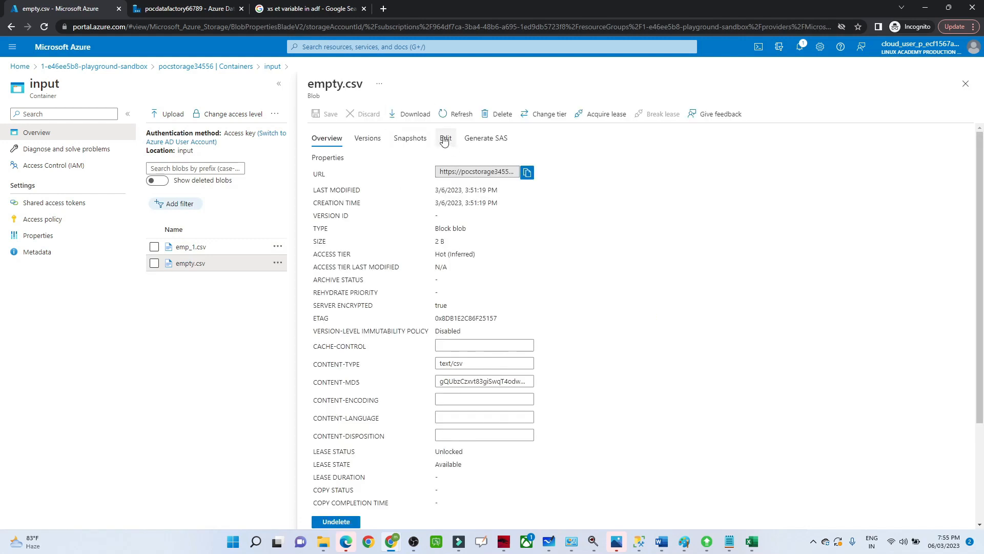
{"action": "left_click", "coordinate": [446, 138]}
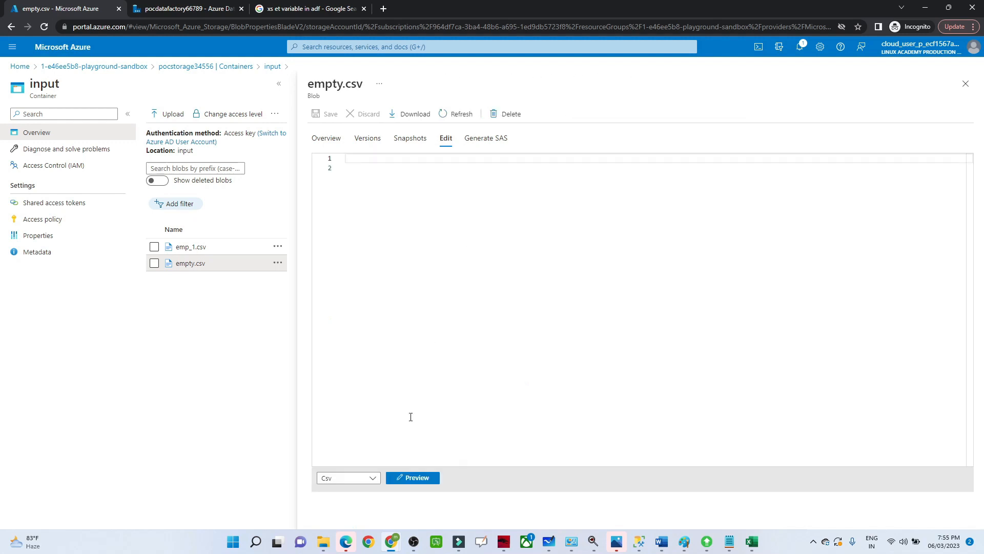
{"action": "left_click", "coordinate": [417, 478]}
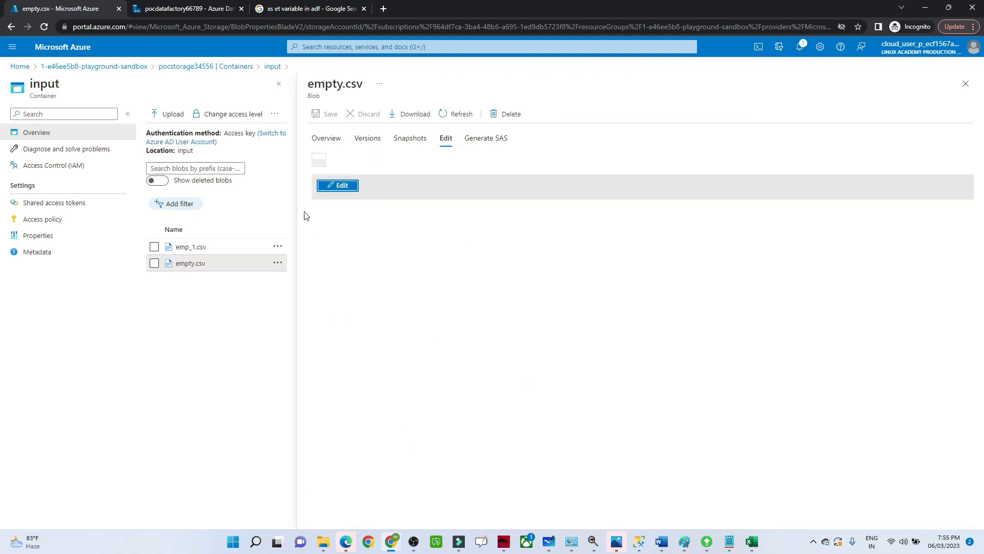
{"action": "left_click", "coordinate": [966, 84]}
Drop Get Metadata1 onto pipeline2 using dataset DelimitedText1, filename left blank.
{"action": "left_click", "coordinate": [208, 4]}
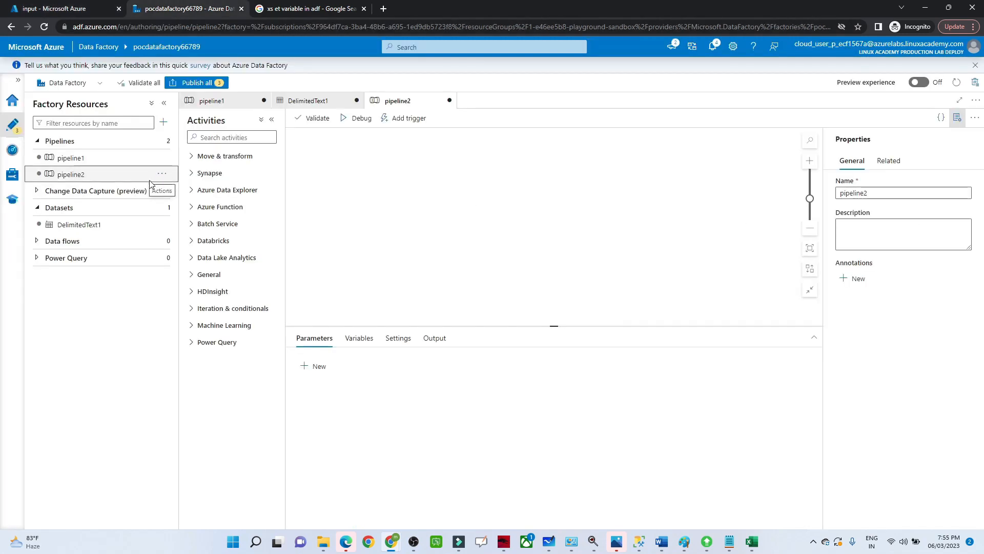
{"action": "left_click", "coordinate": [211, 137]}
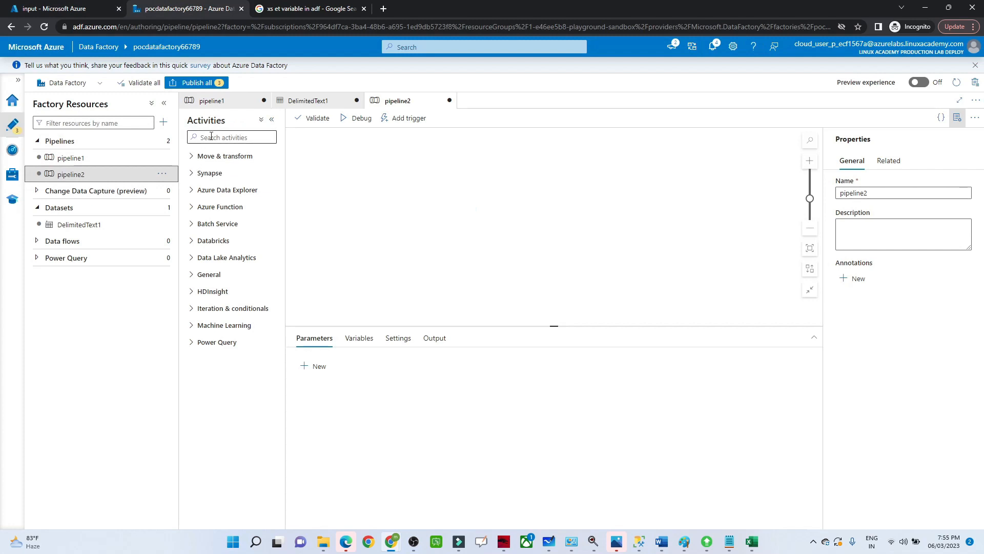
{"action": "type", "text": "get"}
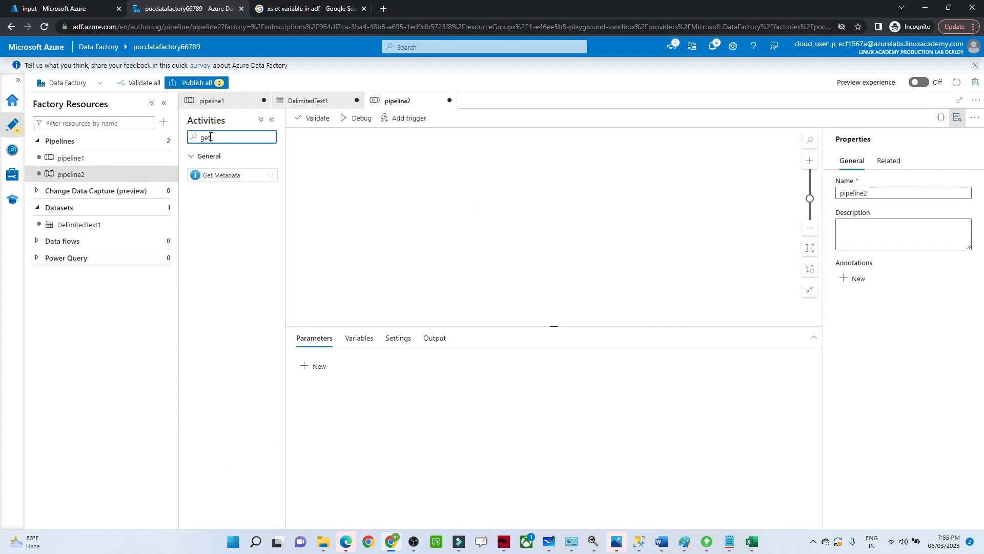
{"action": "left_click_drag", "start_coordinate": [223, 177], "coordinate": [415, 185]}
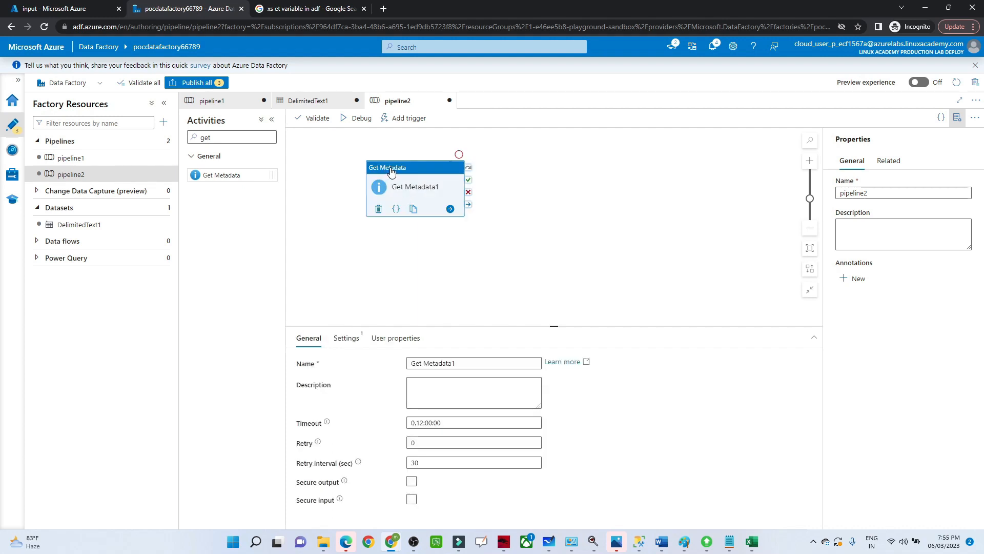
{"action": "left_click", "coordinate": [343, 343]}
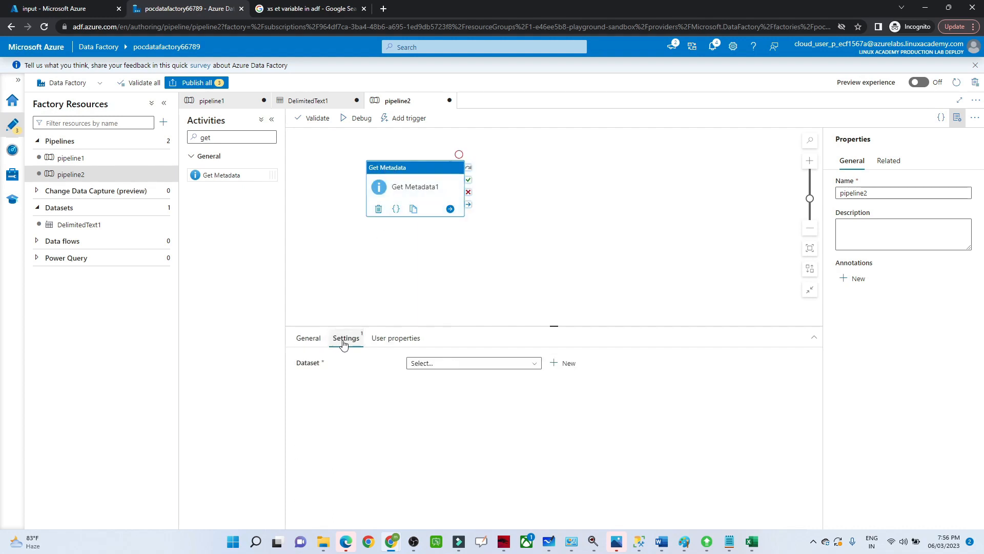
{"action": "left_click", "coordinate": [481, 363]}
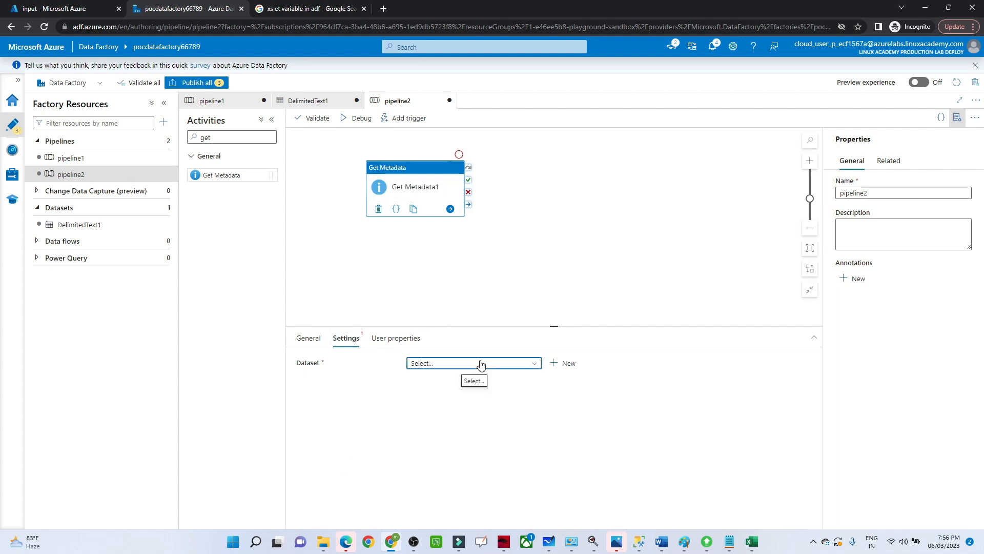
{"action": "left_click", "coordinate": [438, 400]}
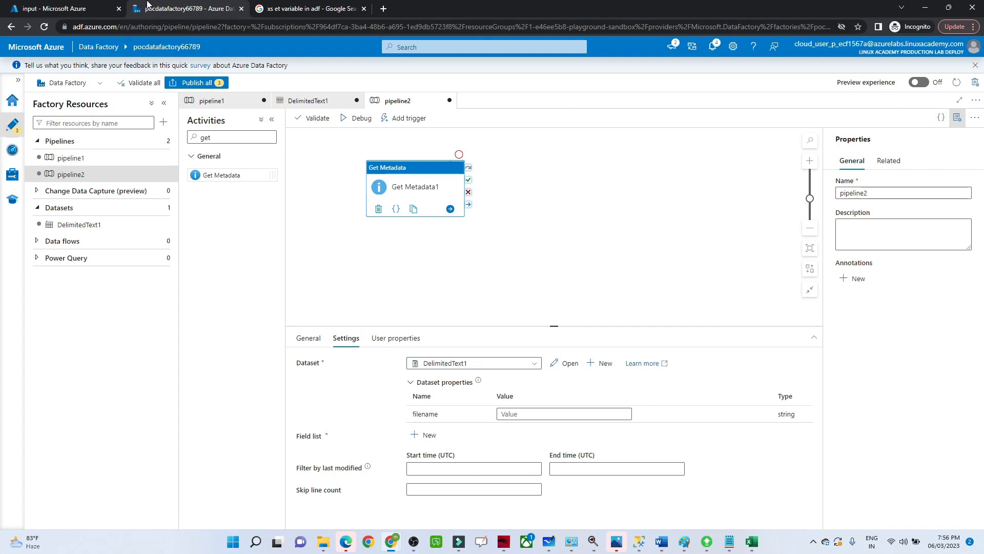
{"action": "left_click", "coordinate": [523, 415]}
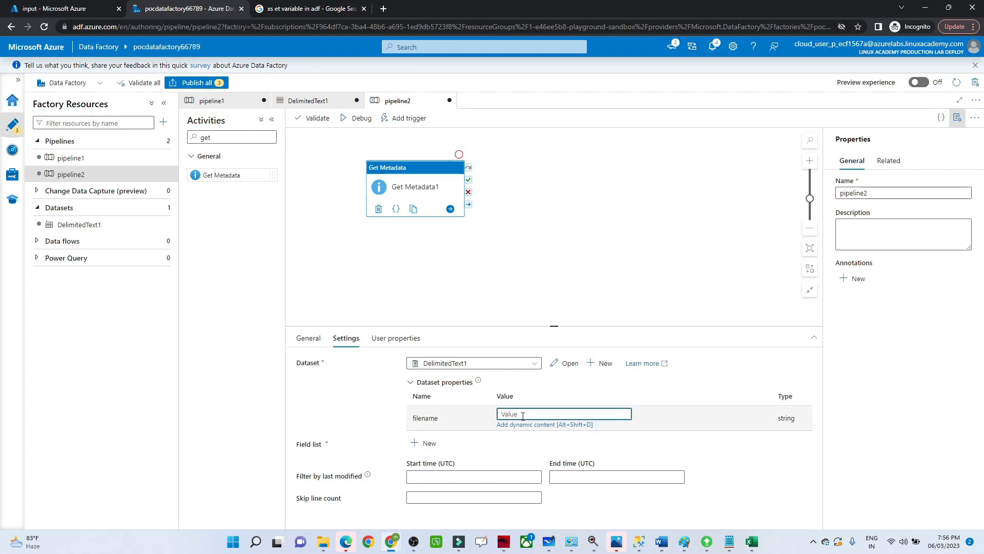
{"action": "left_click", "coordinate": [549, 398]}
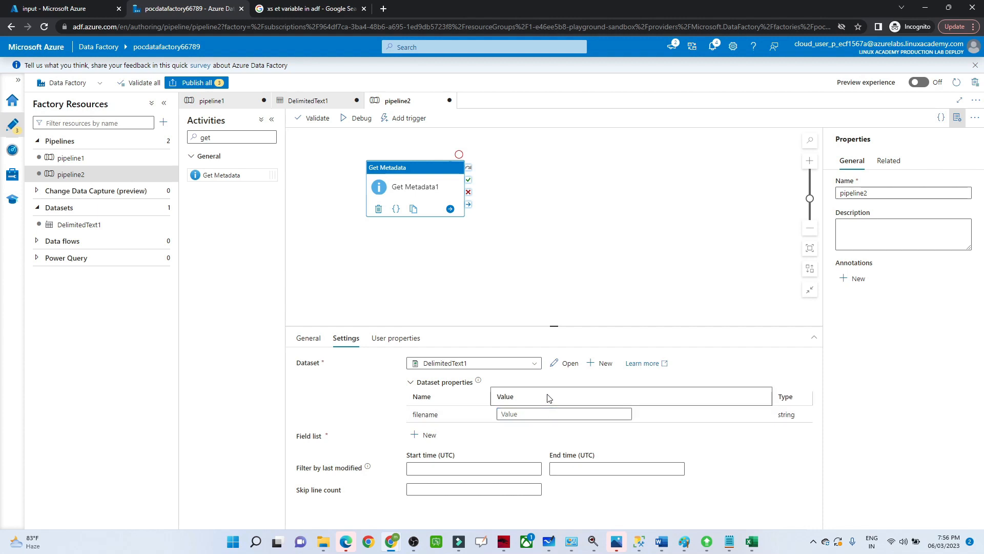
{"action": "left_click", "coordinate": [553, 221]}
{"action": "left_click", "coordinate": [417, 180]}
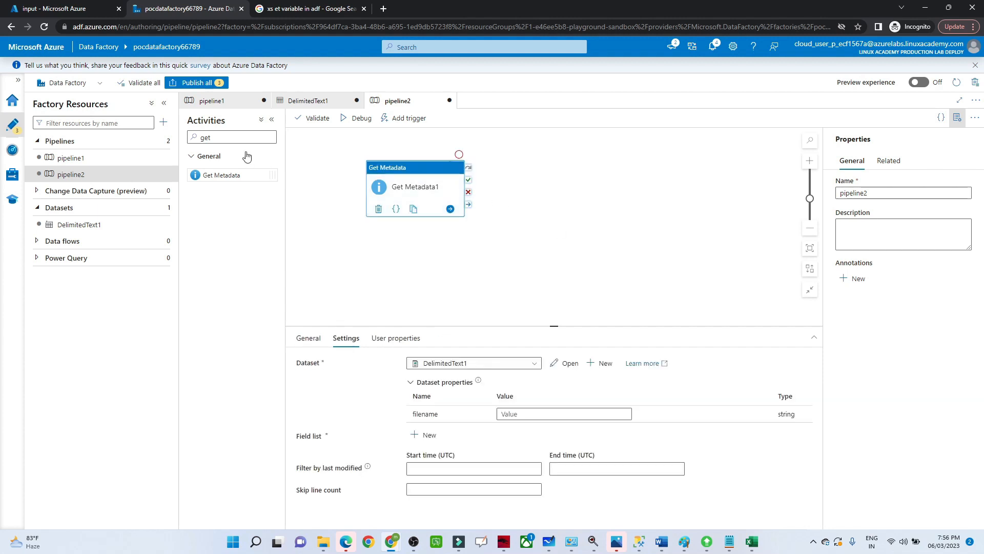
Place If Condition1 on the canvas, linked to Get Metadata1's success output.
{"action": "double_click", "coordinate": [191, 139]}
{"action": "key", "text": "BackSpace"}
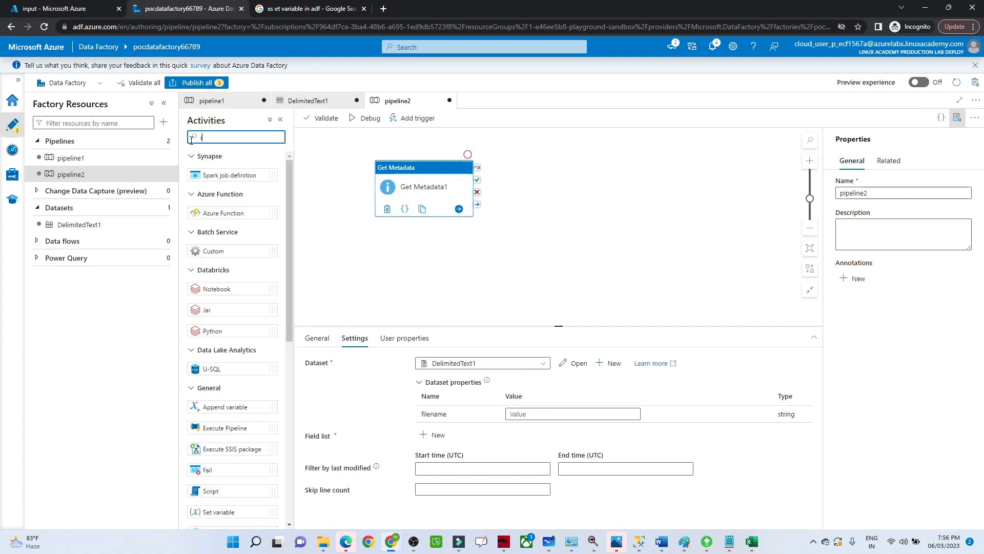
{"action": "type", "text": "if"}
{"action": "left_click_drag", "start_coordinate": [207, 175], "coordinate": [593, 164]}
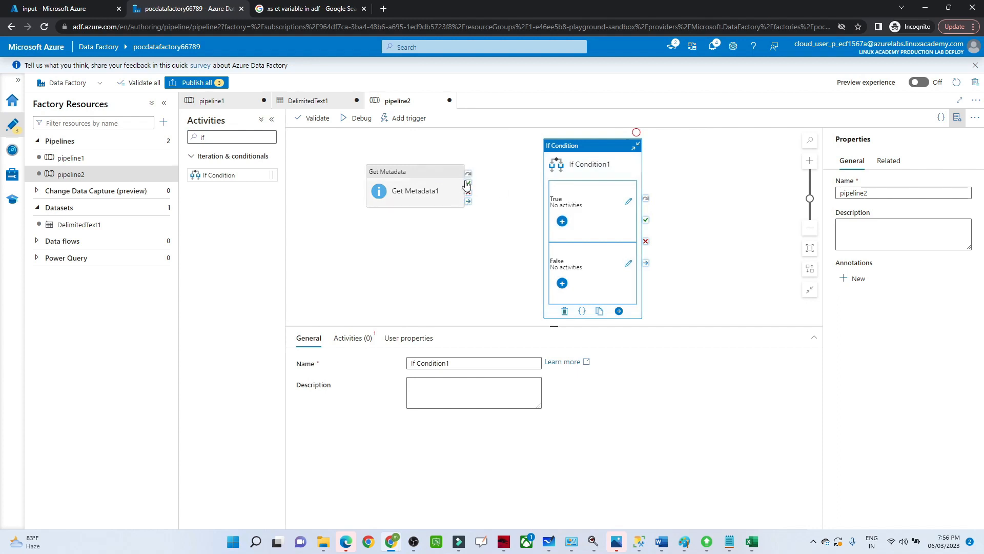
{"action": "left_click_drag", "start_coordinate": [468, 182], "coordinate": [551, 186]}
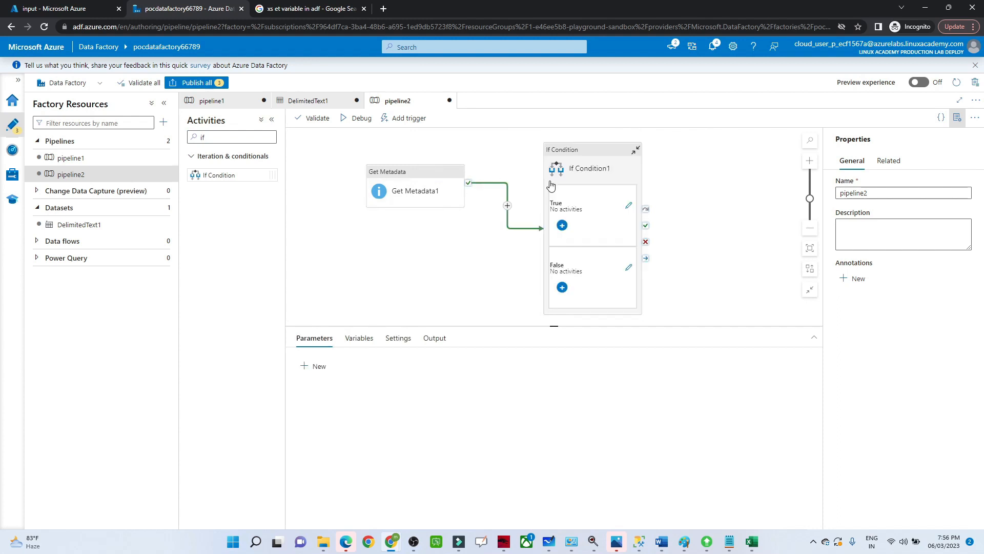
{"action": "left_click", "coordinate": [580, 150]}
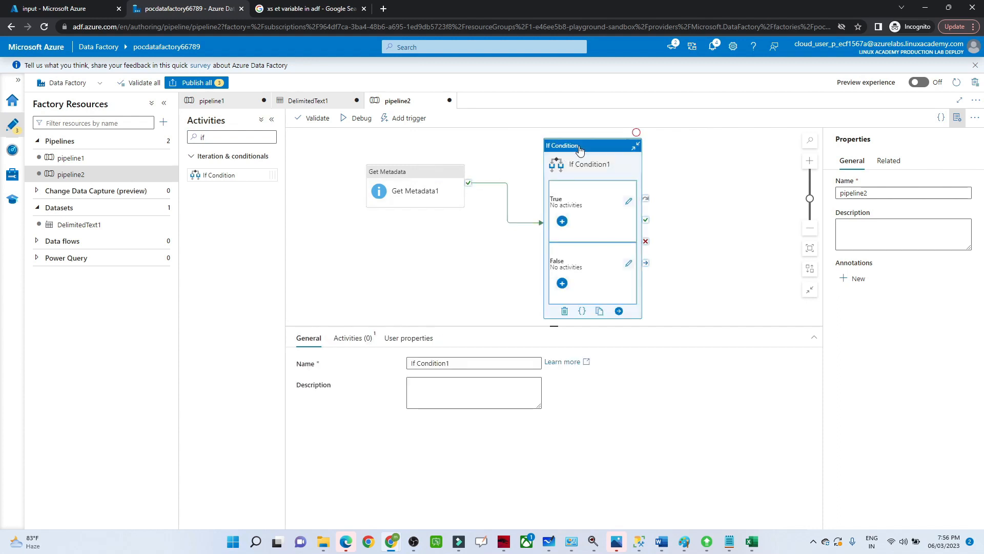
{"action": "left_click", "coordinate": [357, 344]}
{"action": "left_click", "coordinate": [434, 364]}
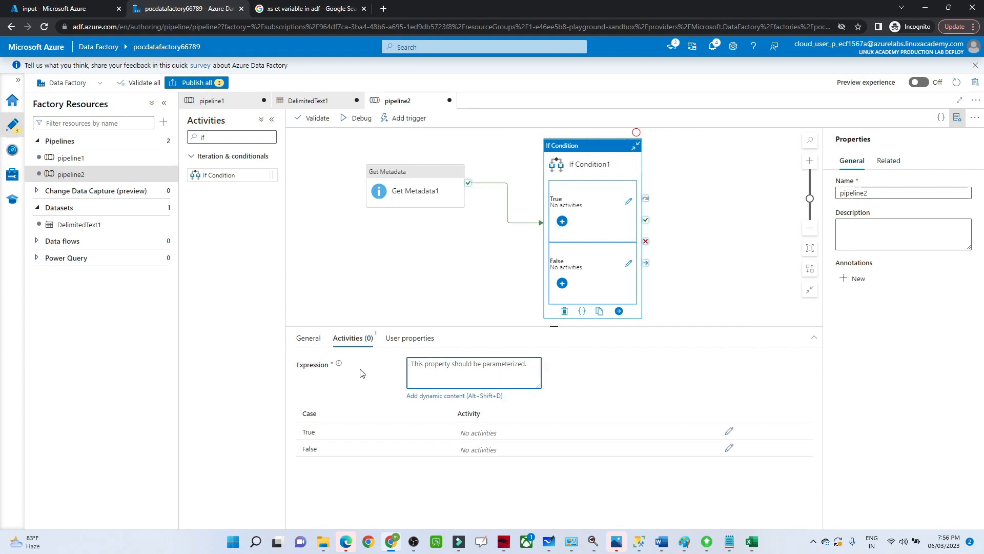
{"action": "left_click", "coordinate": [365, 404]}
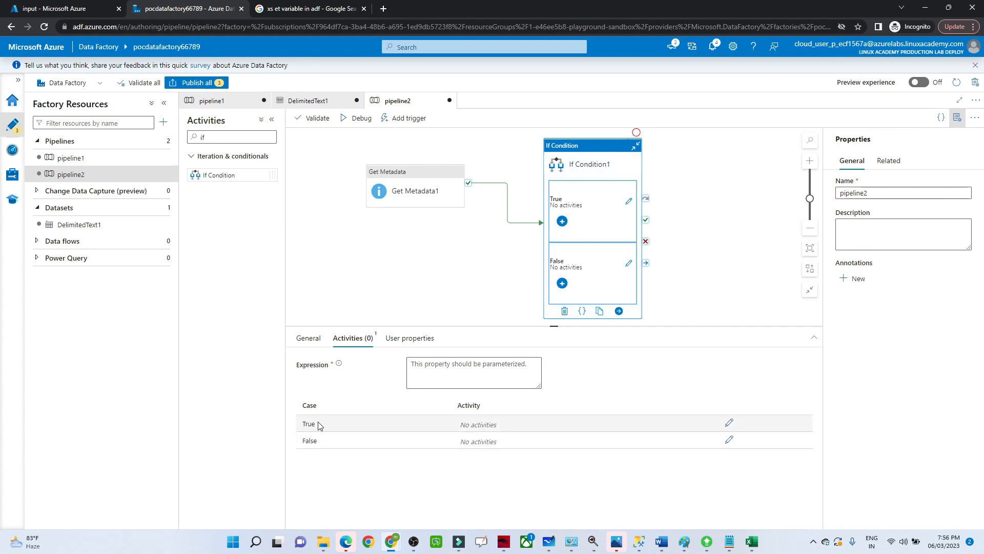
{"action": "left_click", "coordinate": [562, 223]}
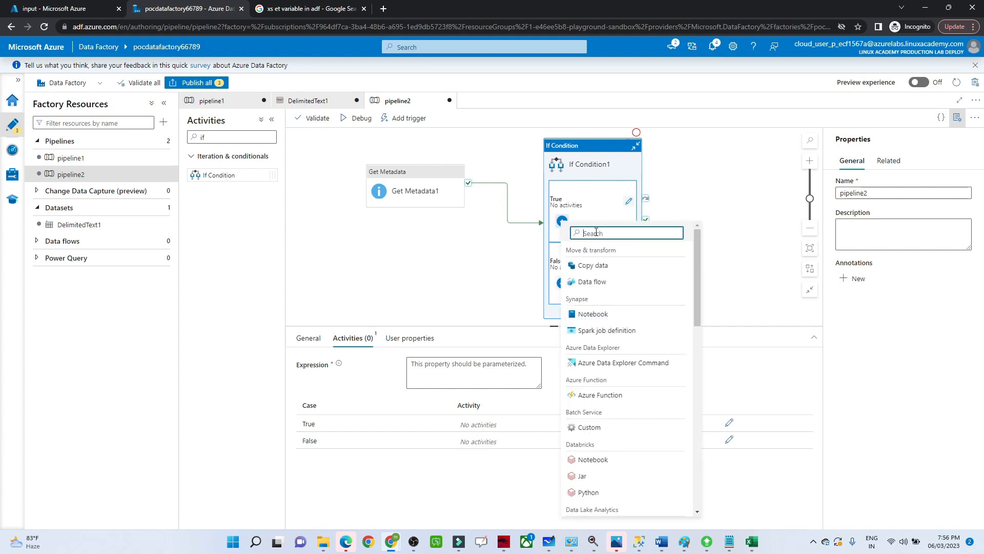
Add a Set variable activity to If Condition1's True branch.
{"action": "left_click", "coordinate": [453, 306]}
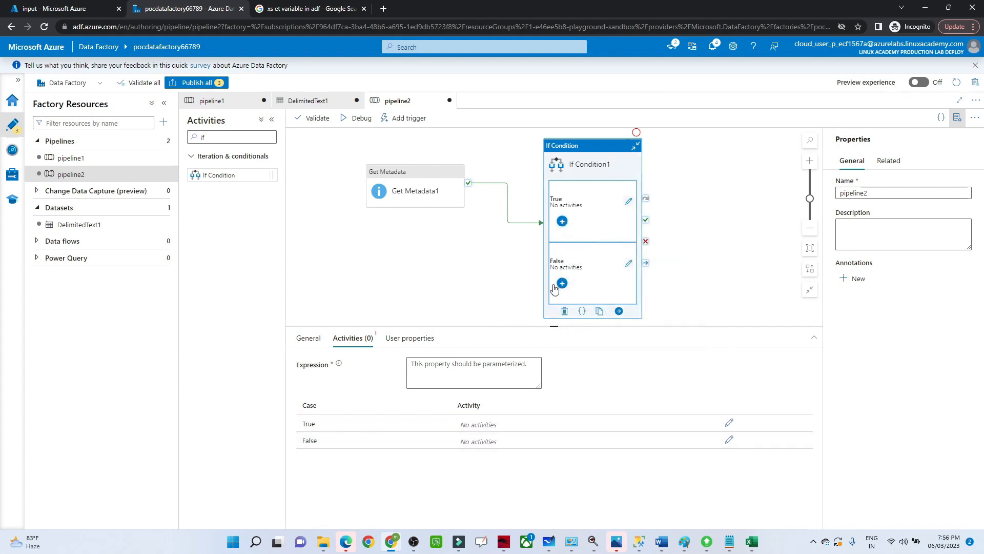
{"action": "left_click", "coordinate": [562, 284]}
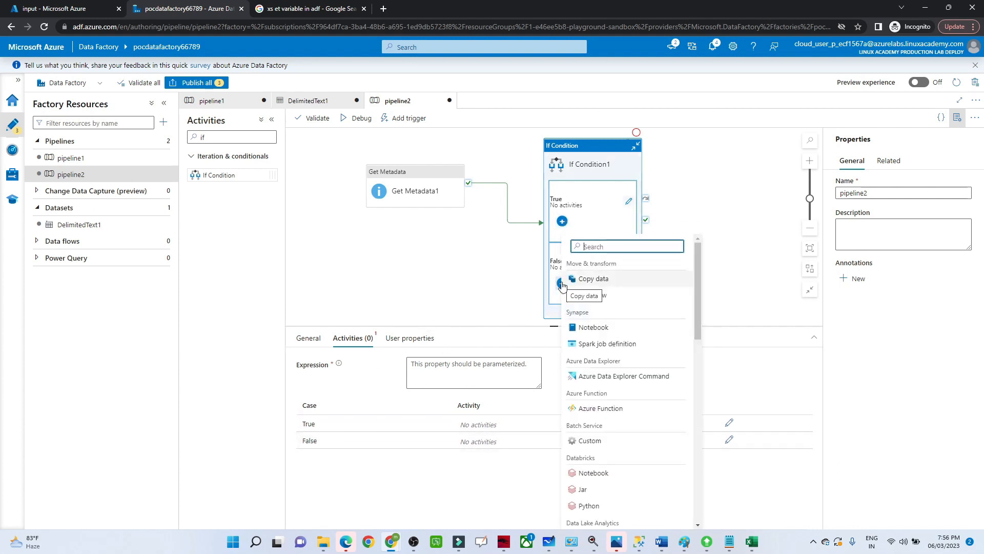
{"action": "left_click", "coordinate": [562, 222]}
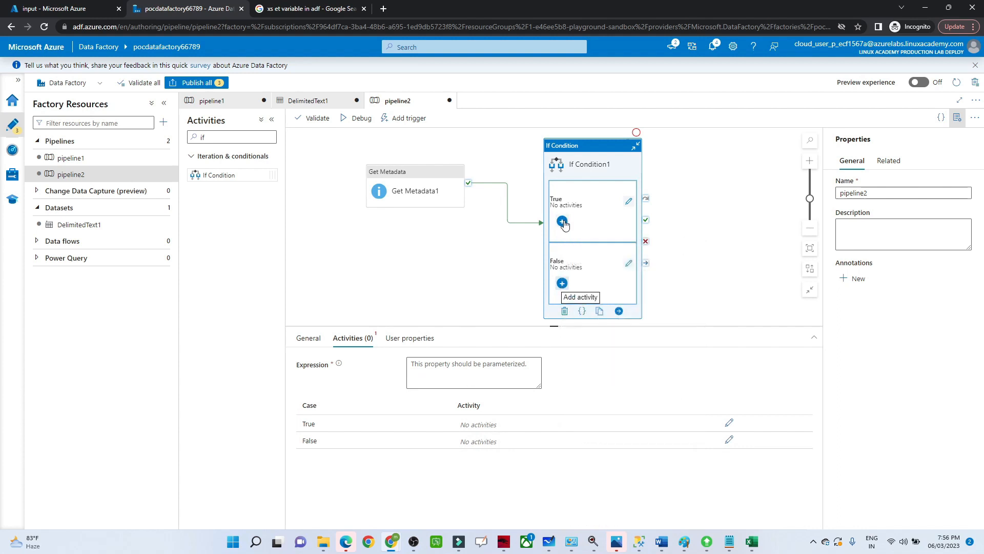
{"action": "left_click", "coordinate": [563, 221]}
{"action": "type", "text": "set"}
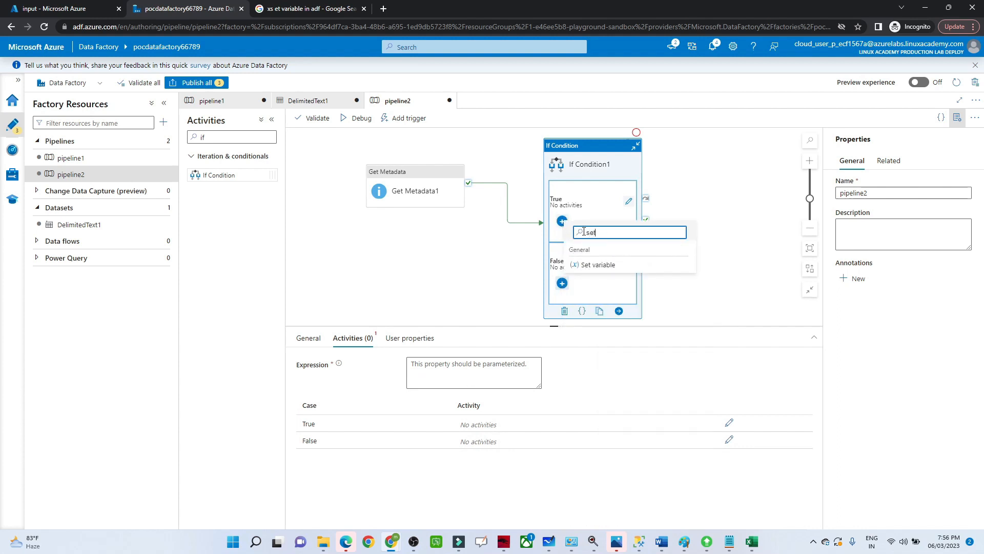
{"action": "left_click", "coordinate": [595, 265]}
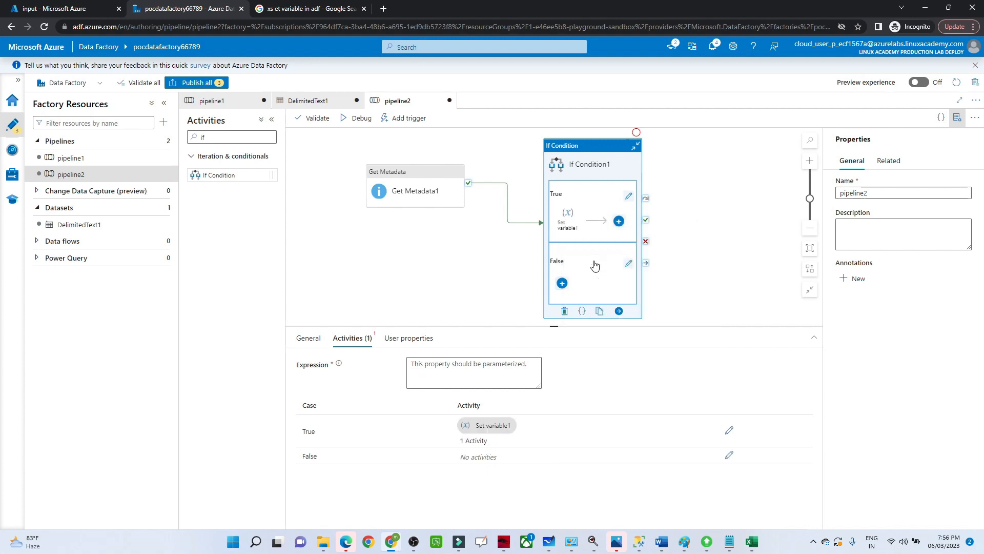
Add a second Set variable activity to the False branch.
{"action": "left_click", "coordinate": [562, 284]}
{"action": "left_click", "coordinate": [592, 51]}
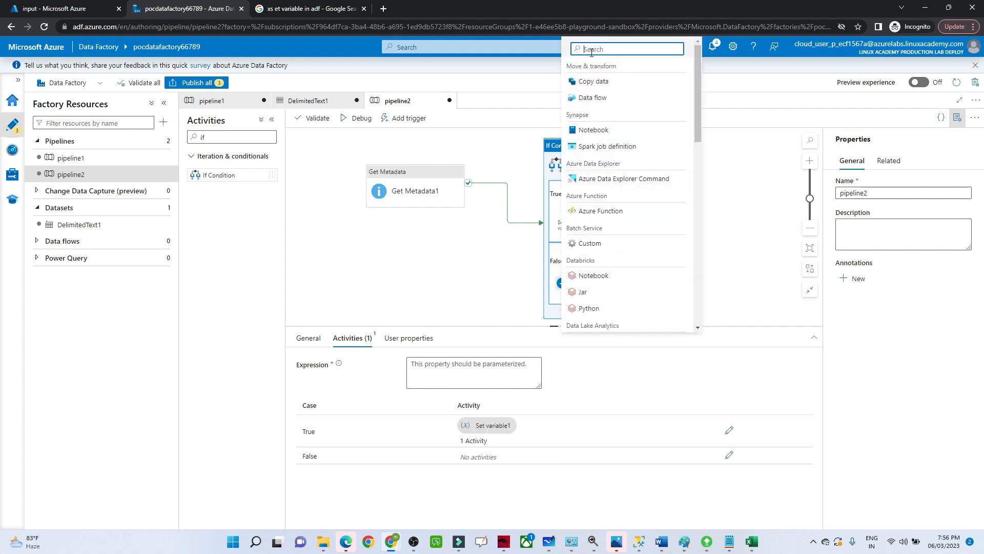
{"action": "type", "text": "set"}
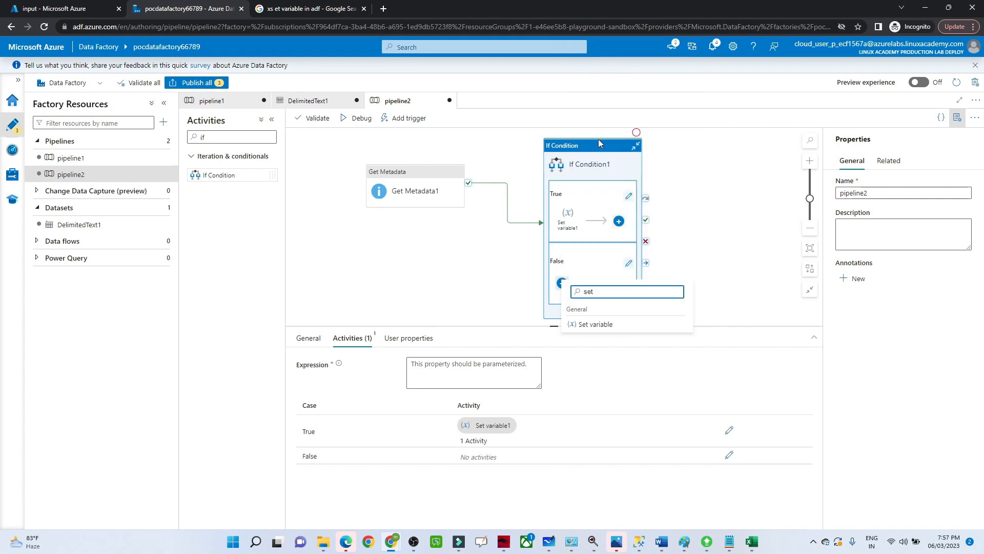
{"action": "left_click", "coordinate": [594, 324]}
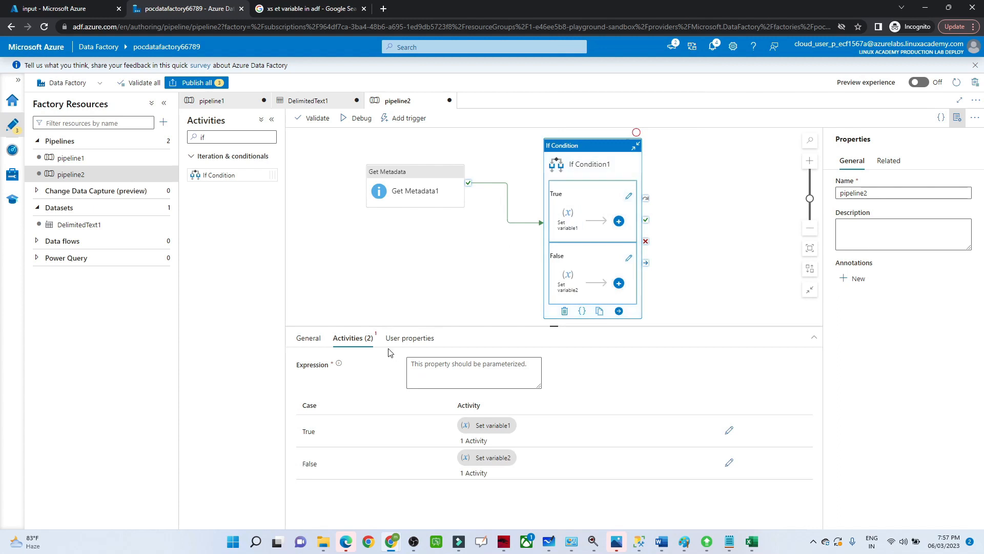
{"action": "left_click", "coordinate": [410, 367]}
{"action": "left_click", "coordinate": [418, 397]}
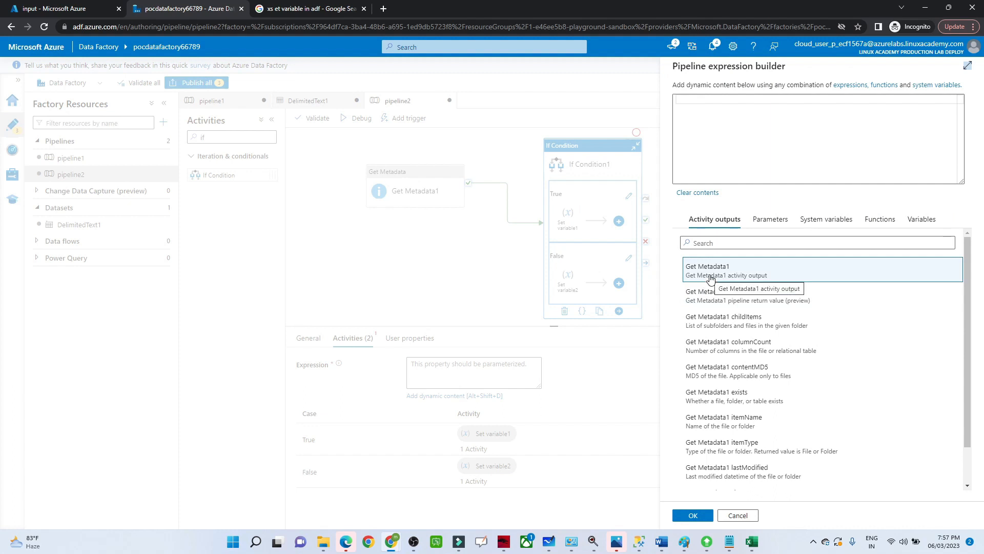
{"action": "left_click", "coordinate": [710, 280]}
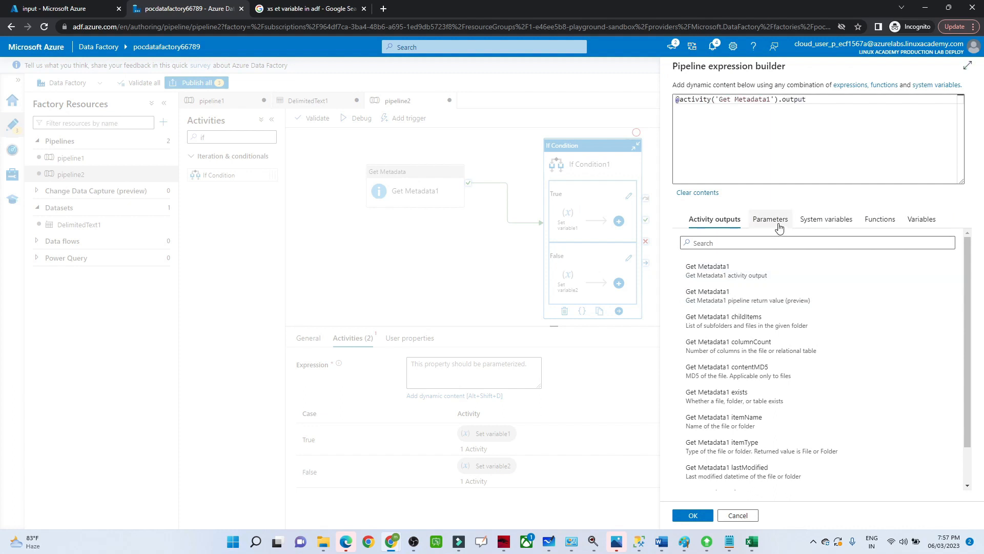
{"action": "left_click_drag", "start_coordinate": [820, 102], "coordinate": [683, 100]}
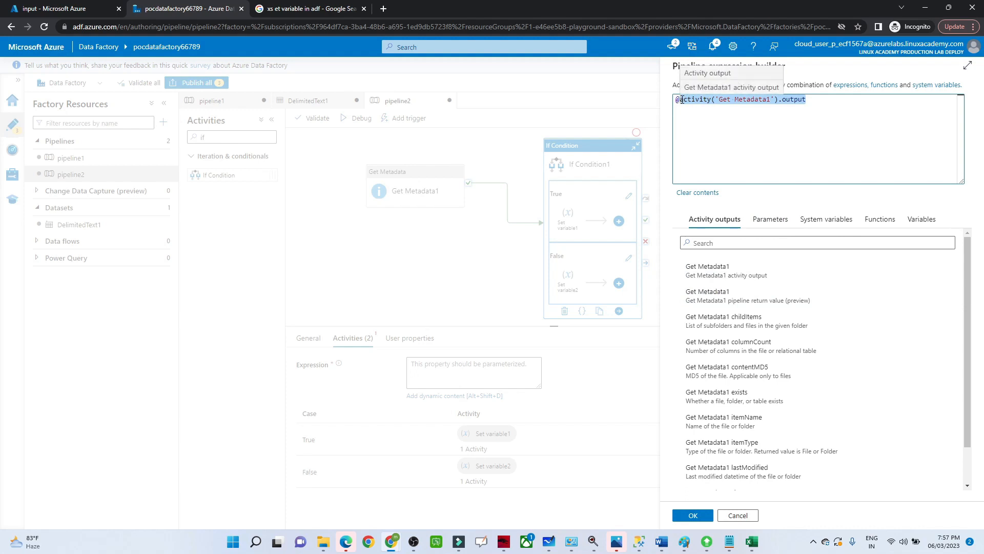
{"action": "key", "text": "BackSpace"}
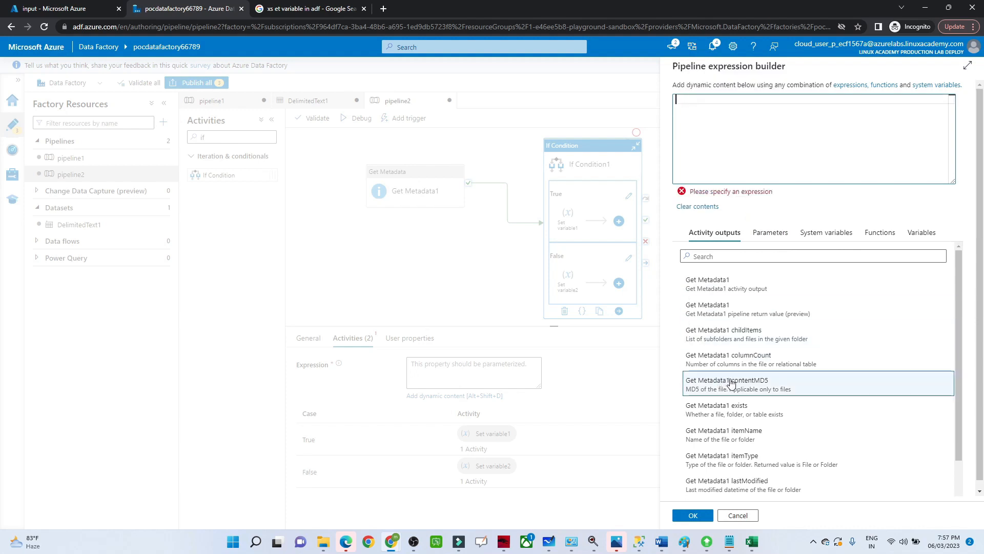
{"action": "left_click", "coordinate": [732, 359]}
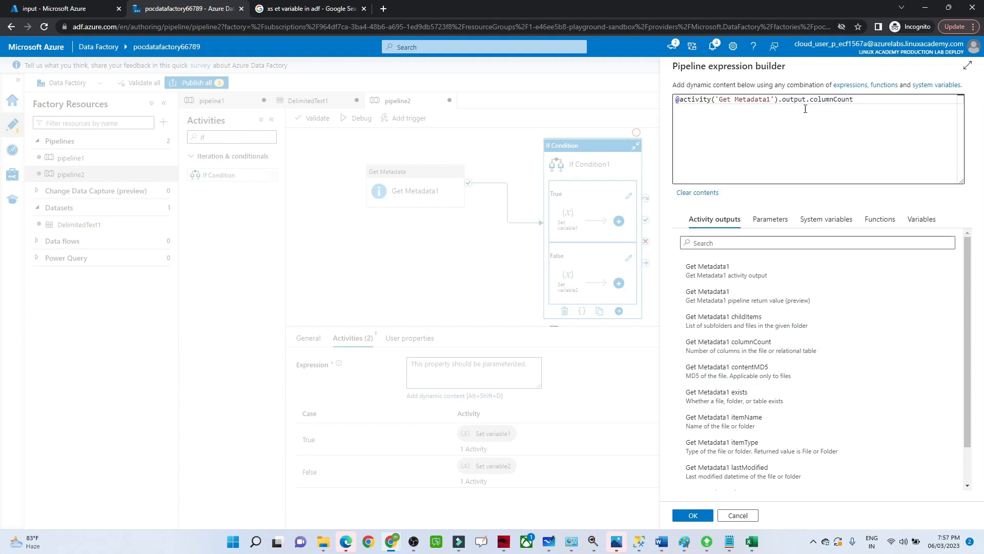
{"action": "left_click", "coordinate": [681, 101]}
{"action": "type", "text": "greater"}
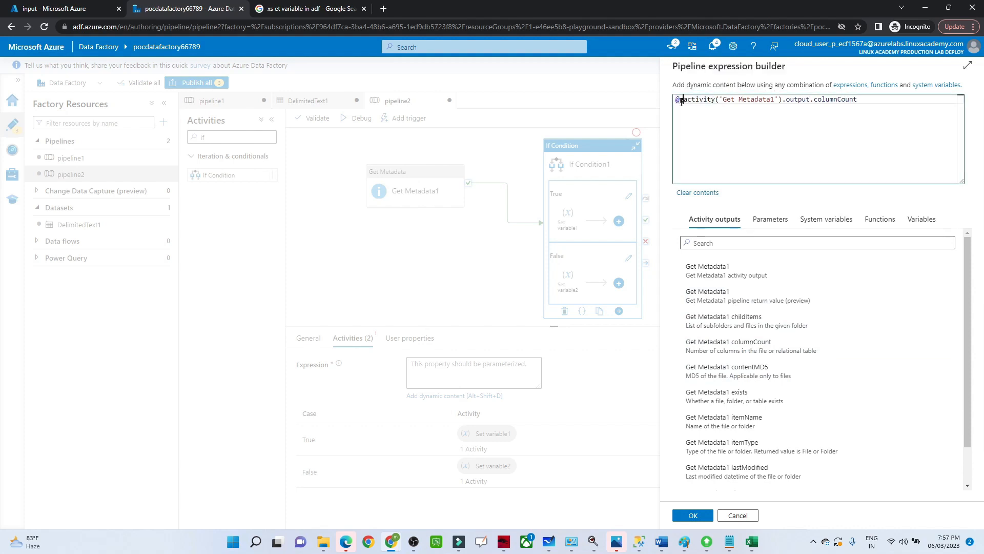
{"action": "type", "text": "("}
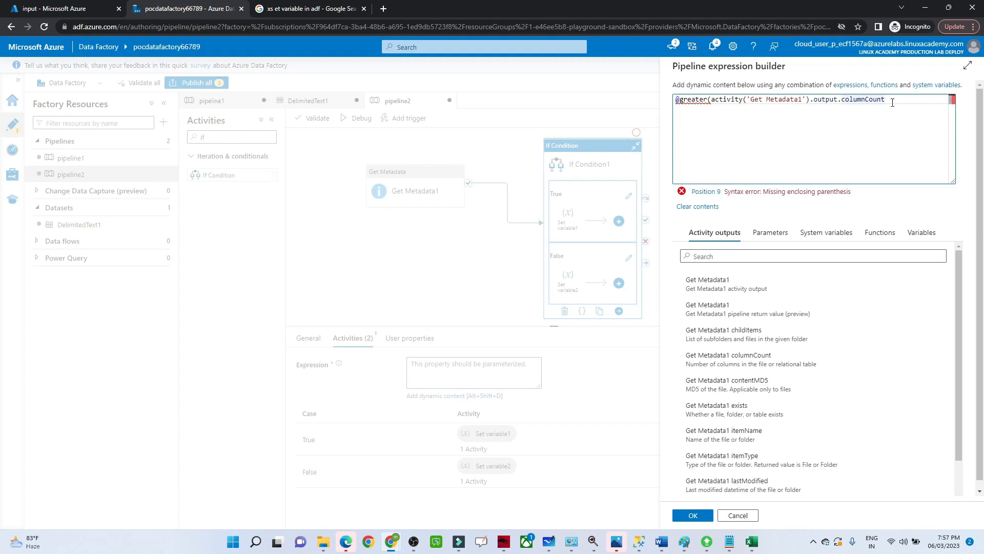
{"action": "type", "text": ")"}
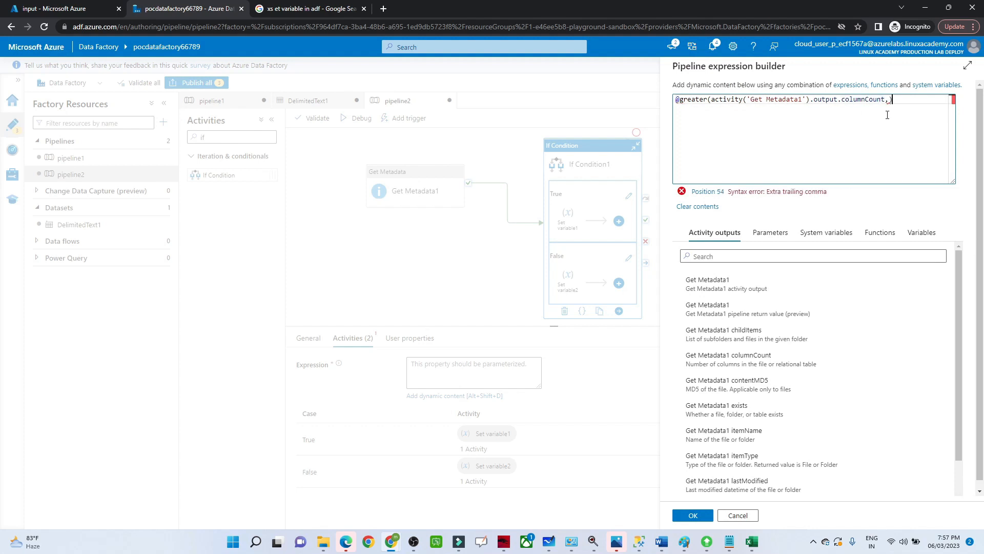
{"action": "left_click", "coordinate": [890, 101]}
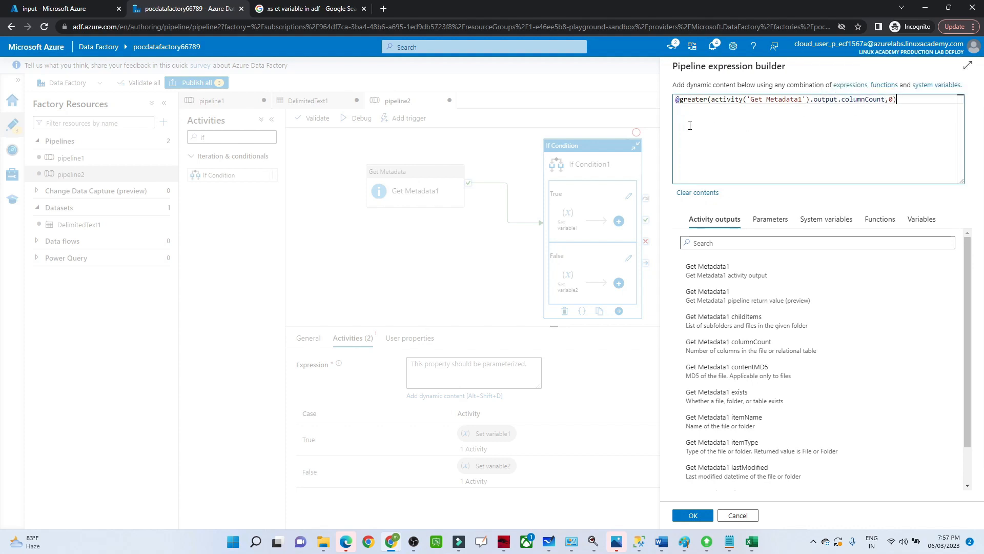
{"action": "left_click", "coordinate": [693, 516]}
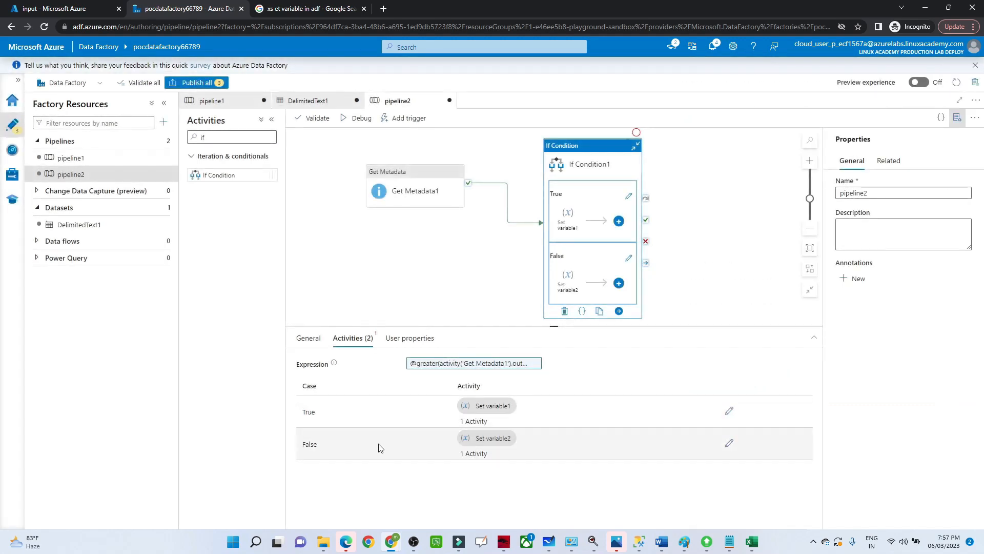
{"action": "left_click", "coordinate": [97, 4]}
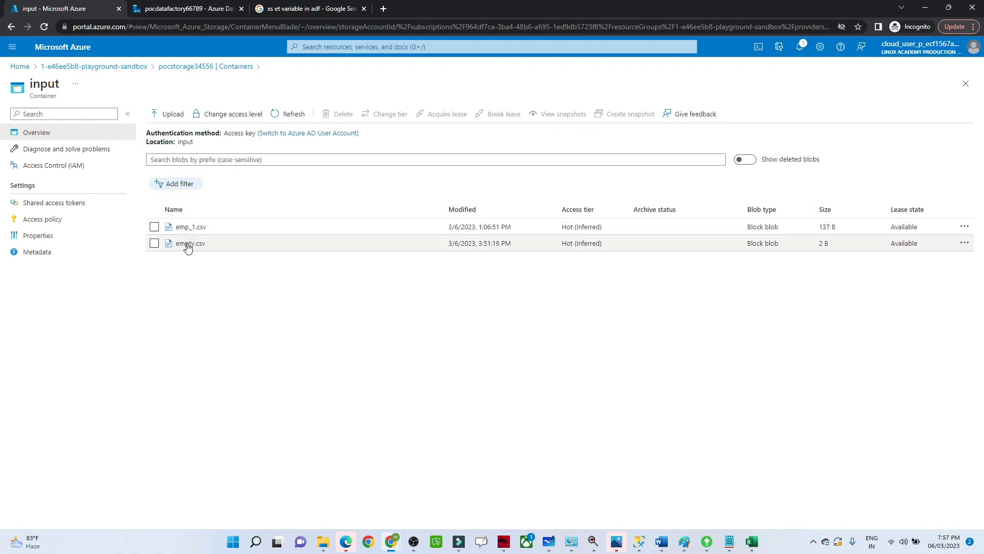
{"action": "left_click", "coordinate": [201, 6]}
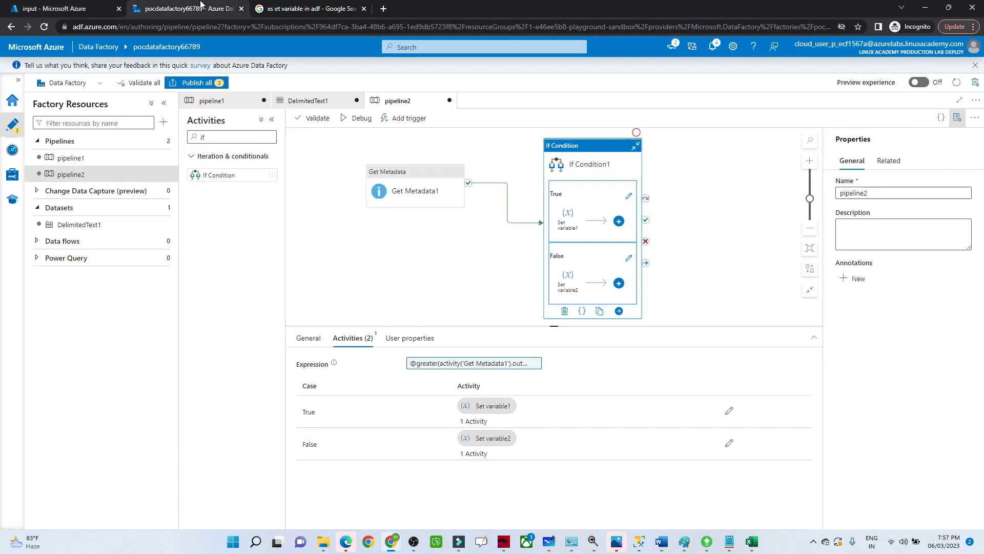
Create a new pipeline variable x from Set variable1's settings.
{"action": "left_click", "coordinate": [564, 225]}
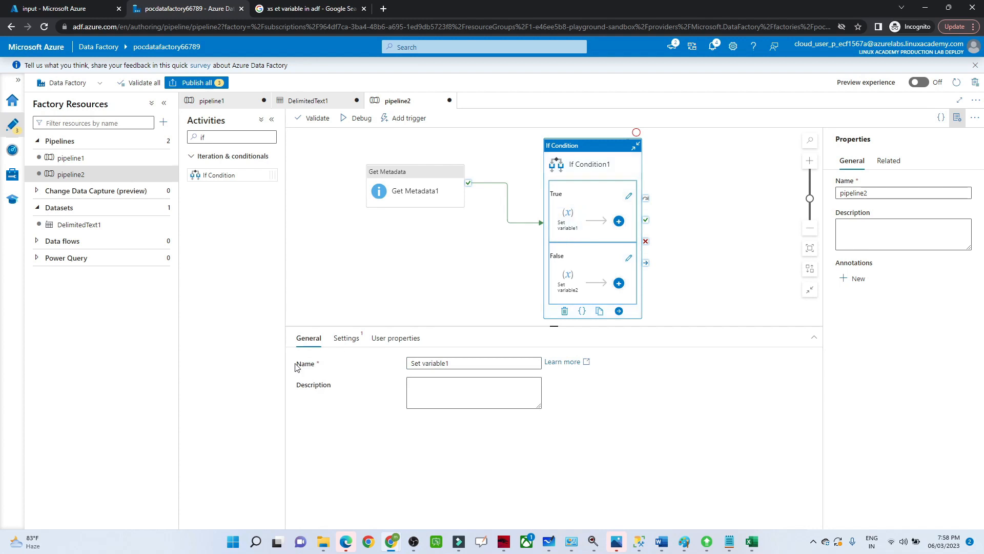
{"action": "left_click", "coordinate": [354, 346]}
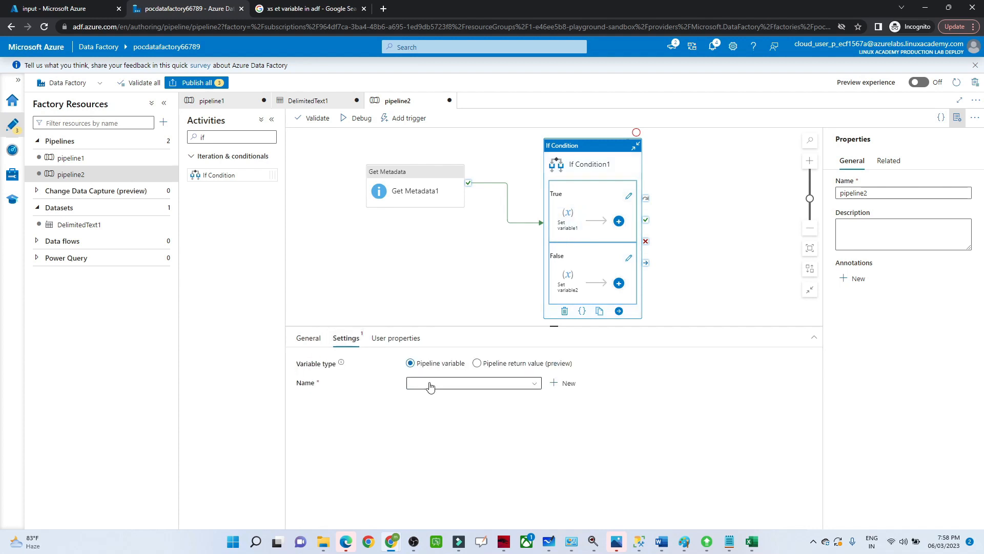
{"action": "left_click", "coordinate": [567, 383]}
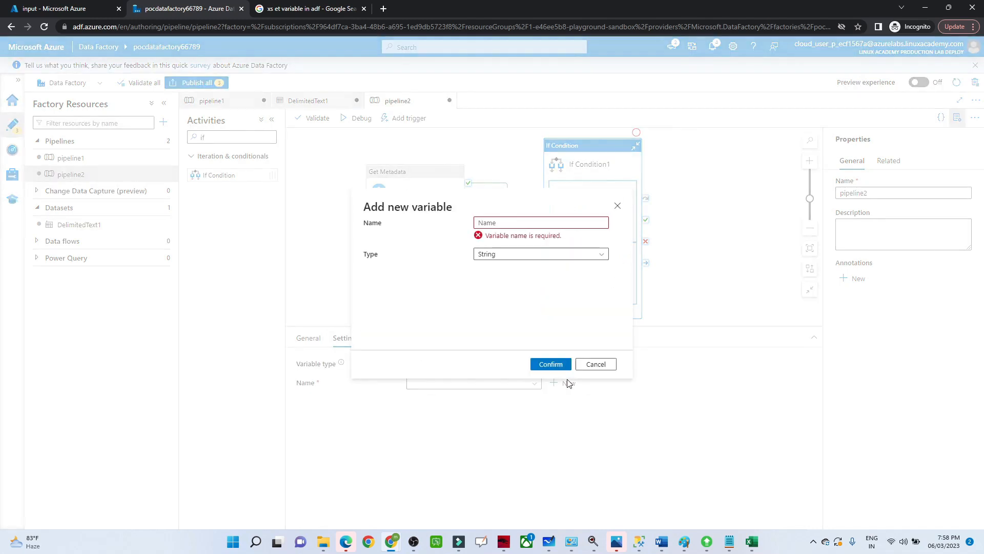
{"action": "left_click", "coordinate": [494, 226]}
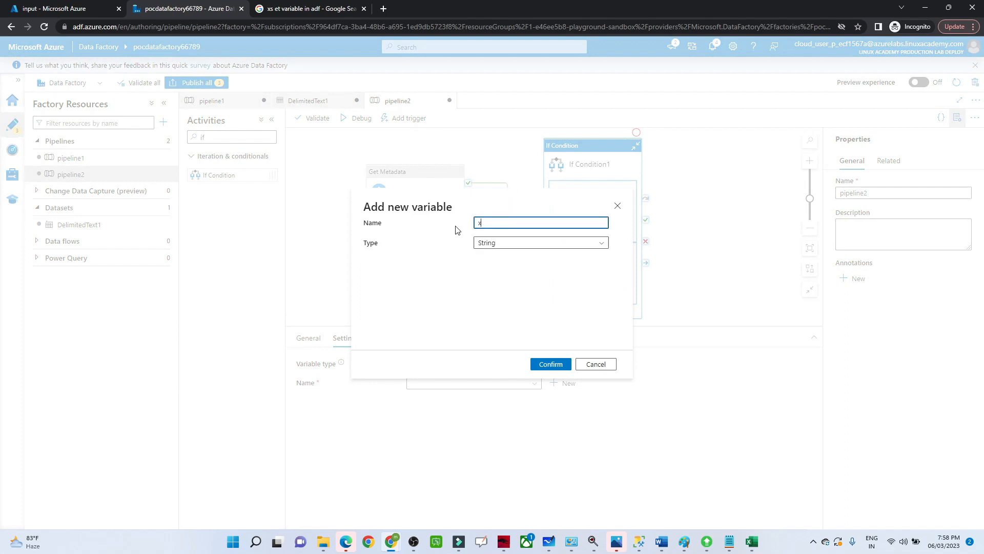
{"action": "left_click", "coordinate": [550, 363]}
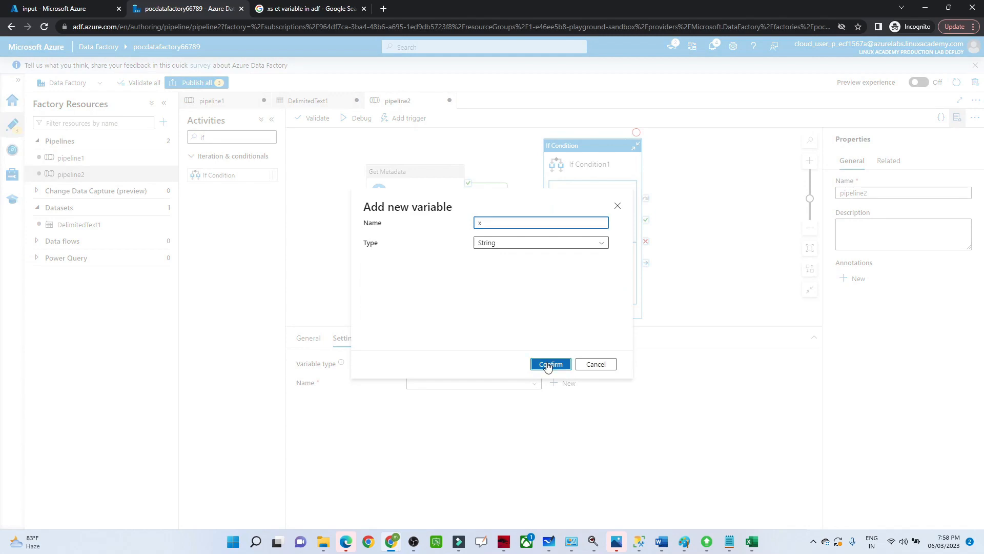
{"action": "left_click", "coordinate": [459, 418]}
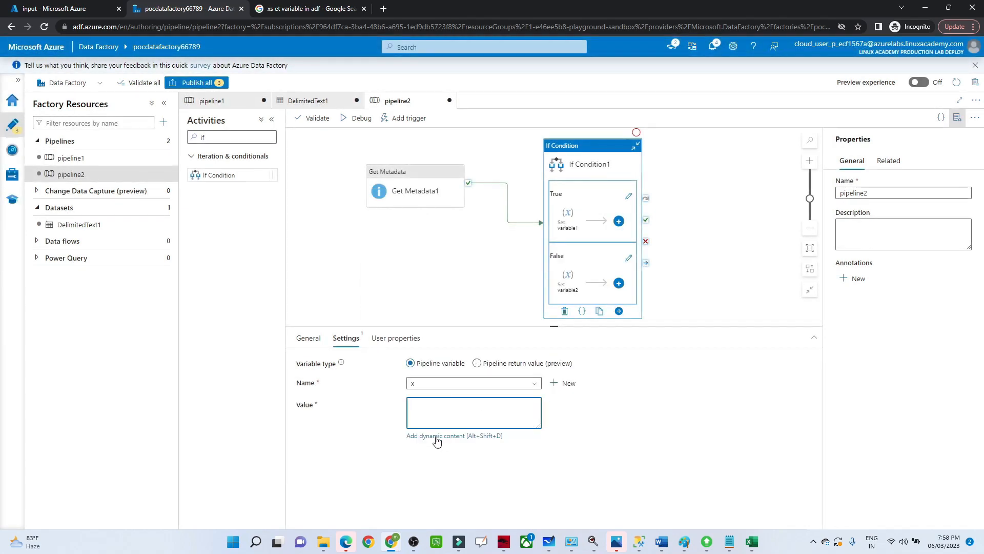
{"action": "left_click", "coordinate": [442, 437]}
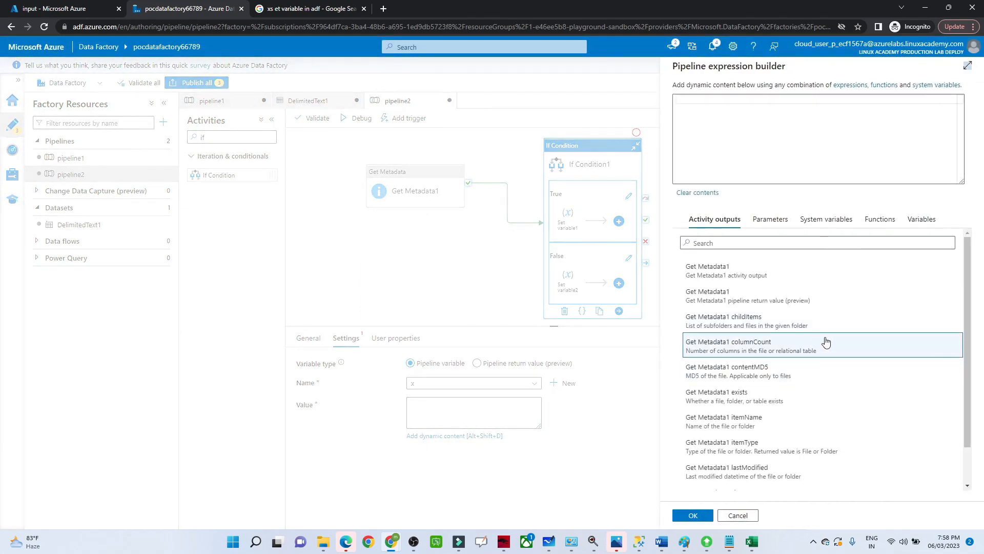
{"action": "left_click", "coordinate": [796, 352]}
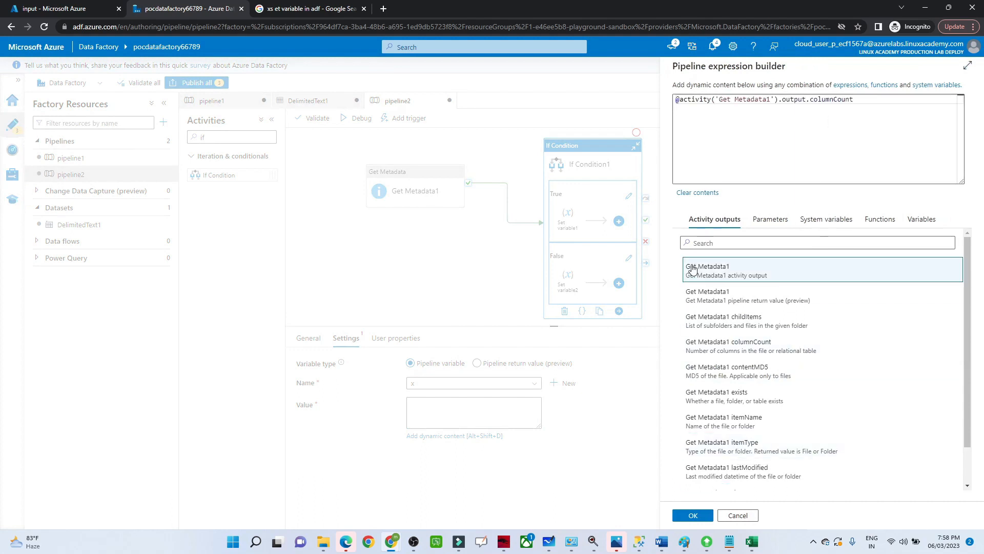
{"action": "left_click", "coordinate": [680, 100]}
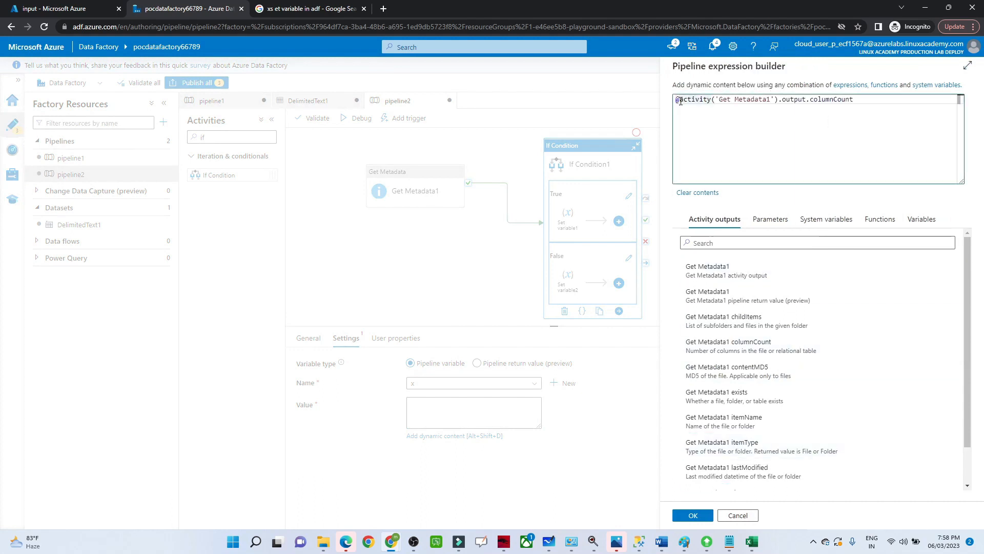
{"action": "type", "text": "string("}
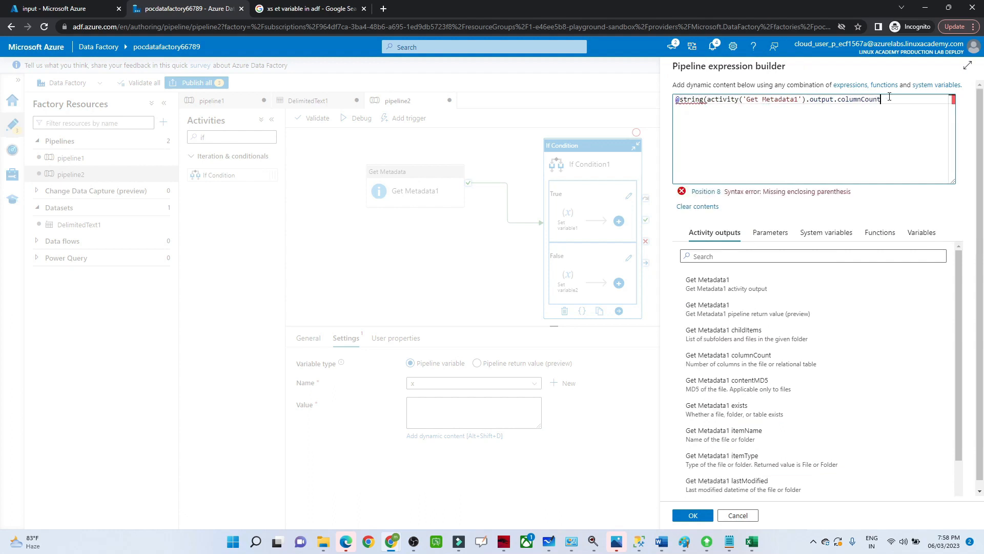
{"action": "type", "text": ")"}
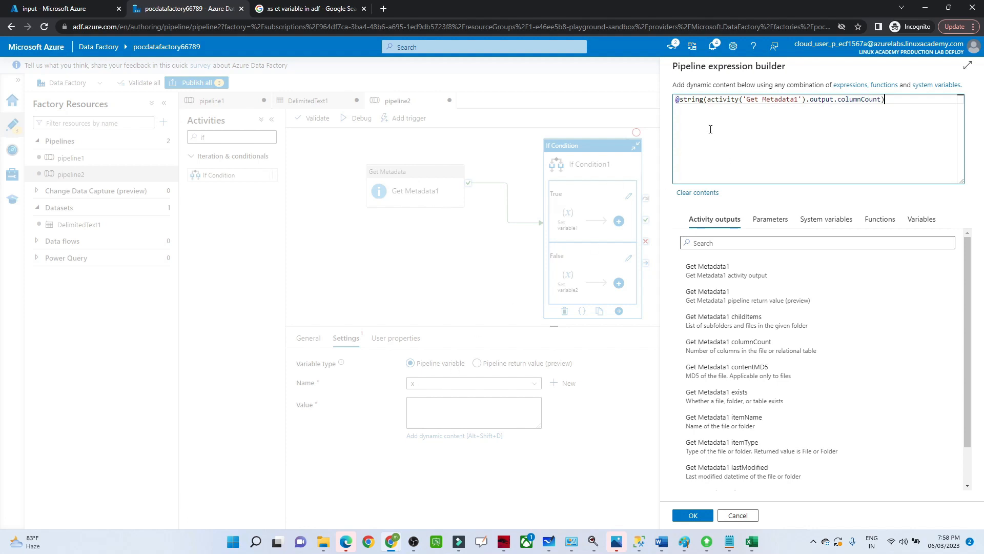
{"action": "left_click_drag", "start_coordinate": [743, 99], "coordinate": [865, 99]}
{"action": "left_click", "coordinate": [693, 515]}
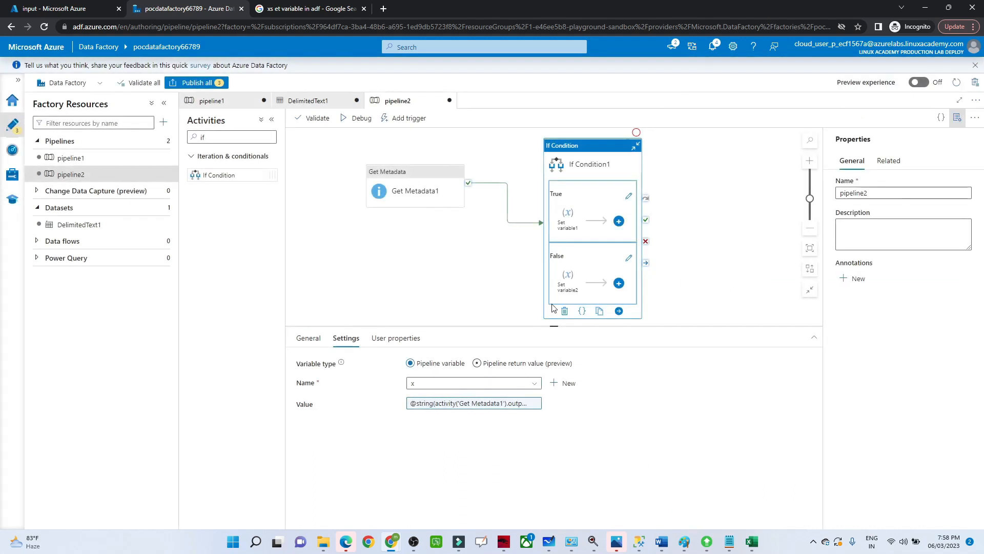
{"action": "left_click", "coordinate": [567, 284]}
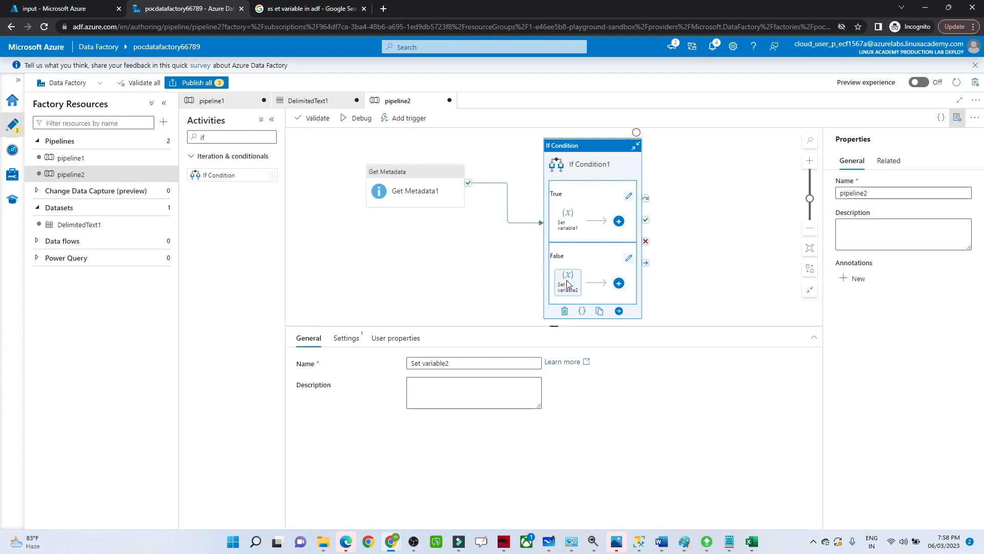
Create a new string variable y from Set variable2's settings.
{"action": "left_click", "coordinate": [353, 344]}
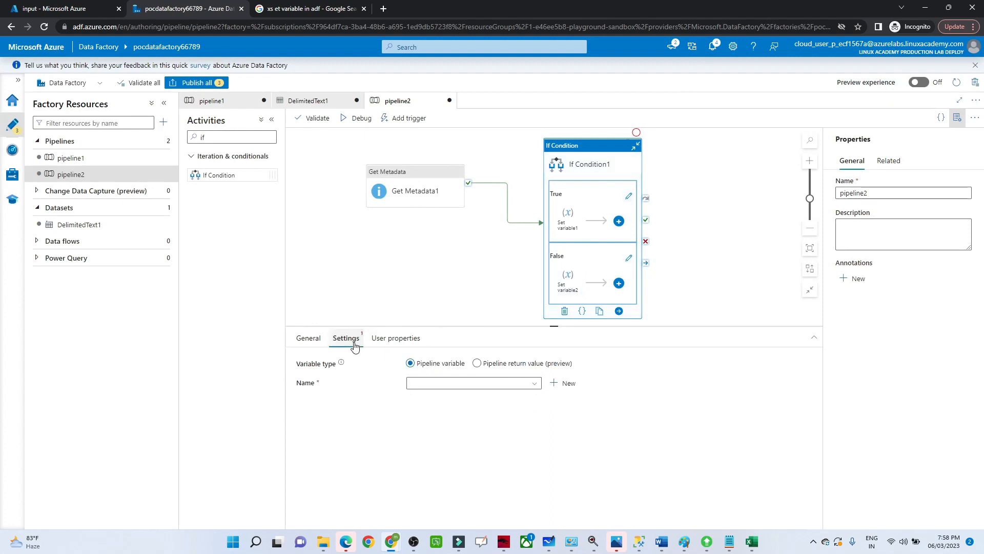
{"action": "left_click", "coordinate": [575, 384]}
{"action": "left_click", "coordinate": [507, 219]}
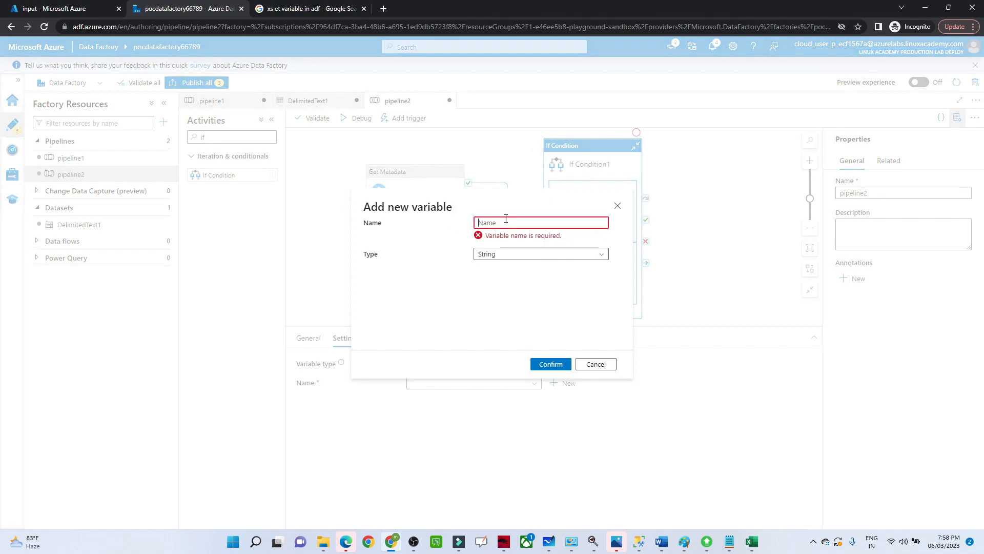
{"action": "type", "text": "y"}
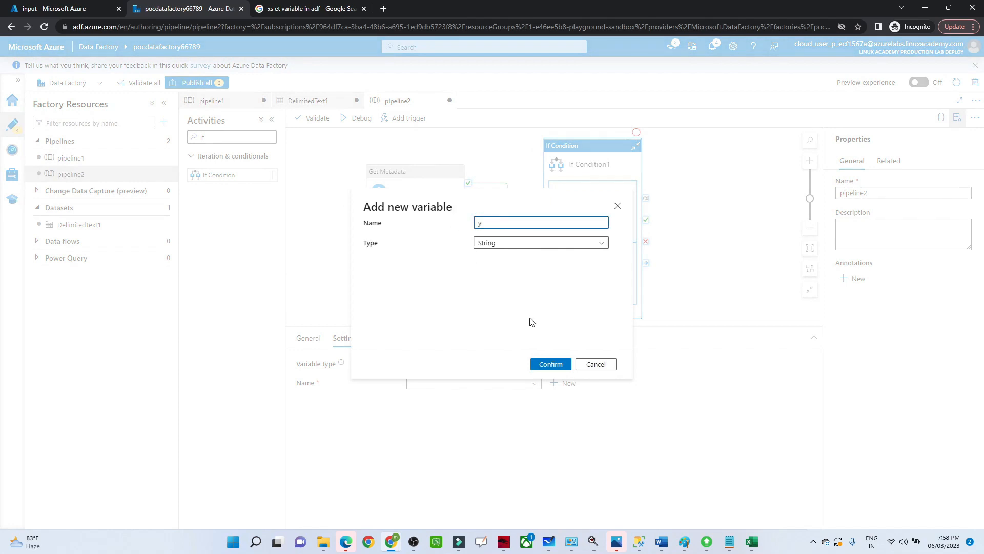
{"action": "left_click", "coordinate": [553, 369]}
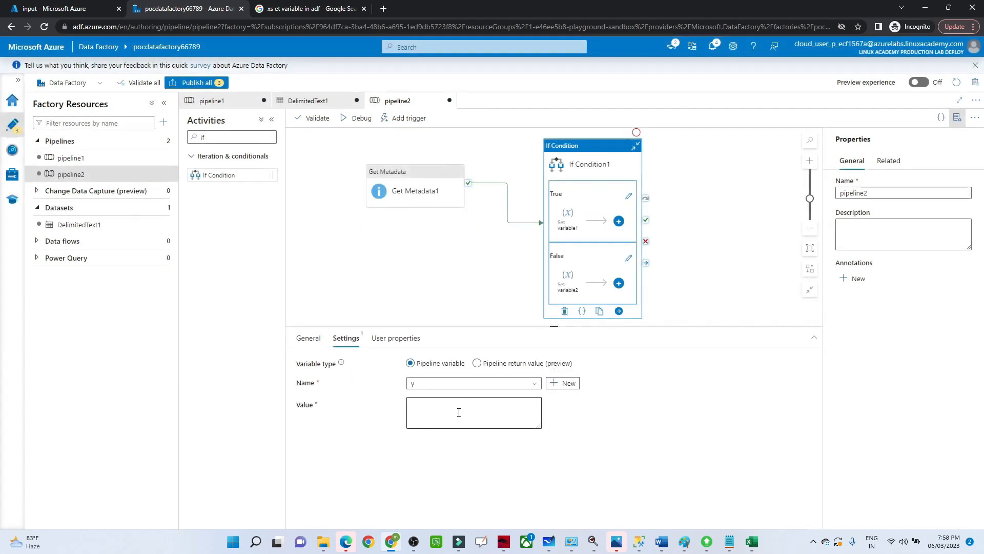
{"action": "left_click", "coordinate": [459, 413]}
{"action": "left_click", "coordinate": [426, 436]}
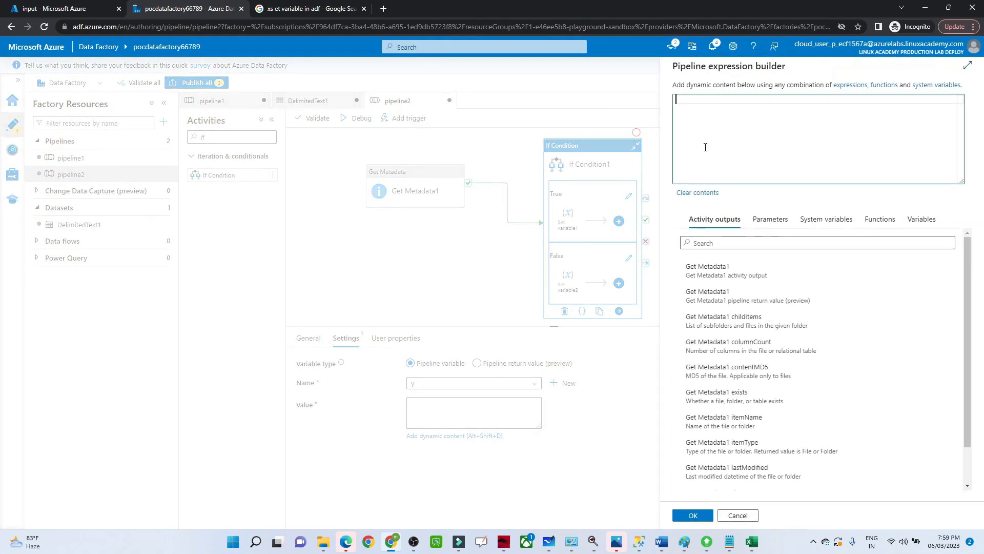
{"action": "type", "text": "@string"}
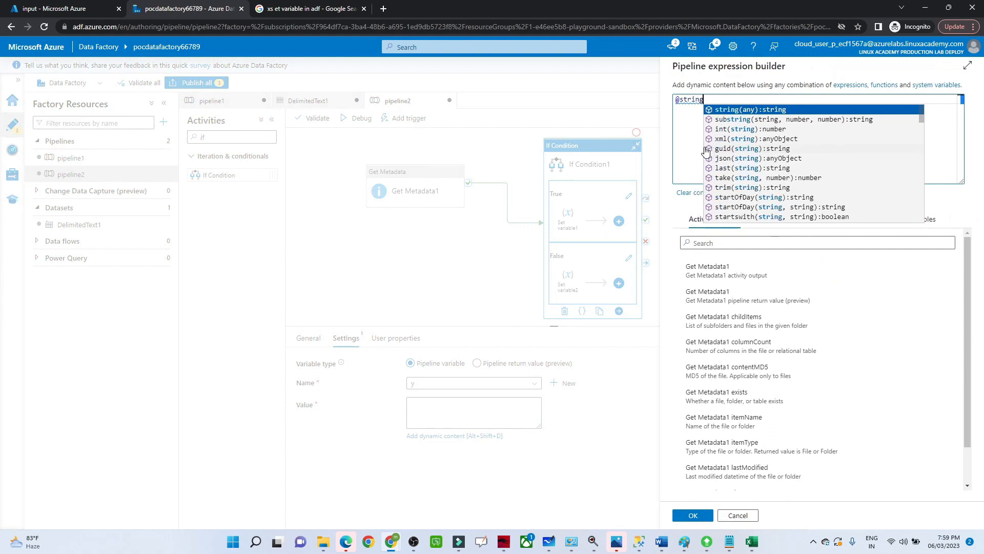
{"action": "key", "text": "Return"}
{"action": "type", "text": "'emp"}
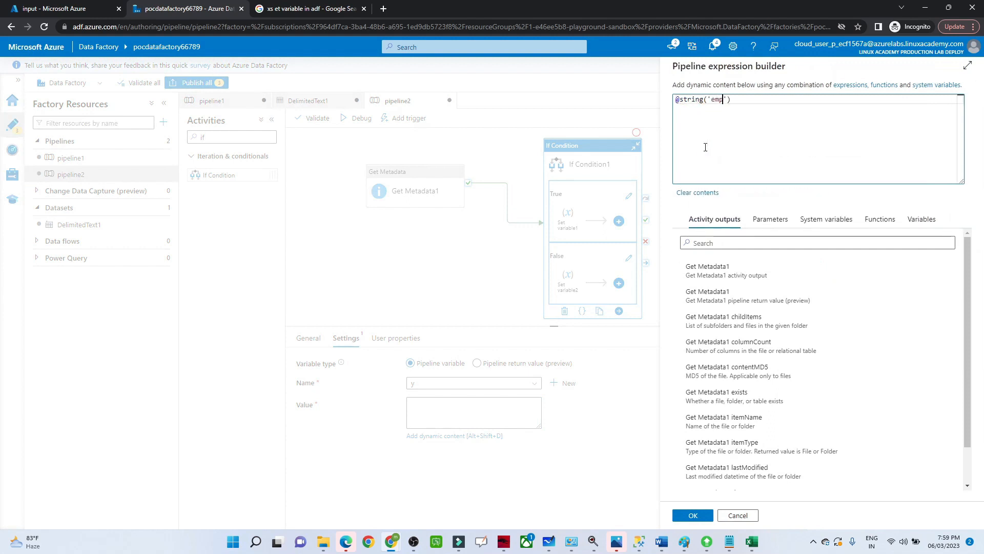
{"action": "type", "text": "ty"}
{"action": "left_click", "coordinate": [694, 515]}
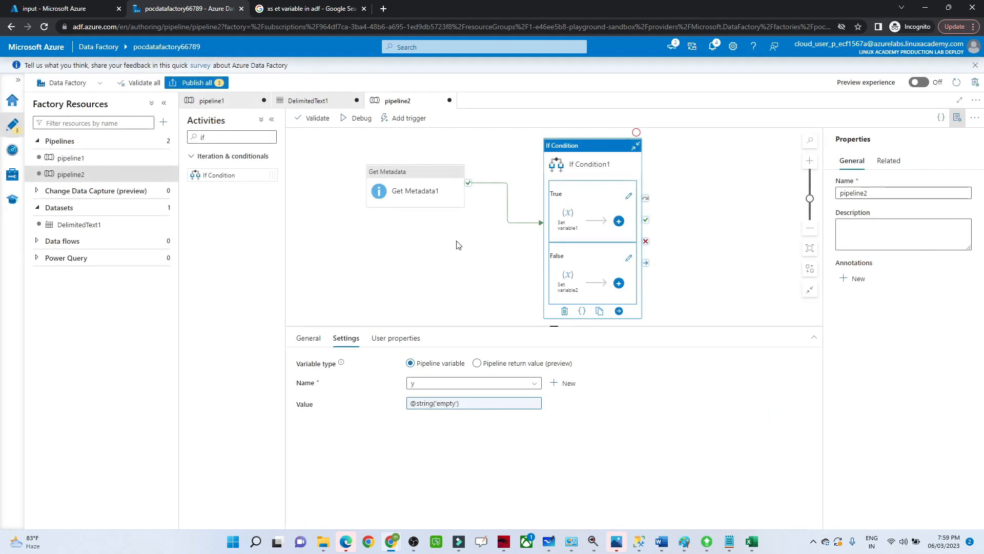
Add Column count to Get Metadata1's field list, then reselect If Condition1.
{"action": "left_click", "coordinate": [403, 172]}
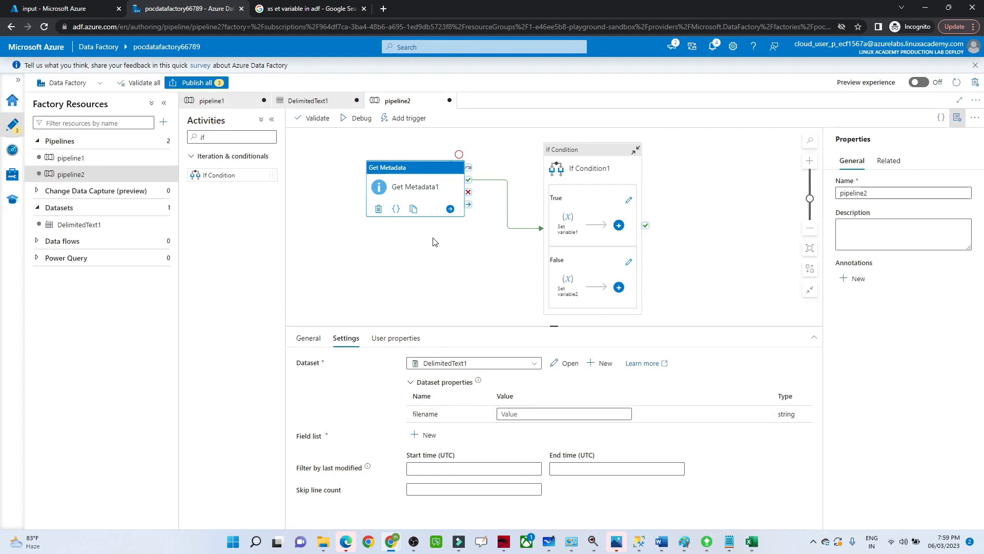
{"action": "left_click", "coordinate": [422, 437]}
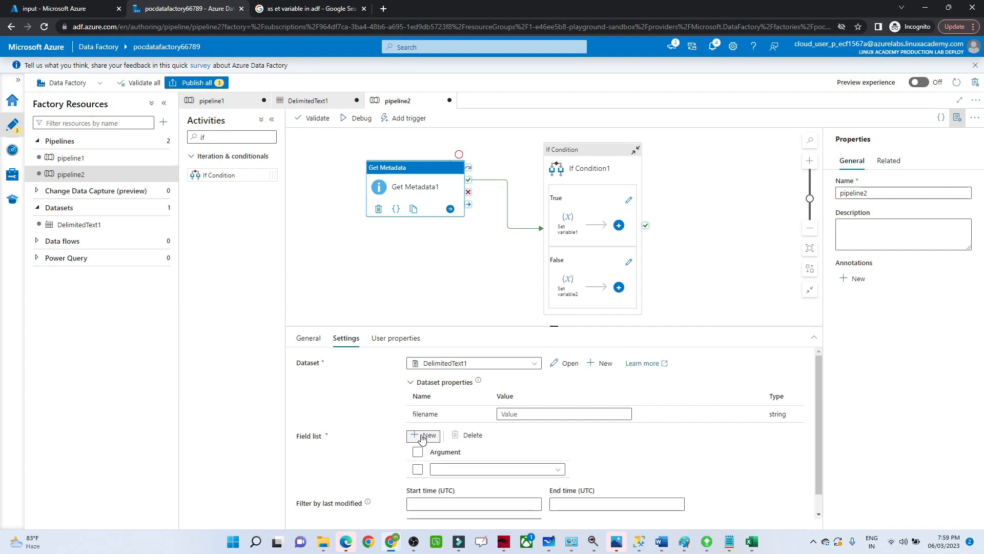
{"action": "left_click", "coordinate": [486, 469]}
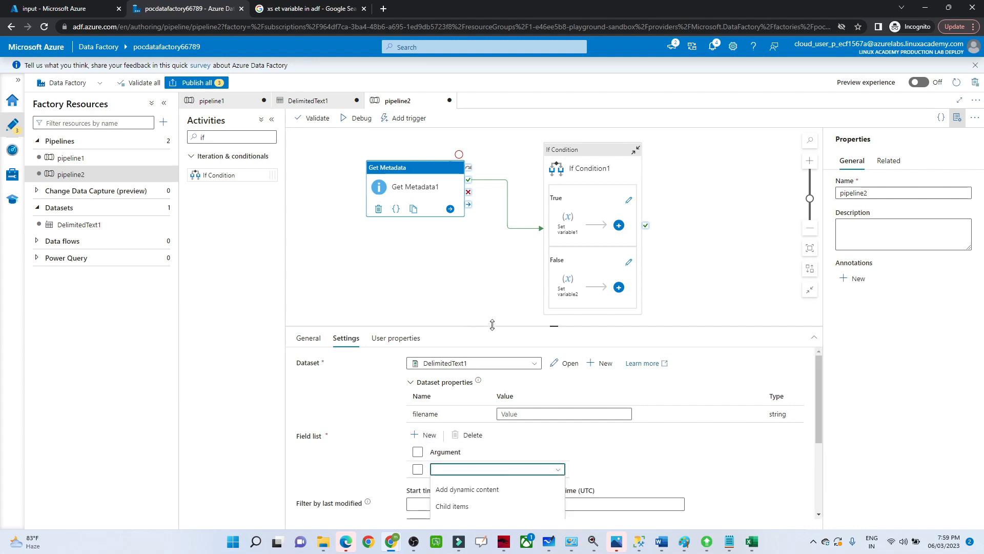
{"action": "left_click_drag", "start_coordinate": [492, 324], "coordinate": [492, 229]}
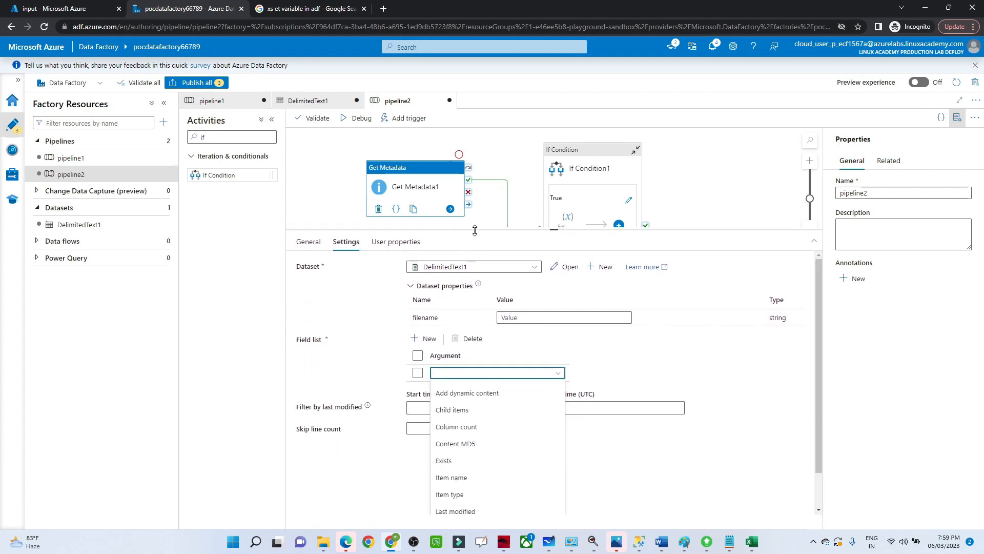
{"action": "left_click", "coordinate": [456, 428]}
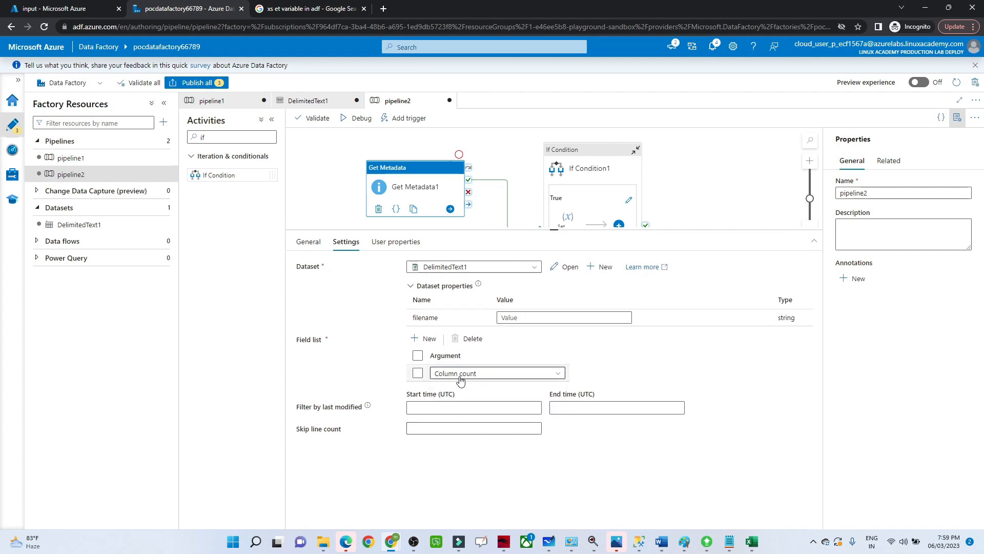
{"action": "left_click_drag", "start_coordinate": [486, 230], "coordinate": [500, 287]}
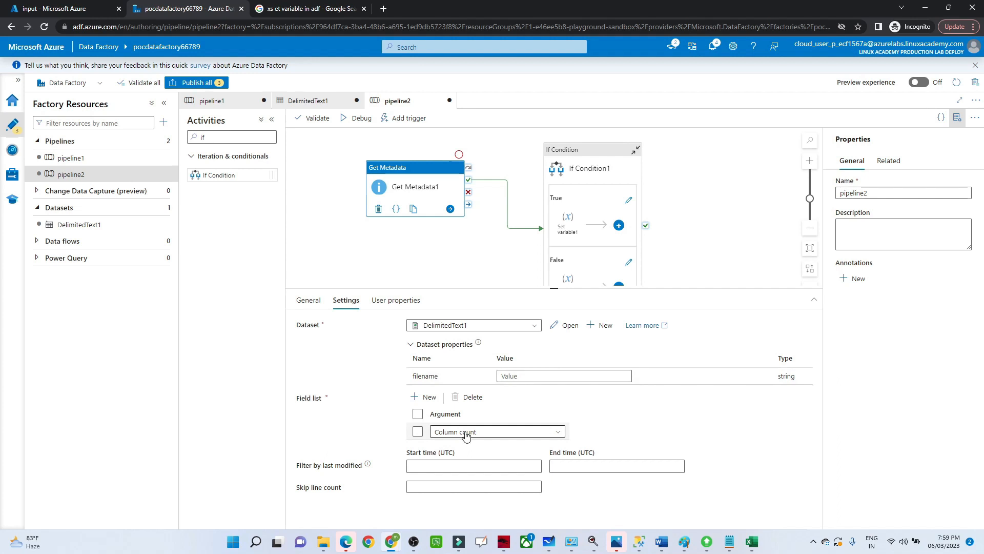
{"action": "left_click", "coordinate": [572, 150]}
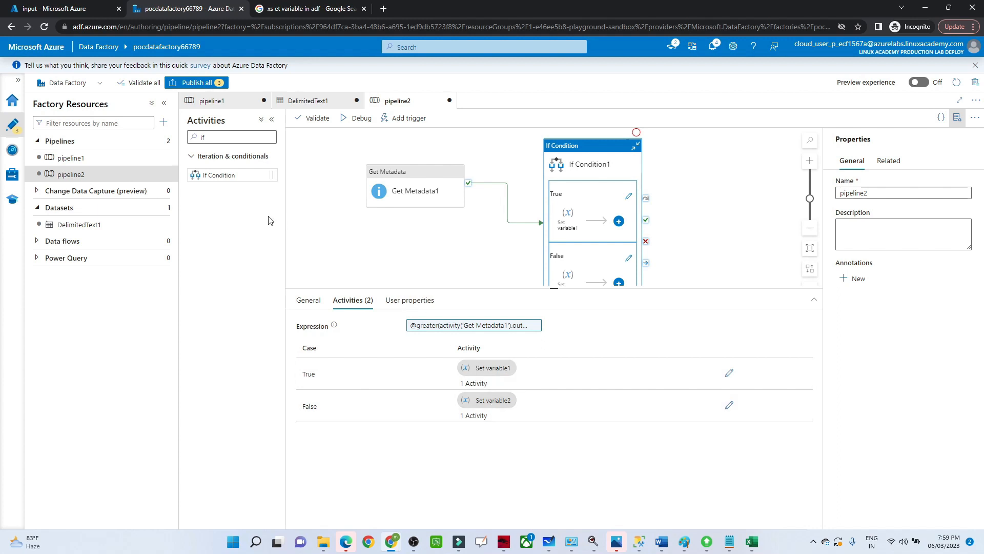
After validation flags the missing filename, enter emp_1.csv as Get Metadata1's filename parameter.
{"action": "left_click", "coordinate": [358, 118]}
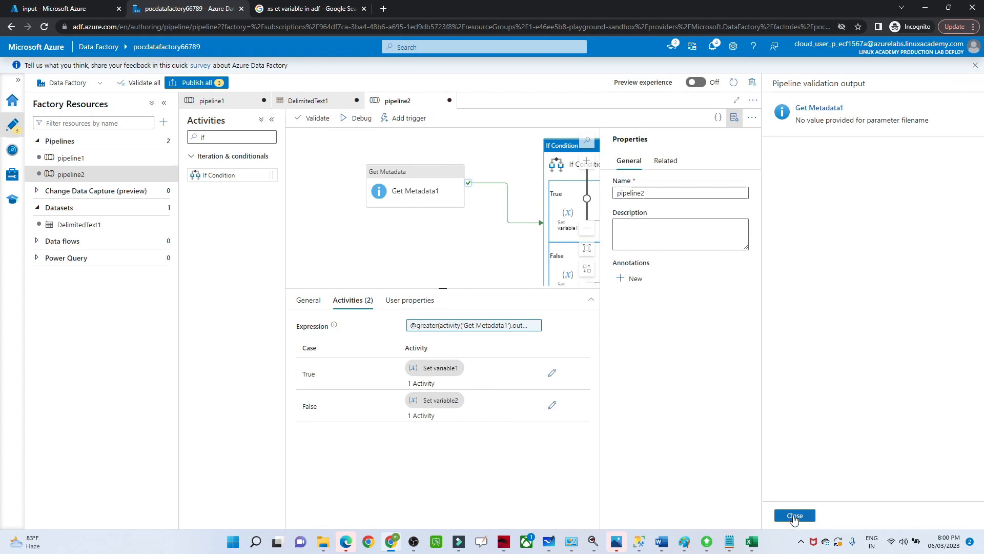
{"action": "left_click", "coordinate": [794, 515]}
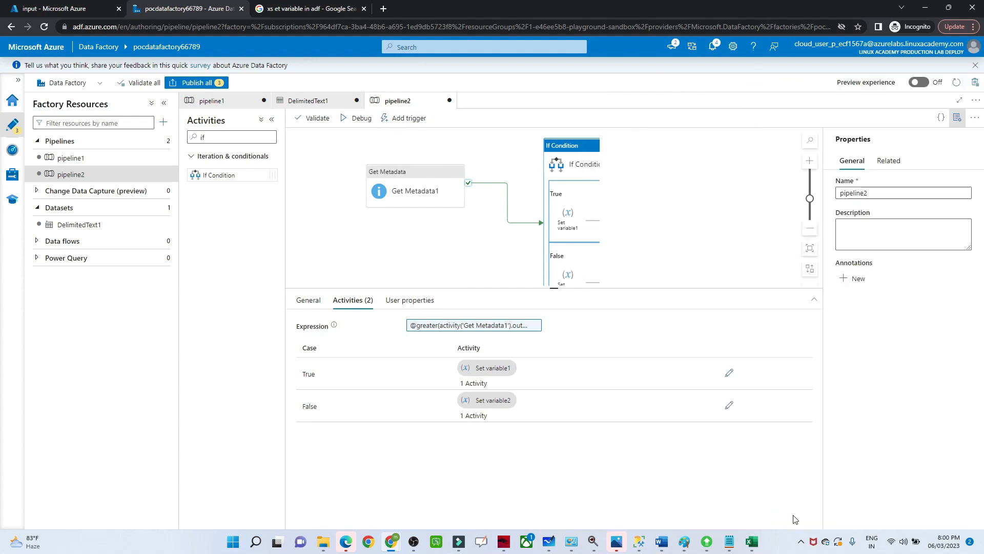
{"action": "left_click", "coordinate": [421, 173]}
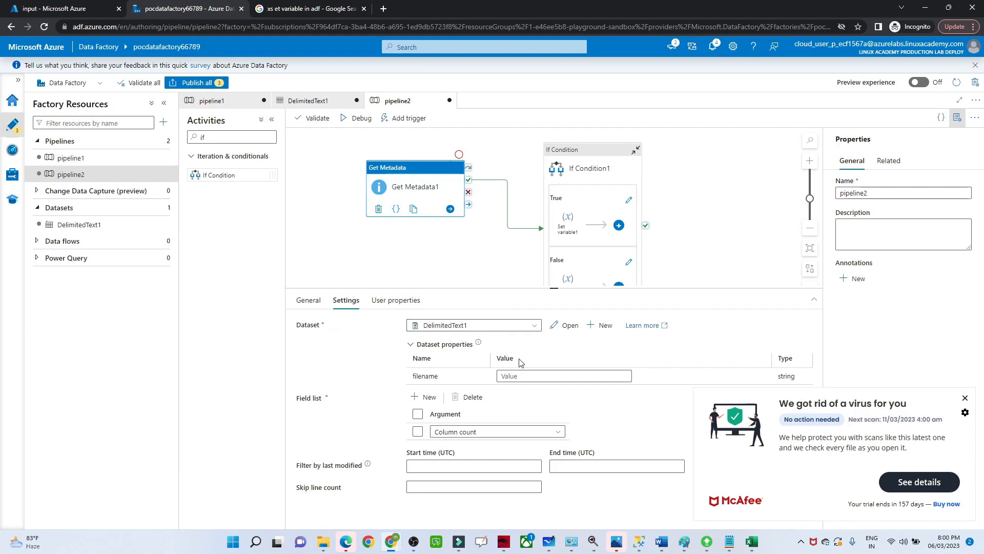
{"action": "left_click", "coordinate": [965, 398]}
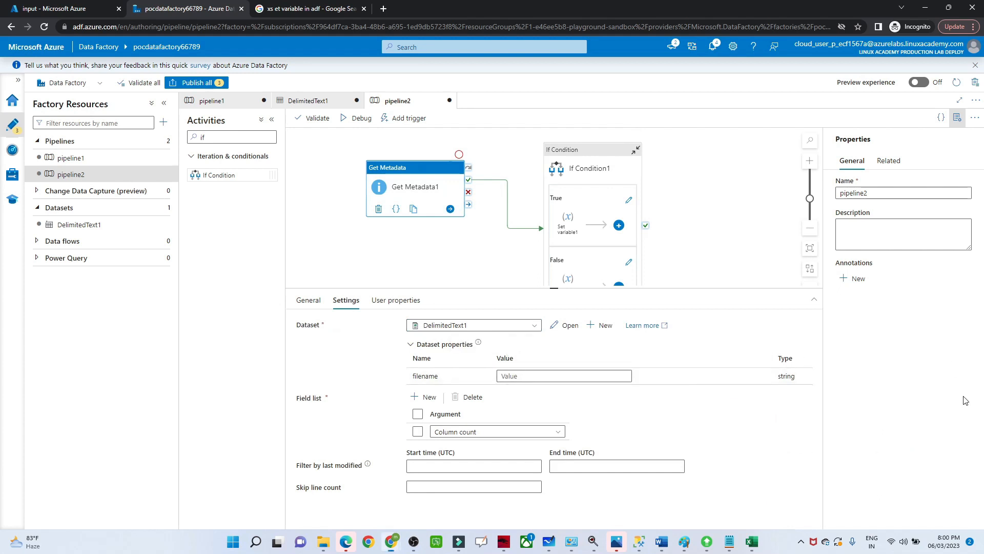
{"action": "left_click", "coordinate": [566, 376]}
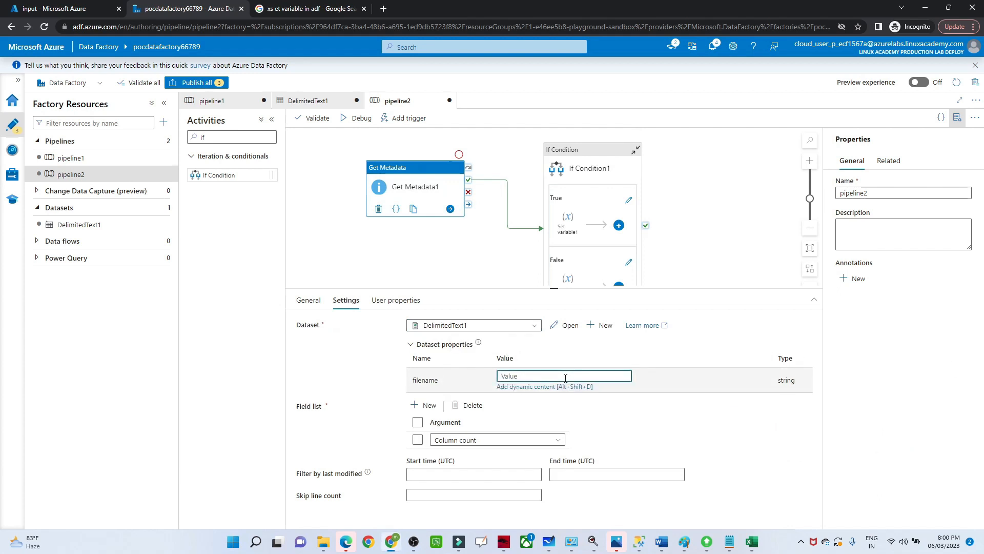
{"action": "type", "text": "emp_1.csv"}
Debug pipeline2 and confirm Get Metadata1 reports 4 columns and Set variable1 sets x to 4.
{"action": "left_click", "coordinate": [358, 124]}
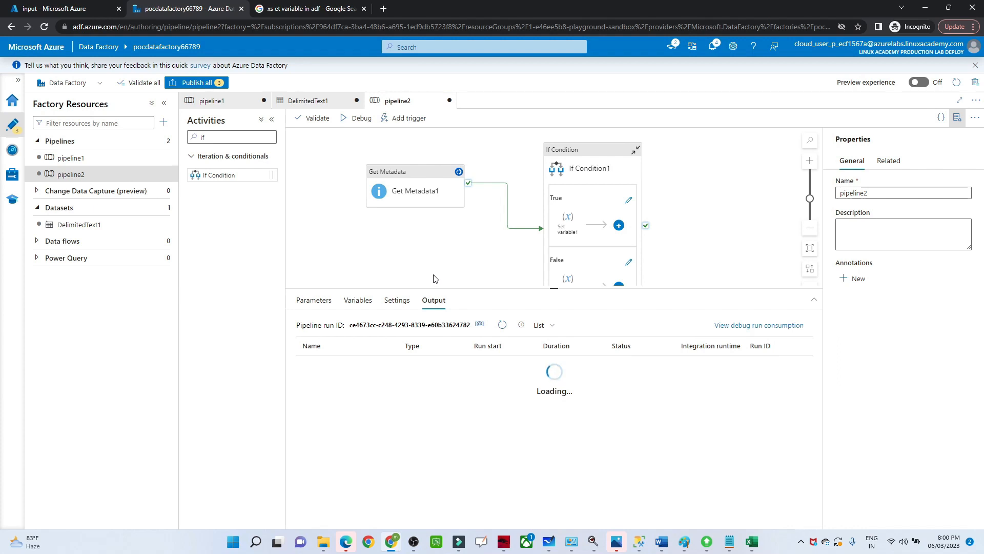
{"action": "mouse_move", "coordinate": [377, 405]}
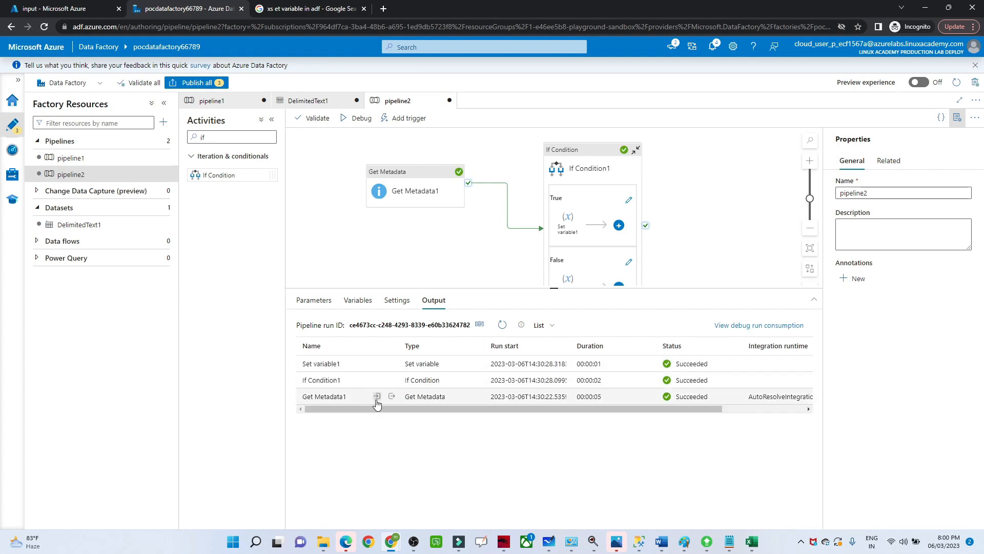
{"action": "left_click", "coordinate": [392, 397]}
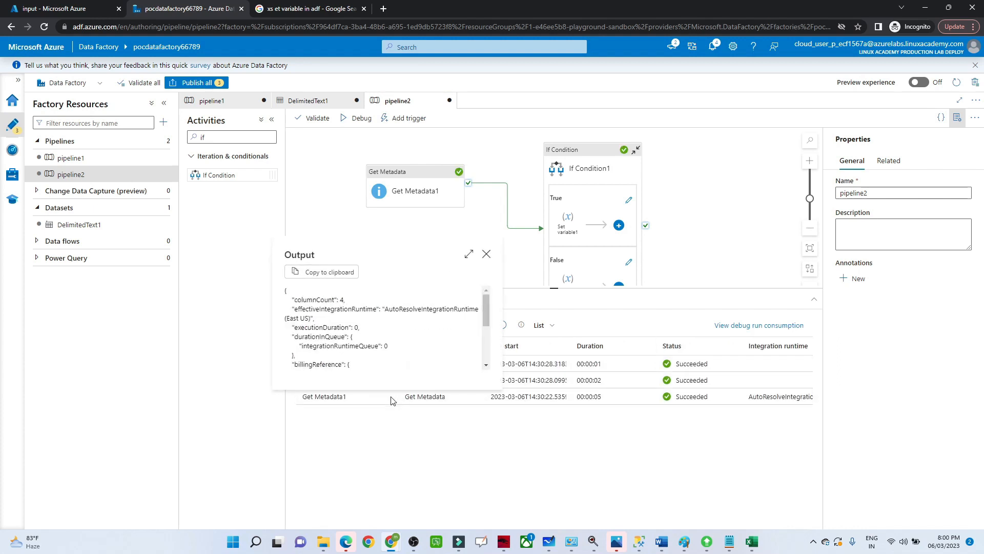
{"action": "left_click", "coordinate": [487, 253]}
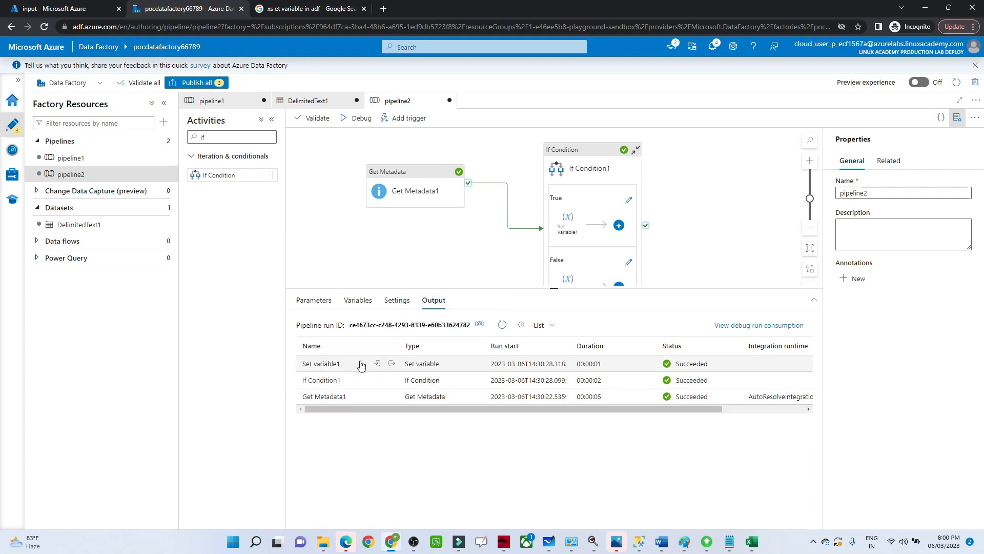
{"action": "left_click", "coordinate": [391, 364]}
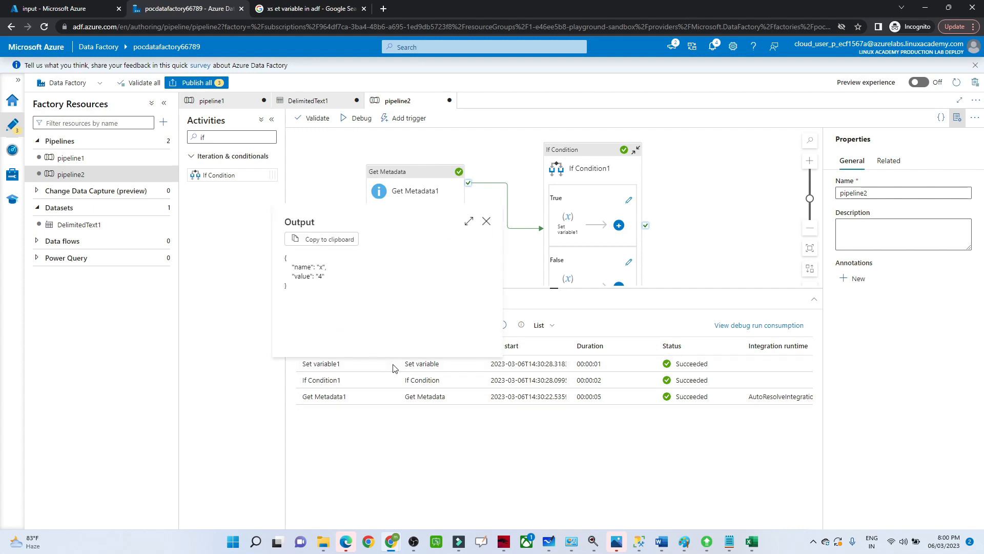
{"action": "double_click", "coordinate": [305, 277]}
{"action": "left_click", "coordinate": [324, 276]}
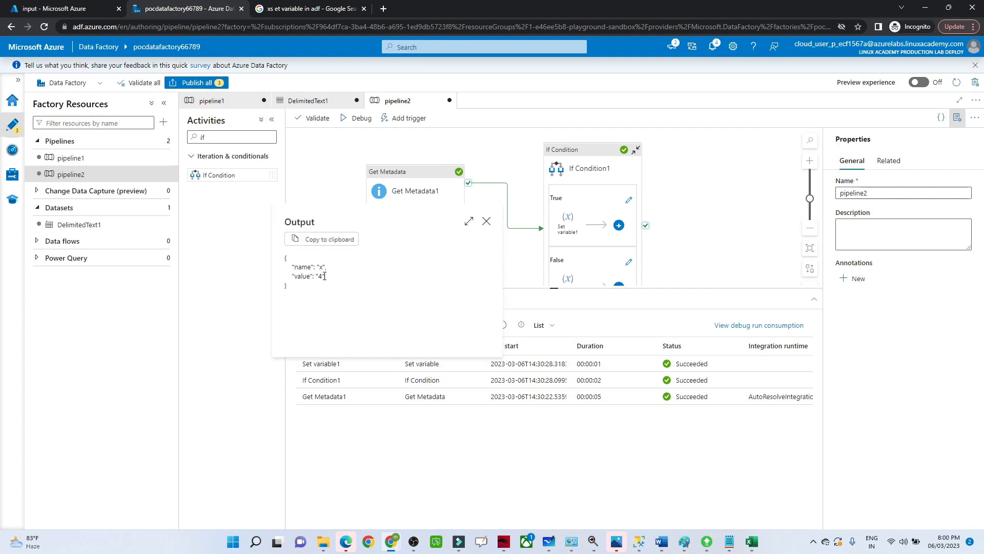
{"action": "left_click", "coordinate": [486, 221]}
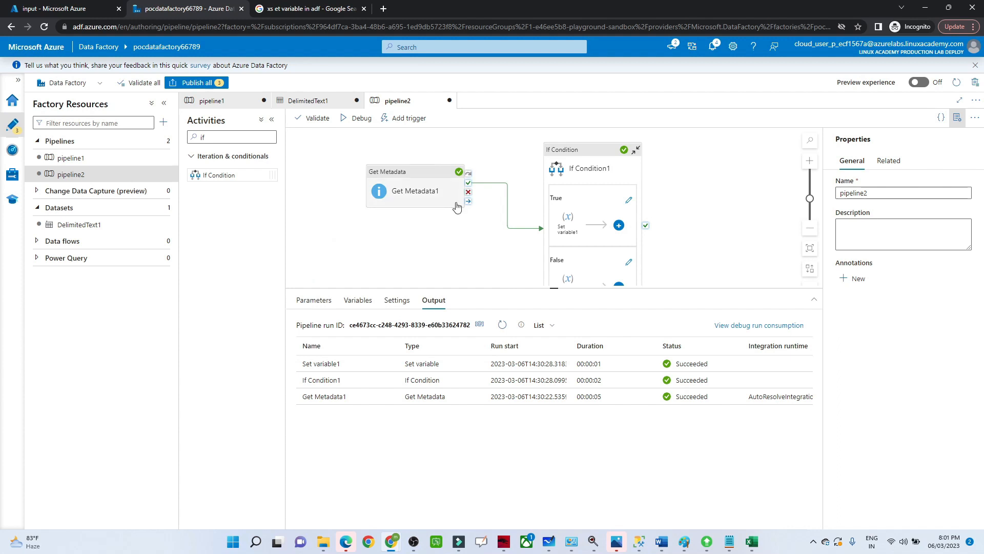
Change Get Metadata1's filename parameter from emp_1.csv to empty.csv.
{"action": "left_click", "coordinate": [397, 171]}
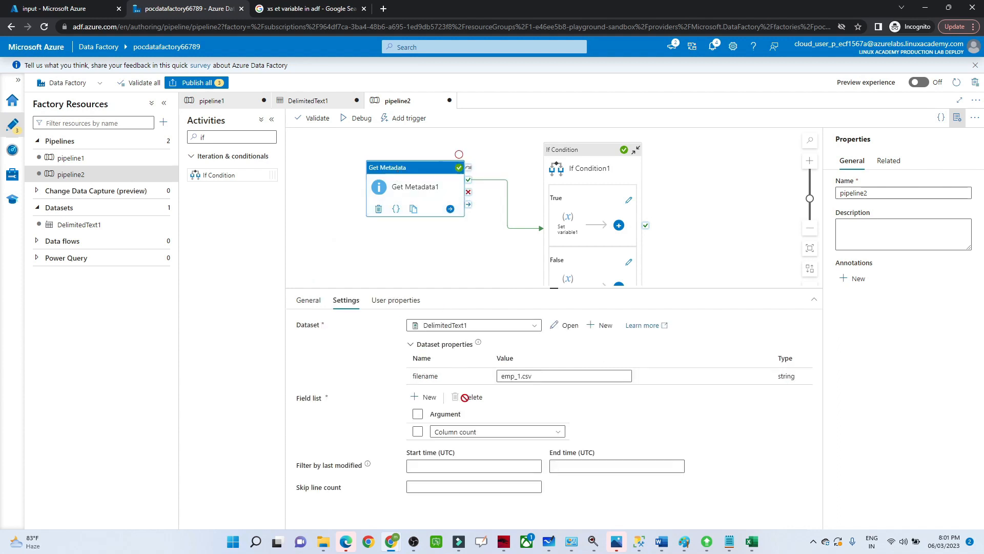
{"action": "left_click", "coordinate": [521, 376]}
{"action": "key", "text": "BackSpace"}
{"action": "key", "text": "BackSpace"}
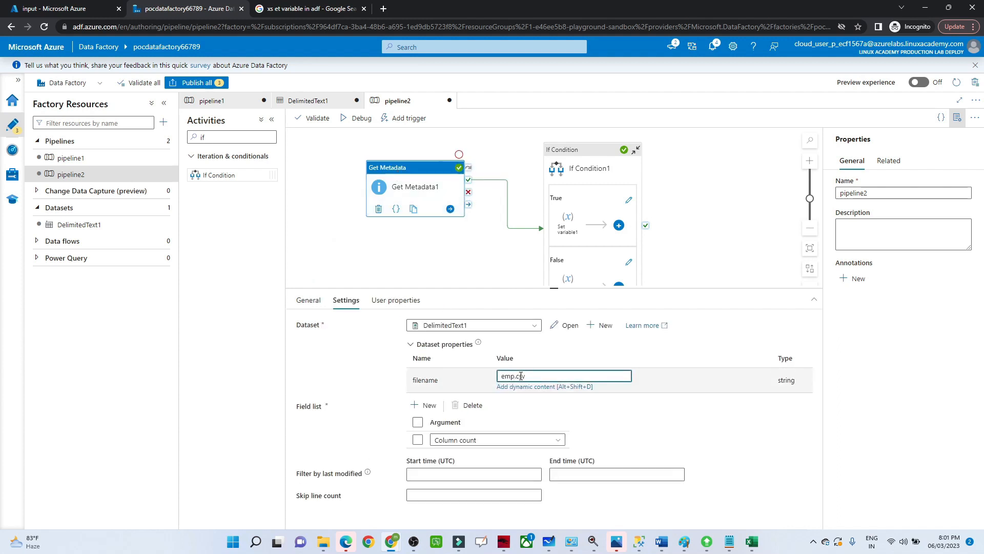
{"action": "type", "text": "ty"}
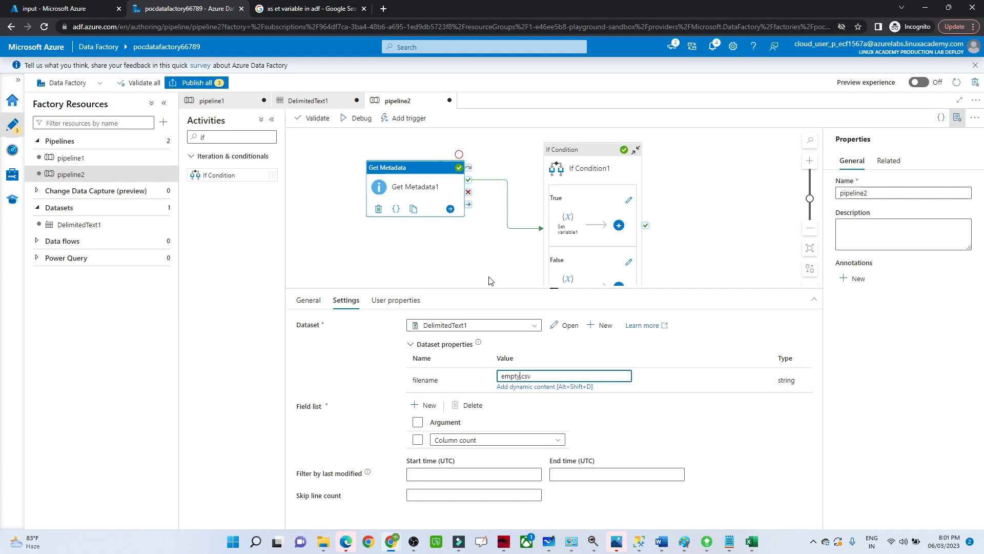
Debug pipeline2 and confirm Get Metadata1 reports 0 columns and Set variable2 sets y to 'empty'.
{"action": "left_click", "coordinate": [359, 118]}
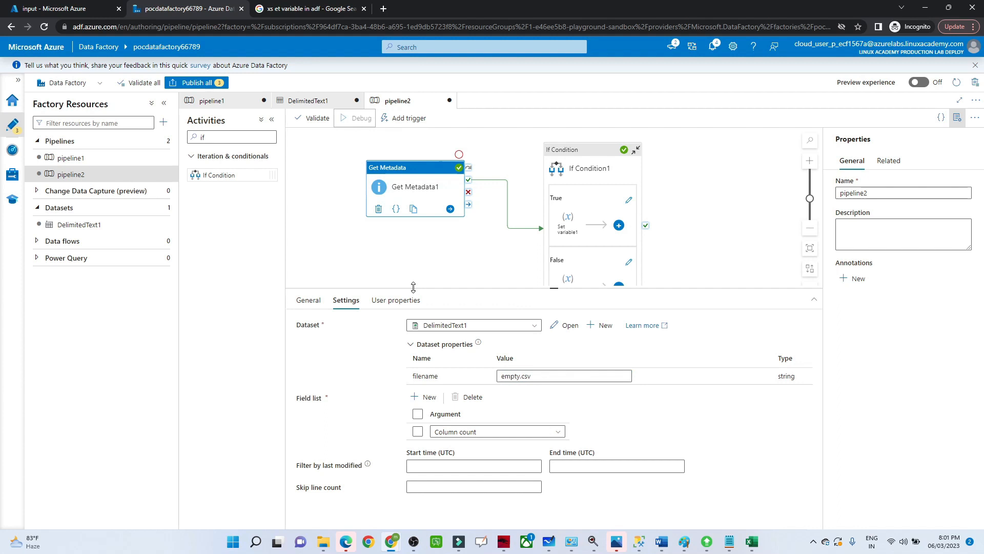
{"action": "left_click", "coordinate": [436, 254]}
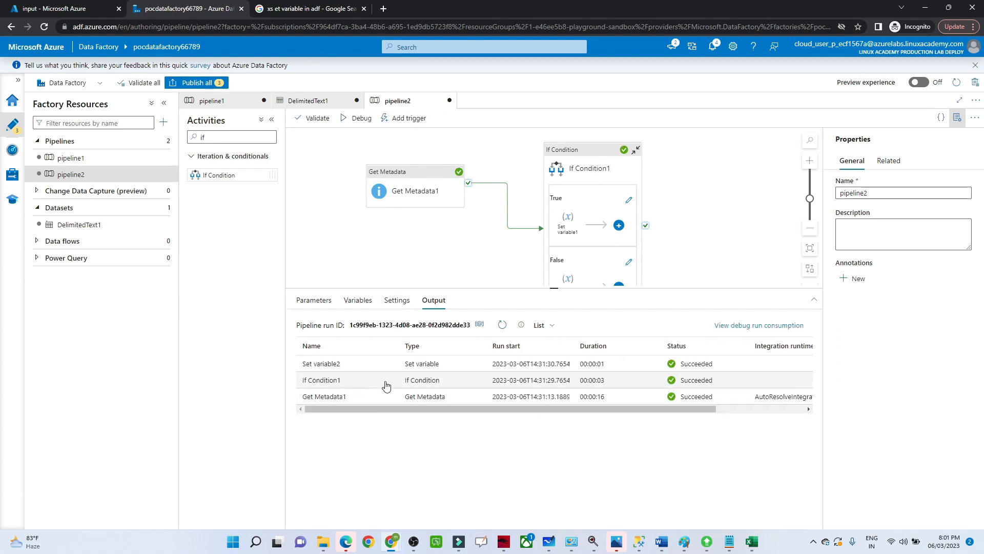
{"action": "left_click", "coordinate": [392, 397]}
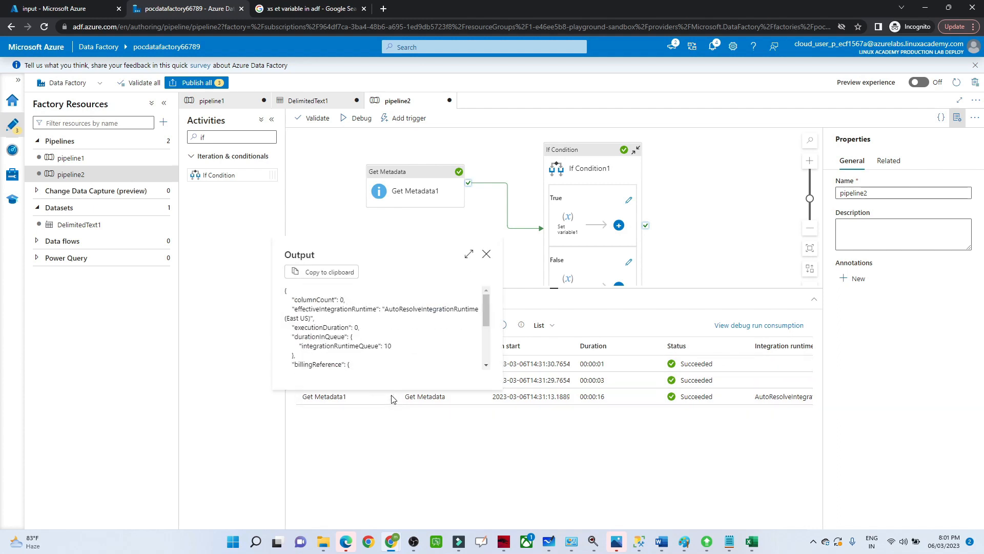
{"action": "left_click", "coordinate": [486, 253]}
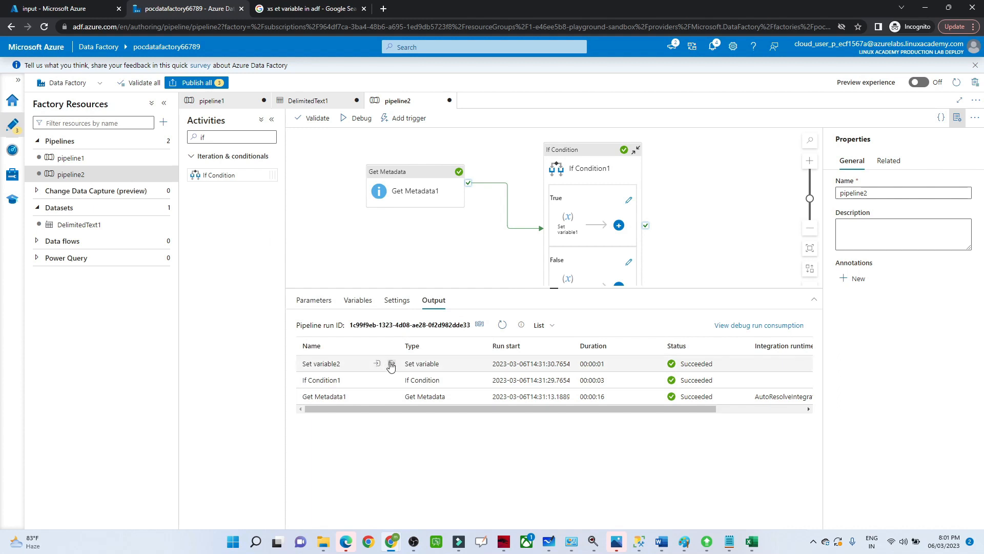
{"action": "left_click", "coordinate": [392, 364]}
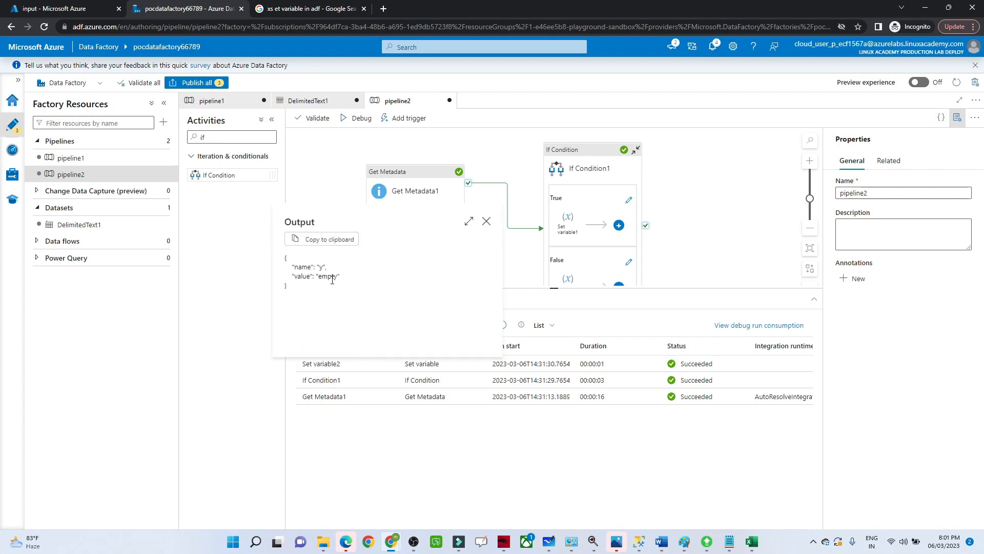
{"action": "left_click", "coordinate": [486, 221]}
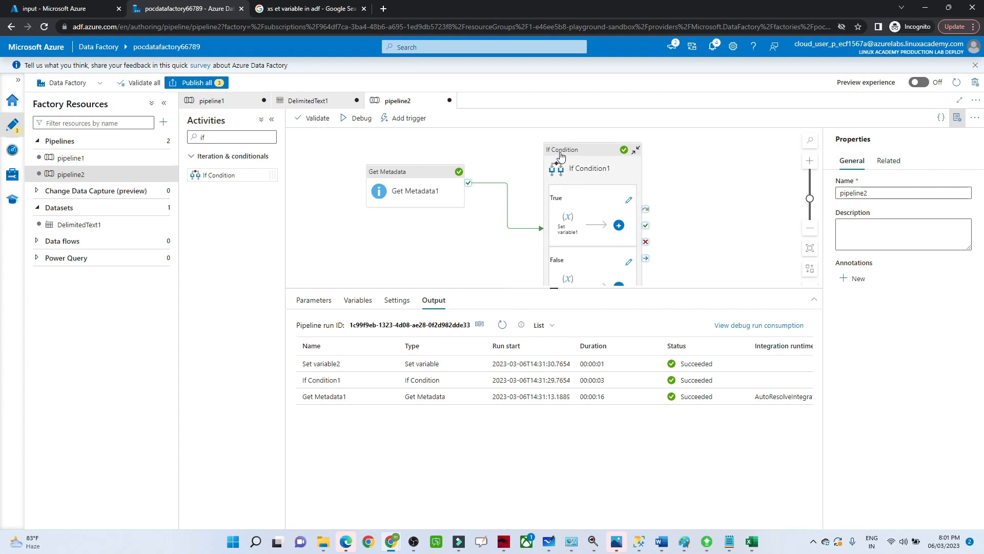